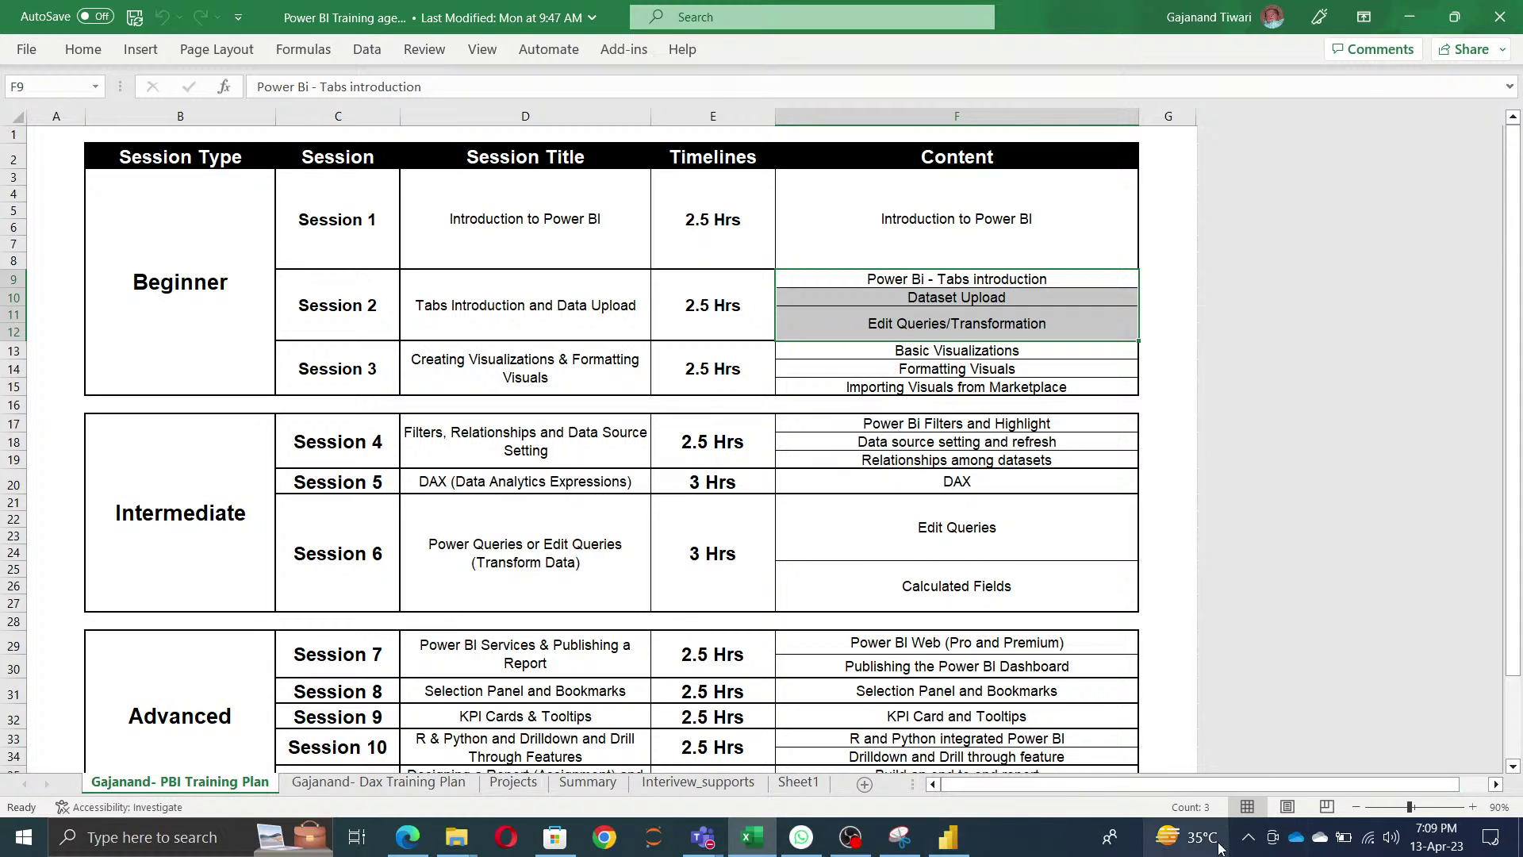
- Switch from the spreadsheet to Power BI, browse File's Options and settings, Get data and Import, then return to Page 1
click(979, 279)
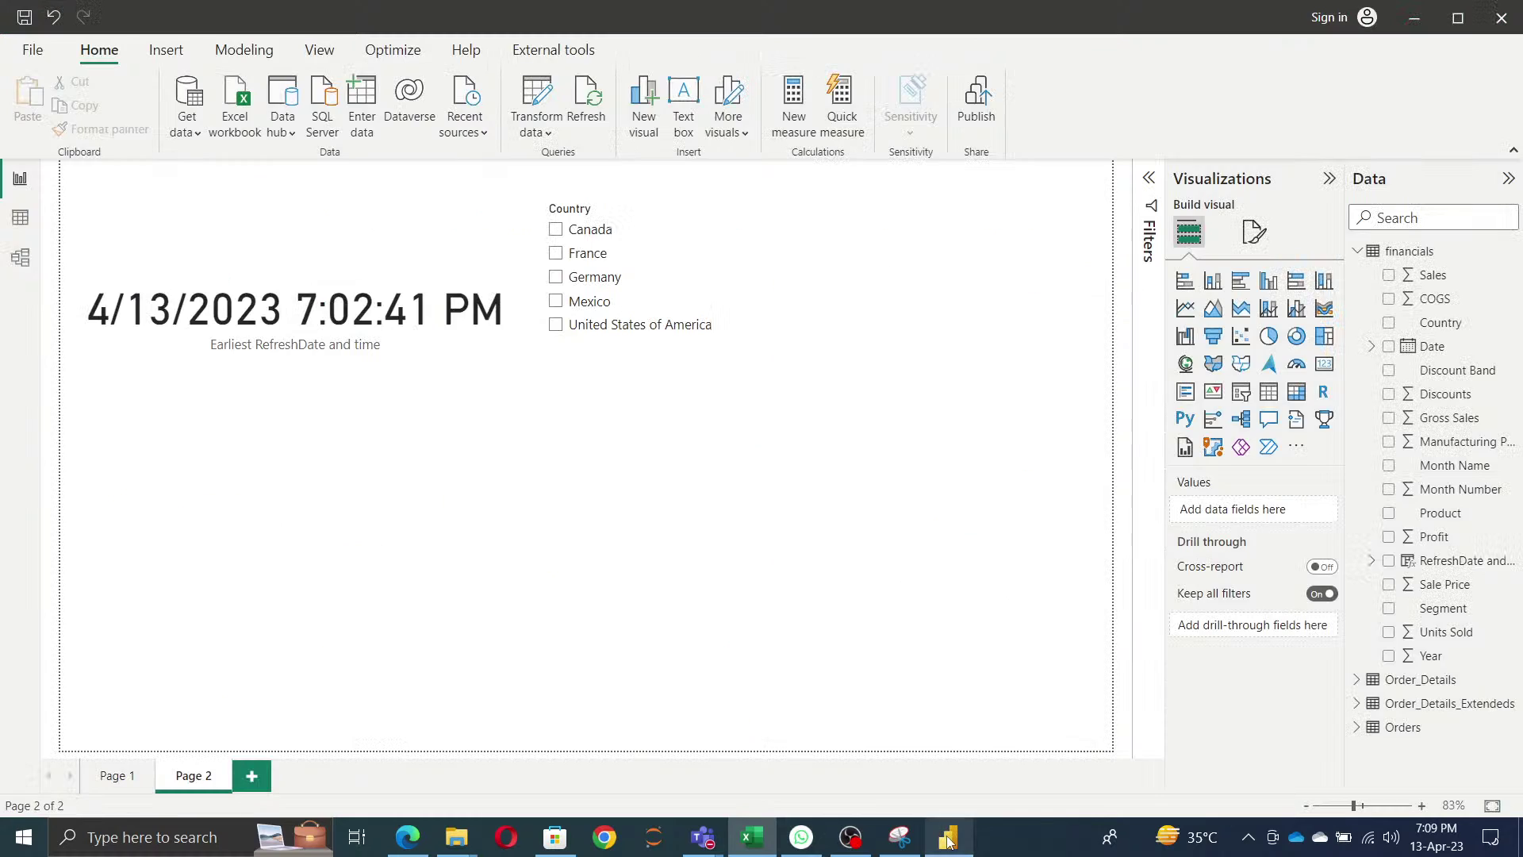
click(949, 837)
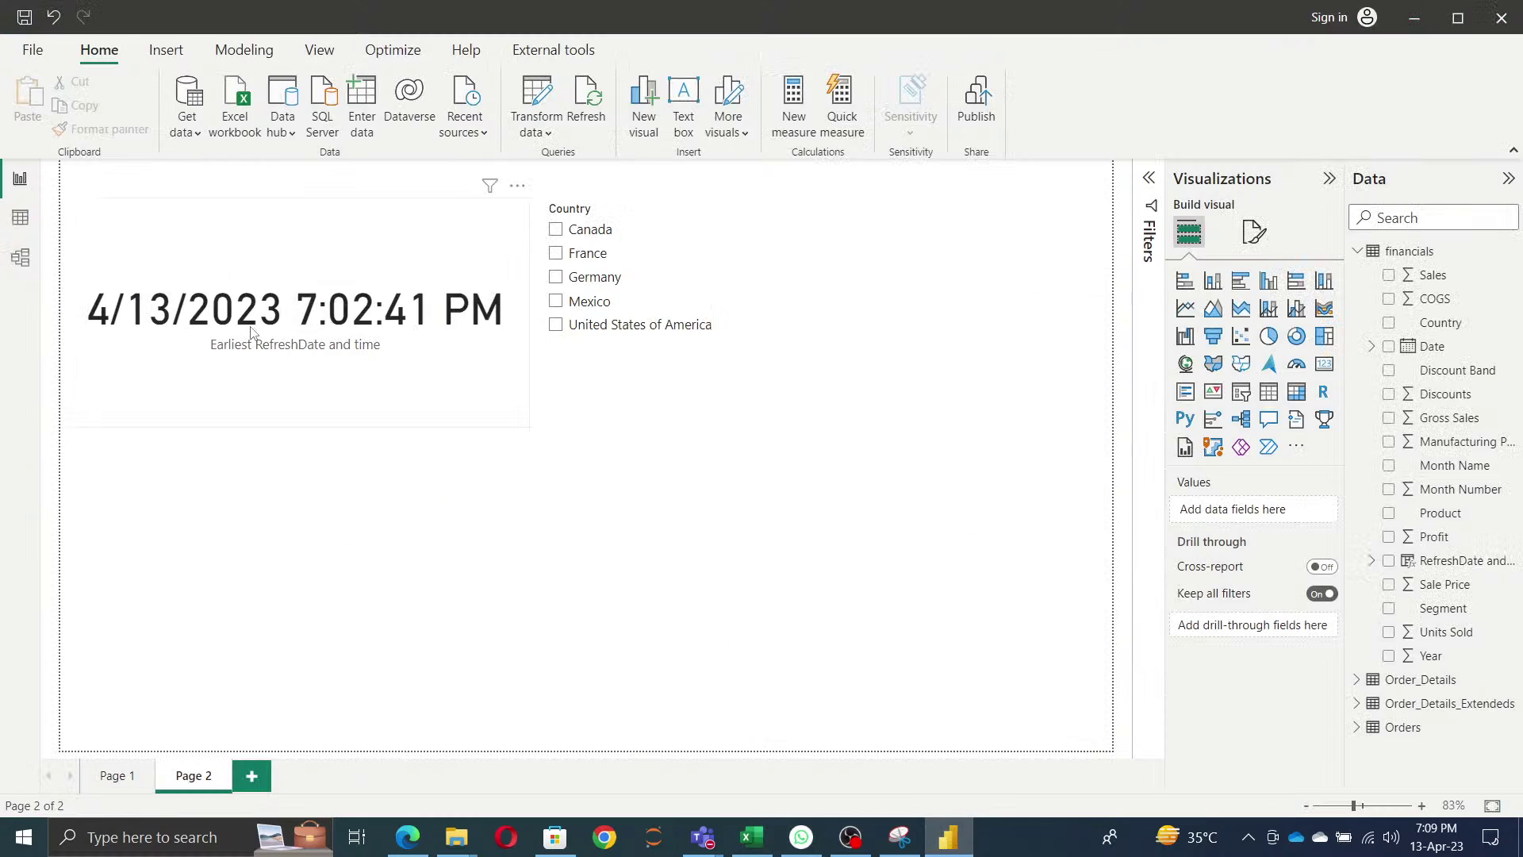
click(32, 53)
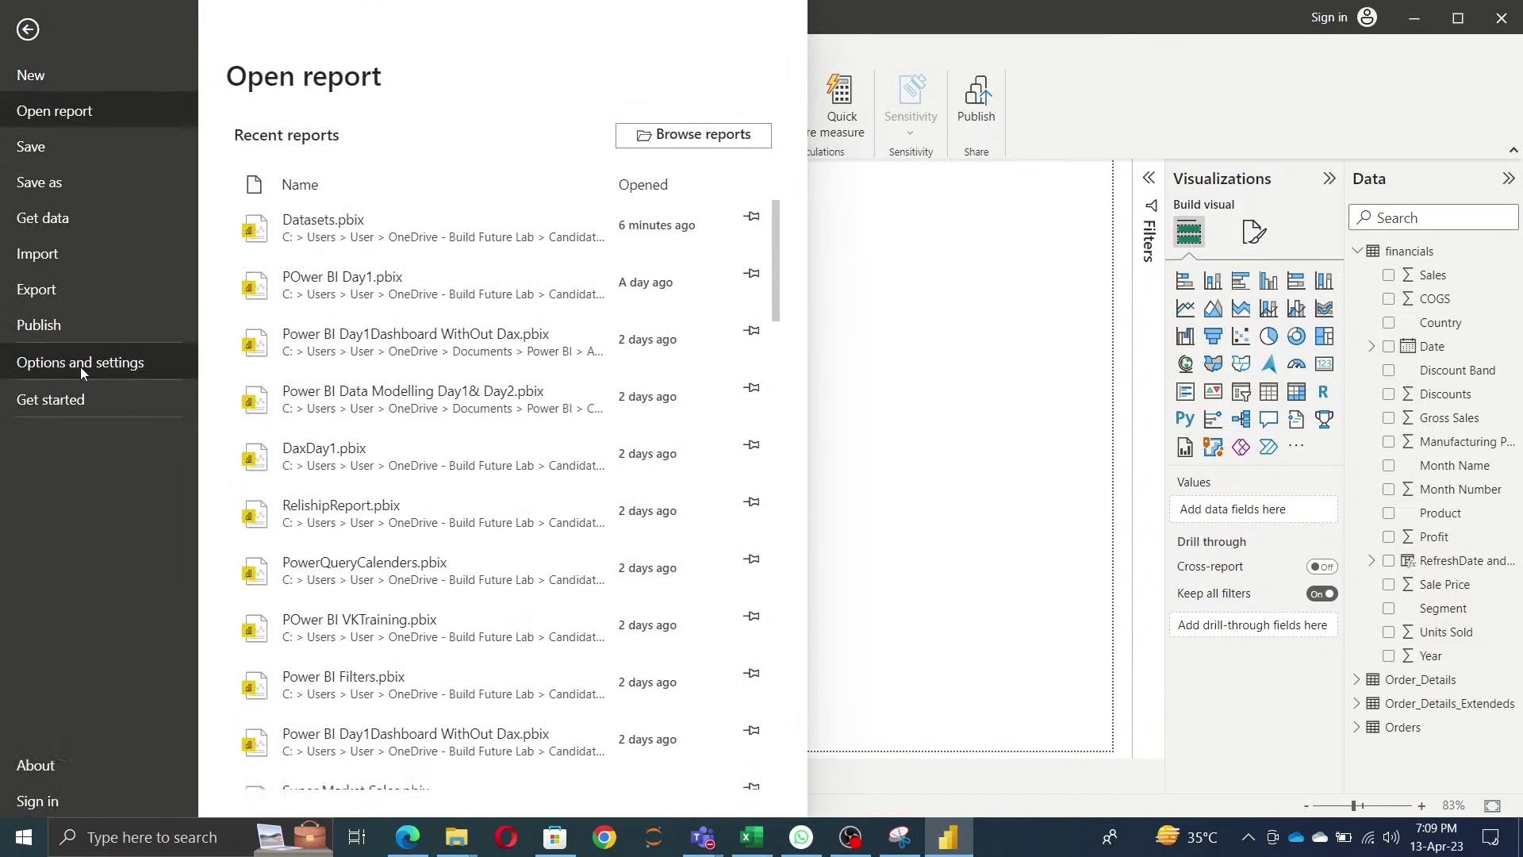
click(79, 366)
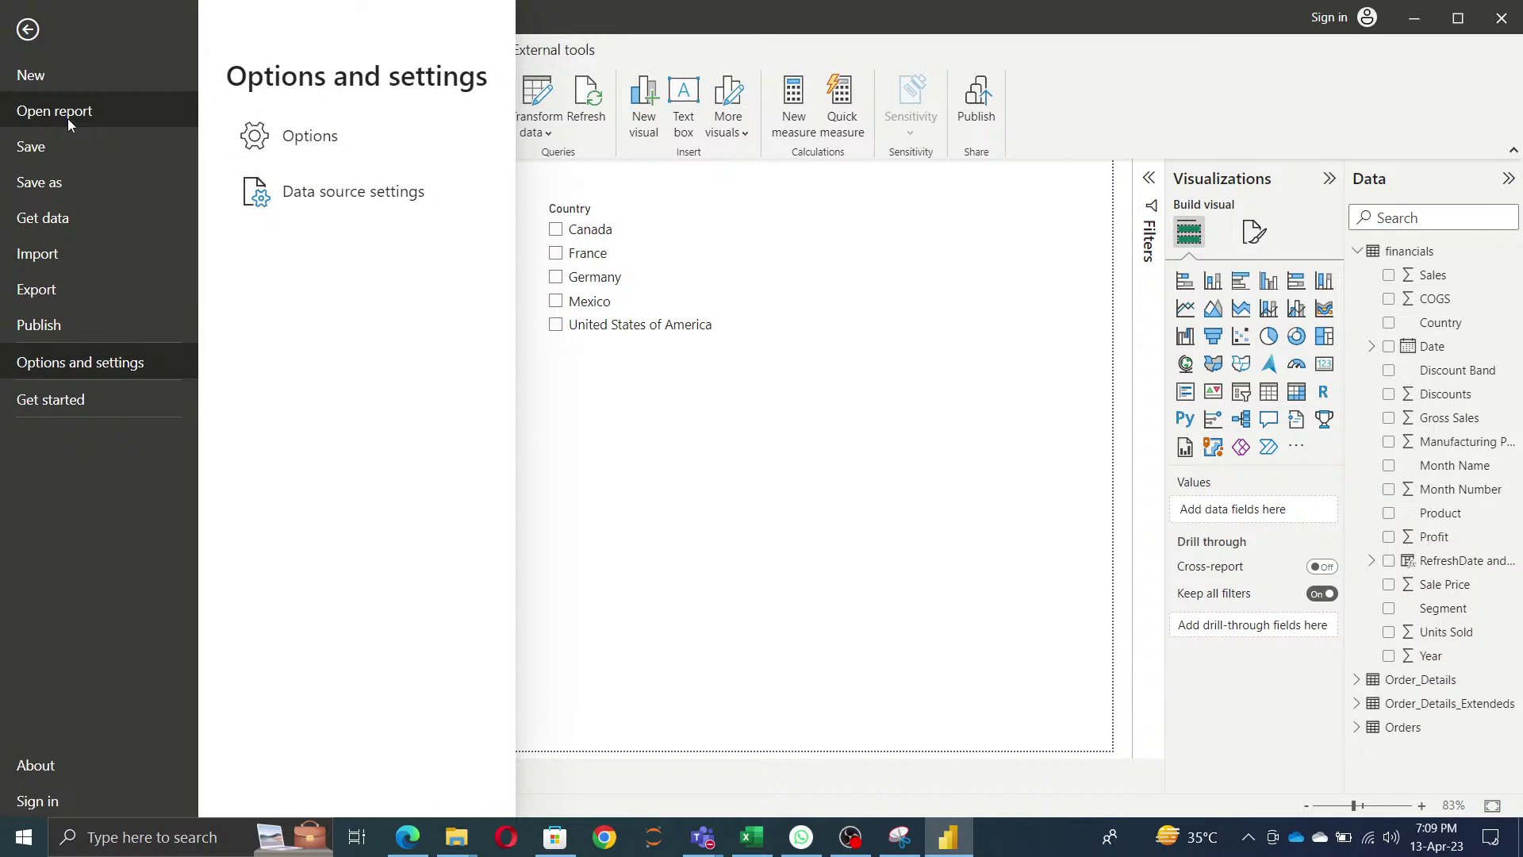
click(64, 218)
click(65, 255)
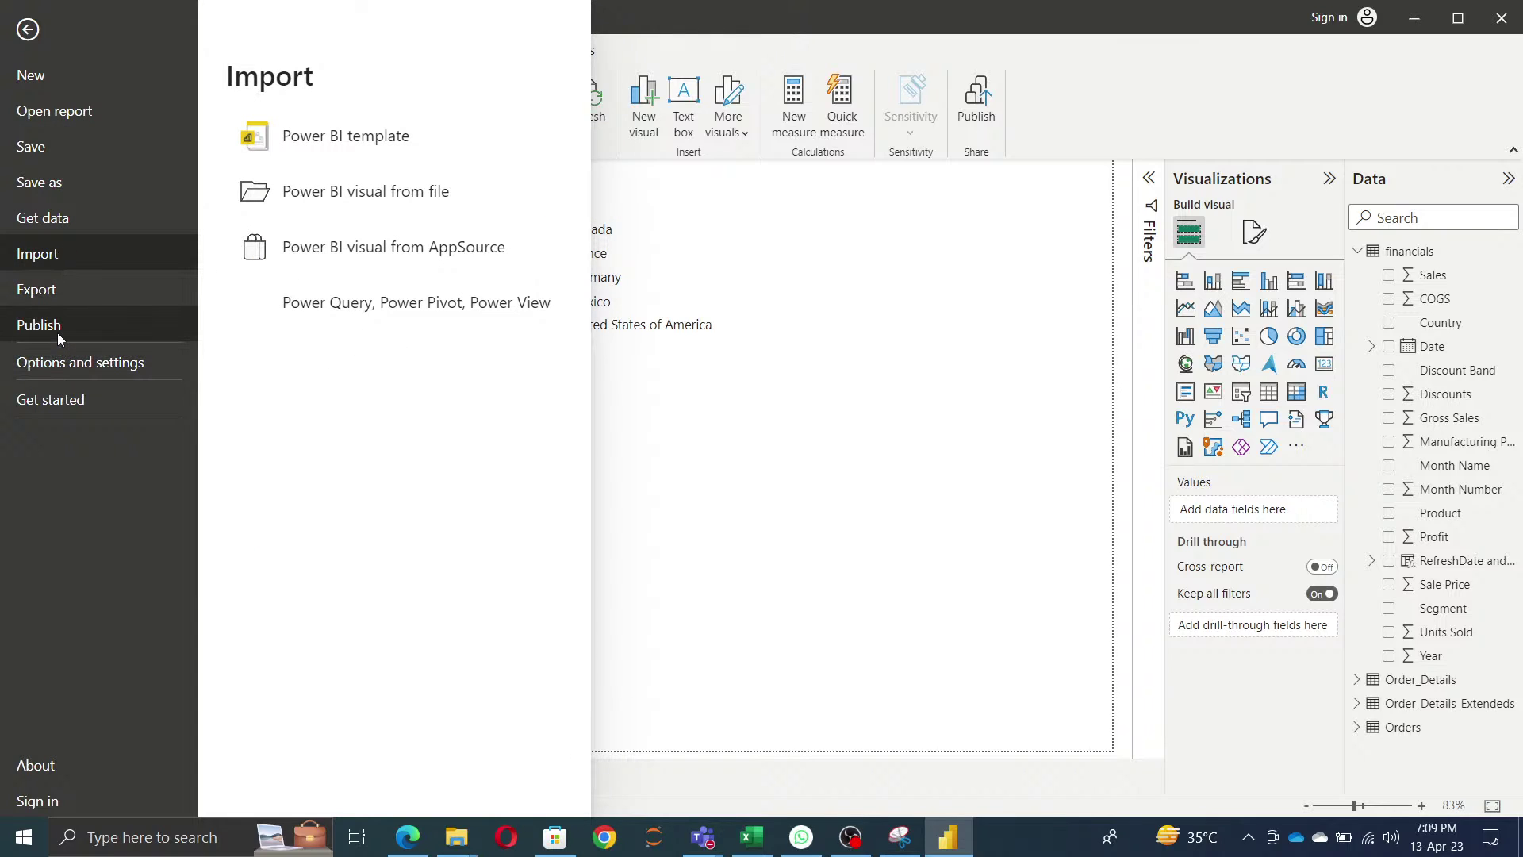
click(61, 363)
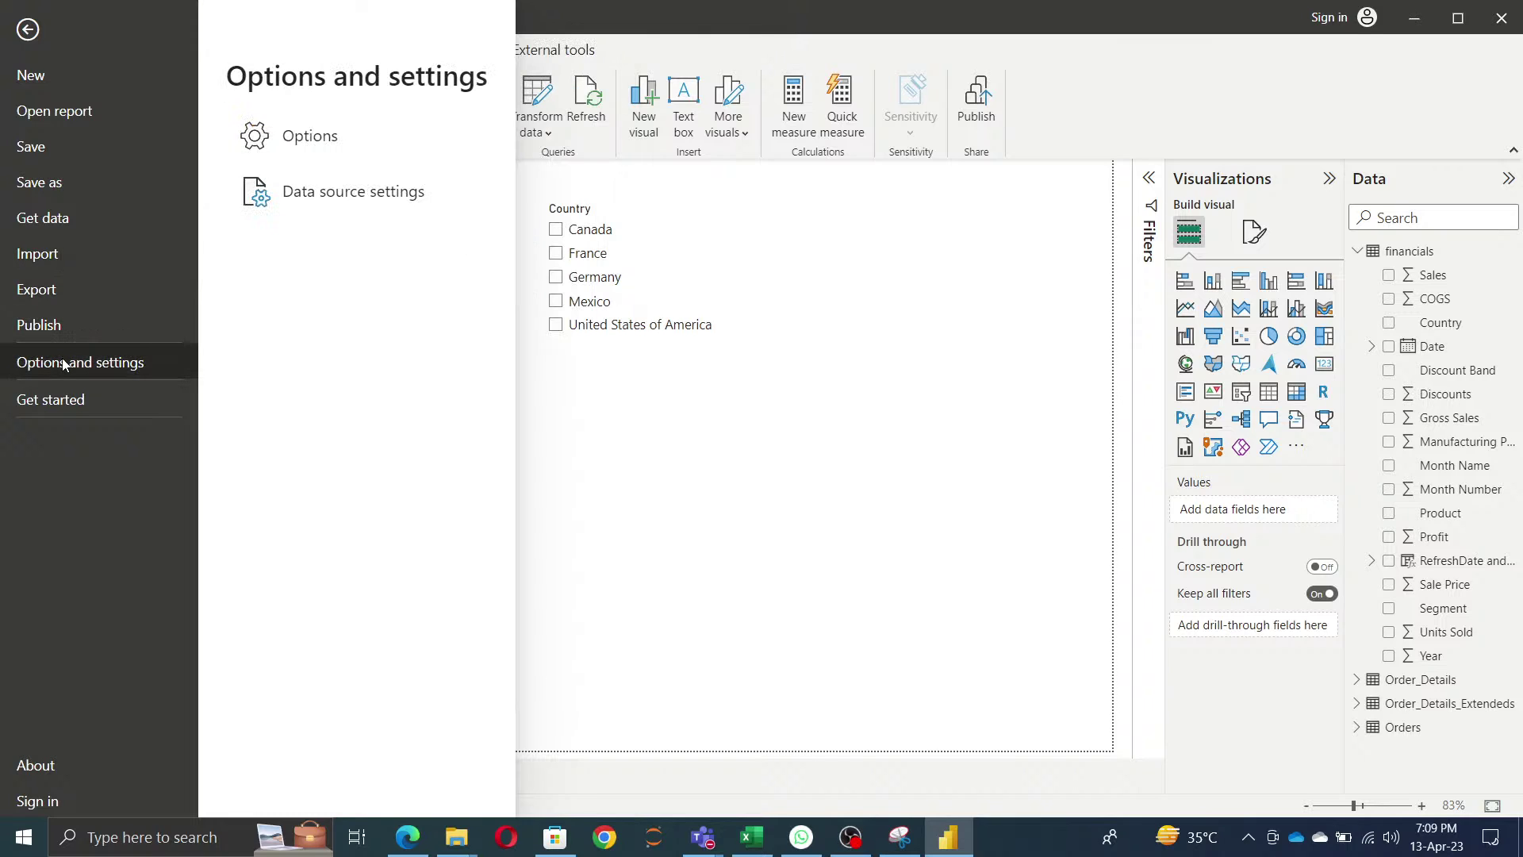
click(300, 139)
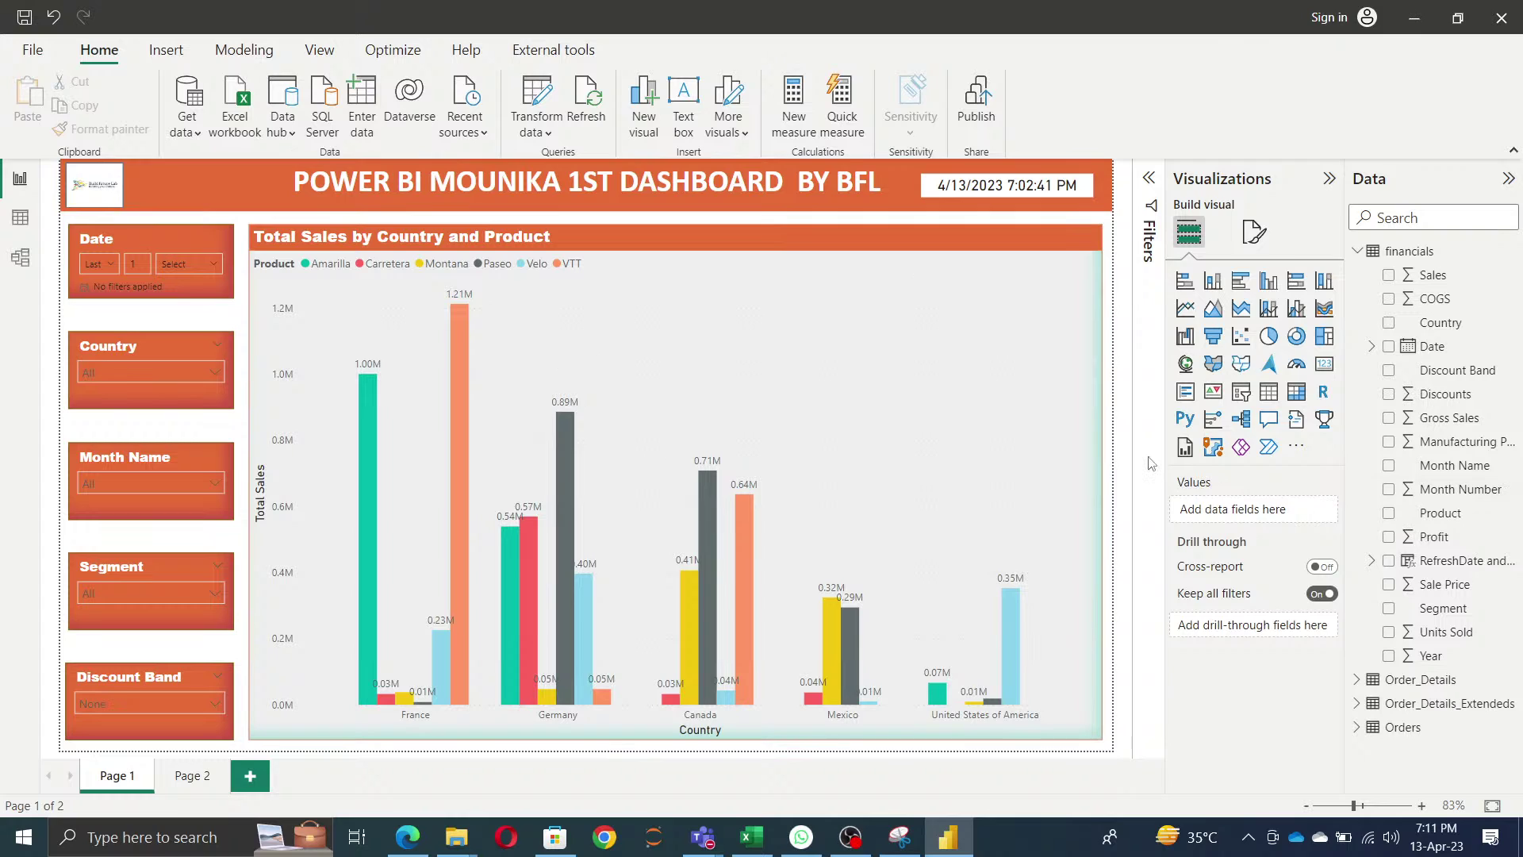
click(33, 51)
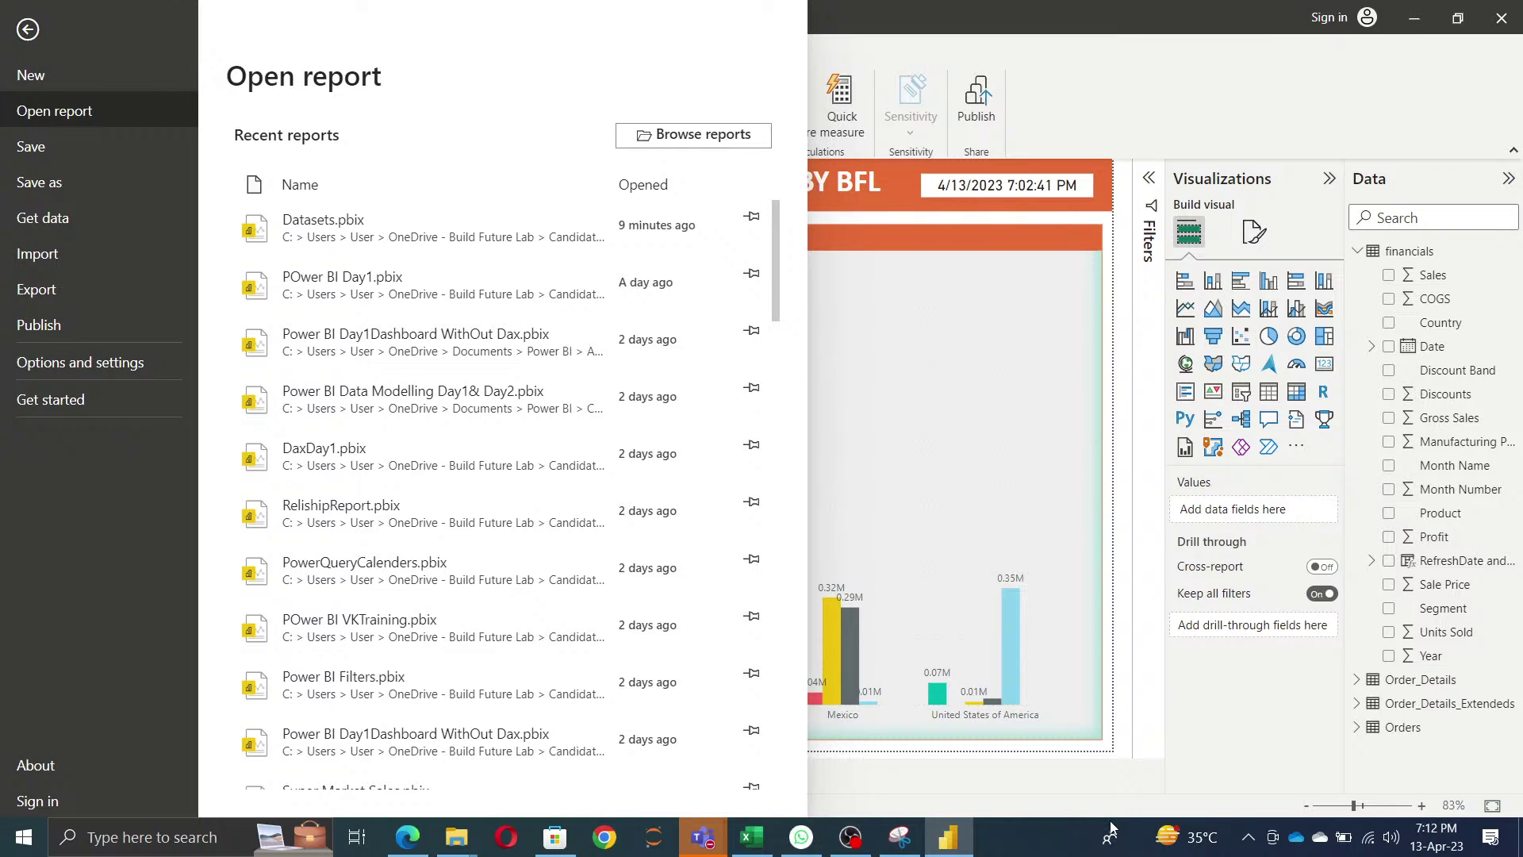
click(1367, 837)
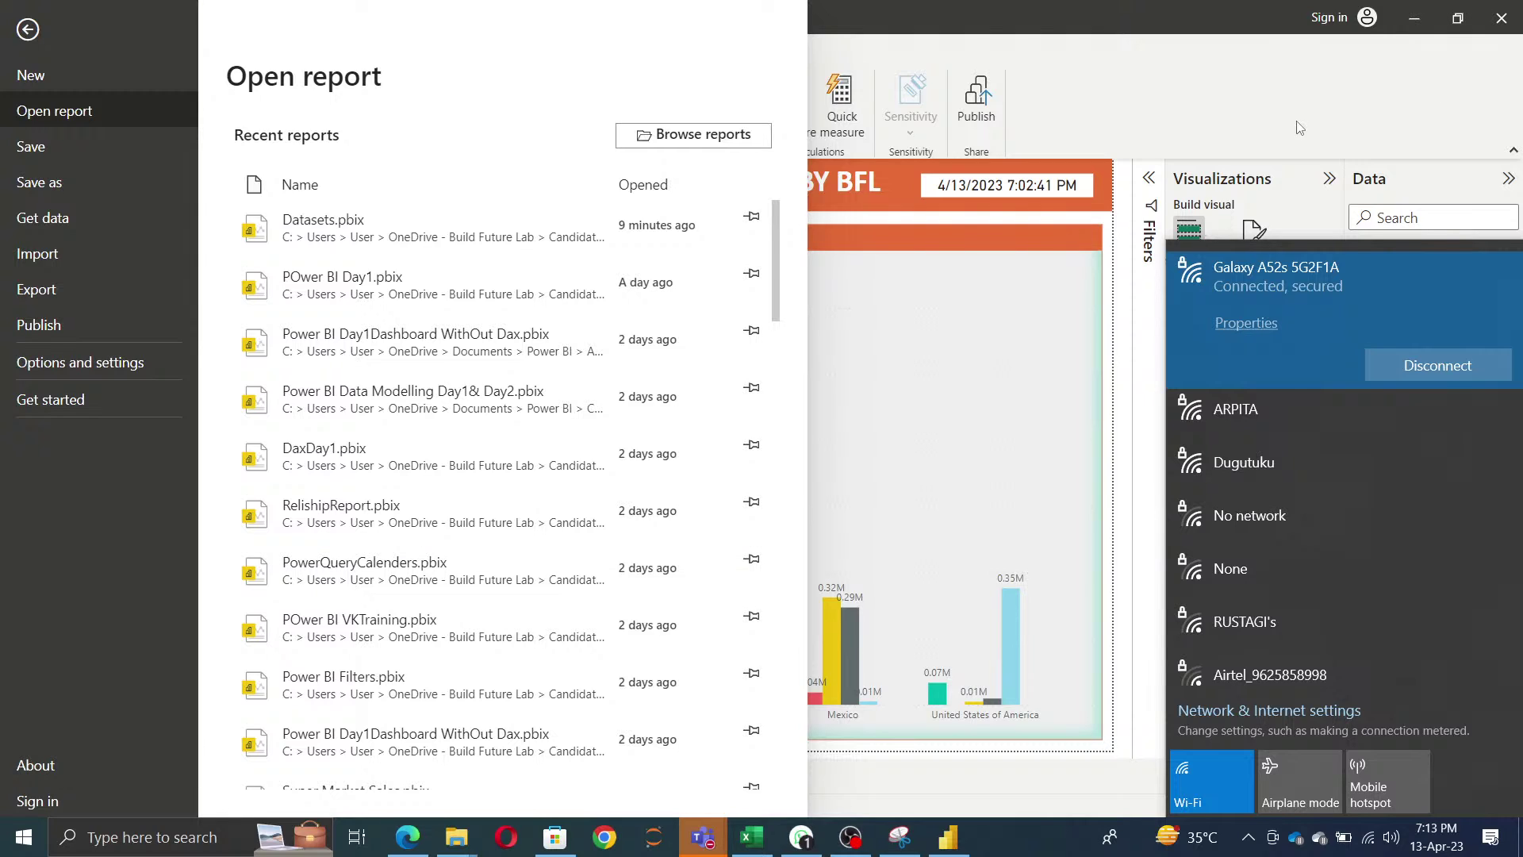
click(1194, 123)
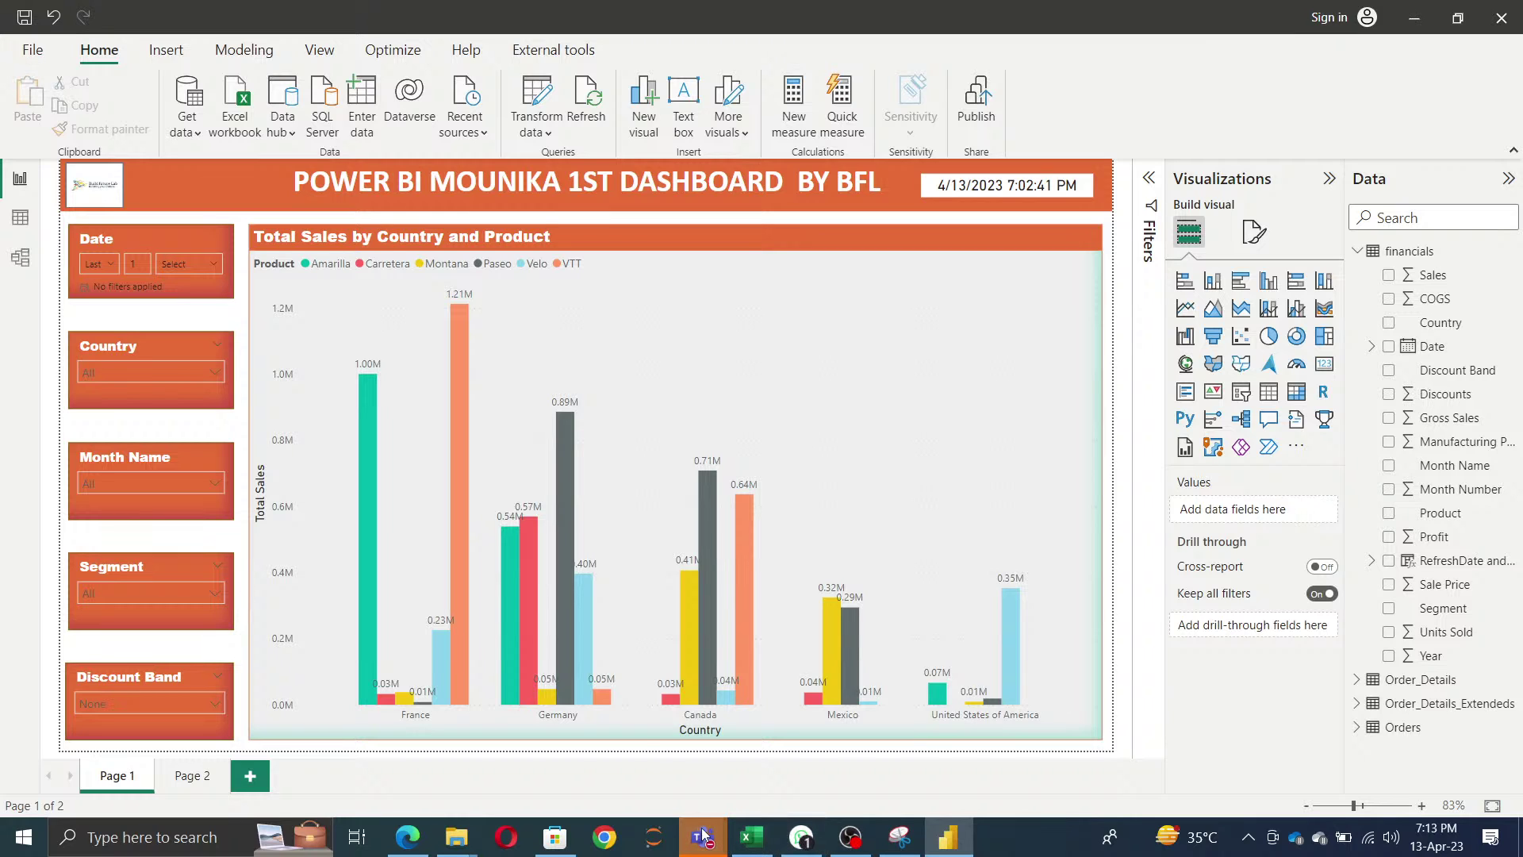
mouse_move(698, 838)
click(806, 735)
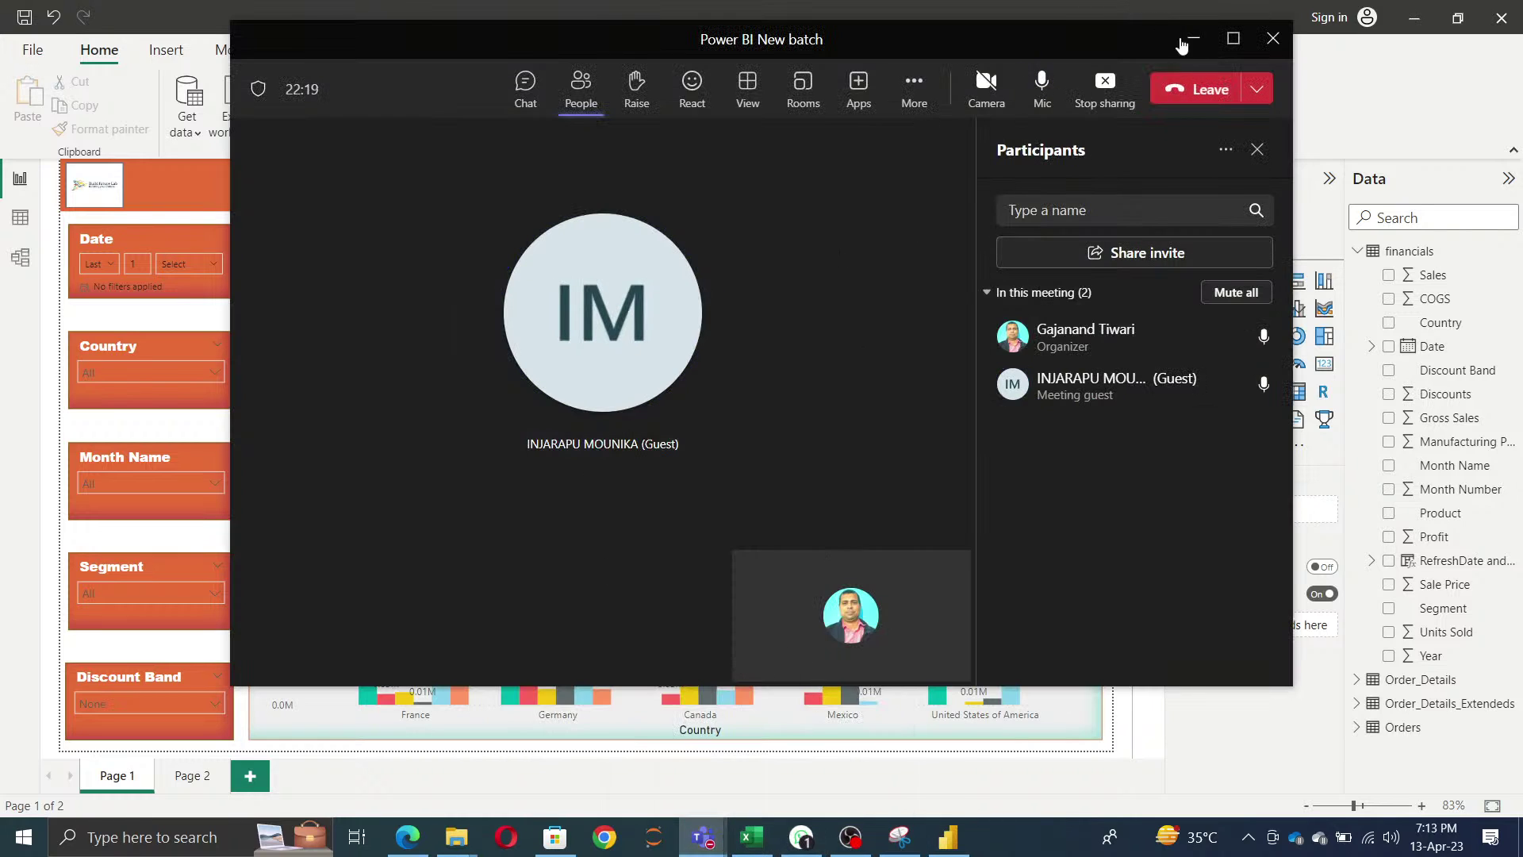
click(1189, 40)
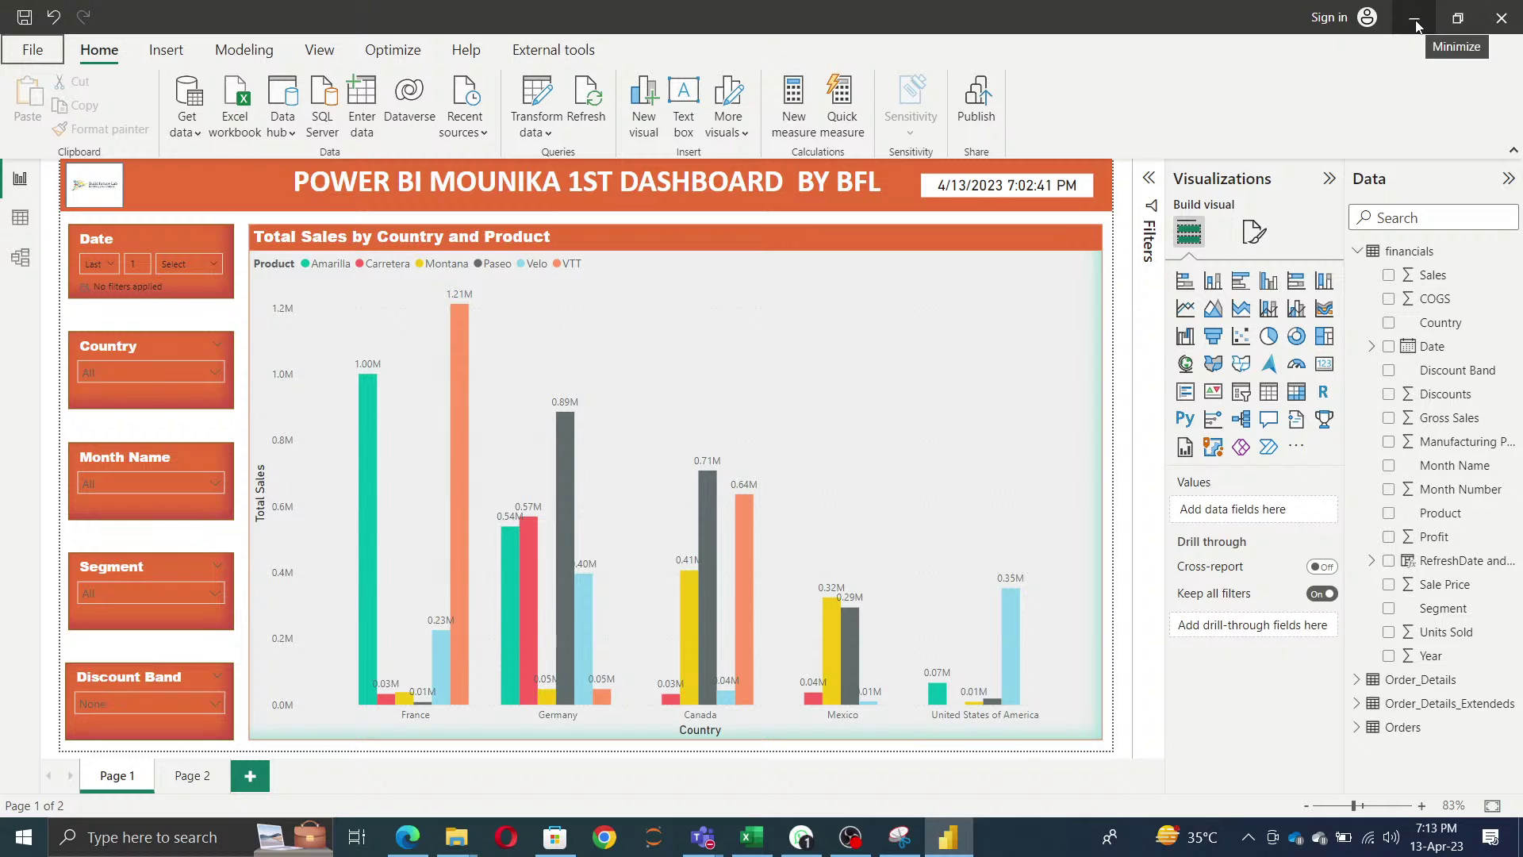
click(849, 837)
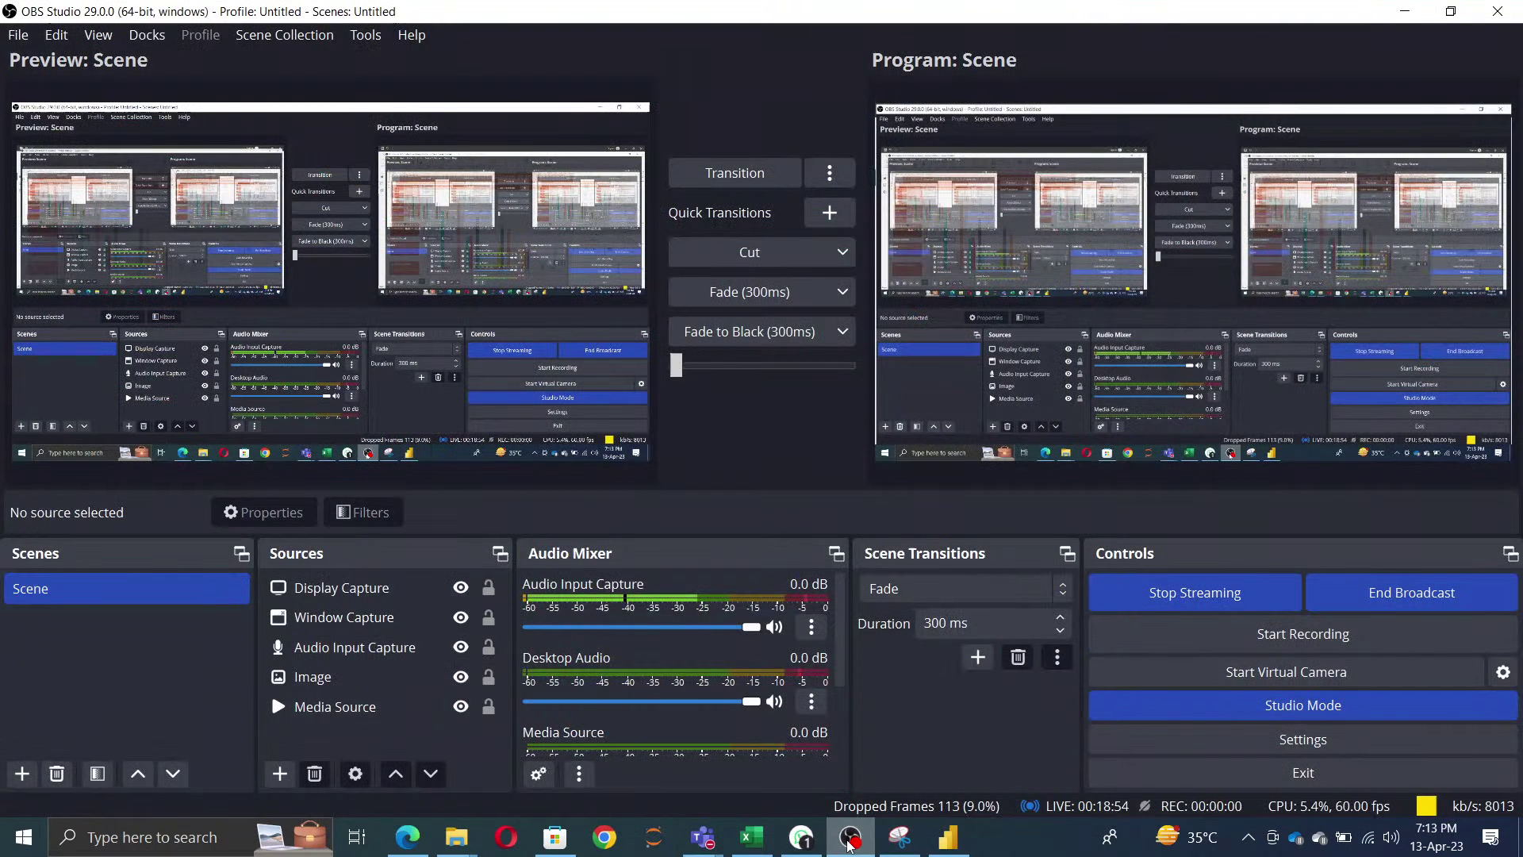
- Minimize OBS Studio so the Power BI Page 1 dashboard is visible again
click(849, 839)
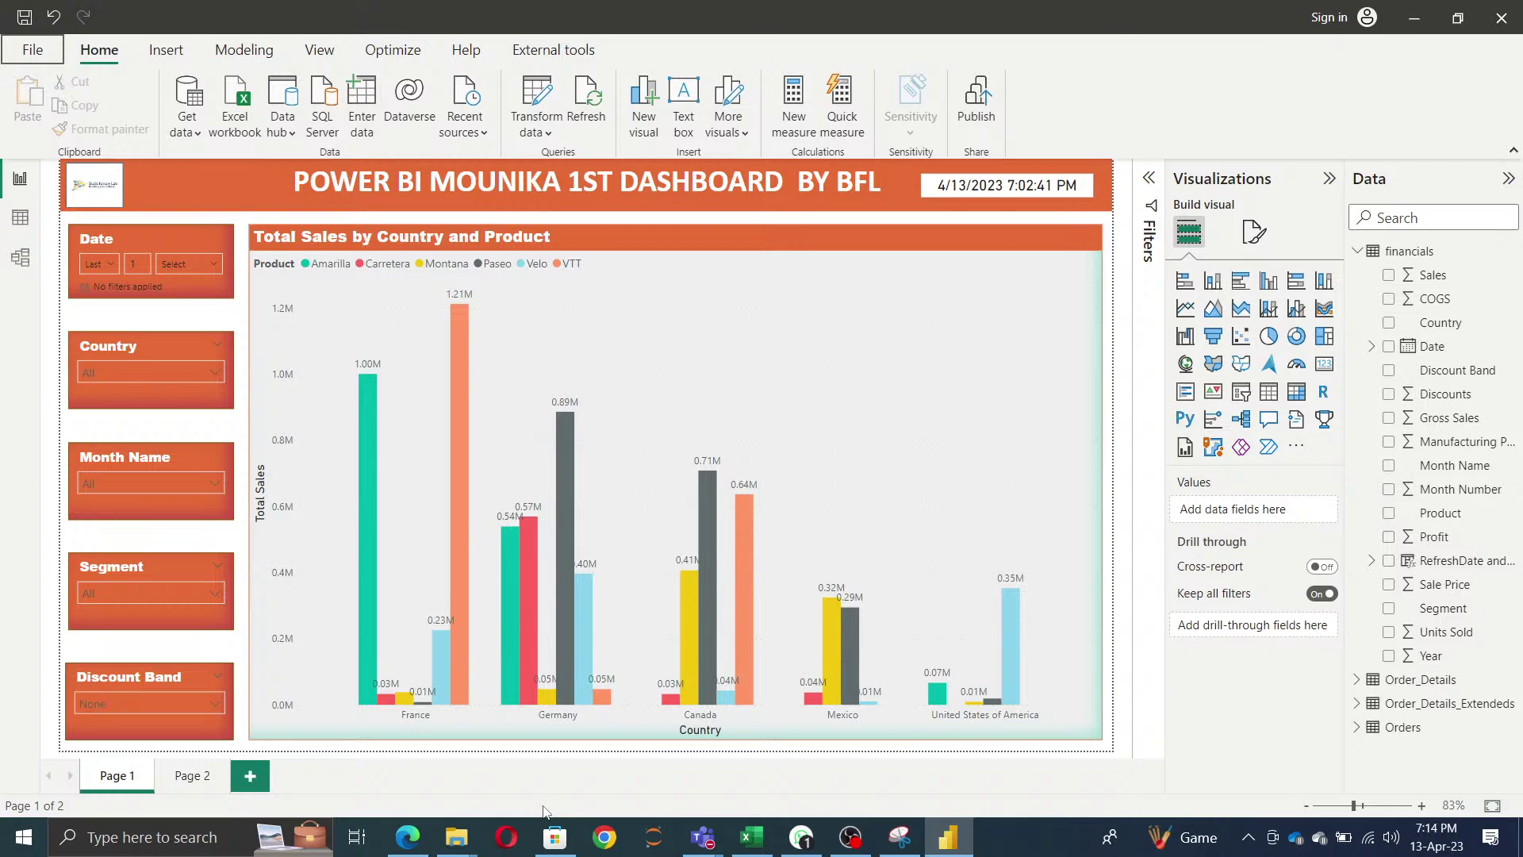
- Start exporting the report as a Power BI template, bringing up the Export a template description prompt
click(59, 50)
key(Escape)
click(30, 52)
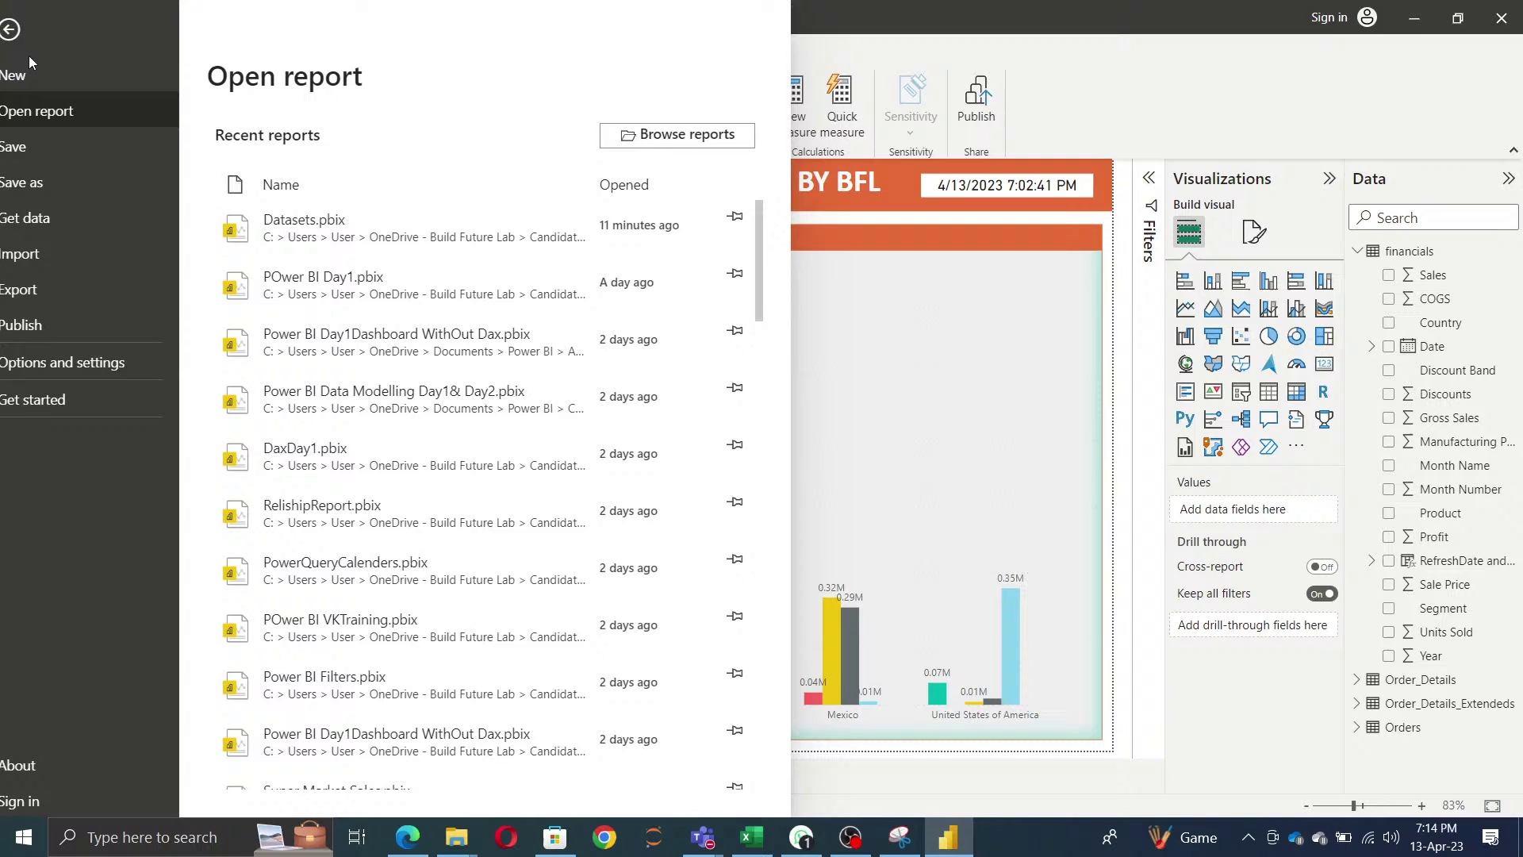
click(48, 258)
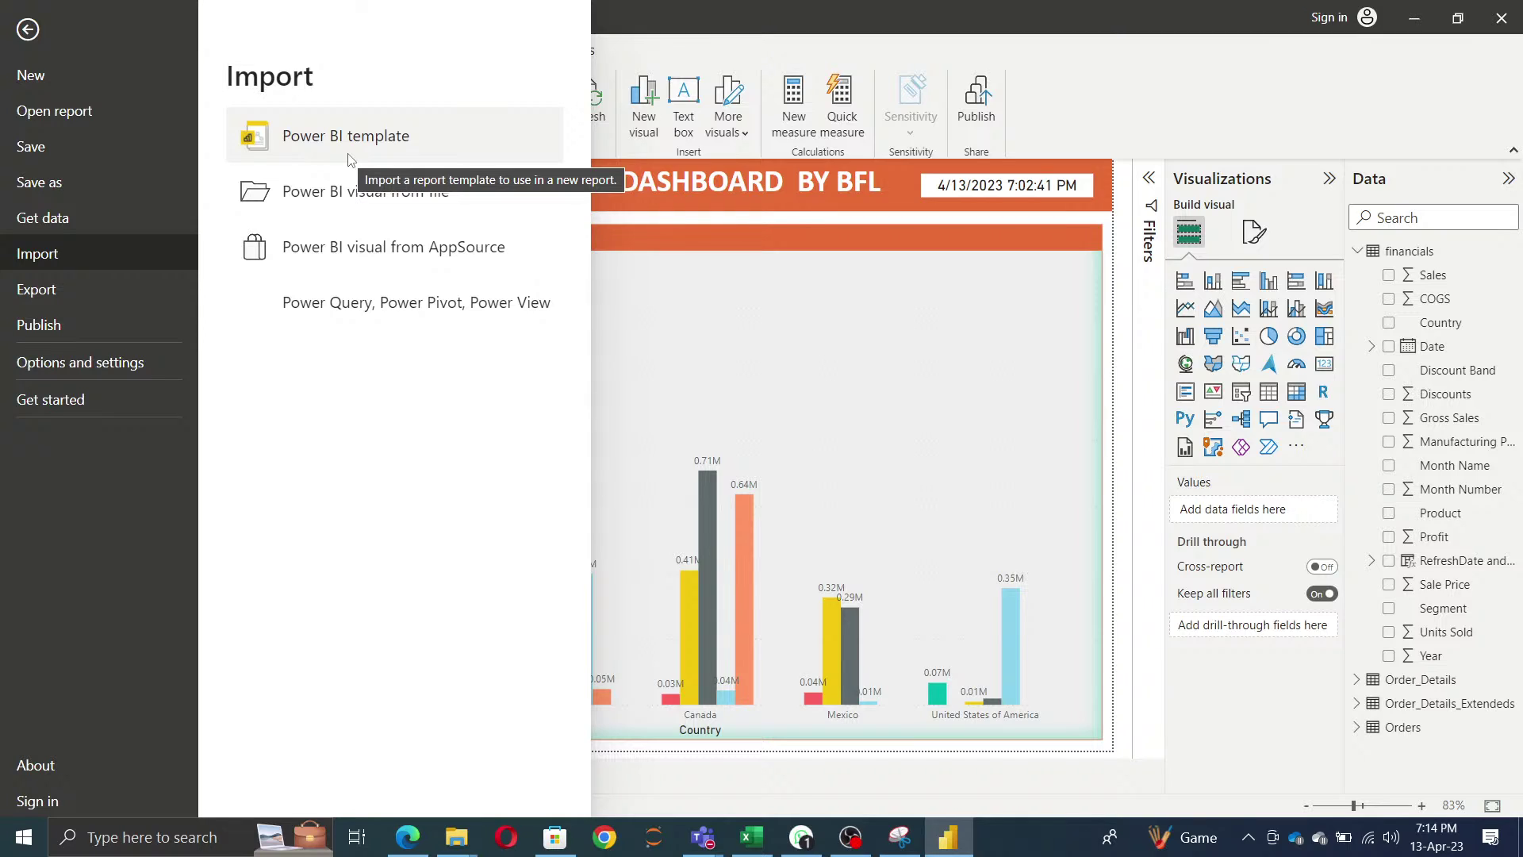
click(55, 293)
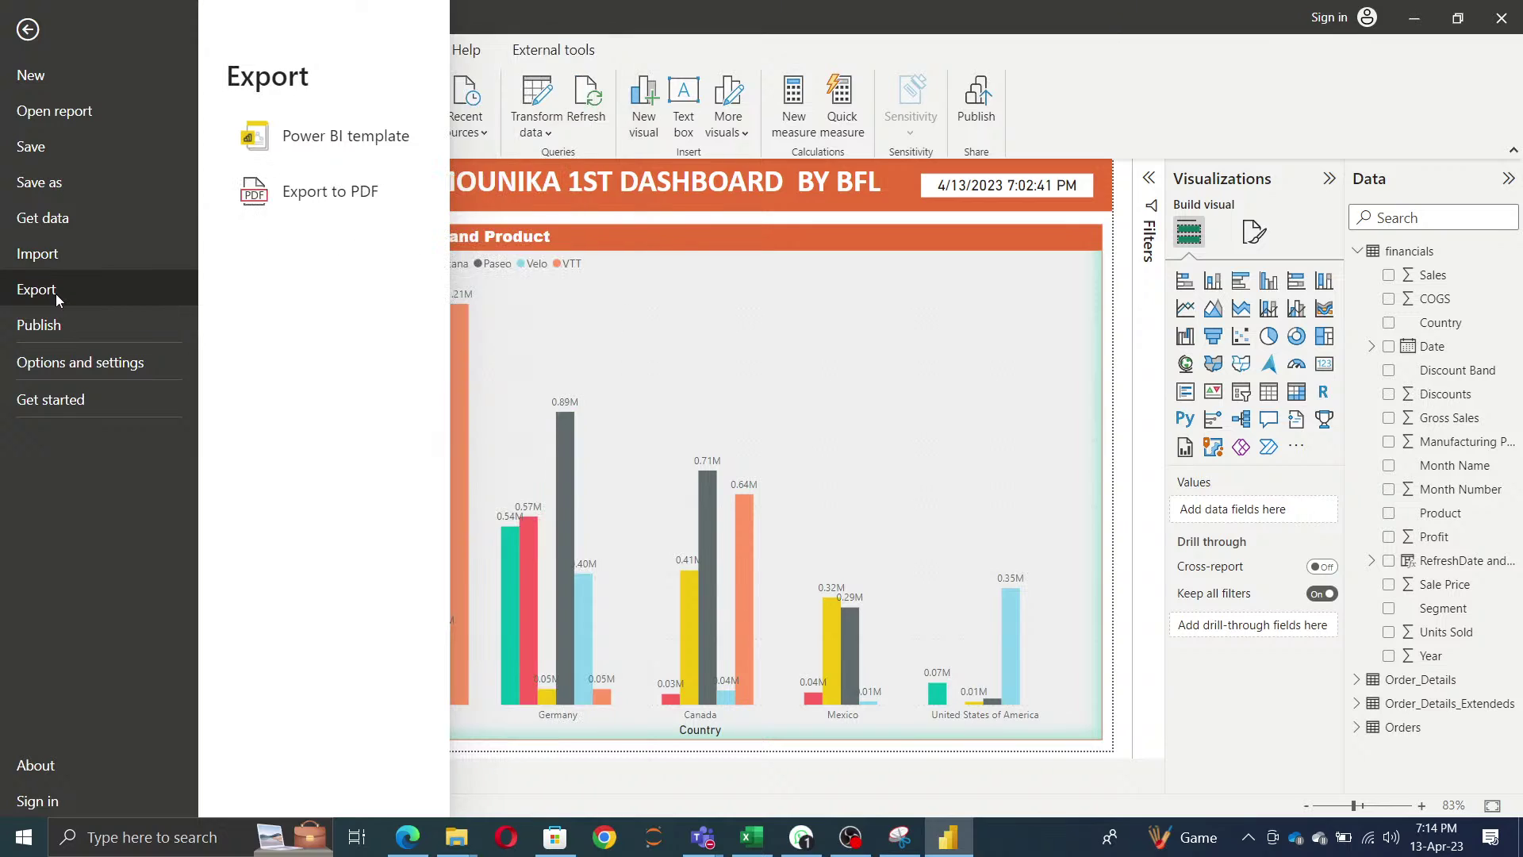
click(323, 157)
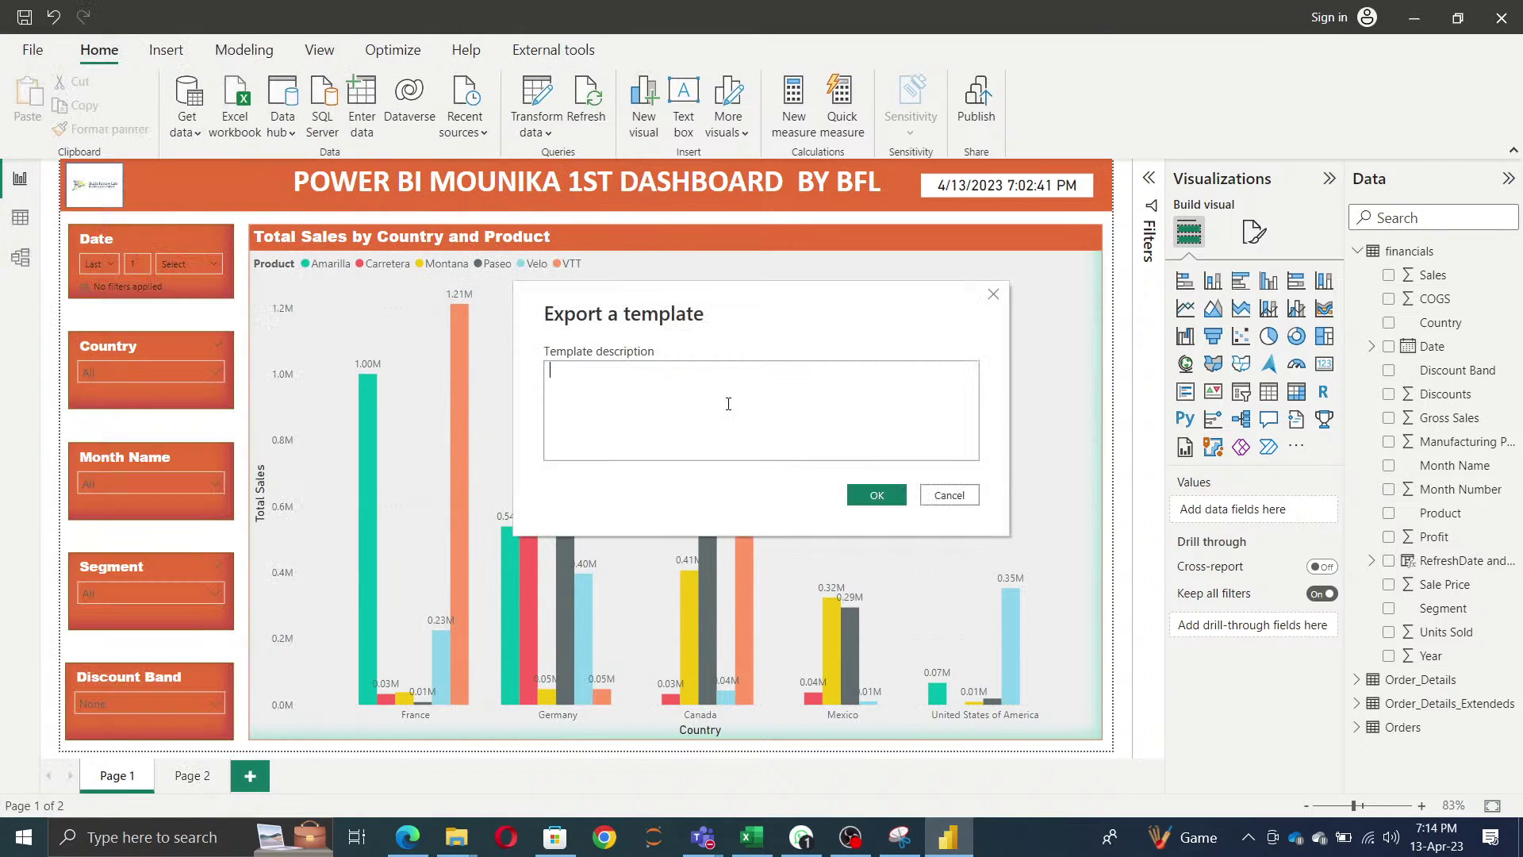
- Give the template a filler description and save it as Datasets.pbit in the candidate's folder under Candidate_Folders
text(fdsfsdfsffsfdsfsdfdsf)
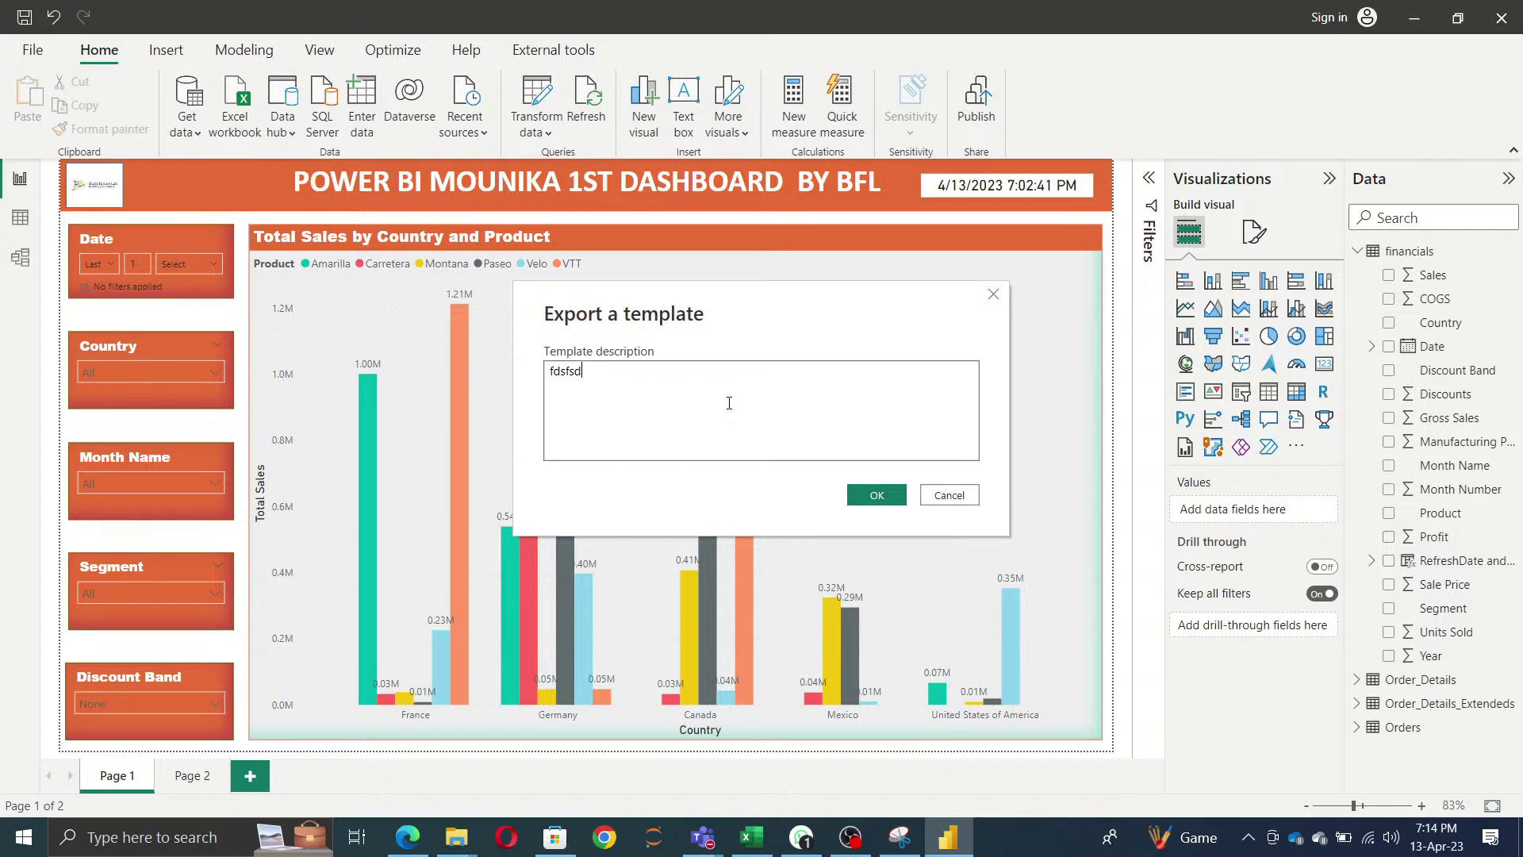
click(859, 500)
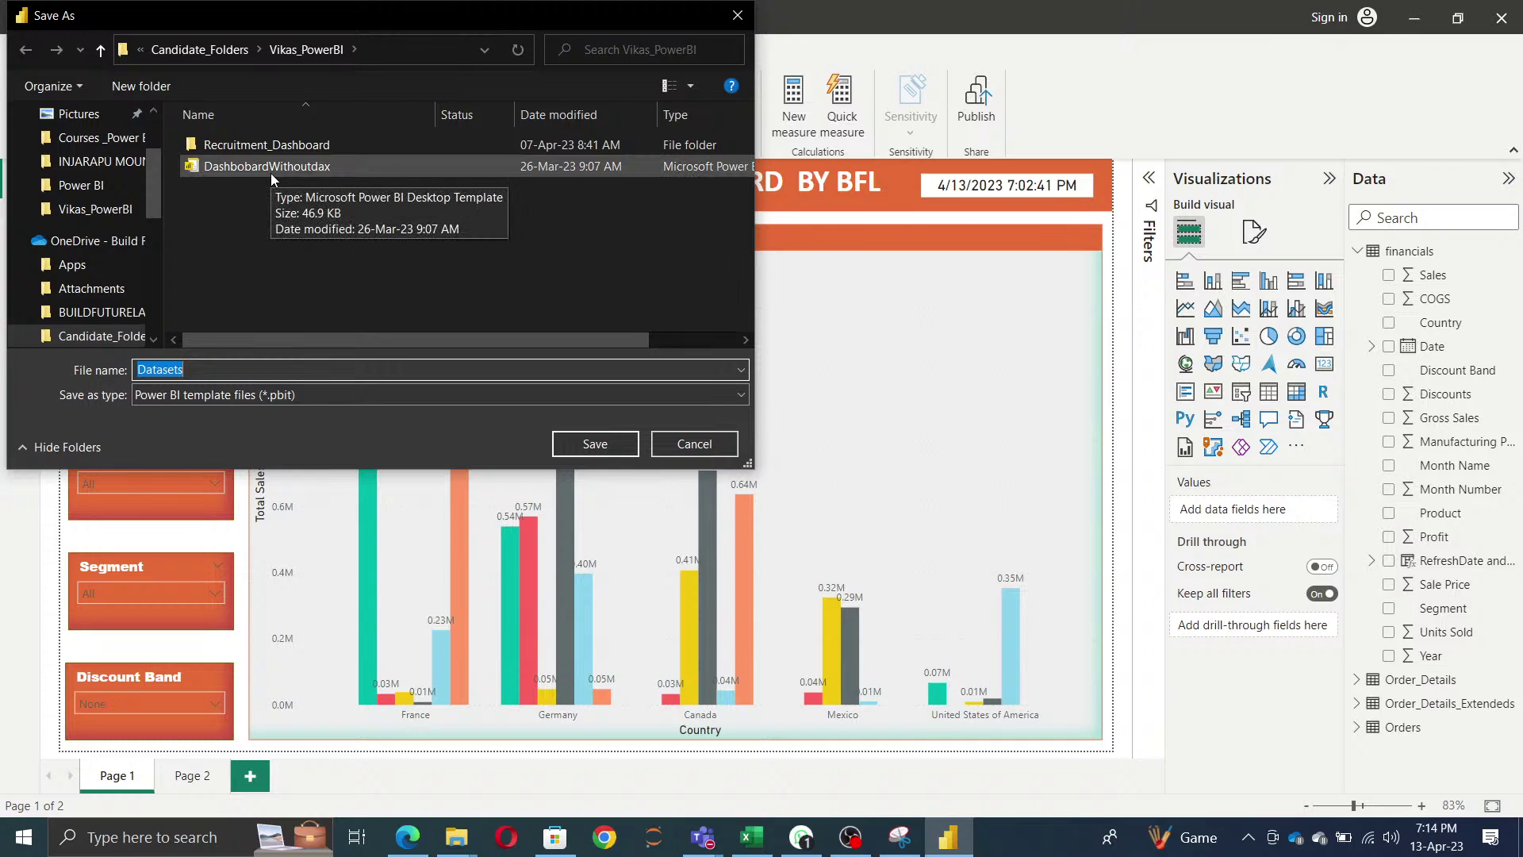
click(262, 260)
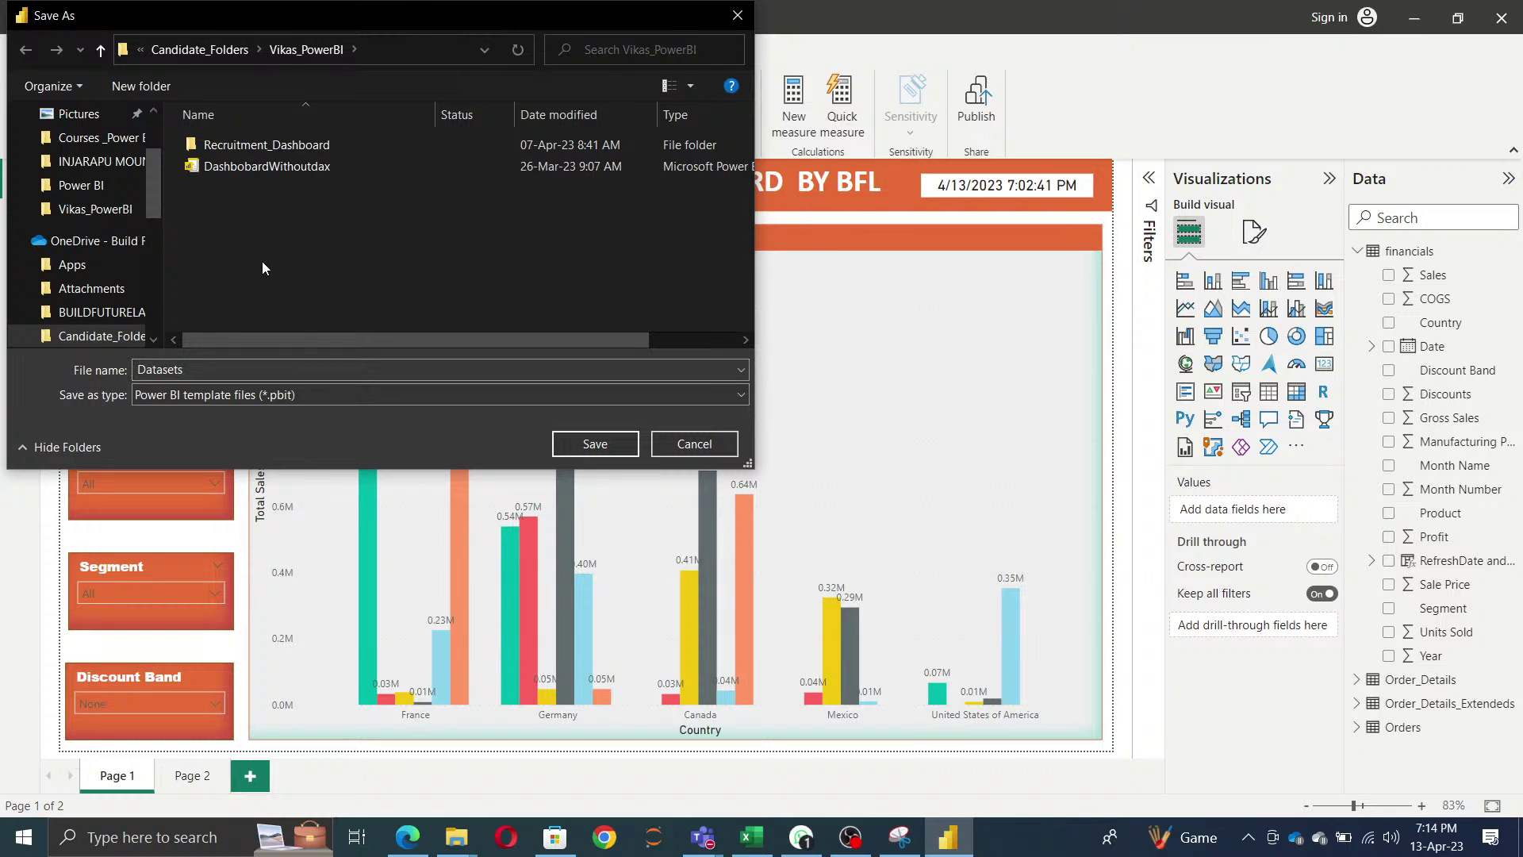
key(alt+Up)
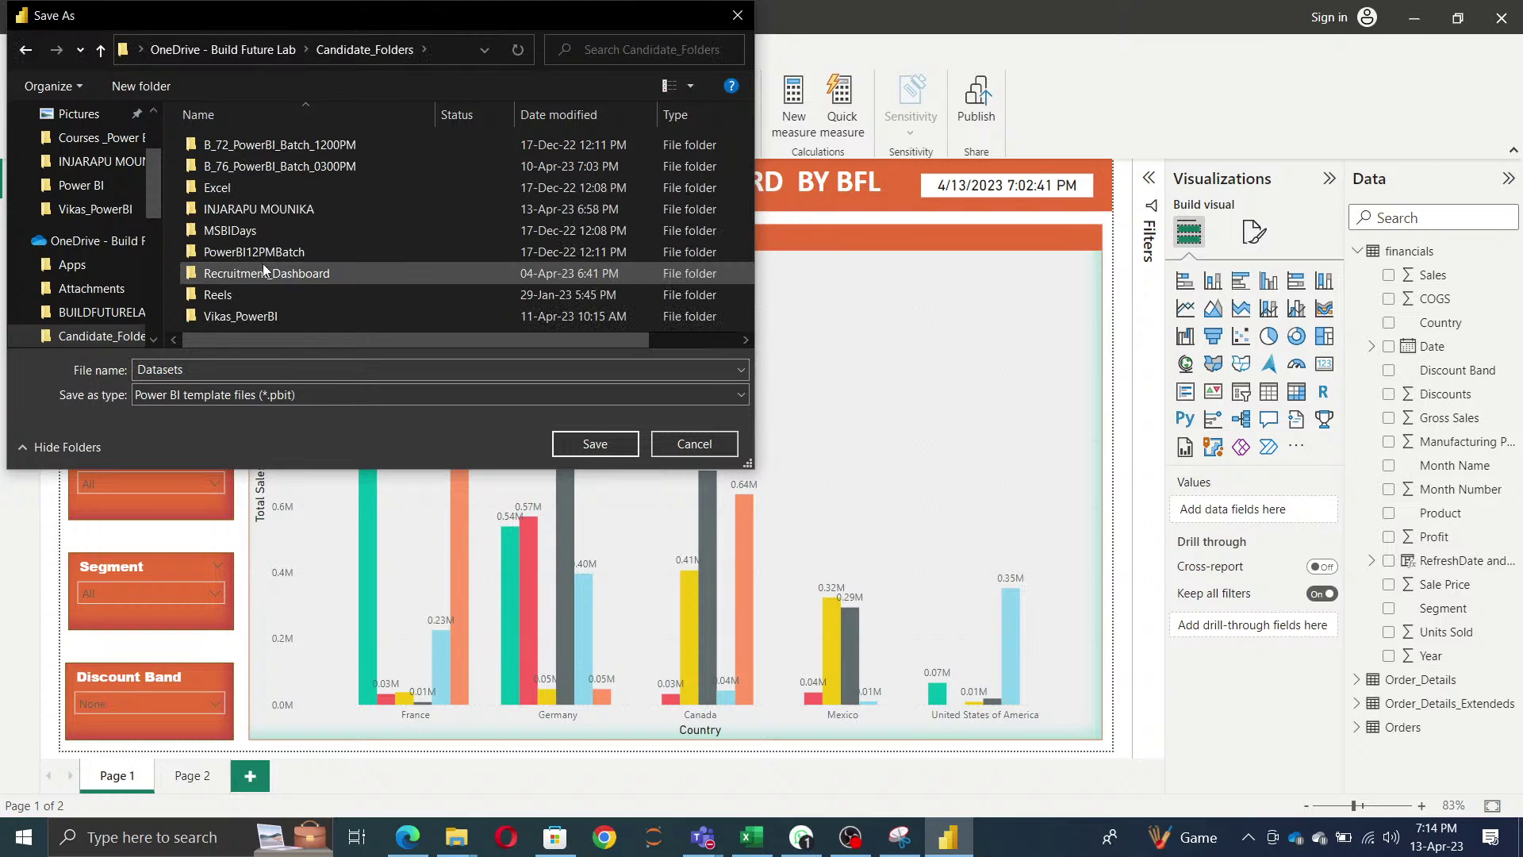
double_click(266, 213)
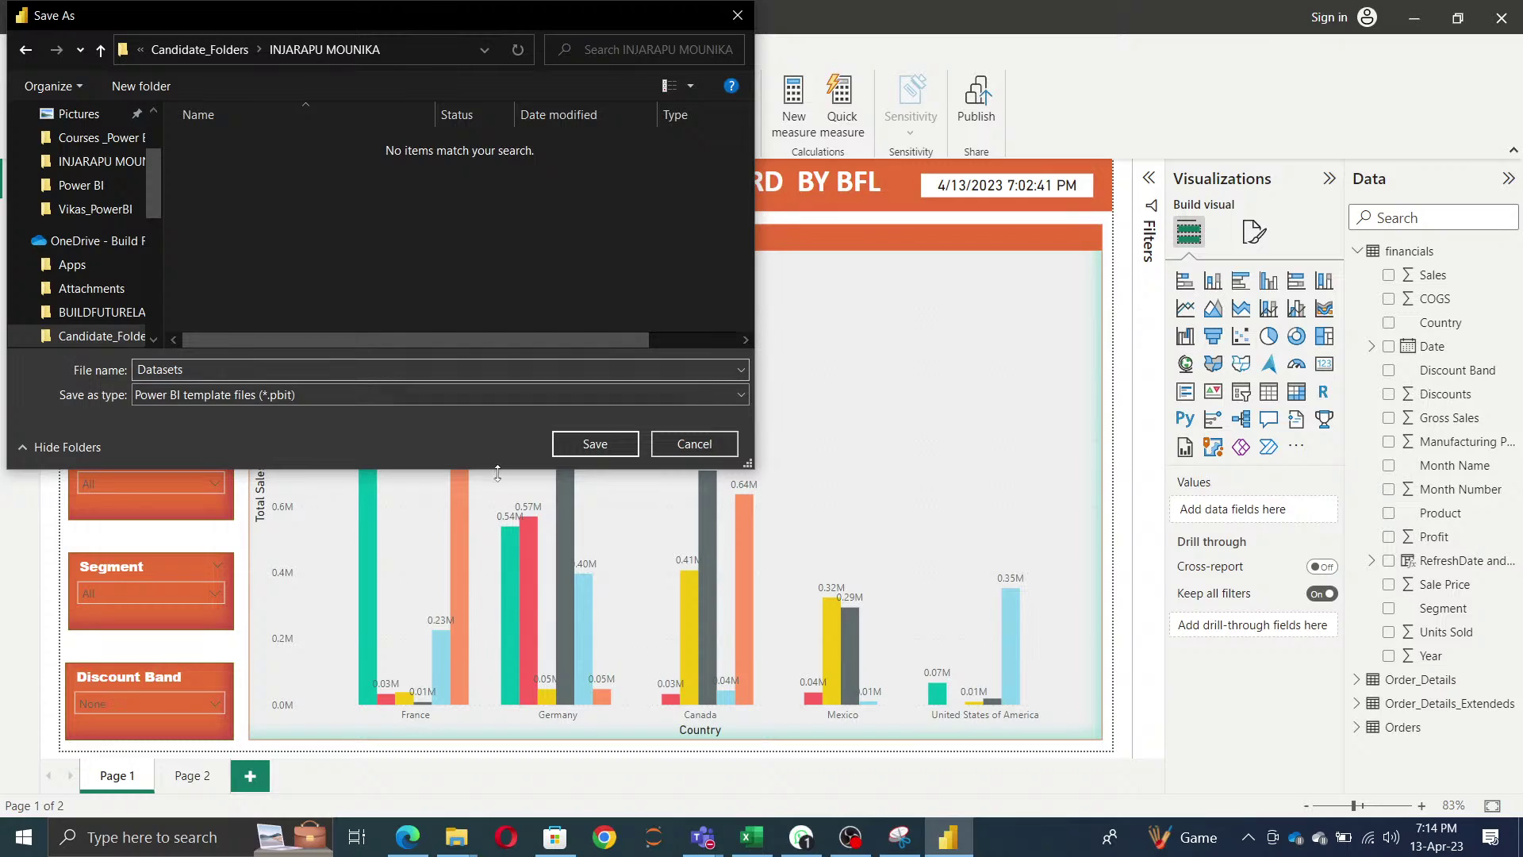
click(607, 447)
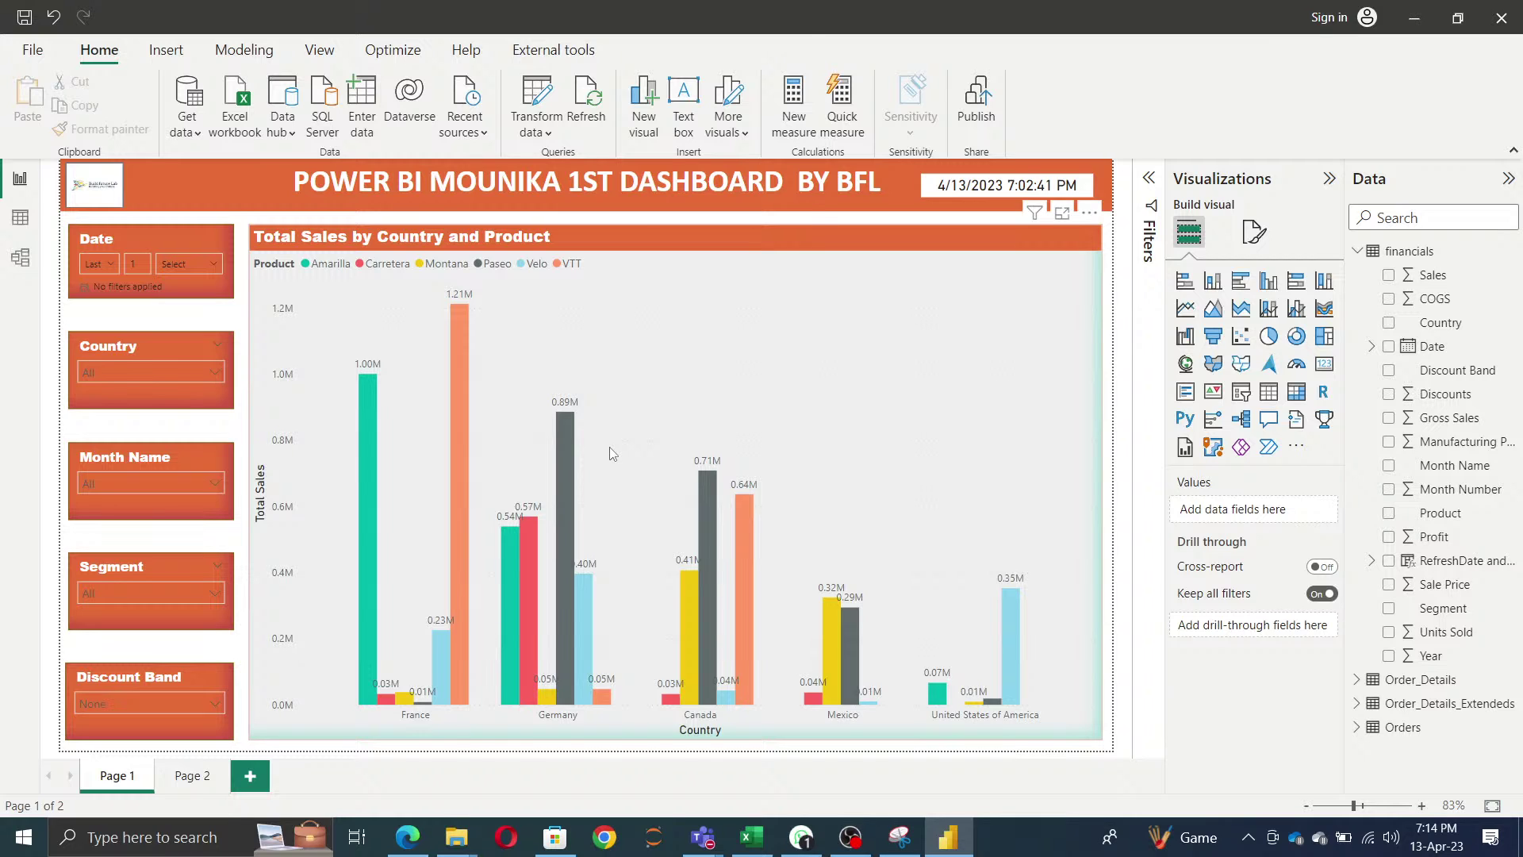
- Confirm Datasets.pbit shows up for Power BI template import, cancel, then view the recent reports list
click(33, 49)
click(54, 265)
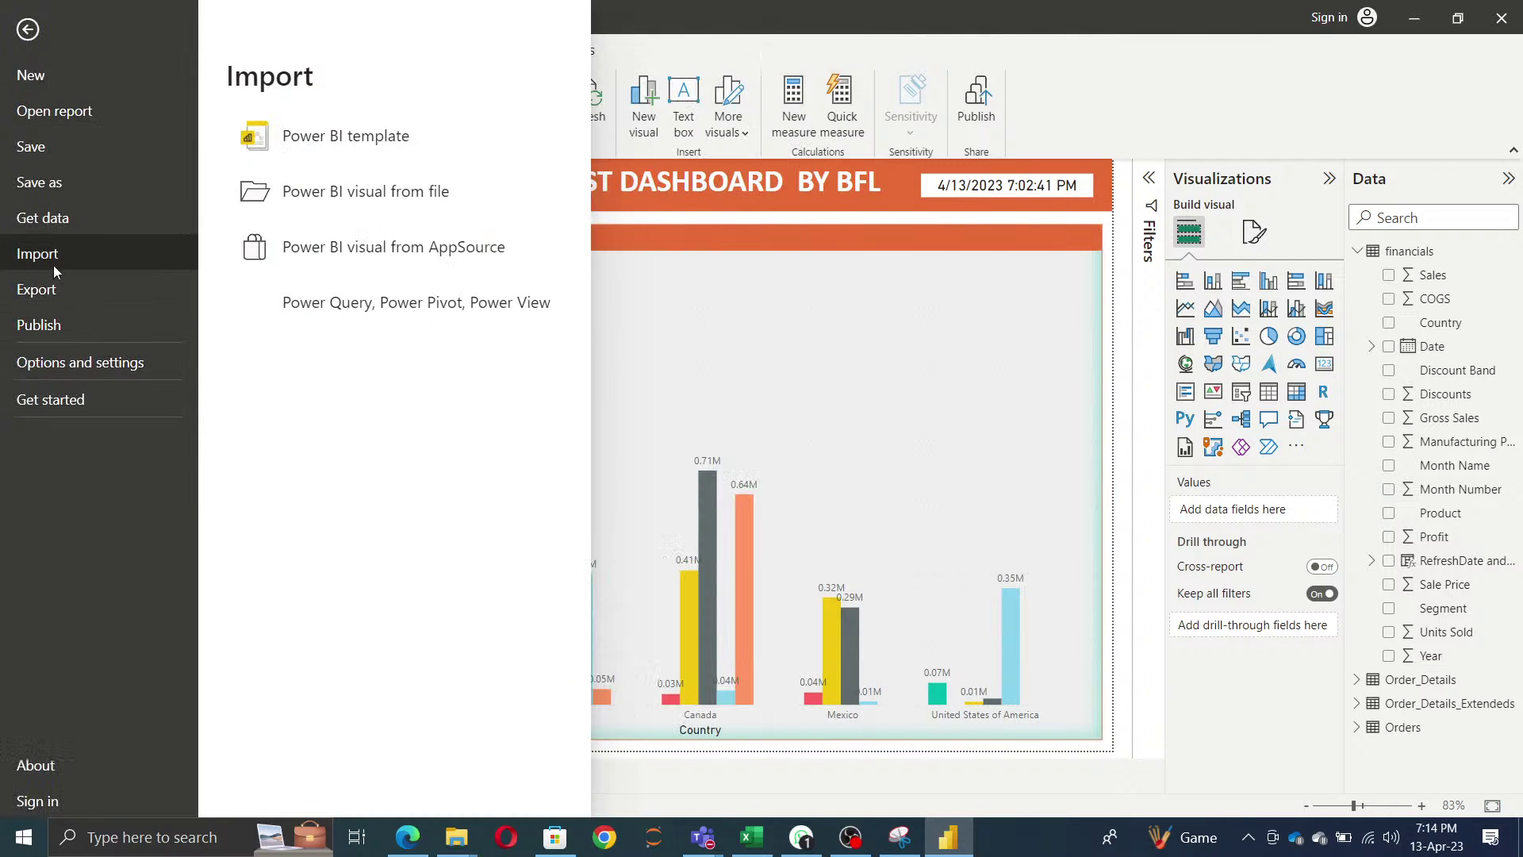
click(368, 146)
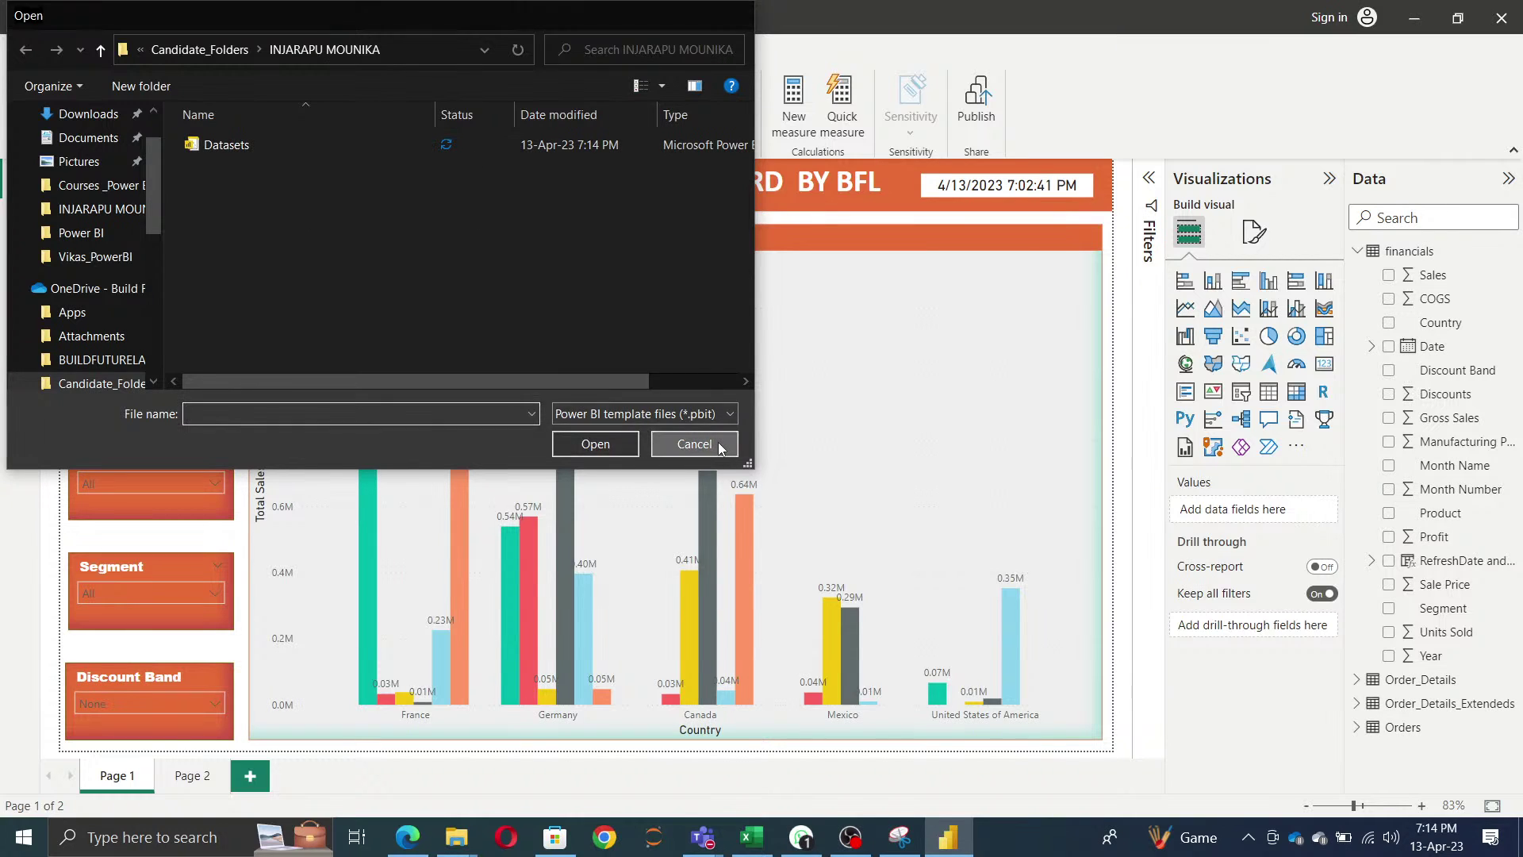
click(694, 443)
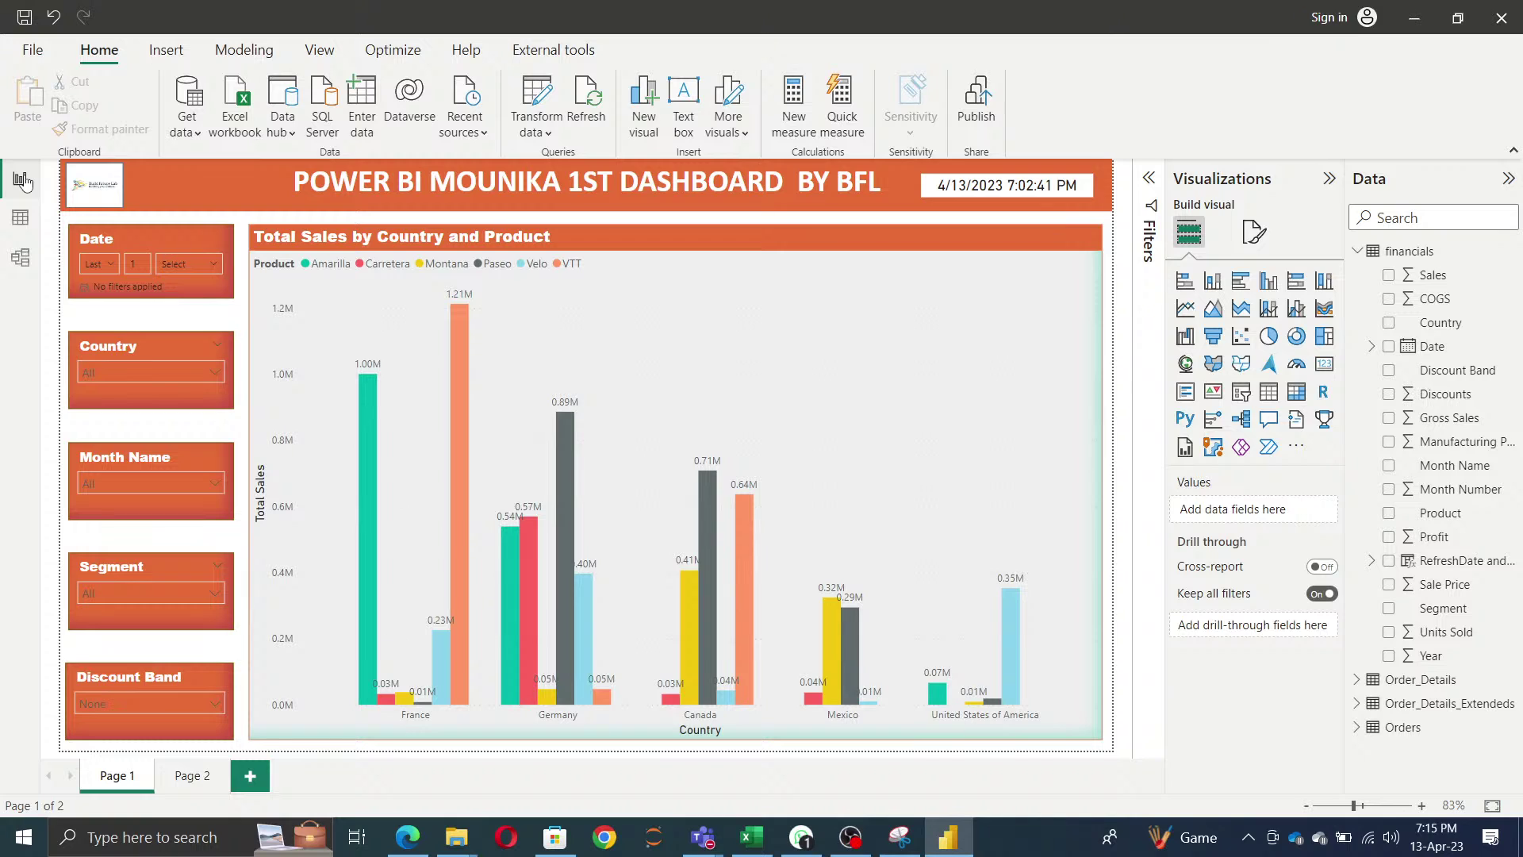
click(32, 50)
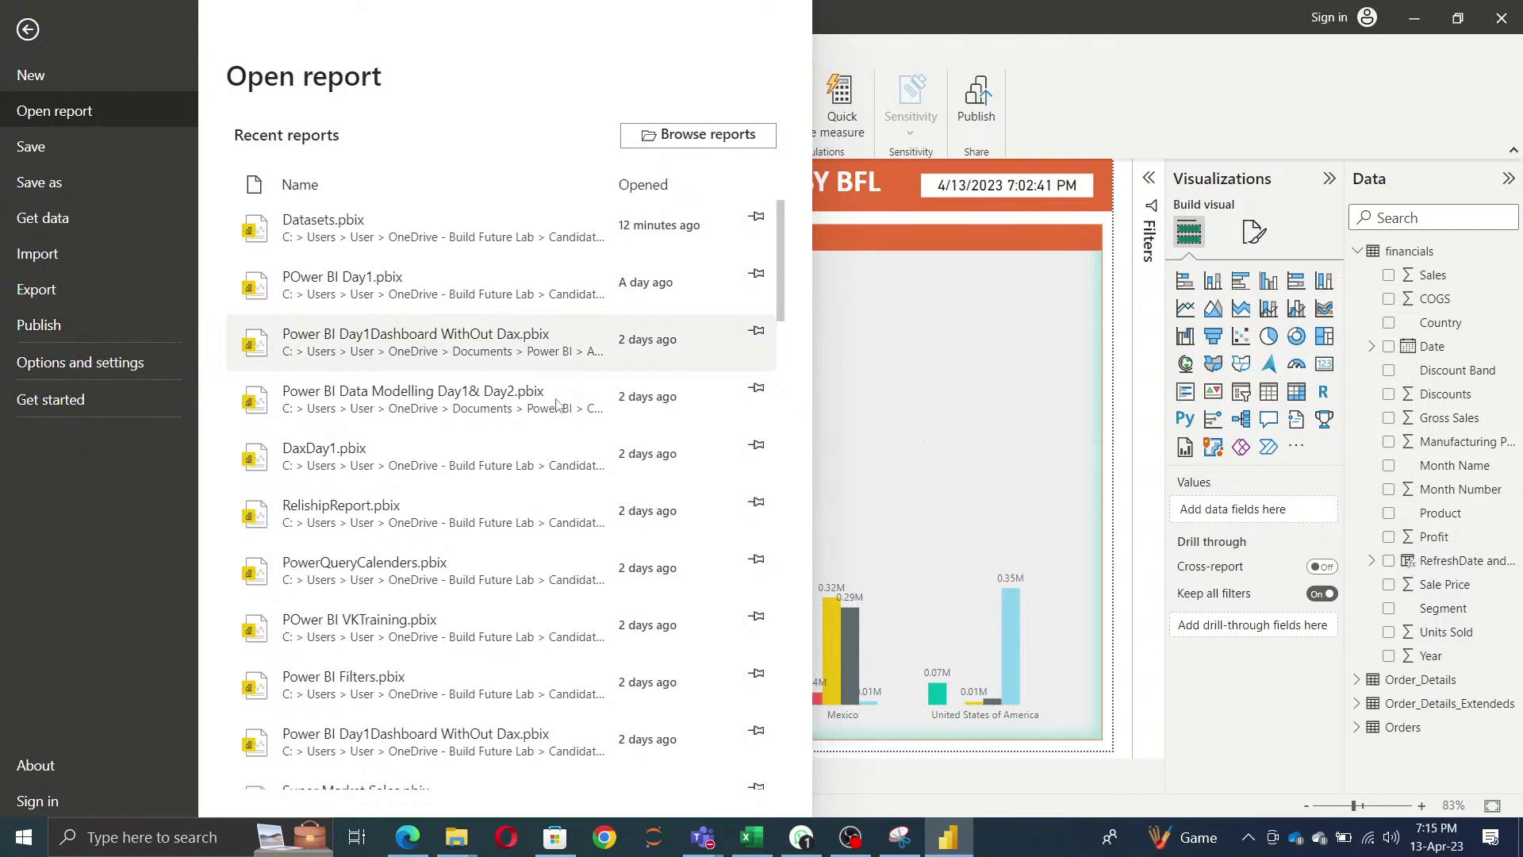
- Look at the current live training video in YouTube Studio, then return to the live streams list
mouse_move(403, 846)
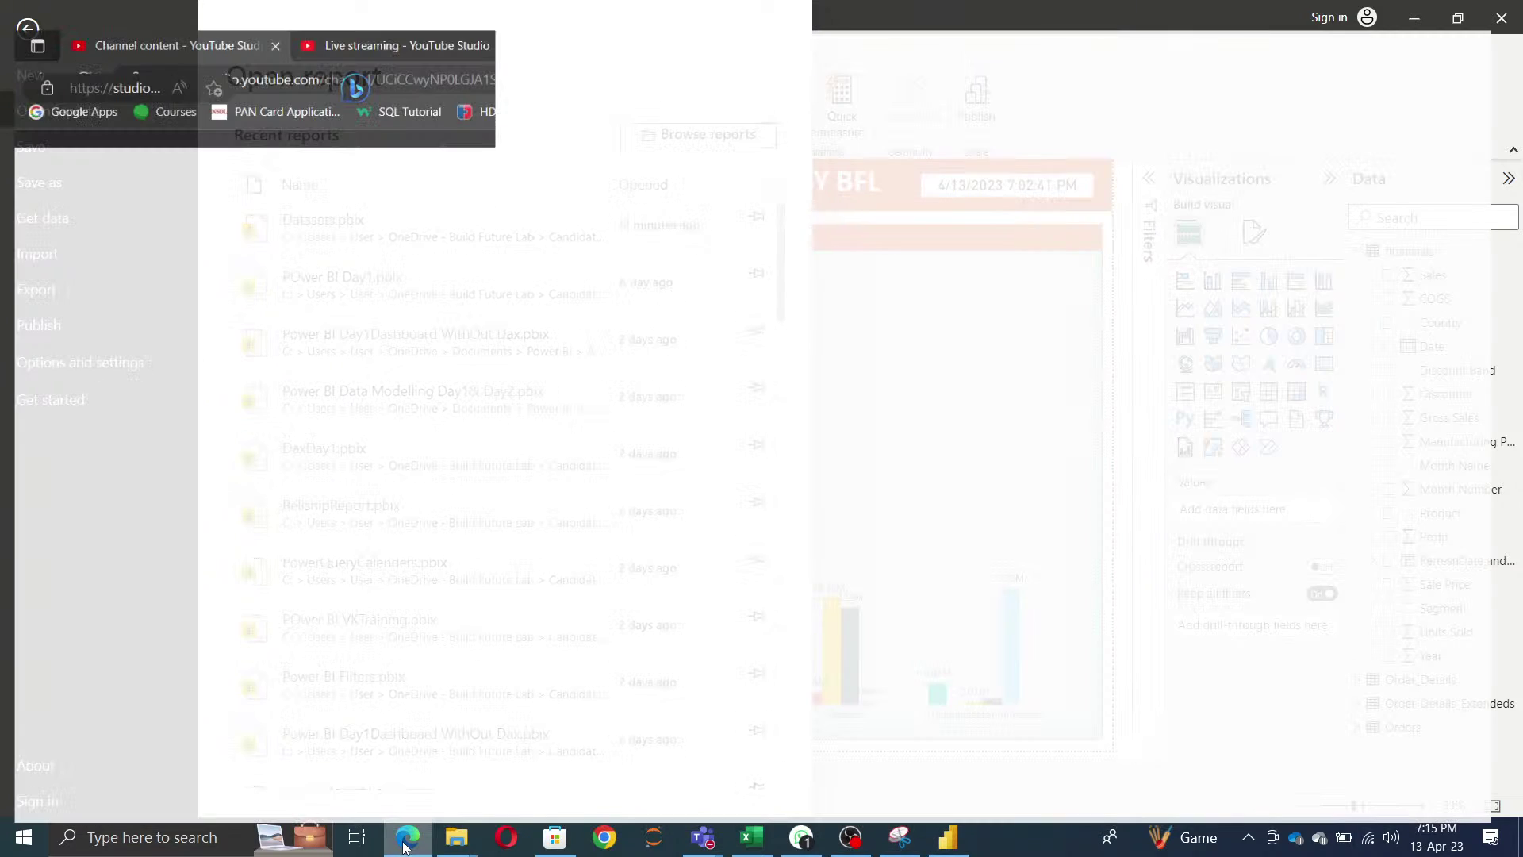
click(143, 87)
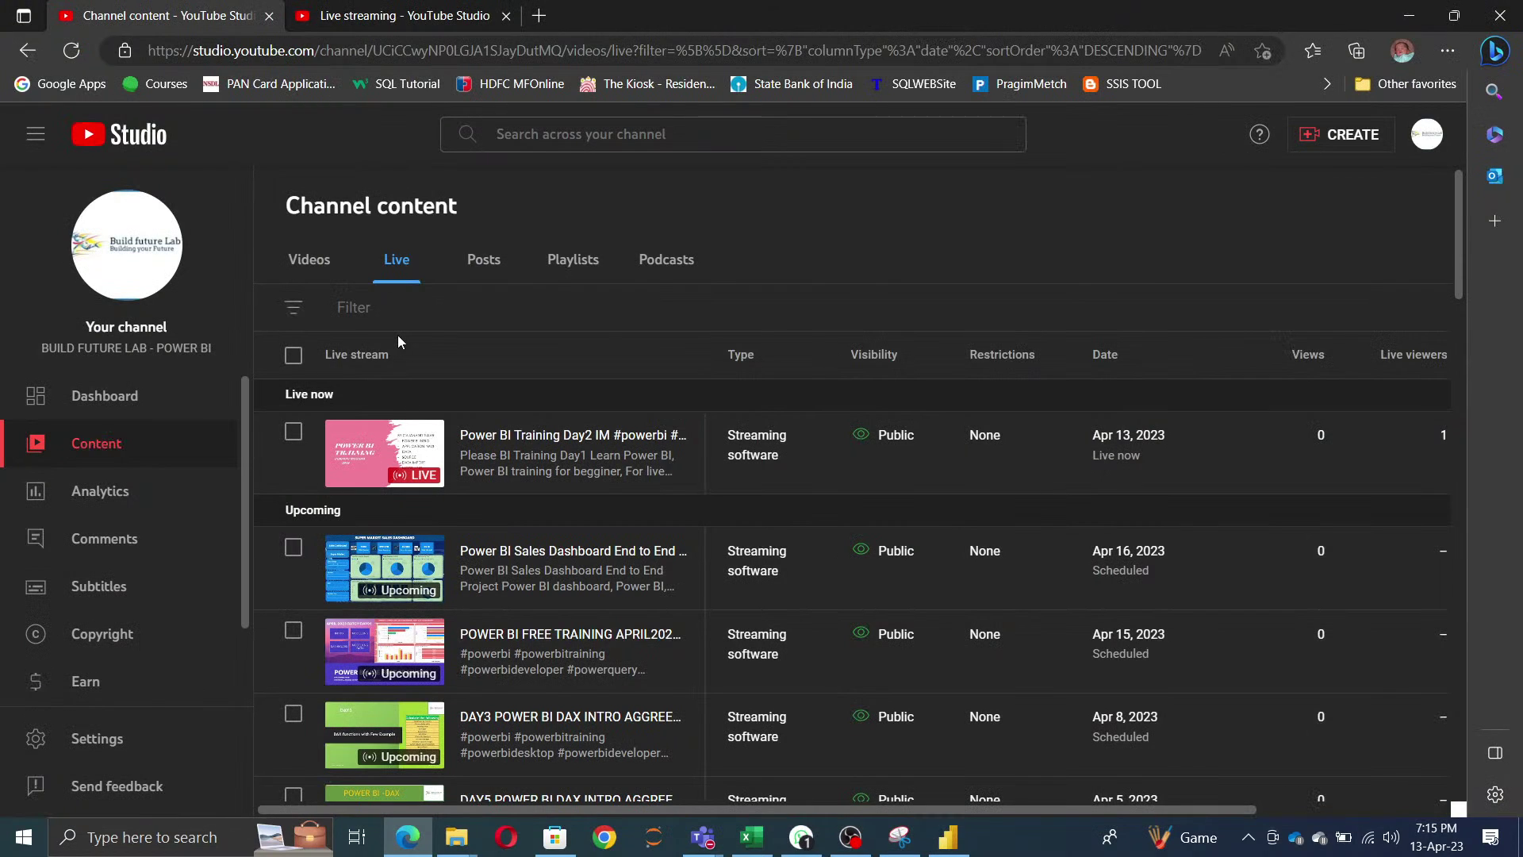
click(397, 448)
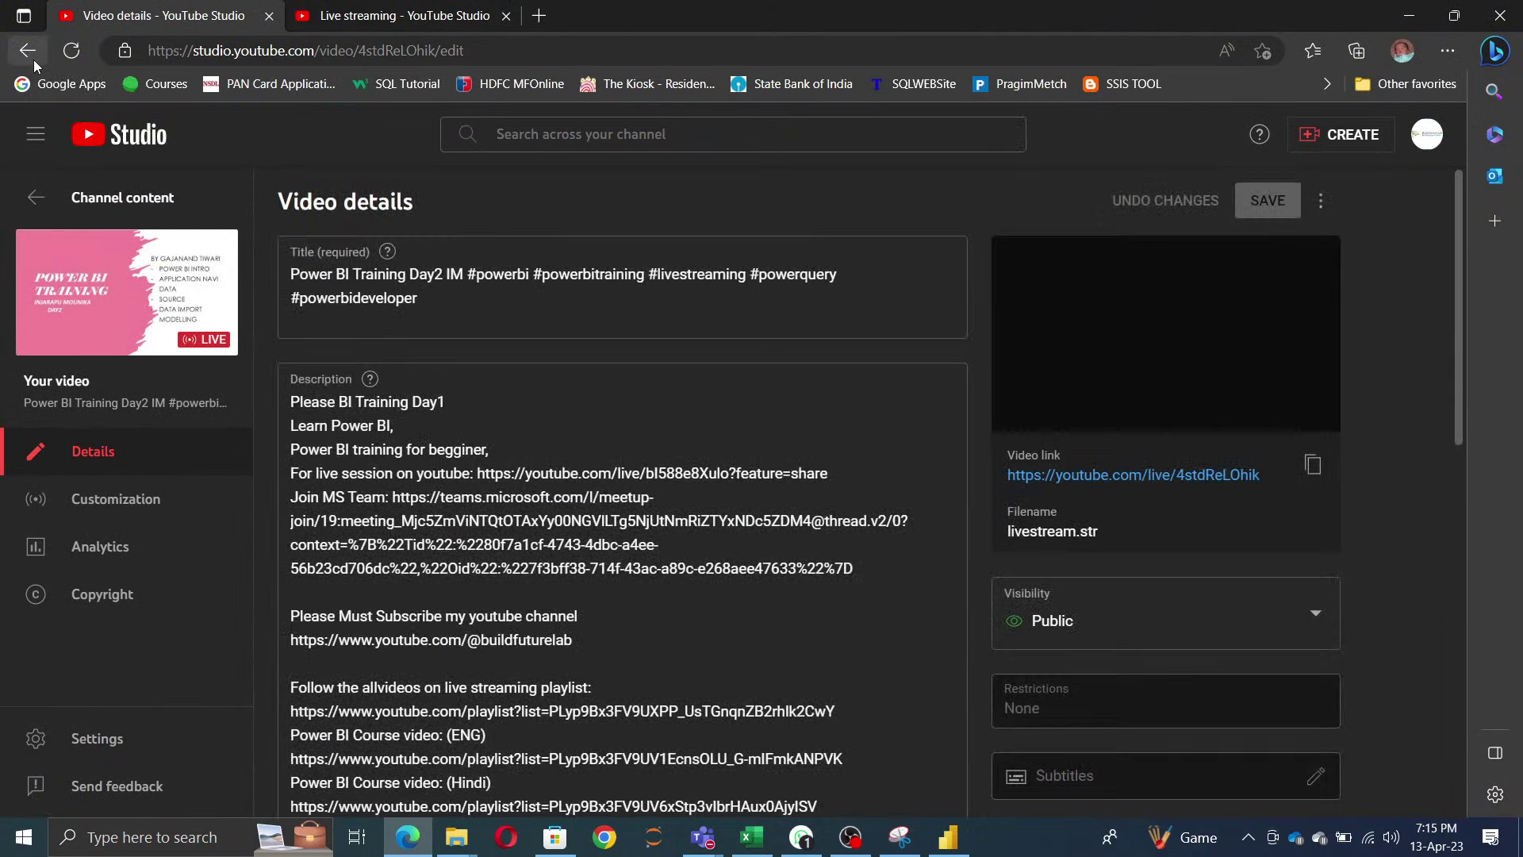
click(34, 56)
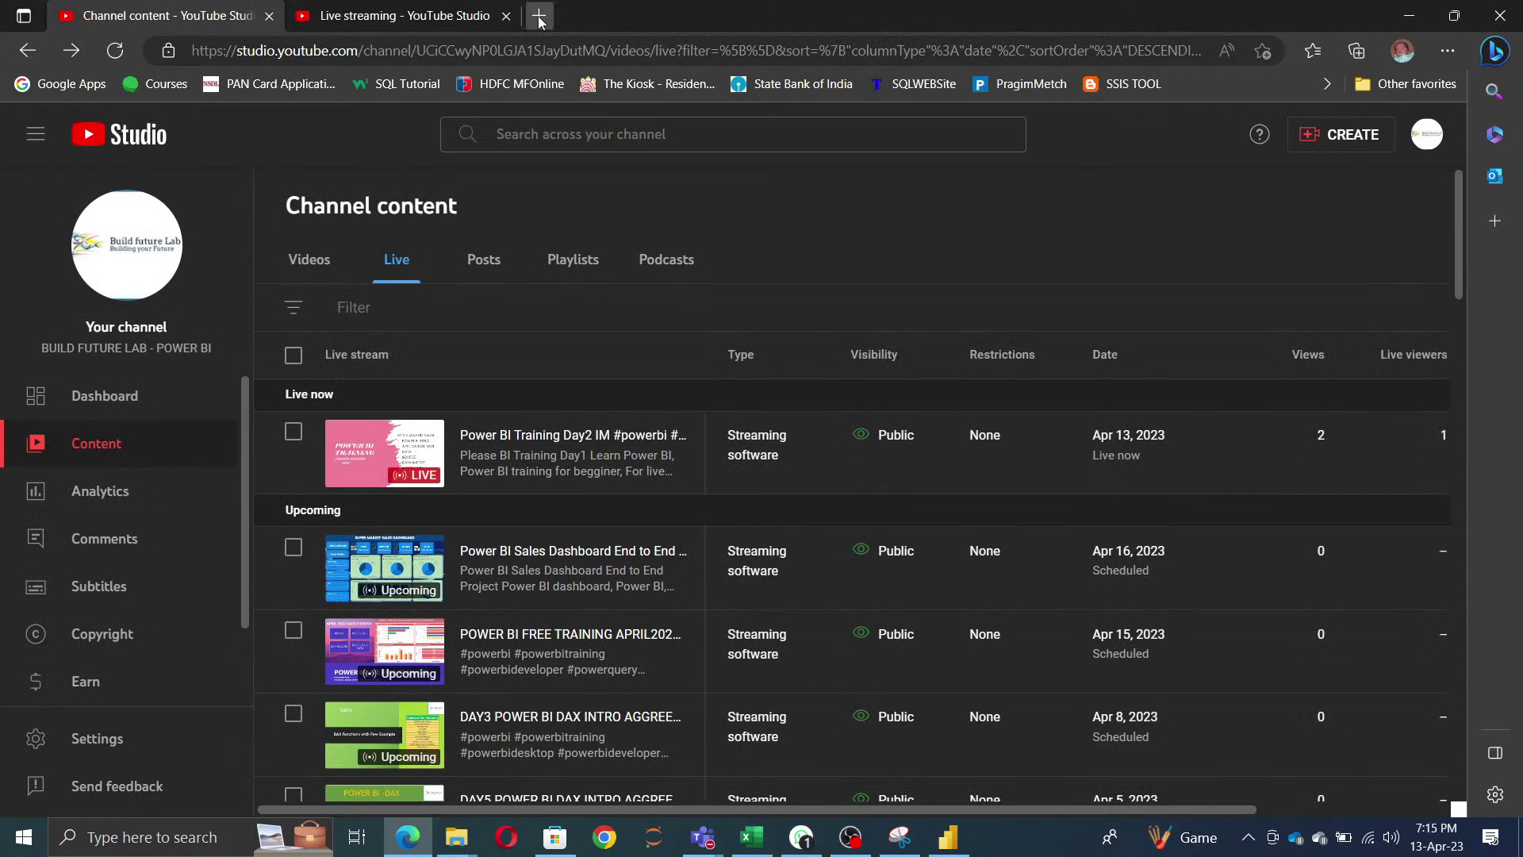
- Load app.powerbi.com in a new browser tab, then switch back to Power BI Desktop
click(539, 16)
text(app)
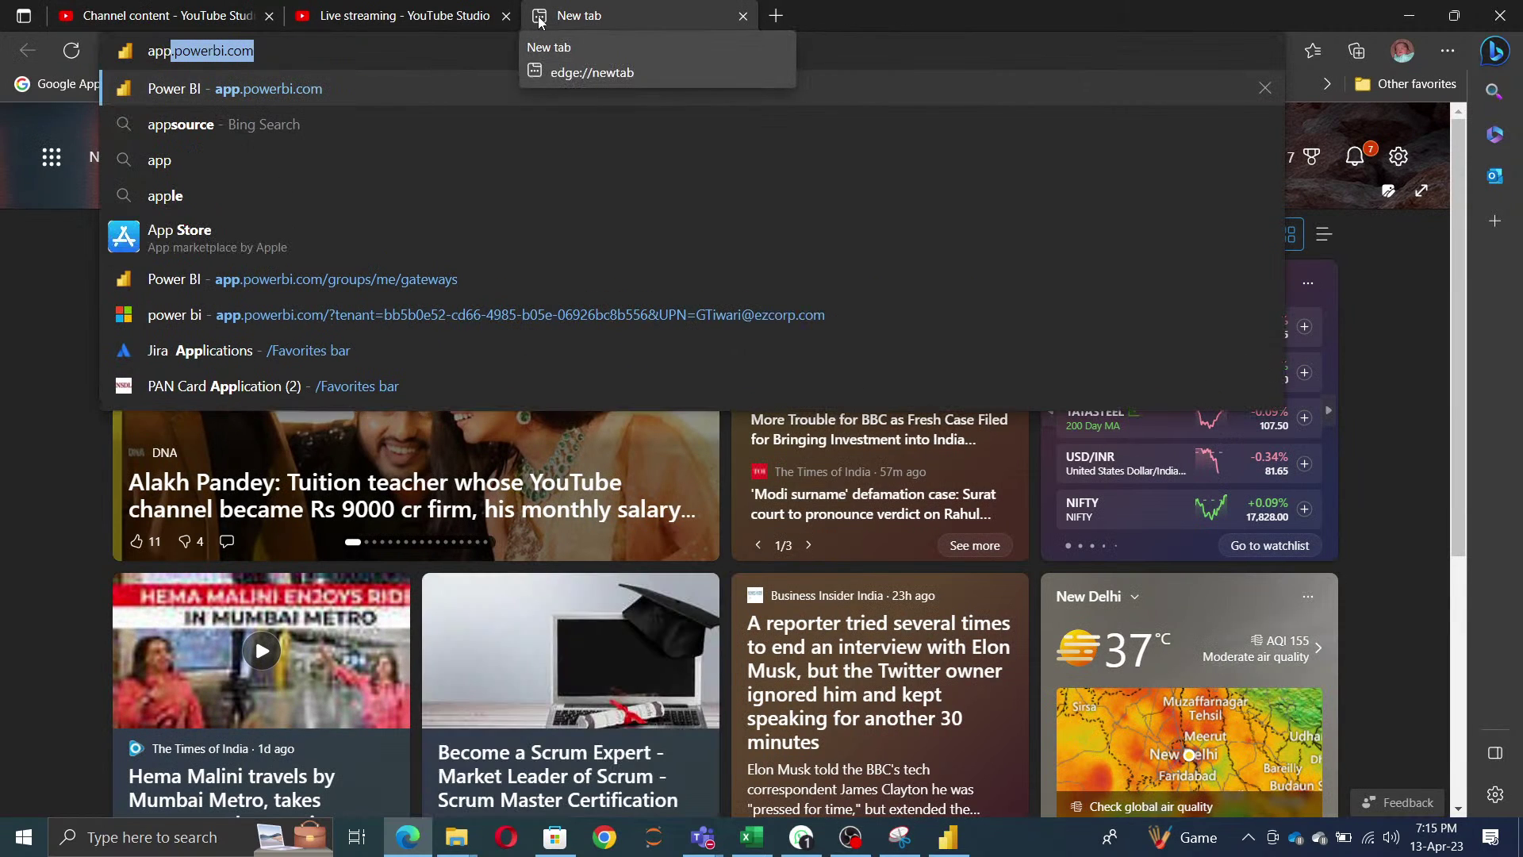
key(Right)
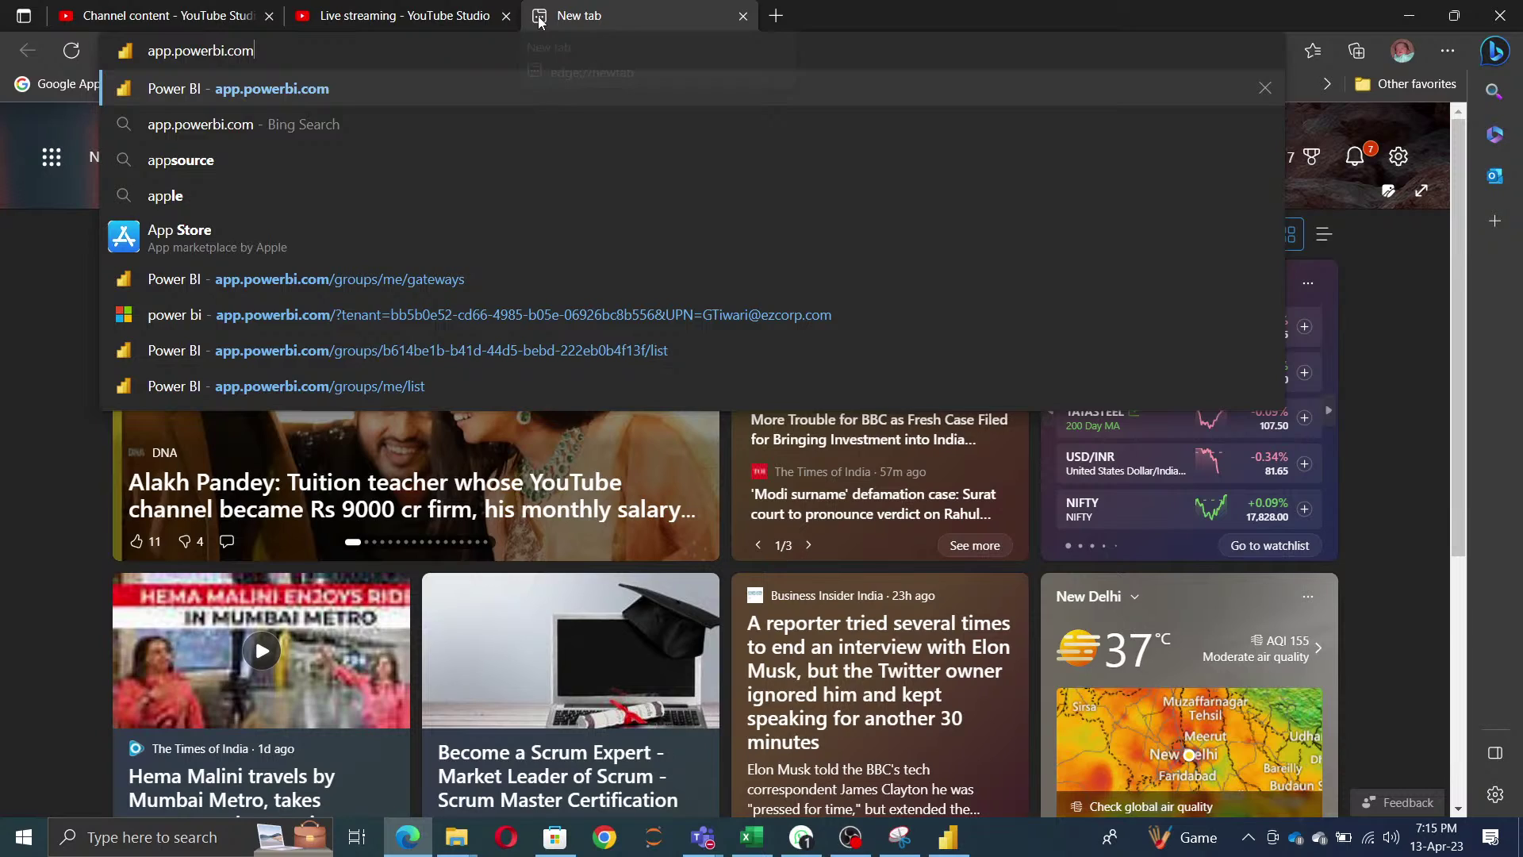
key(Return)
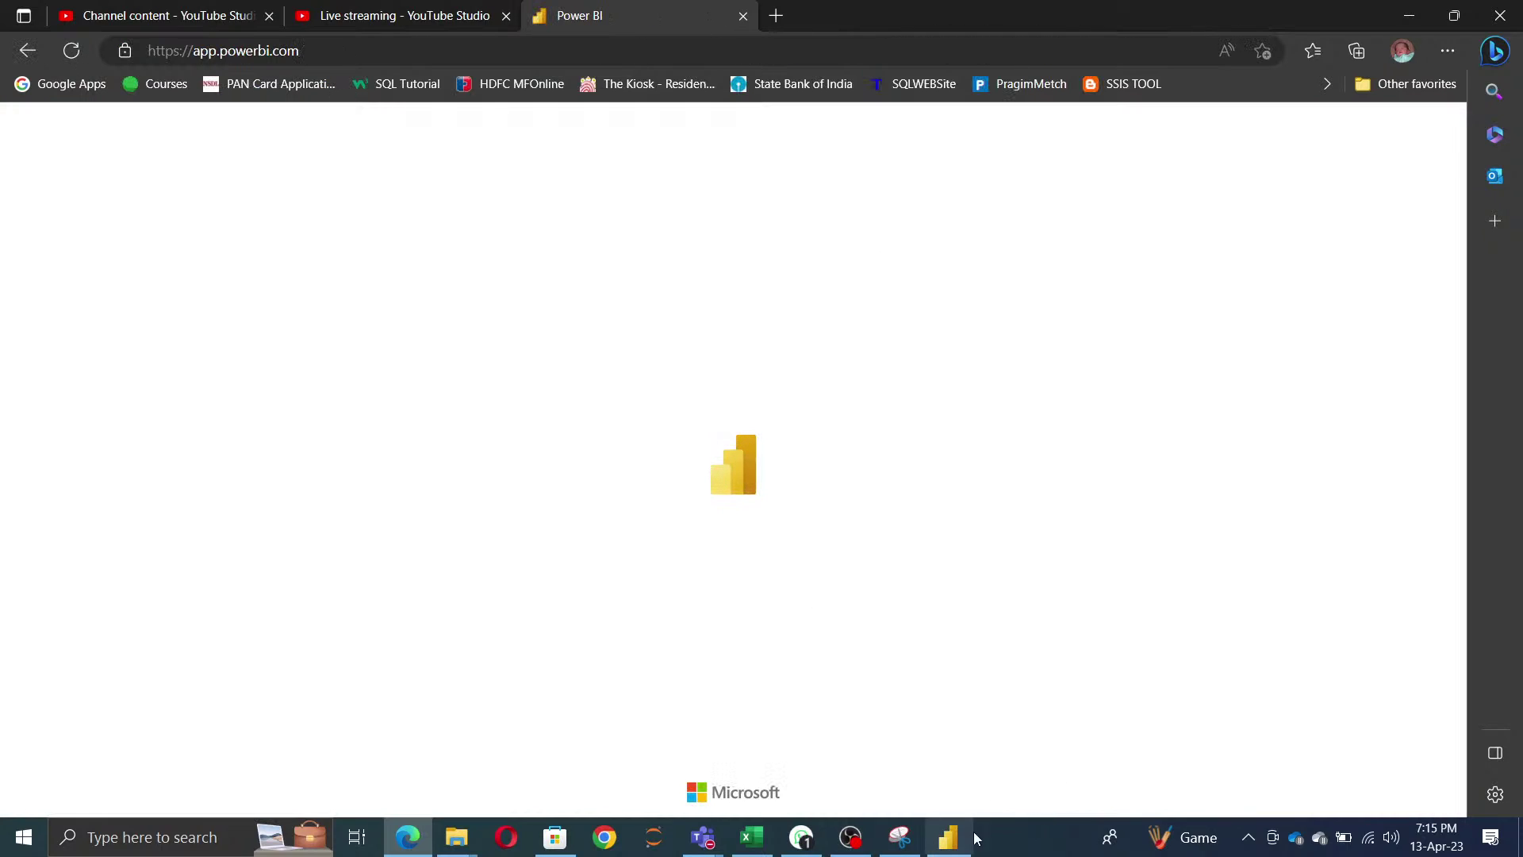
click(946, 850)
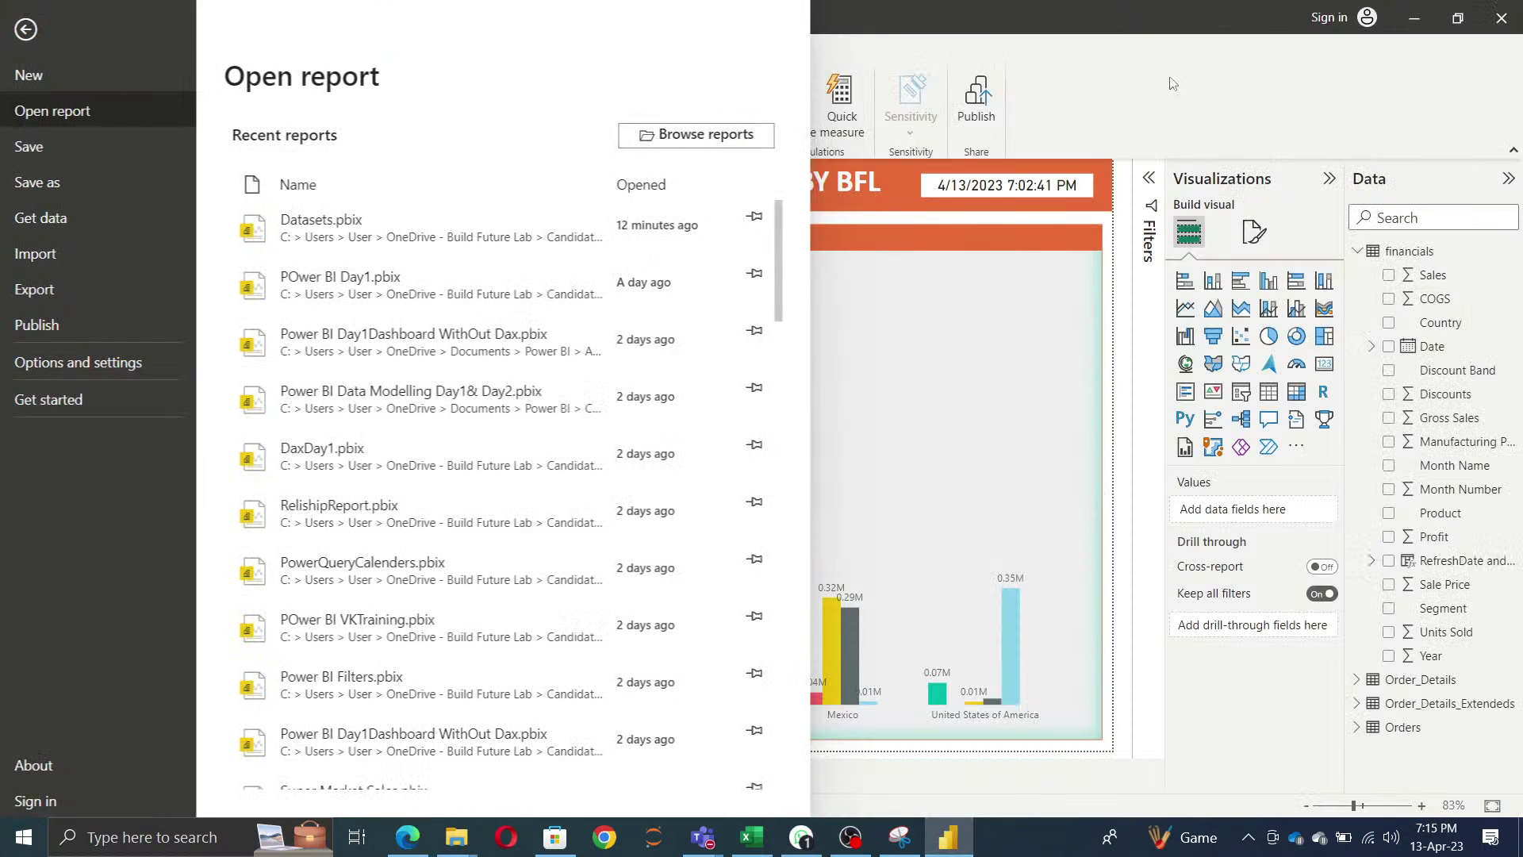
- Save the Datasets report for publishing and sign in with the work account's e-mail
click(1045, 101)
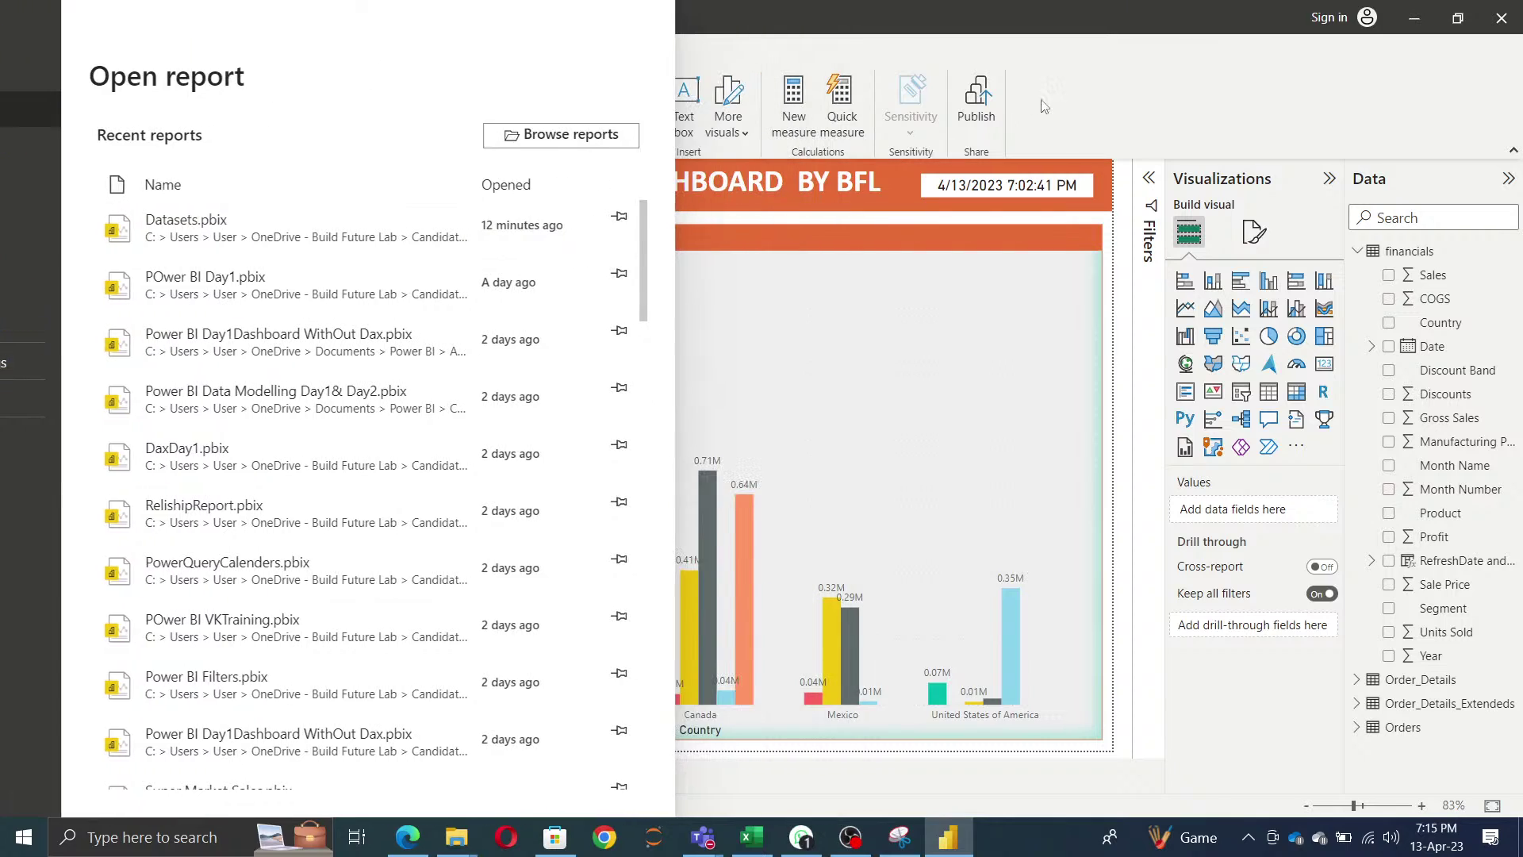
click(981, 97)
click(867, 451)
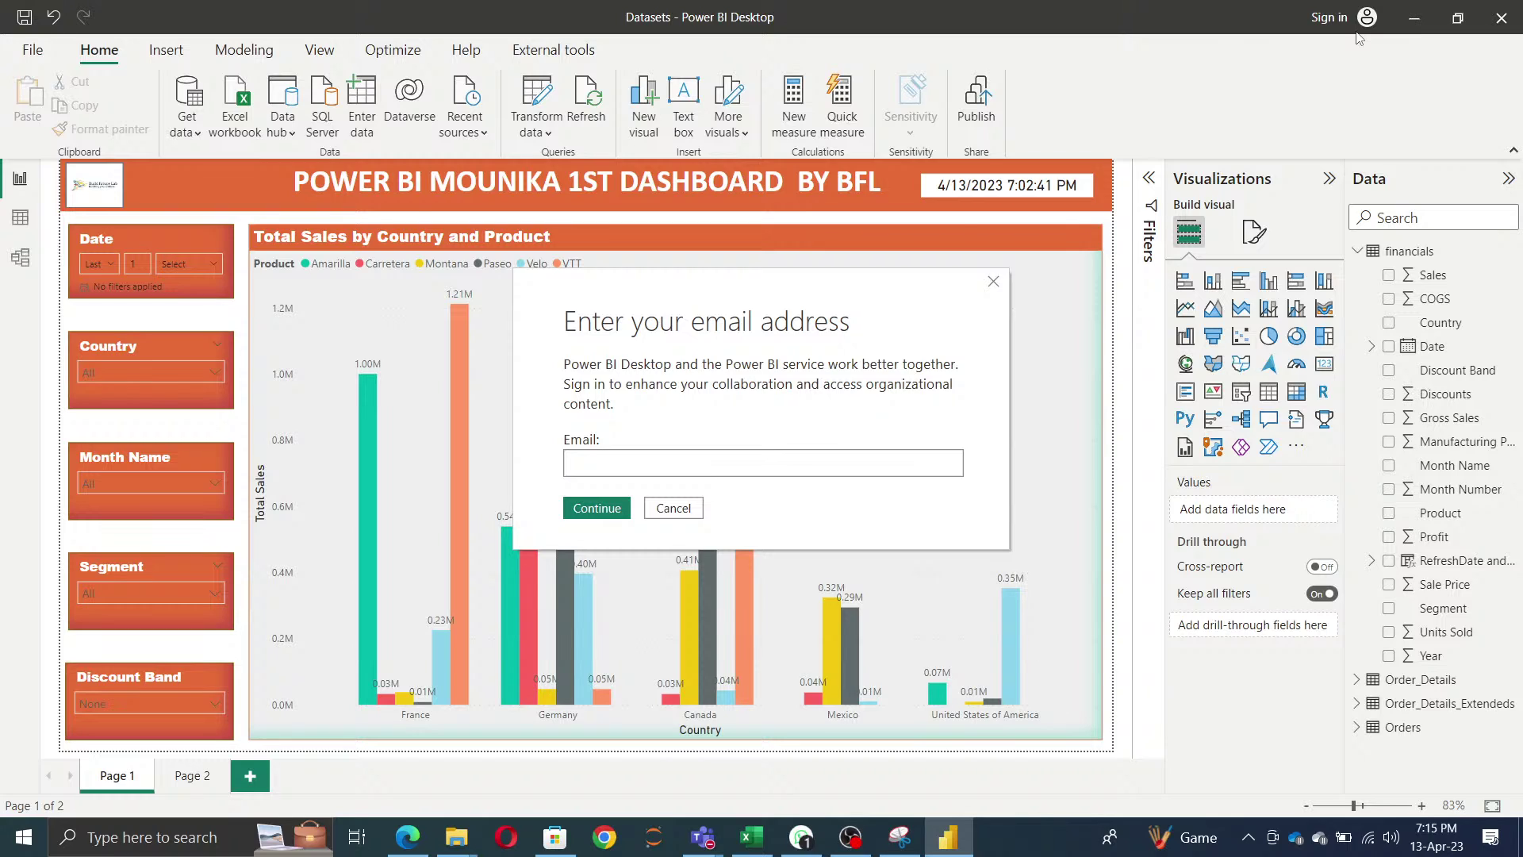
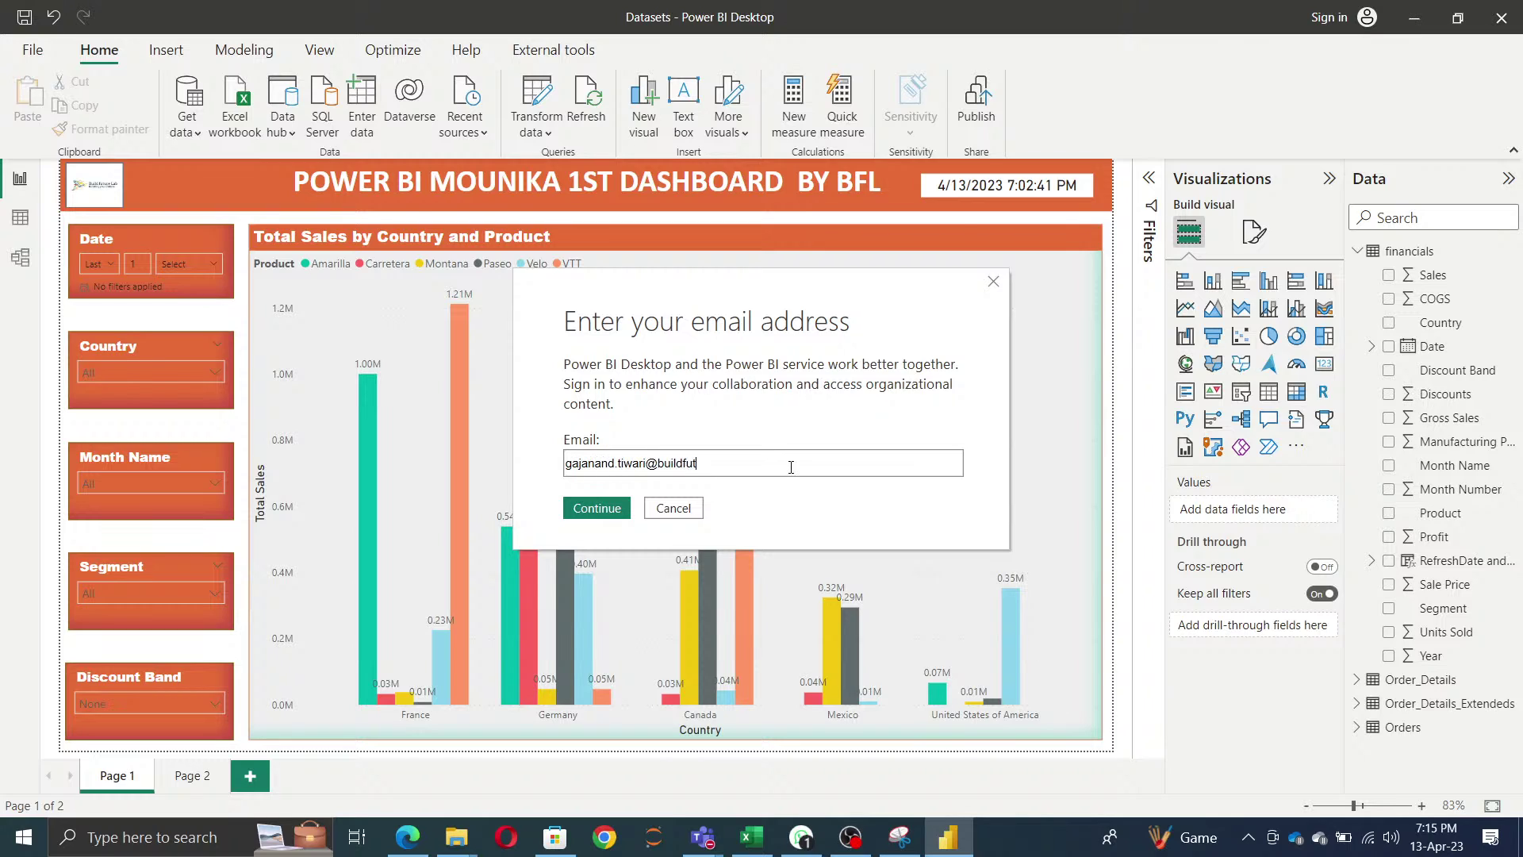
click(606, 511)
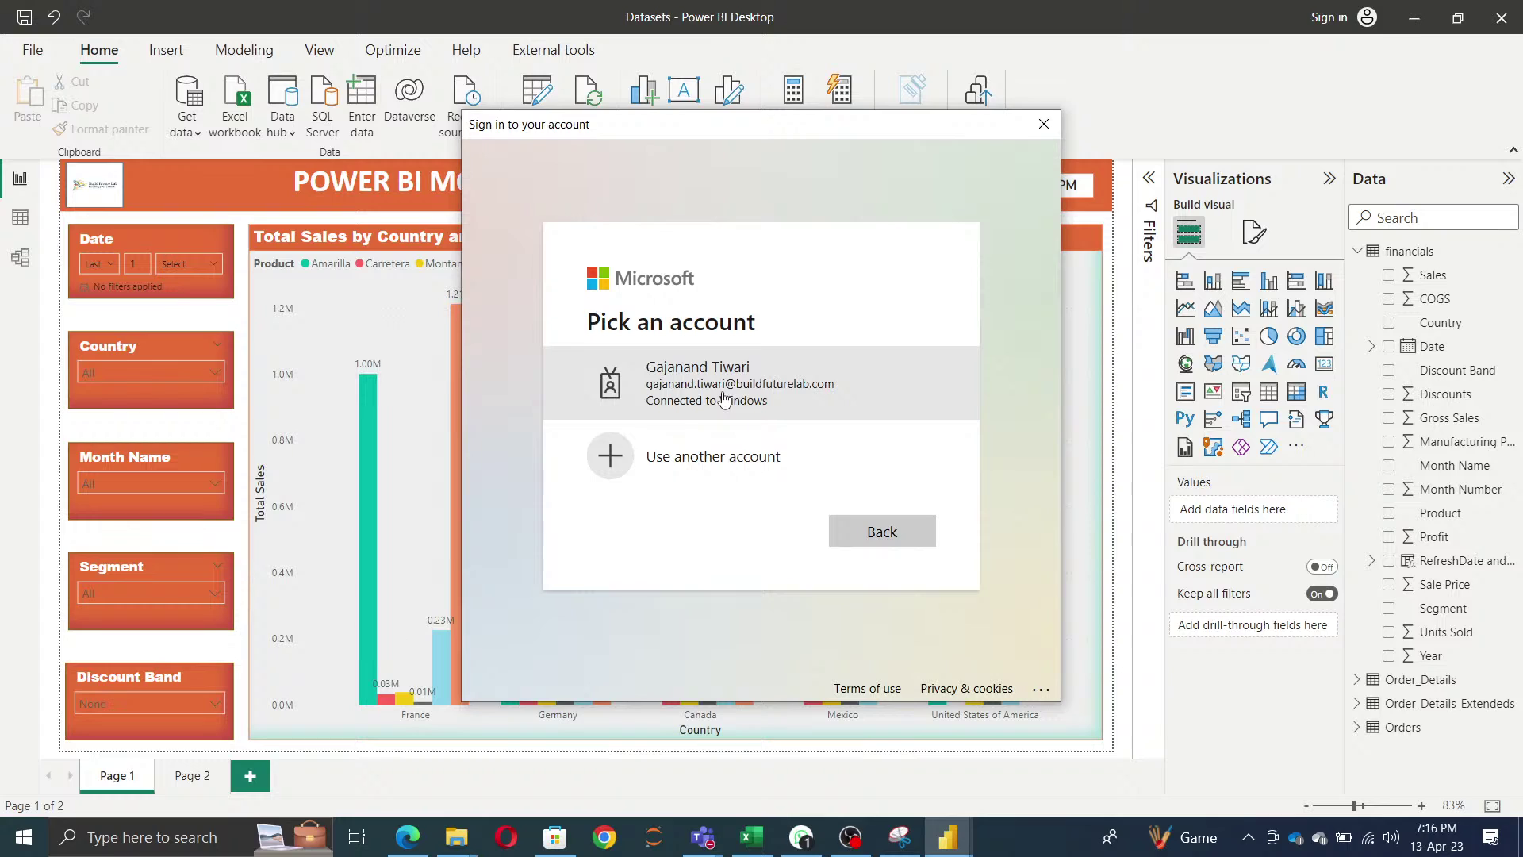
click(723, 398)
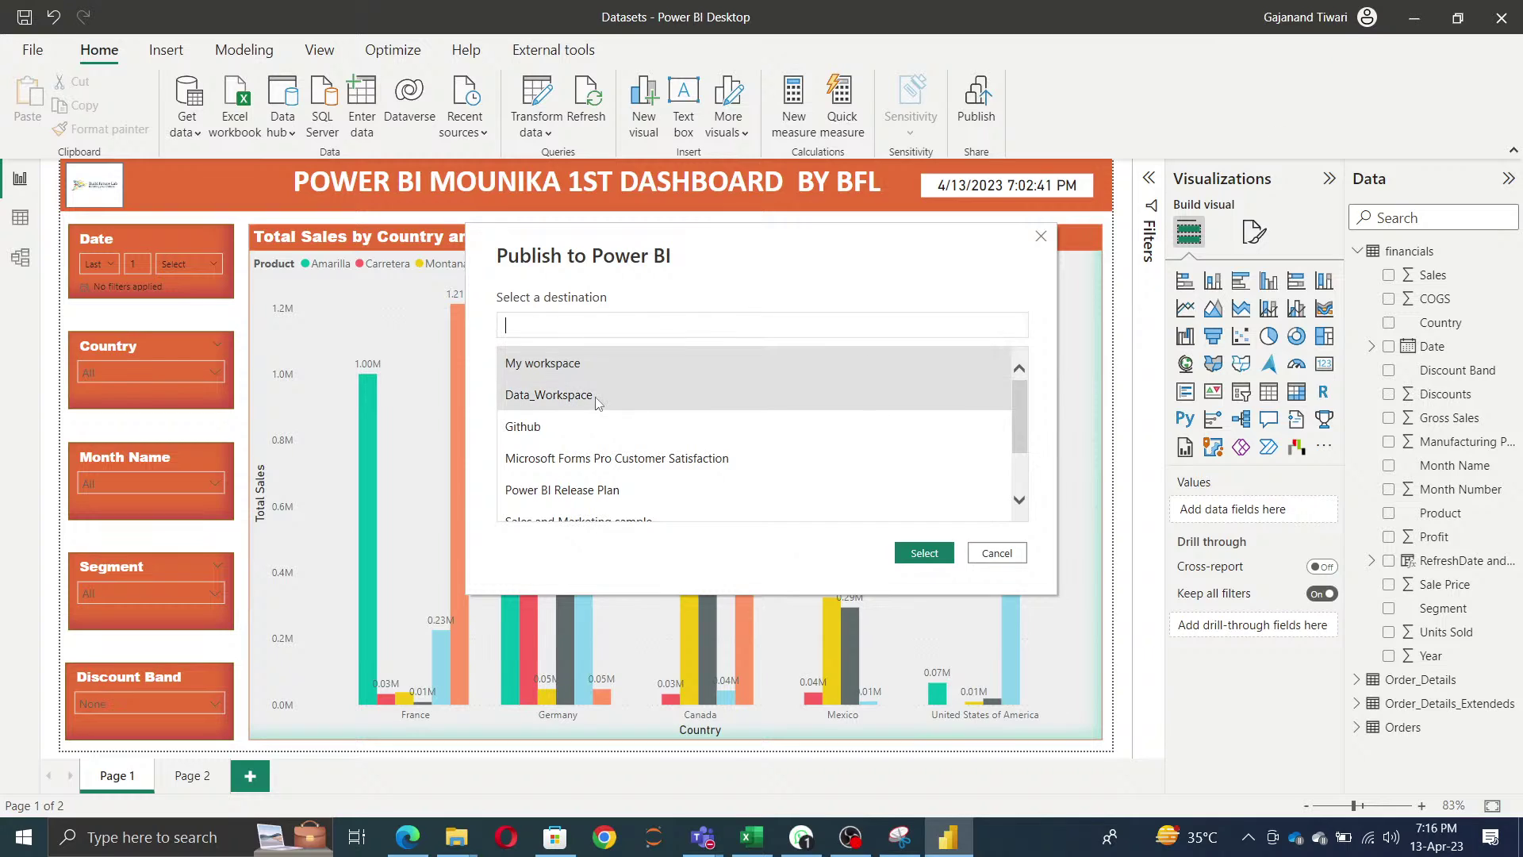
- Publish the report into the Test_worksapces workspace, dismiss the success message, and switch to the browser
scroll(710, 472, down, 1)
scroll(710, 471, down, 2)
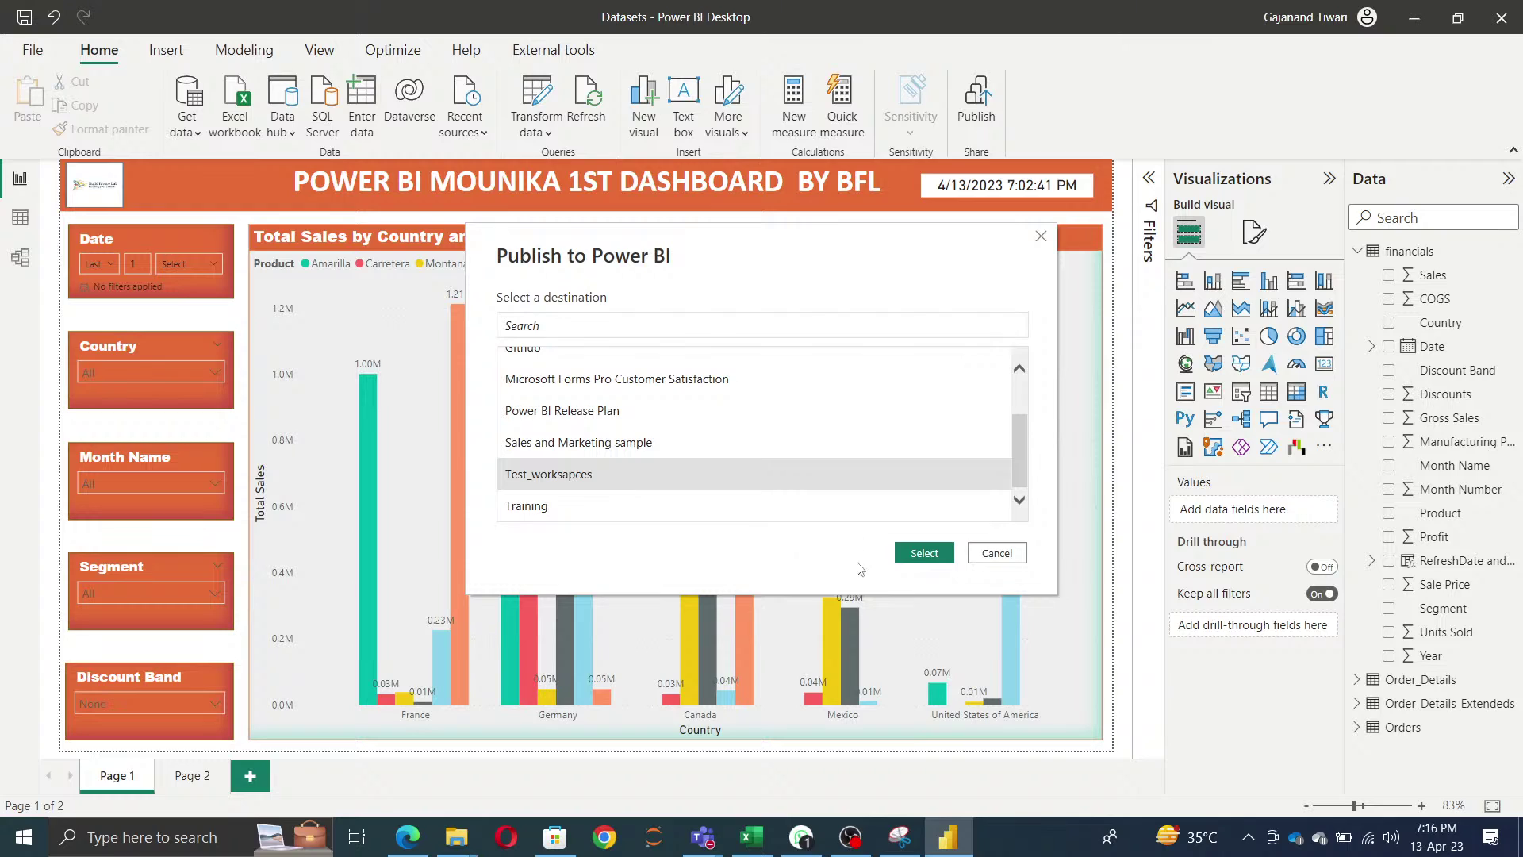
click(927, 555)
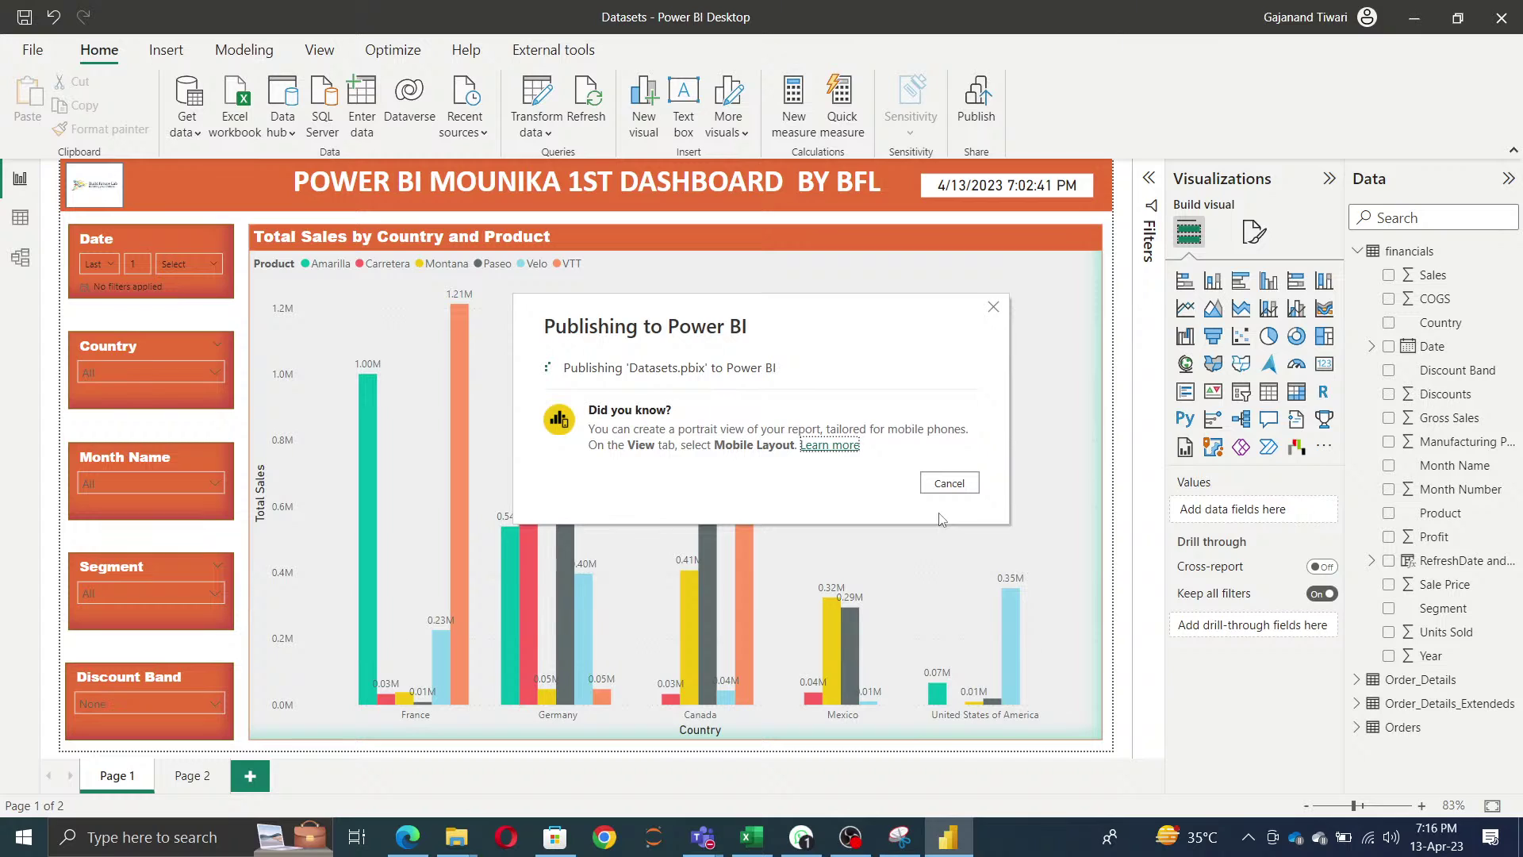
click(951, 541)
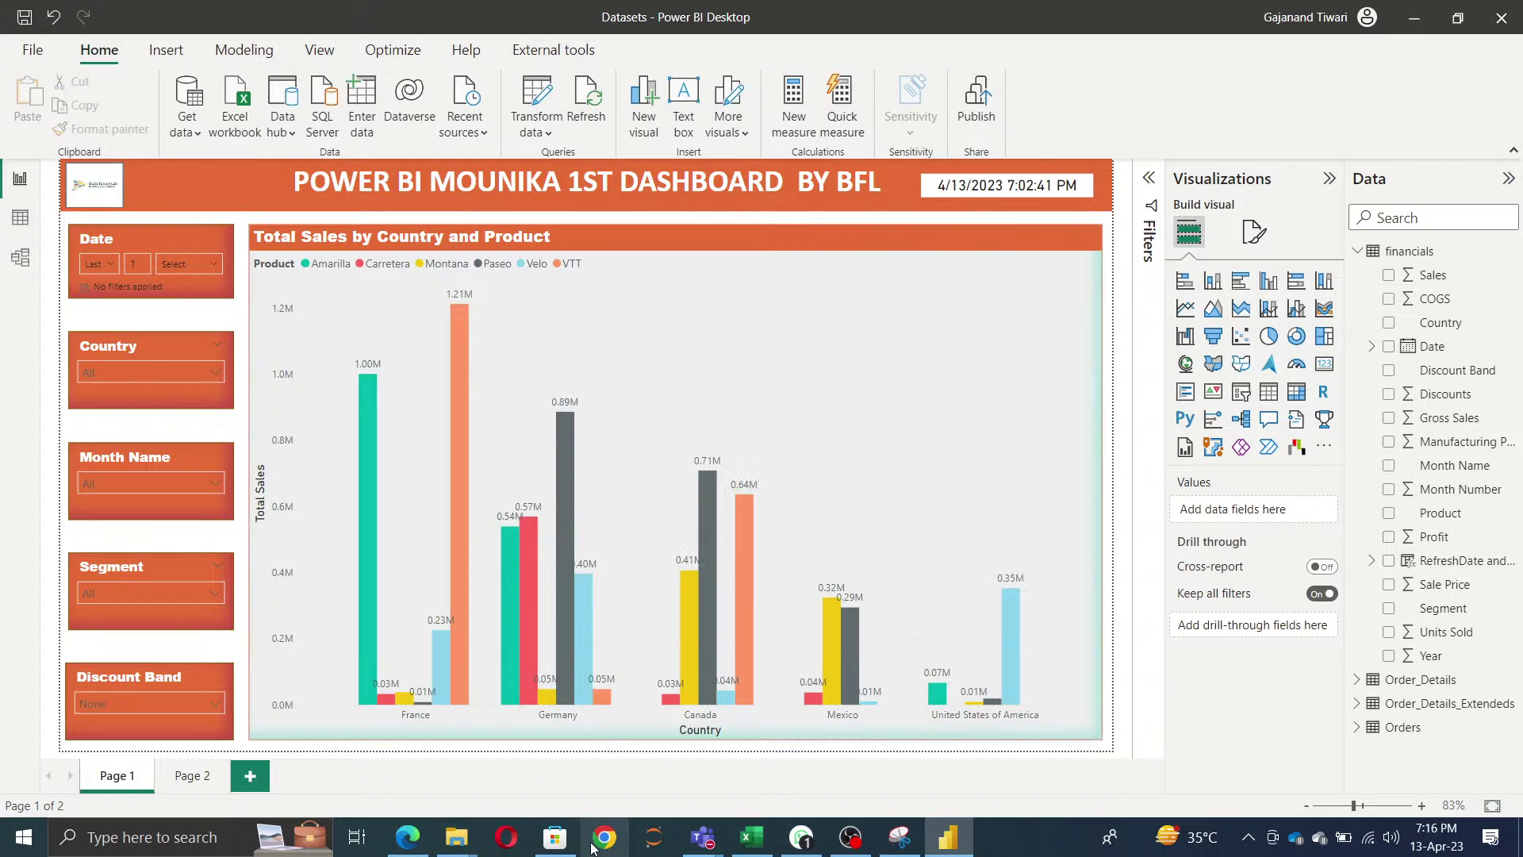
click(407, 836)
- Open the published Datasets report from the Test_worksapces workspace in the Power BI service
click(34, 634)
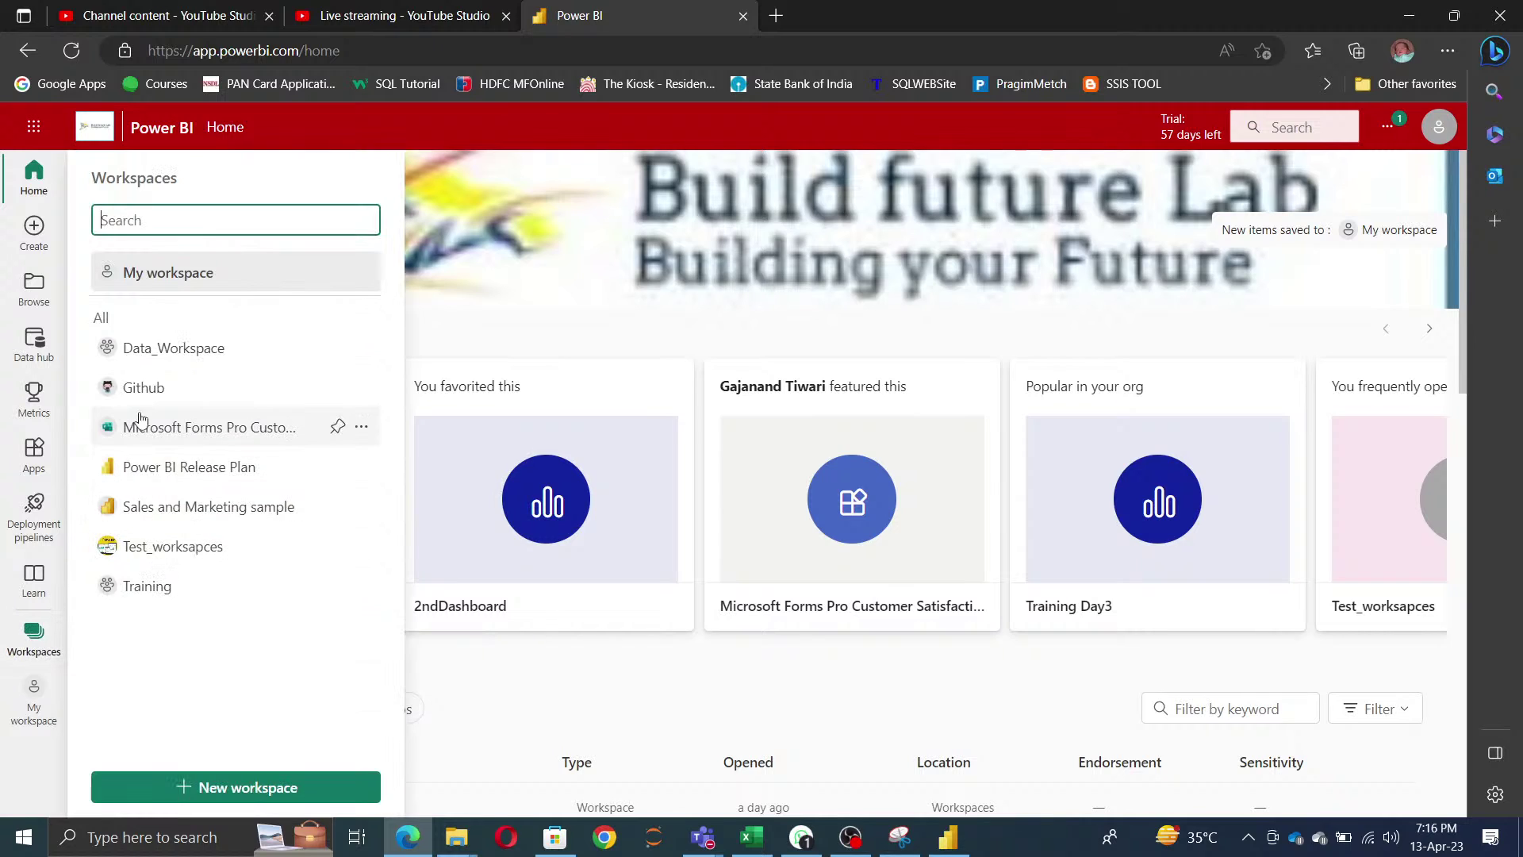
click(158, 559)
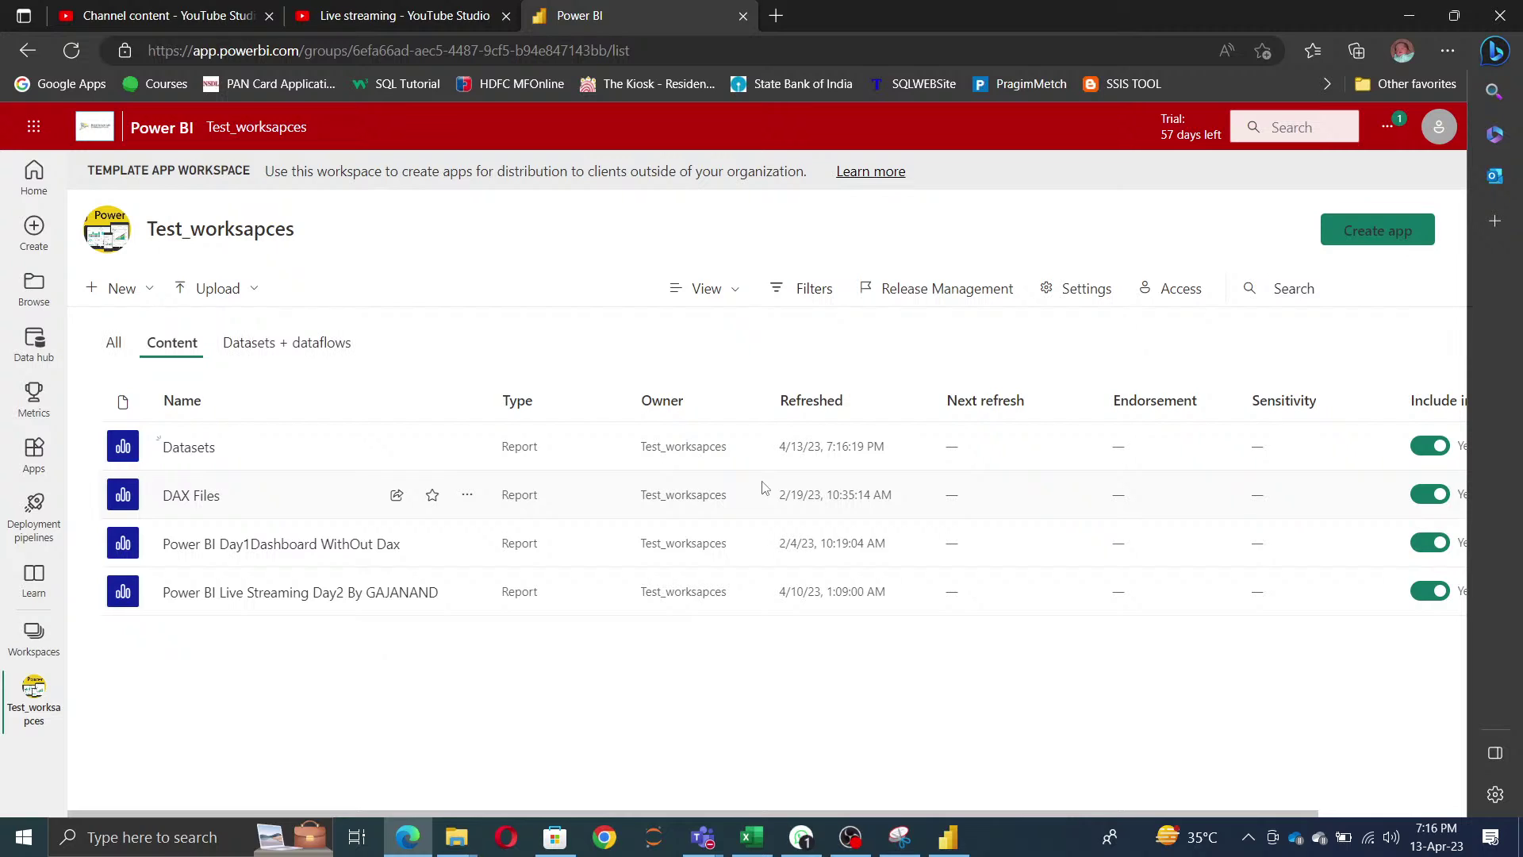
click(187, 447)
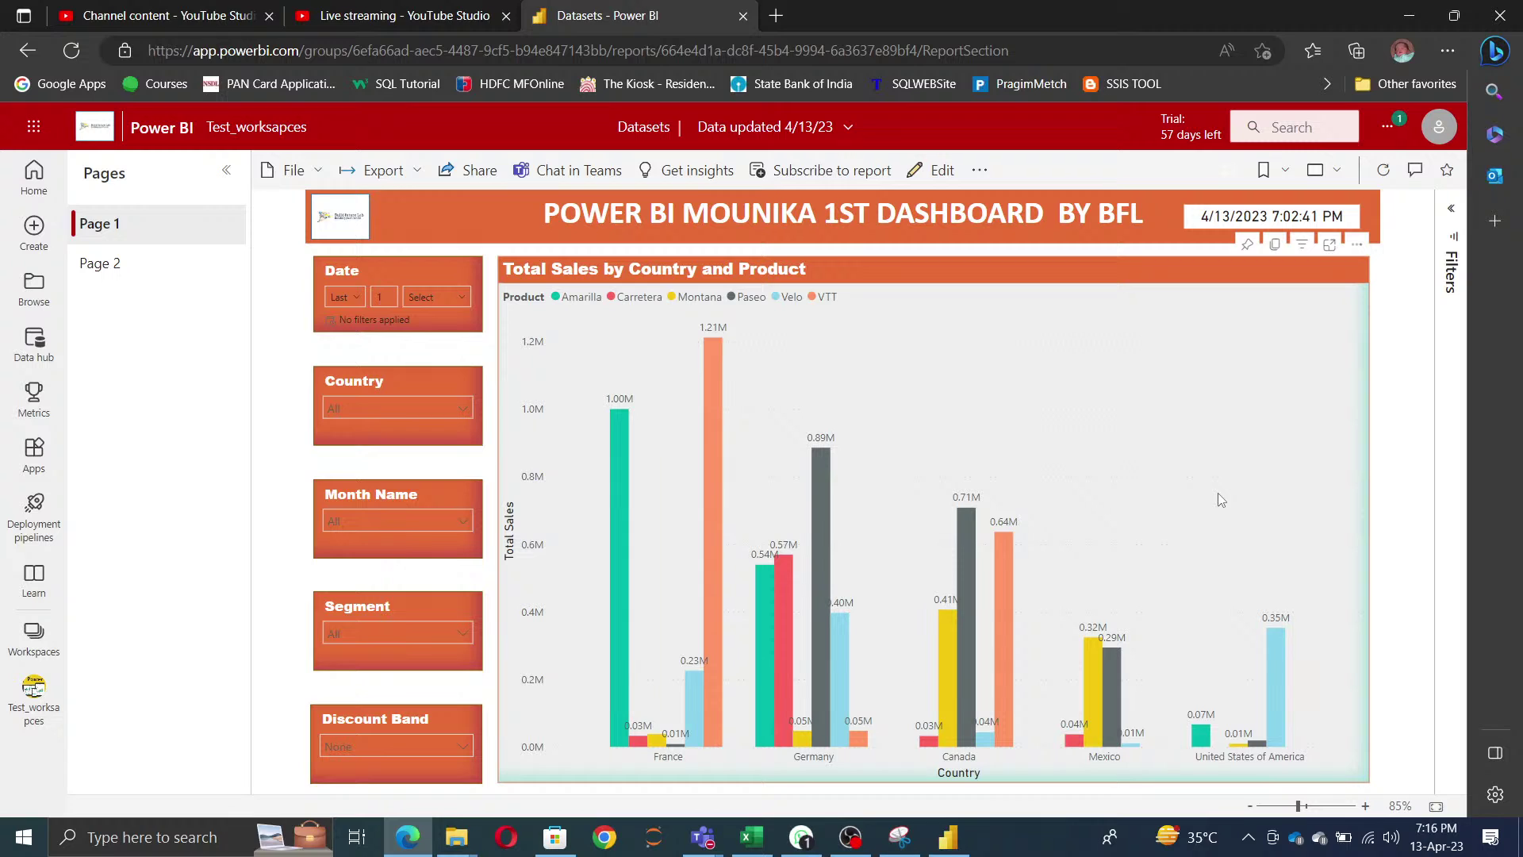
- Look over the report's share link options and notifications, then minimize the browser
click(469, 169)
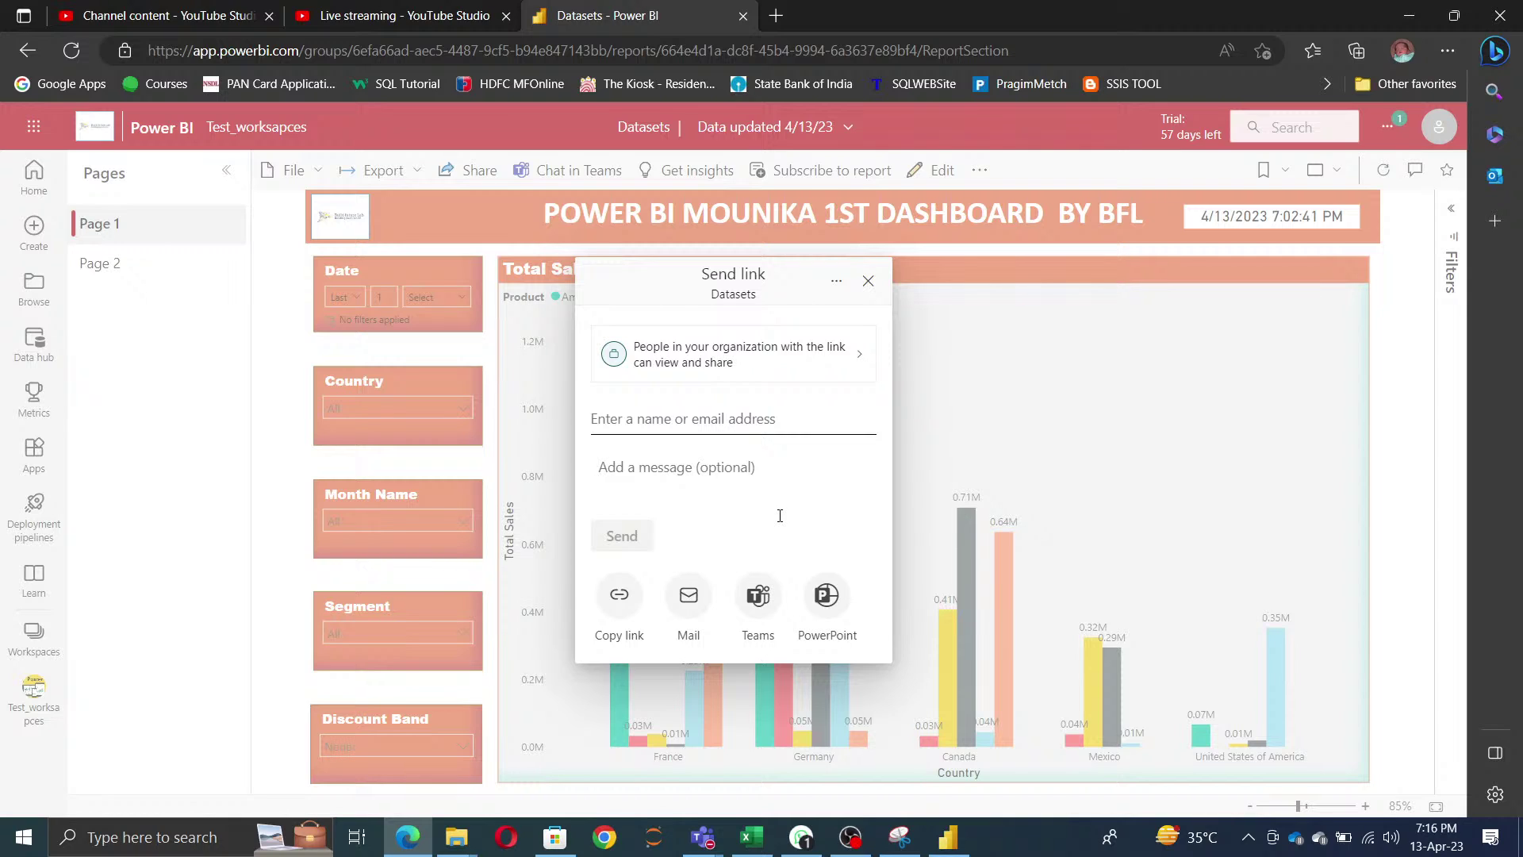
click(867, 281)
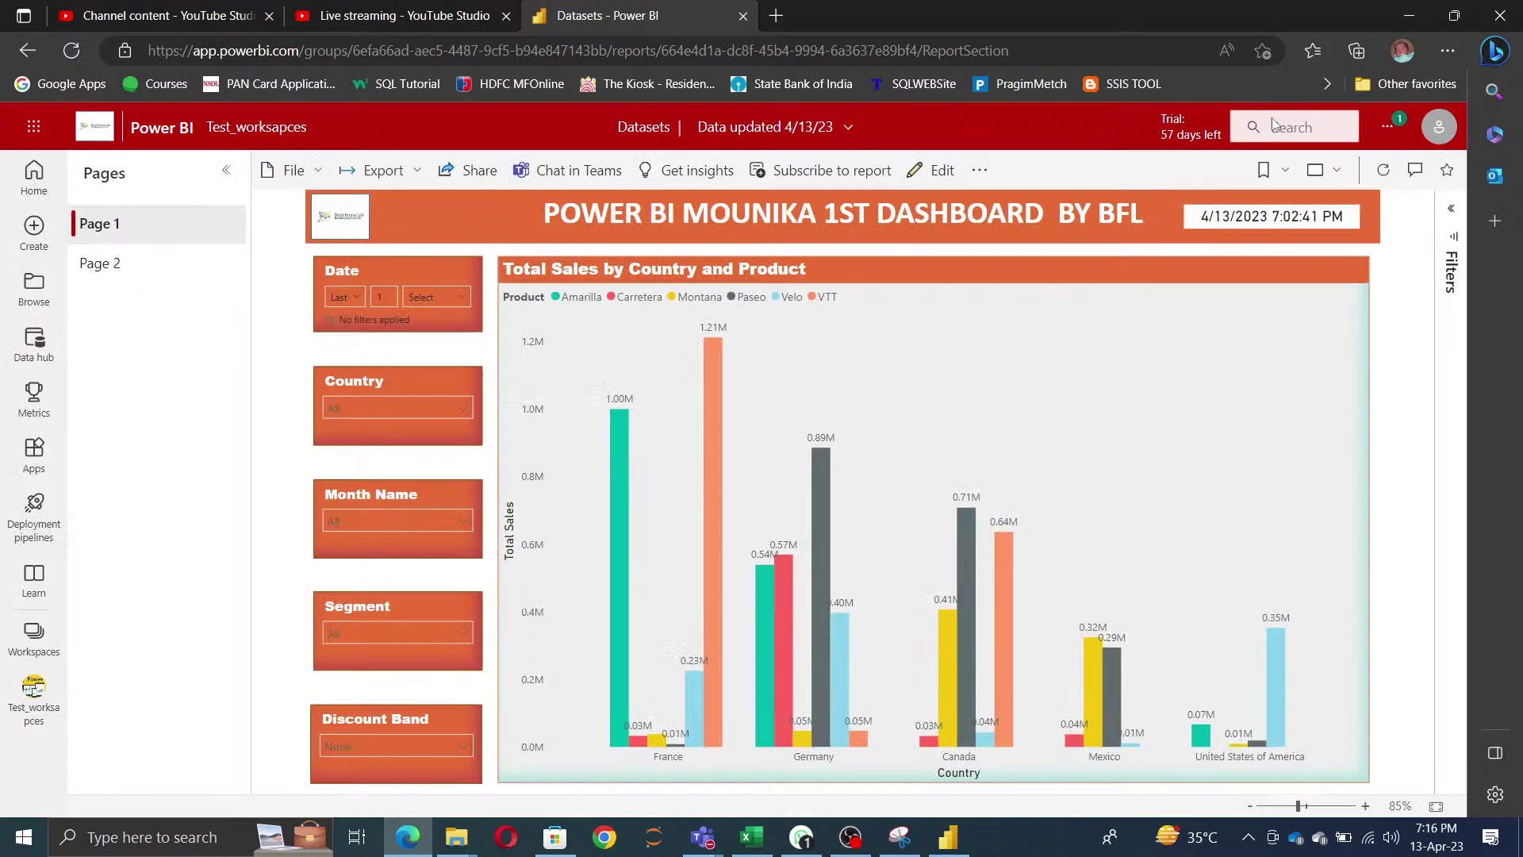
click(1390, 128)
click(1376, 165)
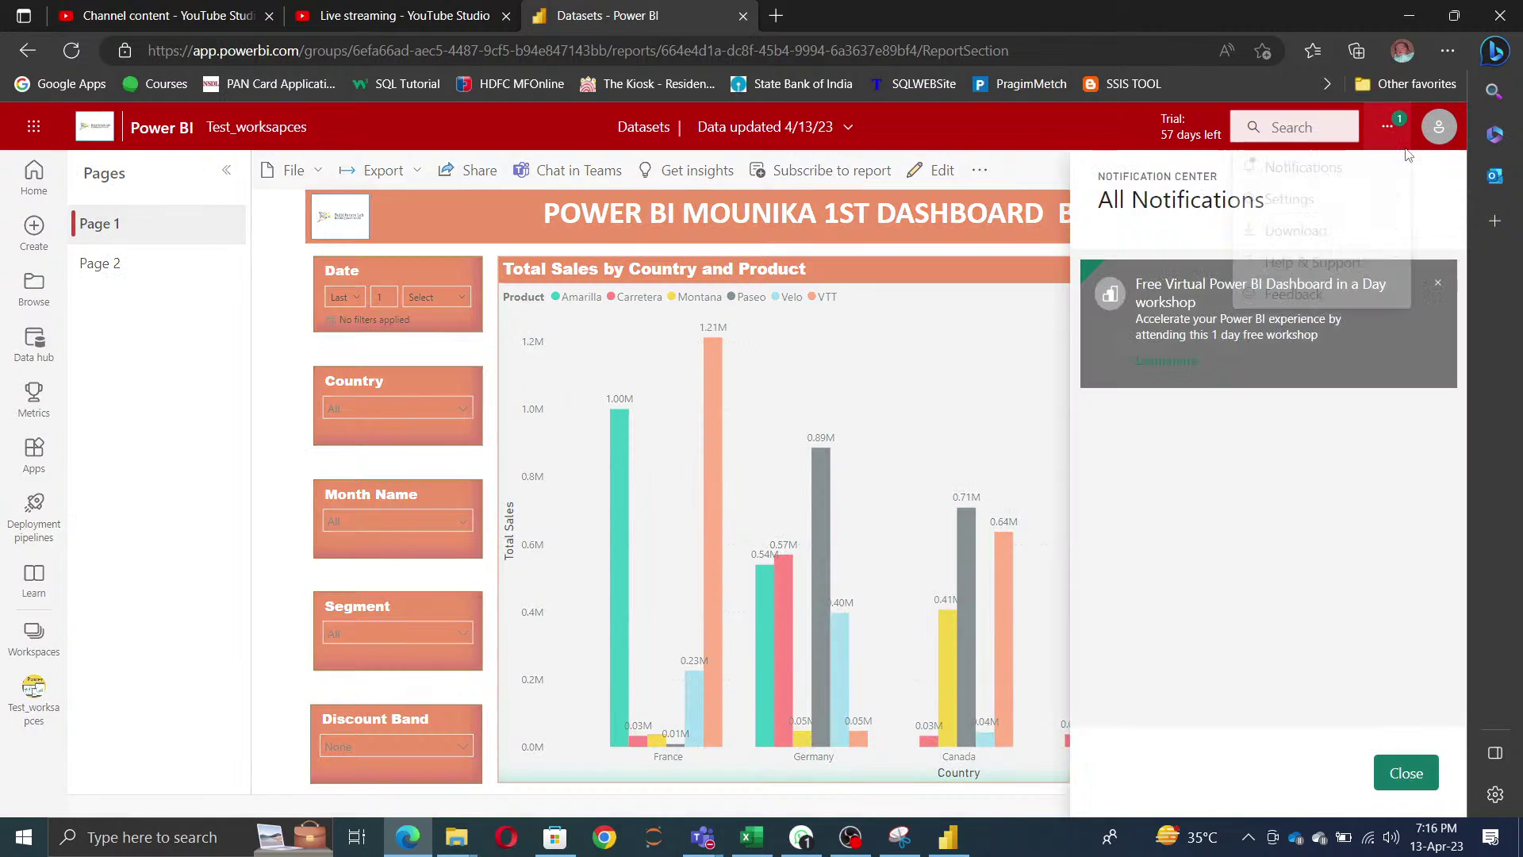
click(1406, 773)
click(464, 176)
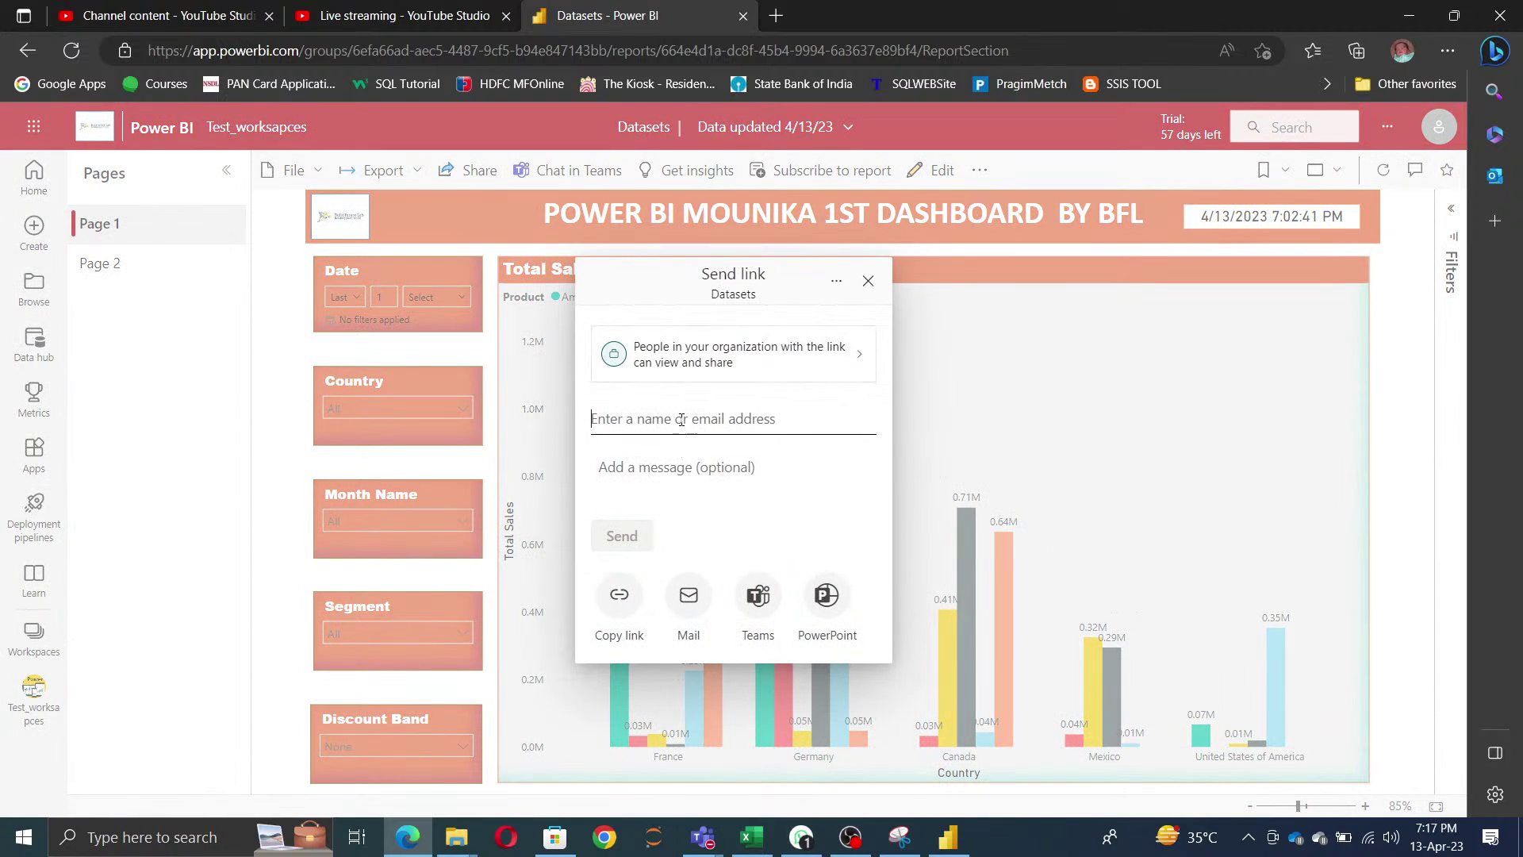
click(868, 281)
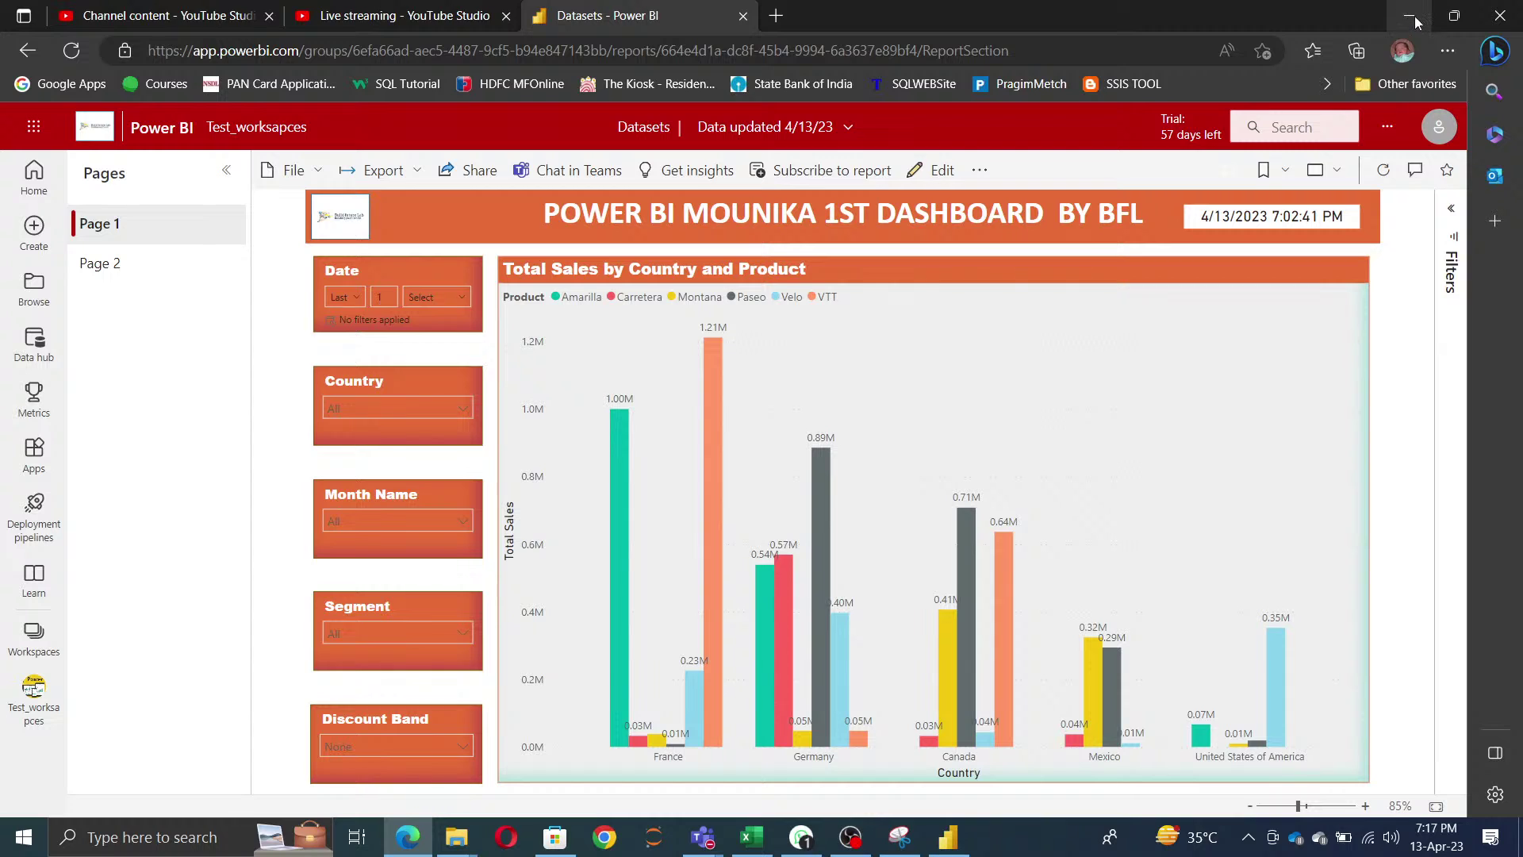
click(1414, 17)
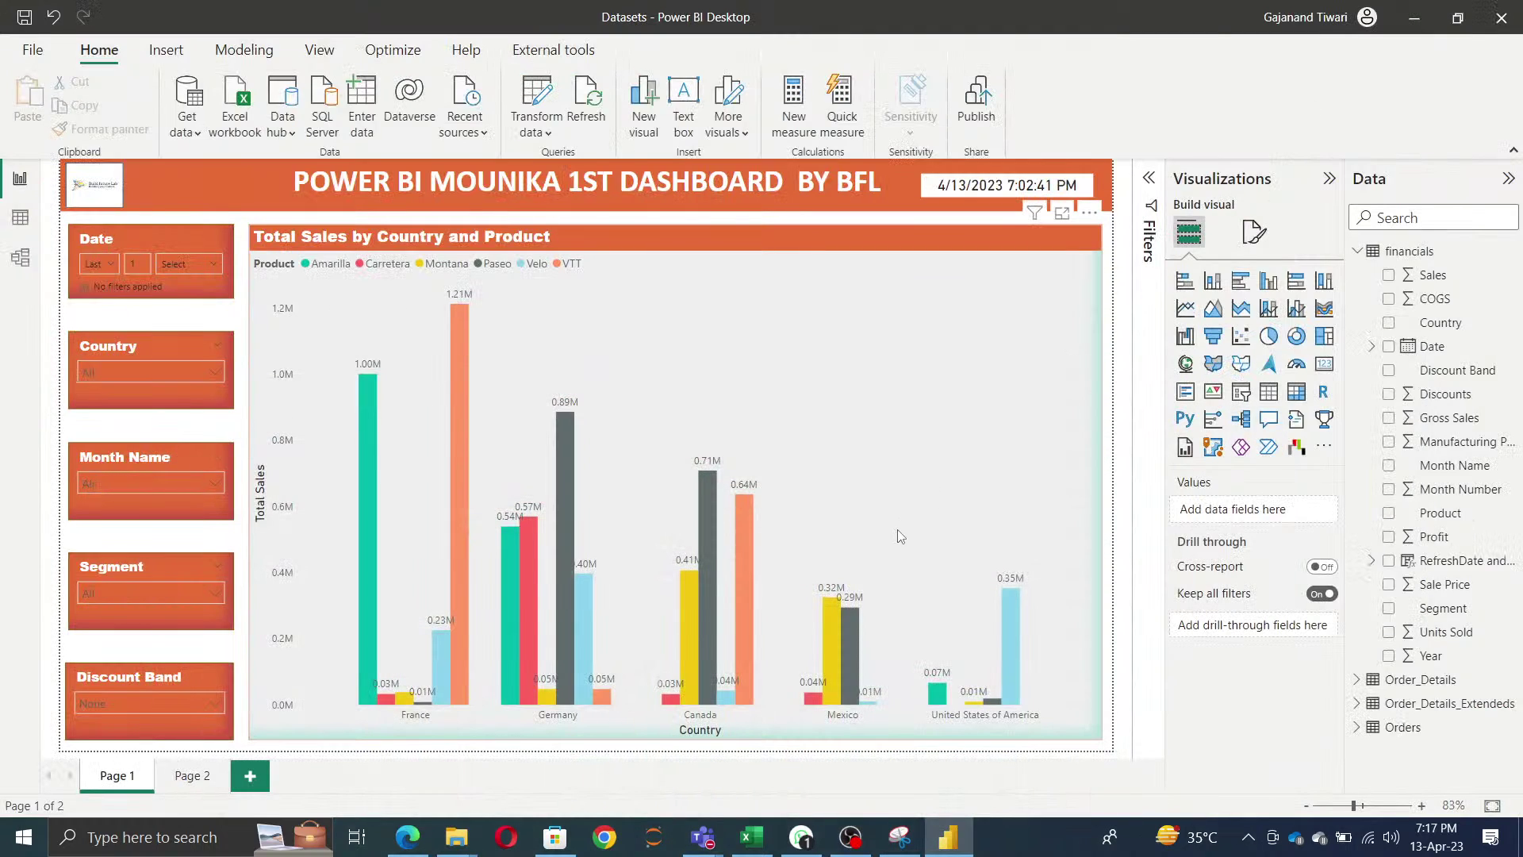
- Review the global Data Load options, keeping Auto date/time for new files on, and confirm them
click(32, 53)
click(74, 356)
click(302, 136)
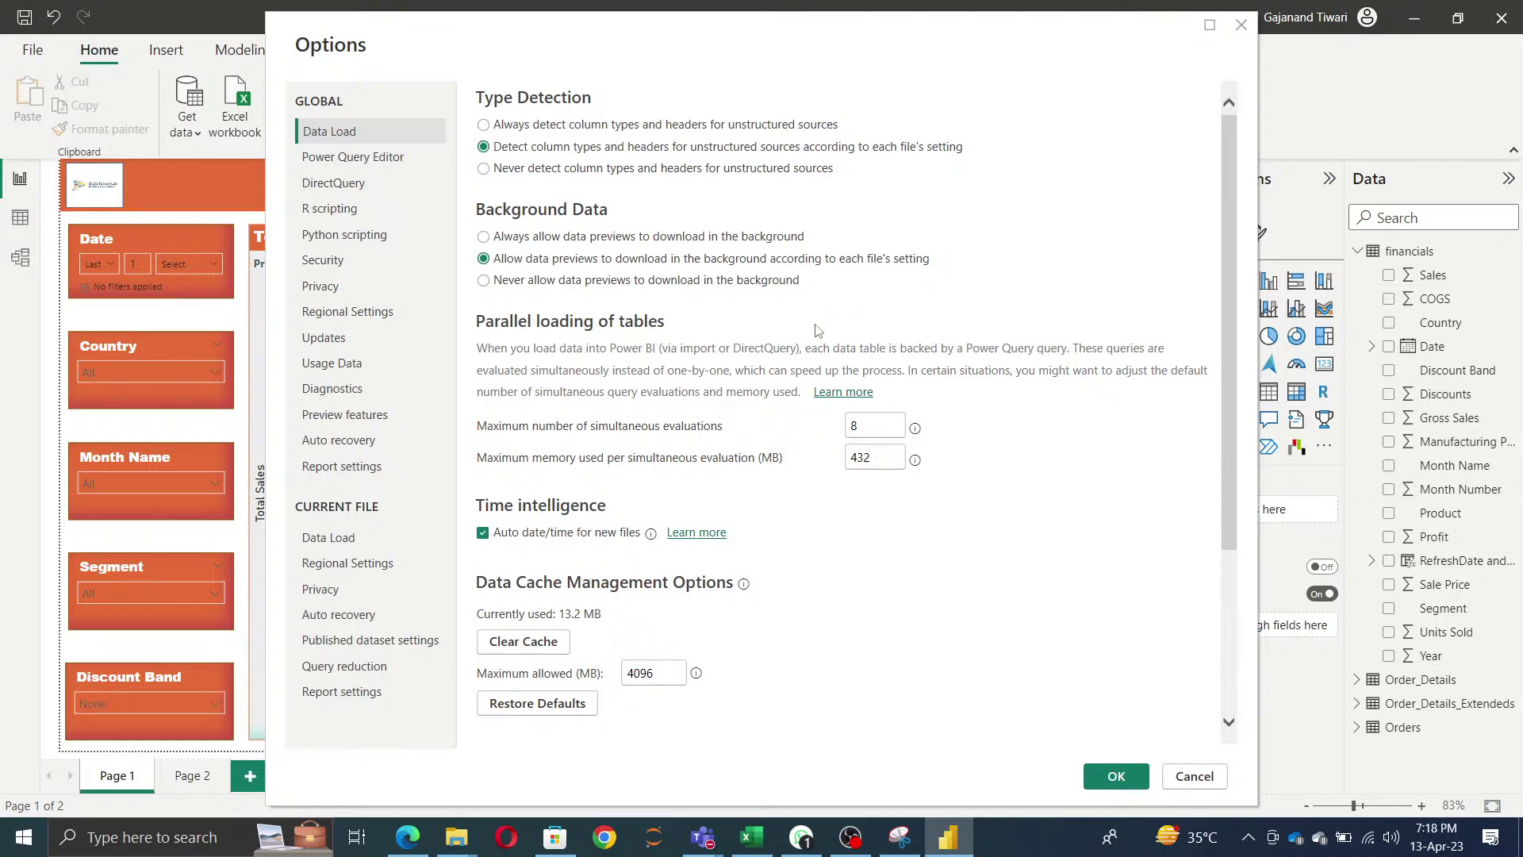
scroll(934, 634, down, 3)
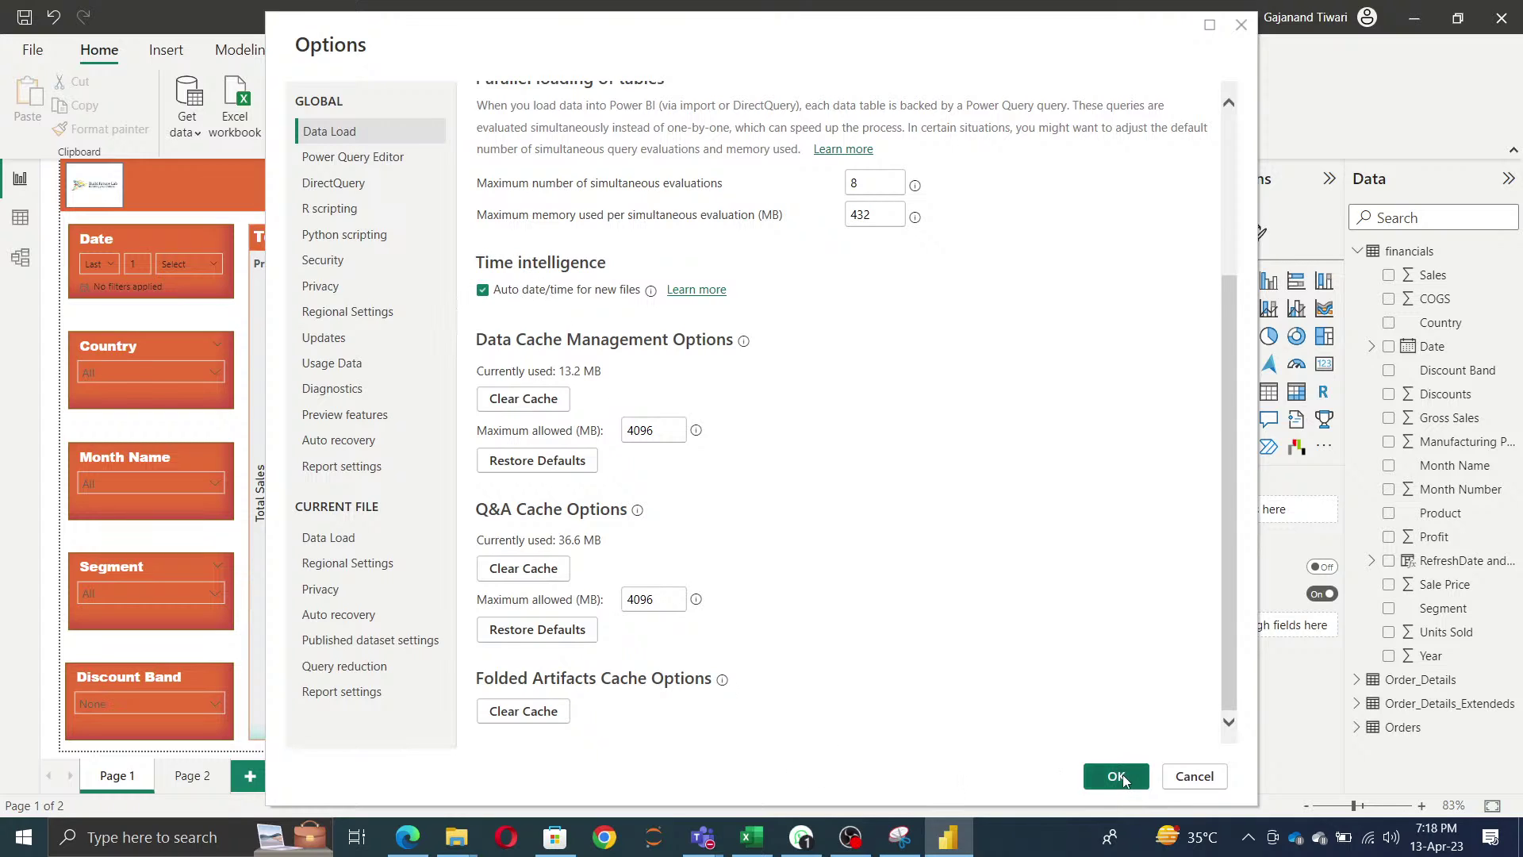
click(1117, 776)
- Expand the financials Date field into its Year, Quarter, Month, Day hierarchy and widen the Data pane
click(1371, 346)
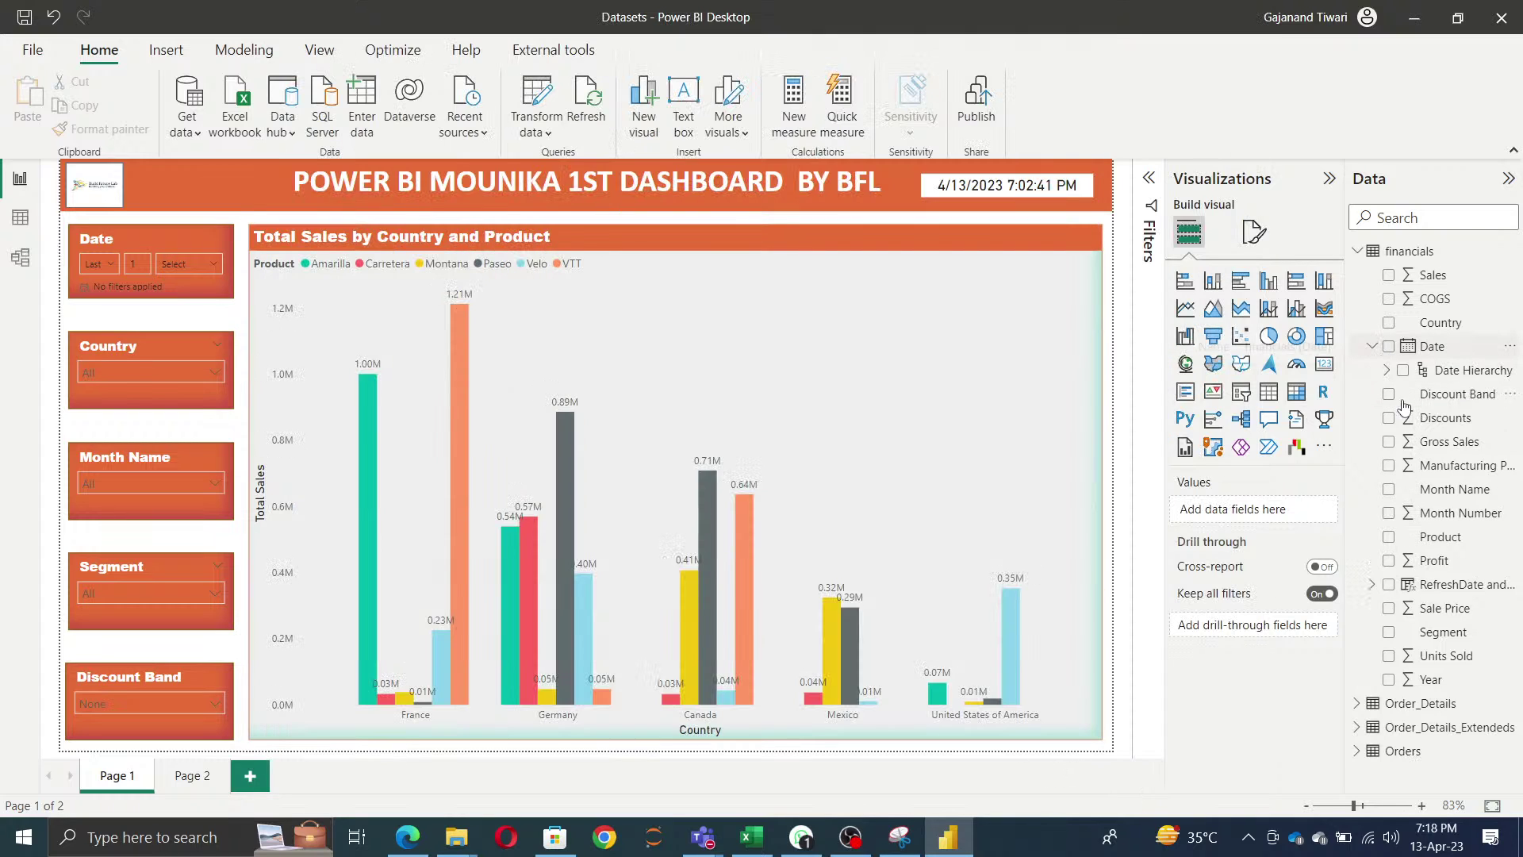
click(1387, 370)
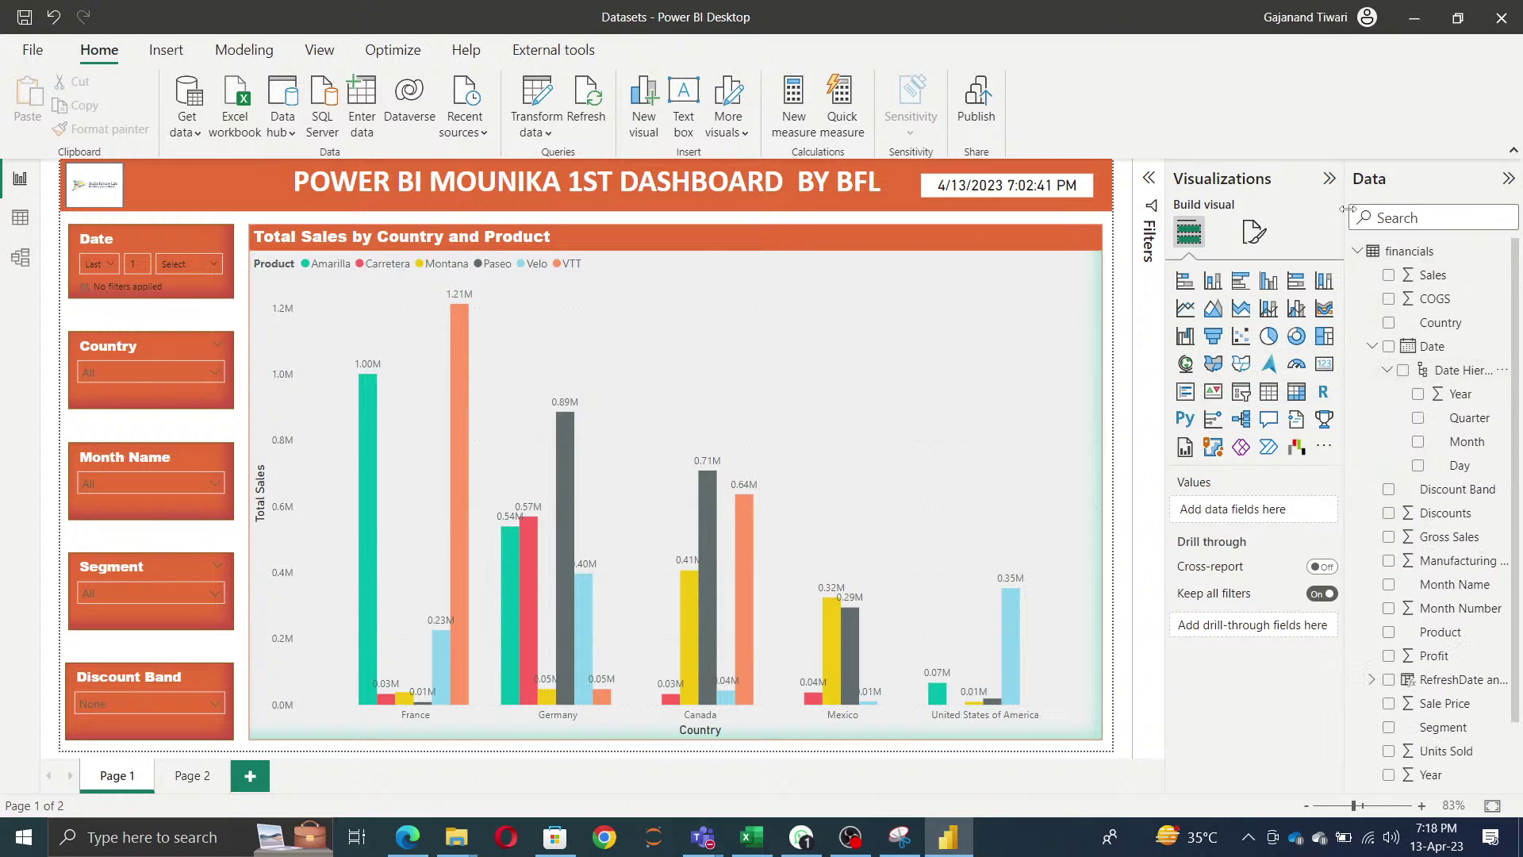
drag(1348, 208, 1128, 210)
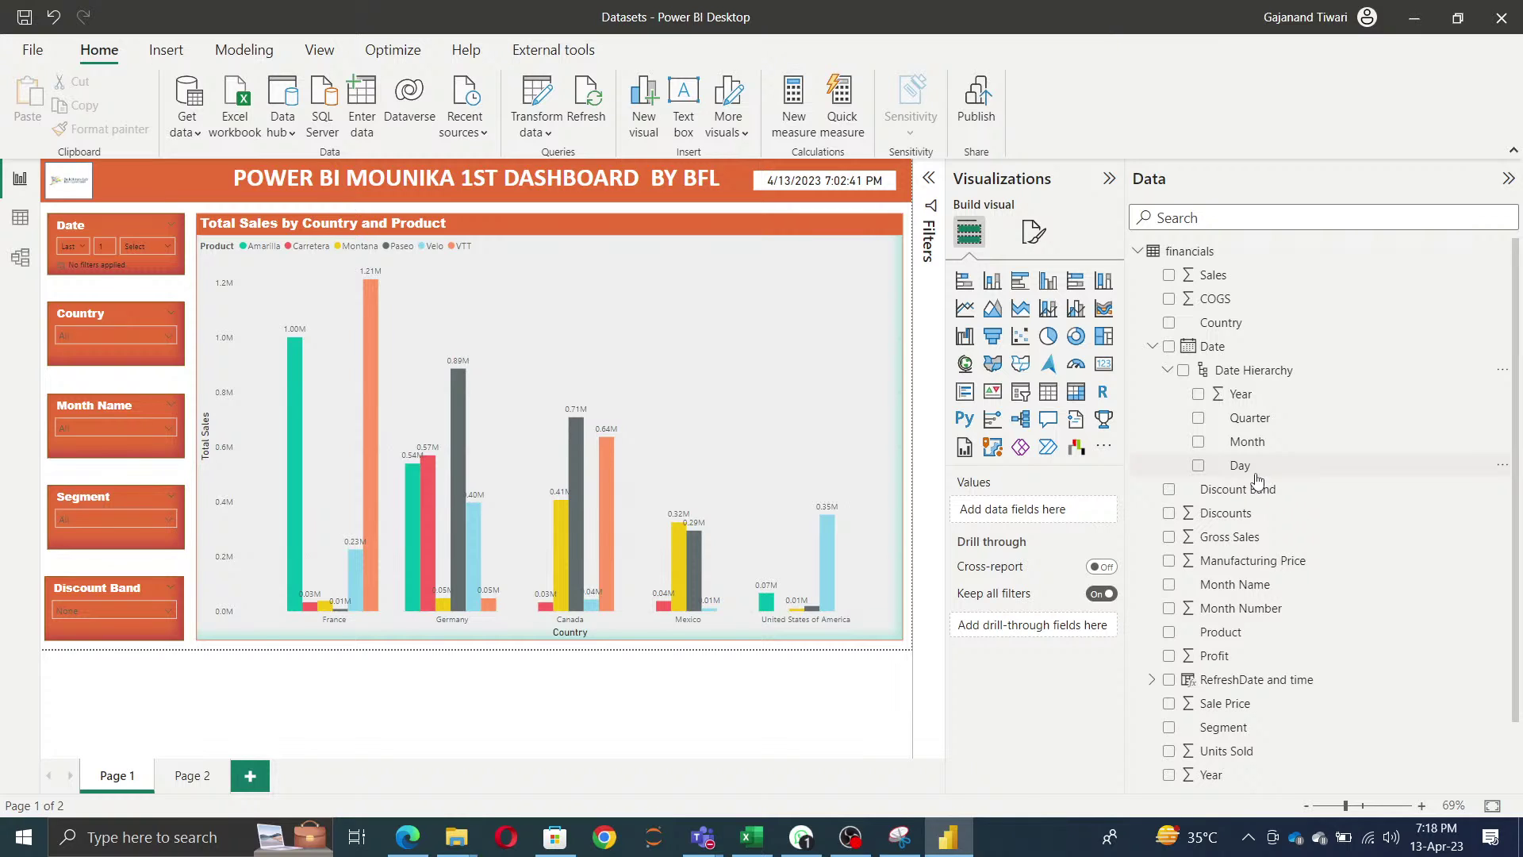
- Turn off Auto date/time in the current file's Data Load options and apply
click(36, 52)
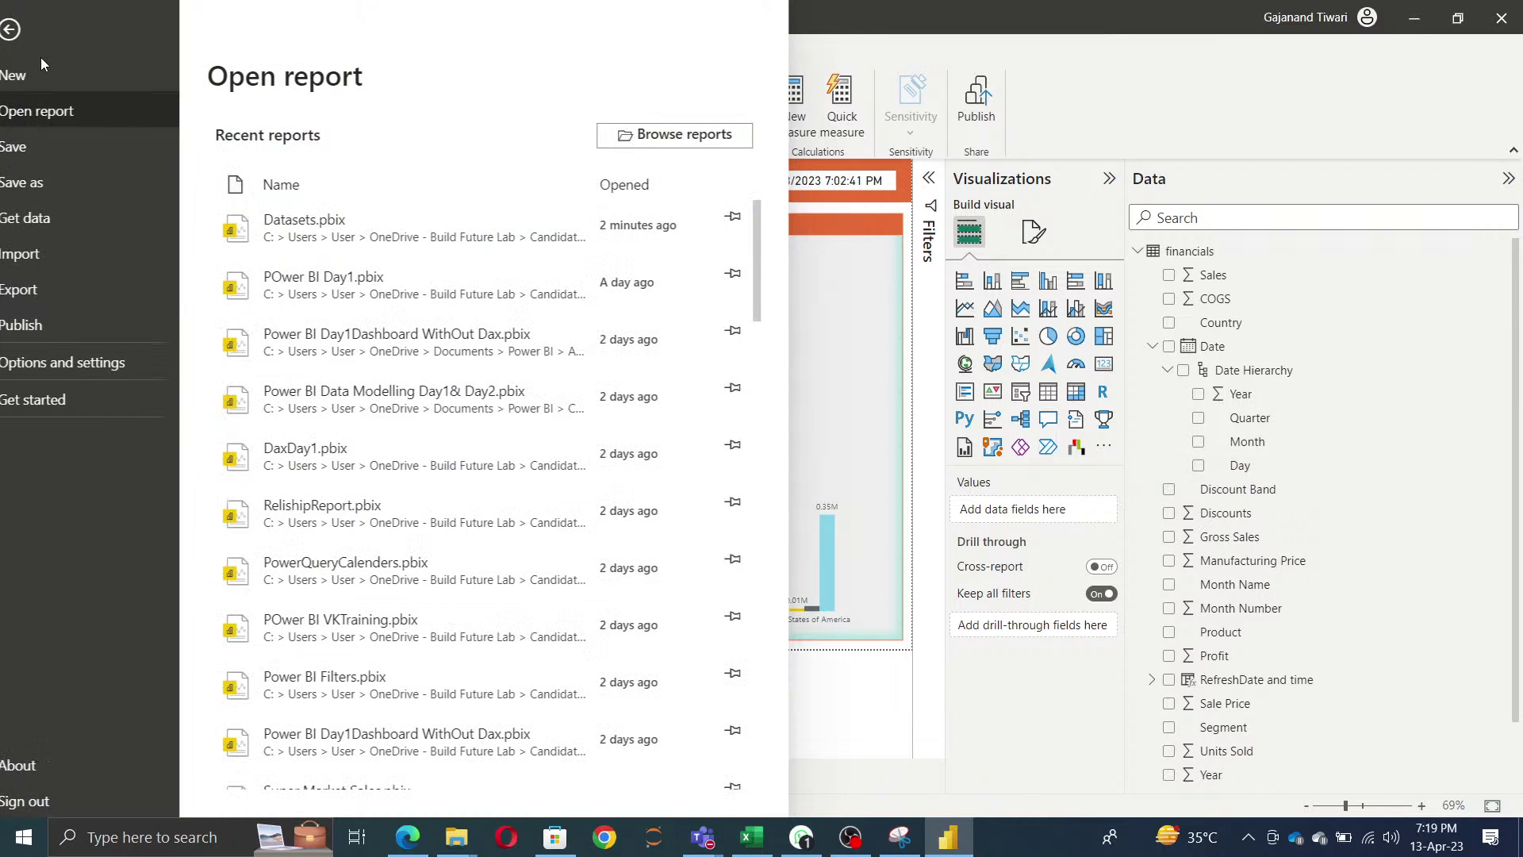
click(72, 362)
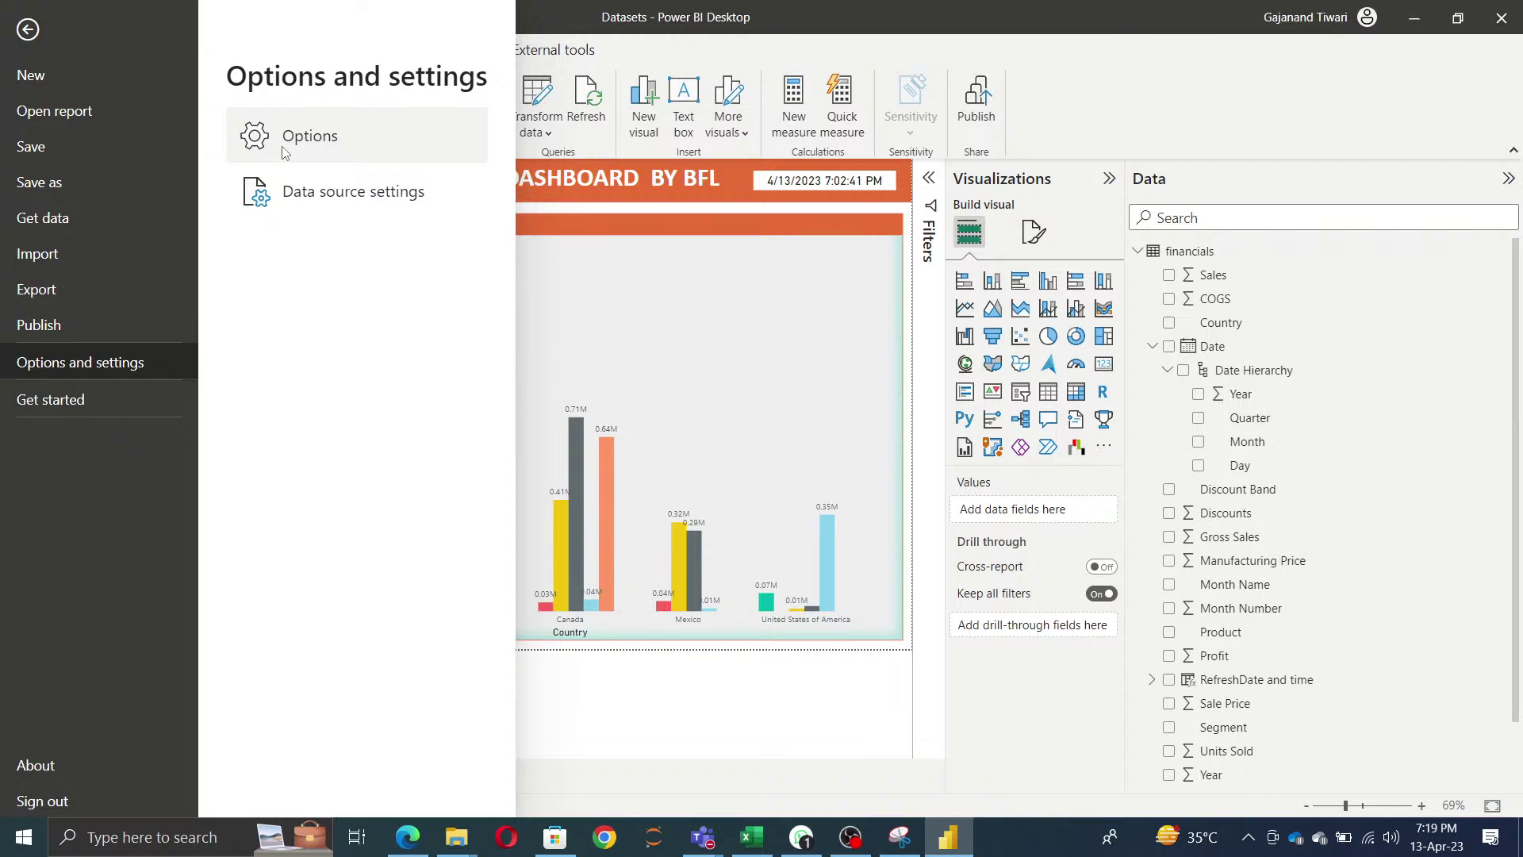
key(Escape)
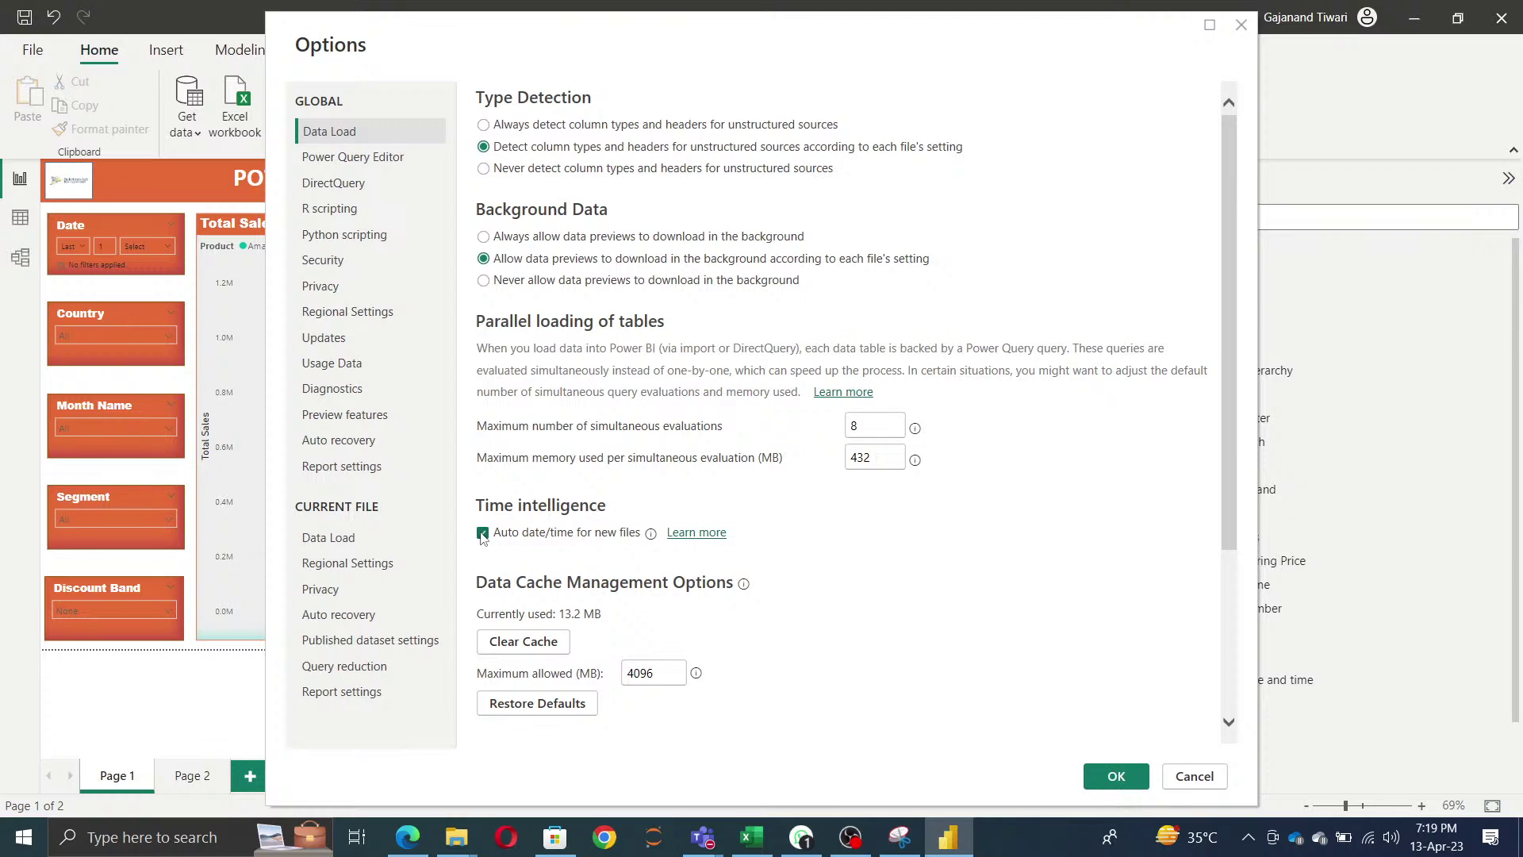
click(330, 537)
click(482, 348)
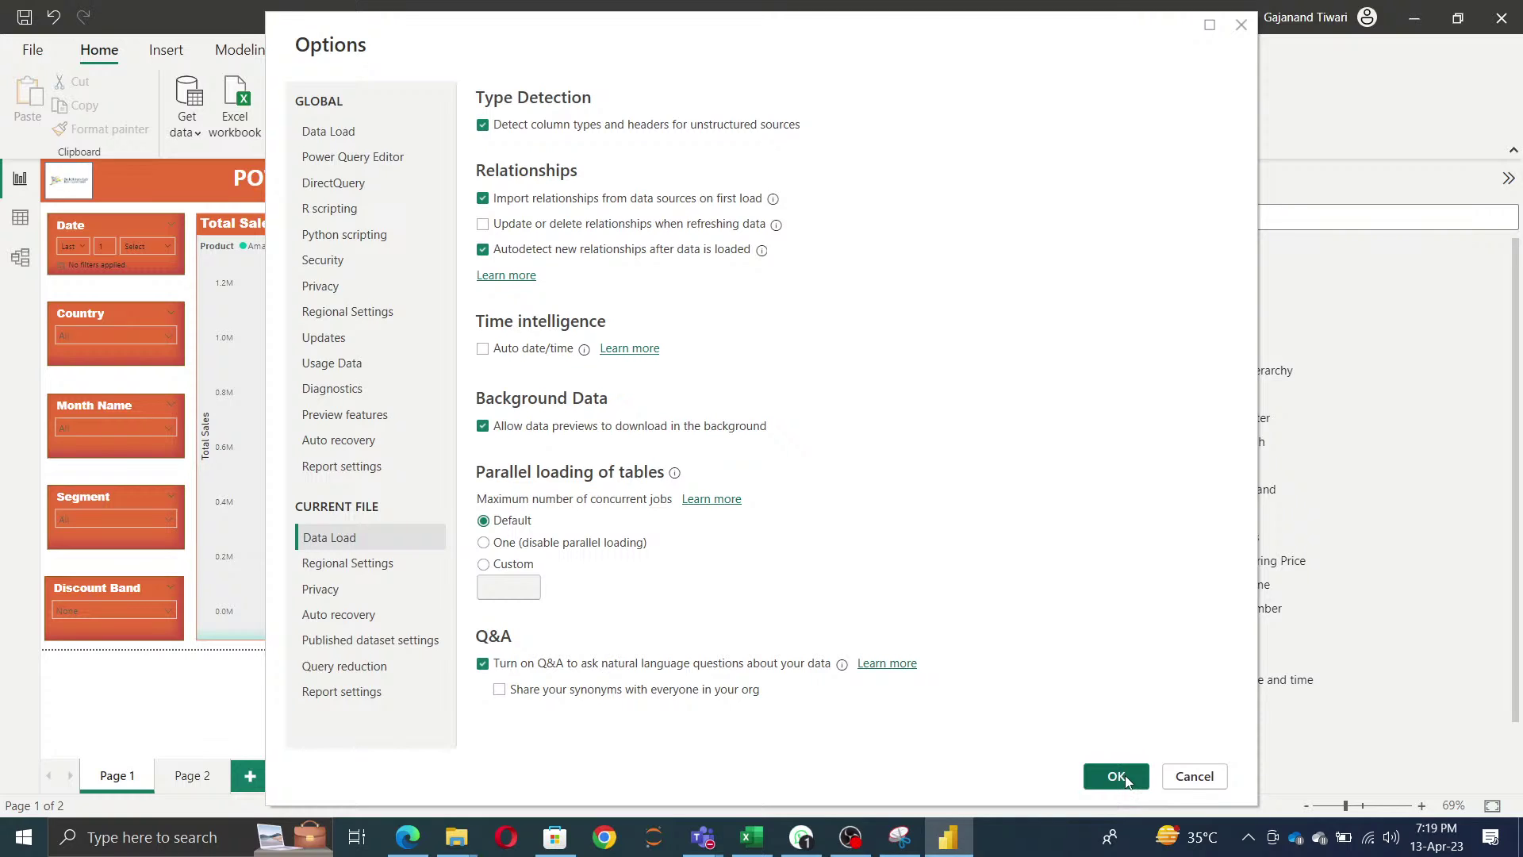
click(1126, 781)
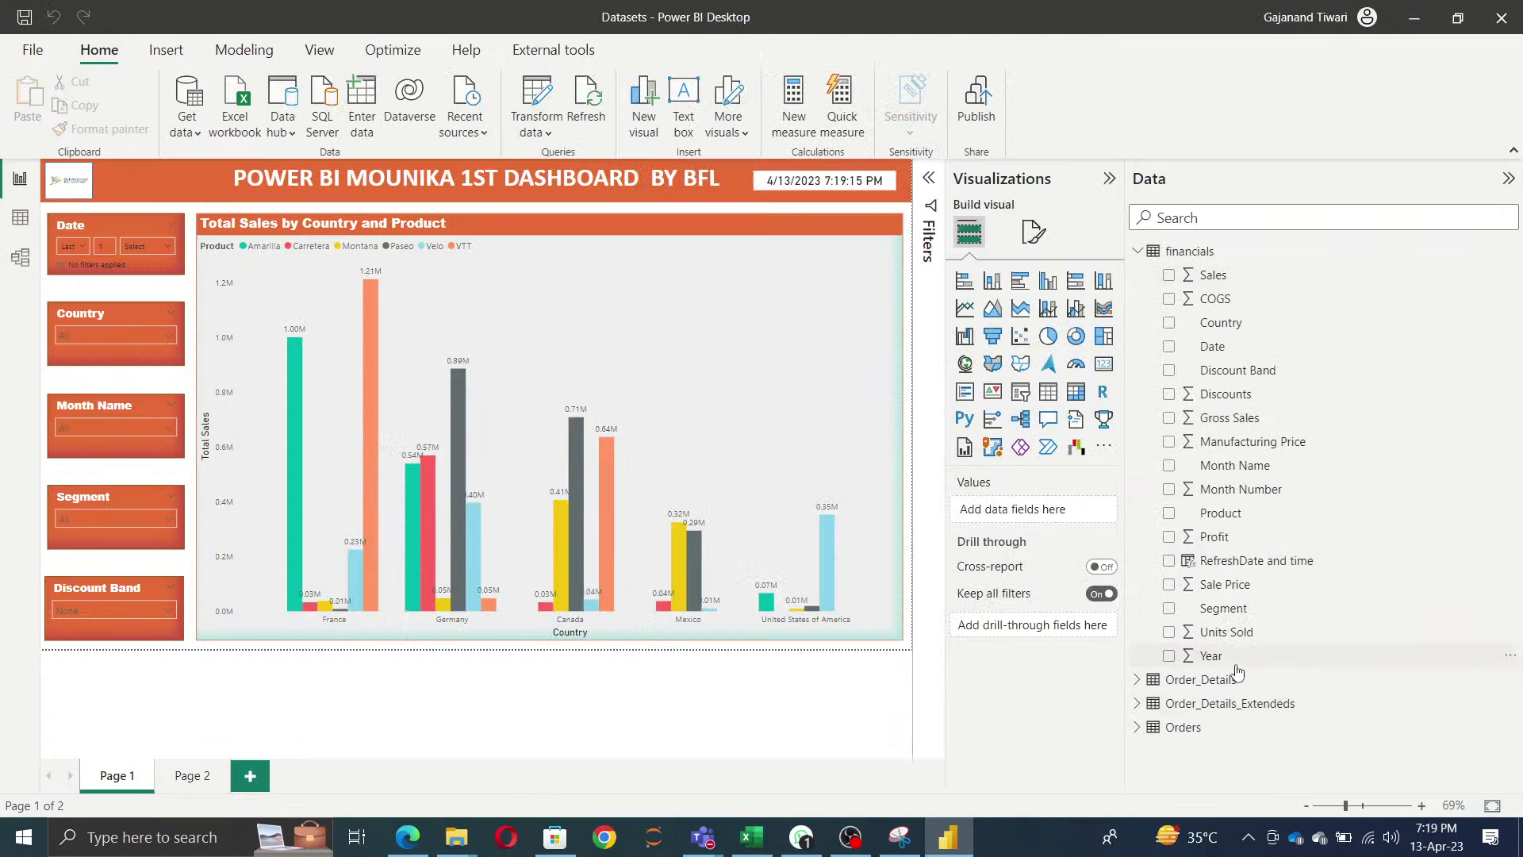
- Enable Auto date/time in both Global and Current File Data Load options and apply it
click(31, 50)
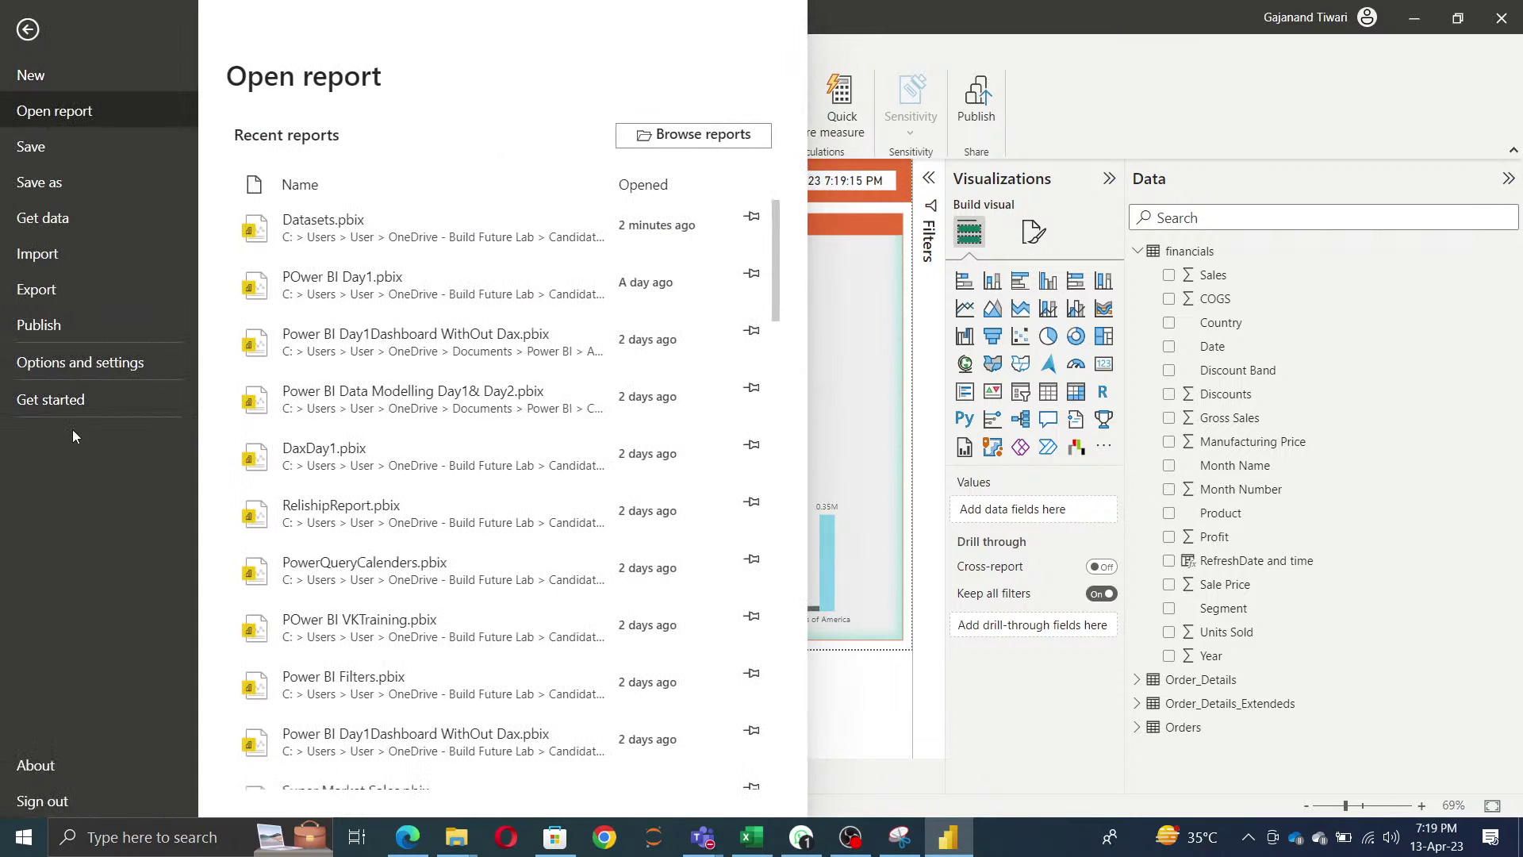
click(80, 362)
key(Escape)
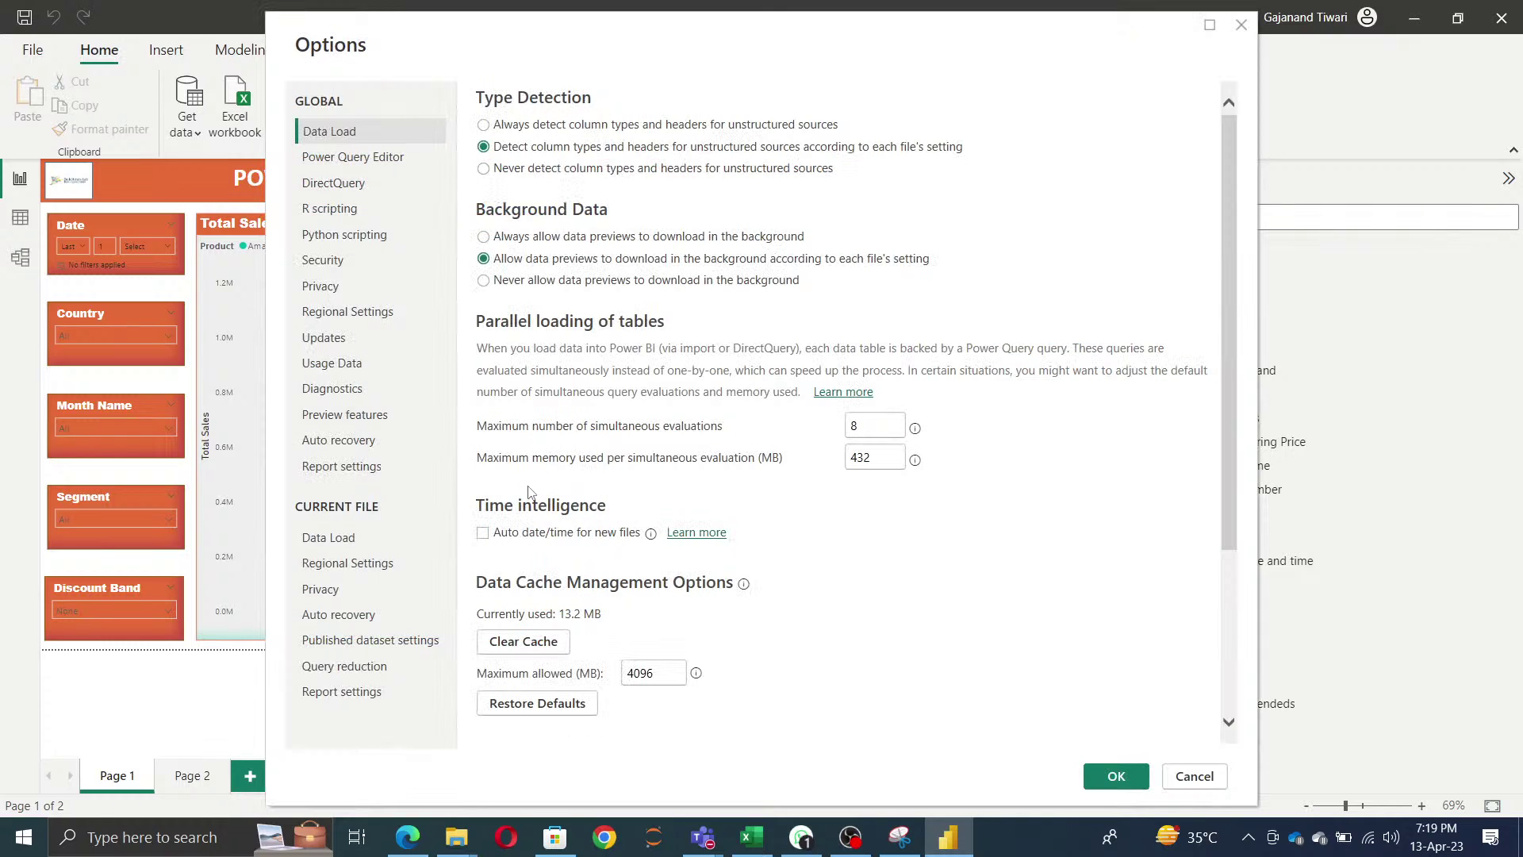
click(483, 532)
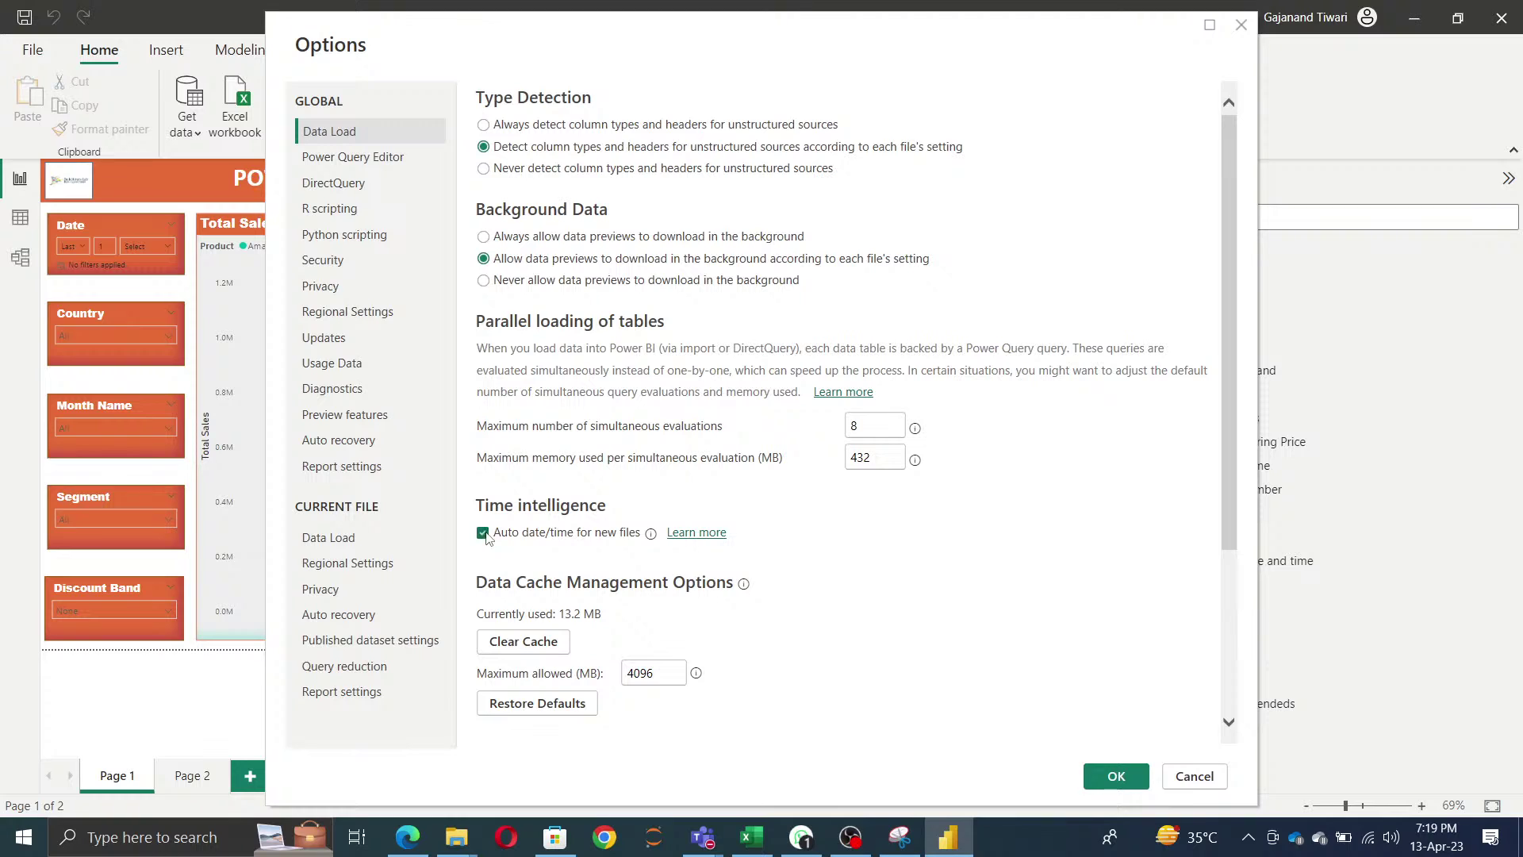
click(355, 540)
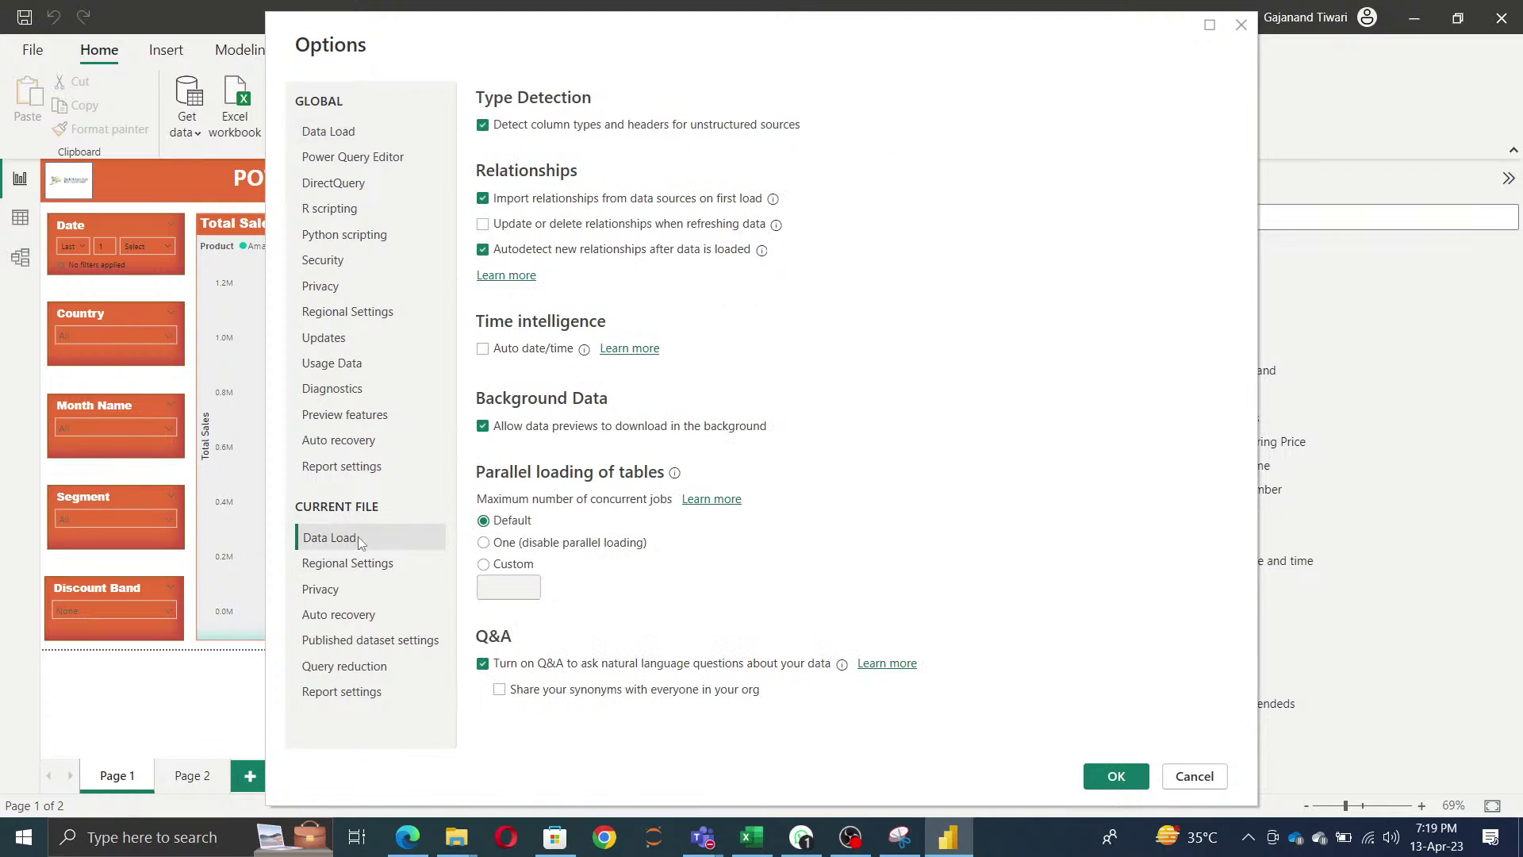
click(483, 350)
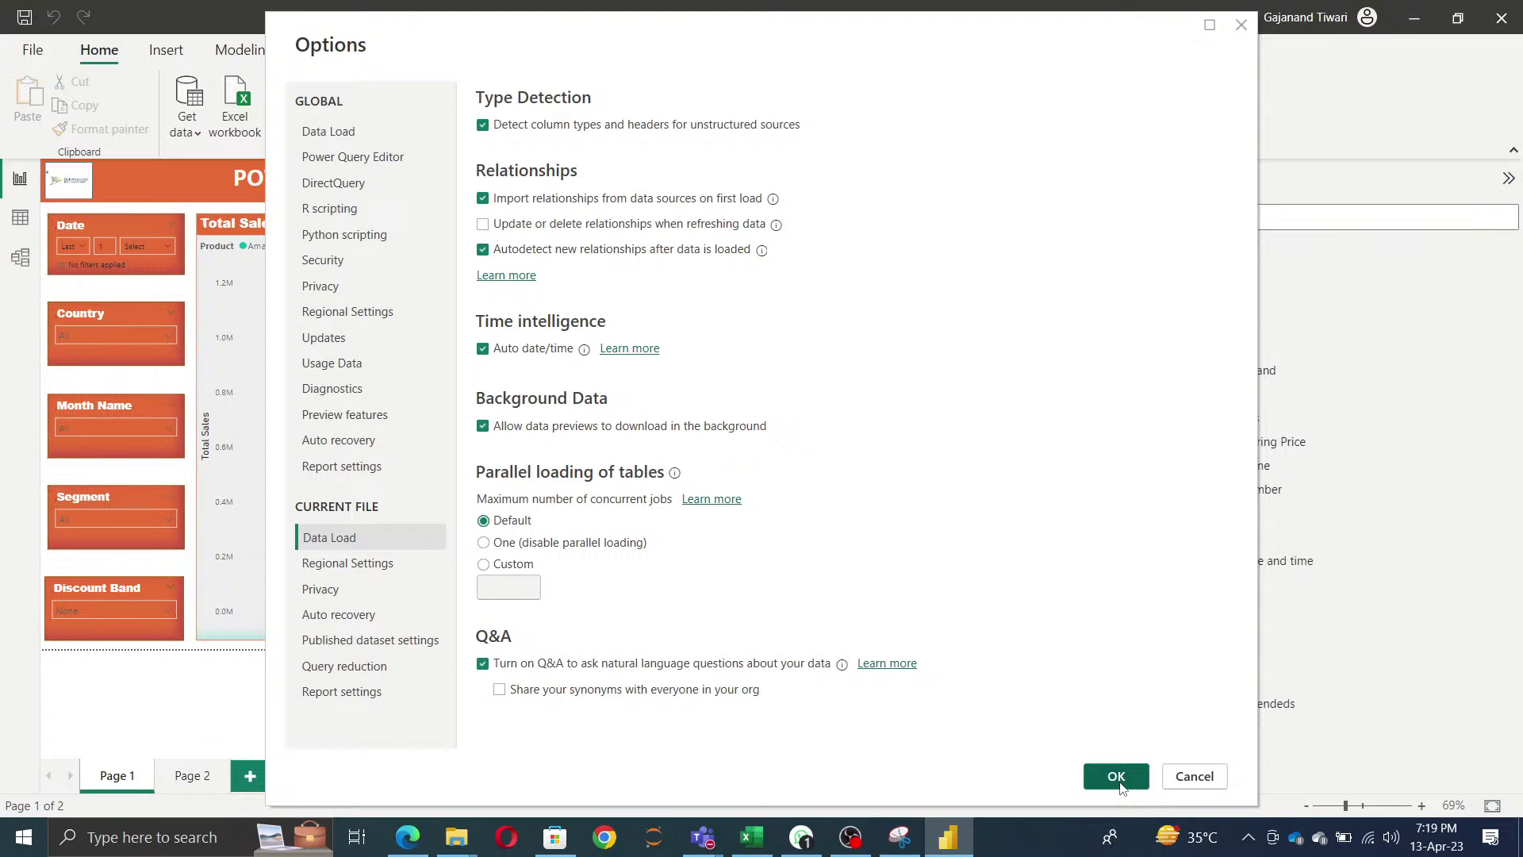
click(1116, 777)
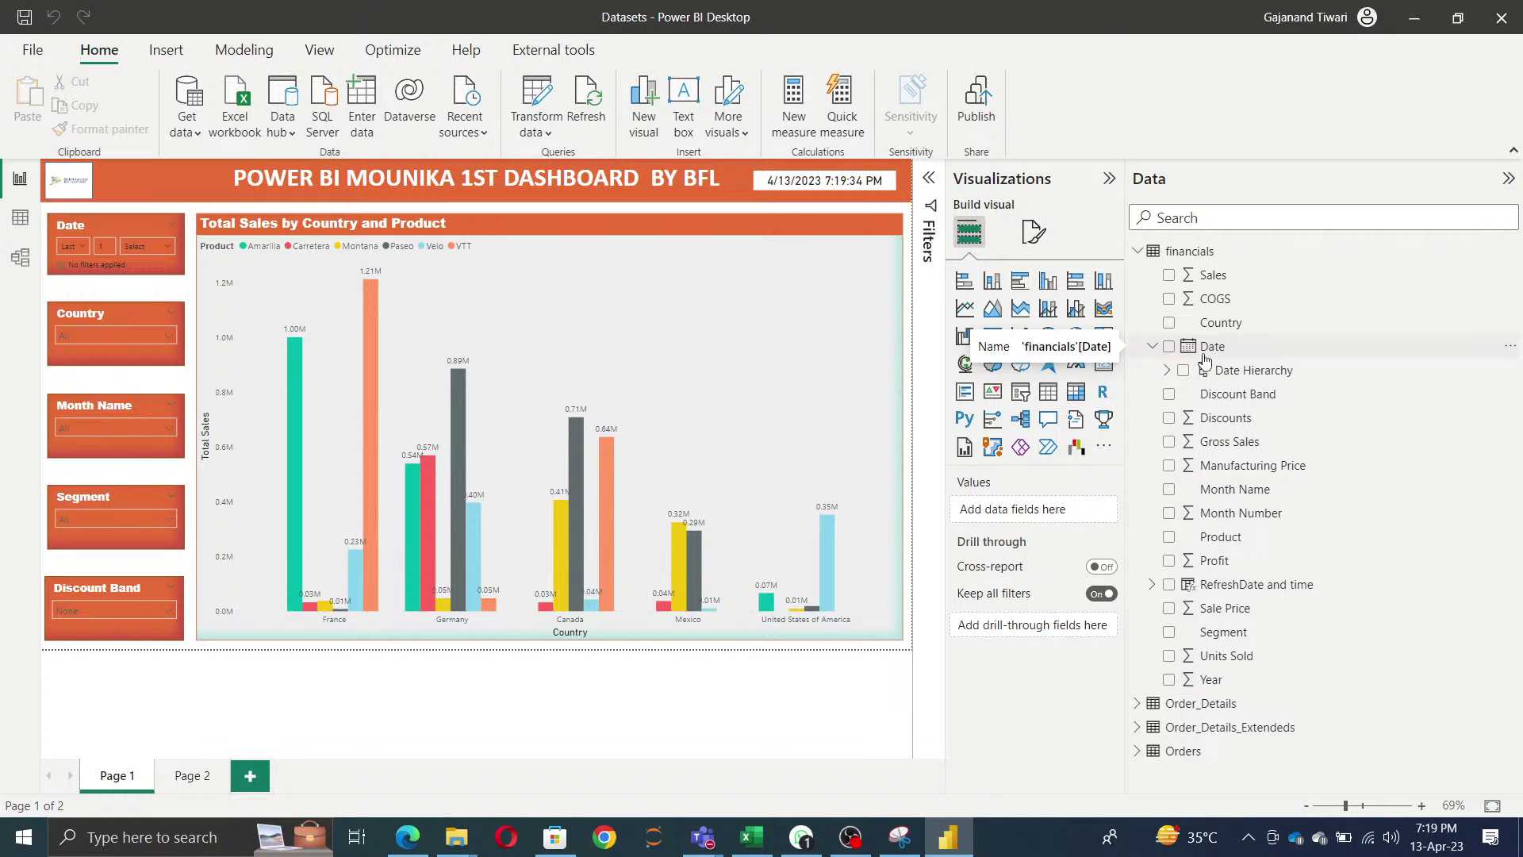
key(alt+f)
click(86, 362)
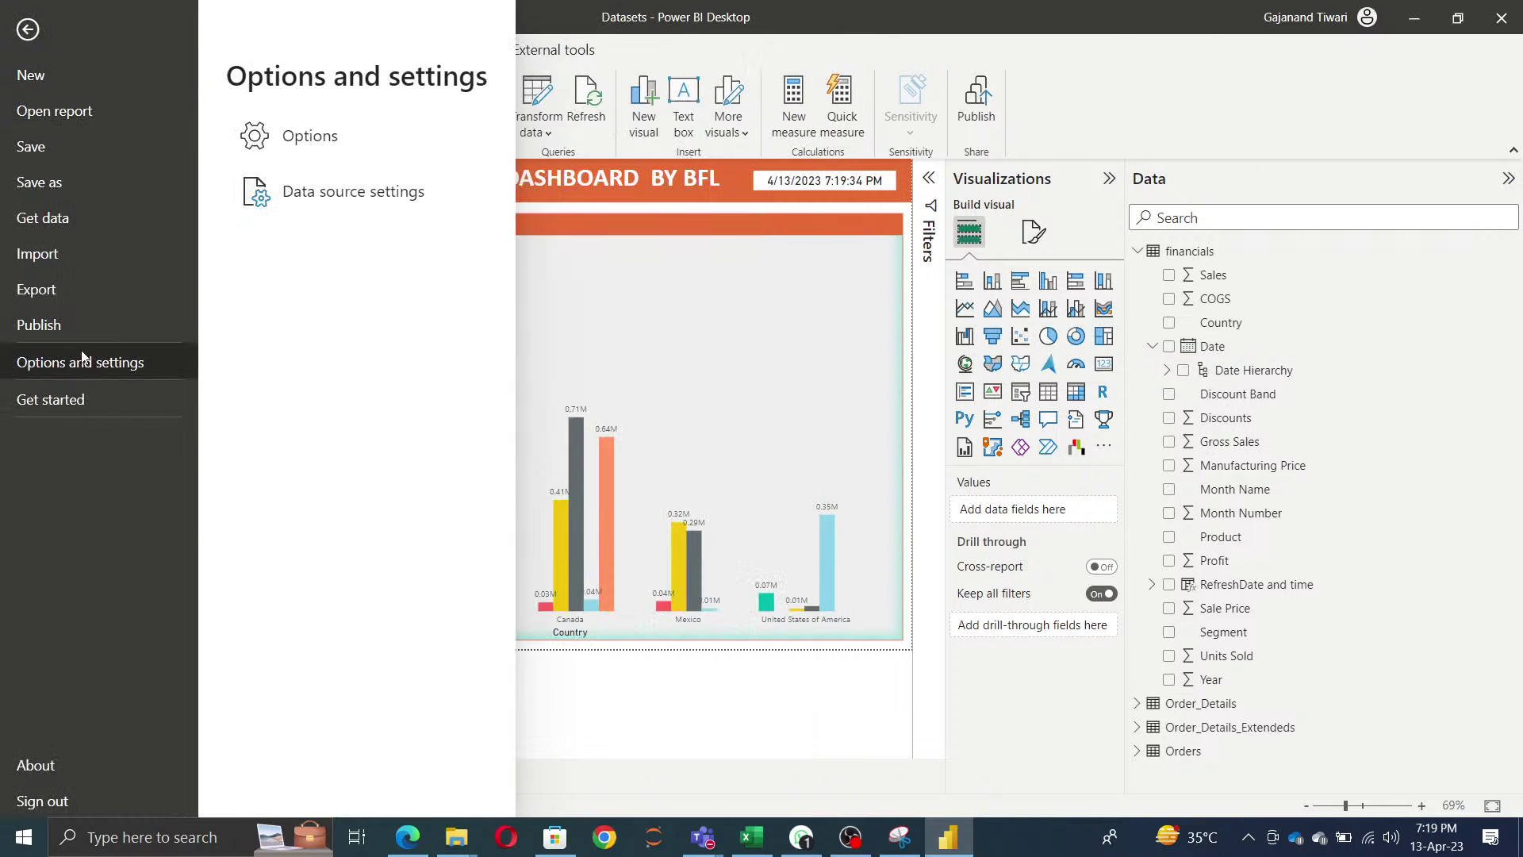
- Clear the data cache and Q&A cache under Global Data Load, then view Power Query Editor options
click(308, 137)
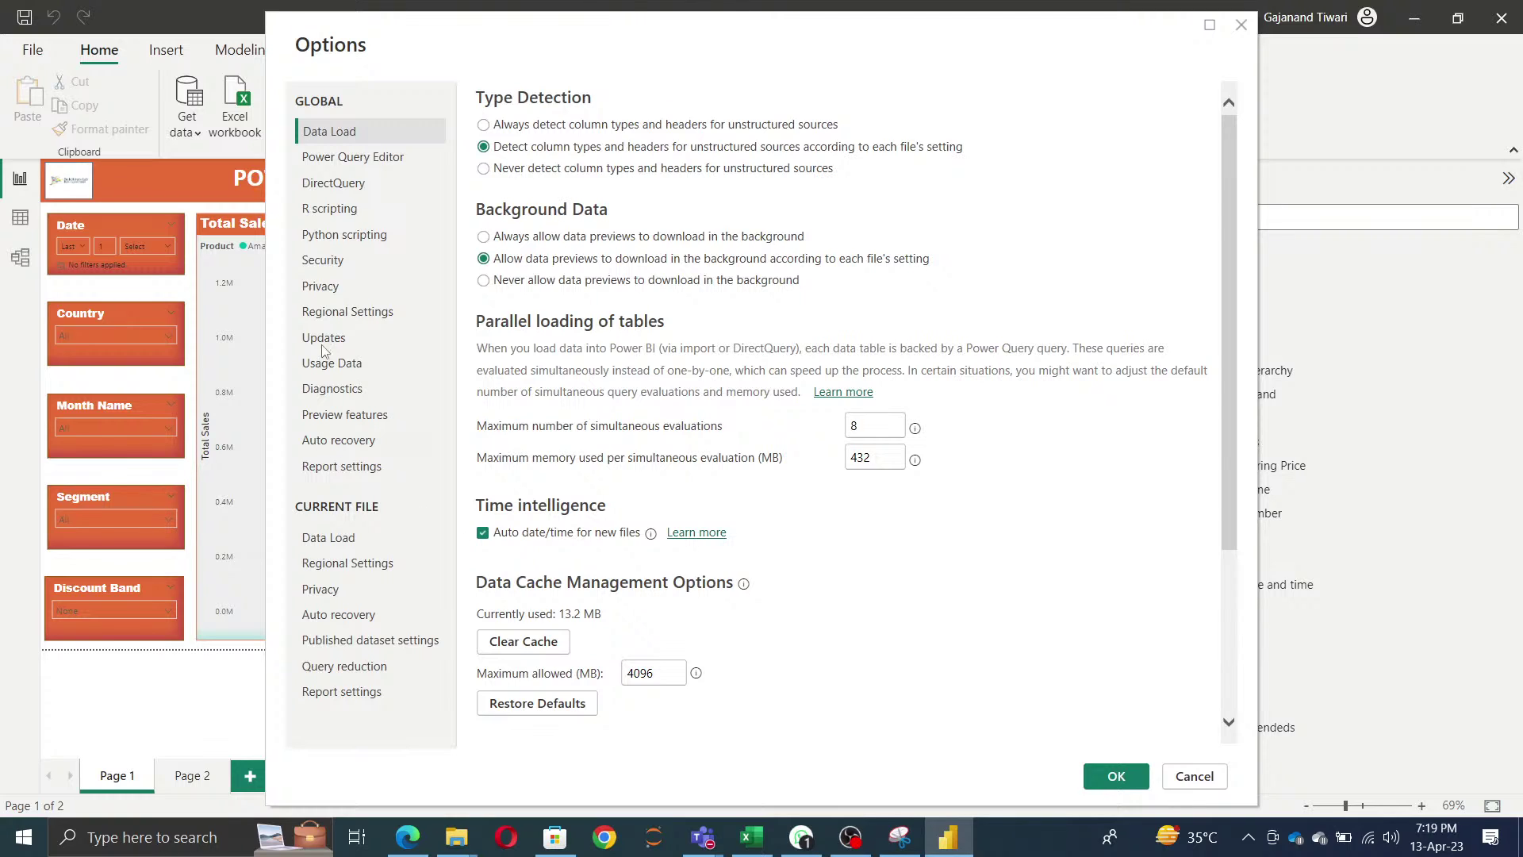
drag(758, 46, 635, 46)
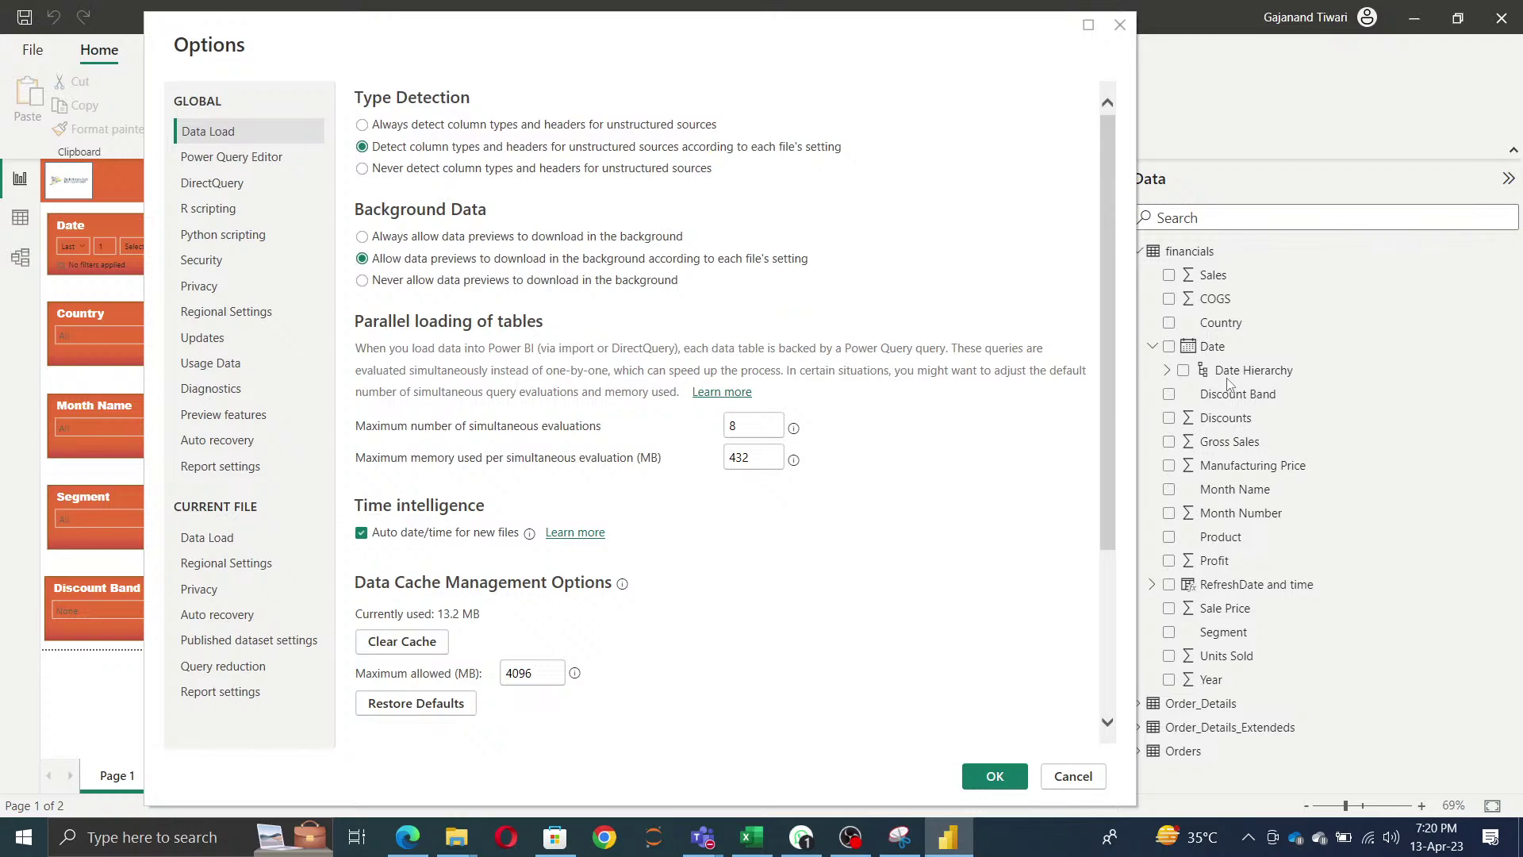
scroll(795, 619, down, 3)
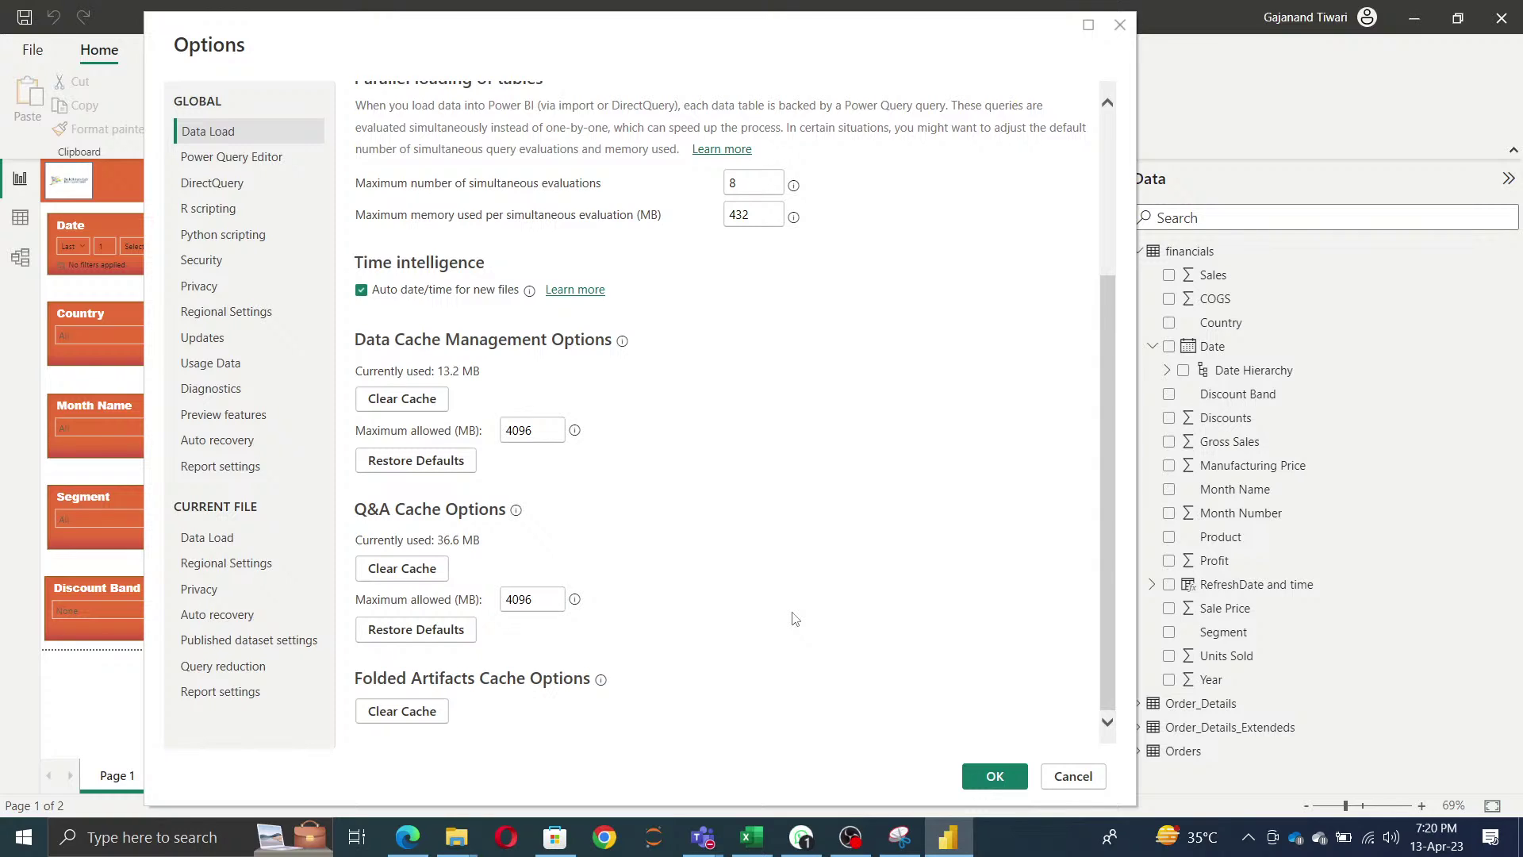
click(413, 406)
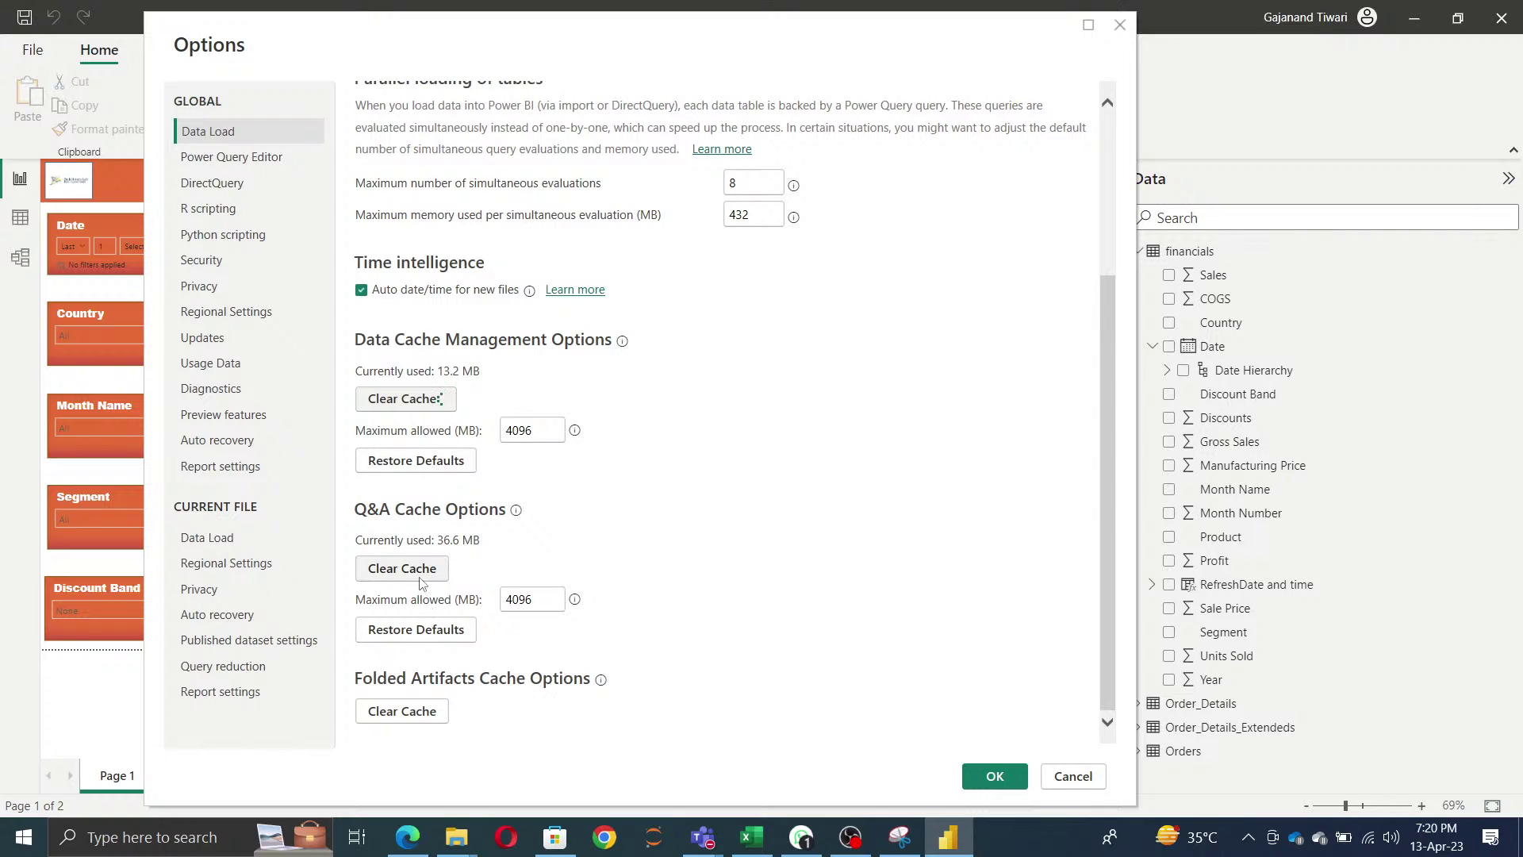
click(421, 585)
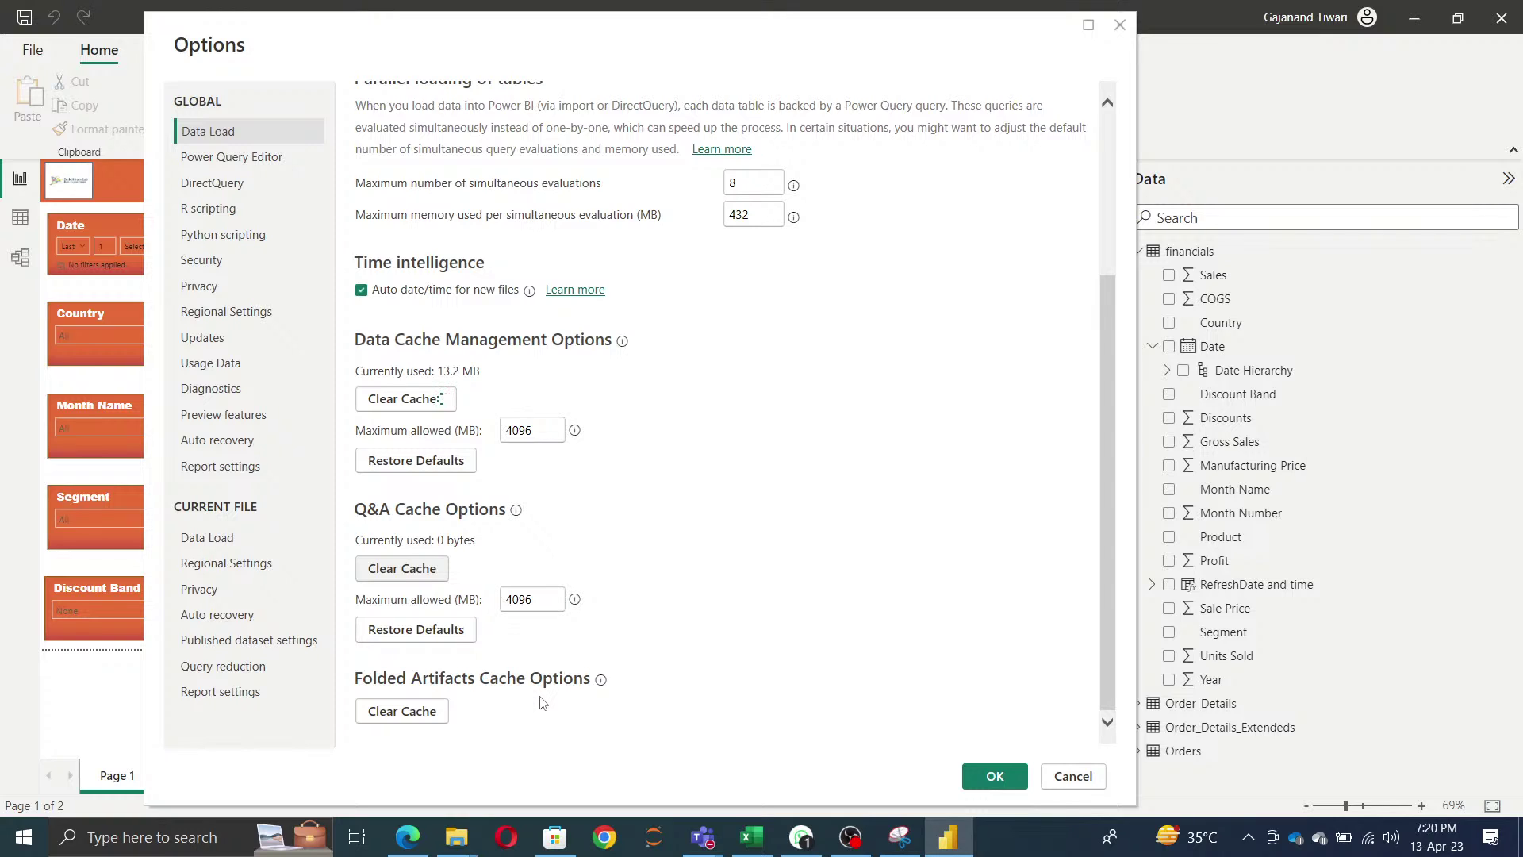
mouse_move(849, 845)
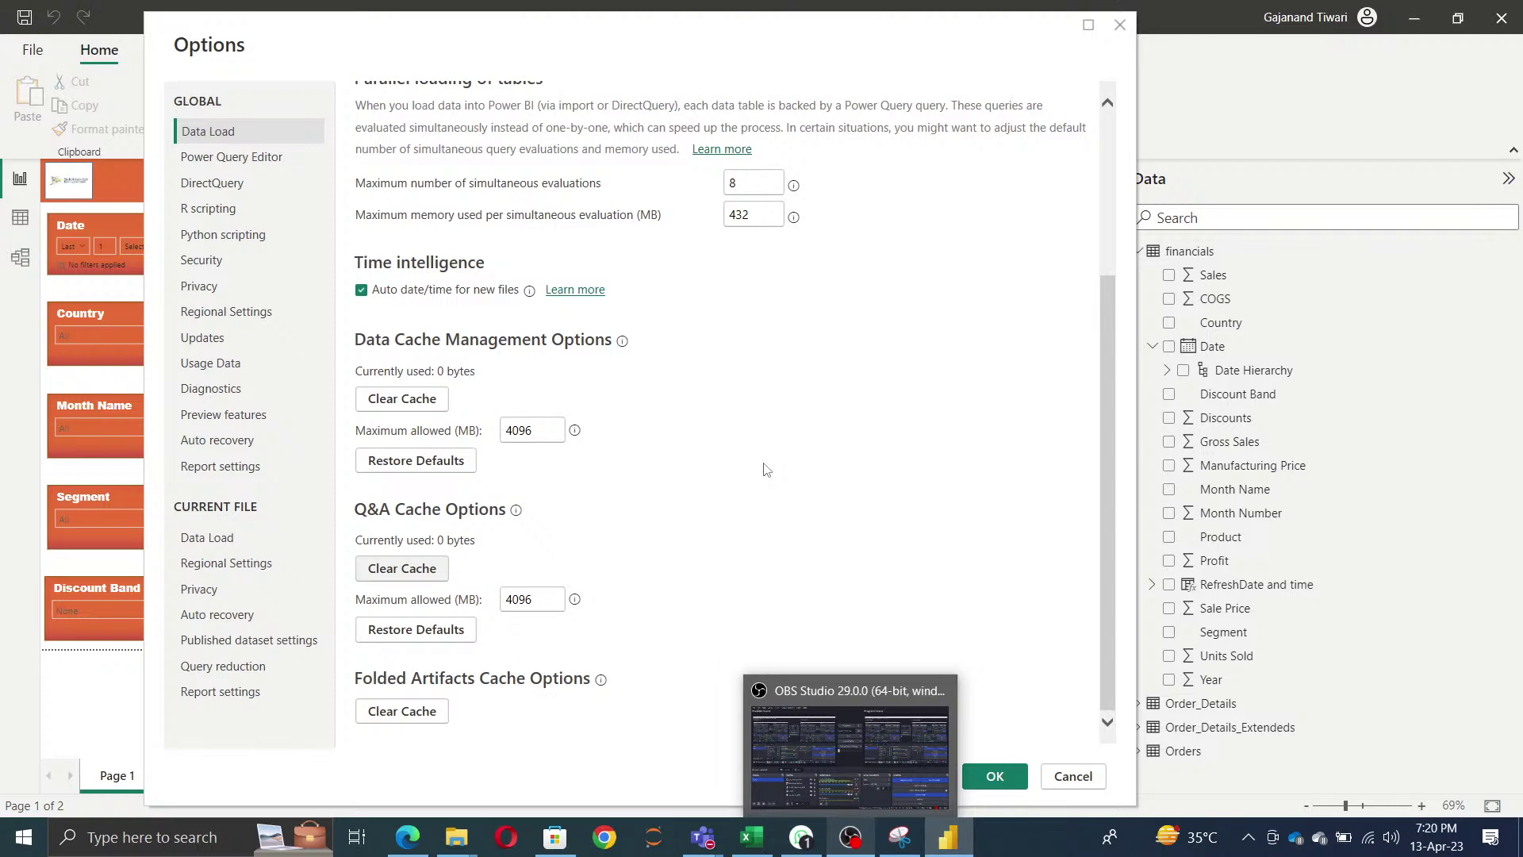
click(269, 157)
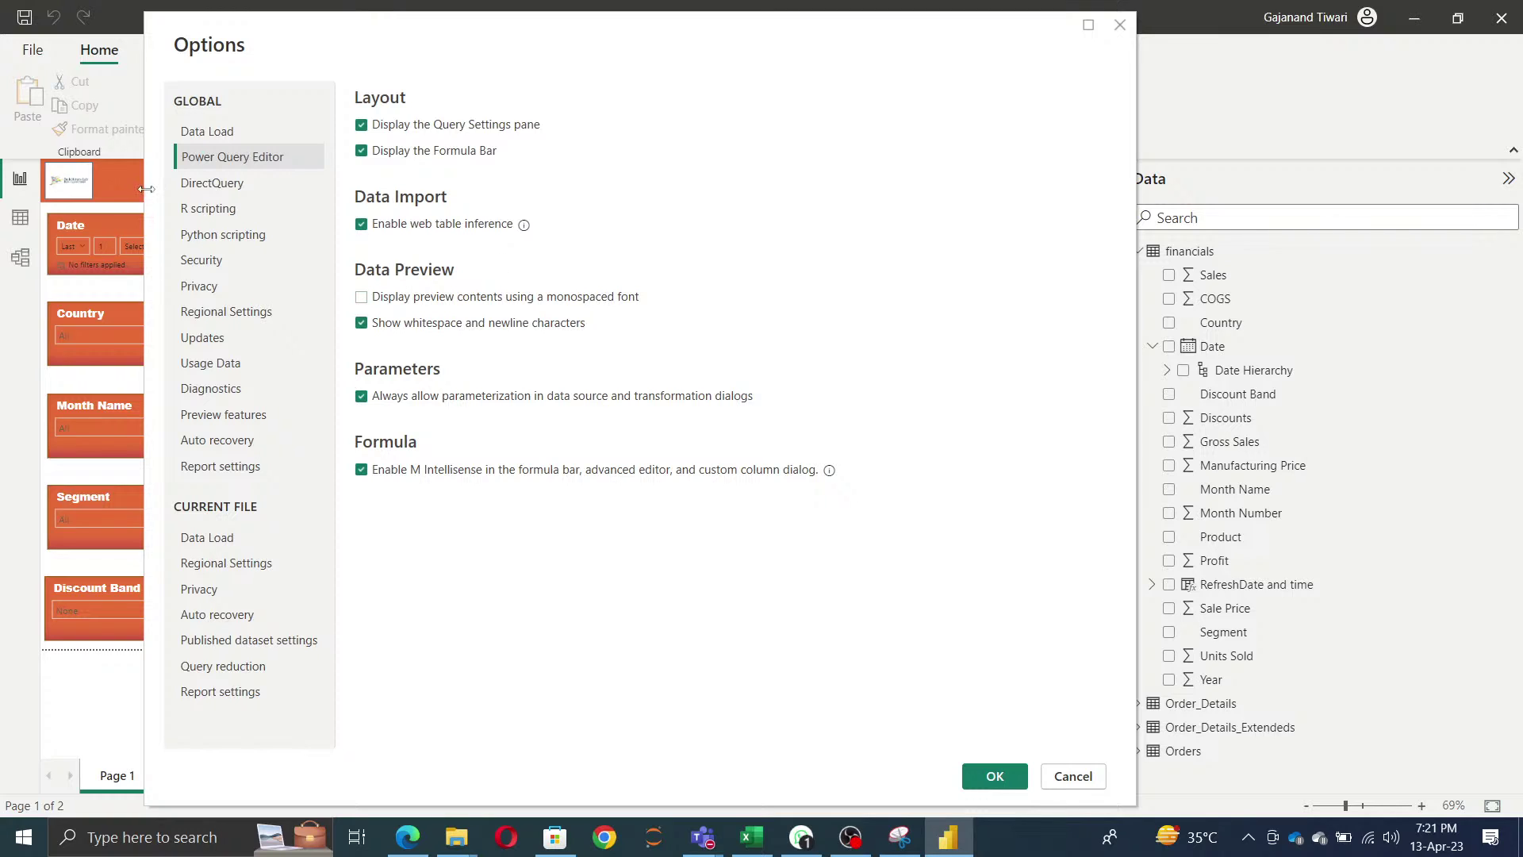
- Review the DirectQuery options, then scroll through the global Security settings
click(249, 188)
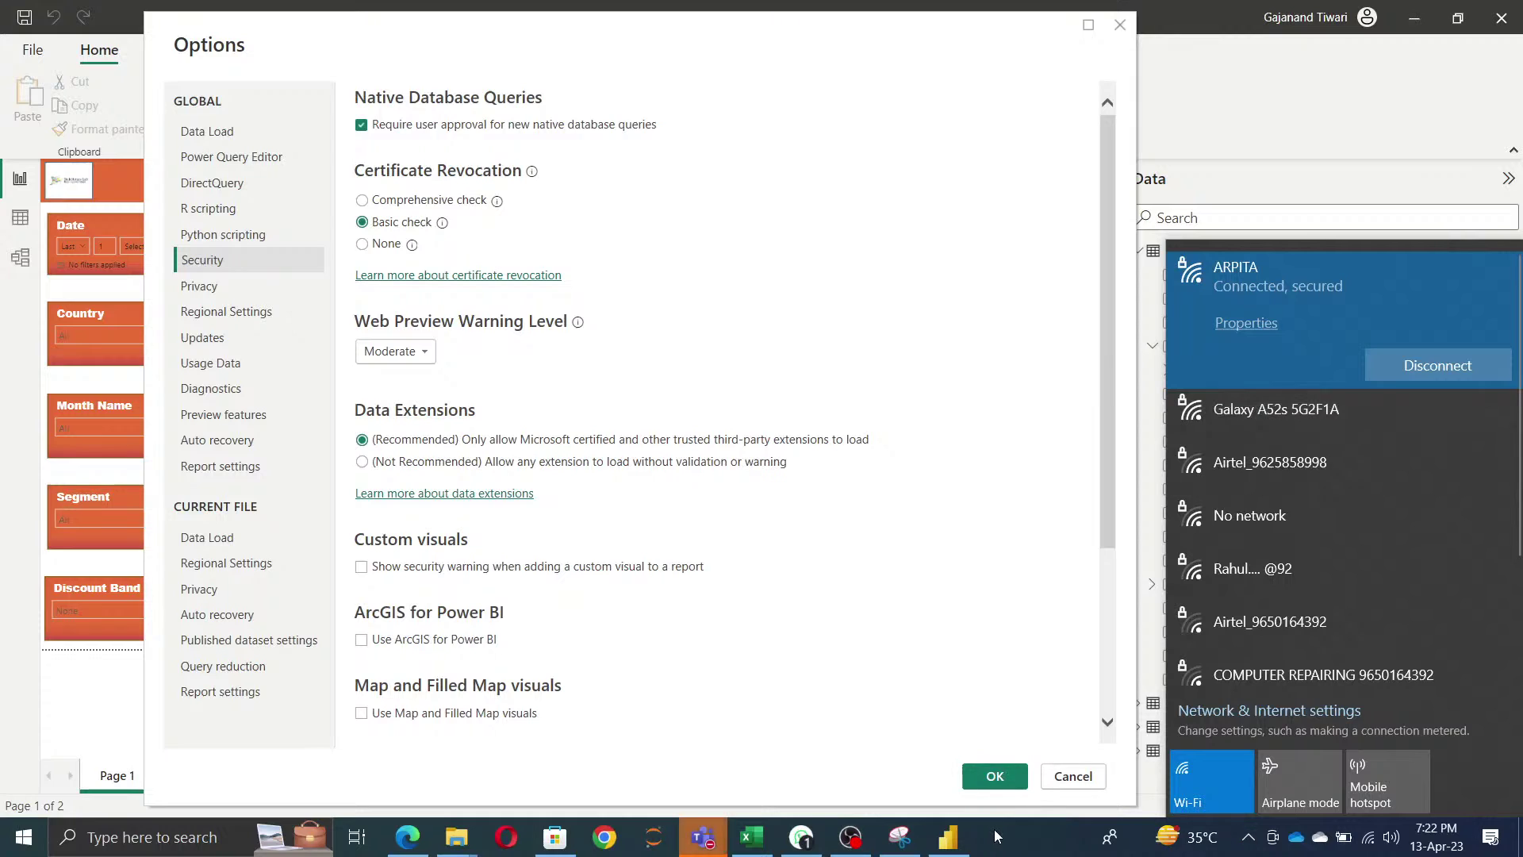
click(997, 837)
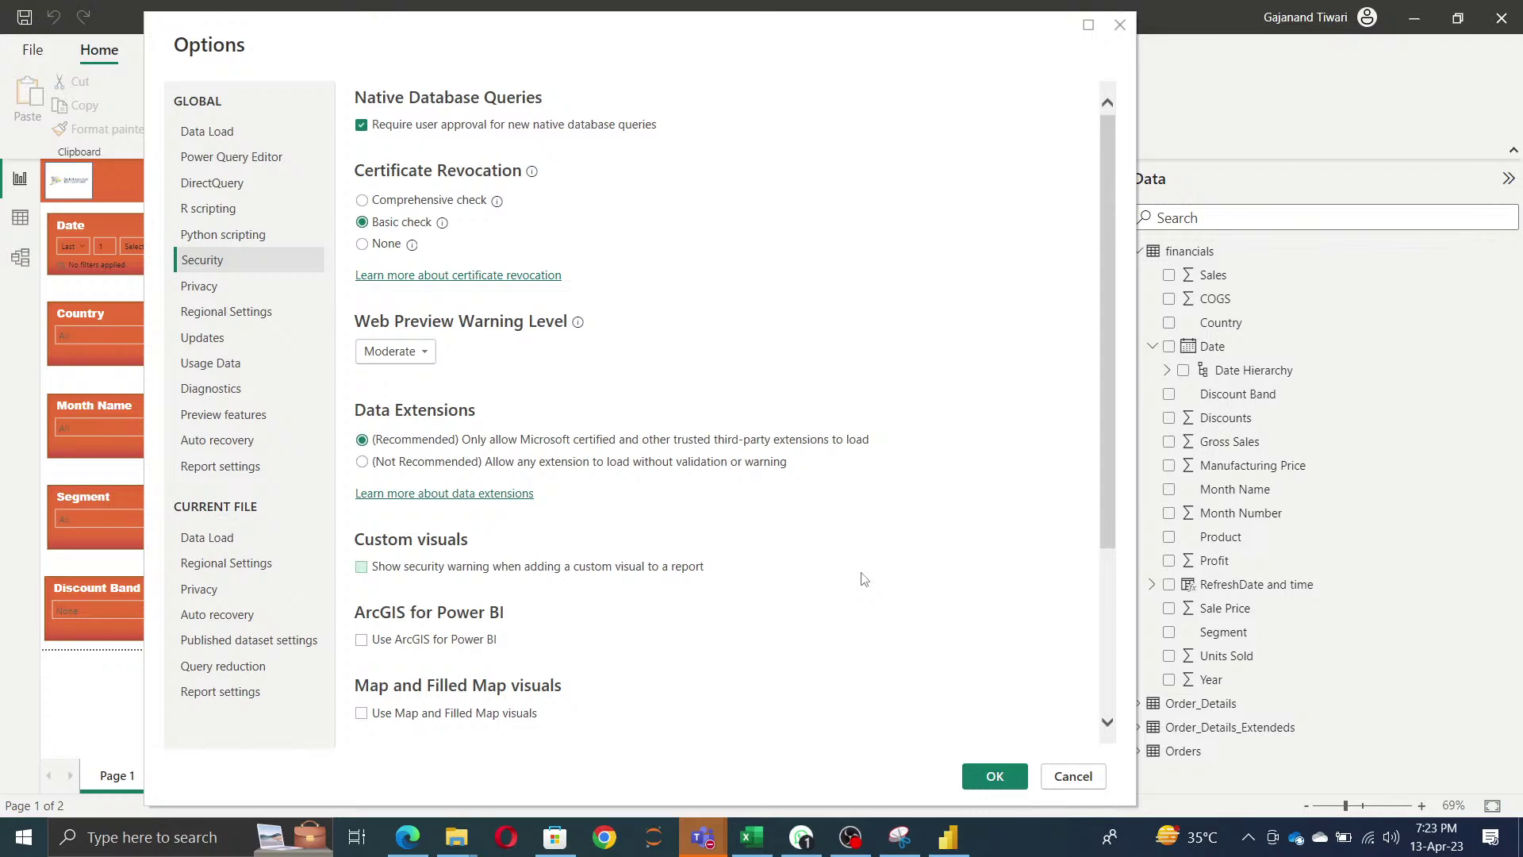
scroll(863, 579, down, 3)
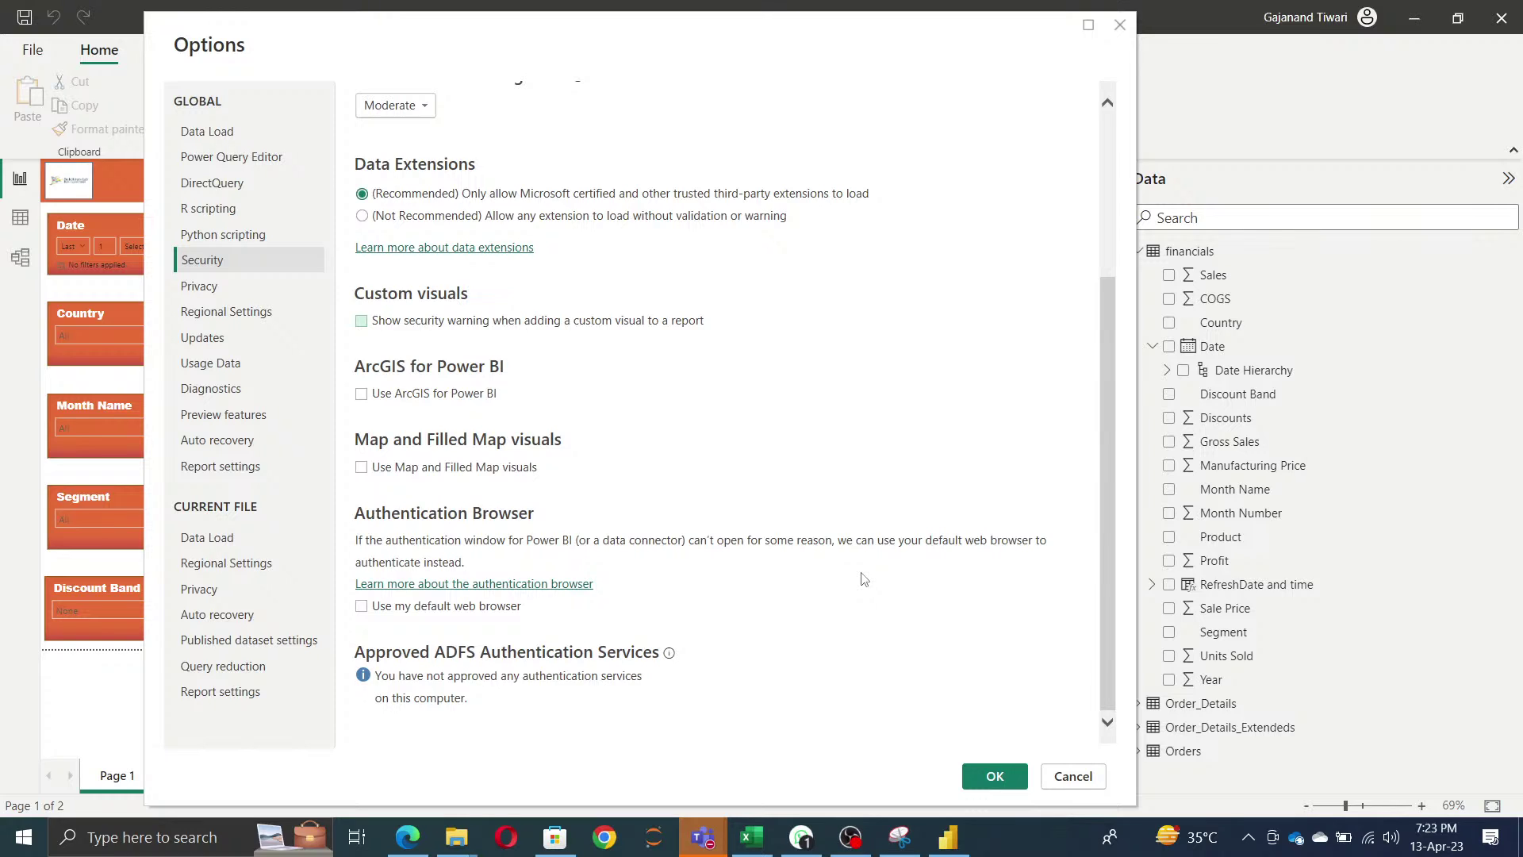
scroll(863, 578, up, 1)
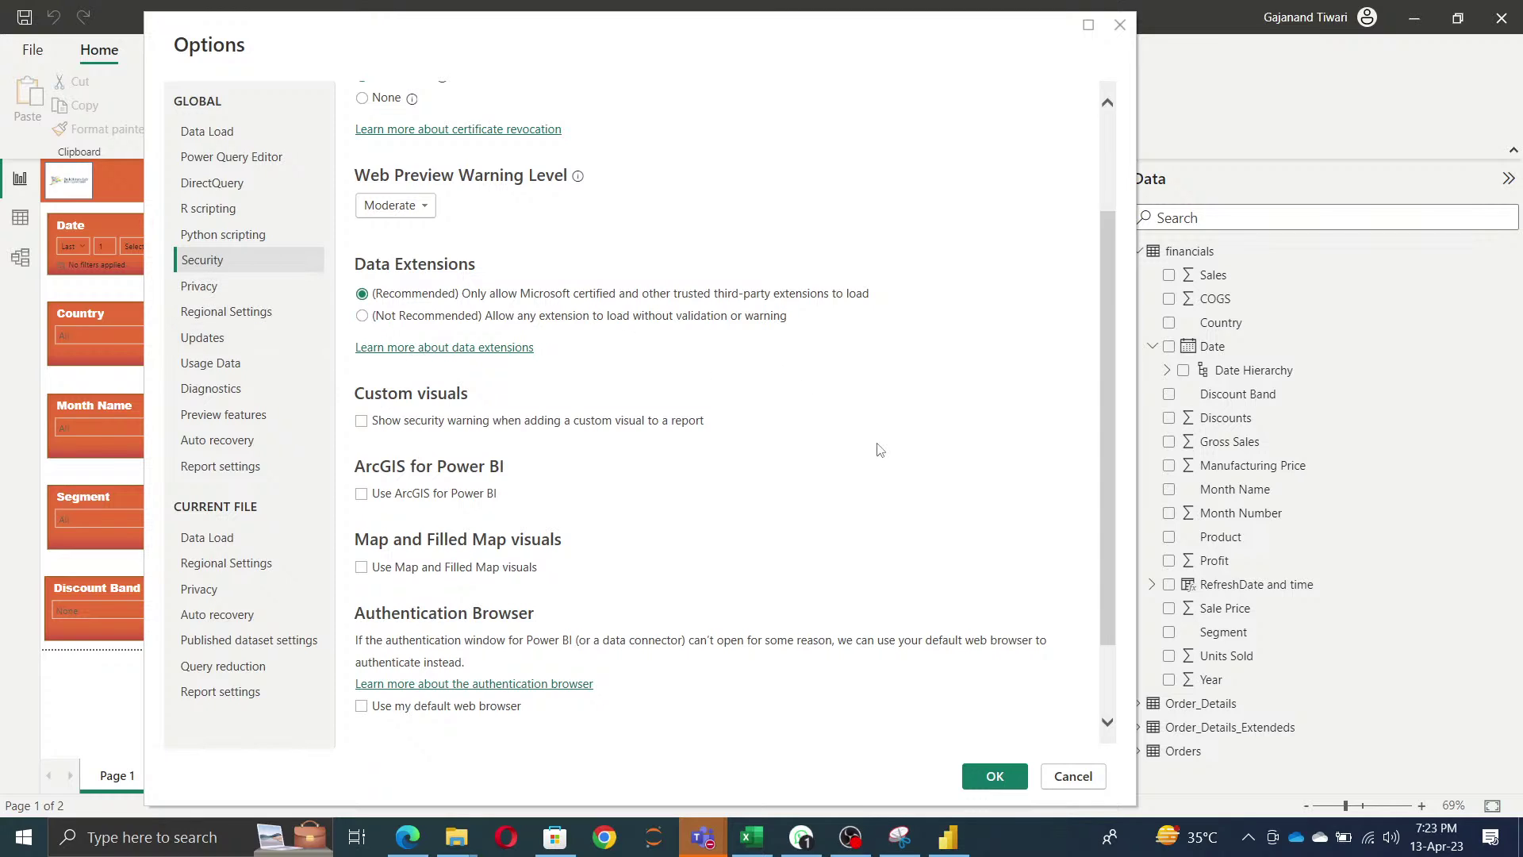
scroll(878, 449, down, 1)
scroll(879, 449, up, 2)
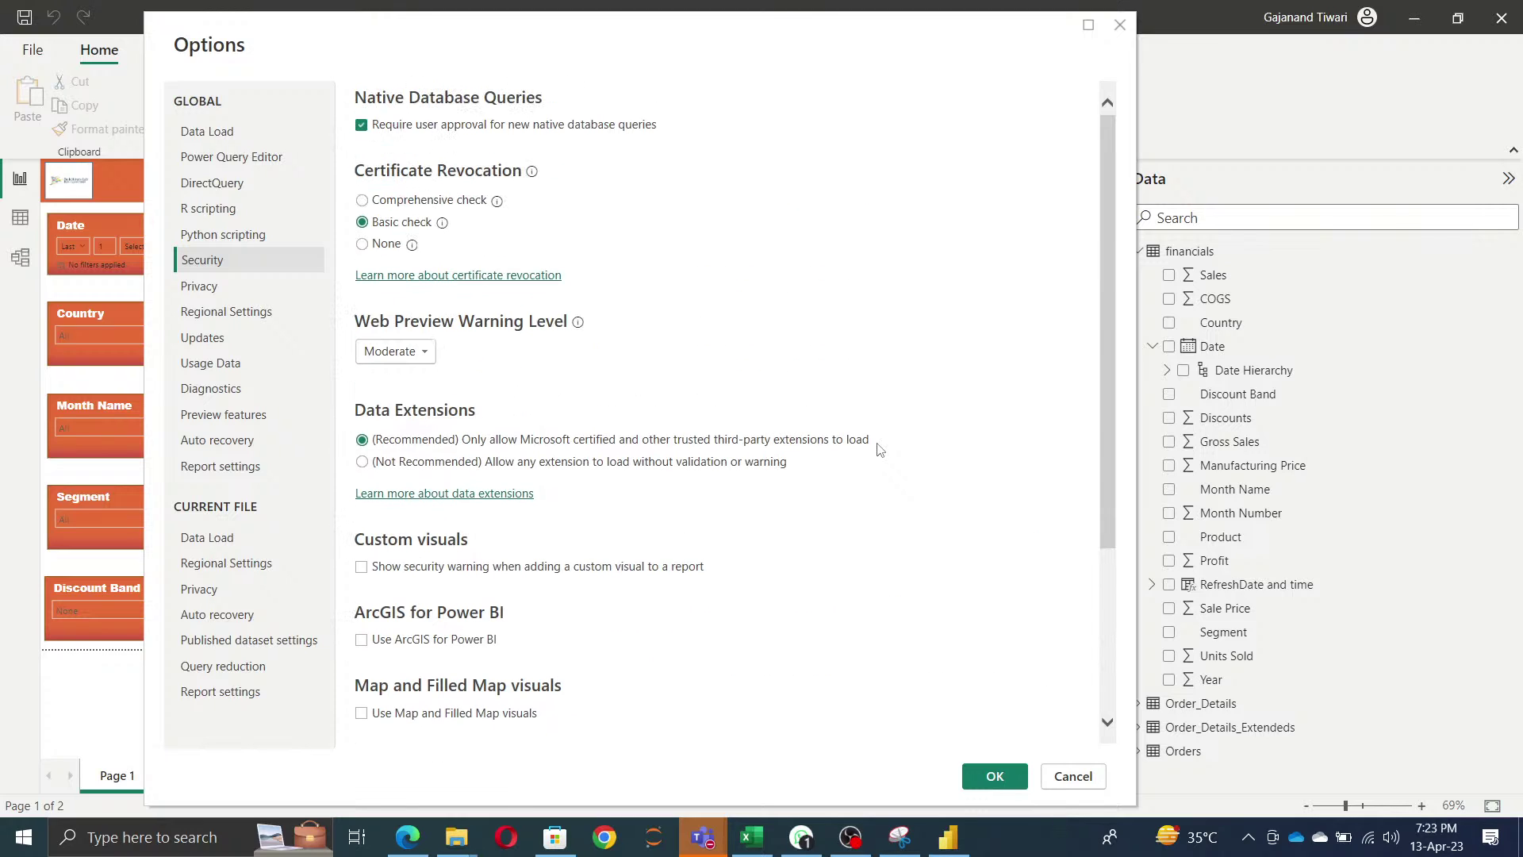
- Browse the Privacy, Regional Settings and Update Notifications pages, briefly checking the Teams window
click(211, 292)
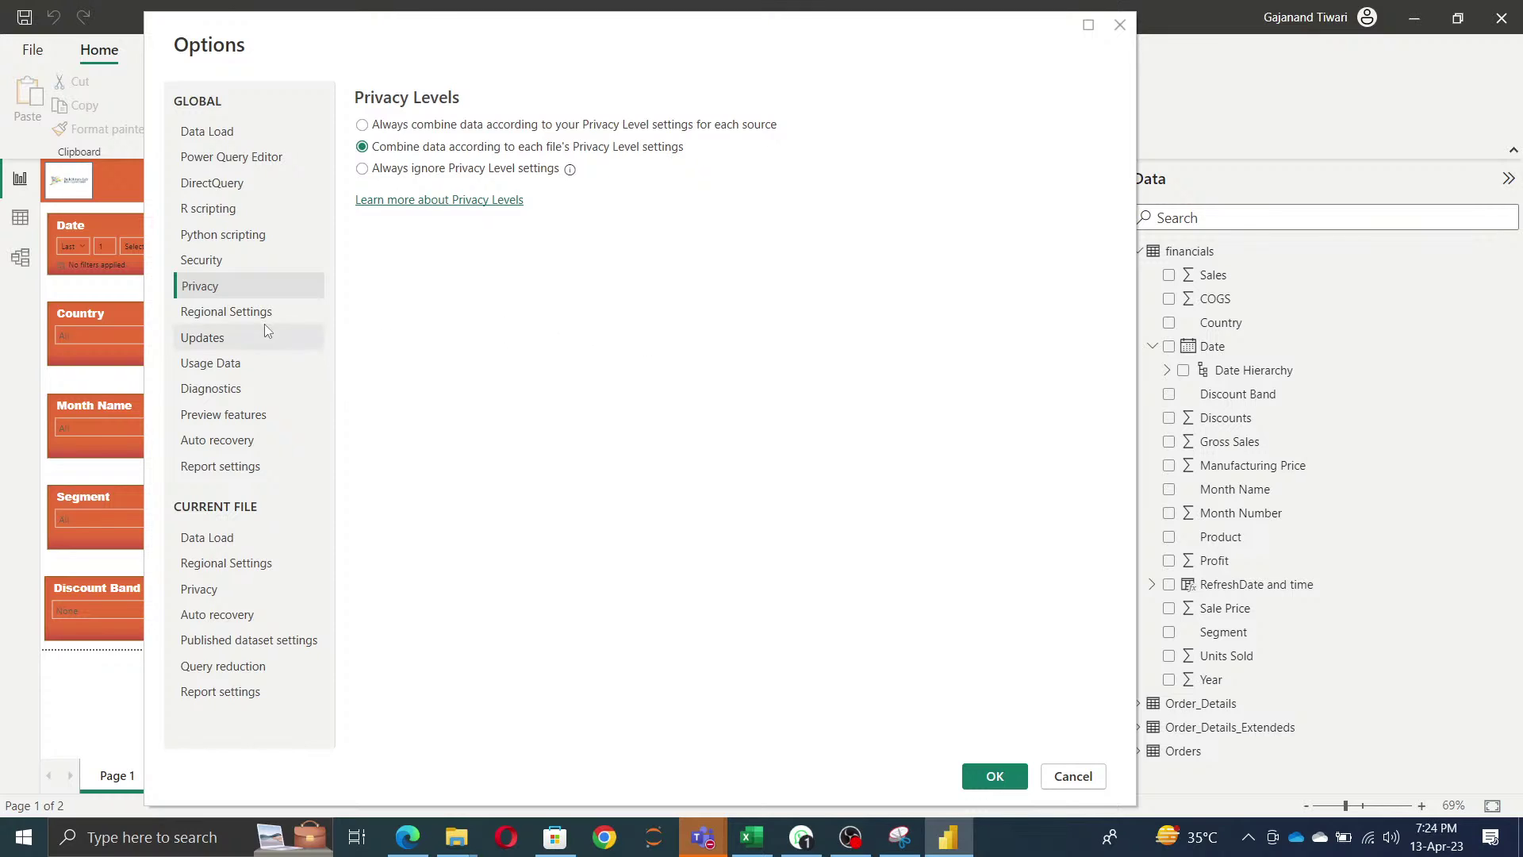
click(246, 316)
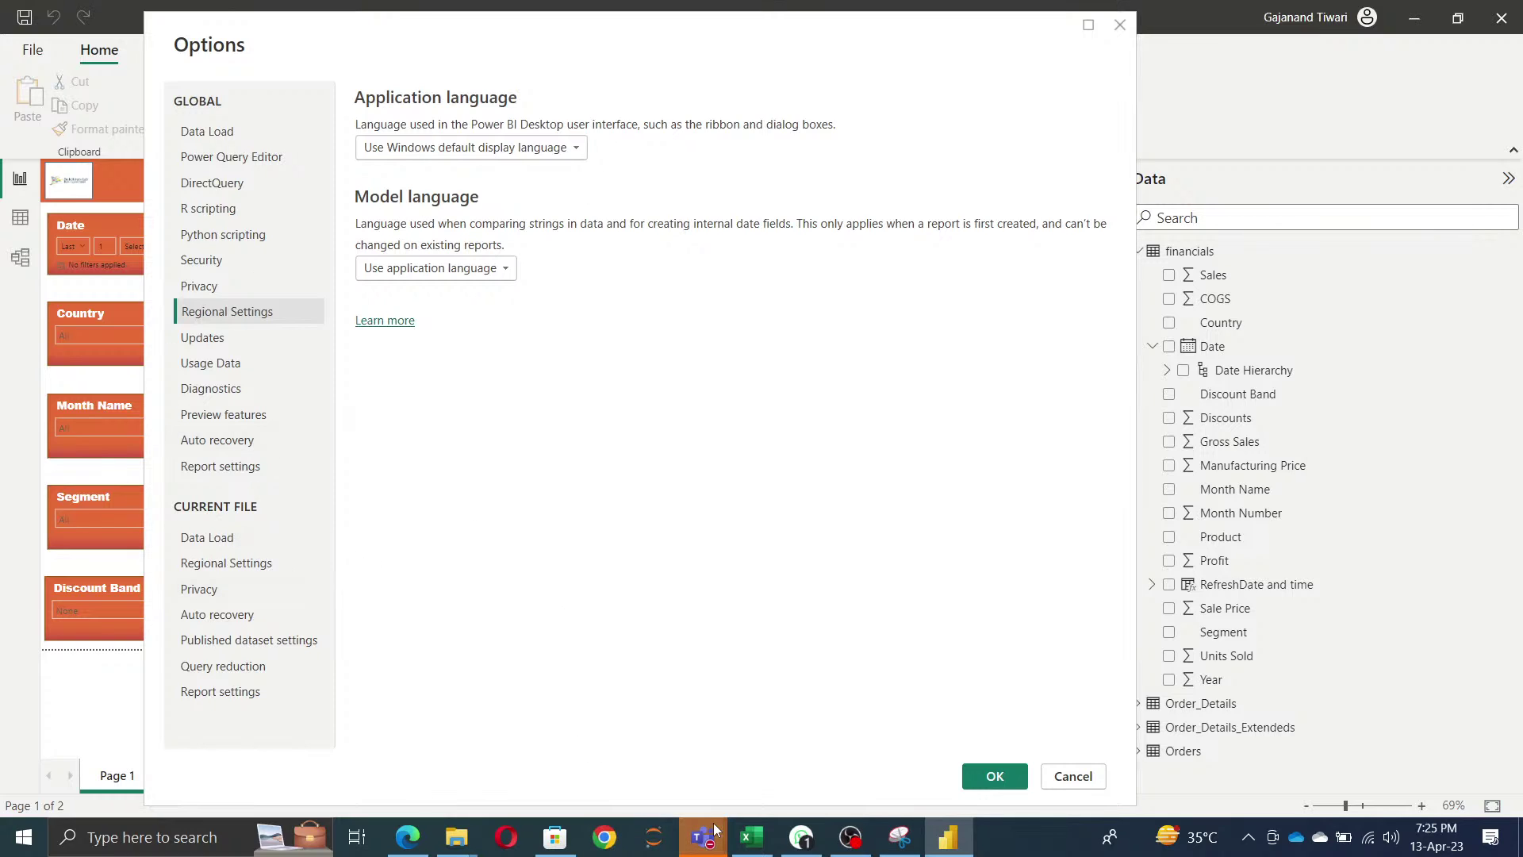
mouse_move(716, 833)
click(793, 733)
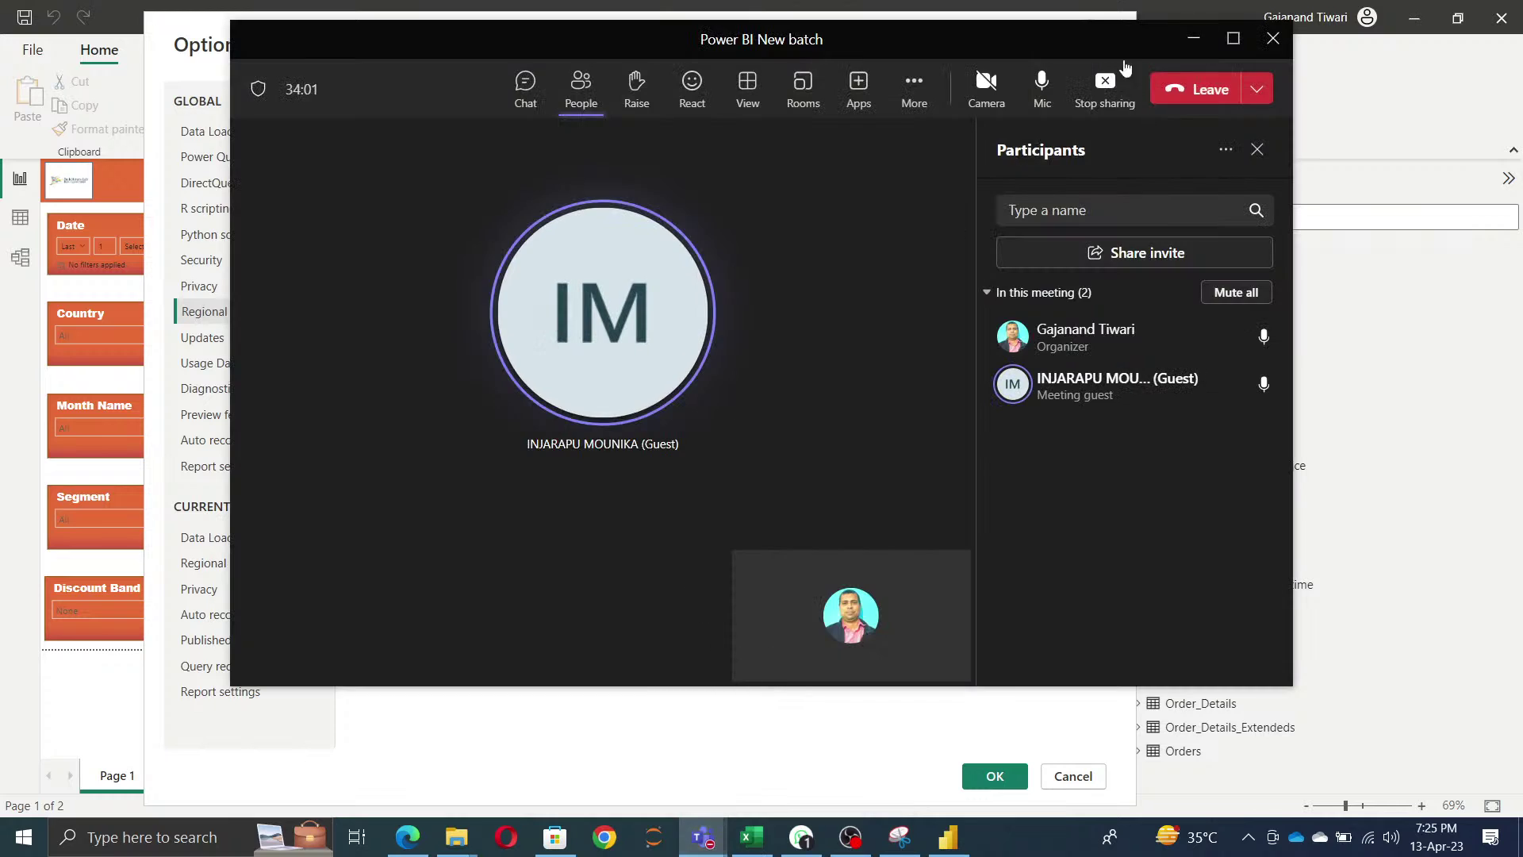
click(1194, 38)
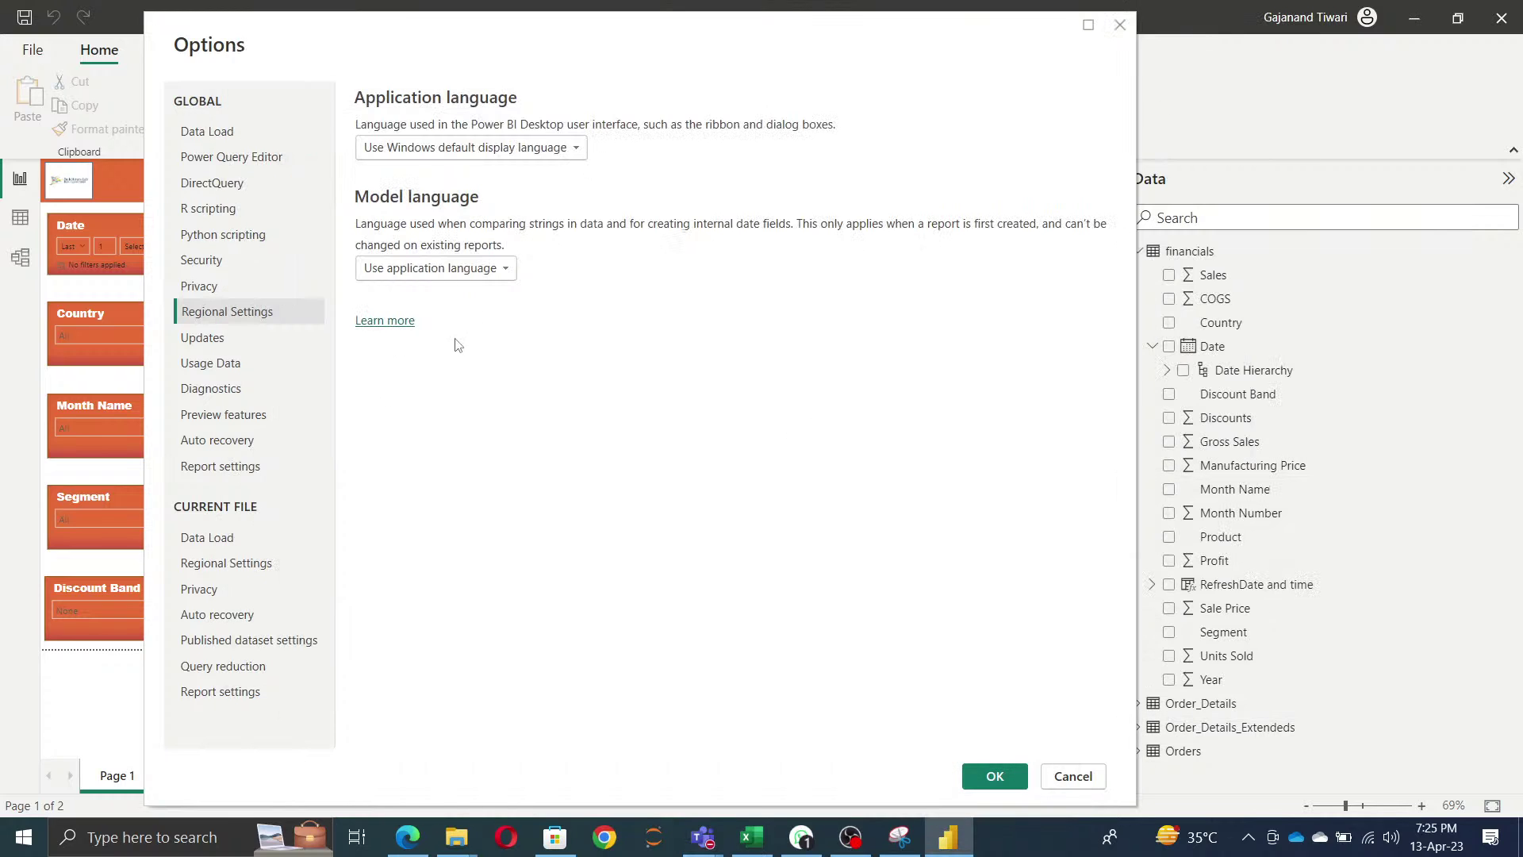
click(214, 338)
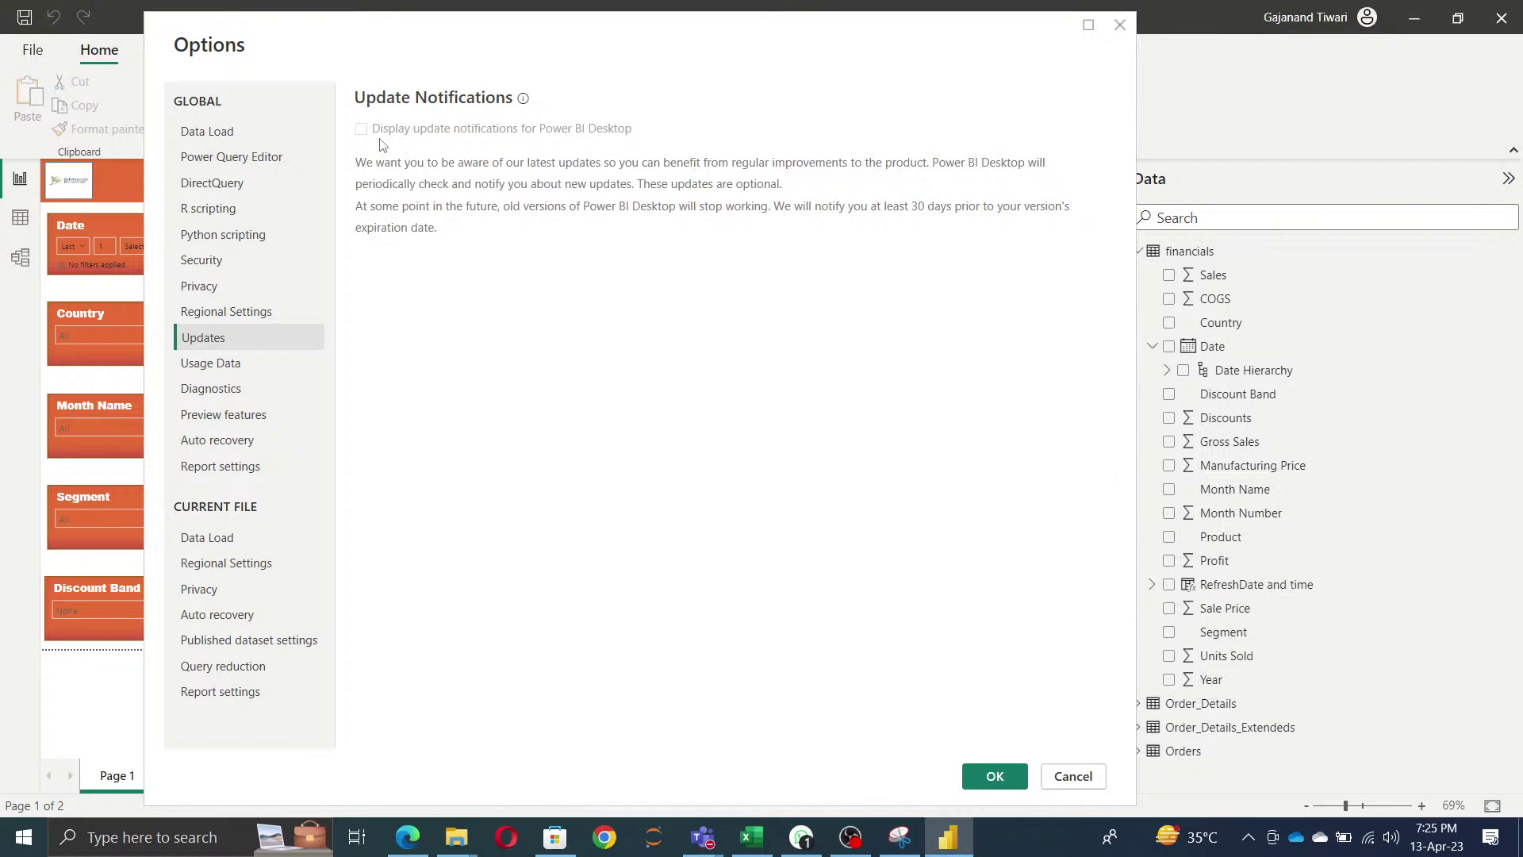
- Turn off Usage Data and enable Diagnostics tracing, then show the Preview features list
click(223, 373)
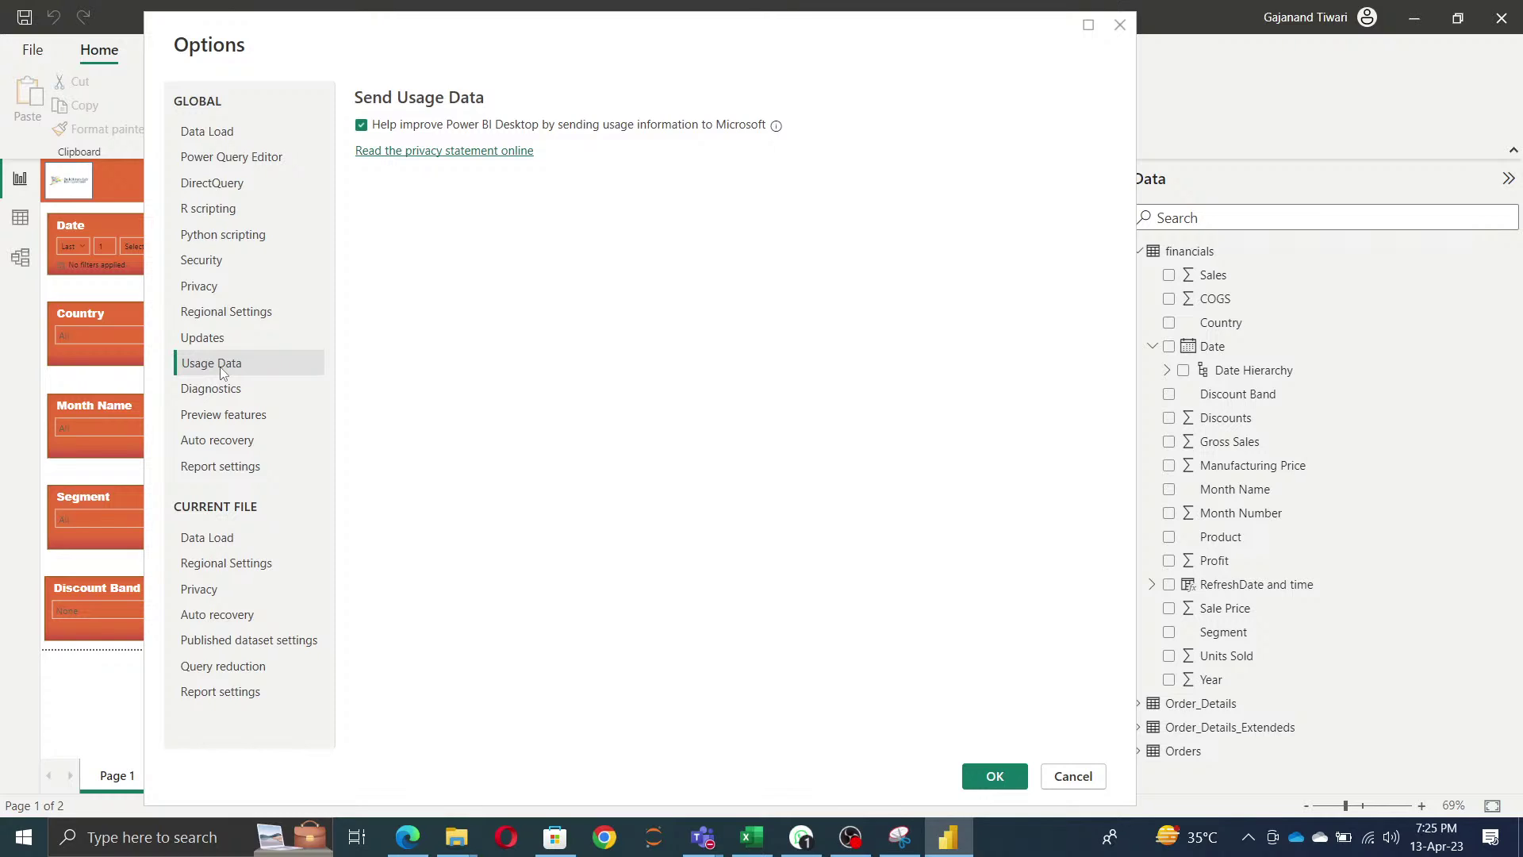
click(361, 125)
click(217, 394)
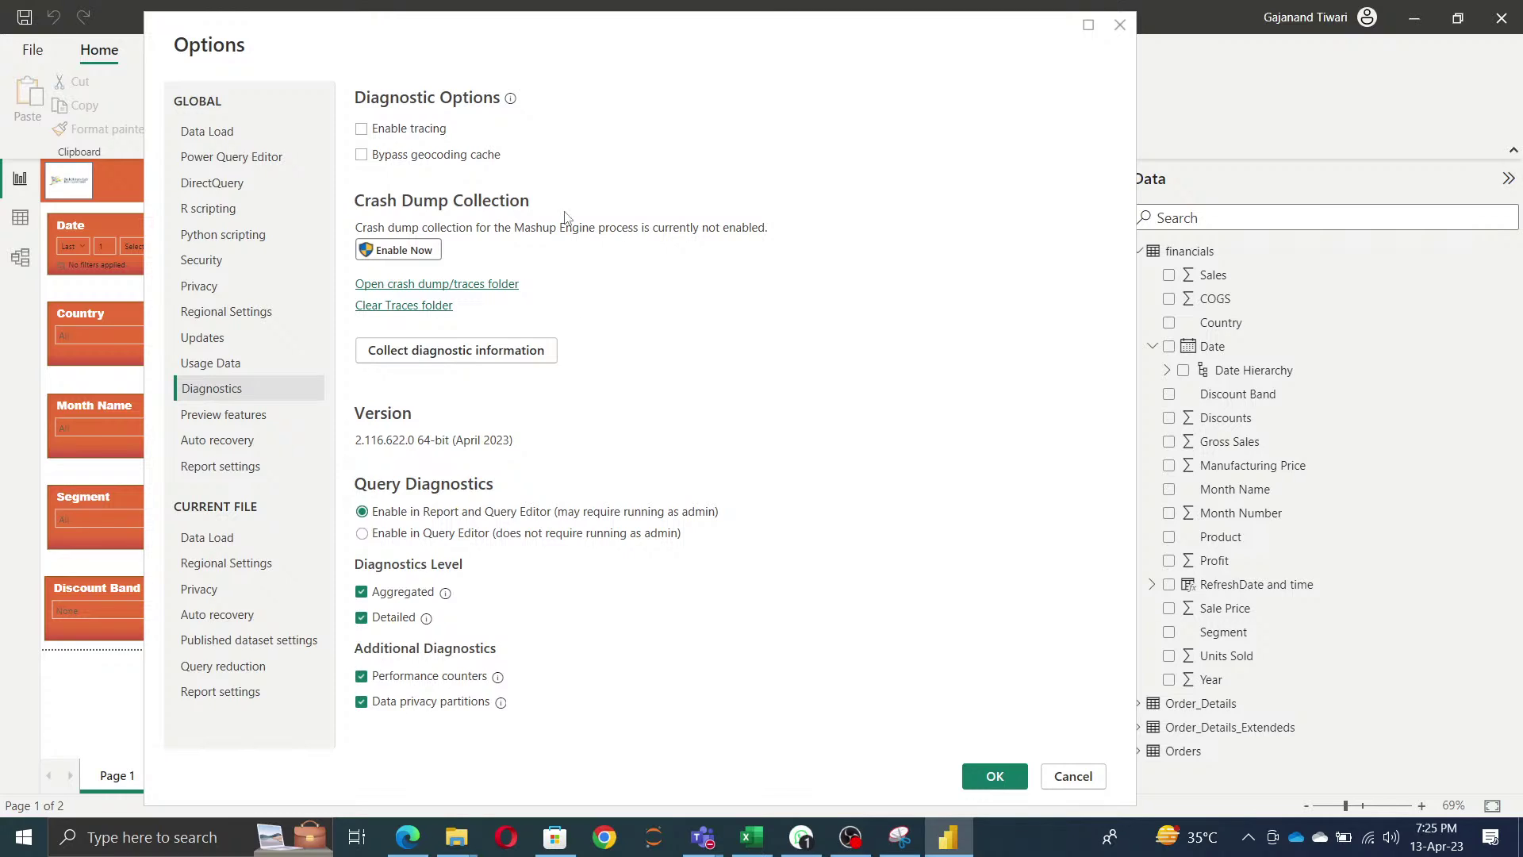
click(362, 131)
click(224, 420)
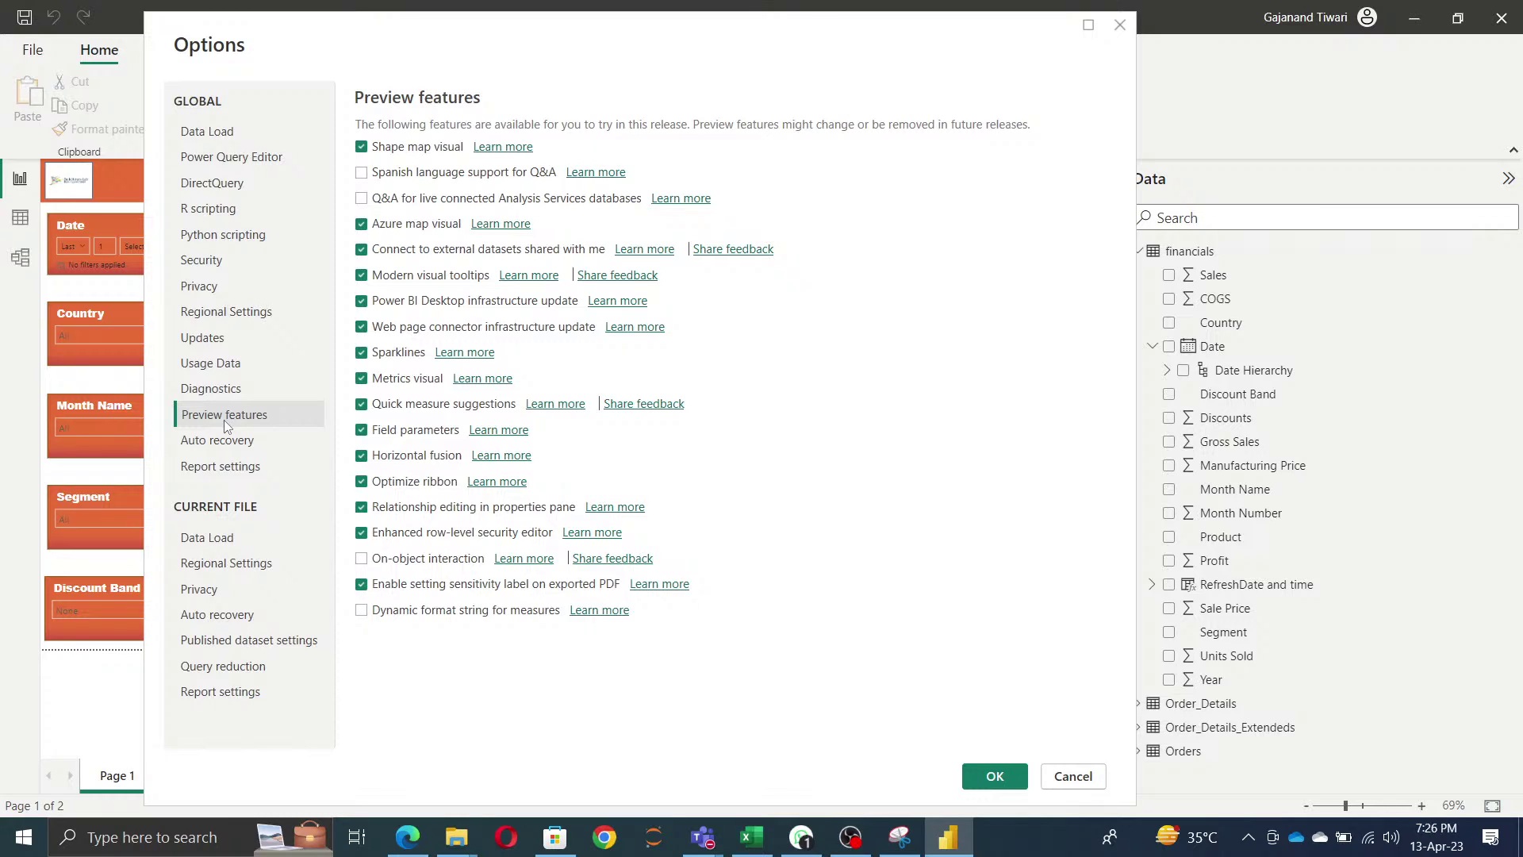
- Enable the On-object interaction and Dynamic format string for measures preview features
click(364, 562)
click(364, 613)
drag(920, 53, 798, 54)
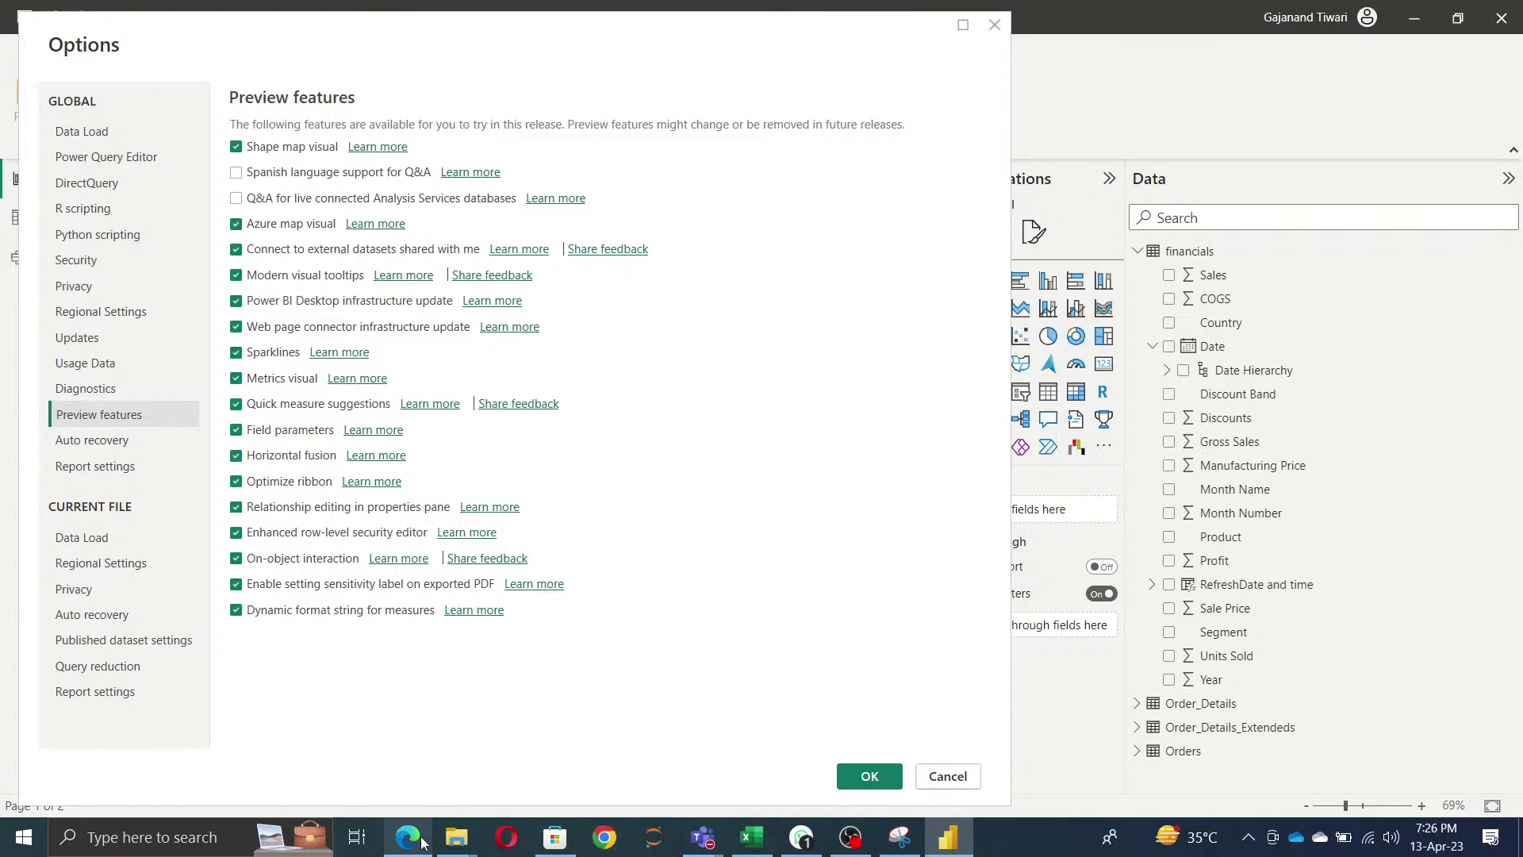
- Glance at the live stream page in Edge, then return to Power BI's Options dialog
mouse_move(407, 836)
click(434, 762)
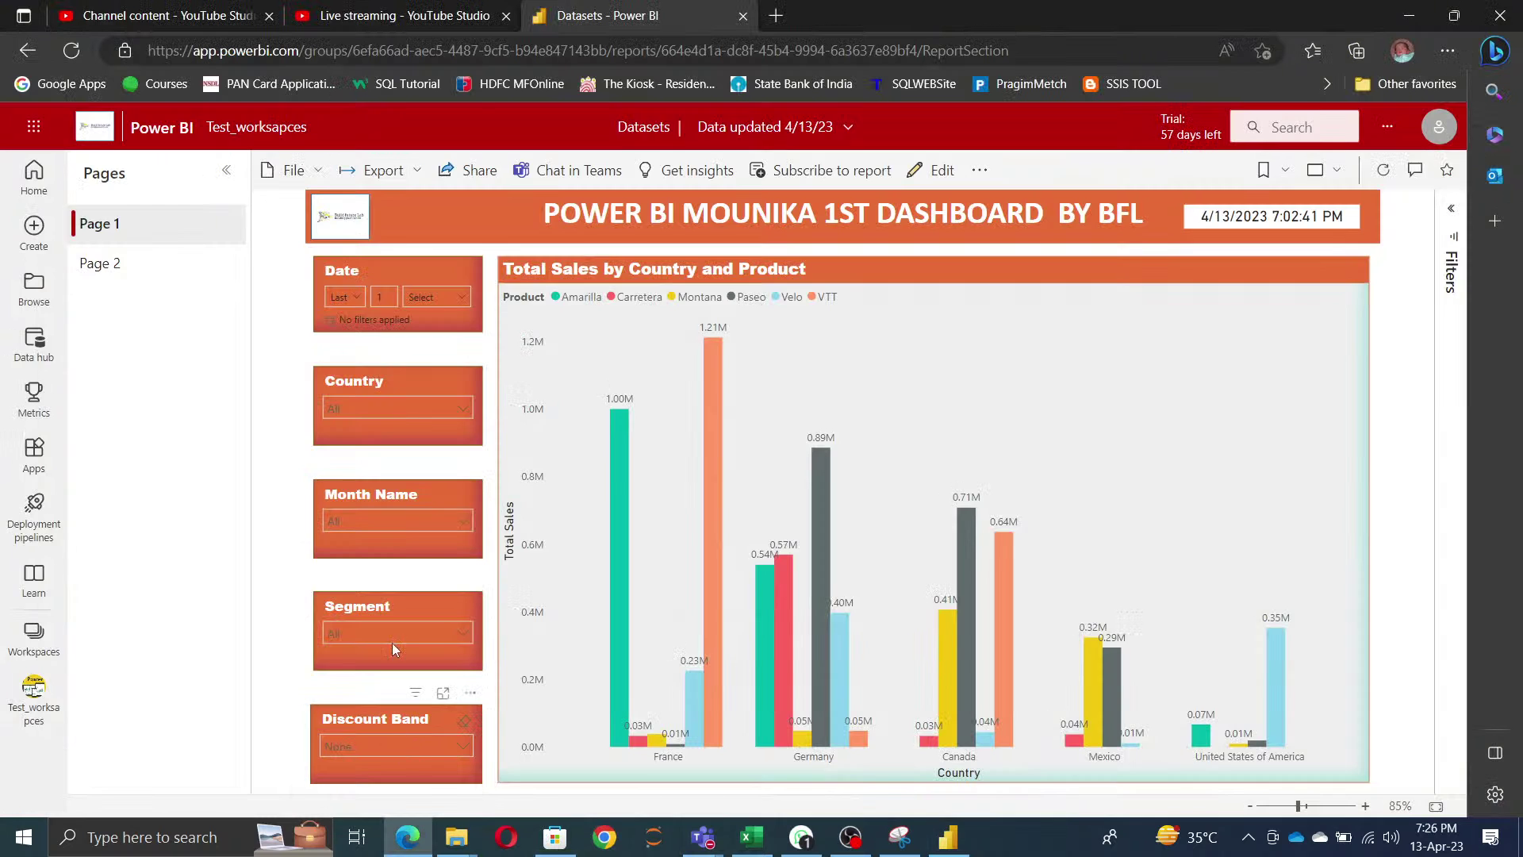
click(433, 19)
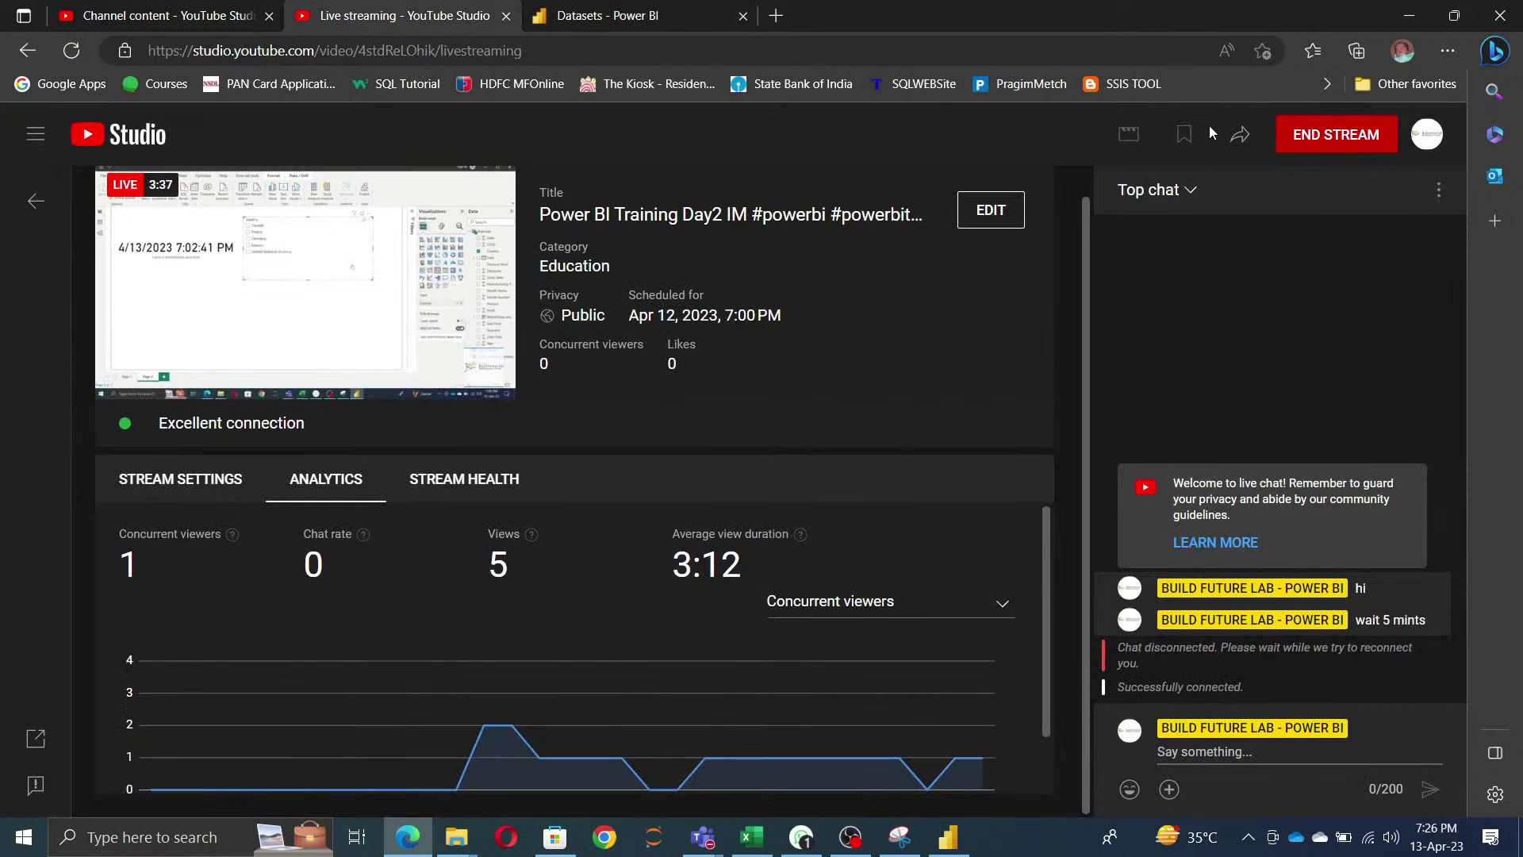
click(1411, 18)
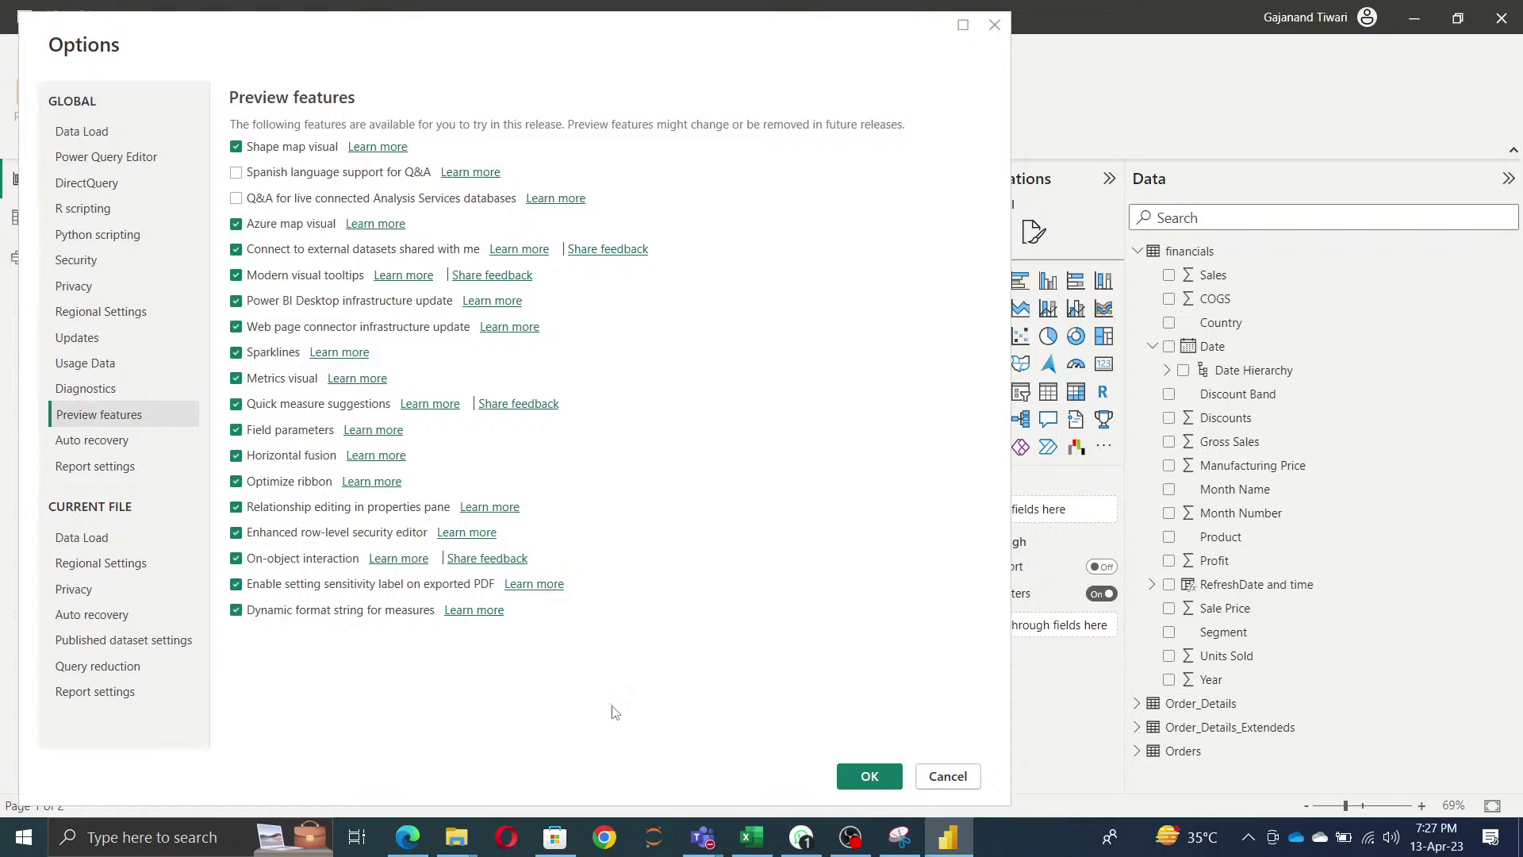
- Apply the preview feature changes, acknowledge the restart notice, and save the report
click(868, 777)
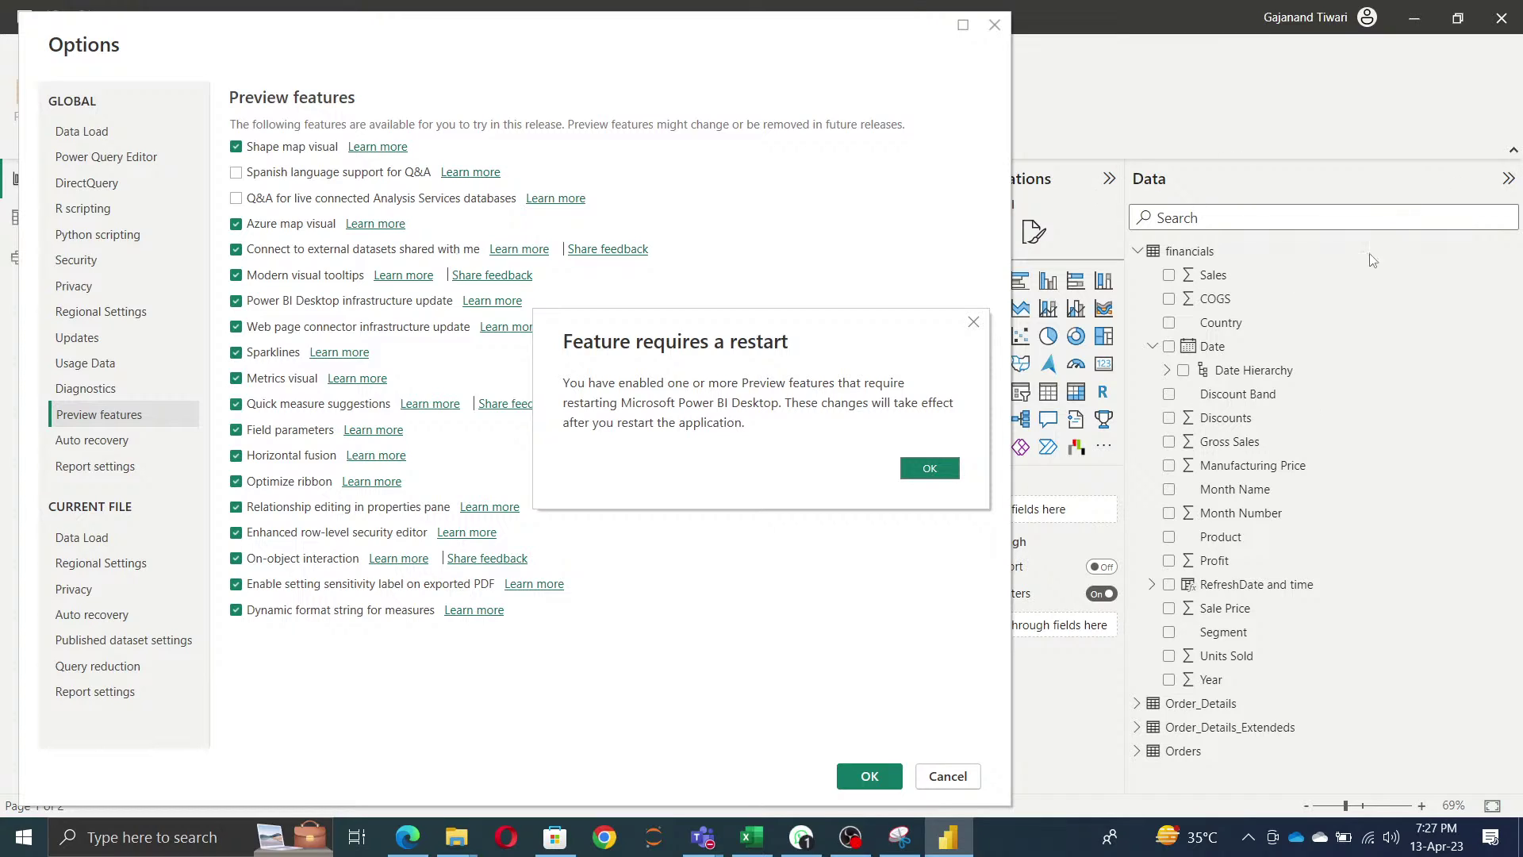
click(941, 472)
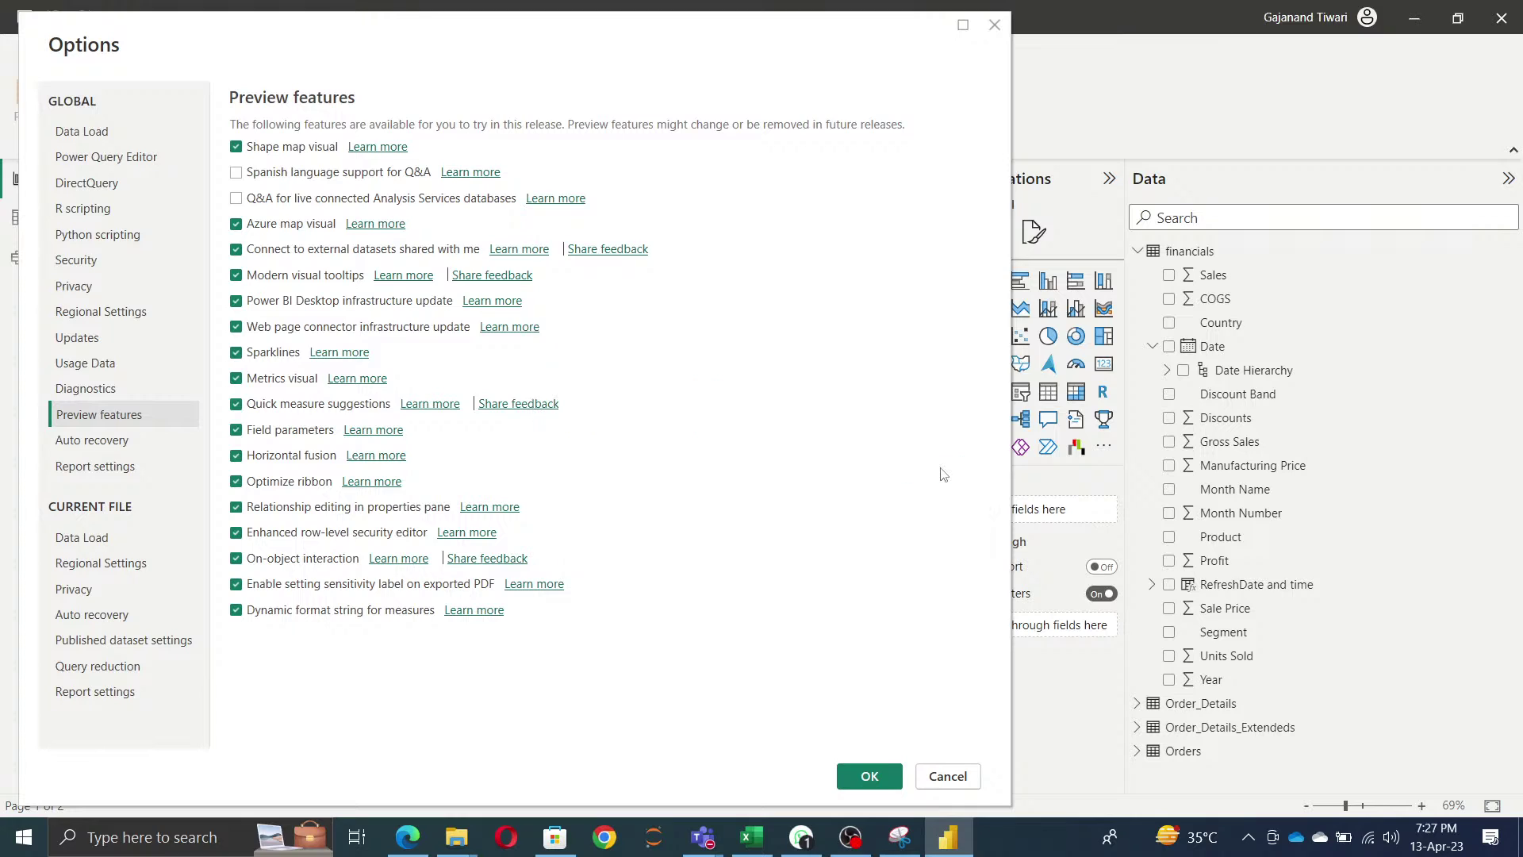
click(24, 16)
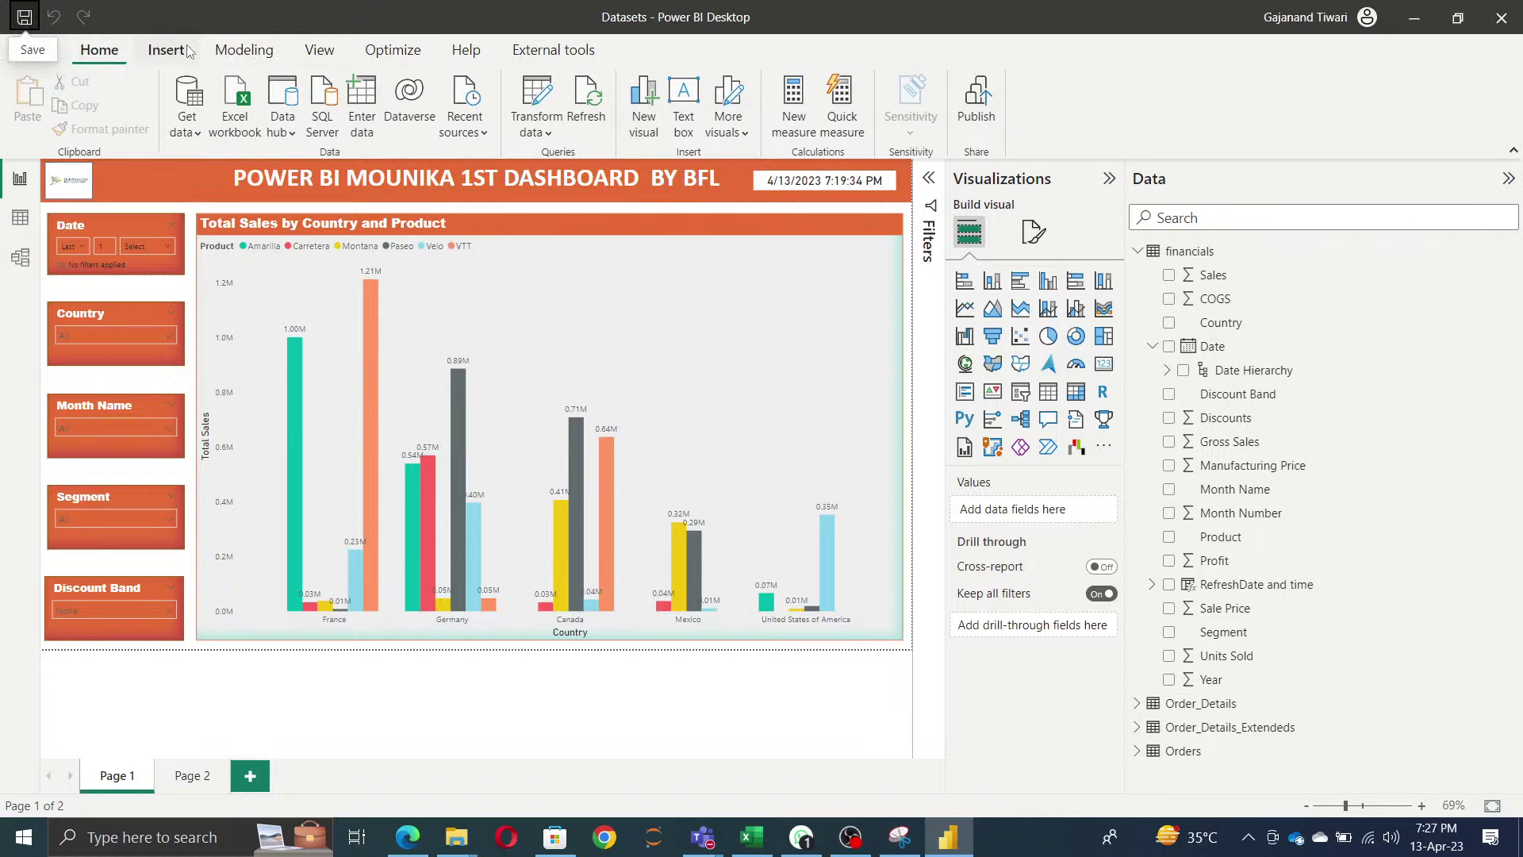
- Show the Bookmarks, Sync slicers and Performance analyzer panes from the View tab
click(318, 51)
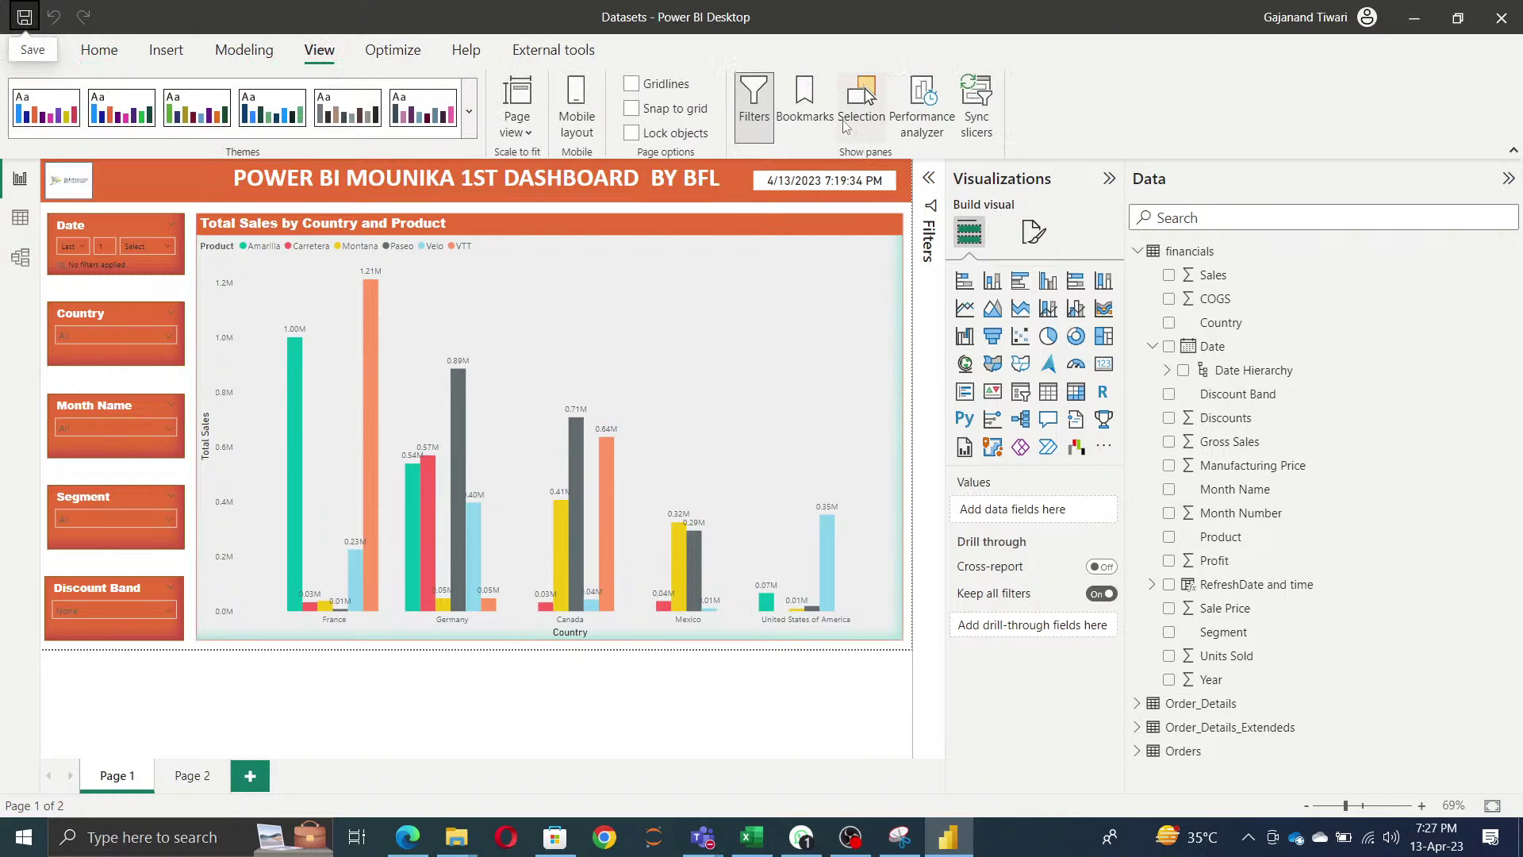
click(804, 99)
click(976, 111)
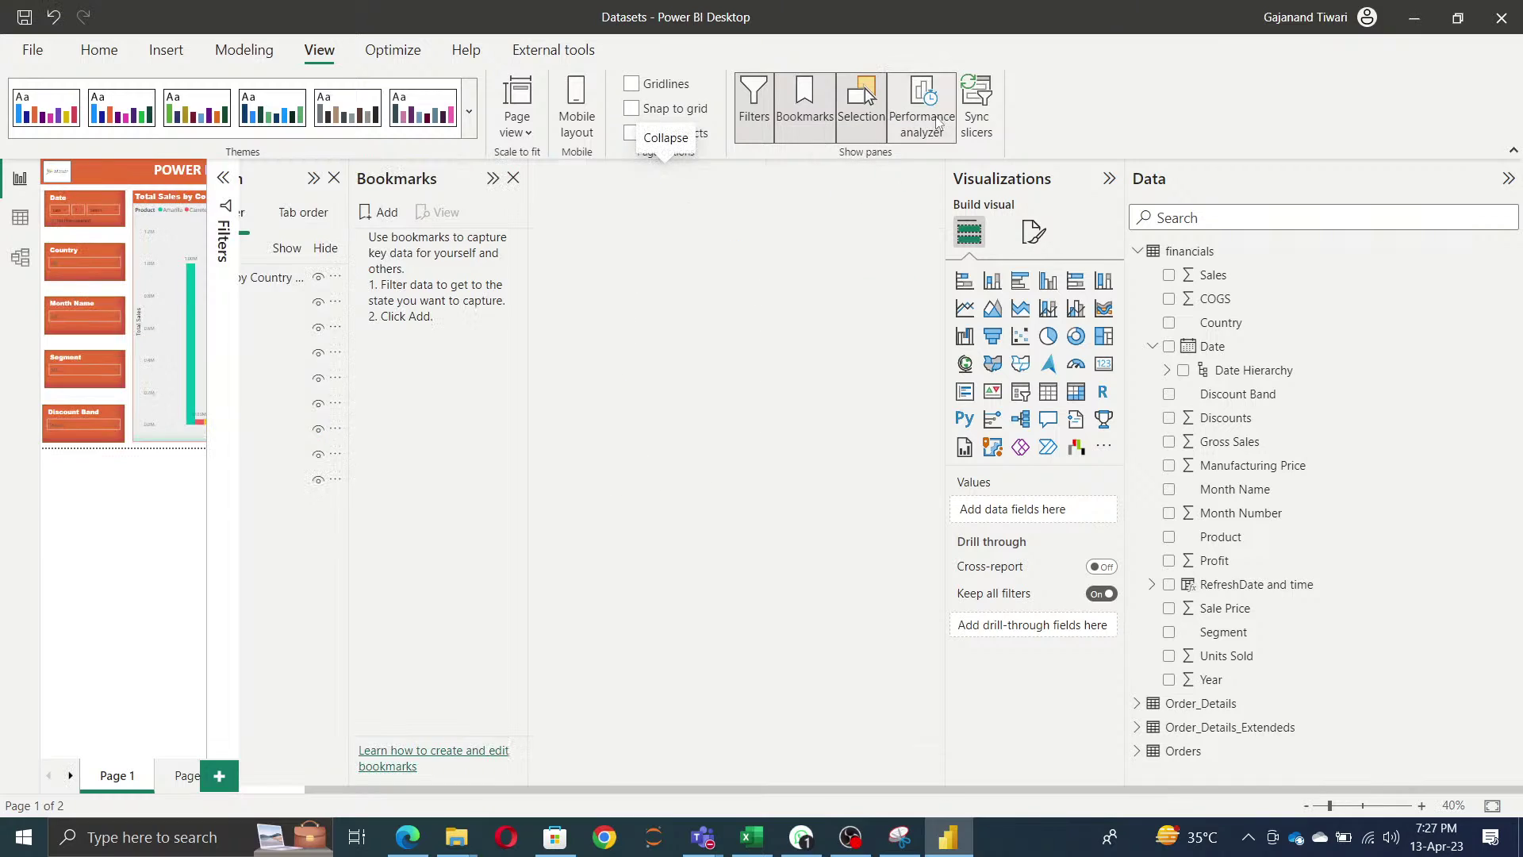
click(921, 111)
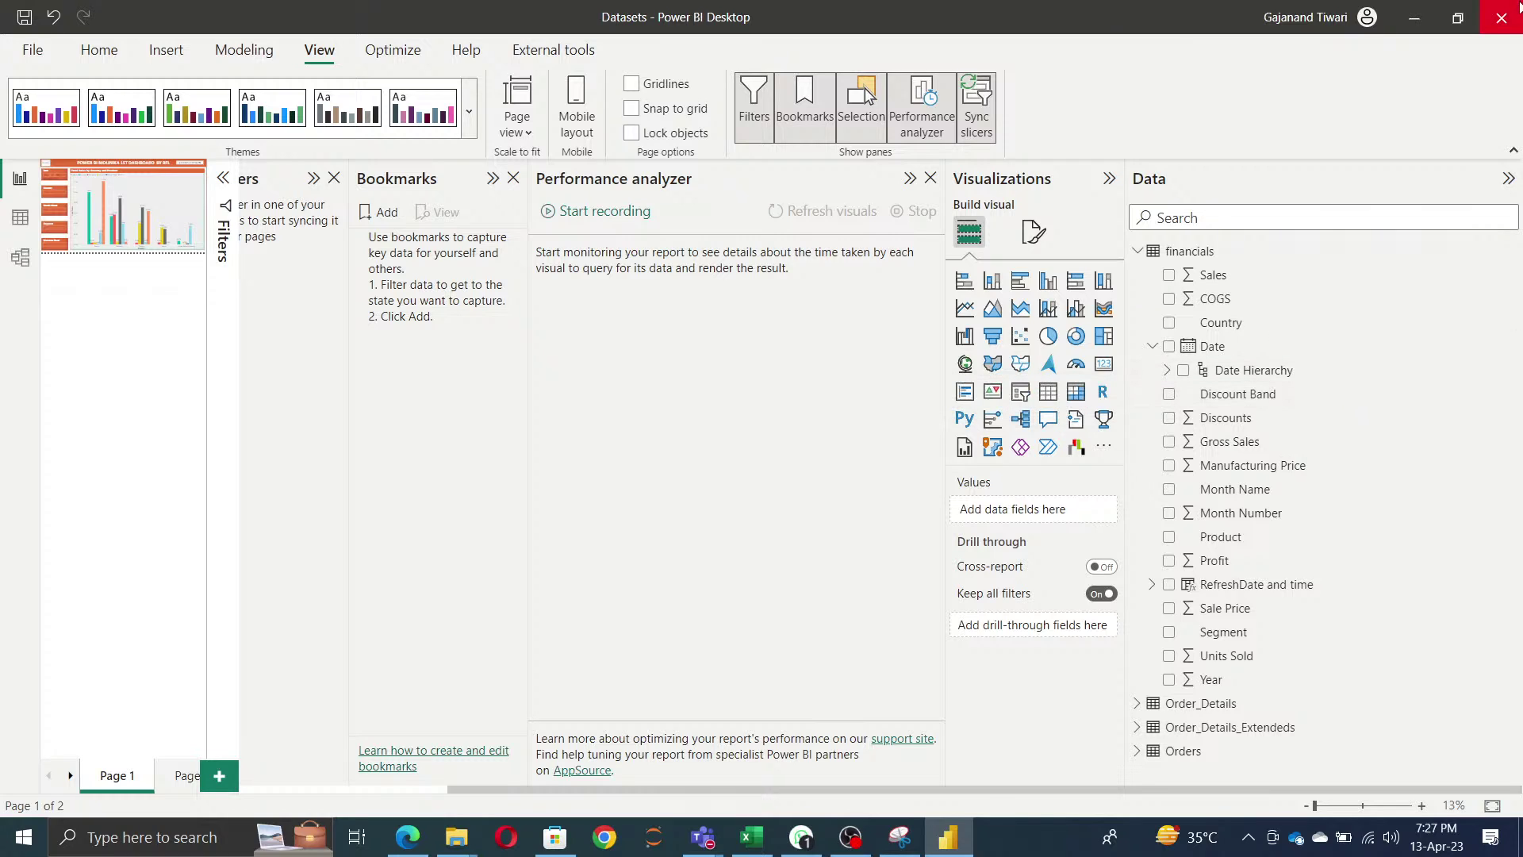
- Close Power BI Desktop saving the changes, and refresh the desktop
click(1500, 28)
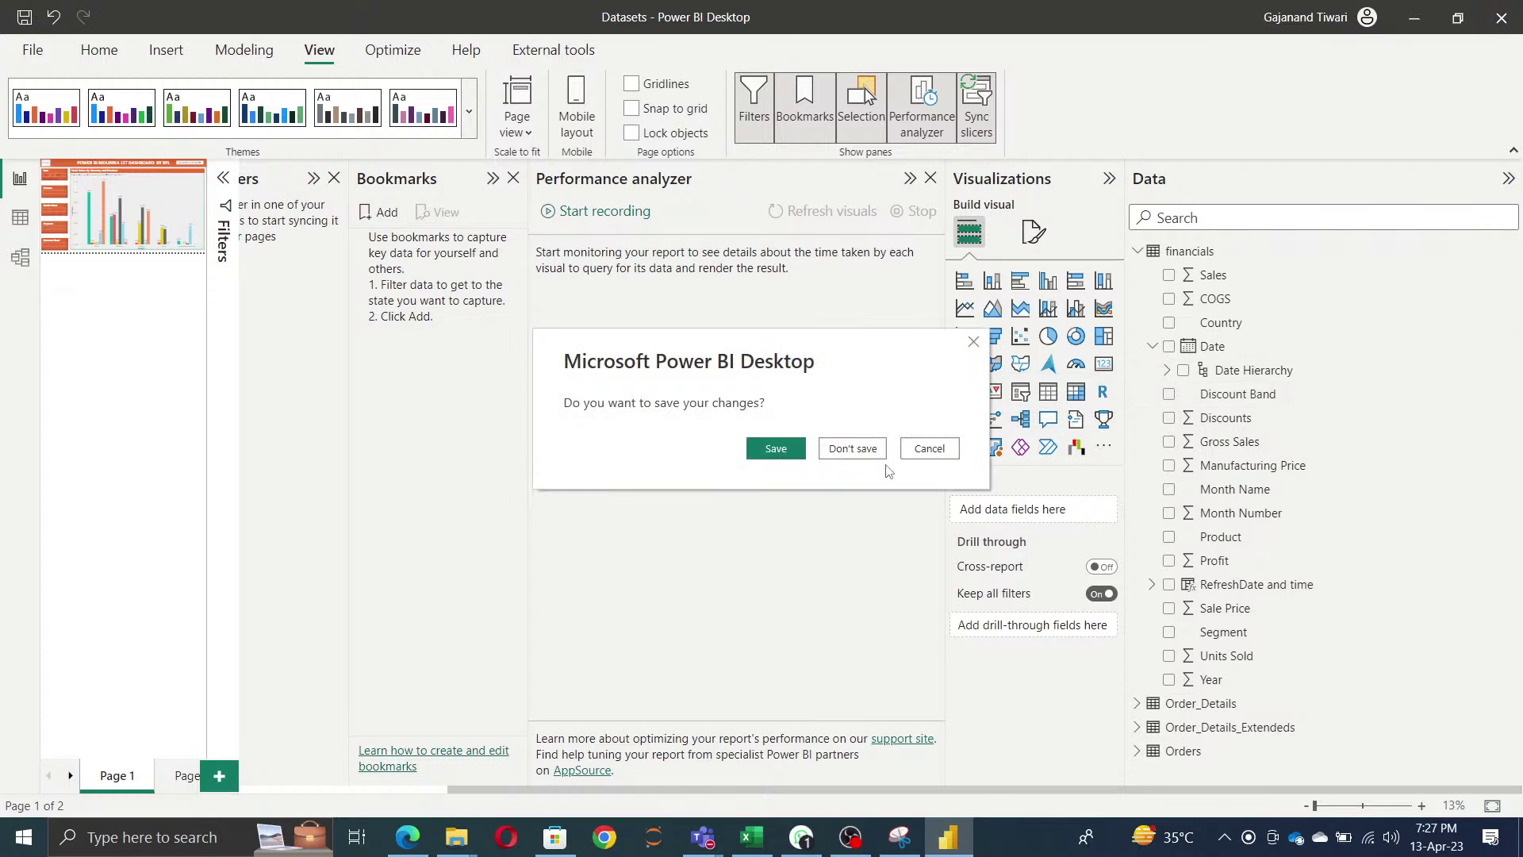
click(777, 456)
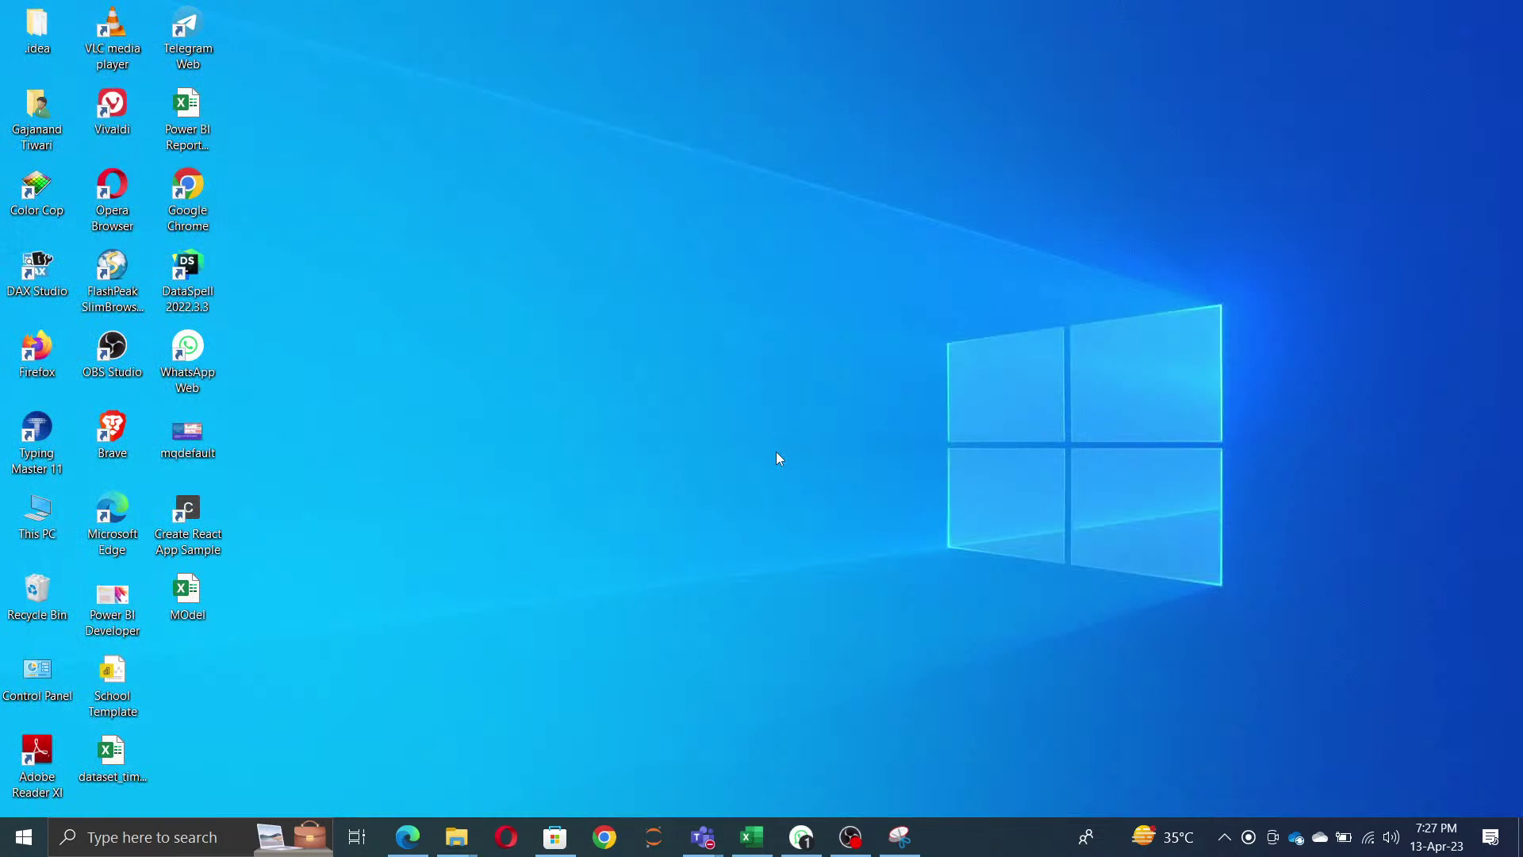
right_click(737, 339)
click(781, 392)
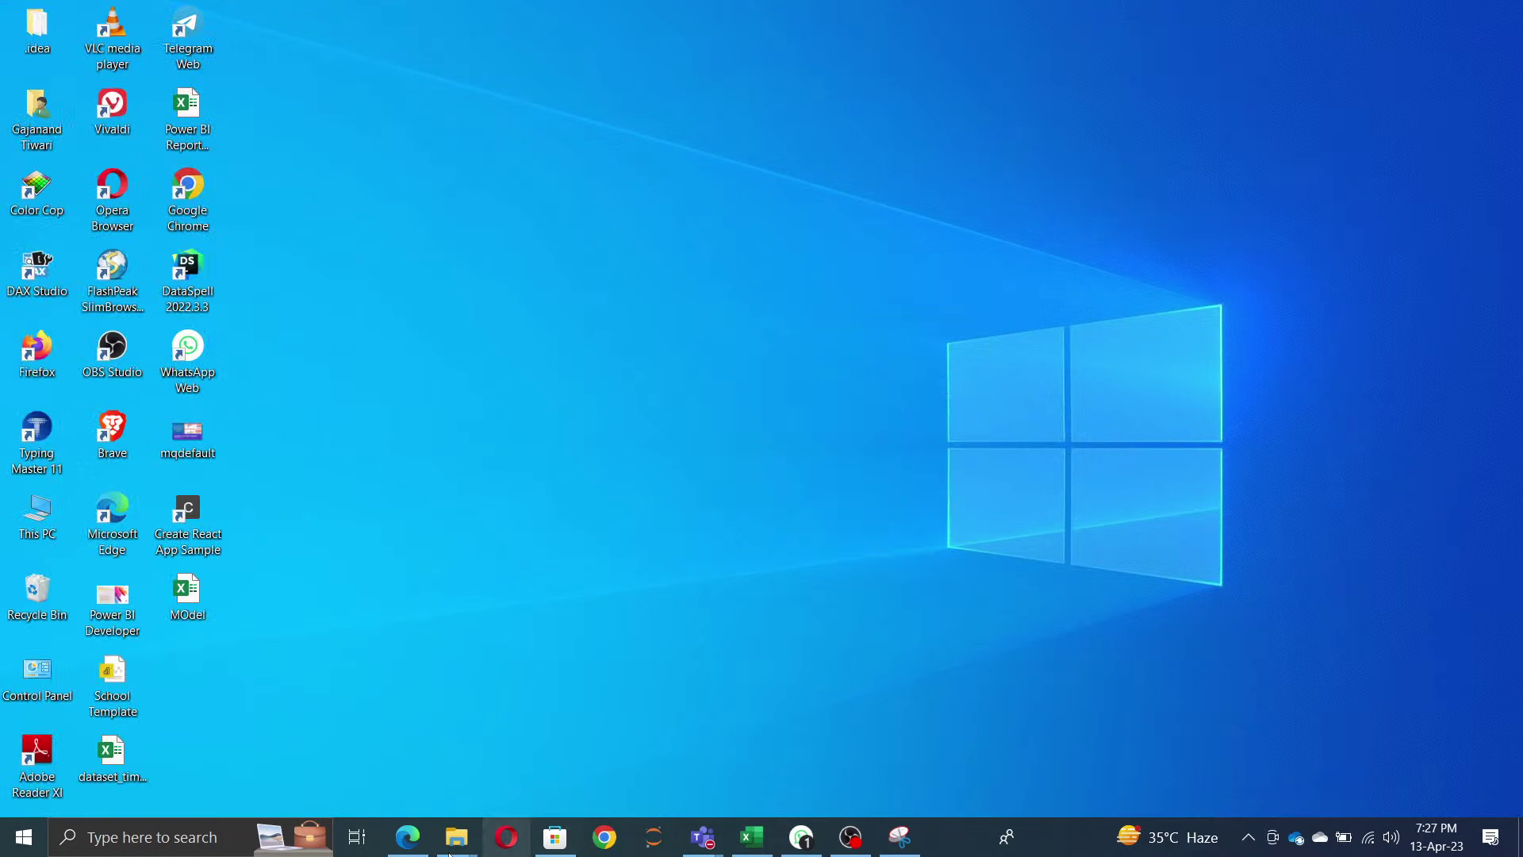
- Open the newer Datasets .pbix from the candidate's folder in Candidate_Folders and minimize Explorer
mouse_move(457, 836)
click(517, 778)
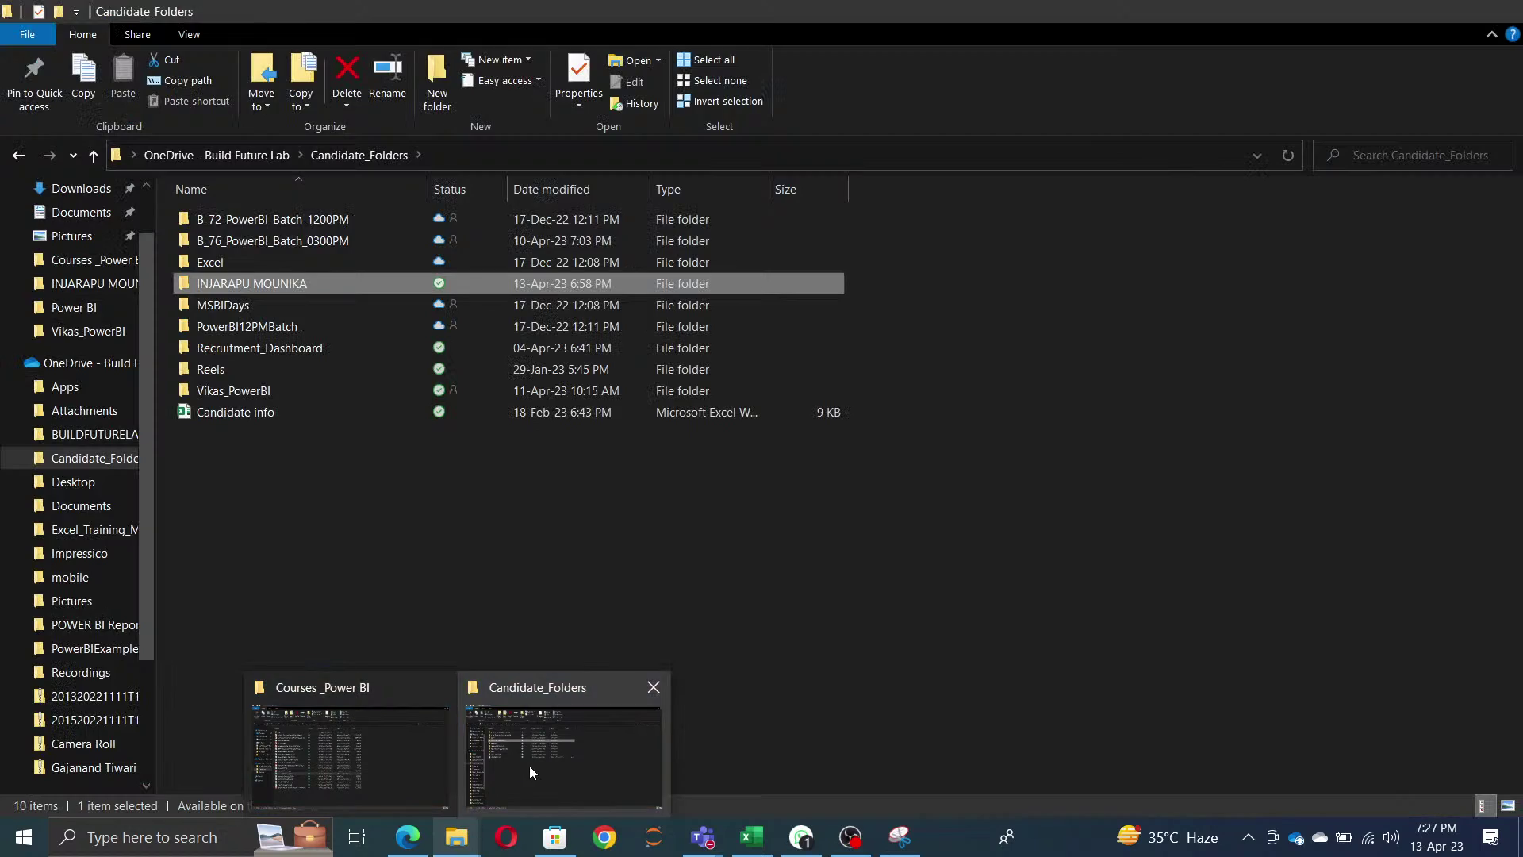
double_click(269, 287)
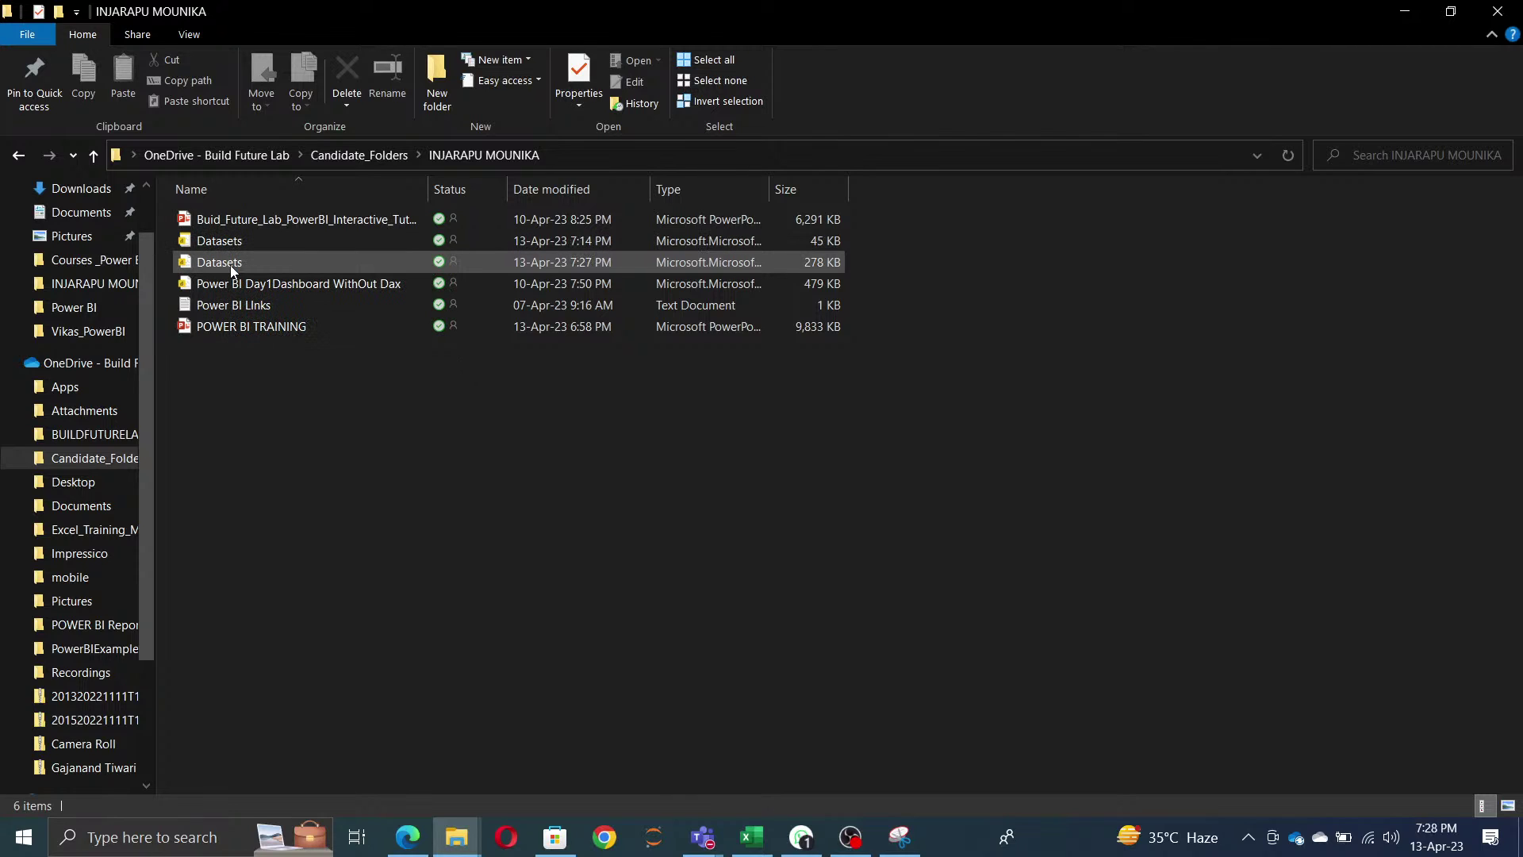
double_click(230, 265)
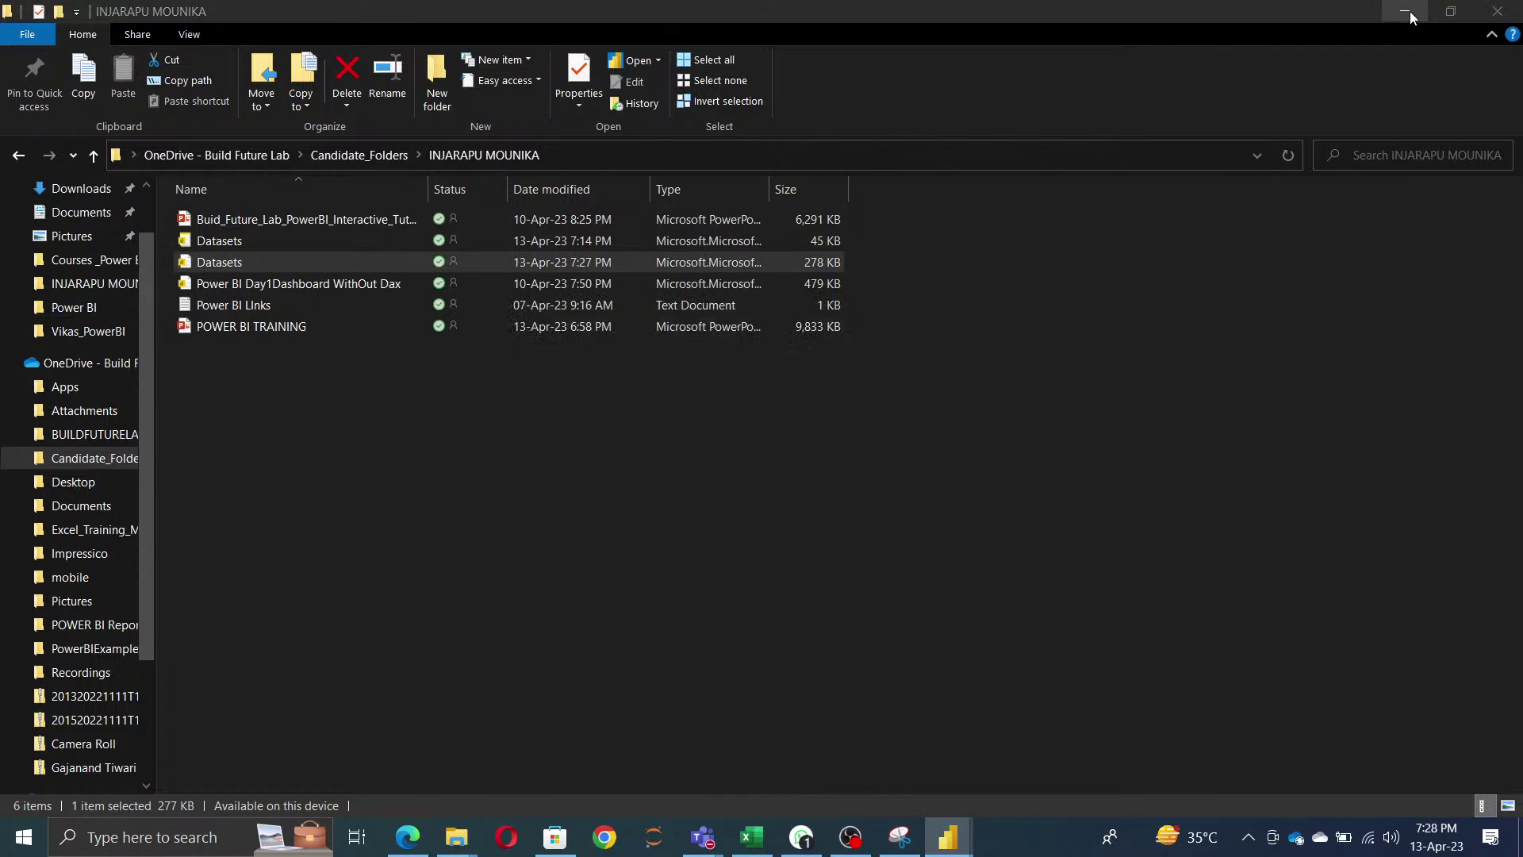
click(1410, 12)
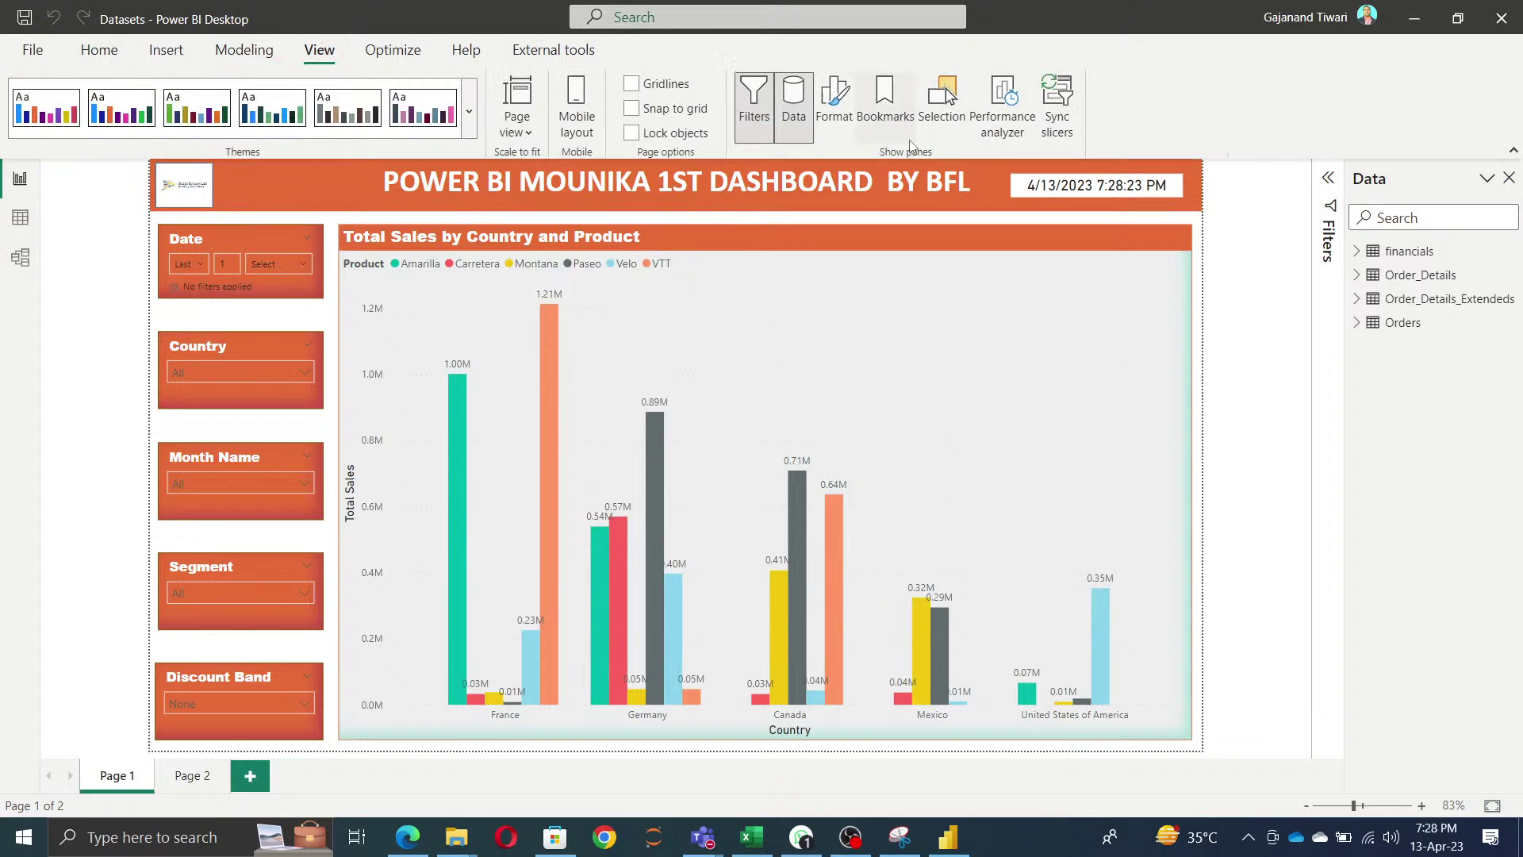
- Toggle the Format, Bookmarks, Selection, Performance analyzer and Sync slicers panes on the View tab
click(834, 99)
click(884, 99)
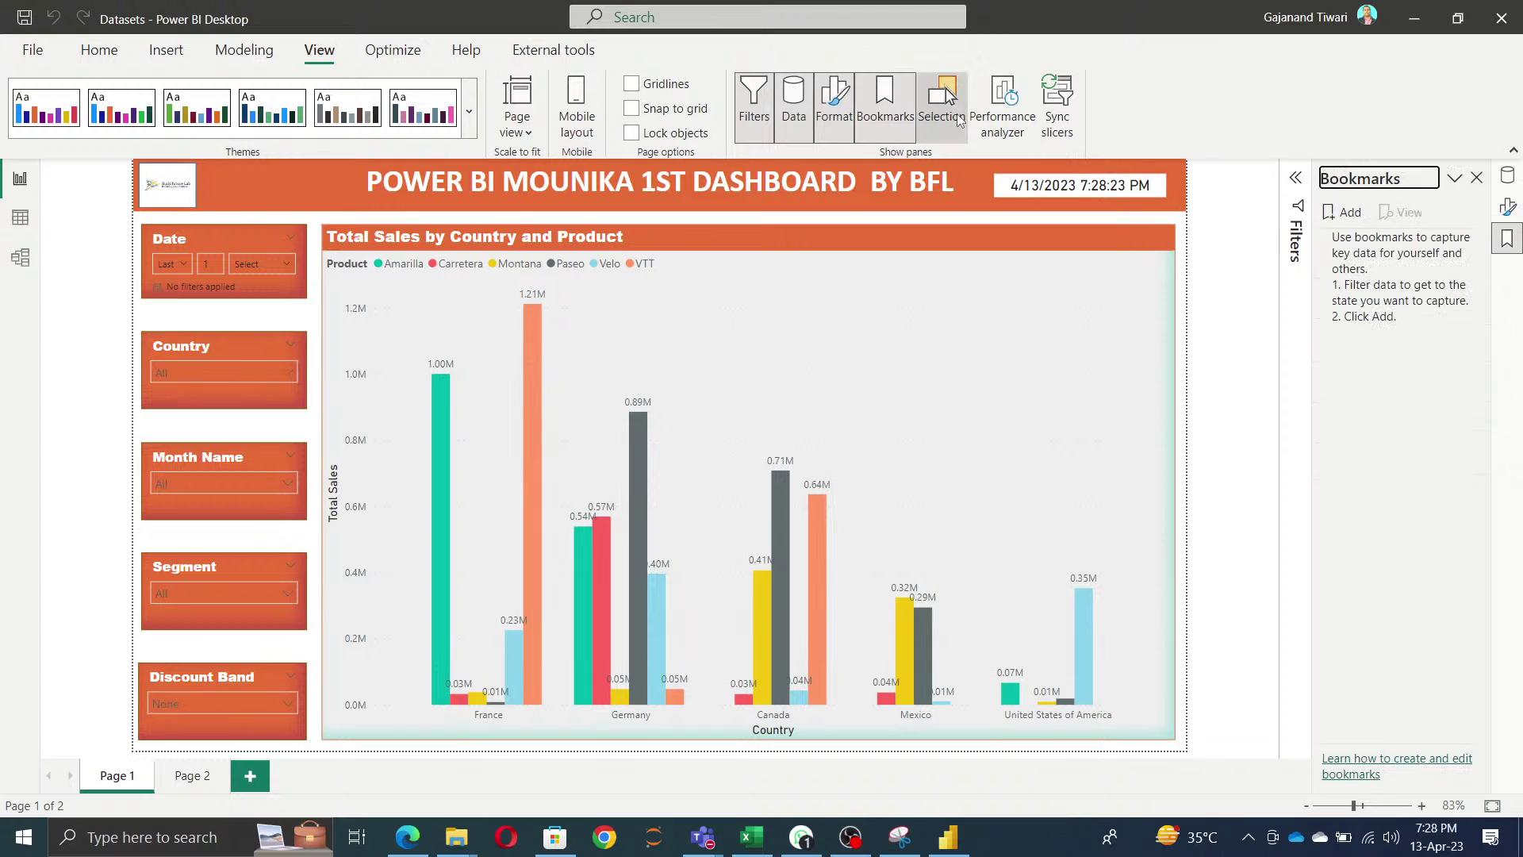
click(942, 103)
click(1002, 104)
click(1058, 107)
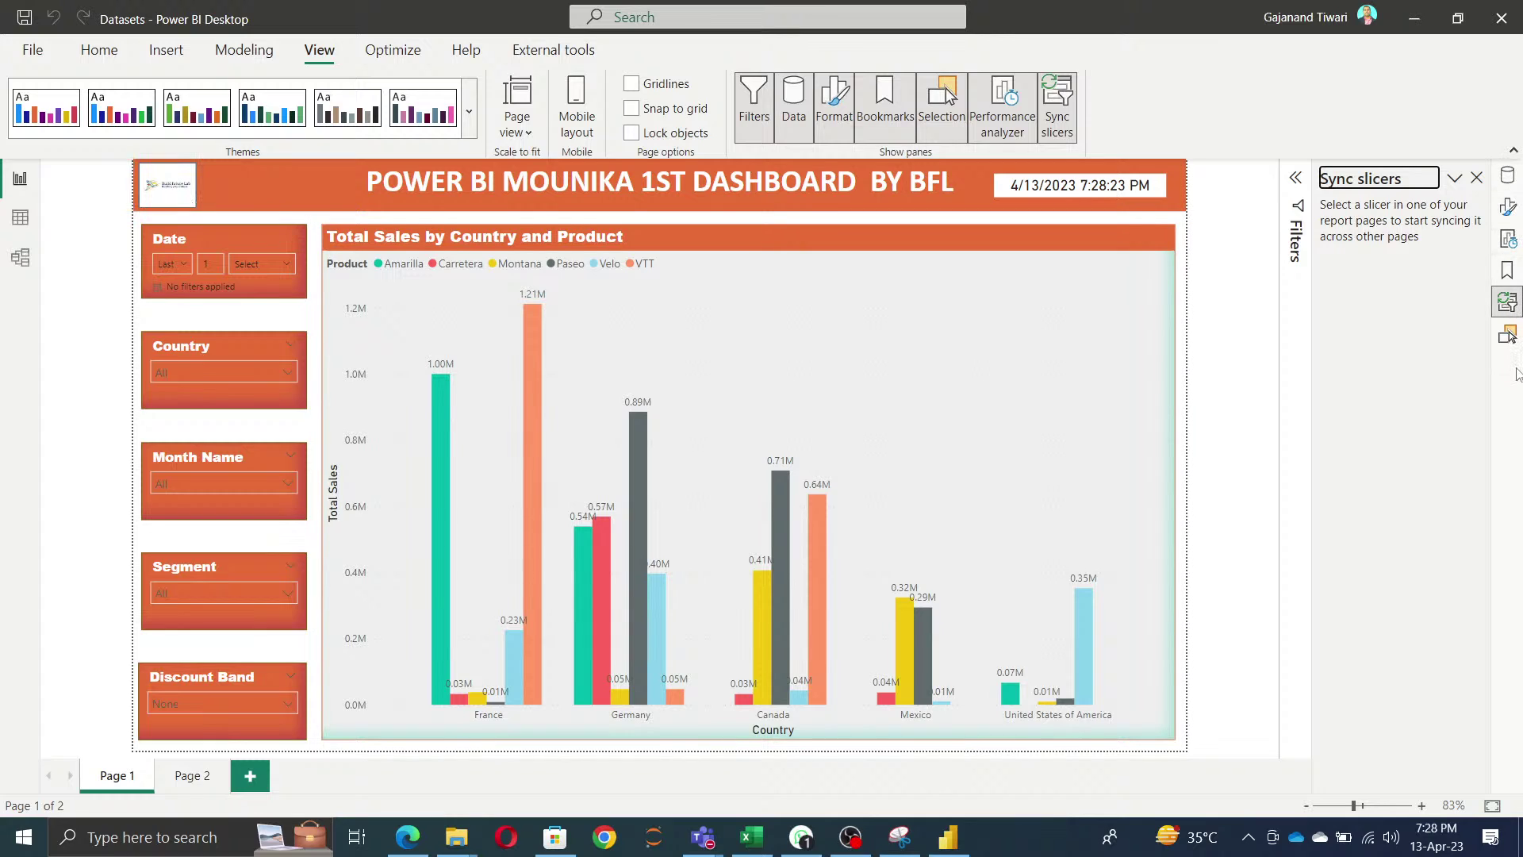
- Cycle the right pane through Data, Format, Bookmarks, Sync slicers and Selection, ending on Performance analyzer
click(1505, 180)
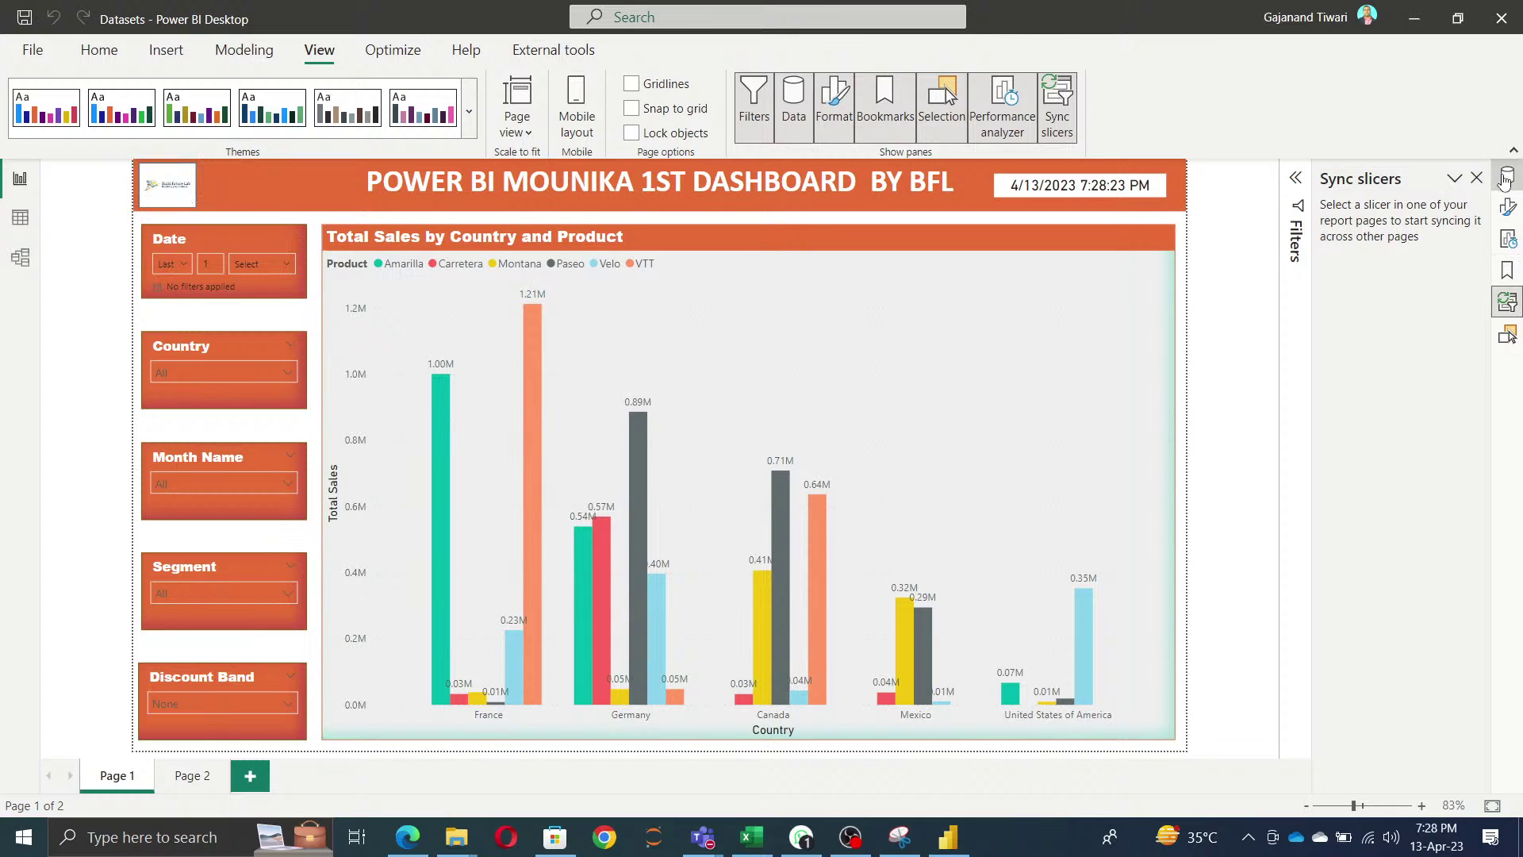
click(1507, 207)
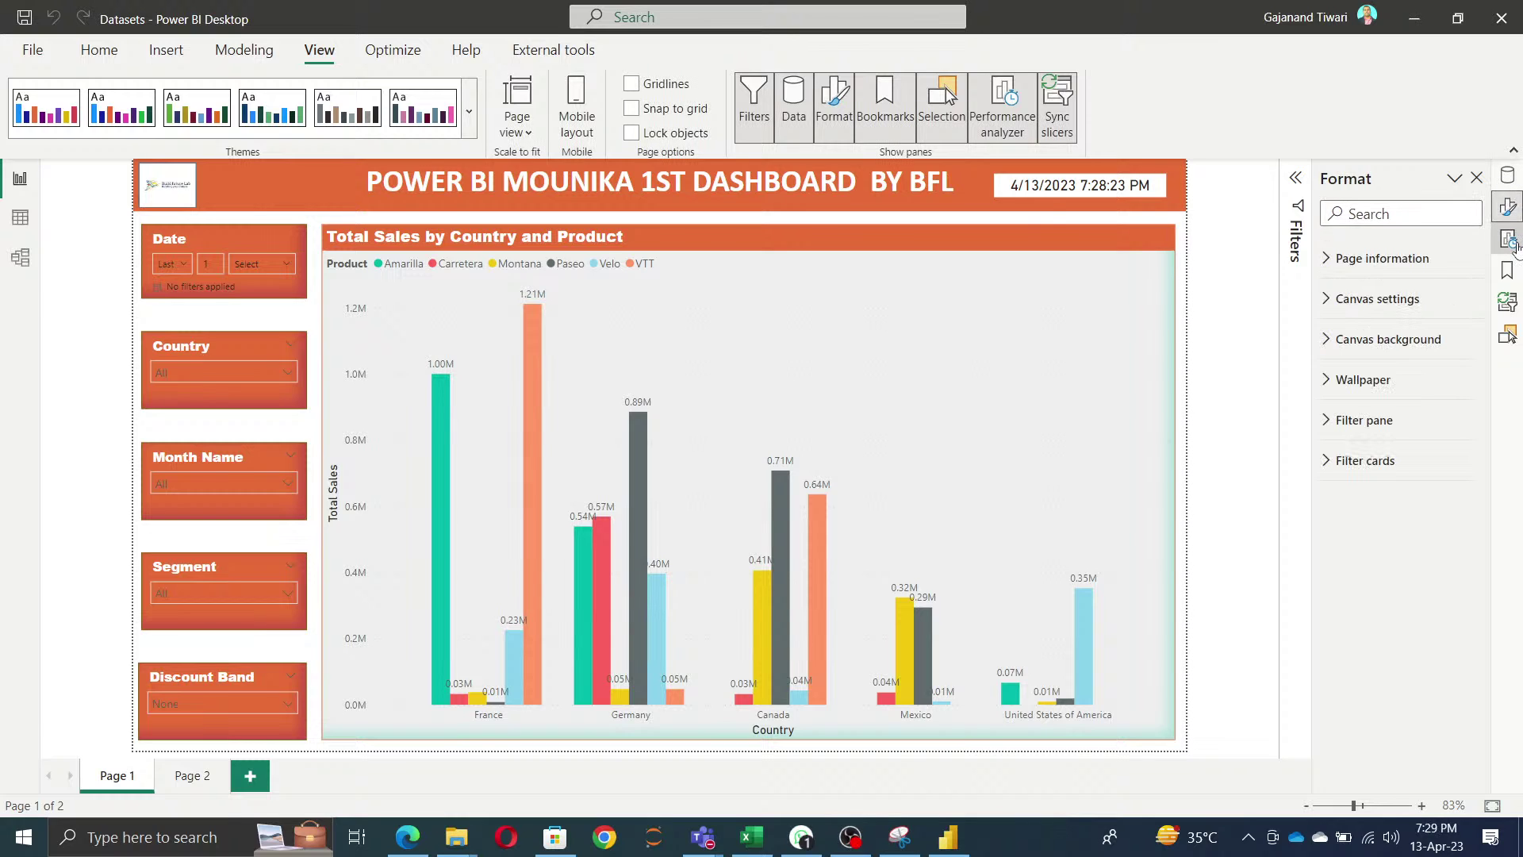
click(1507, 238)
click(1507, 273)
click(1507, 302)
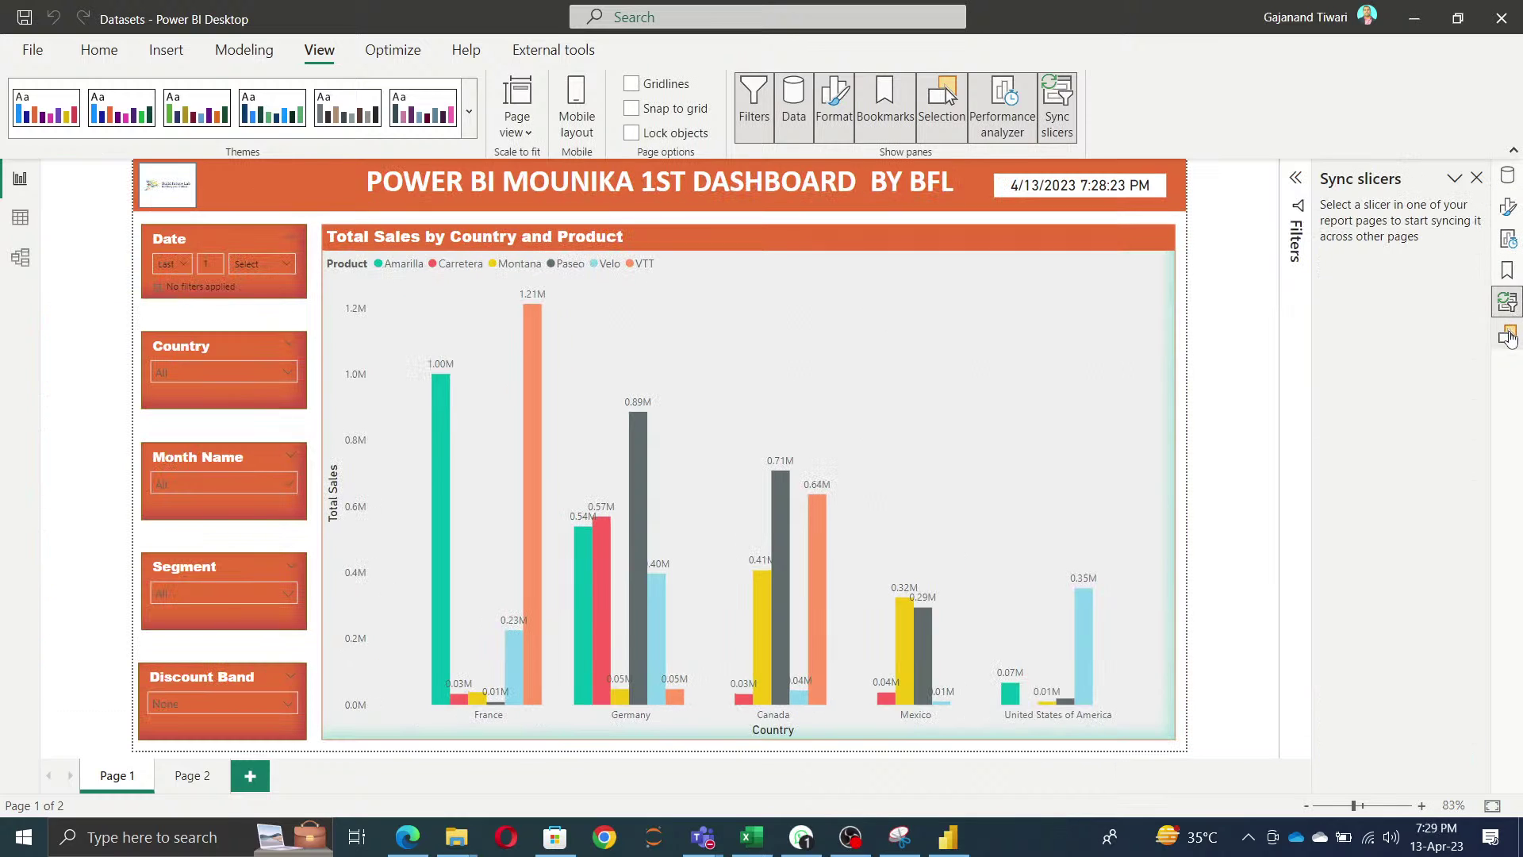
click(1508, 335)
click(1507, 302)
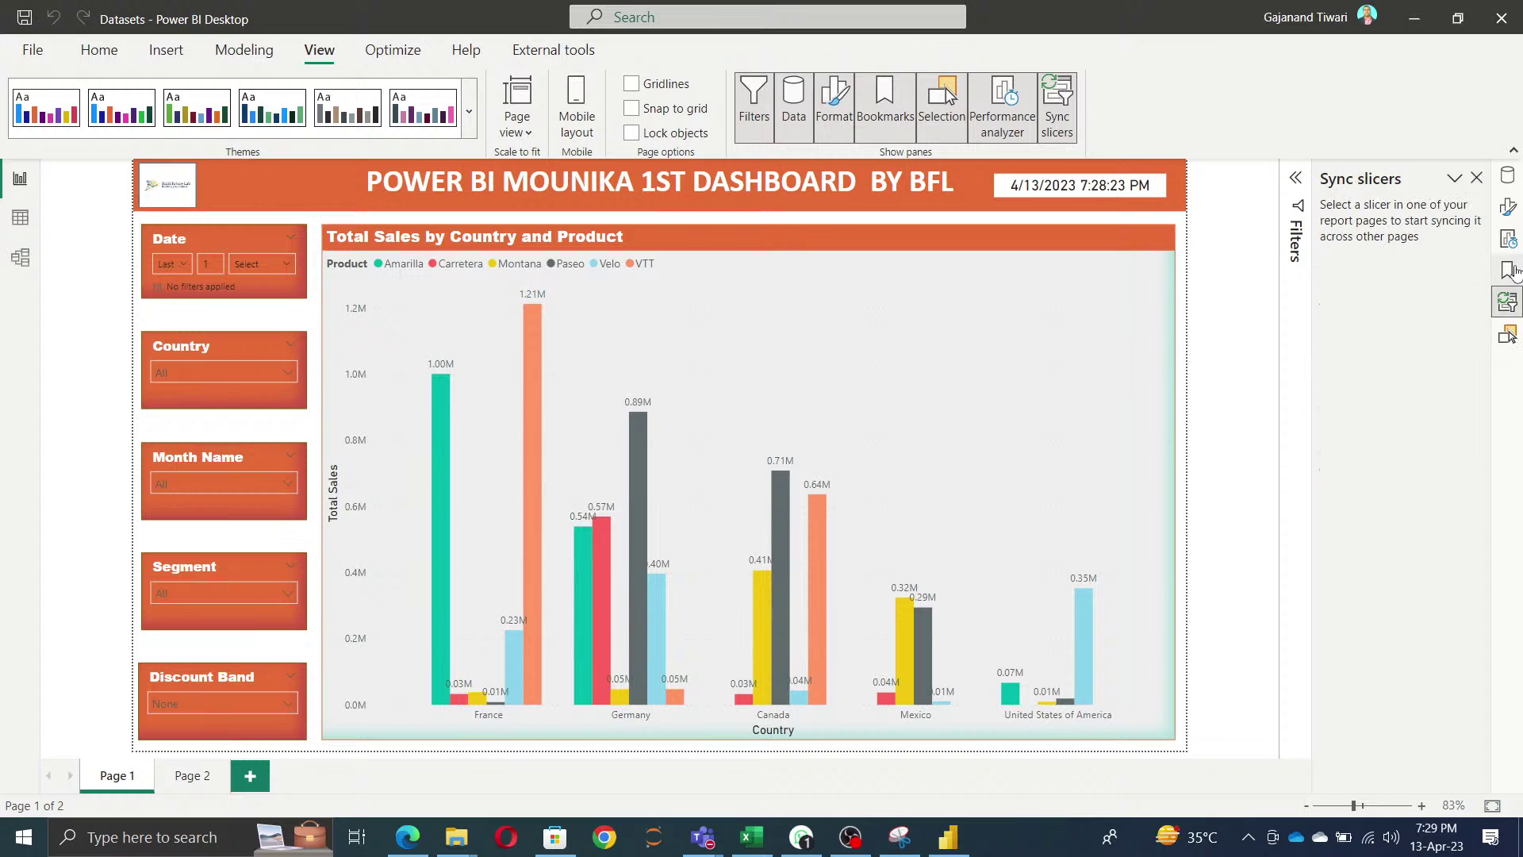
click(1509, 268)
click(1506, 238)
click(1507, 207)
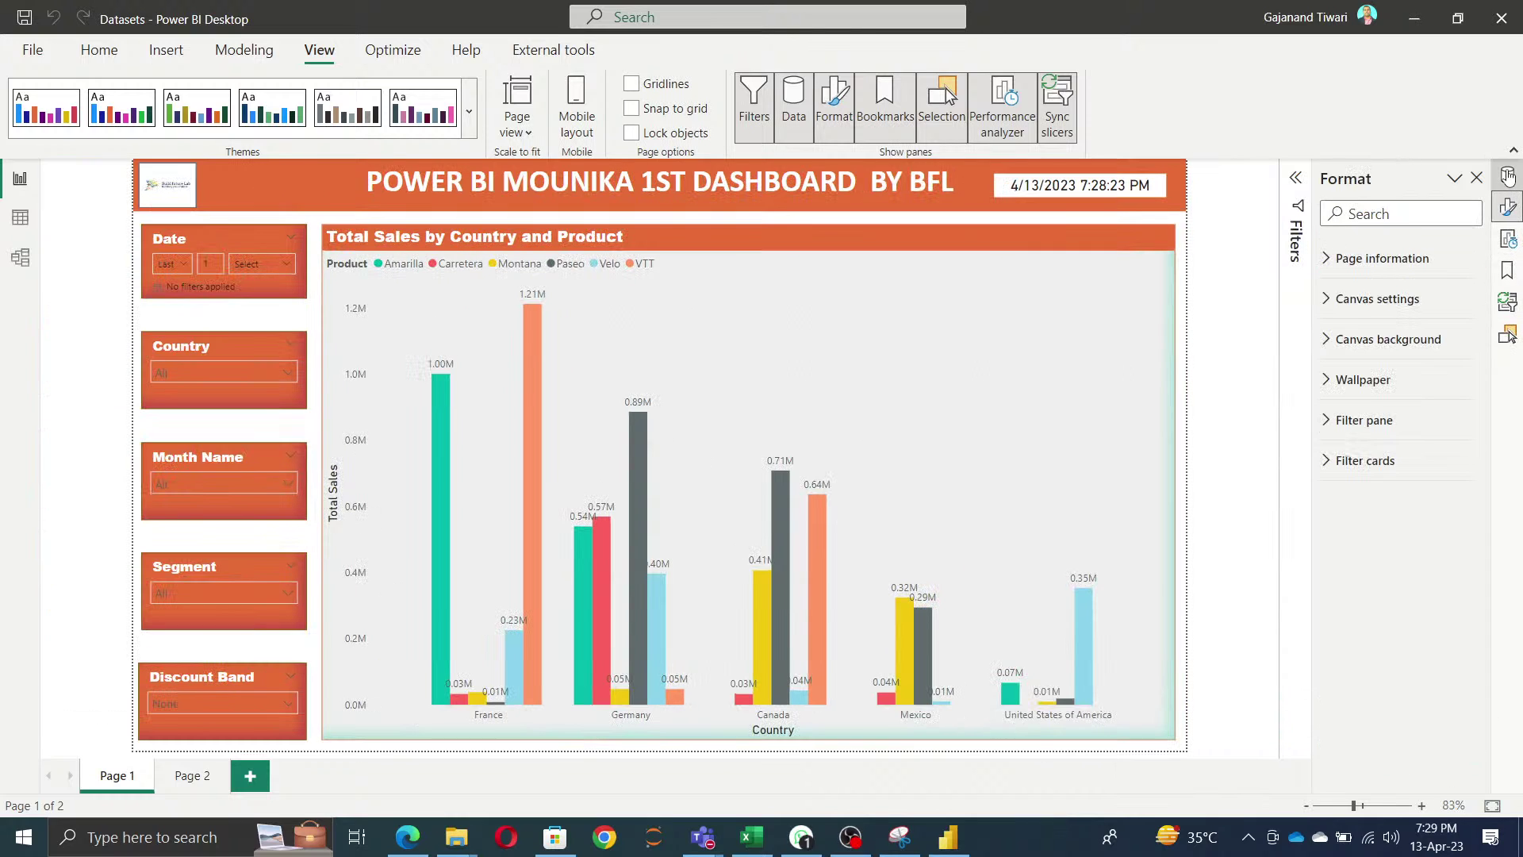
click(1507, 176)
click(1506, 207)
click(1507, 270)
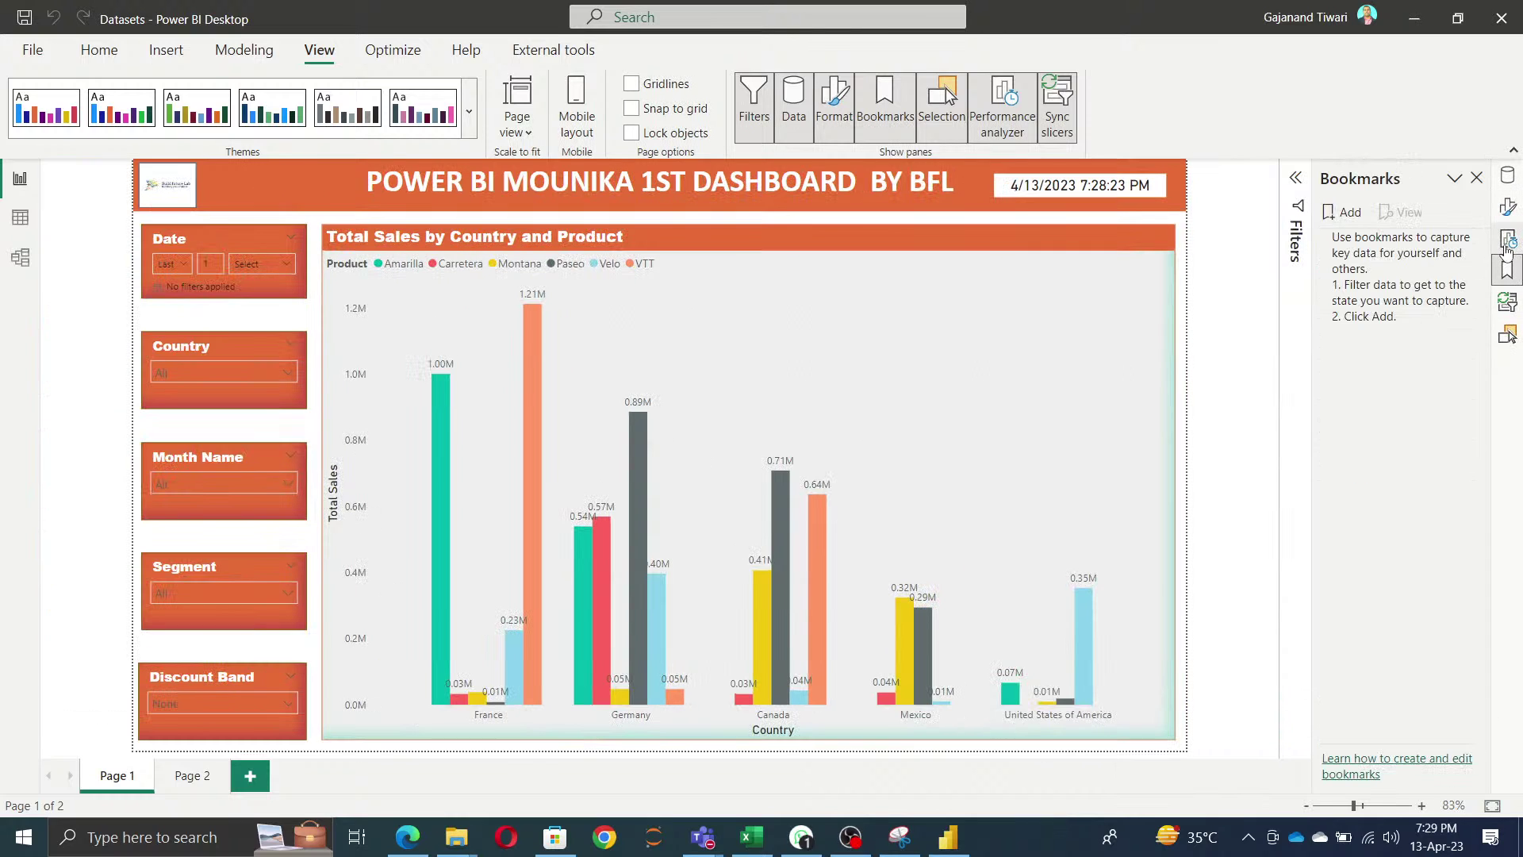
click(1507, 238)
click(1508, 305)
click(1507, 334)
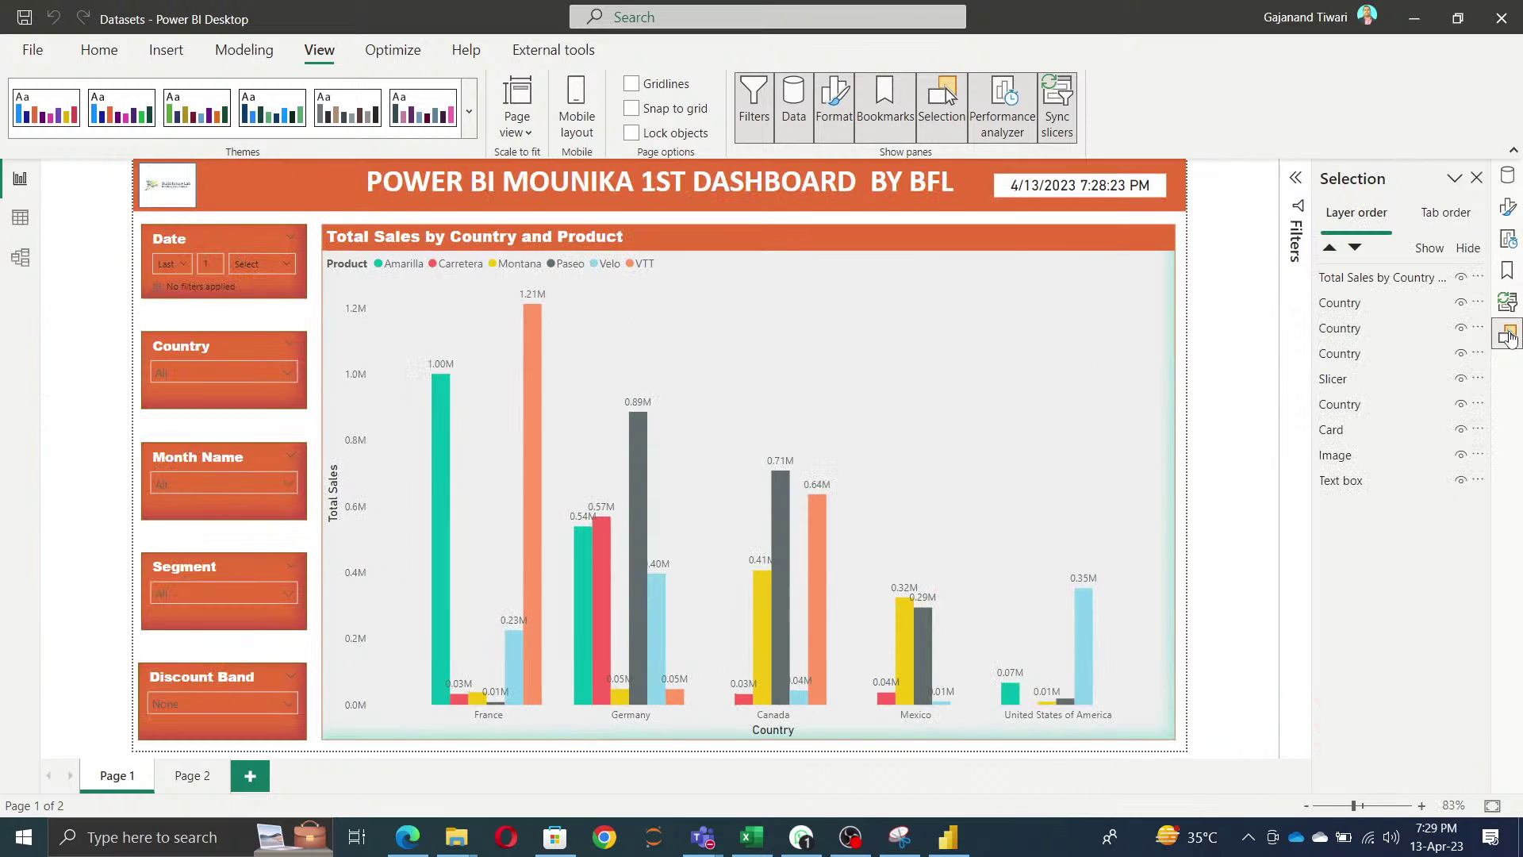
click(1507, 269)
click(1508, 238)
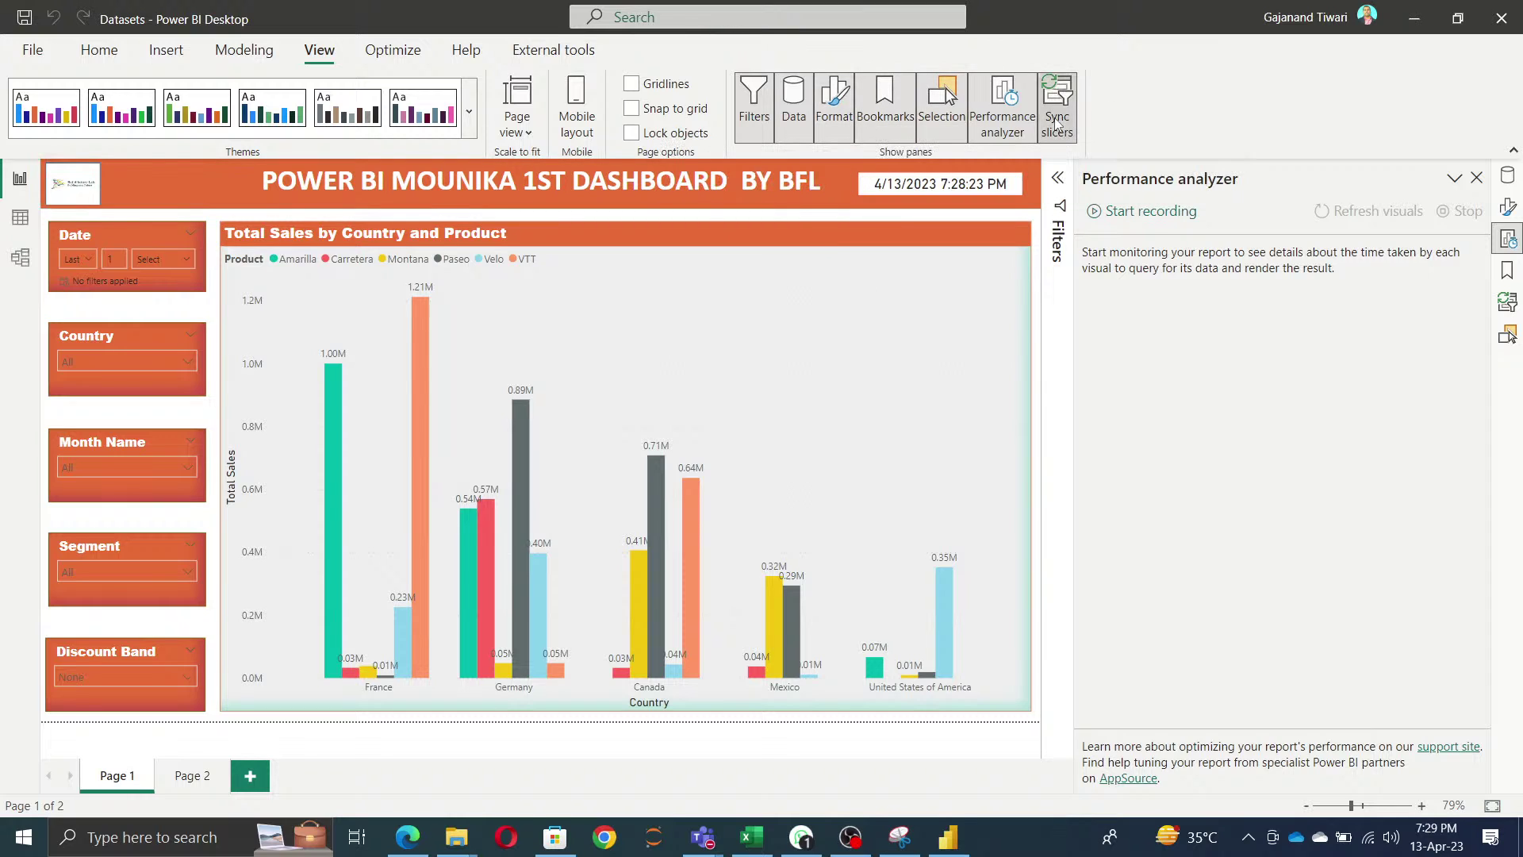
- Hide Performance analyzer, then toggle the Bookmarks, Filters and Data/Format panes, keeping Bookmarks and Filters shown
click(993, 131)
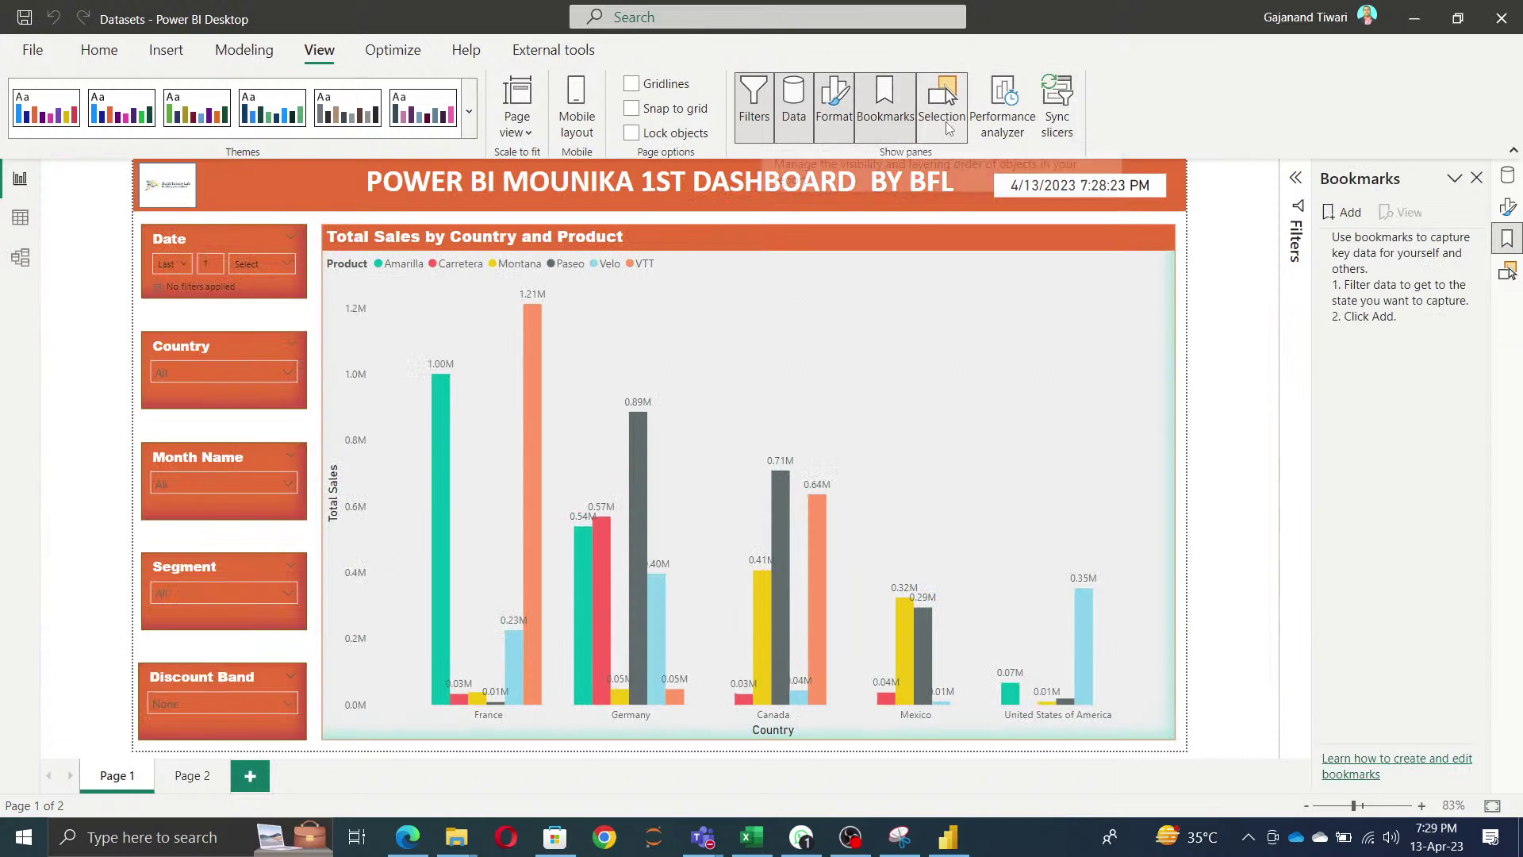
click(866, 127)
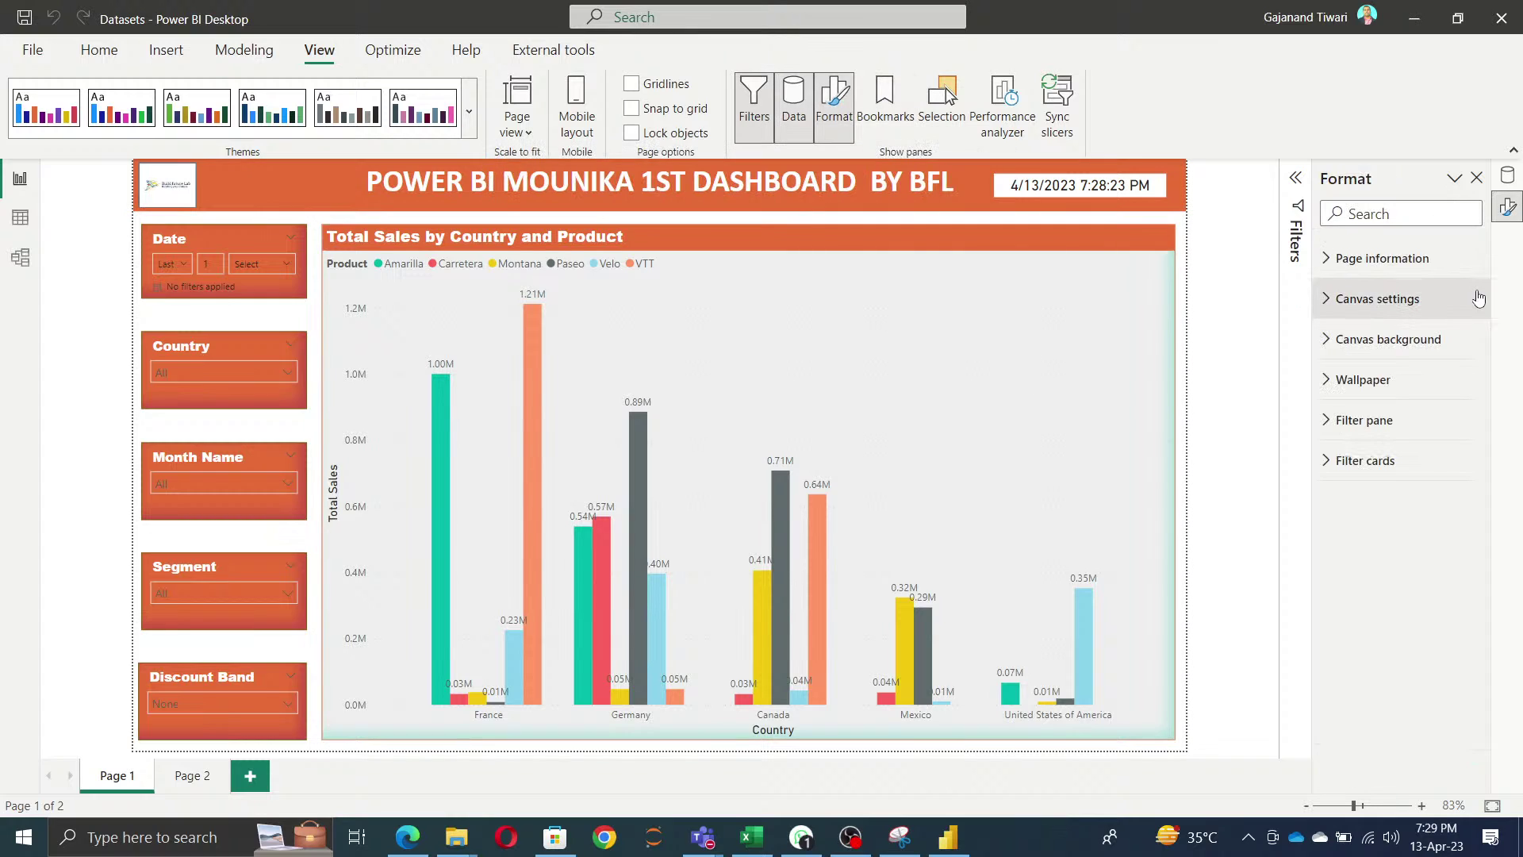
click(1507, 176)
click(1509, 209)
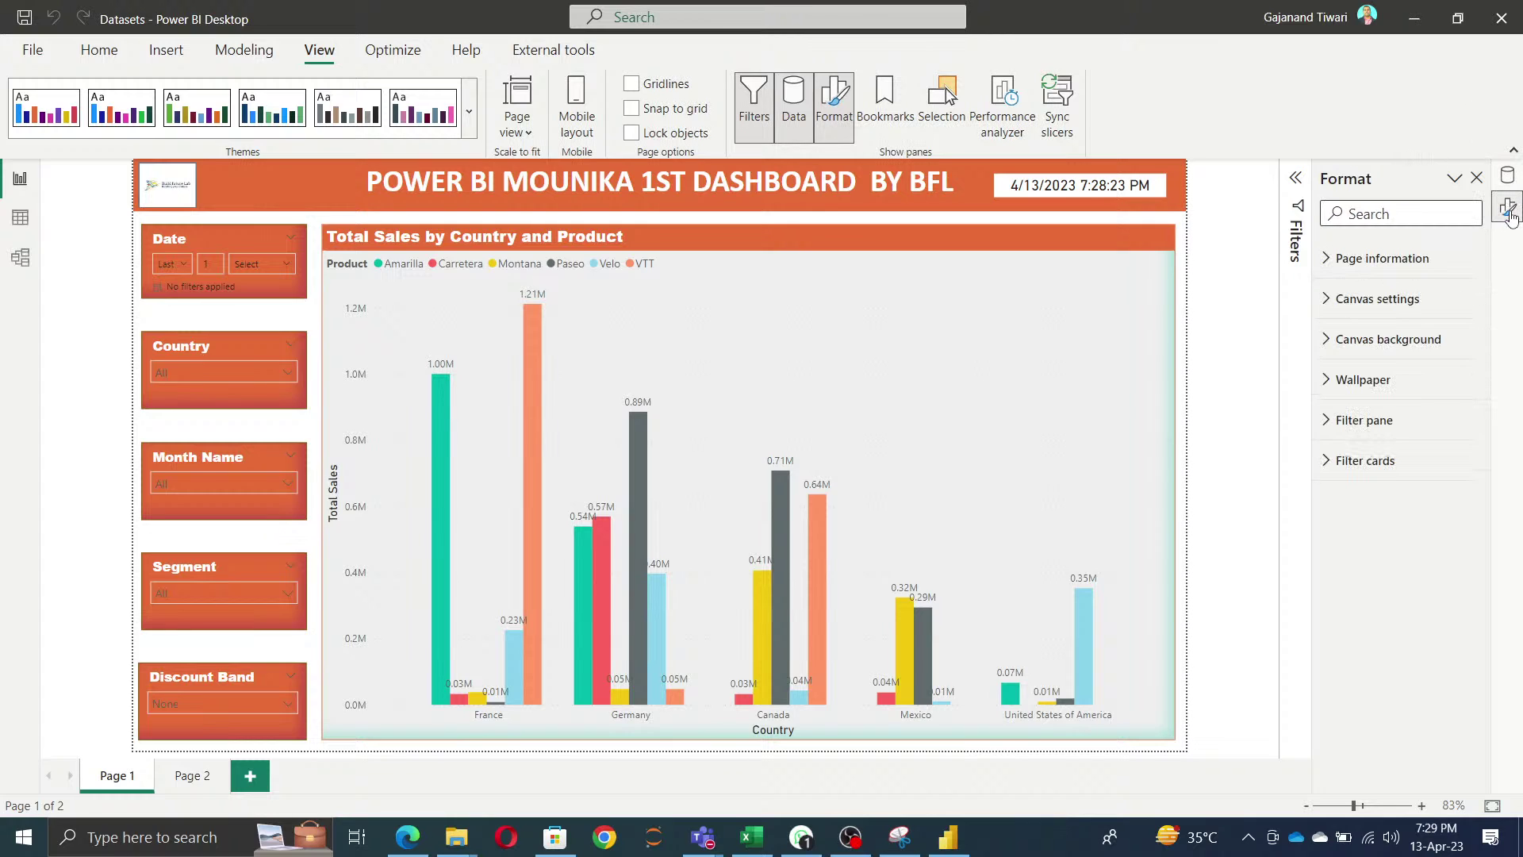
click(882, 122)
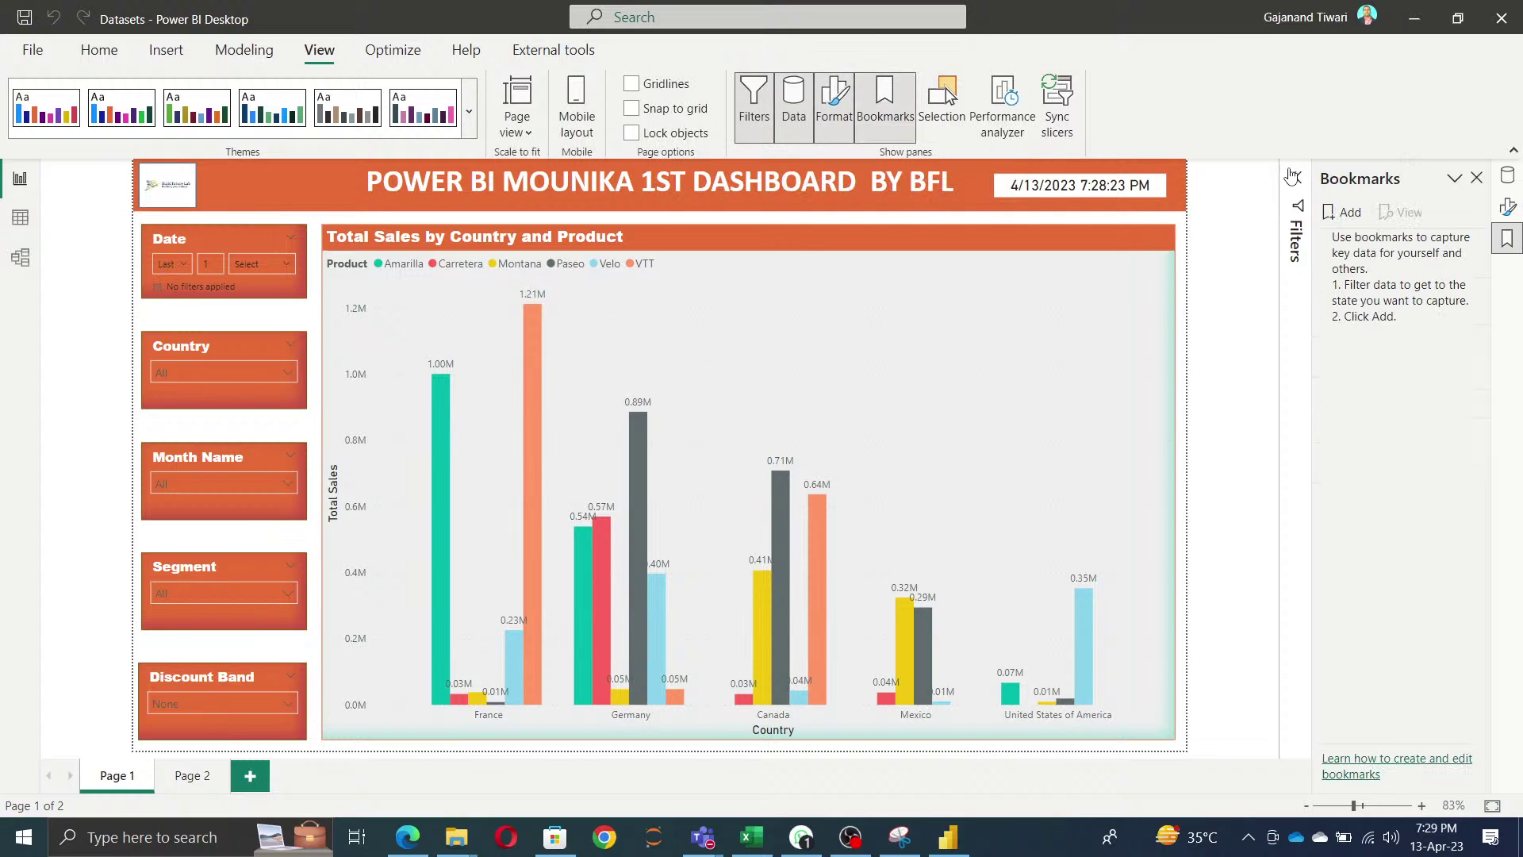
click(752, 111)
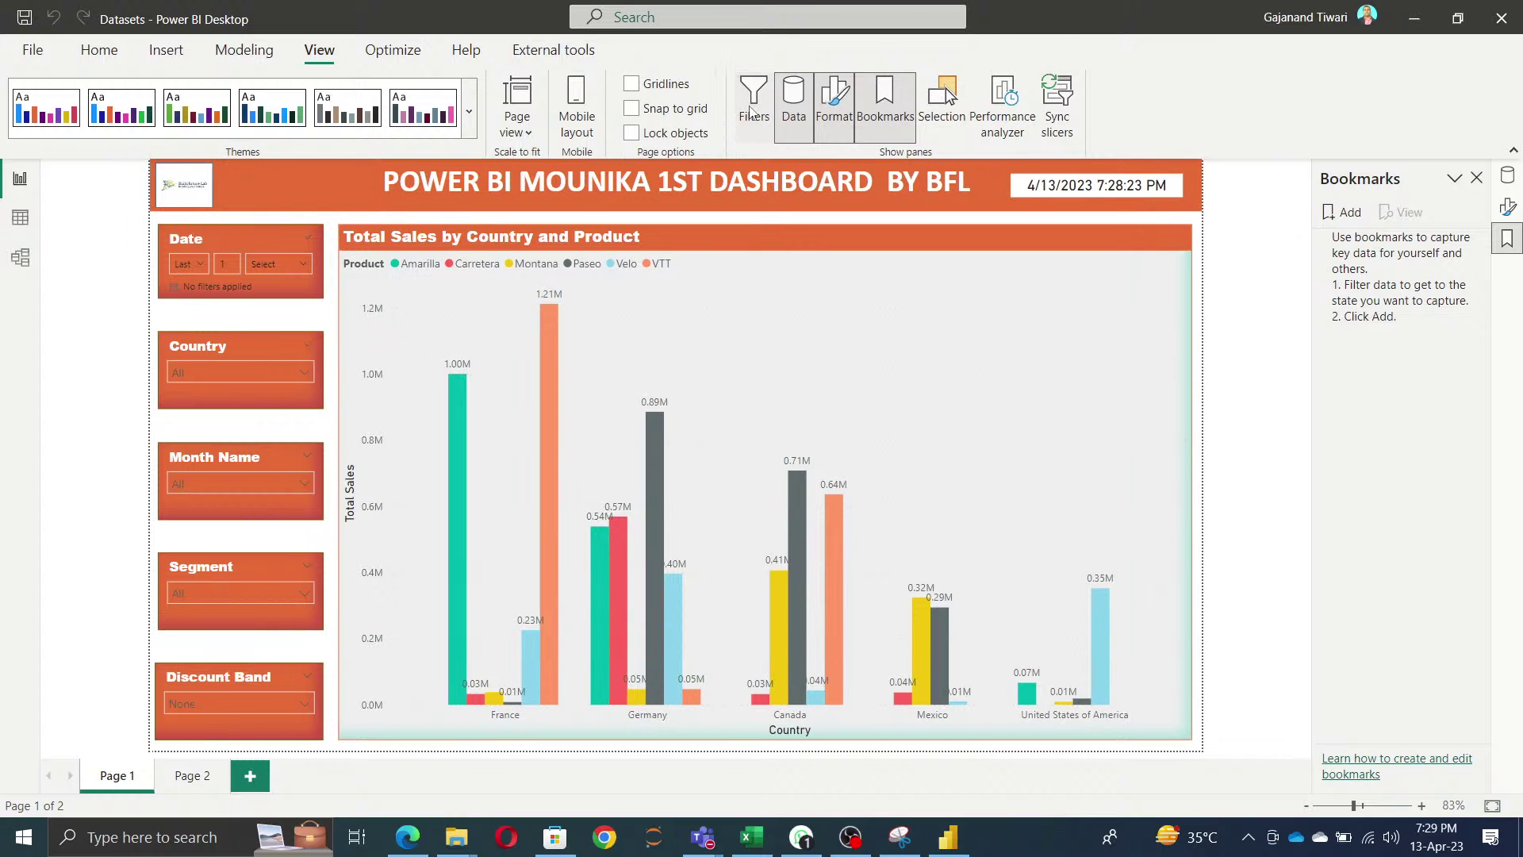
click(752, 111)
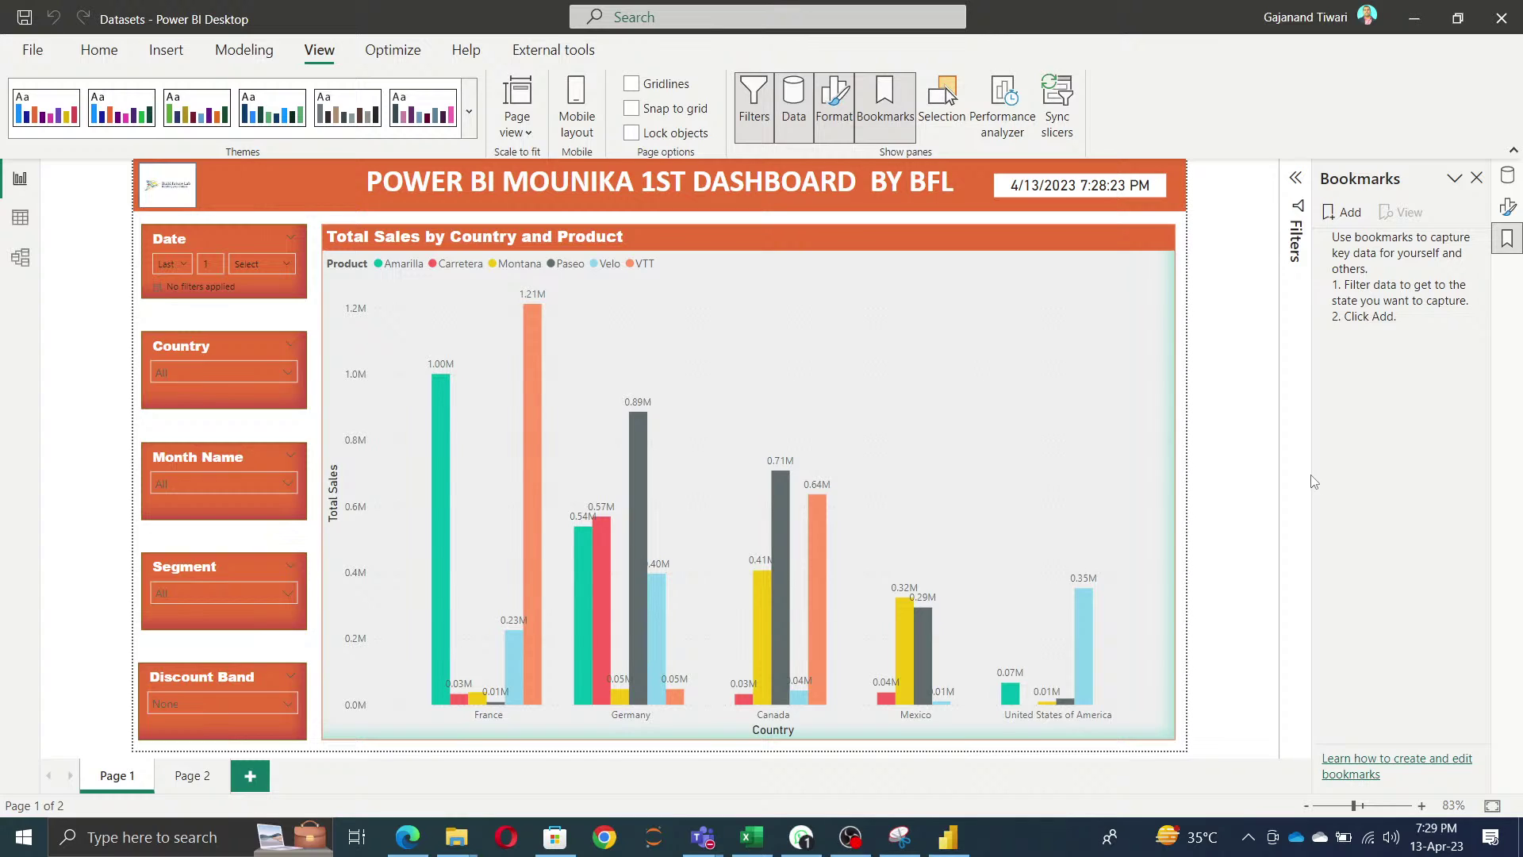
- Glance at the Excel training plan, then add a new blank Page 3 to the report
click(753, 838)
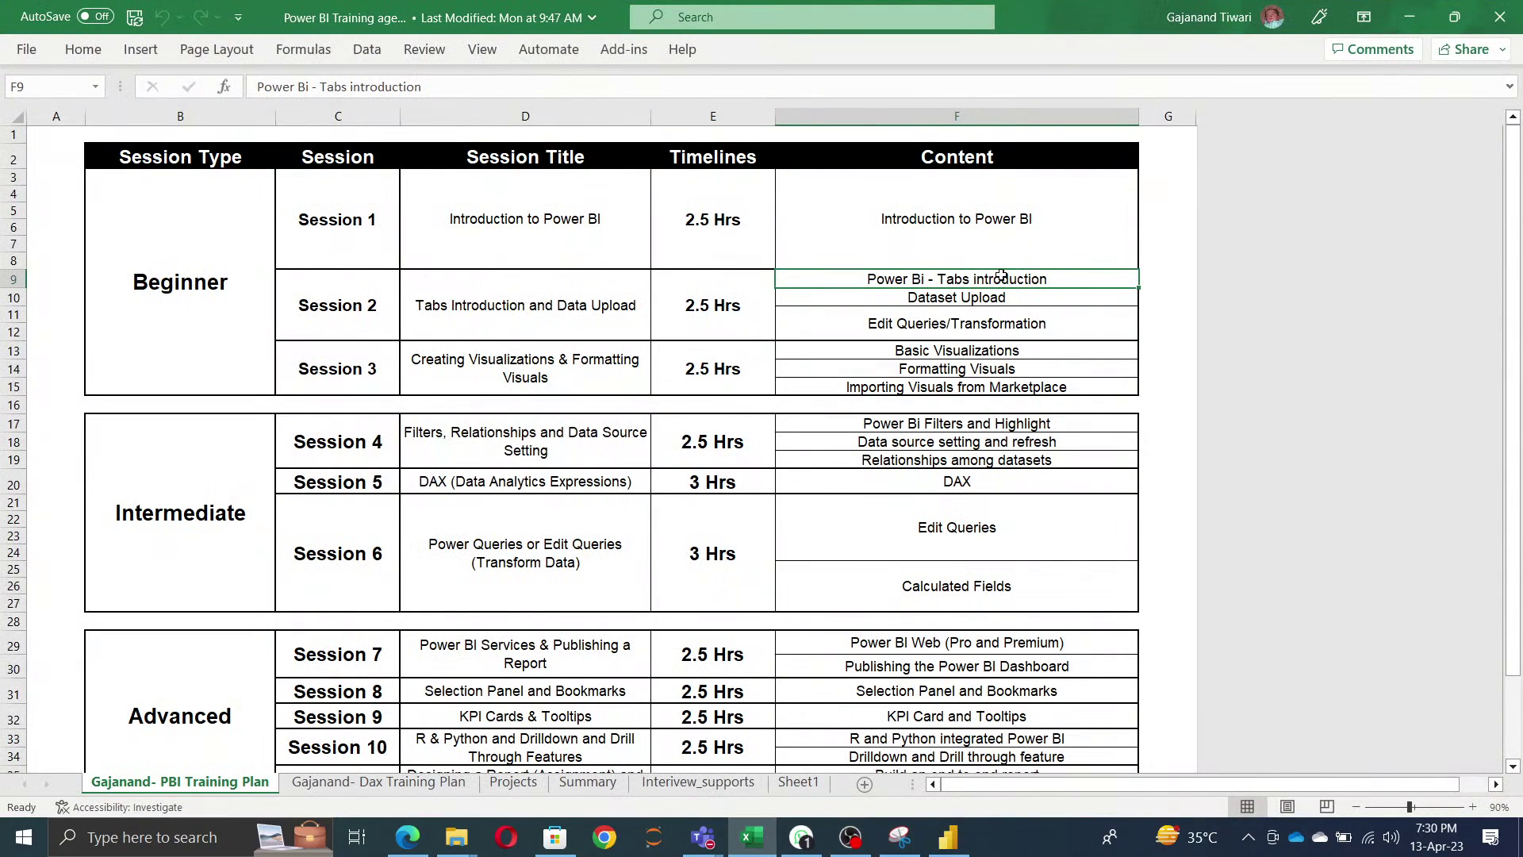
click(1410, 16)
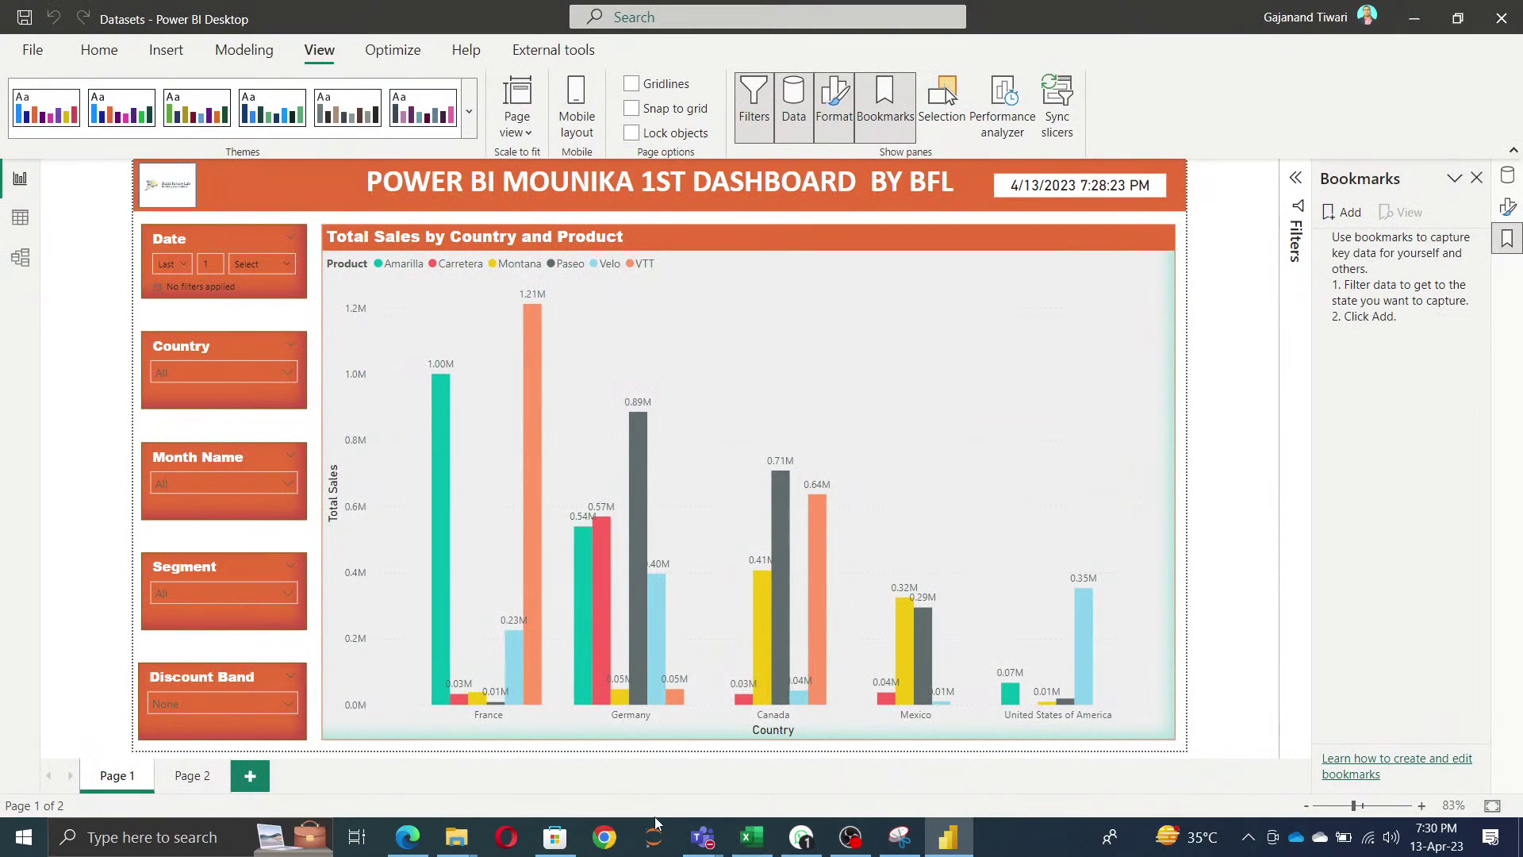
click(251, 784)
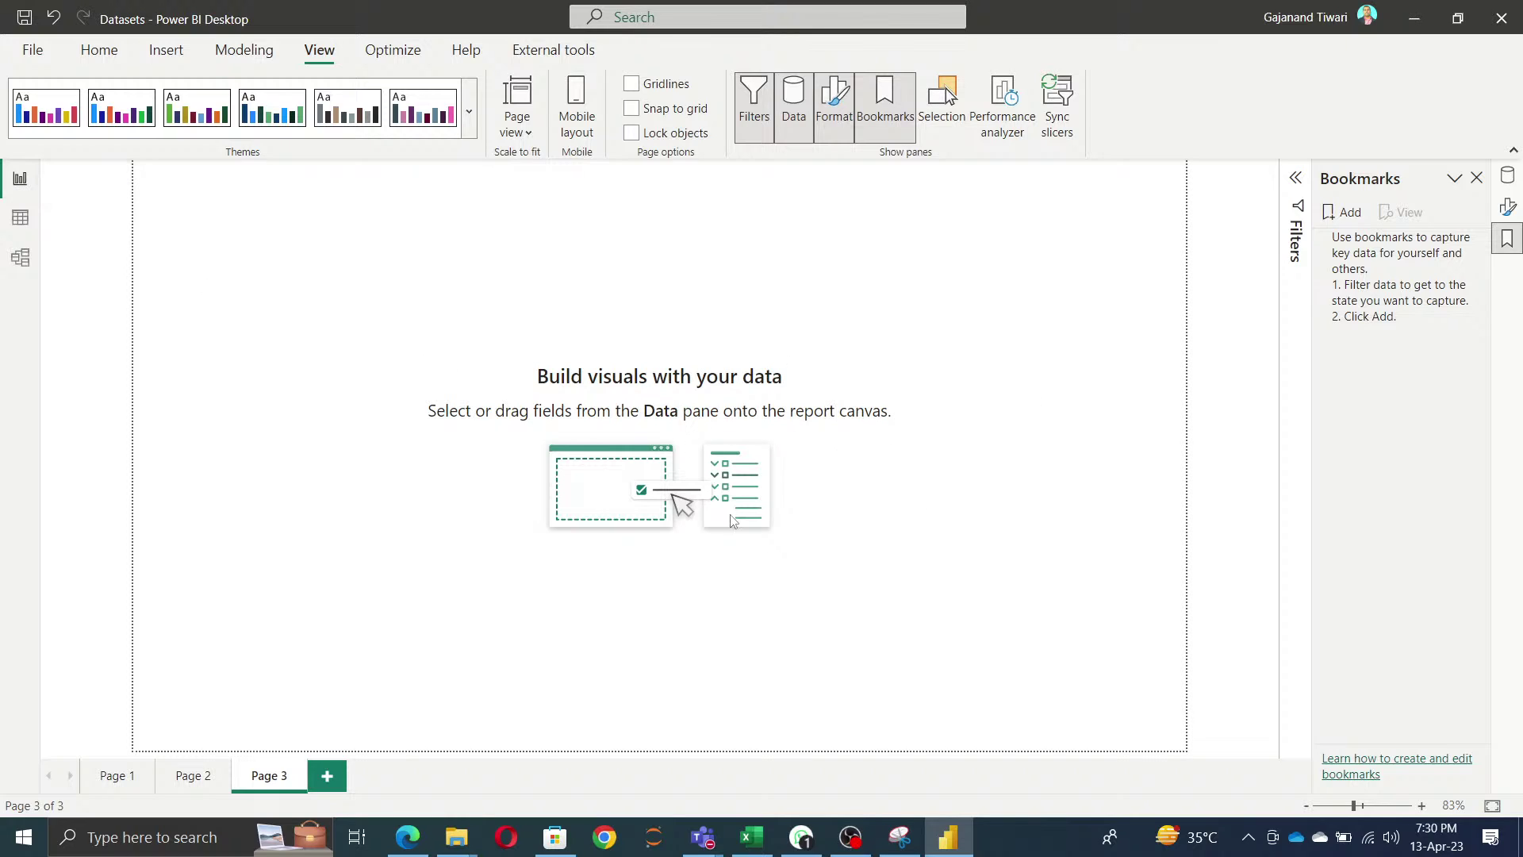
- Review the table data and the Order_Details–Orders model, then show File's Options and settings
click(19, 228)
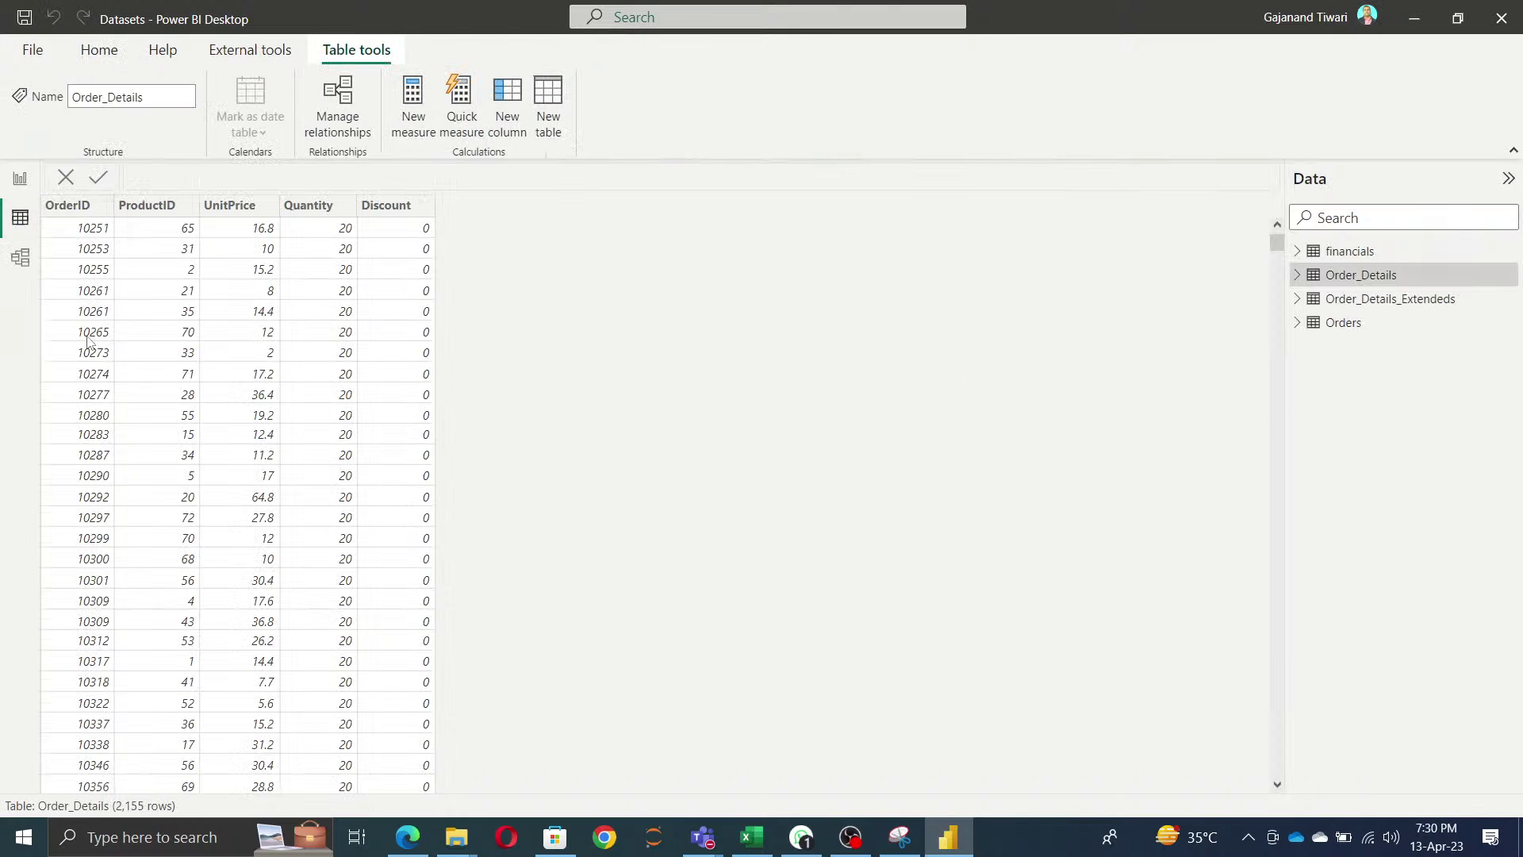
click(21, 259)
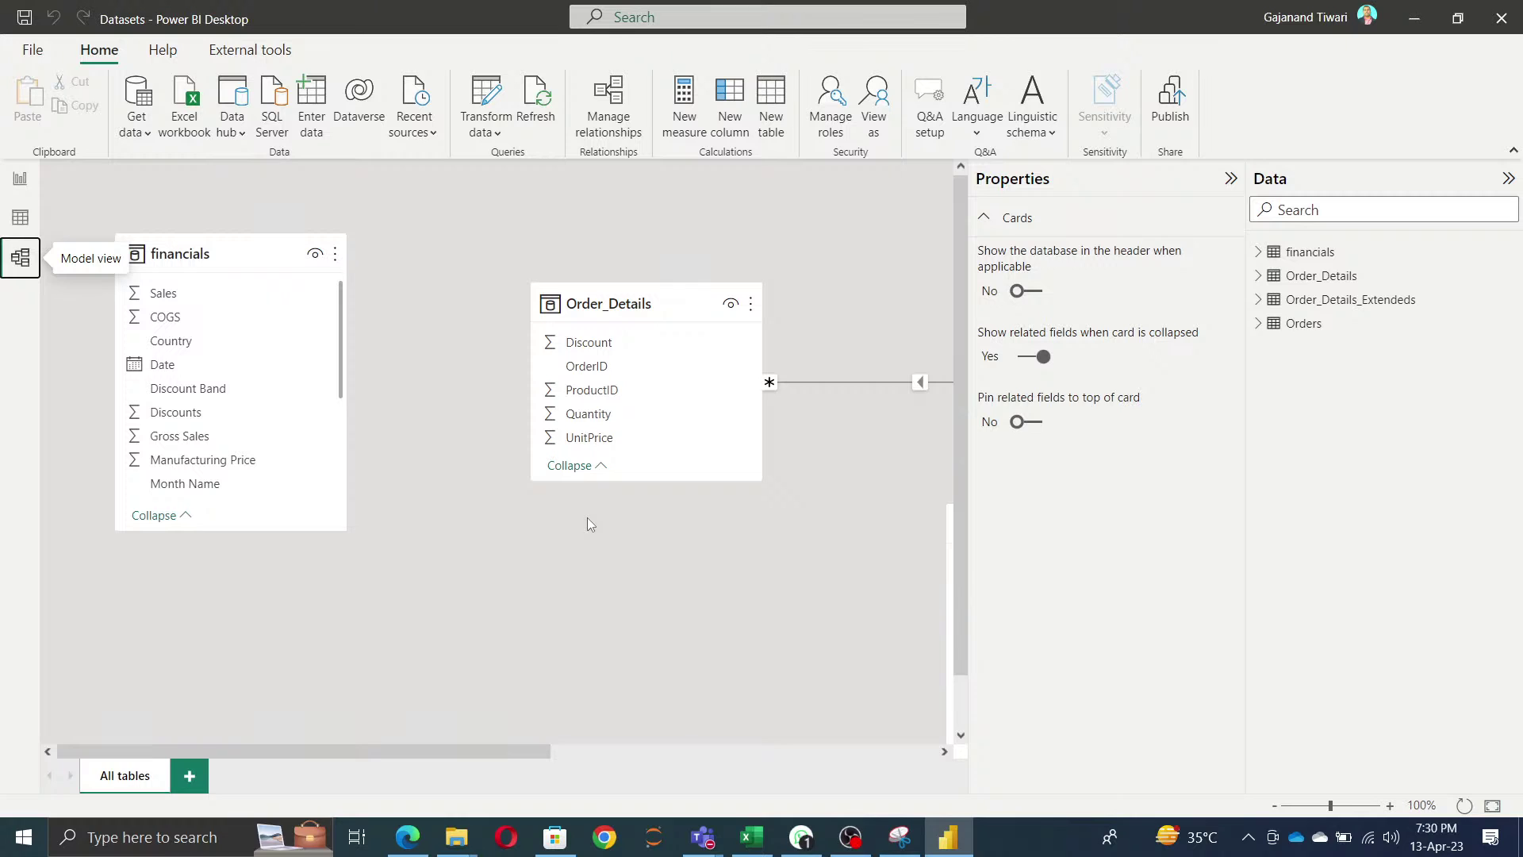
click(1230, 179)
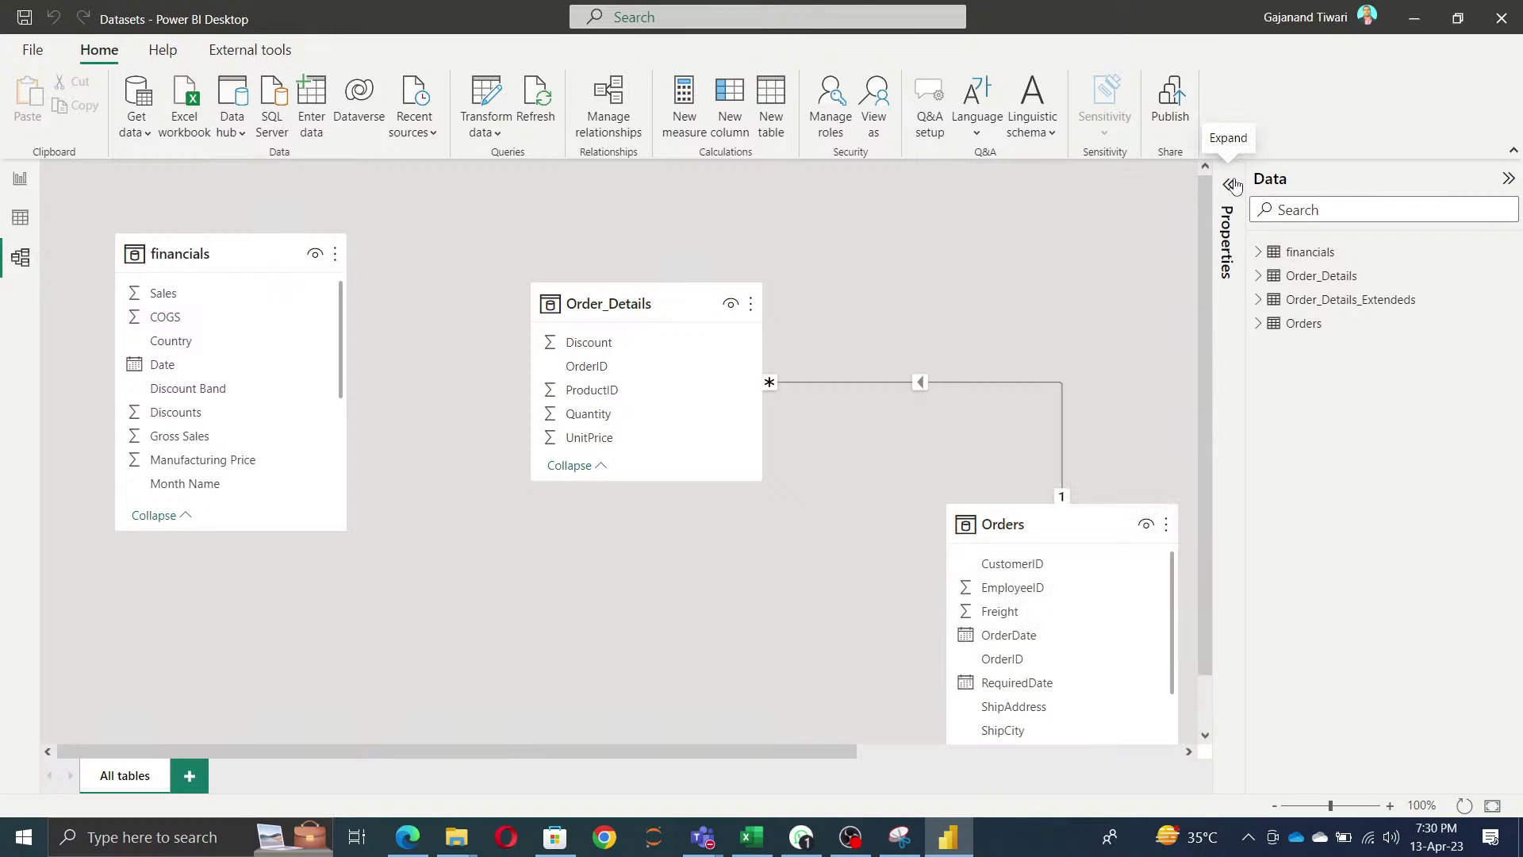
click(32, 51)
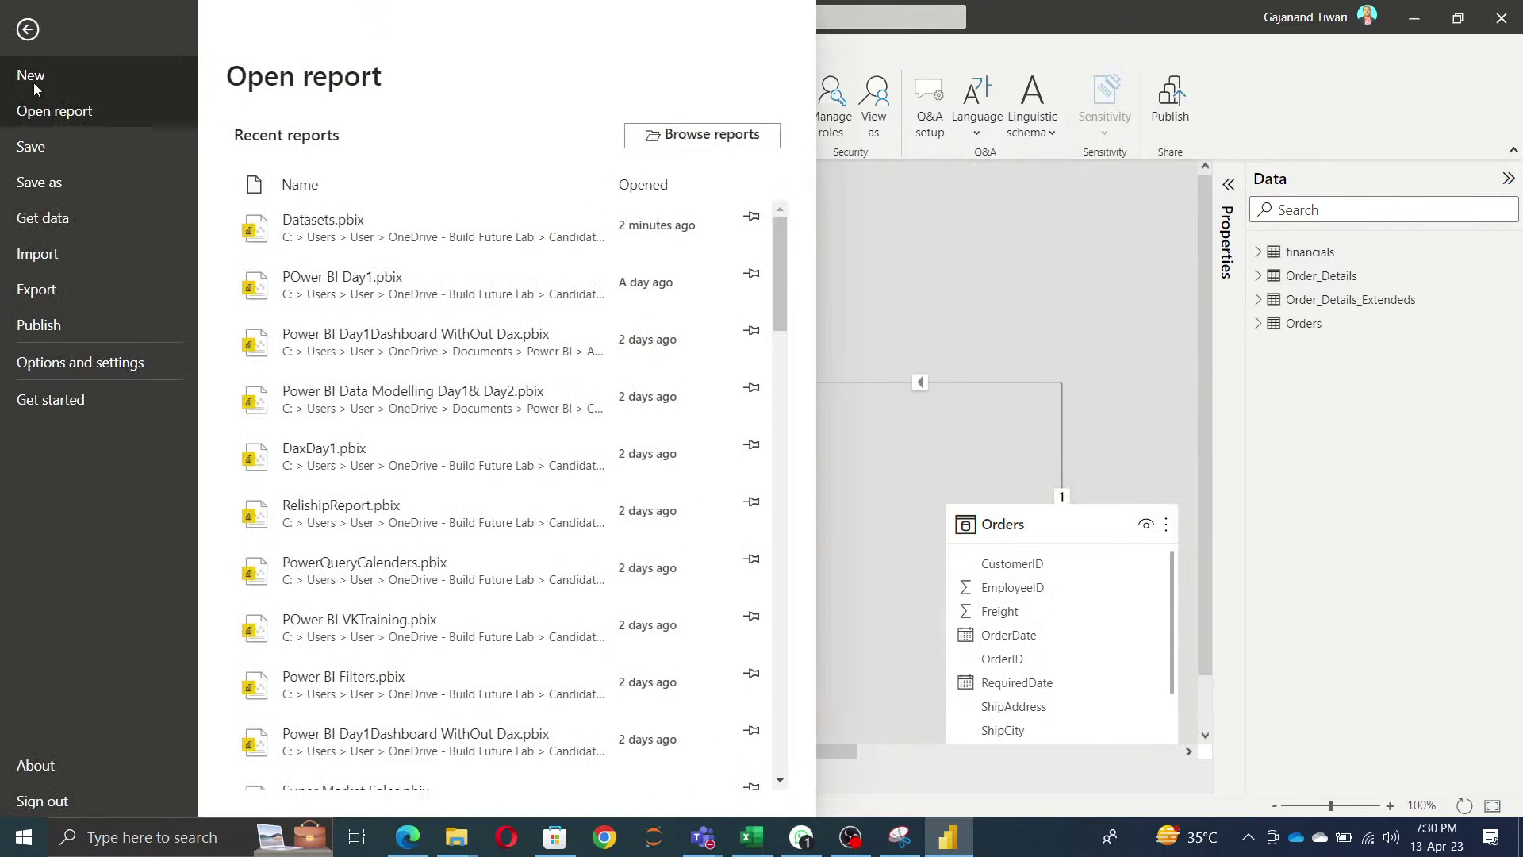
click(64, 376)
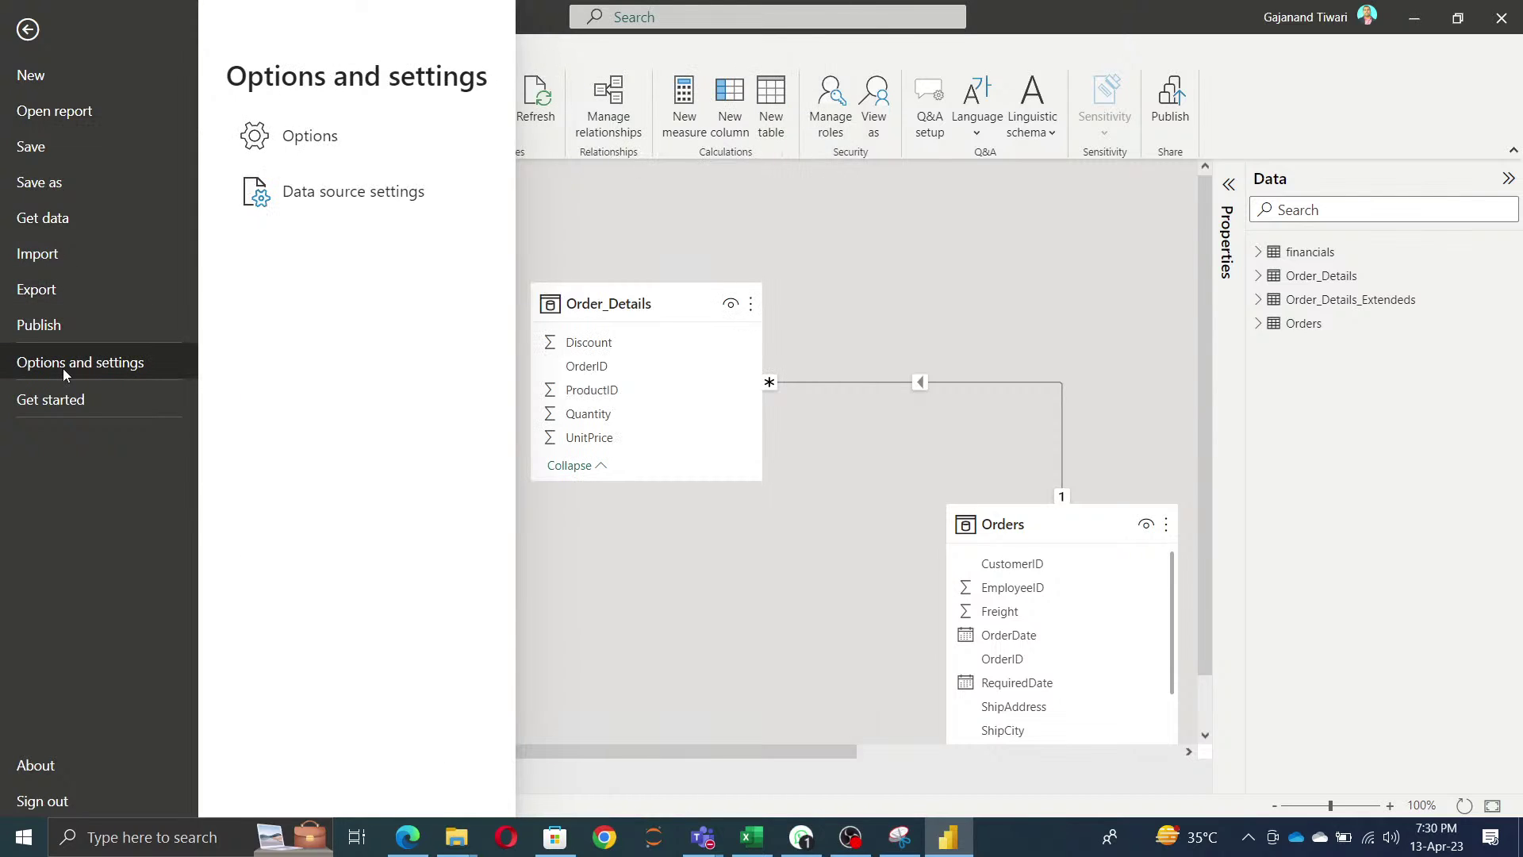
- Open Options on the GLOBAL Preview features page
click(309, 136)
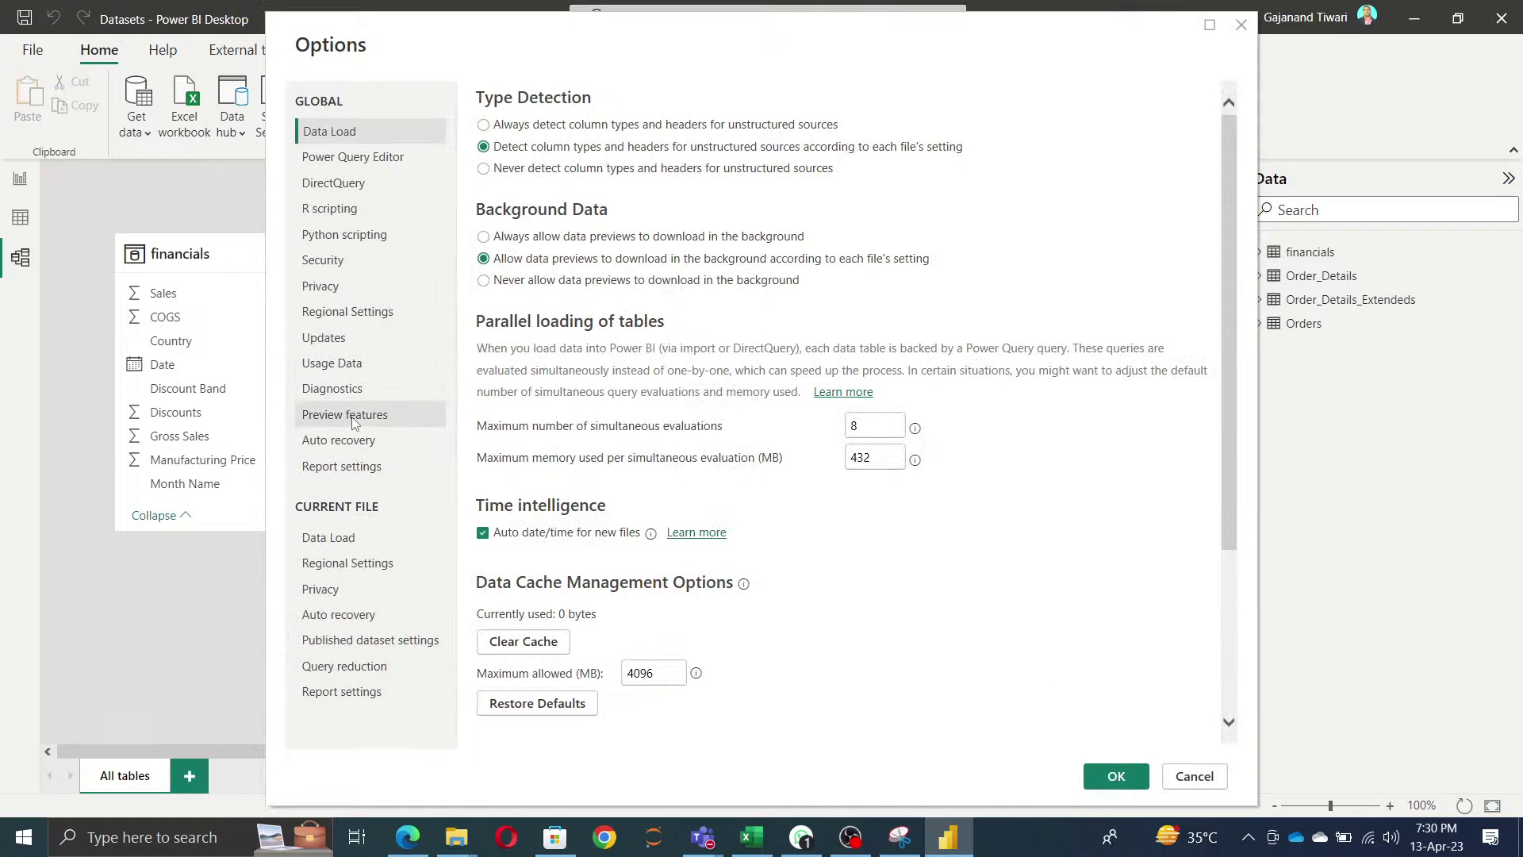
click(354, 420)
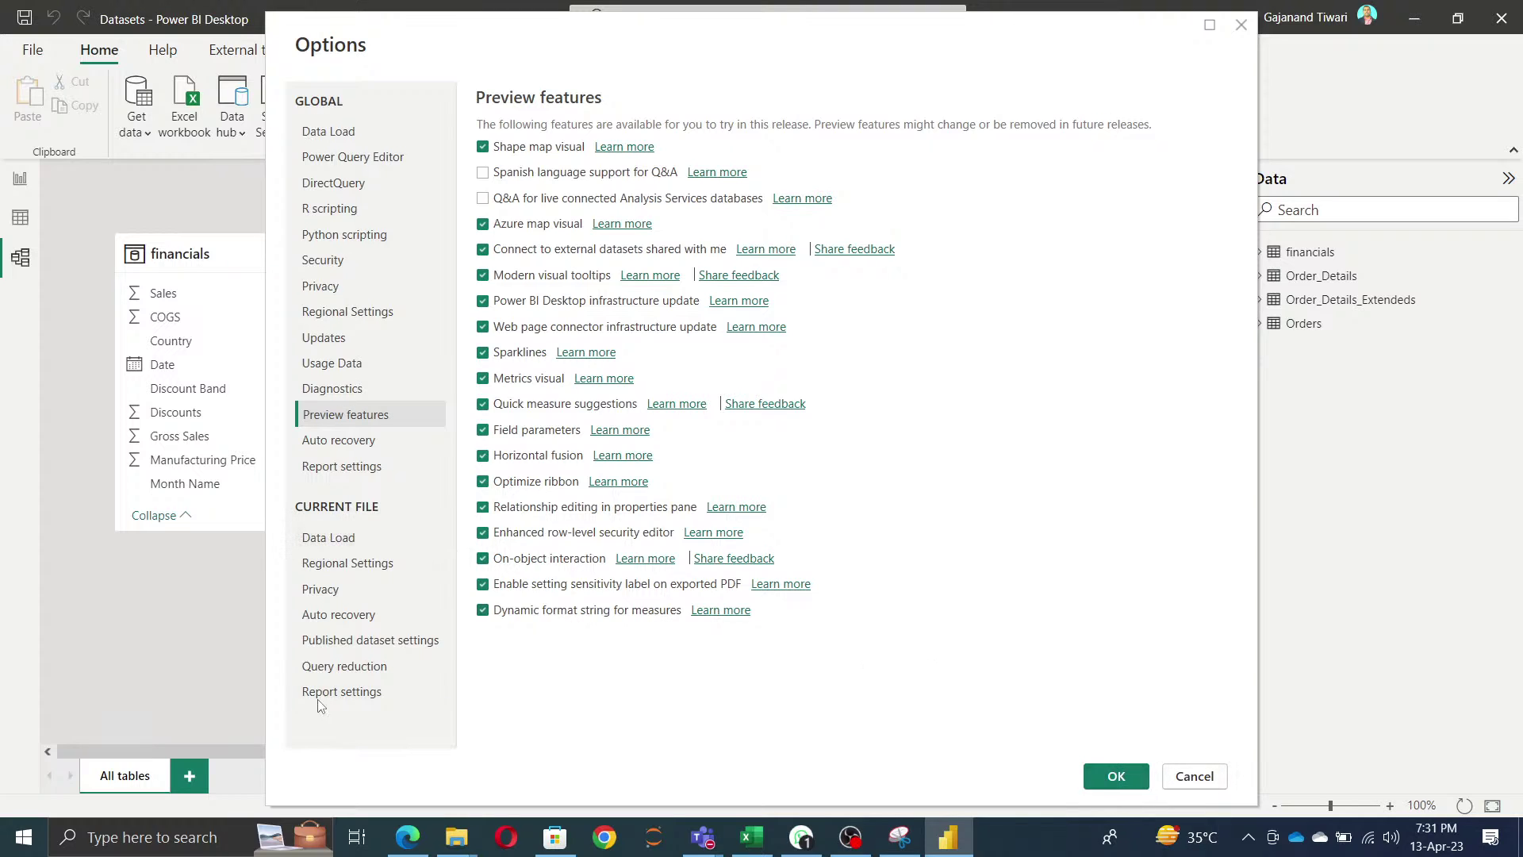
- Switch the Options dialog to the Data Load page
click(337, 539)
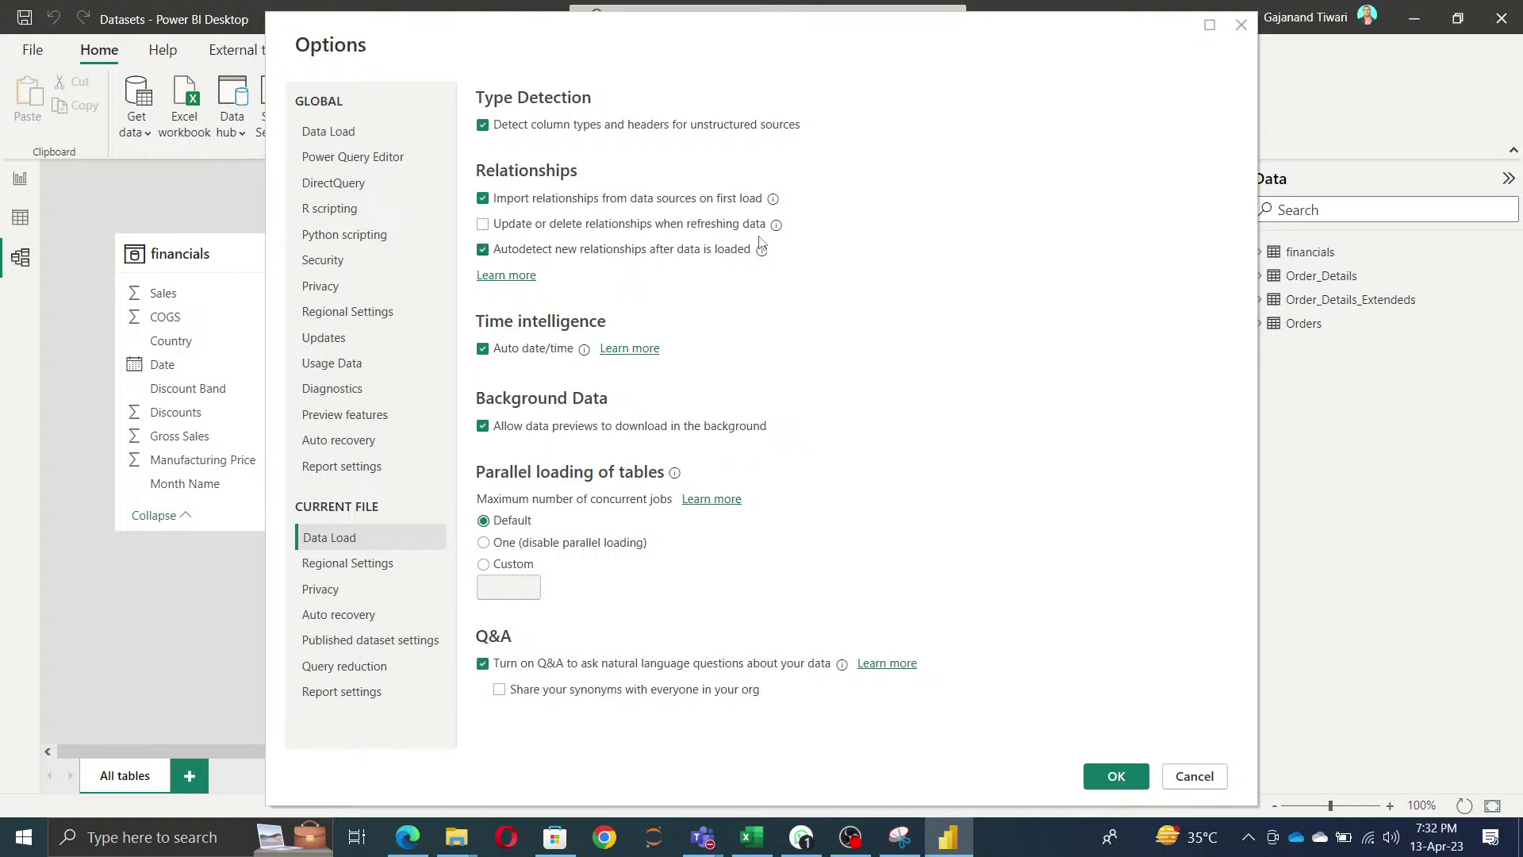
- Browse Regional, Privacy, Auto recovery, Published dataset and Query reduction pages, ending on Report settings
click(358, 563)
click(345, 601)
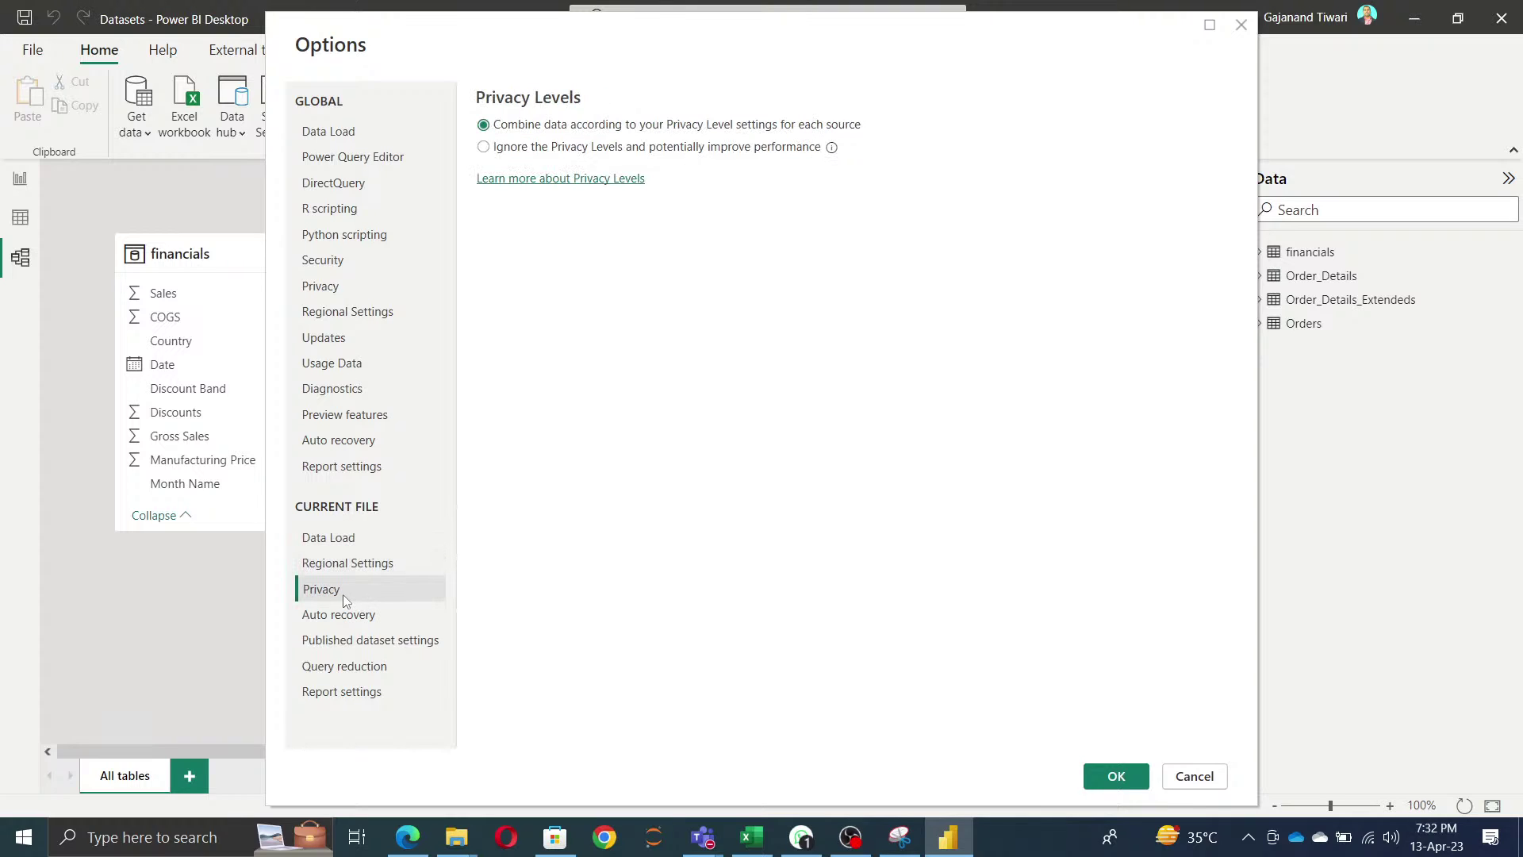
click(346, 615)
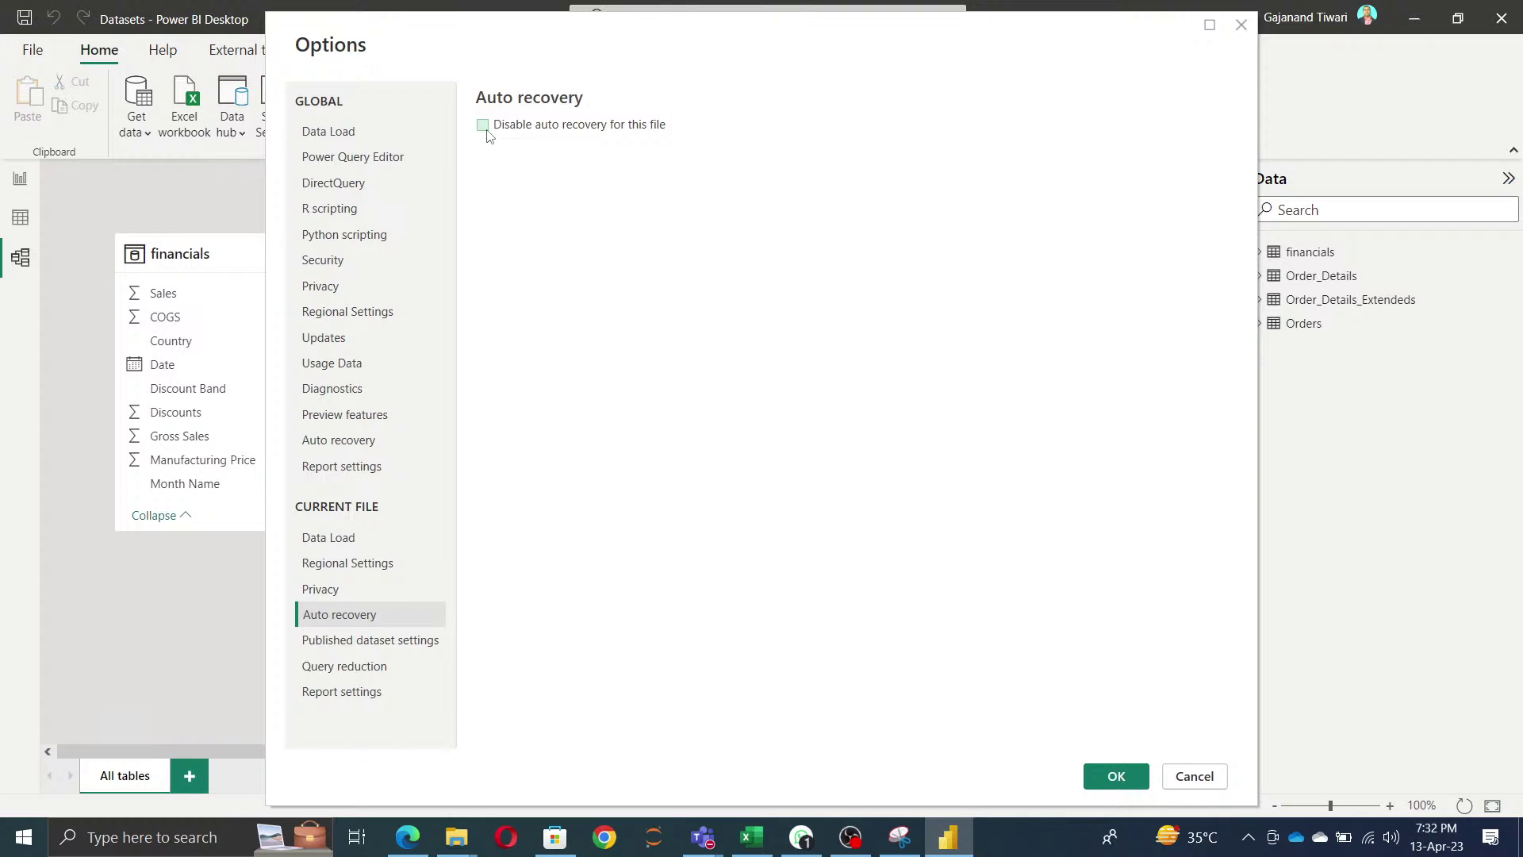
click(388, 647)
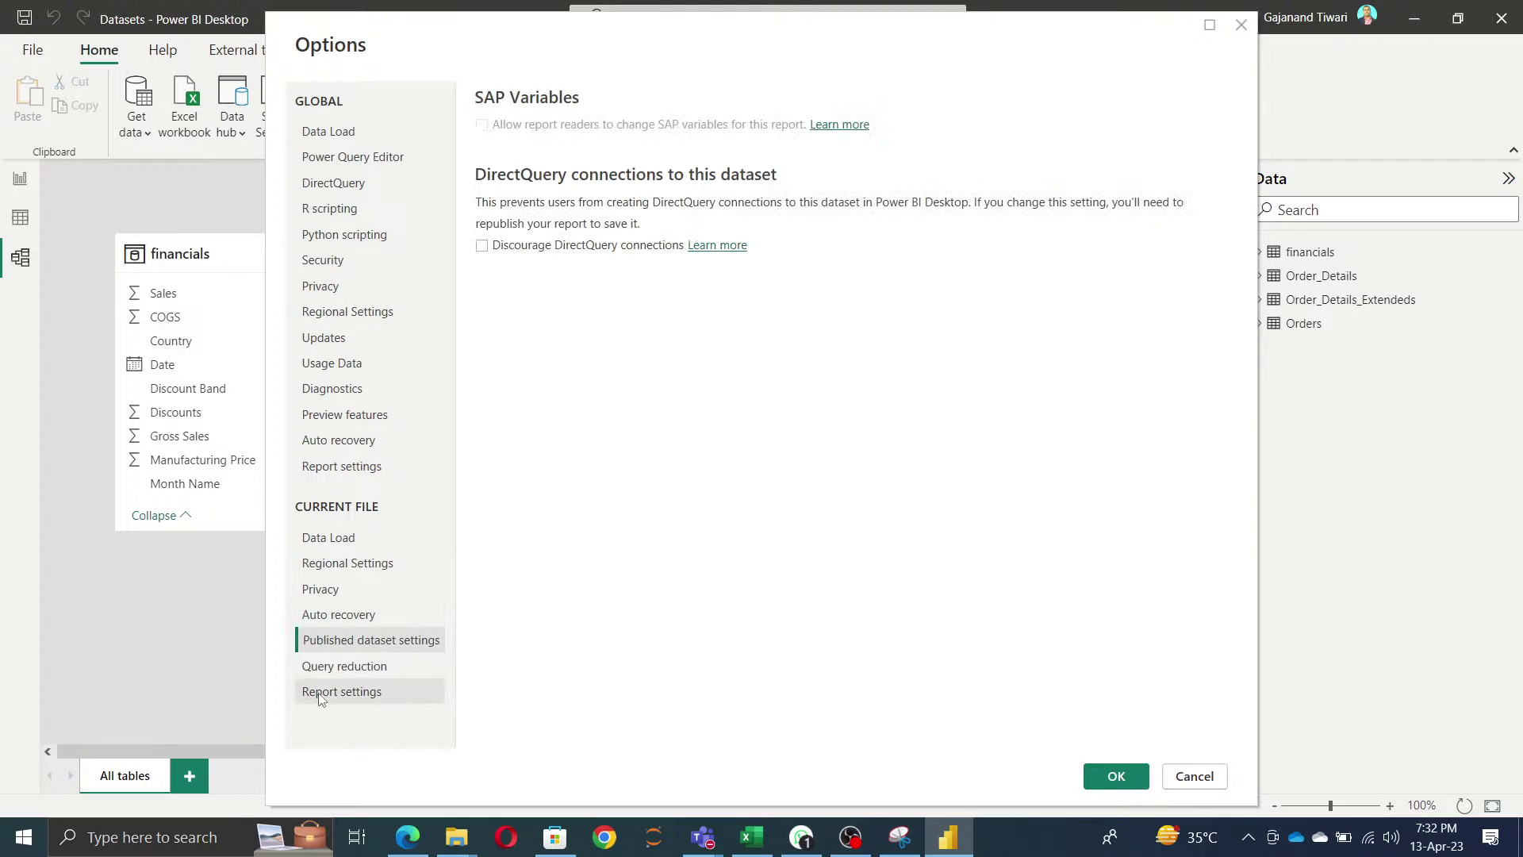
click(345, 671)
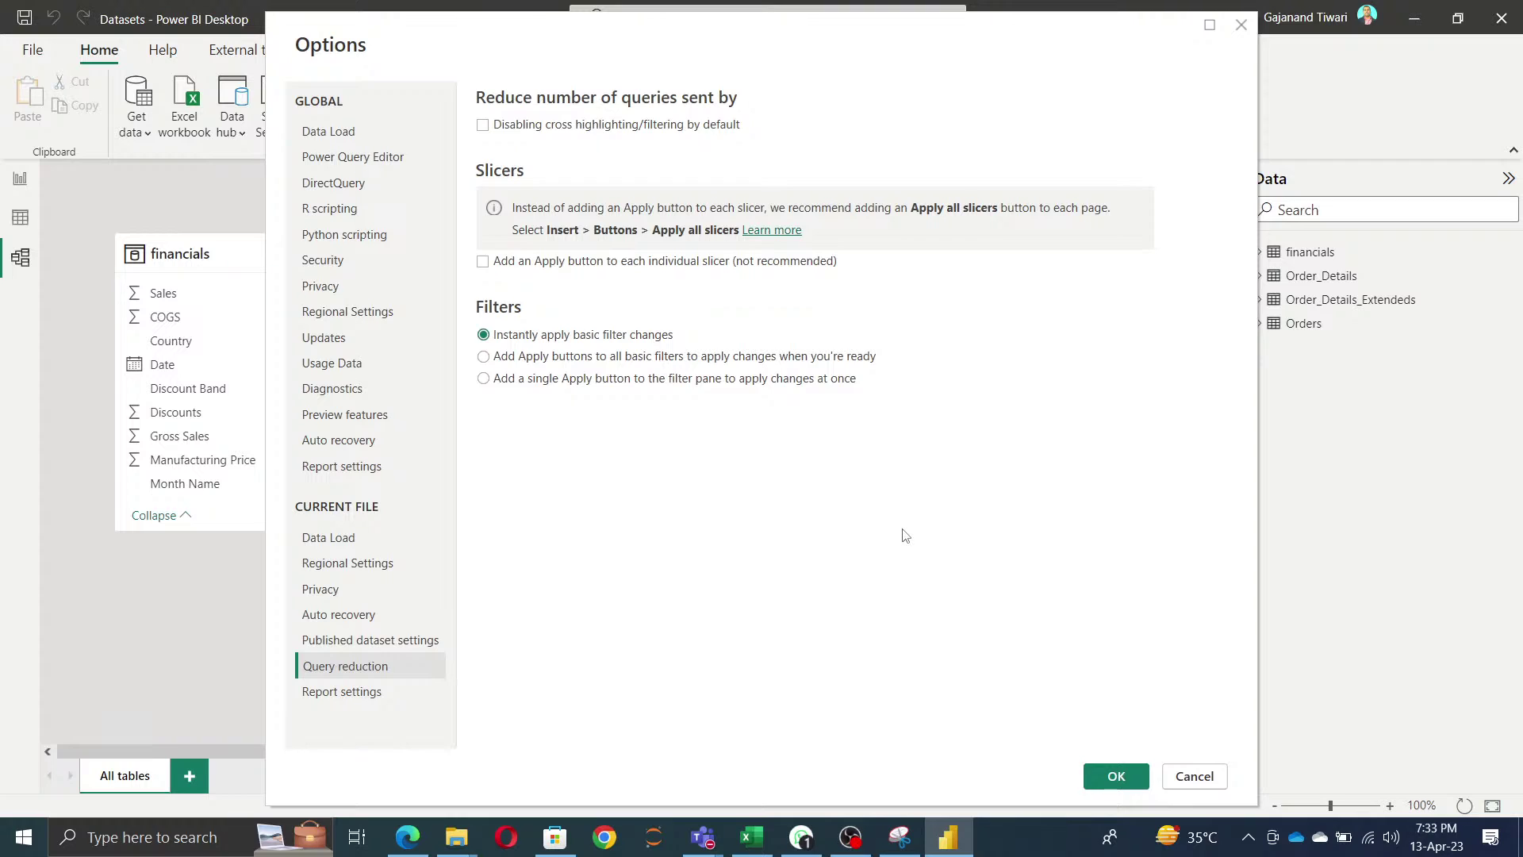
click(359, 698)
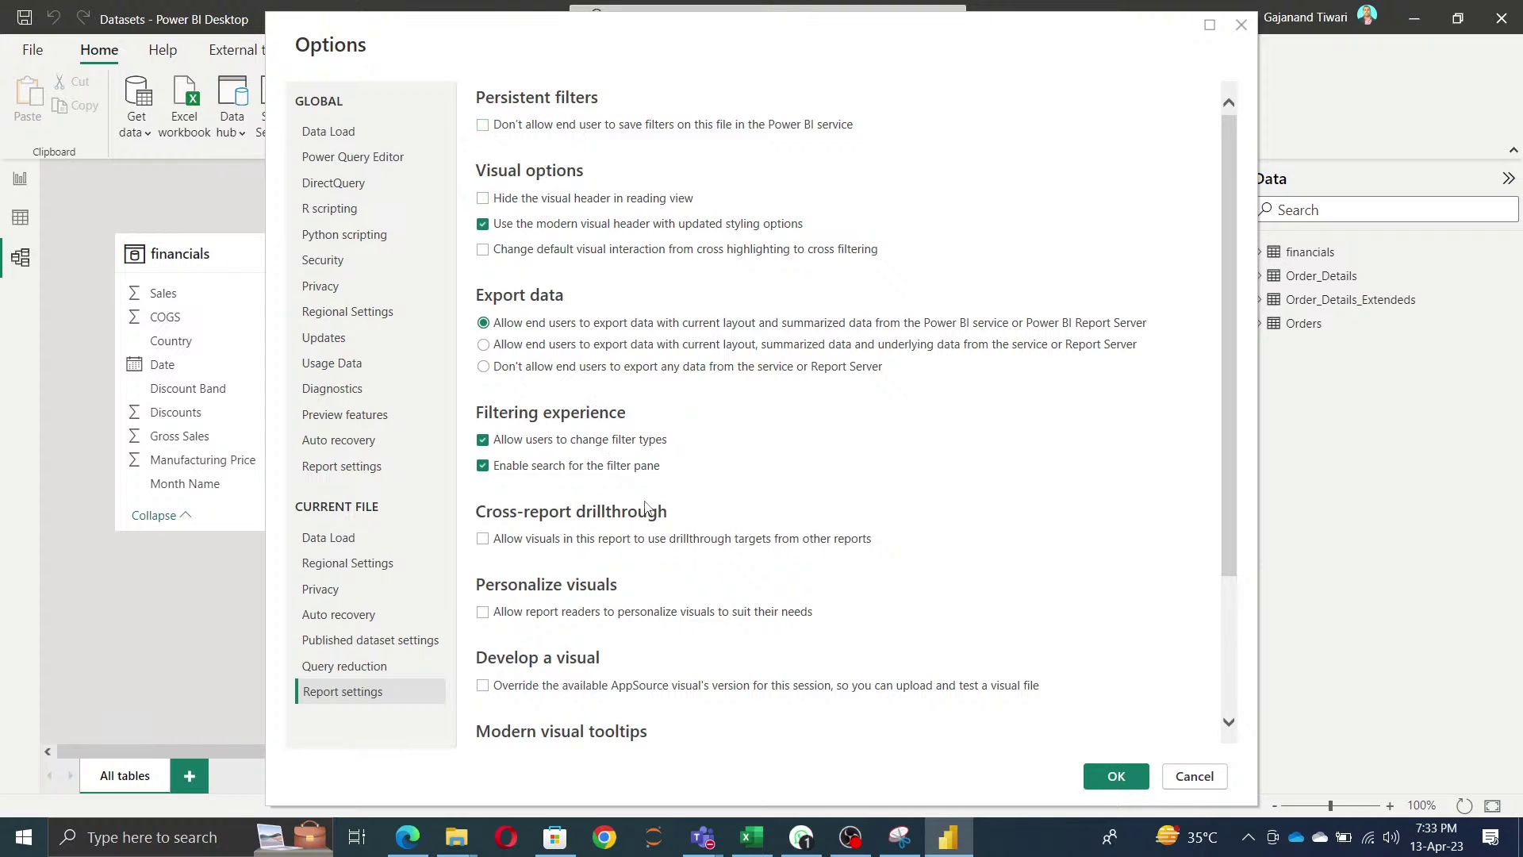
- Turn on 'Tooltip size is affected by canvas size' in Report settings and apply with OK
scroll(645, 506, down, 2)
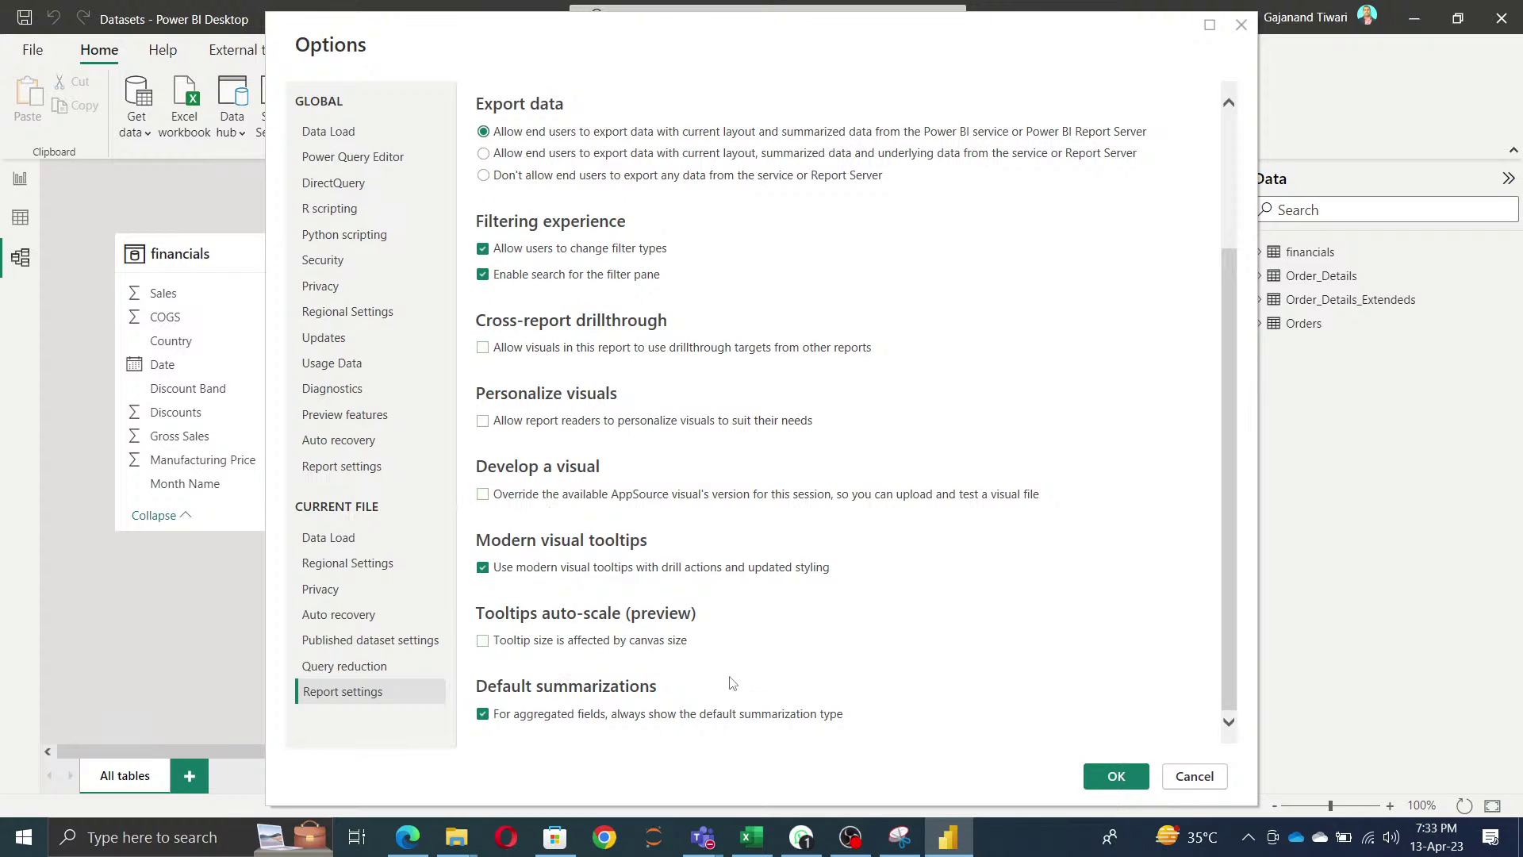
click(483, 641)
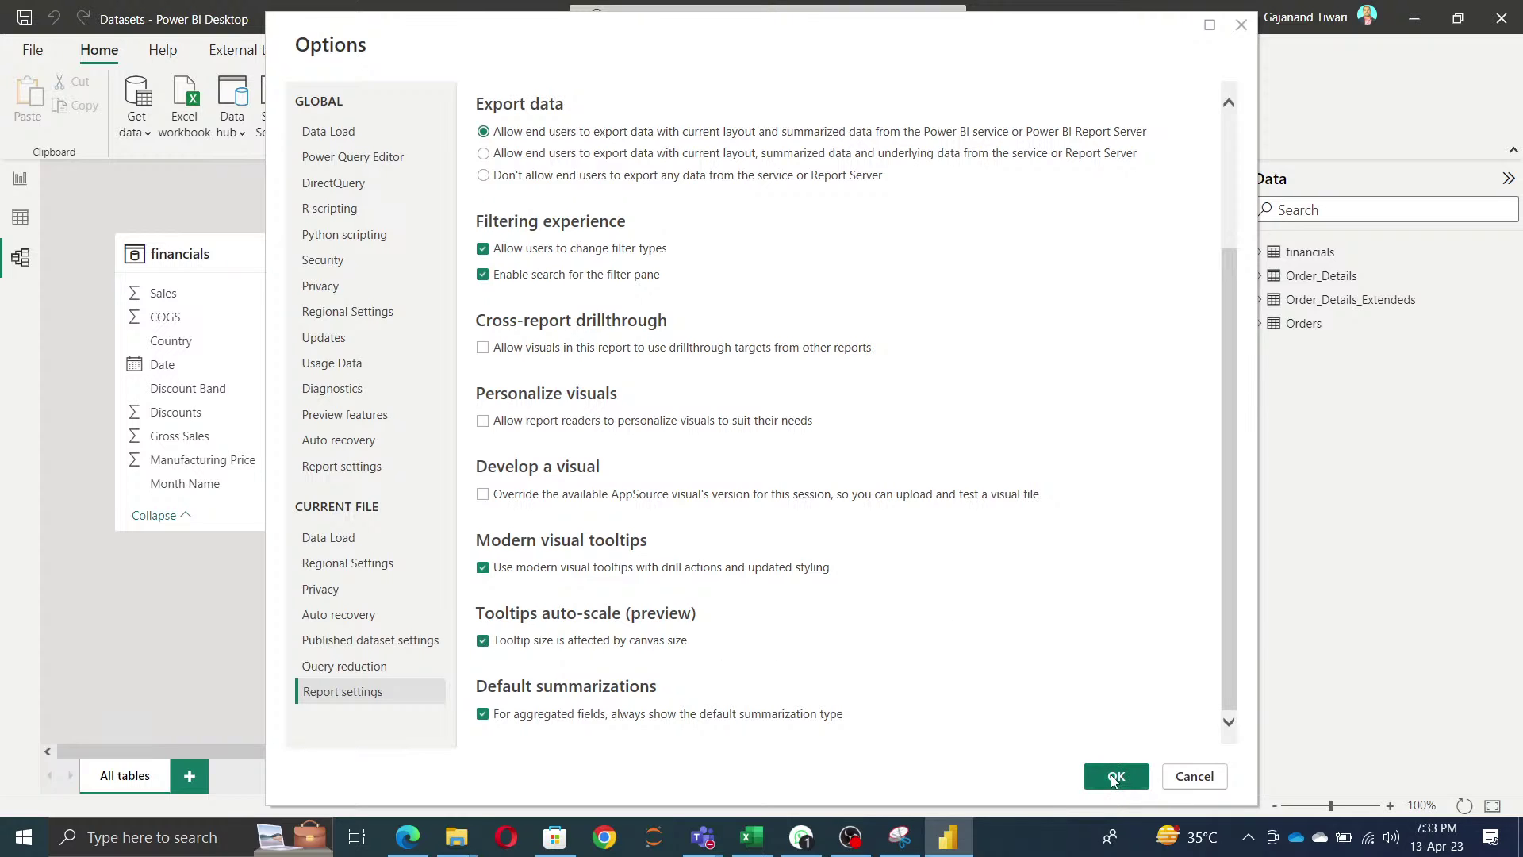
scroll(834, 387, up, 2)
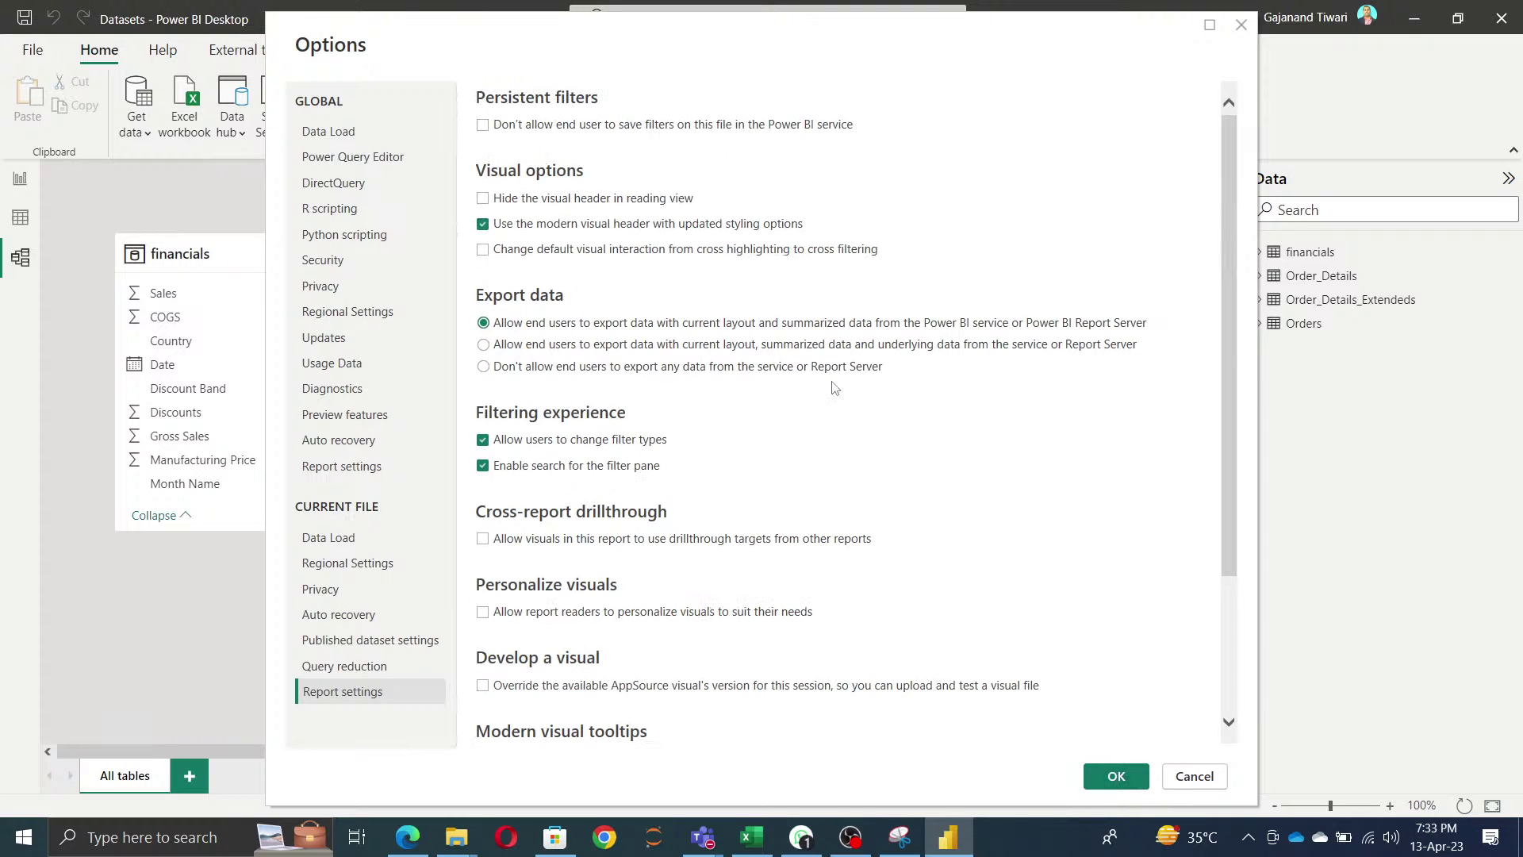
scroll(834, 387, down, 2)
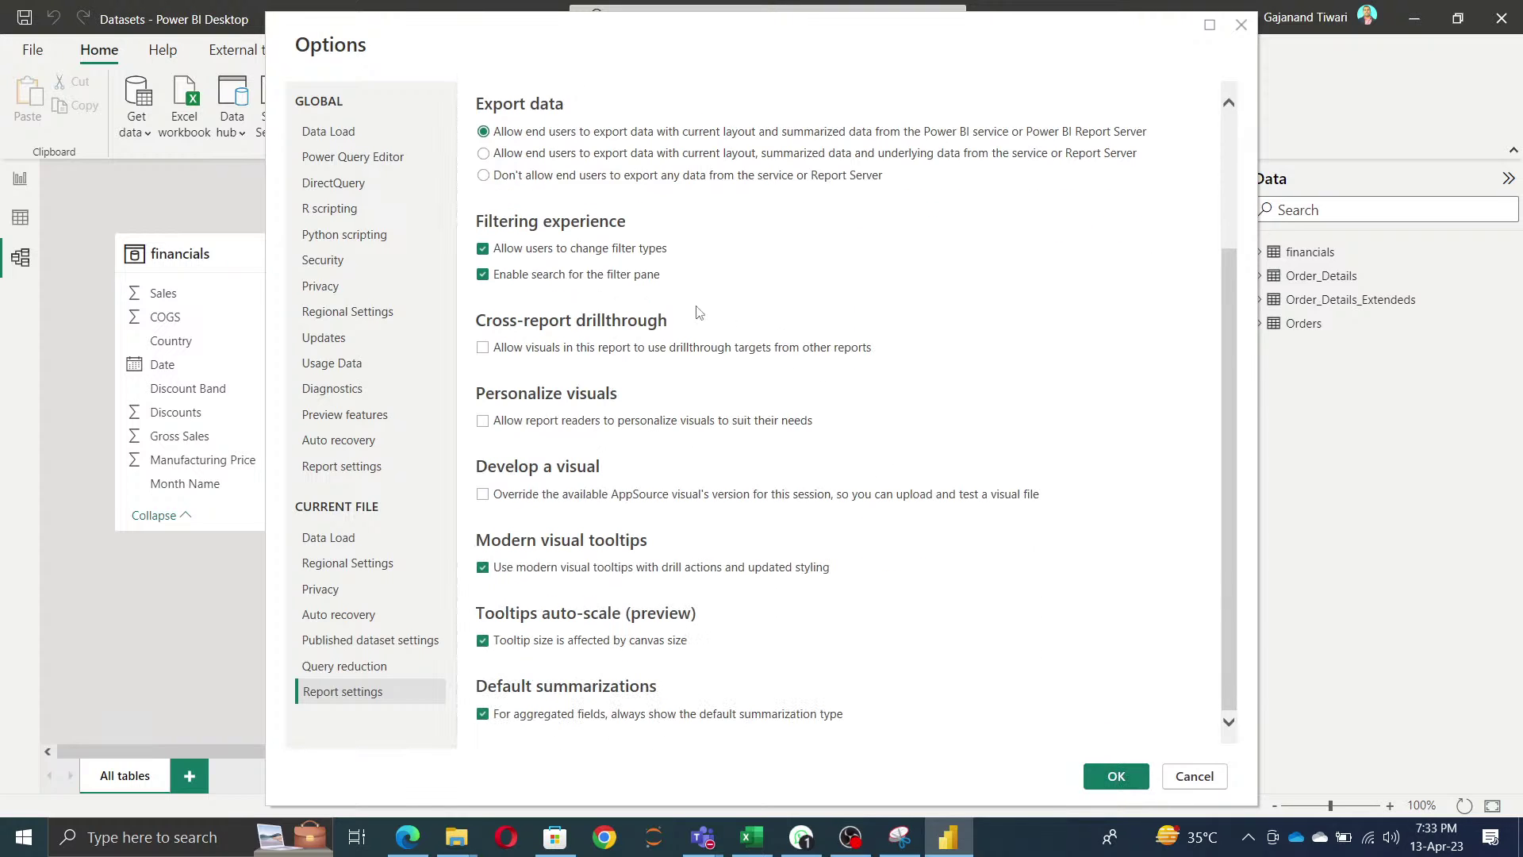
click(1118, 779)
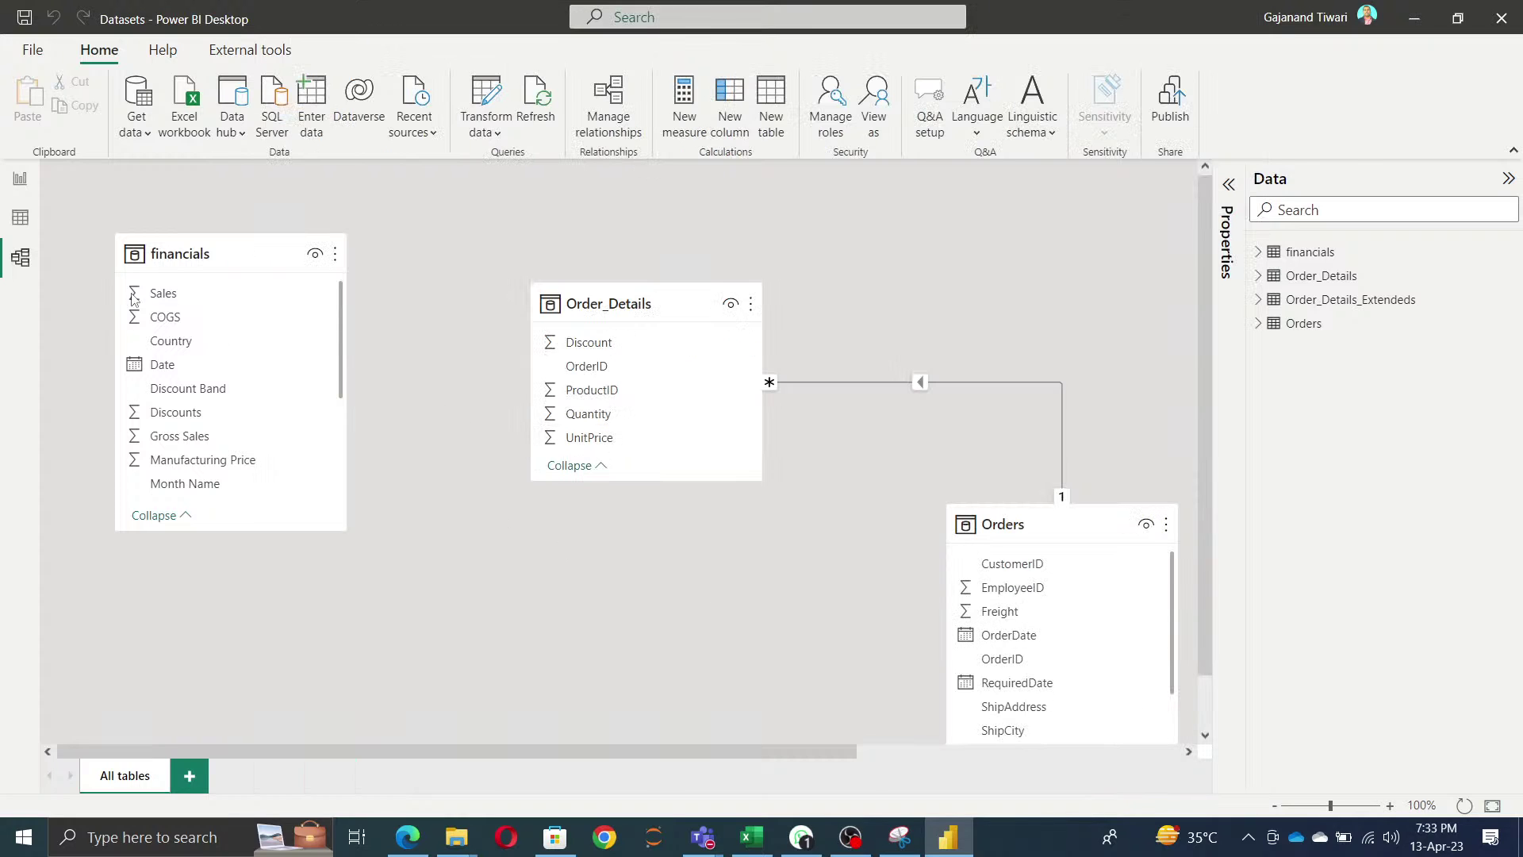
- Return to Report view, select the Dataset Upload topic in Excel cell F10, then minimize Excel
click(22, 185)
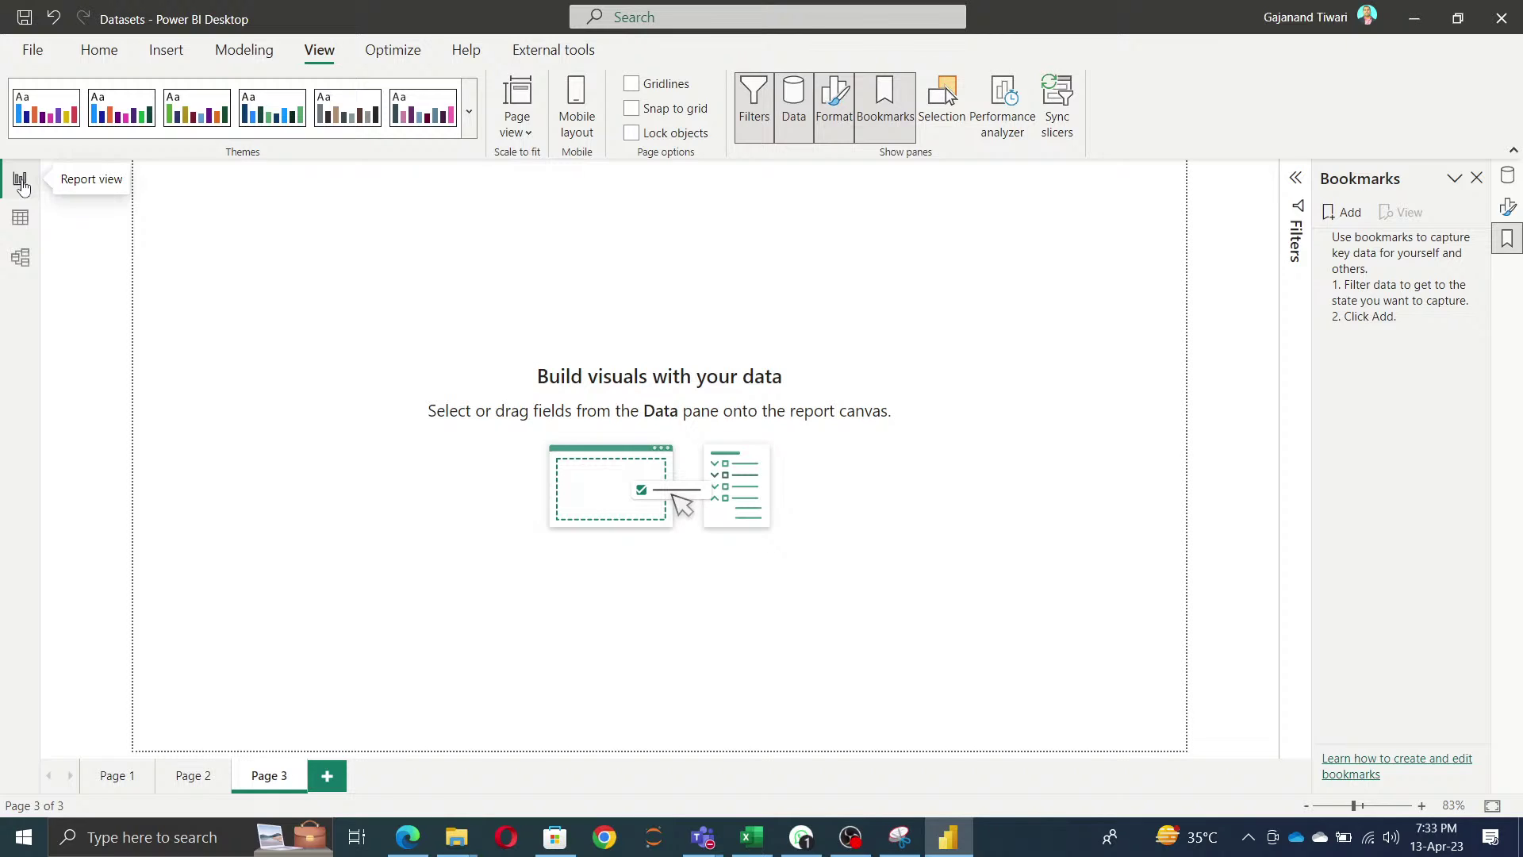
click(761, 840)
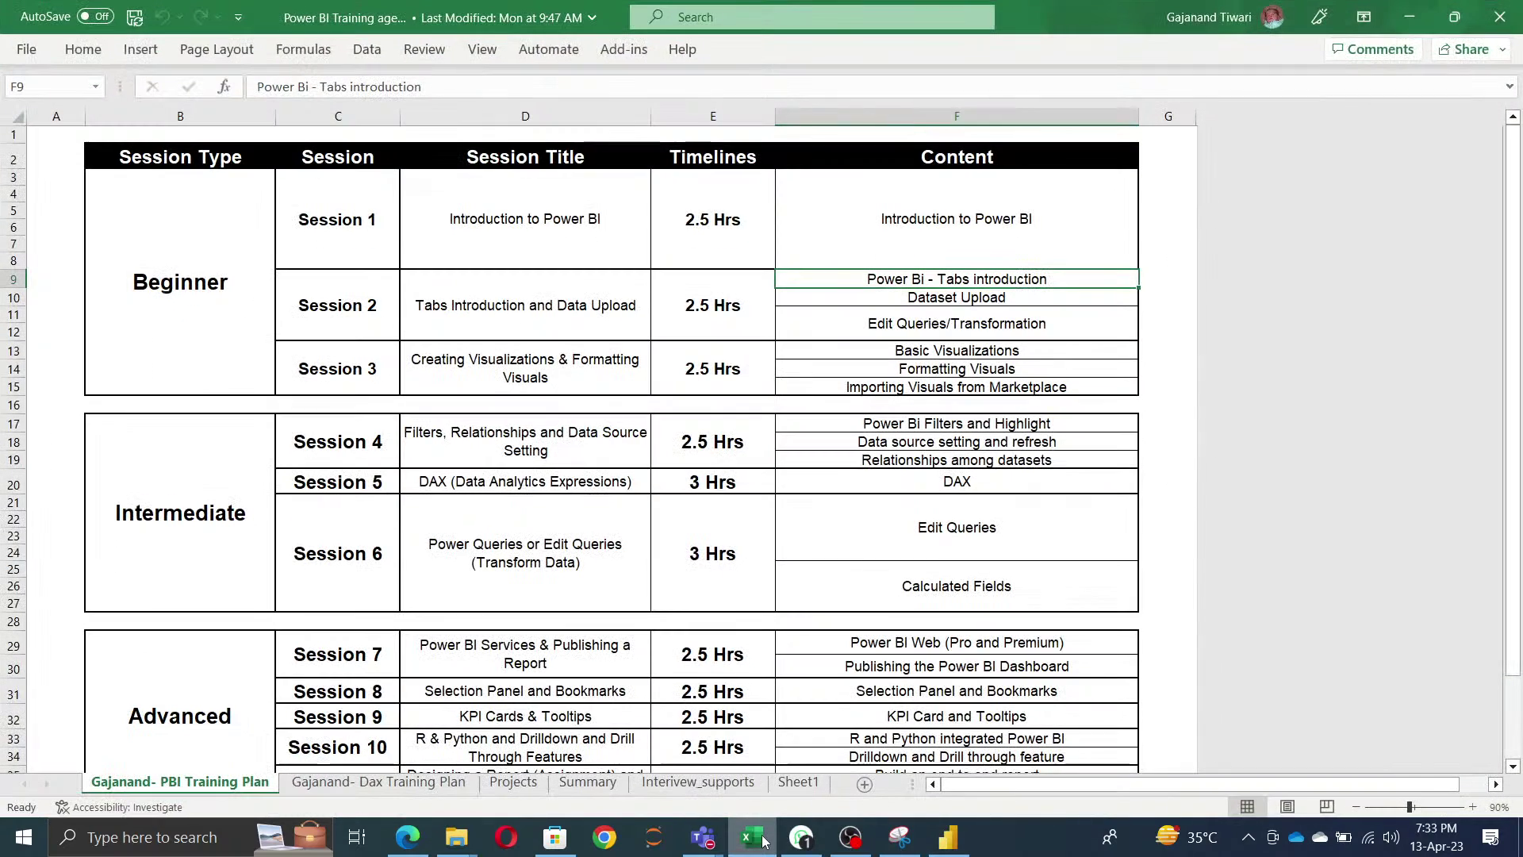
click(973, 297)
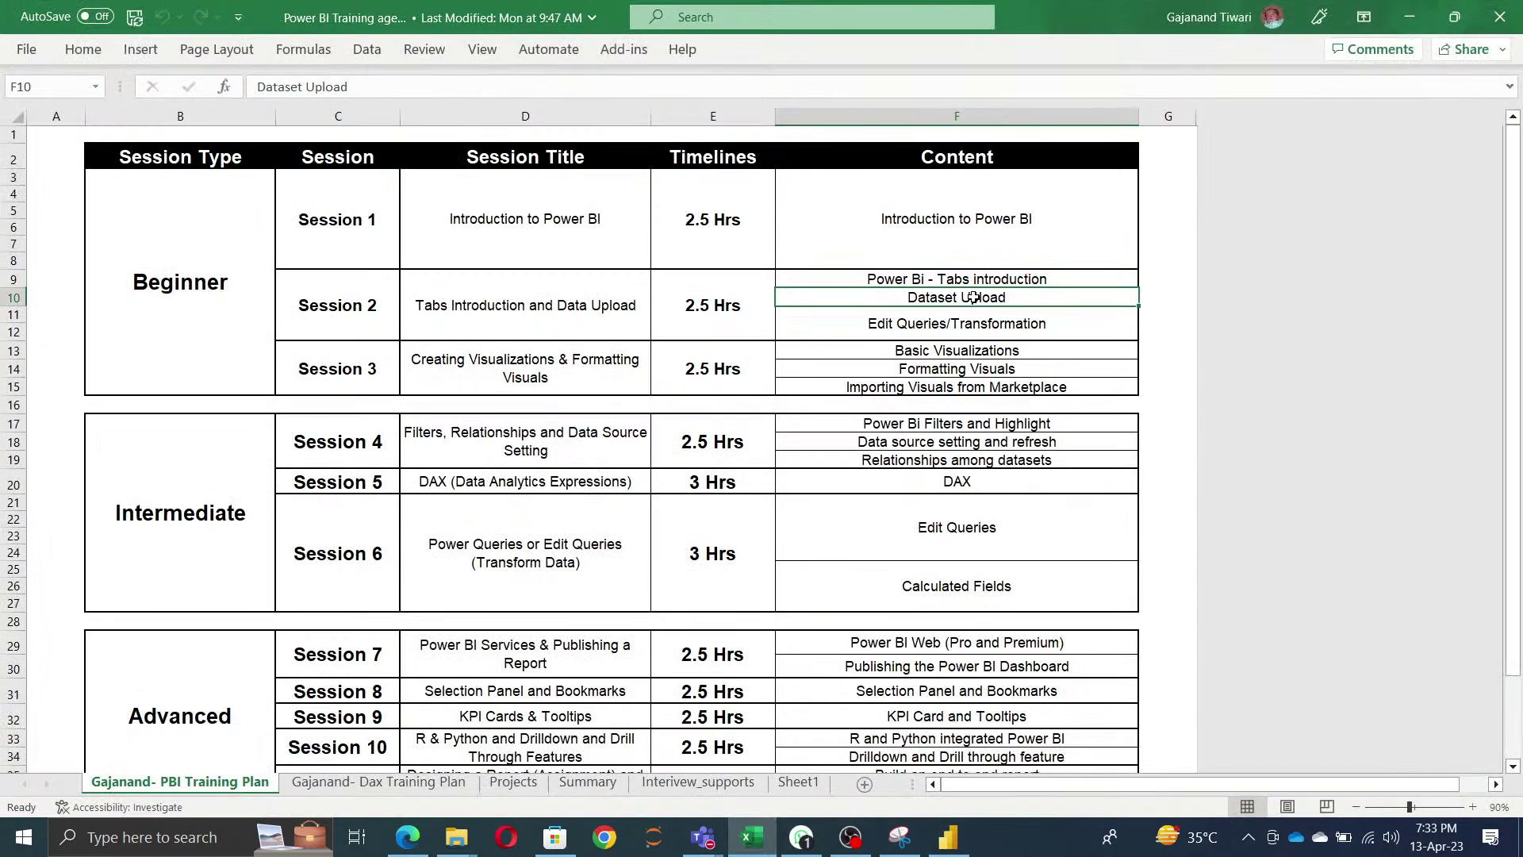
click(1410, 17)
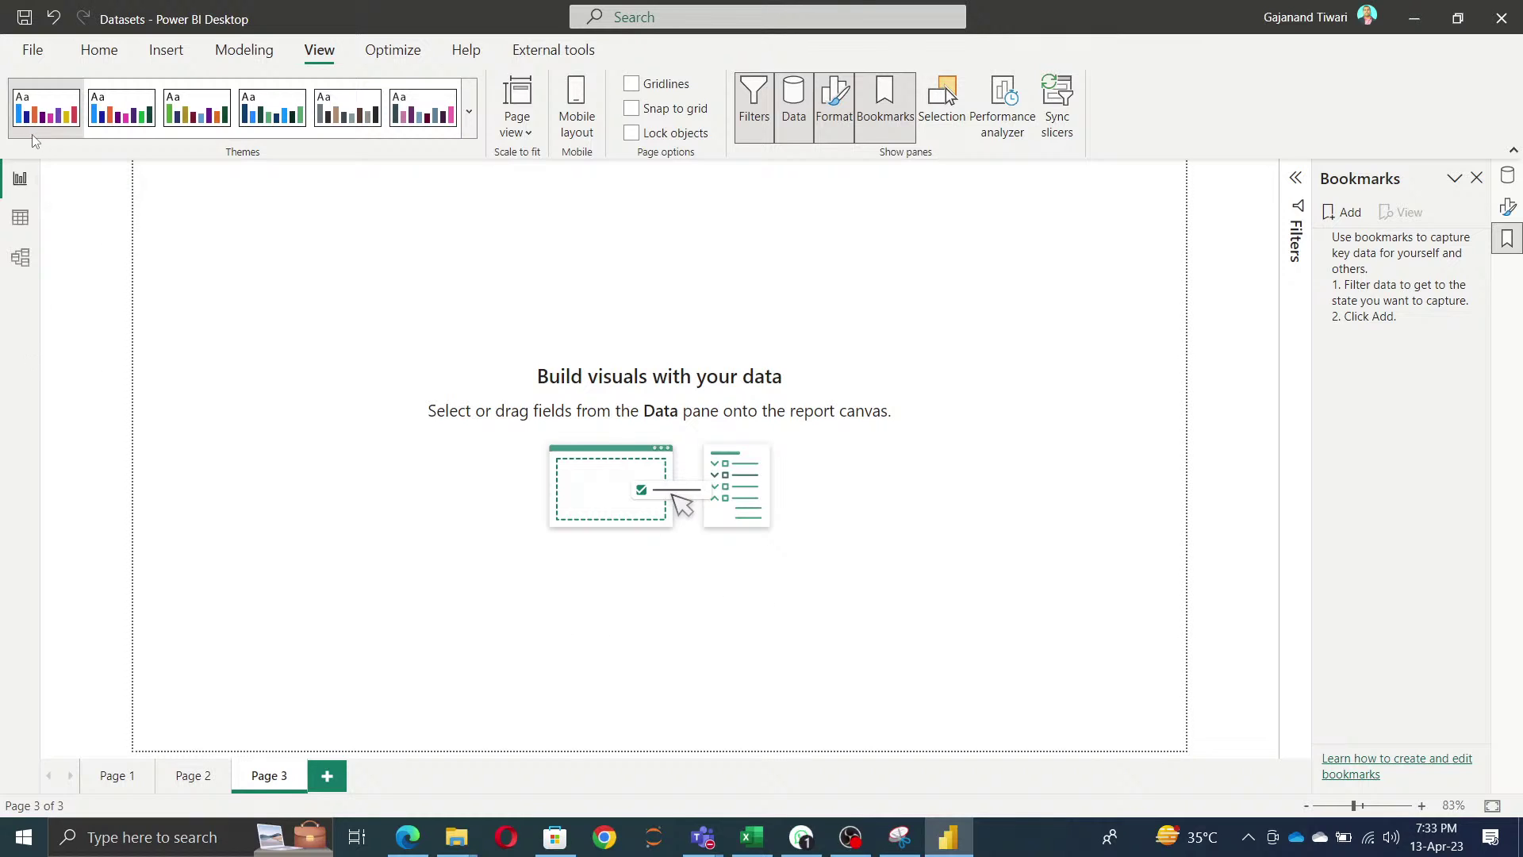
- Insert a Stacked bar chart from the Insert visuals gallery and drag it to Page 3's centre
click(108, 52)
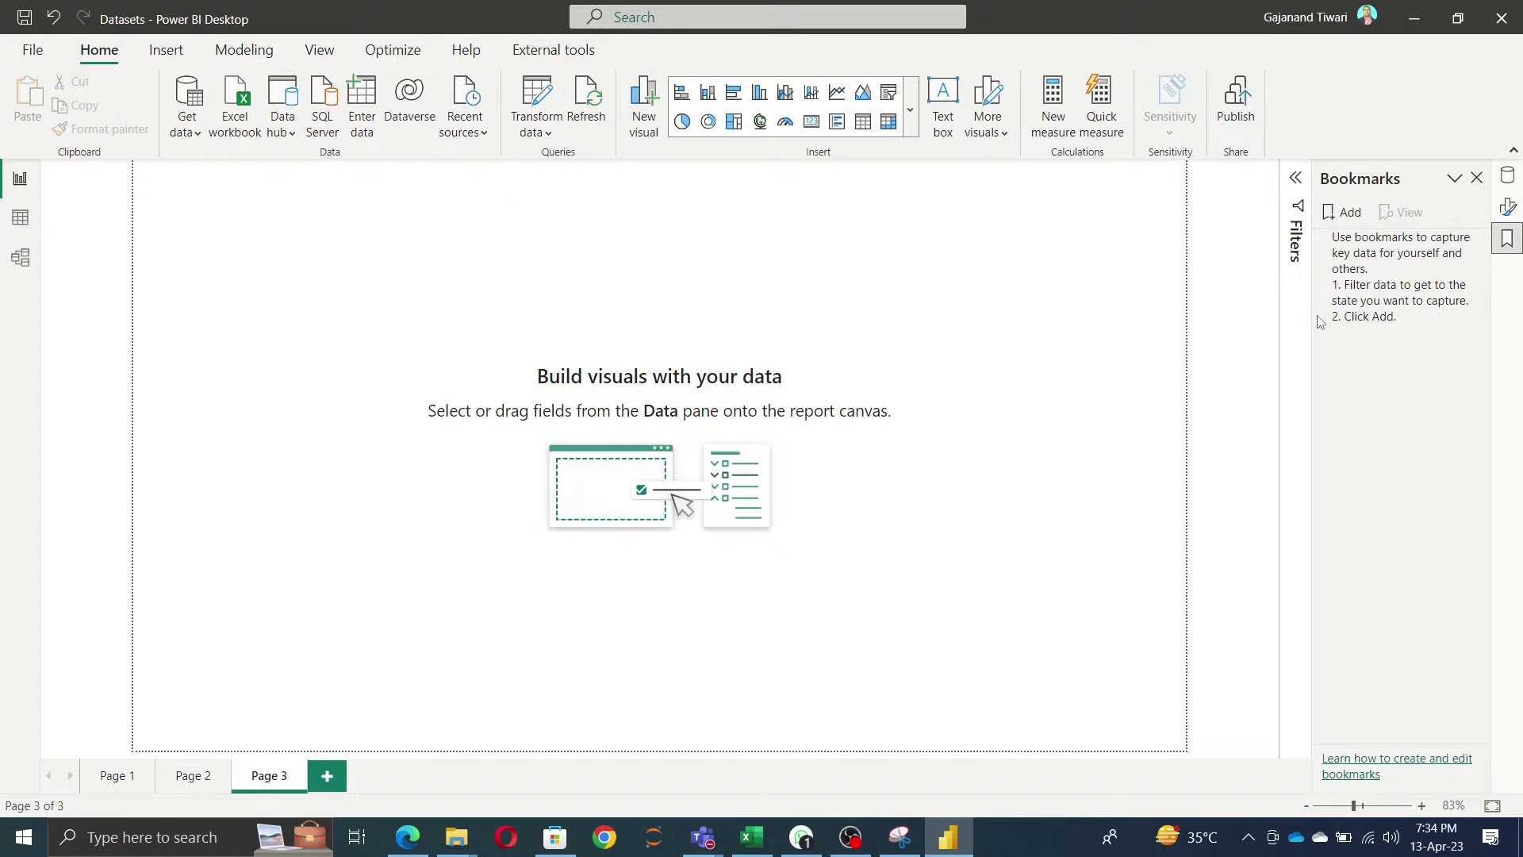
click(912, 114)
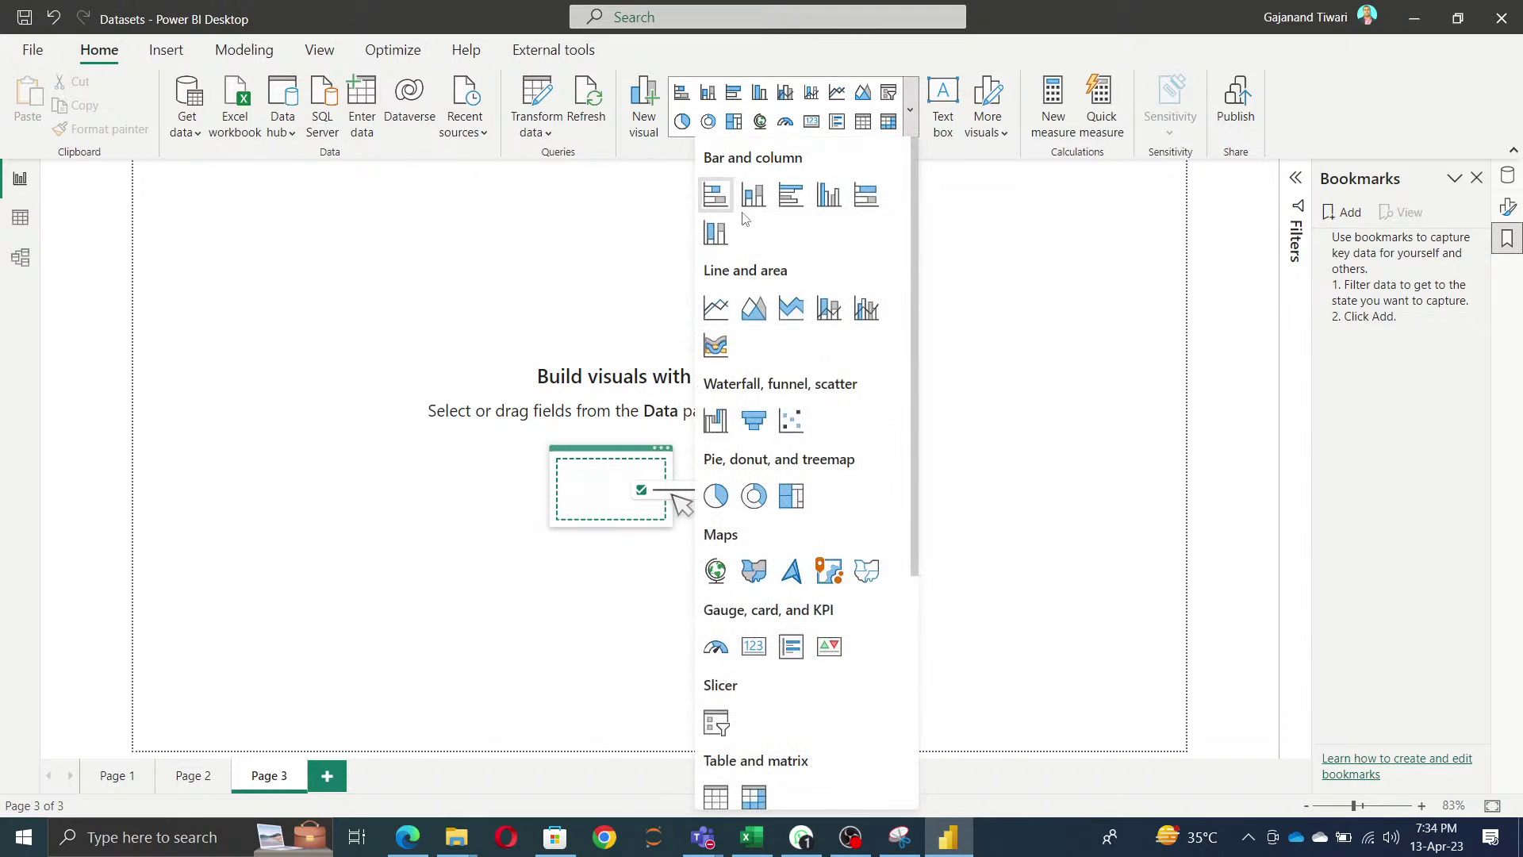
click(166, 57)
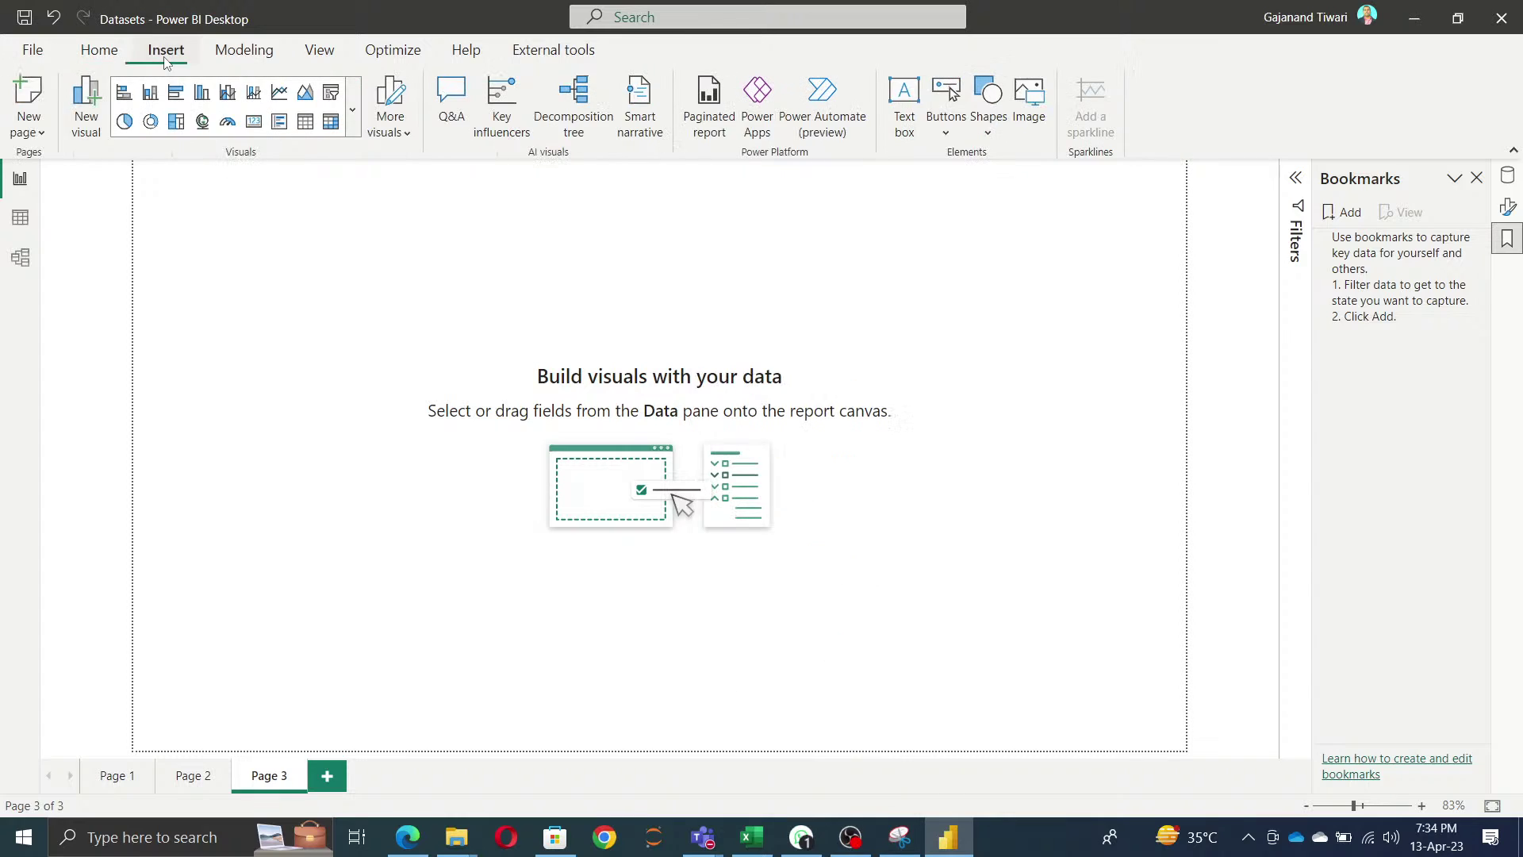
click(354, 112)
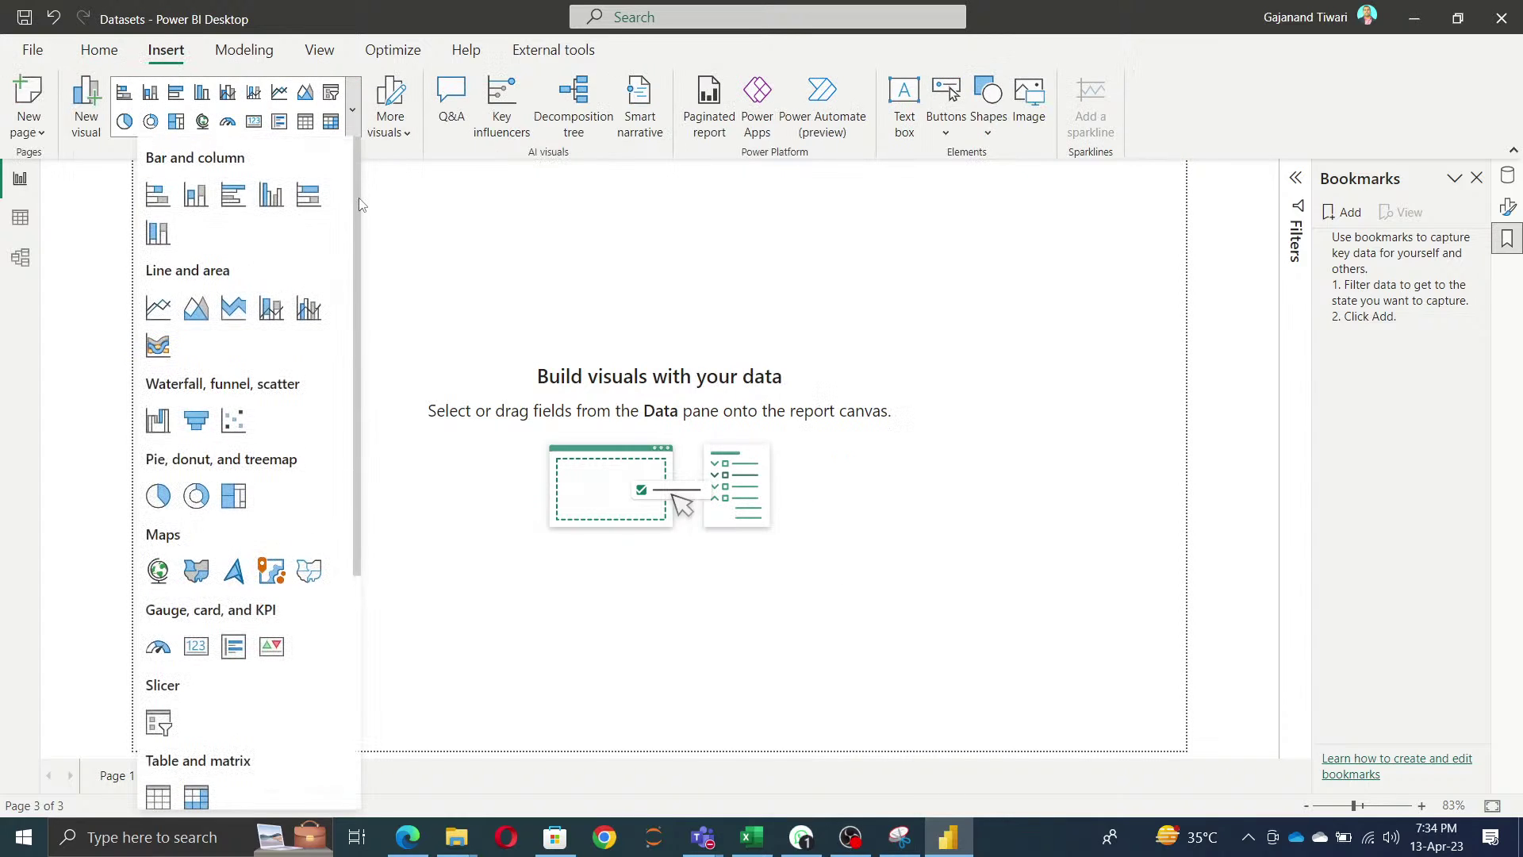
mouse_move(359, 205)
mouse_down()
mouse_move(391, 468)
mouse_move(365, 200)
mouse_up()
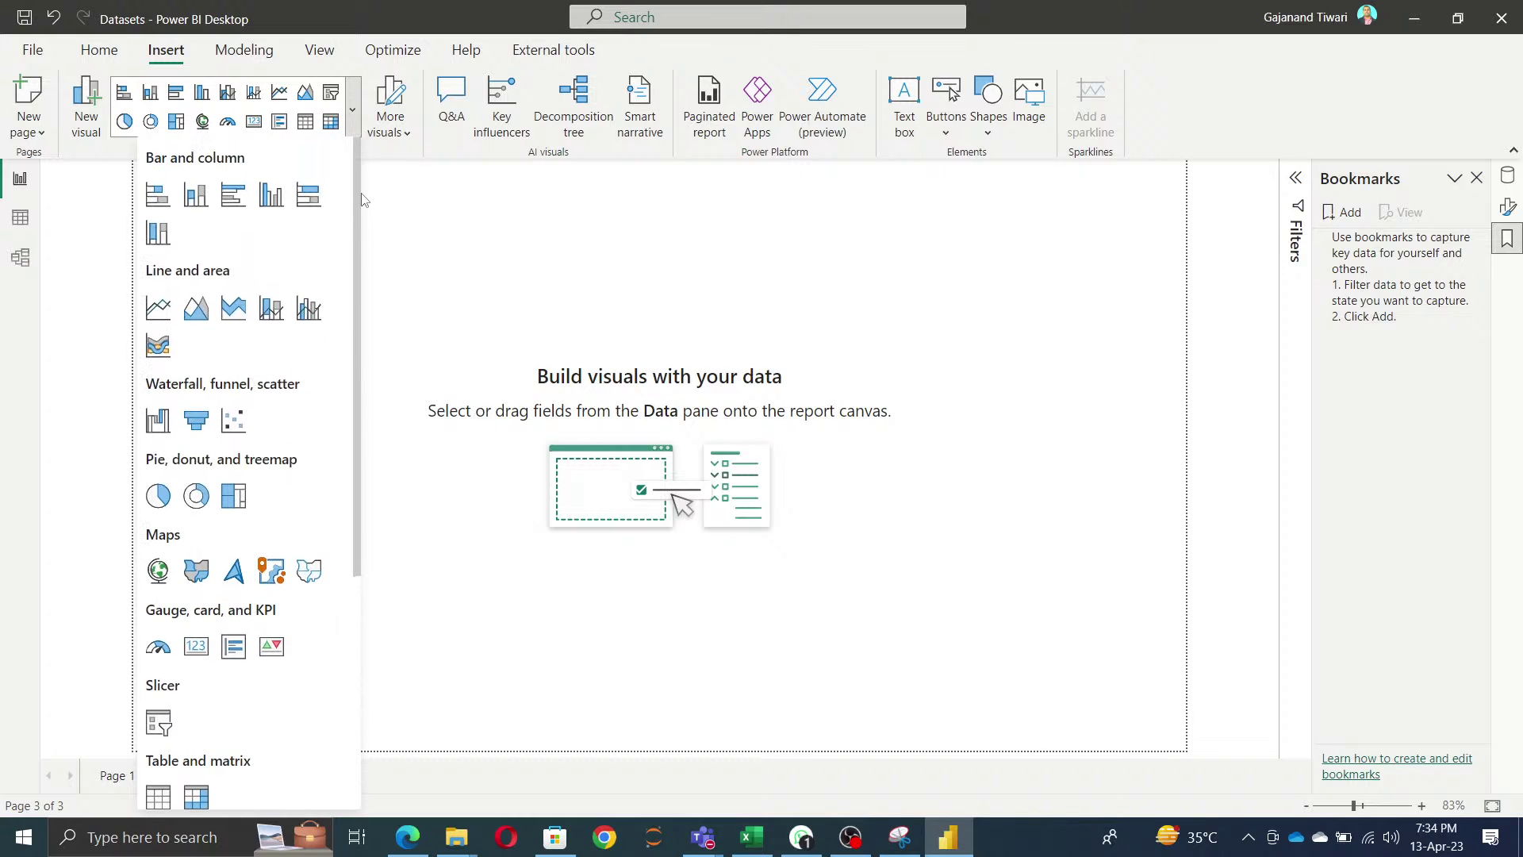
click(161, 200)
drag(316, 299, 680, 384)
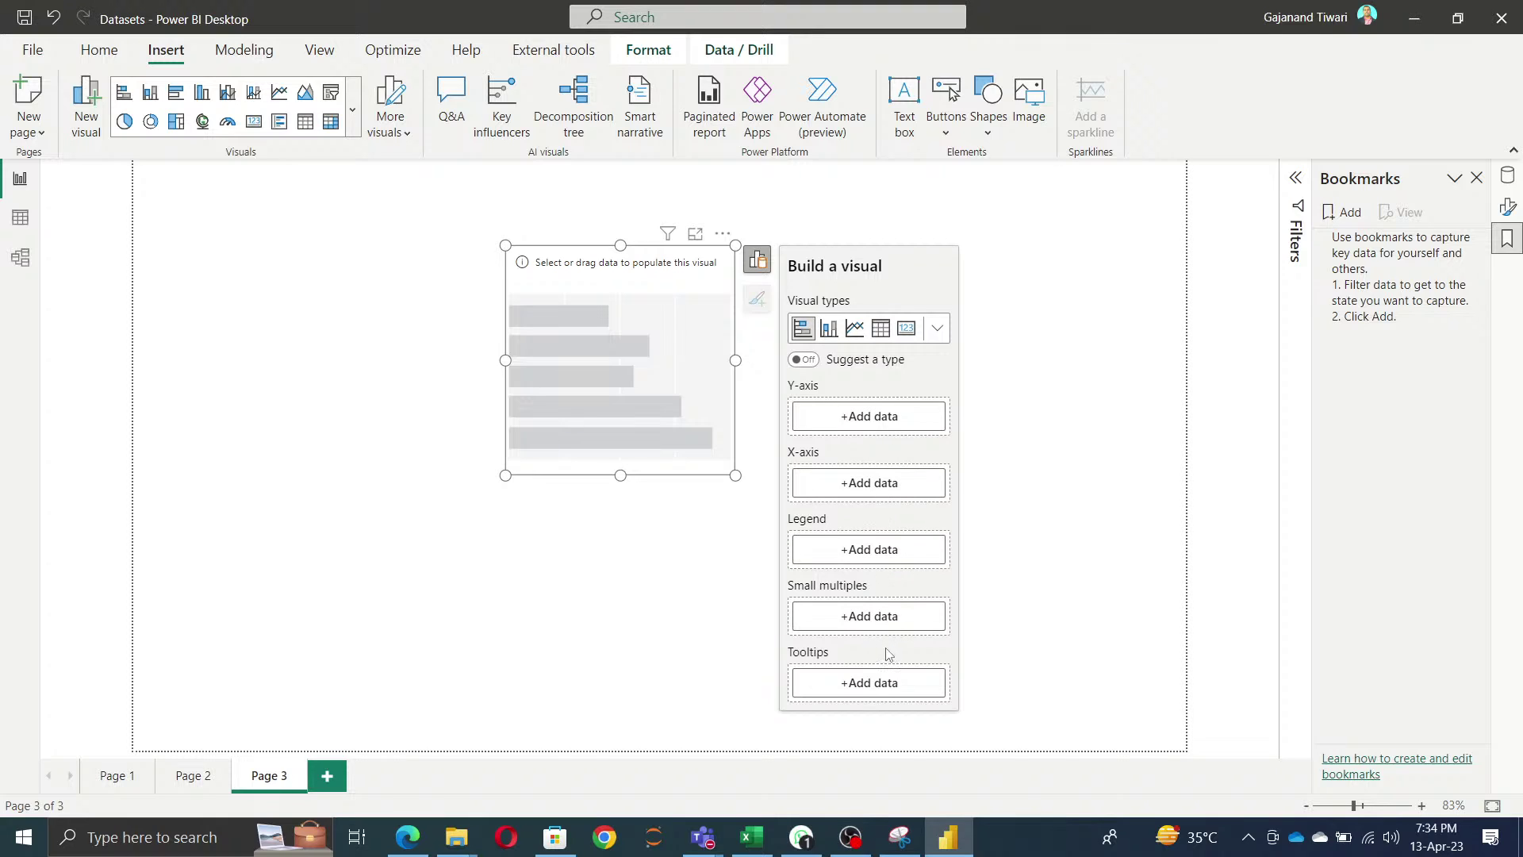
- With the empty bar chart selected, choose Home > Get data > More... to list every connector
click(309, 299)
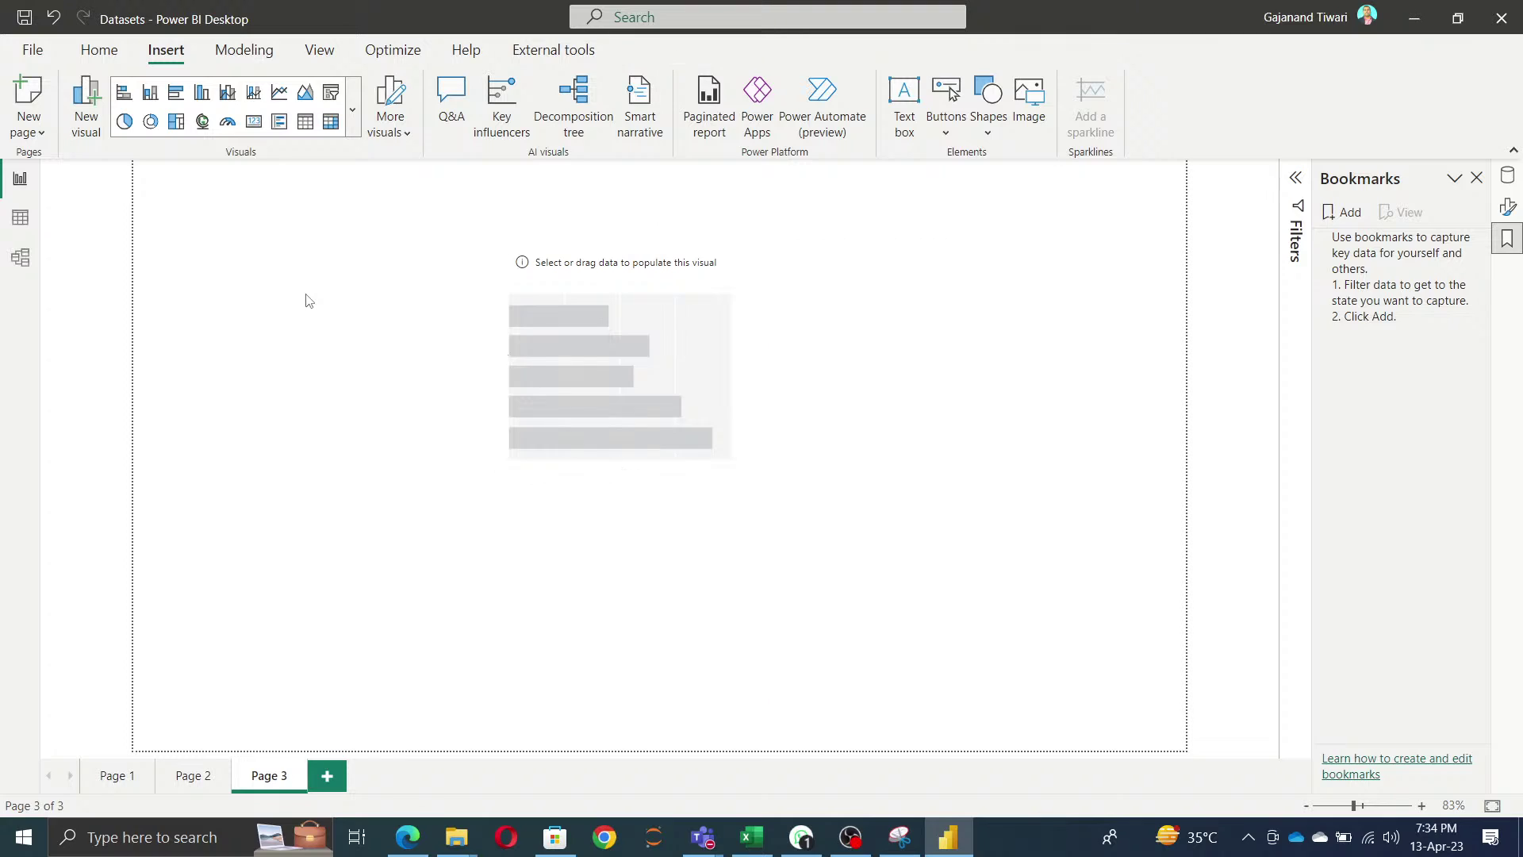
click(621, 341)
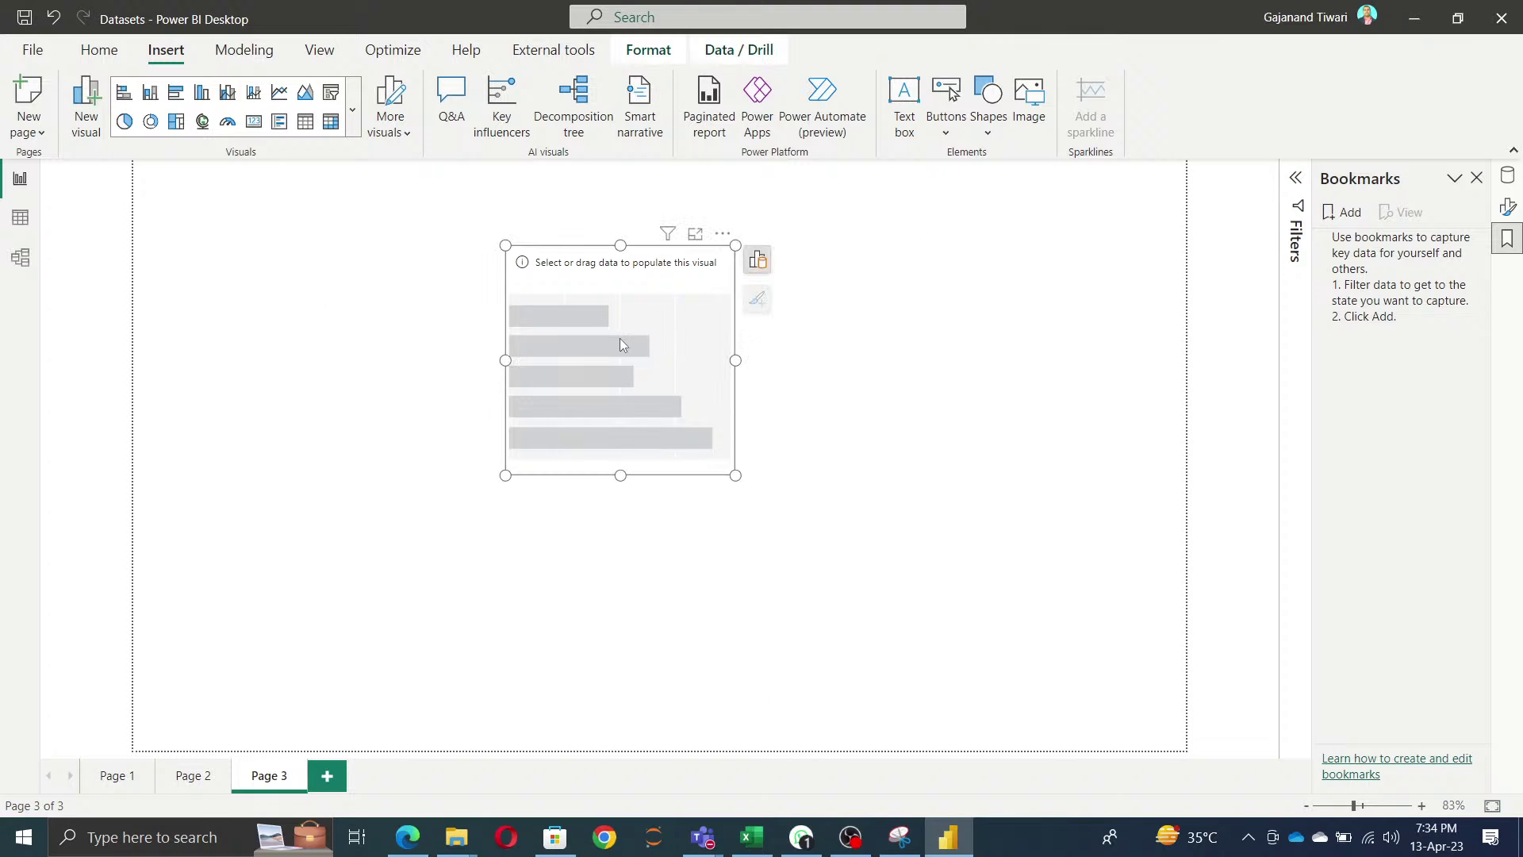
click(99, 51)
click(190, 135)
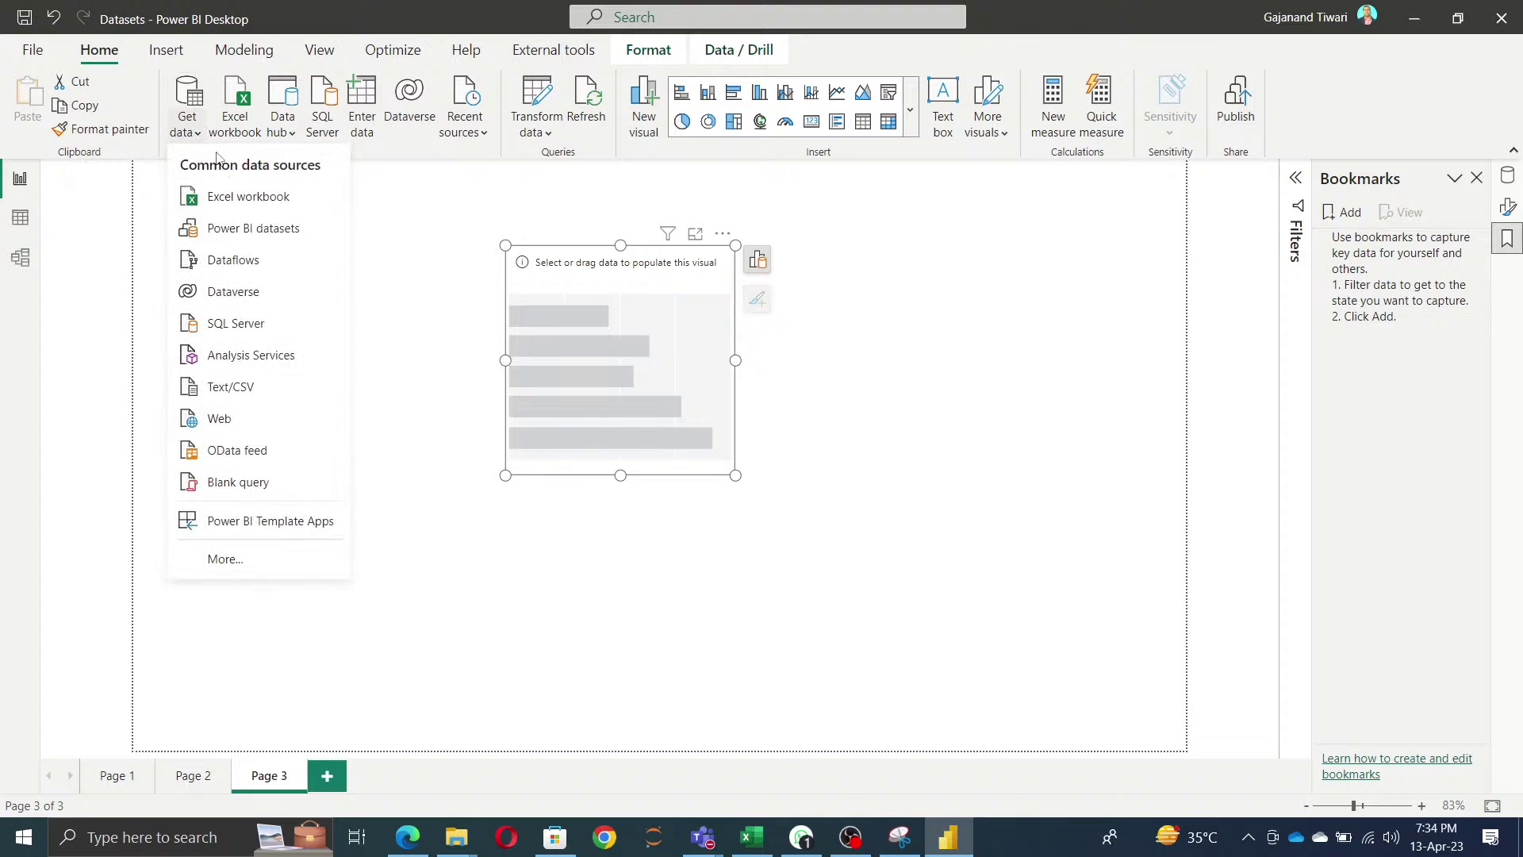
click(258, 564)
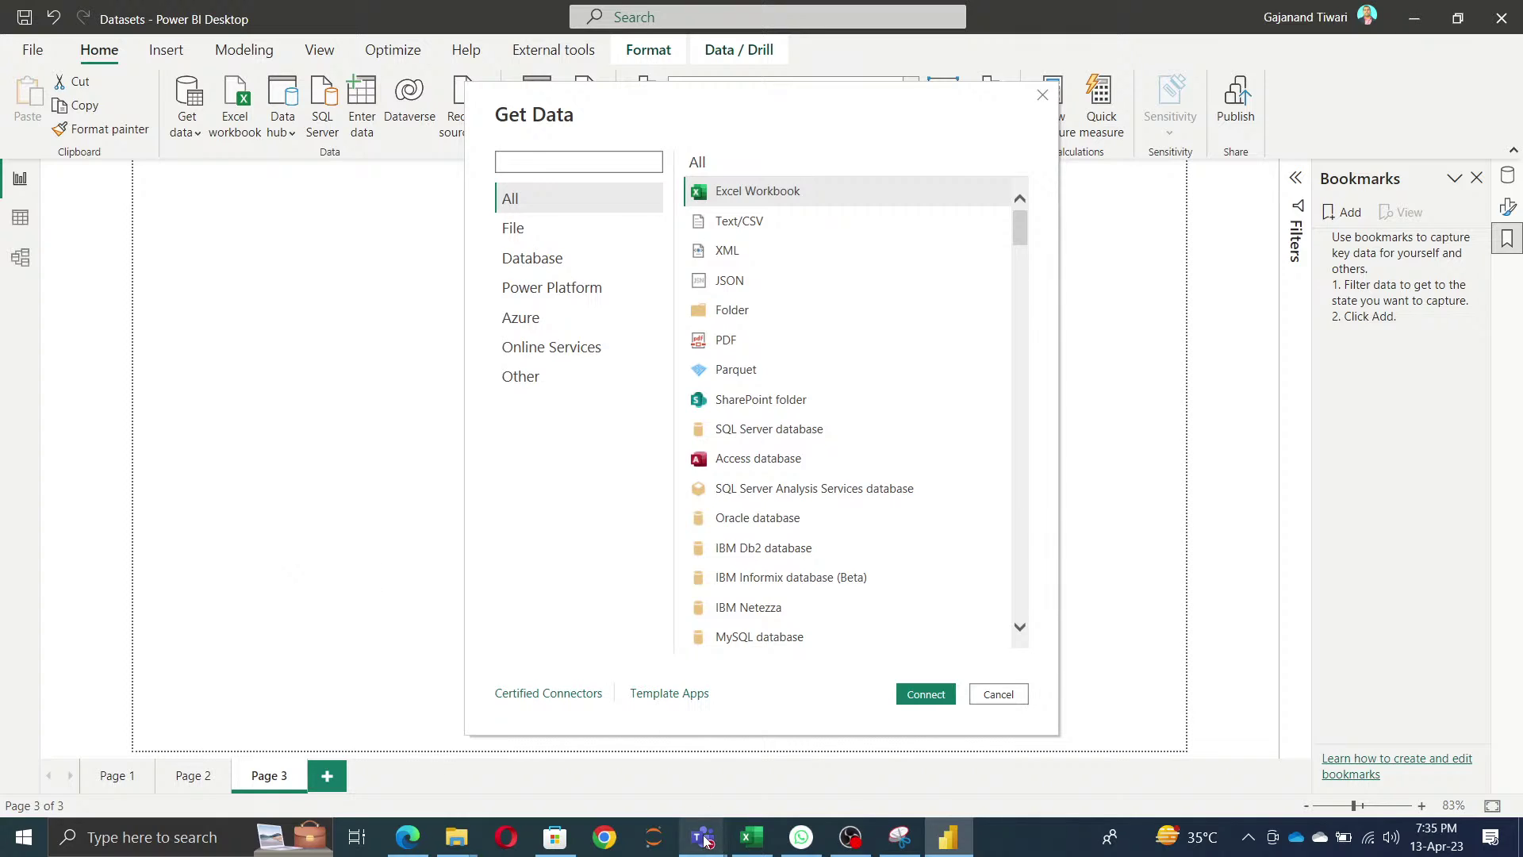
- Admit the lobby guest into the Teams meeting and minimize the meeting window
mouse_move(703, 836)
click(760, 723)
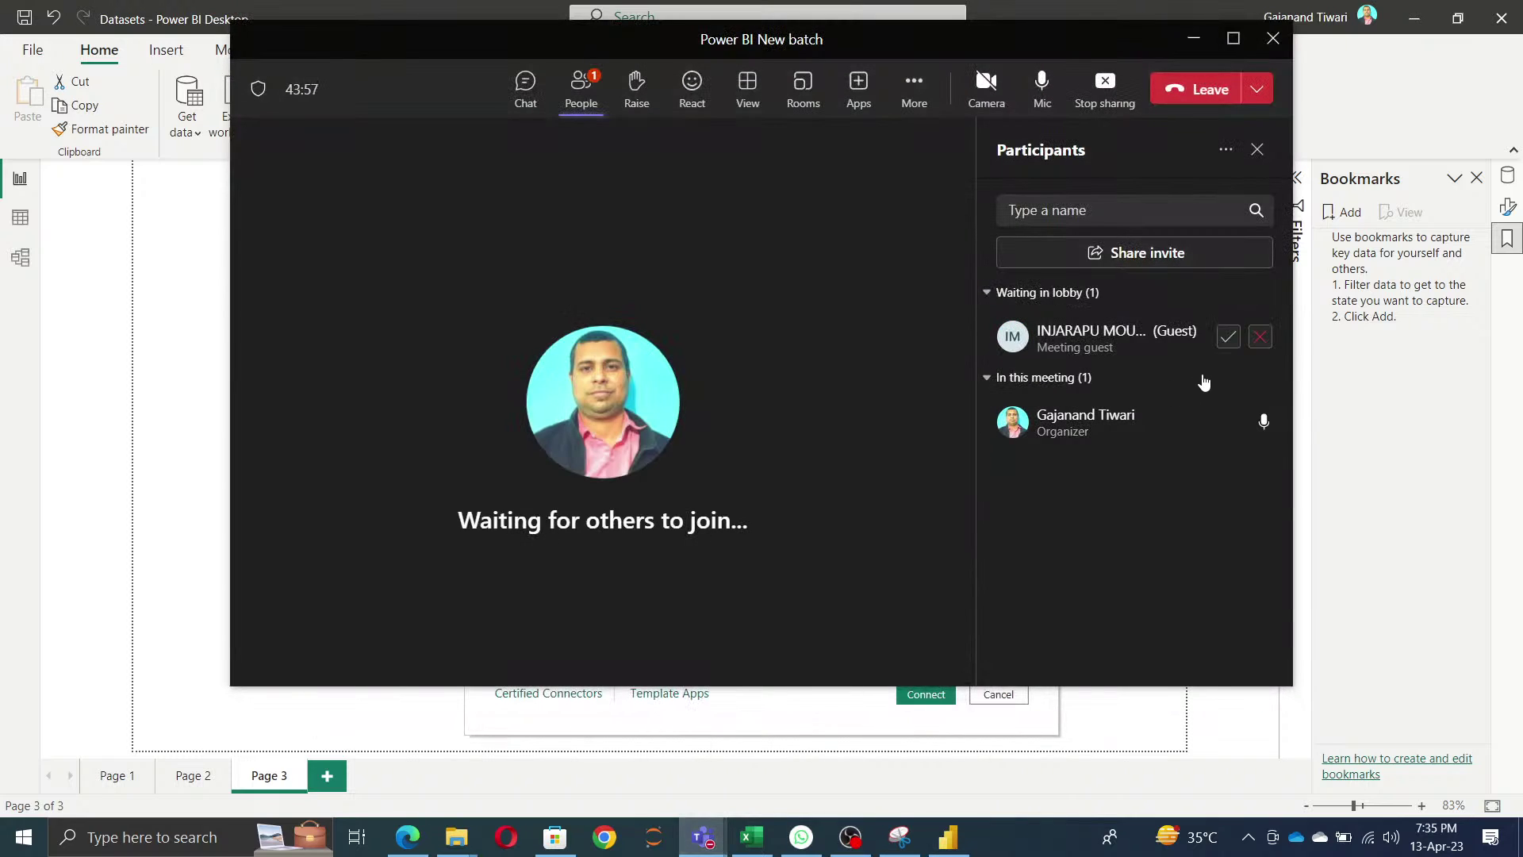
click(1228, 336)
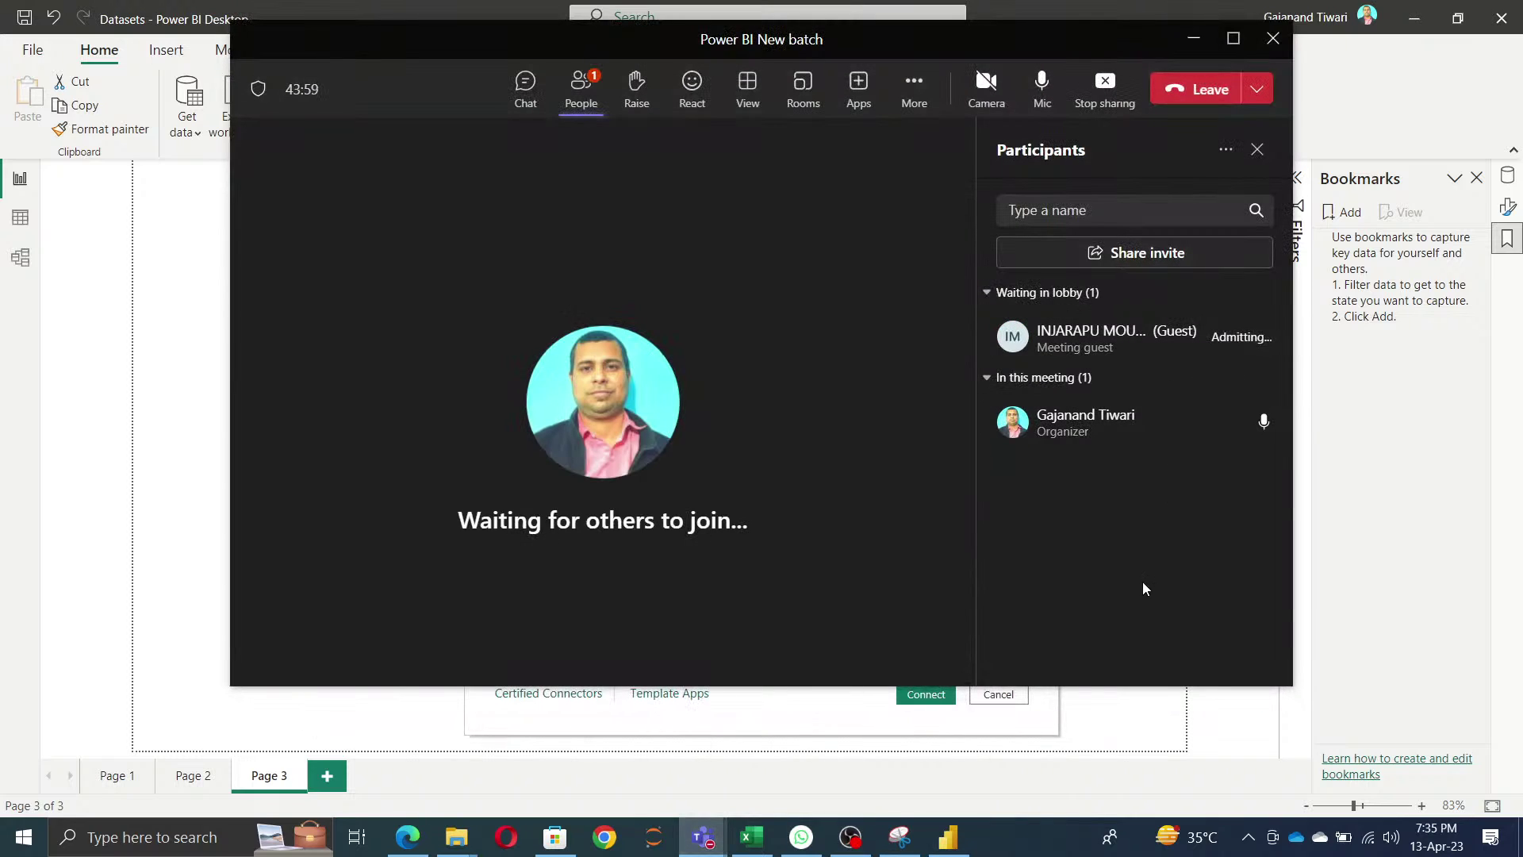
click(1195, 41)
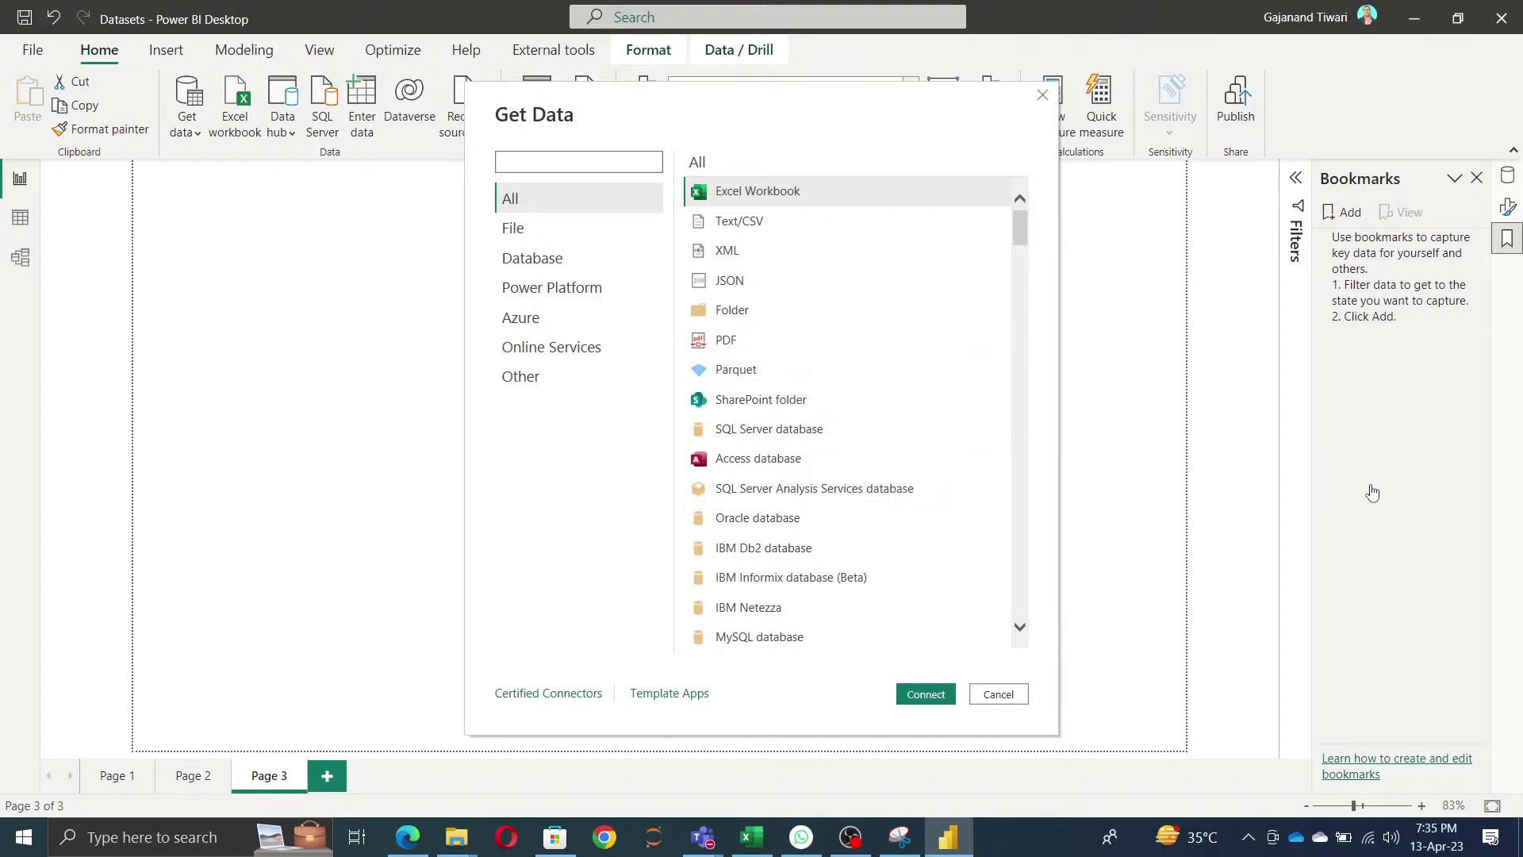
- Reopen the full Get Data catalogue and browse File, Power Platform, Azure, Online Services and Other connectors
click(1001, 695)
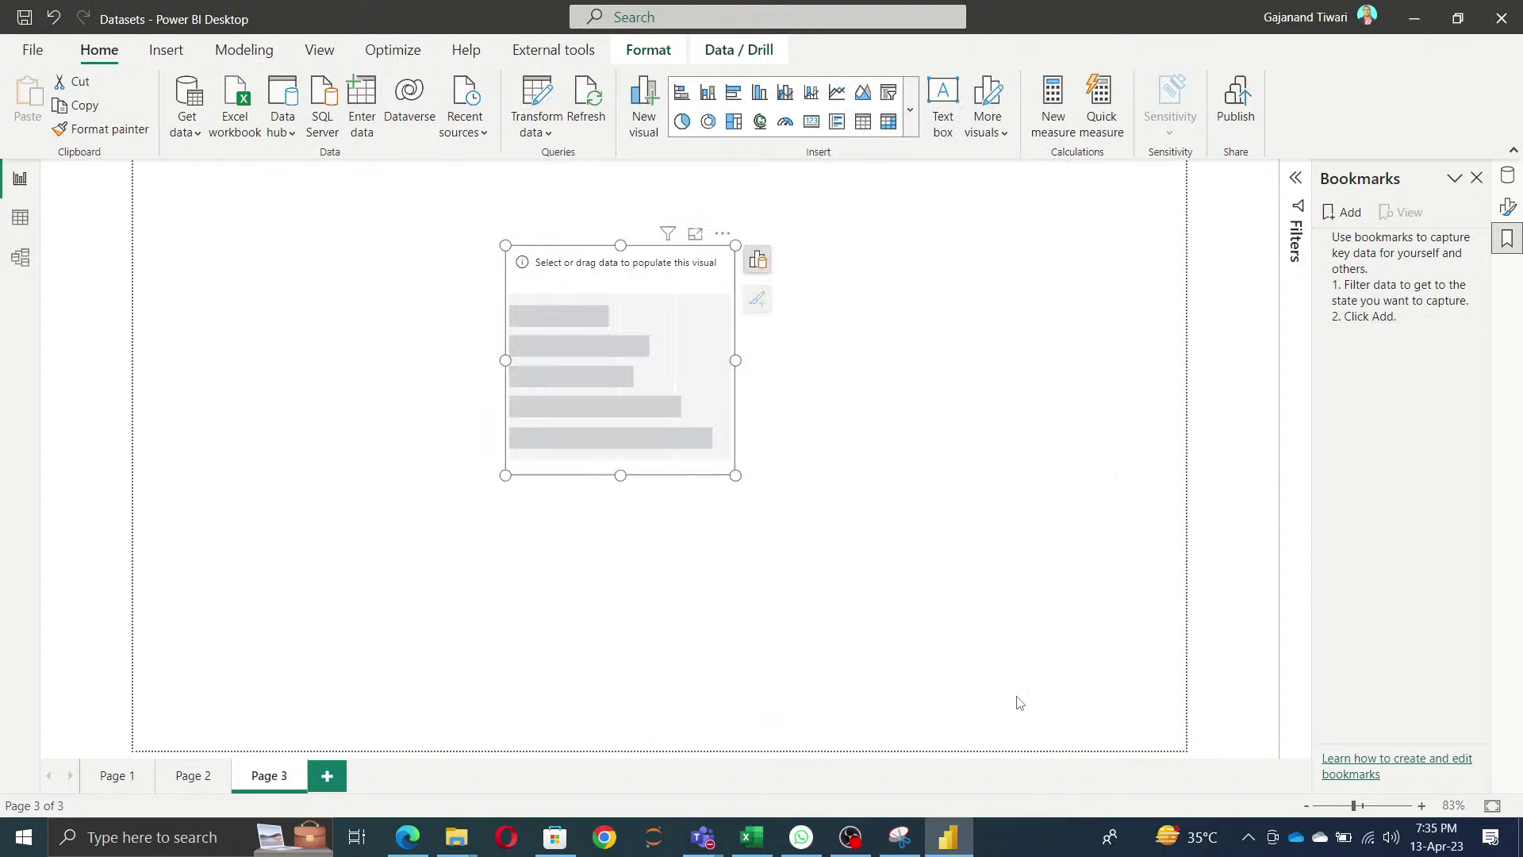
click(199, 135)
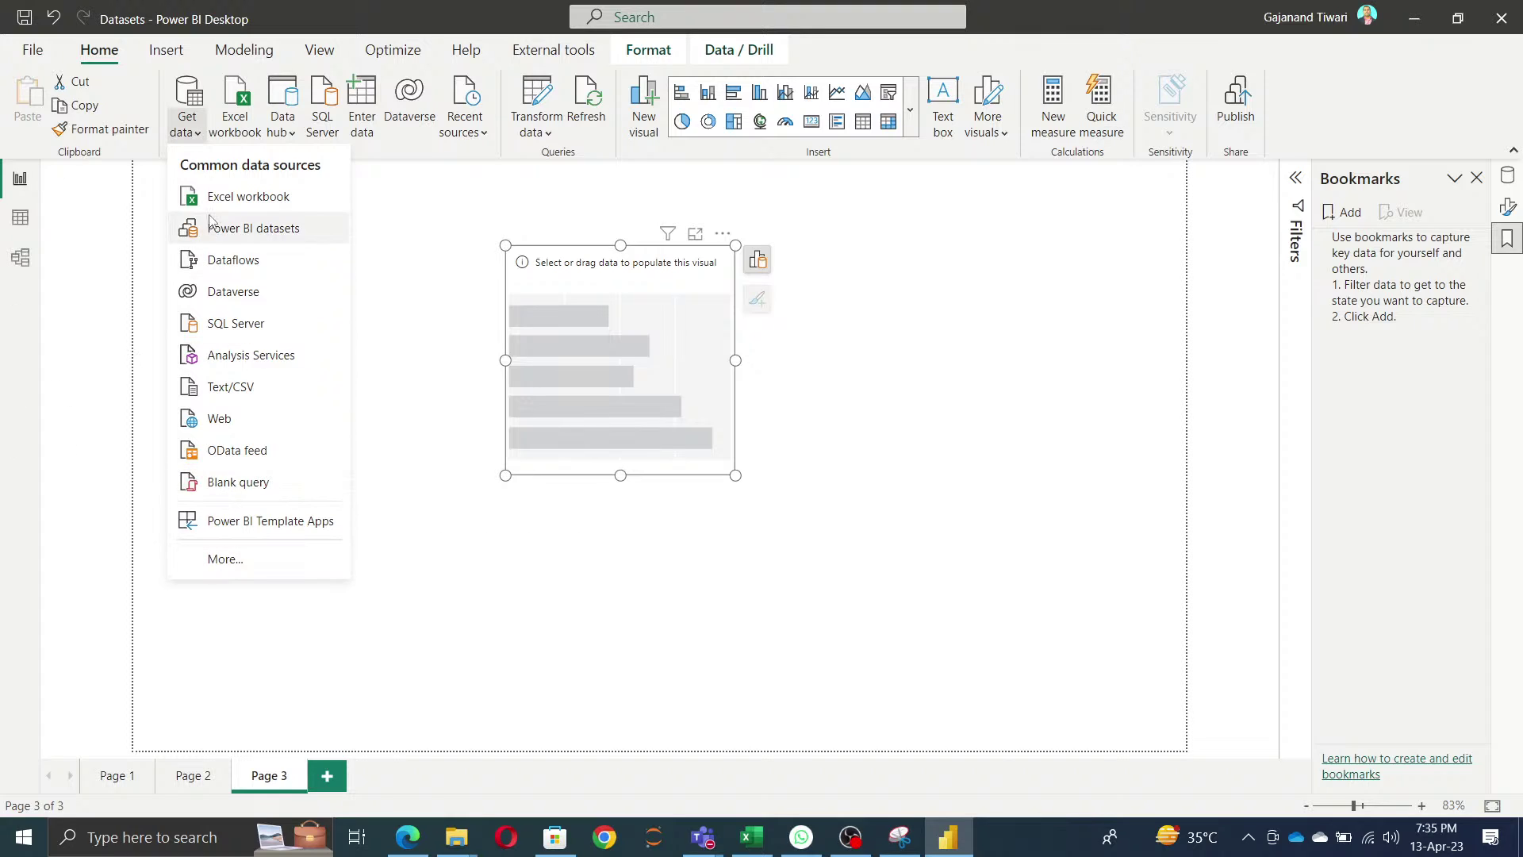
click(256, 561)
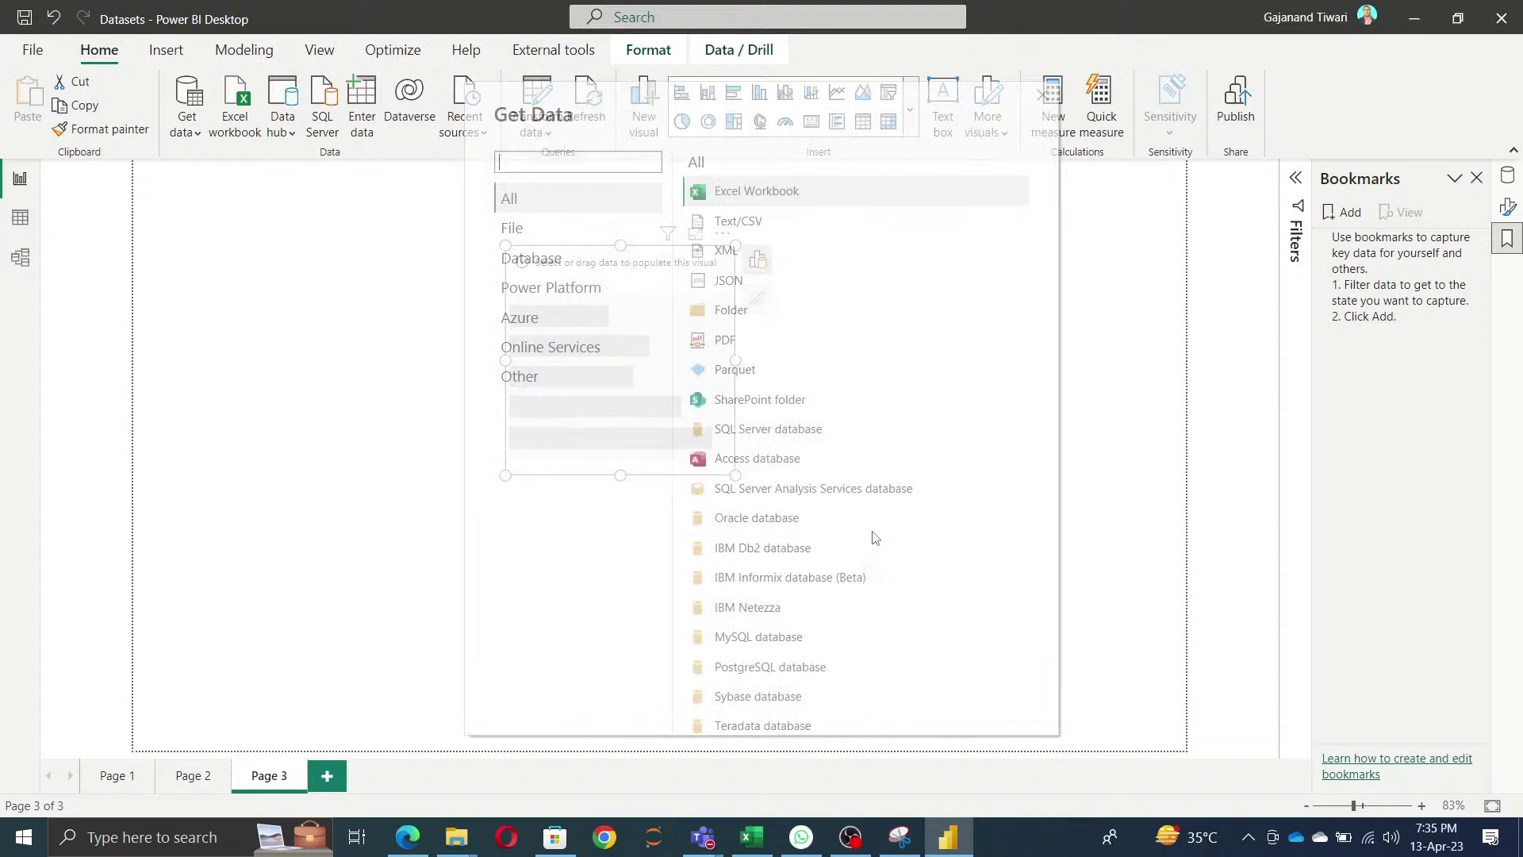
click(515, 229)
click(544, 297)
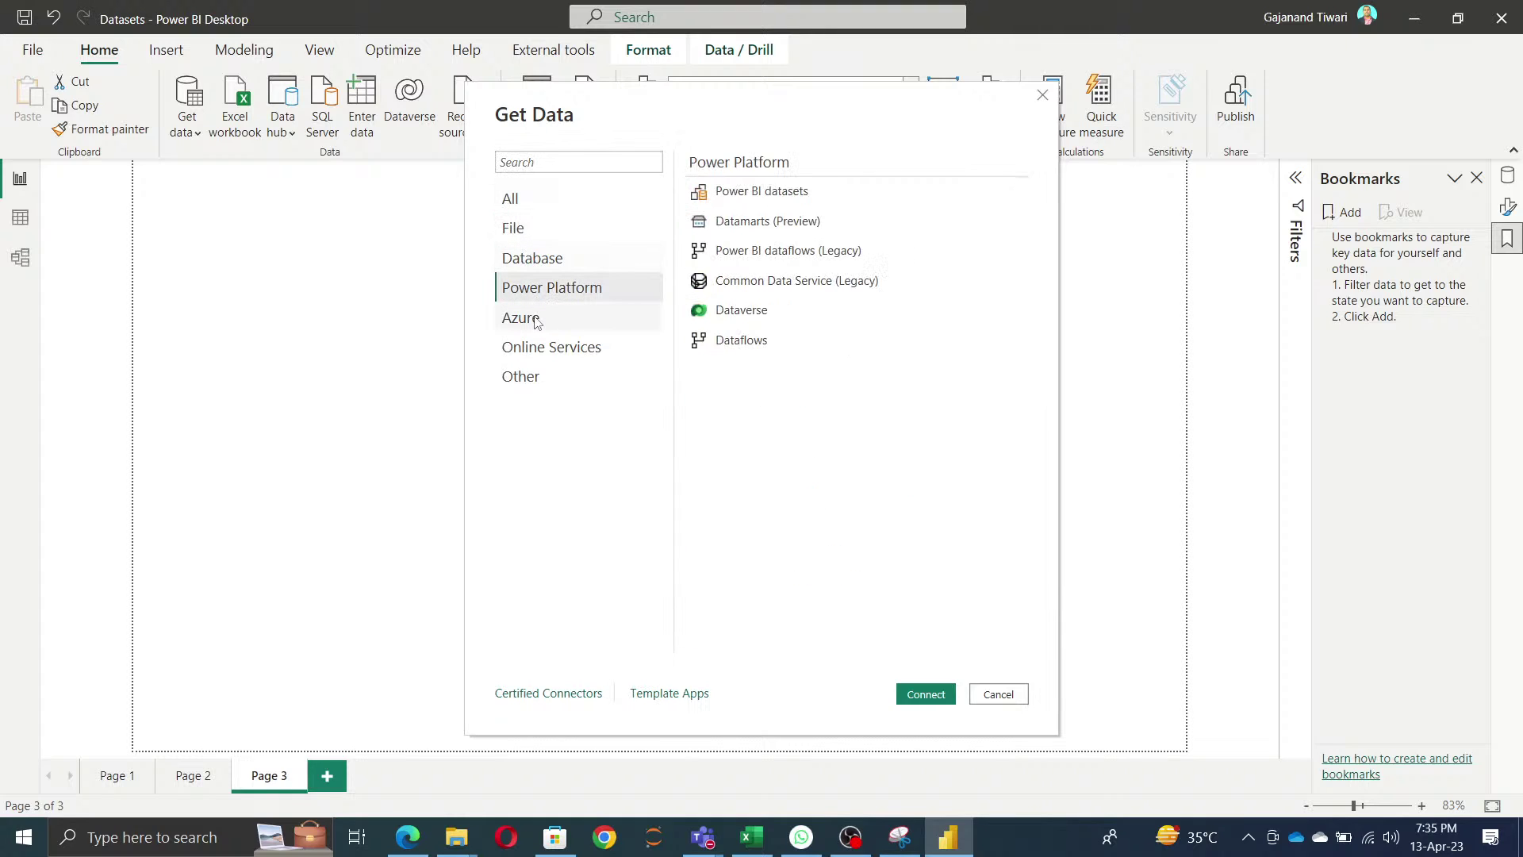
click(533, 319)
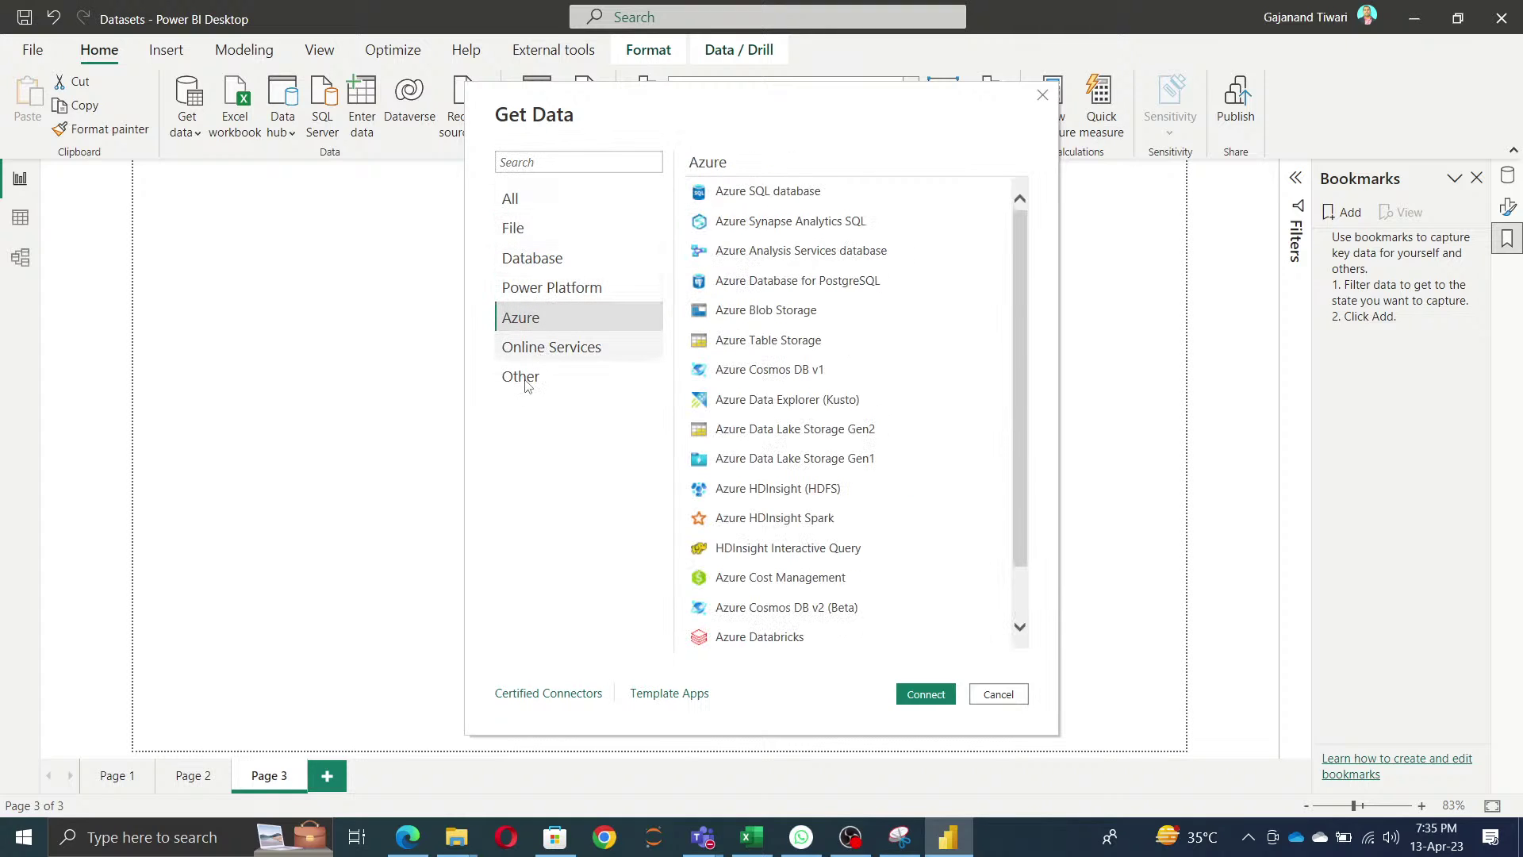
click(547, 347)
key(Down)
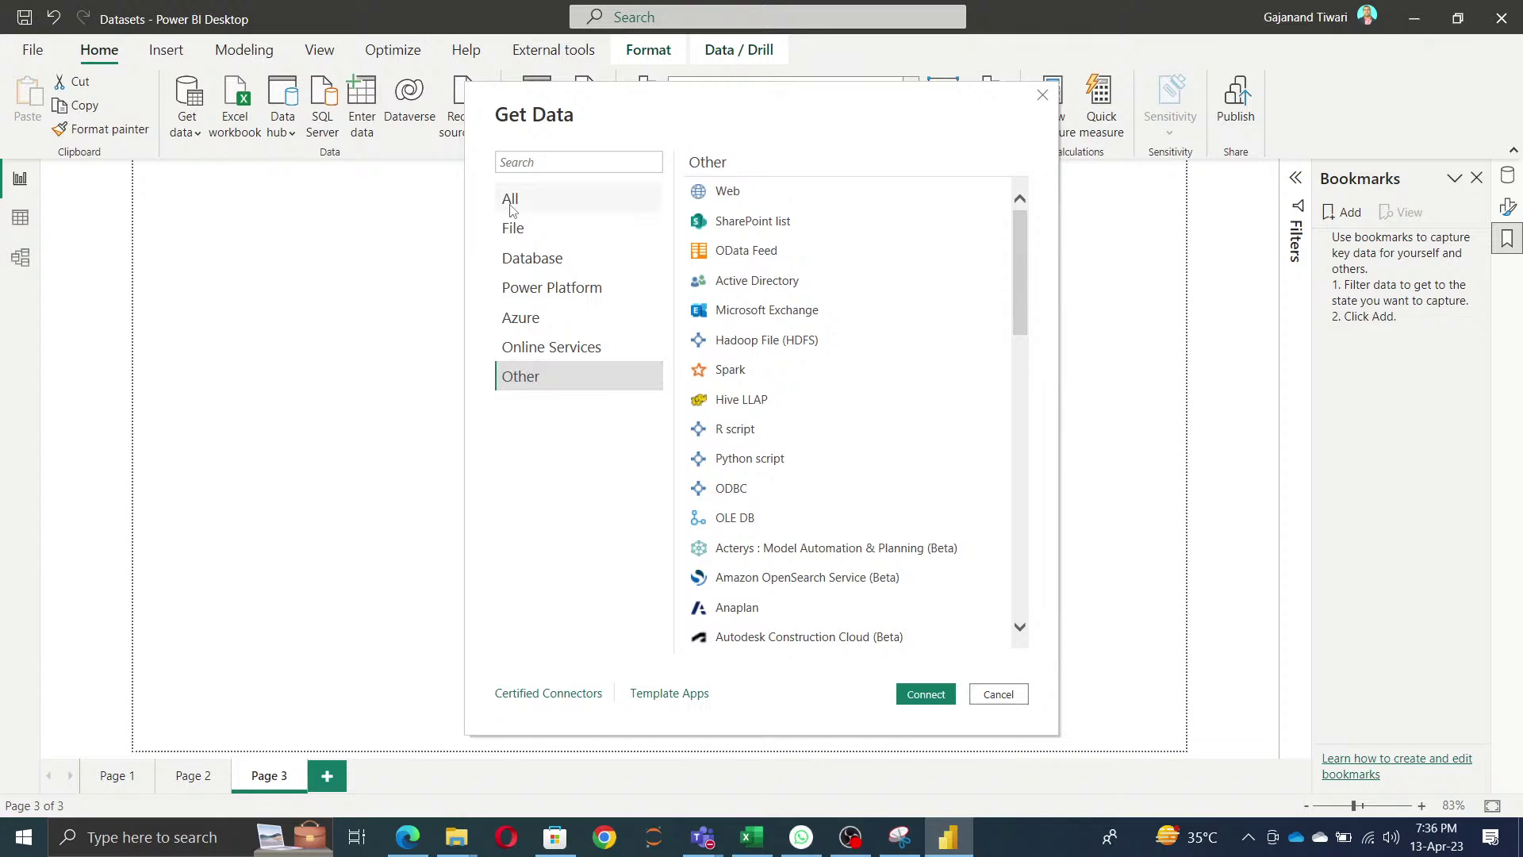
- Browse All, File, Database, Power Platform, Azure and Other connectors again, then cancel the catalogue
click(510, 206)
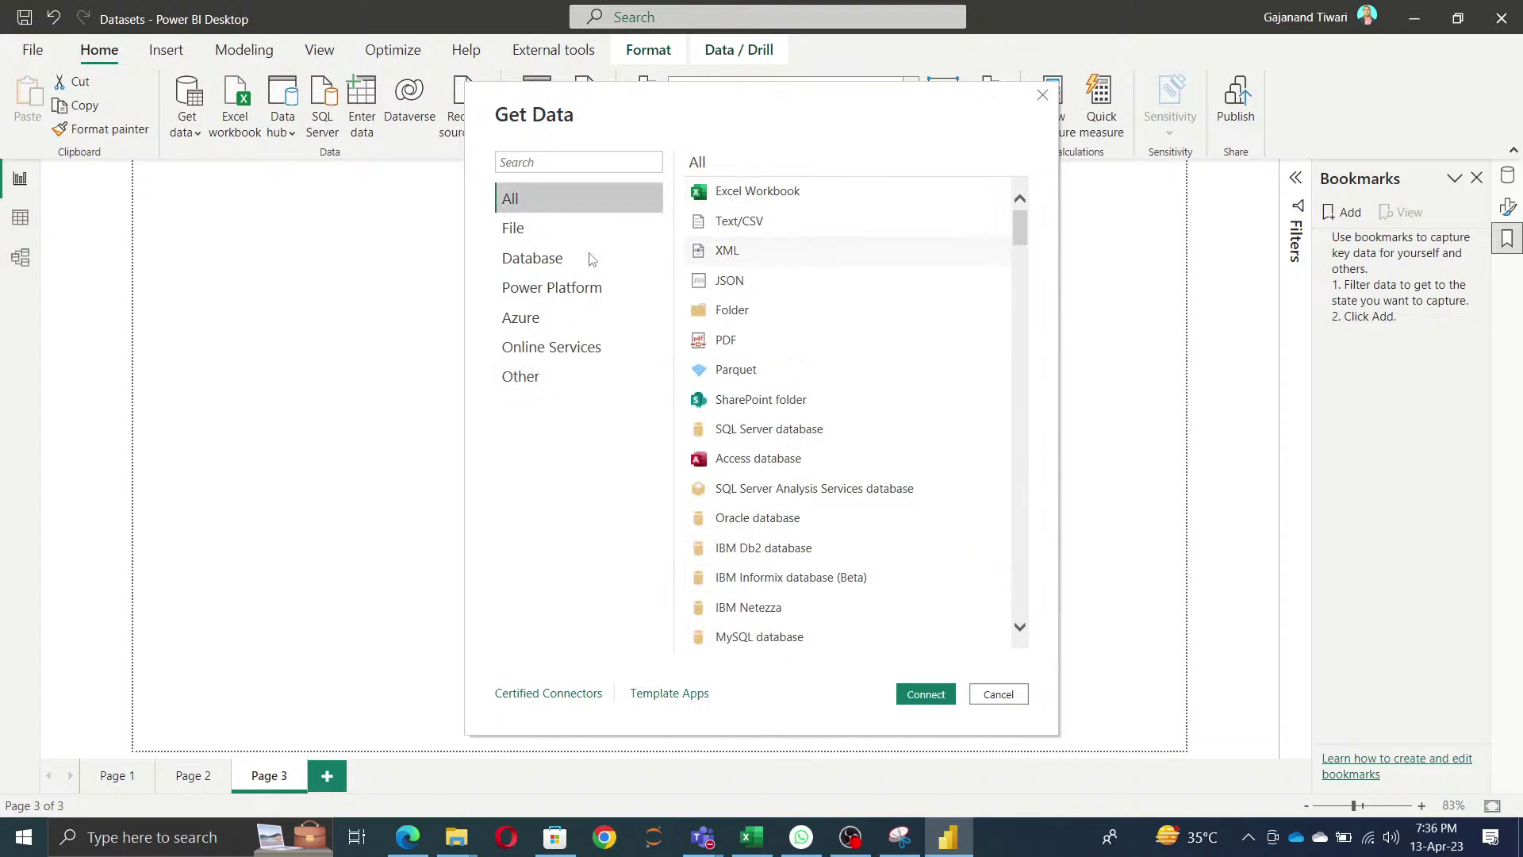
click(511, 231)
click(536, 260)
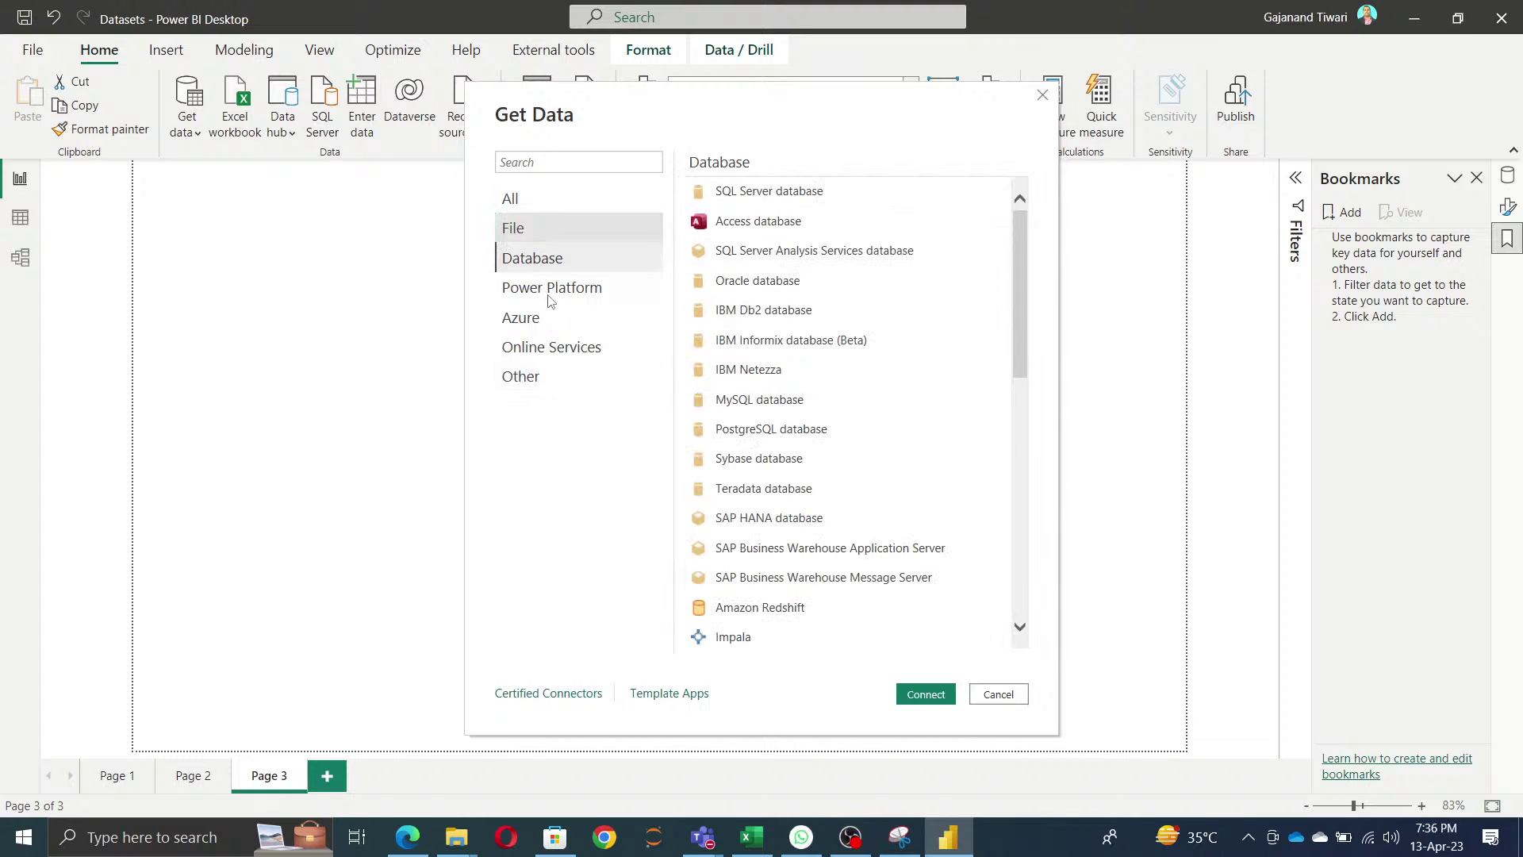
click(548, 290)
click(534, 327)
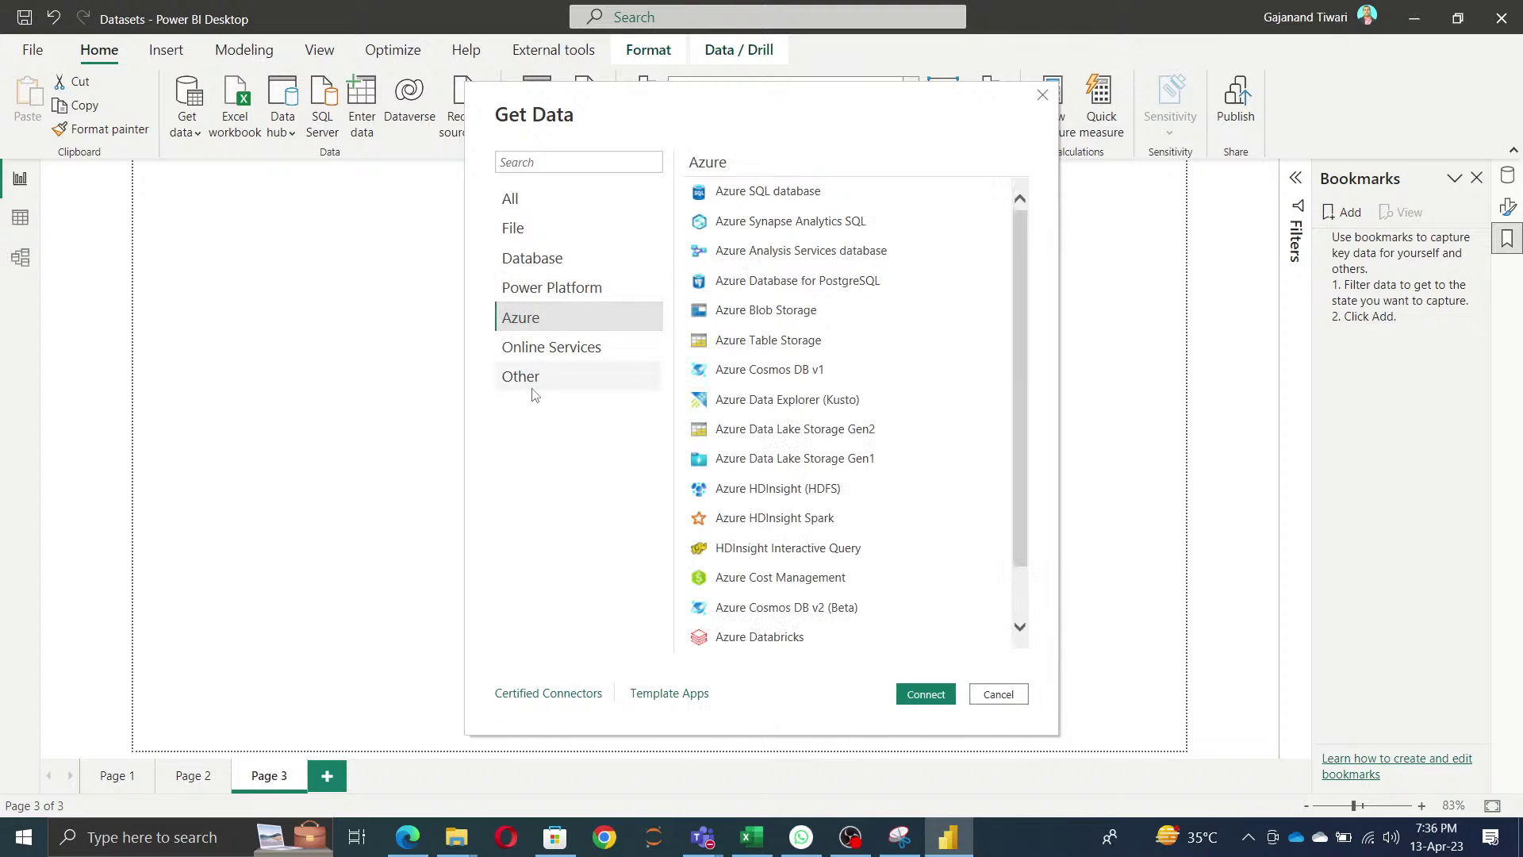
click(534, 389)
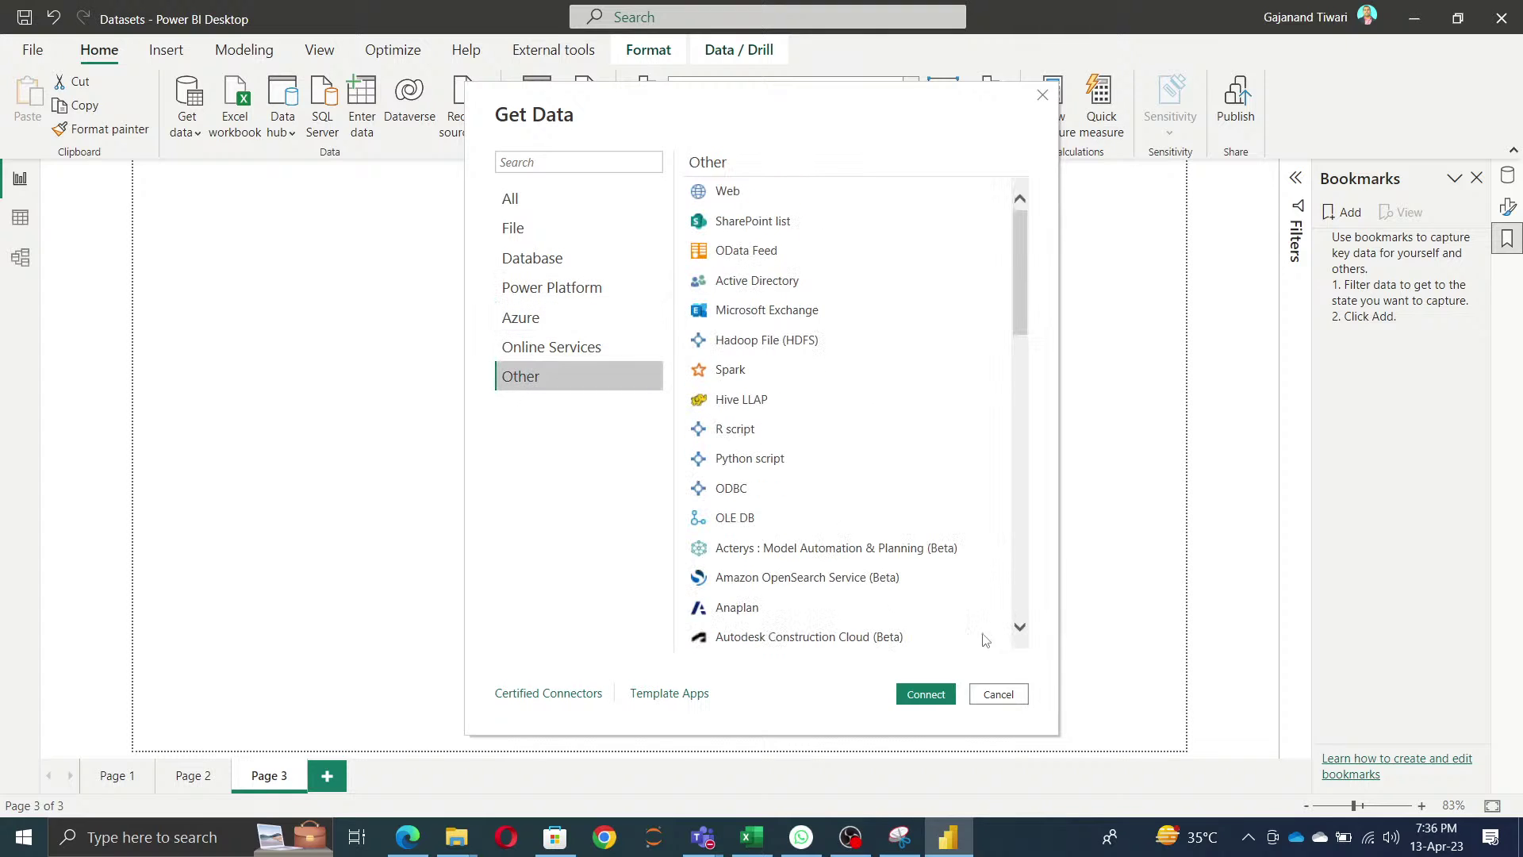
click(1011, 698)
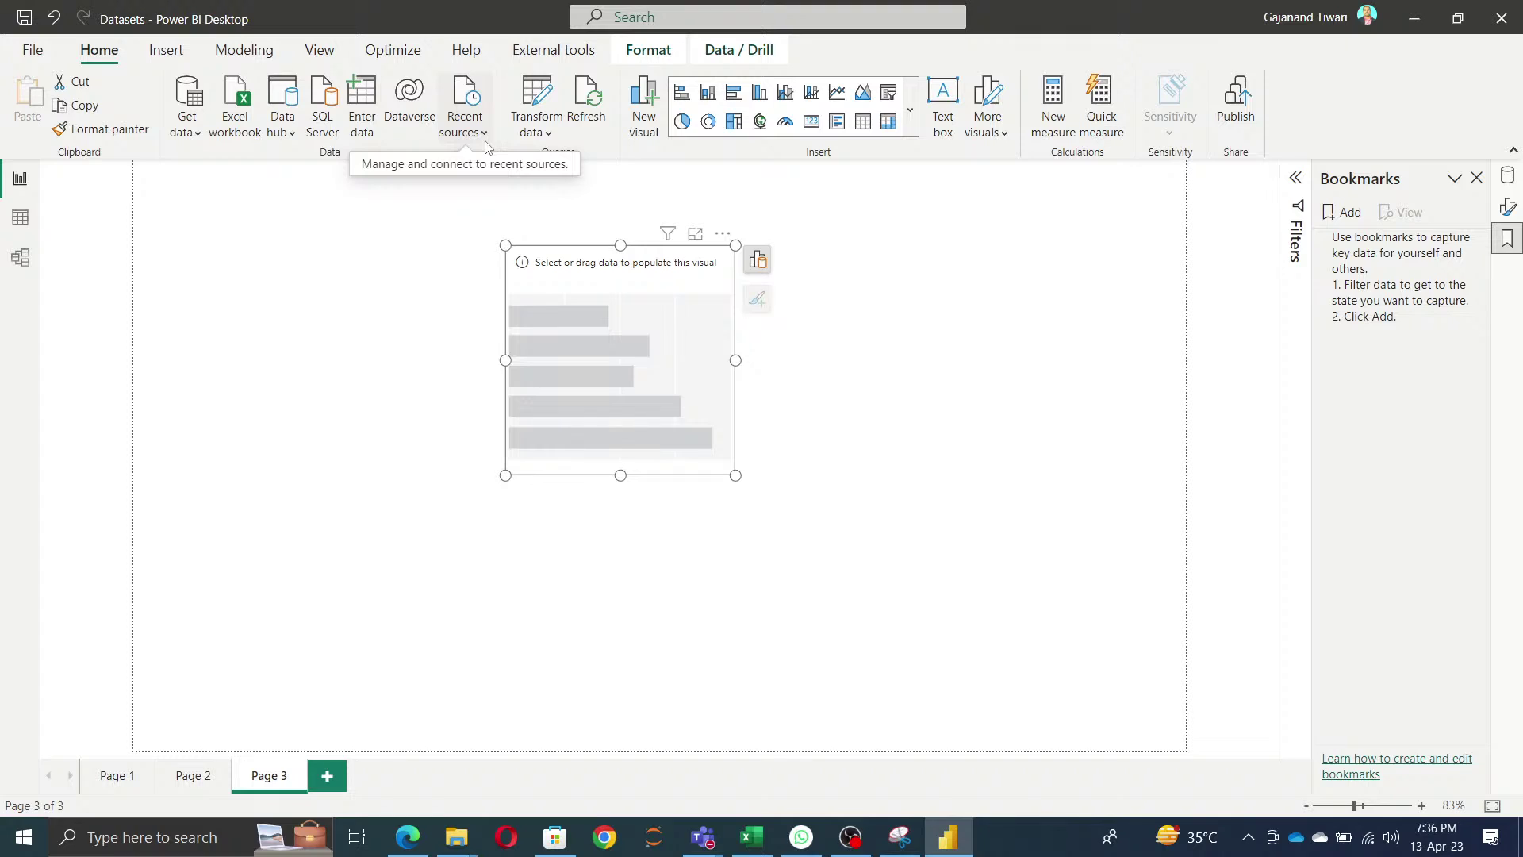
- Open Power Query Editor and delete the Order_Details_Extendeds query
click(539, 97)
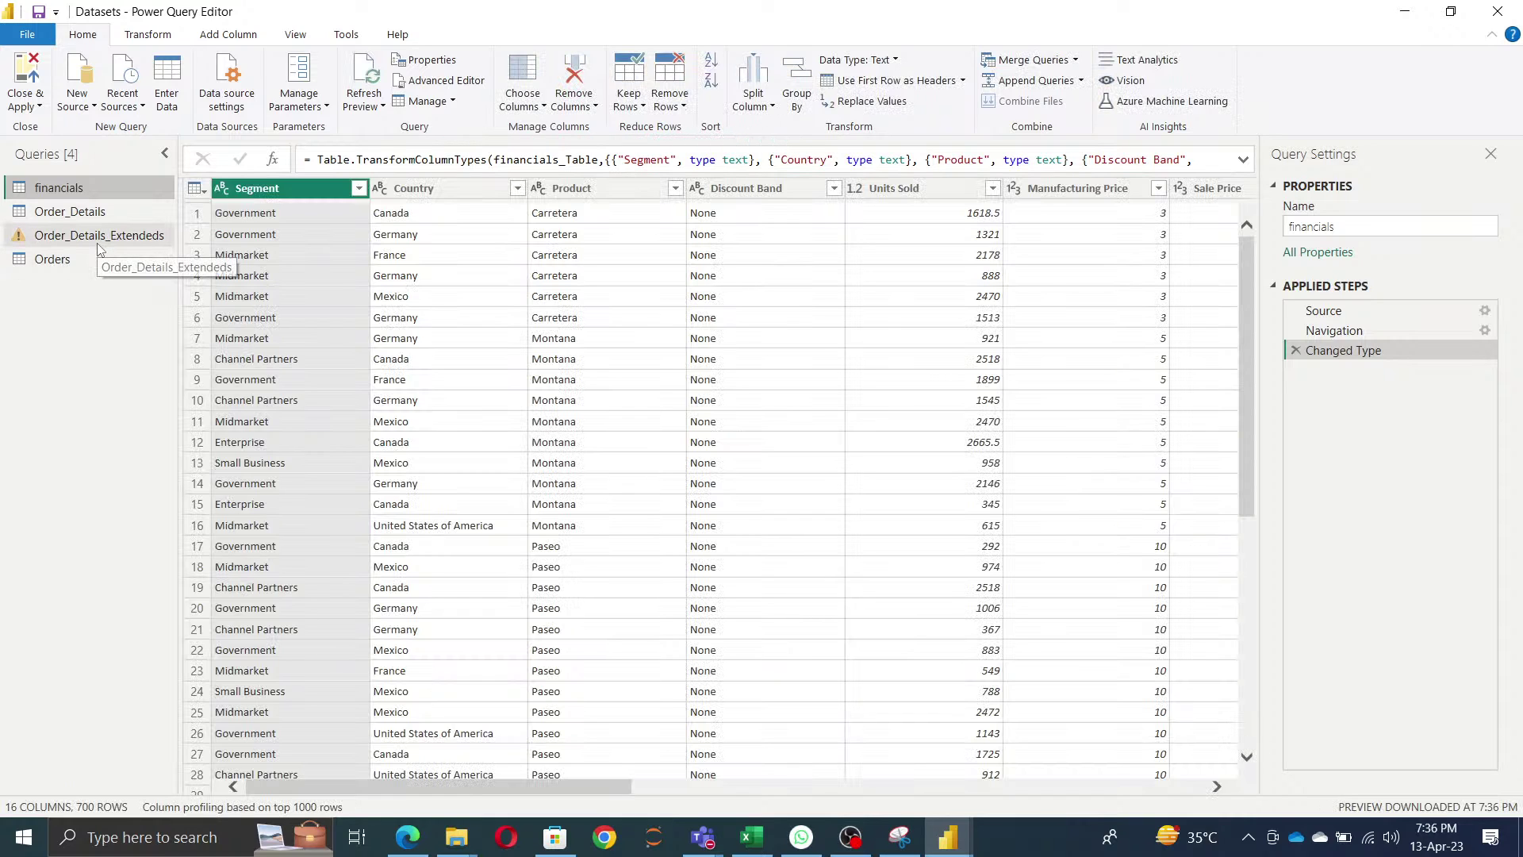
click(97, 244)
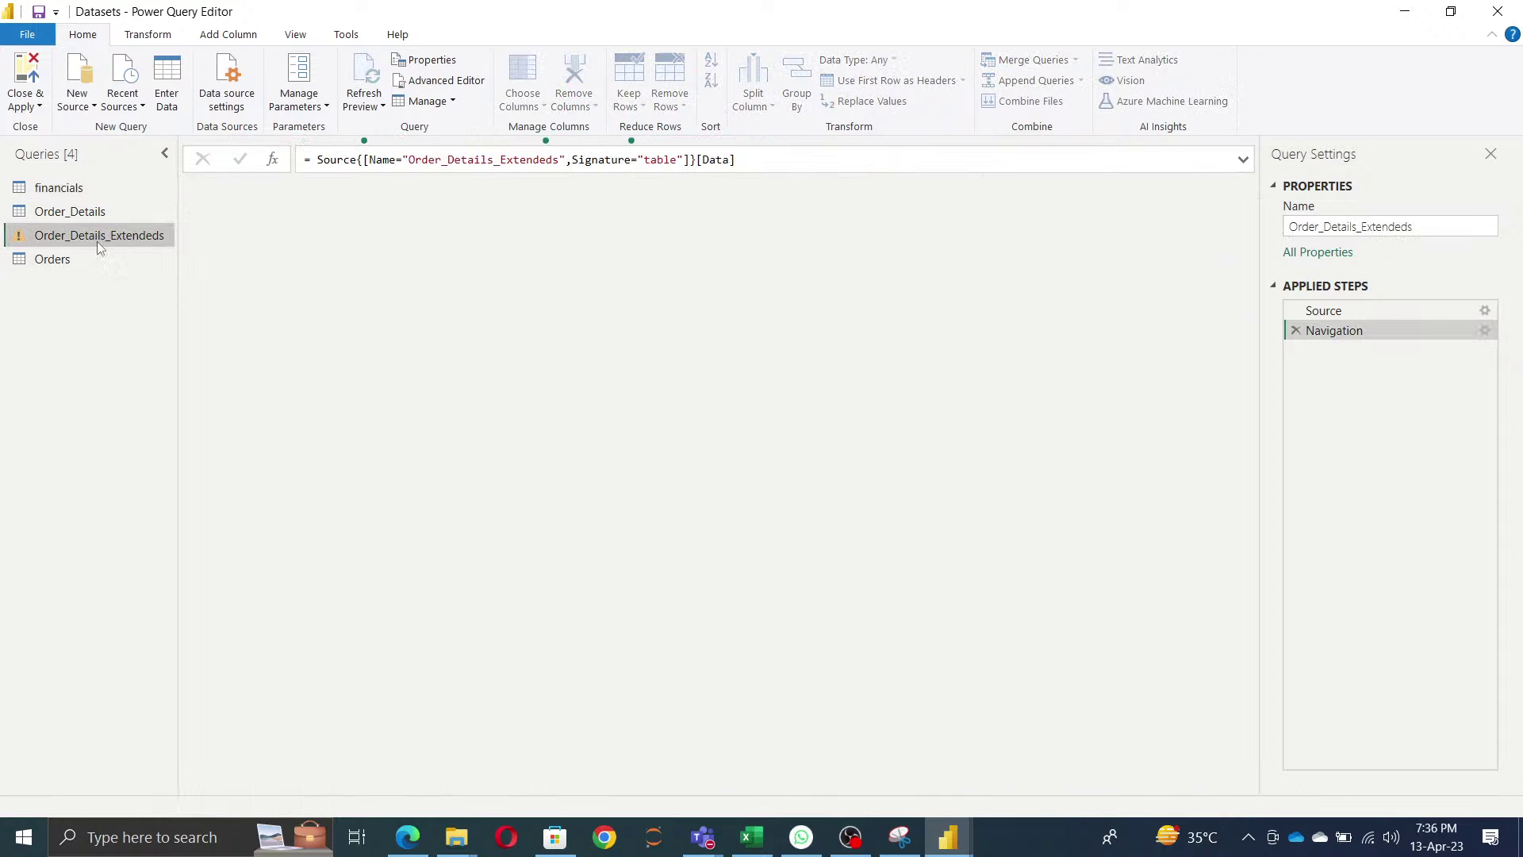
right_click(97, 244)
click(132, 299)
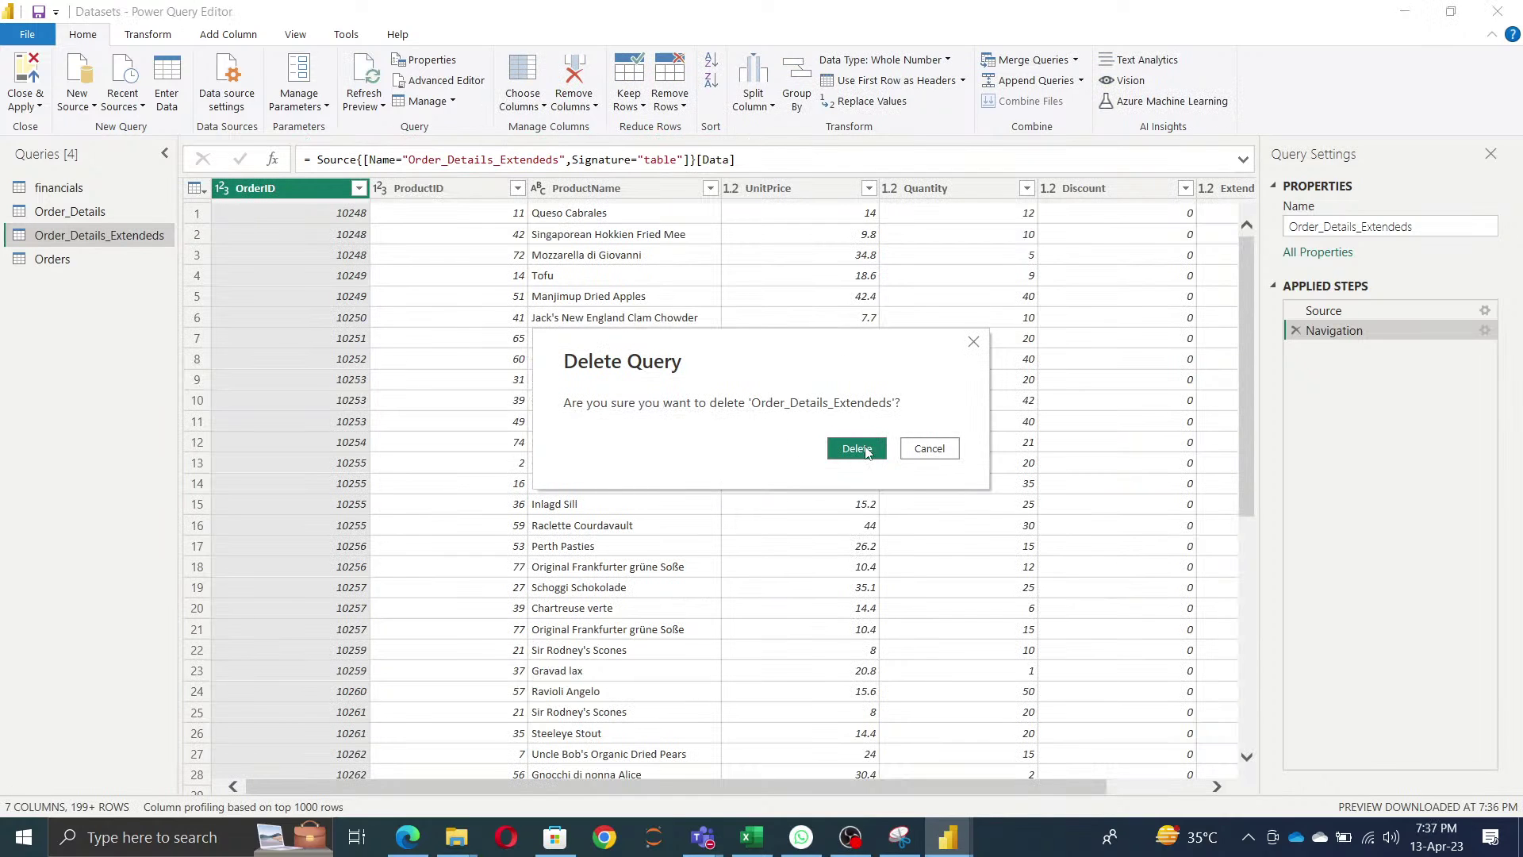
click(863, 449)
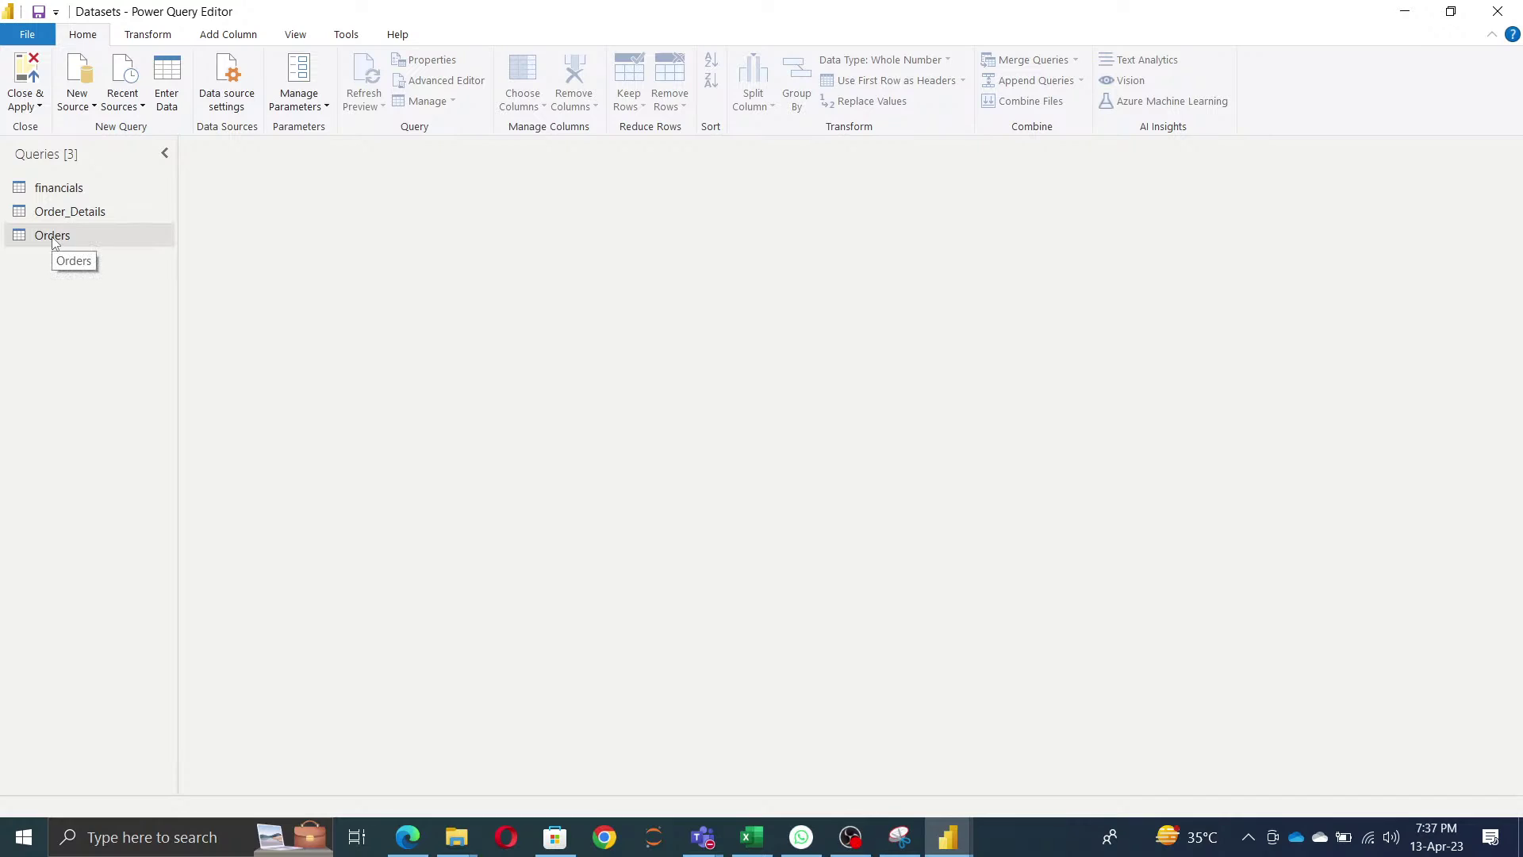
- Delete the Orders, Order_Details and financials queries, confirming each deletion
right_click(52, 238)
click(92, 298)
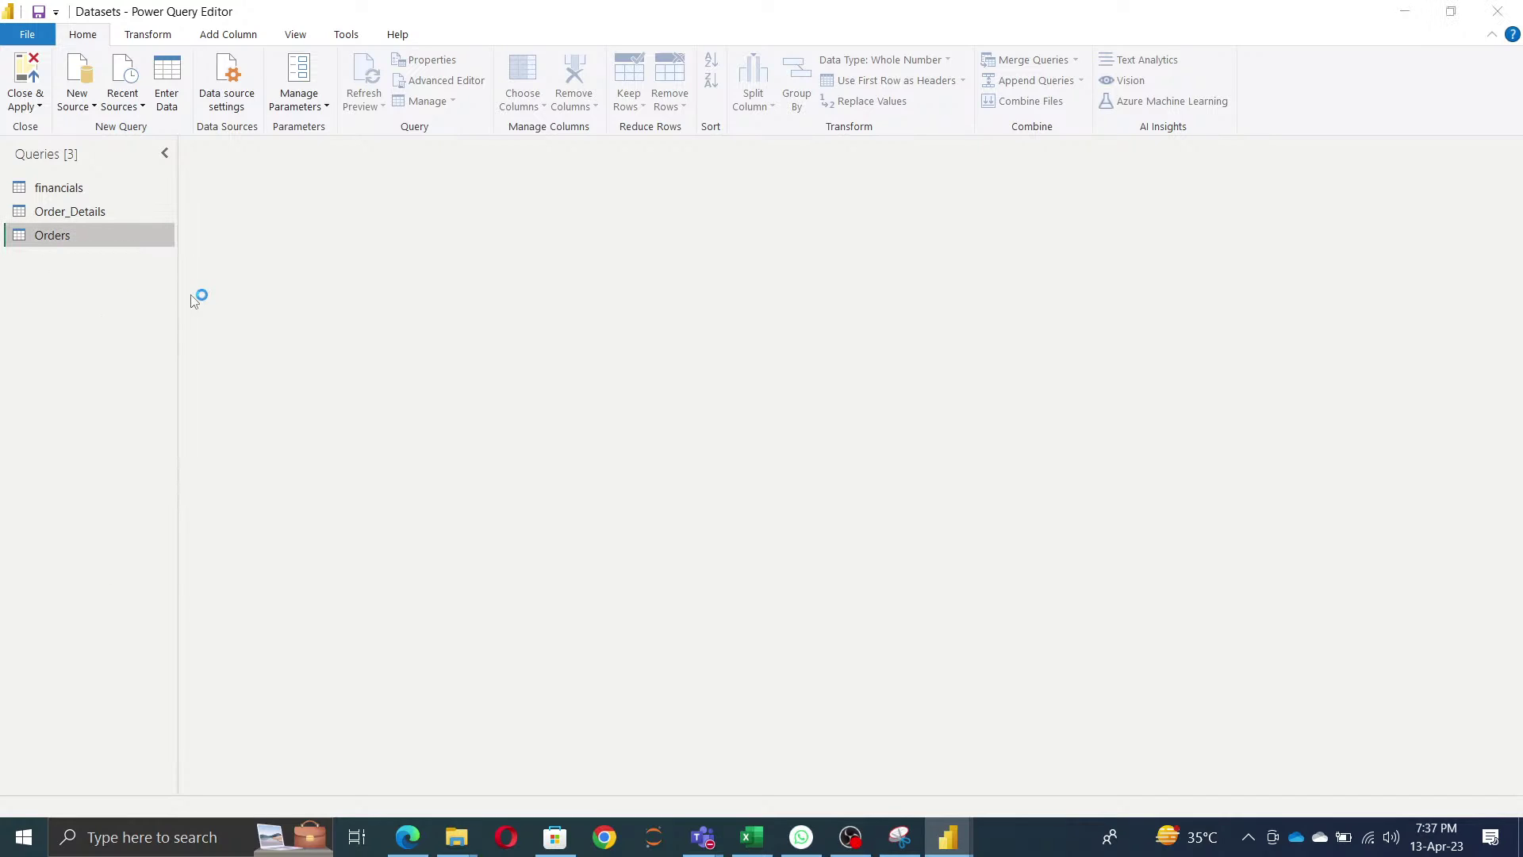
click(856, 451)
right_click(56, 210)
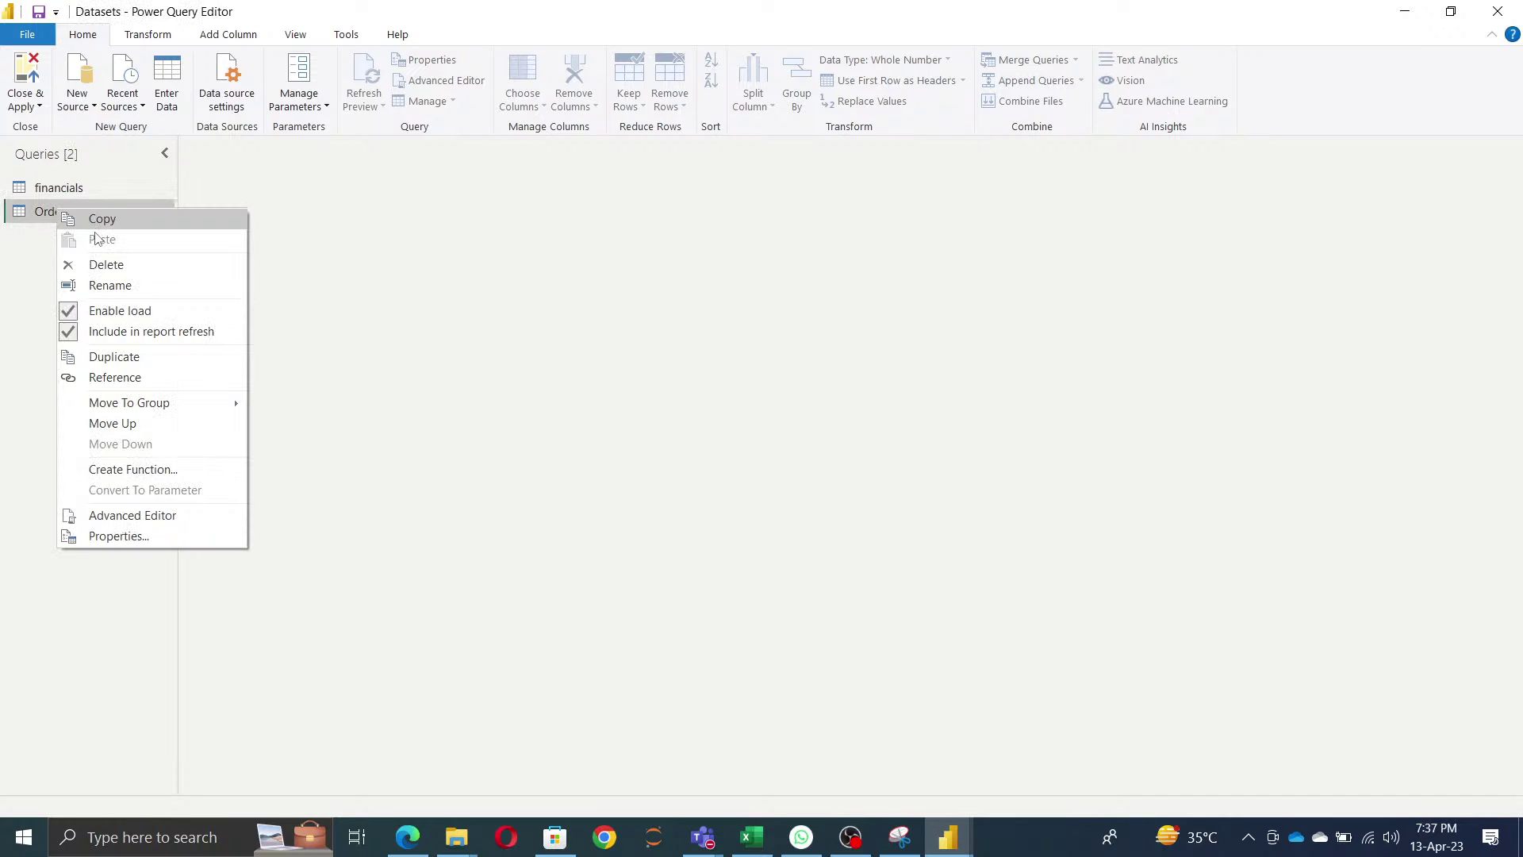
click(107, 266)
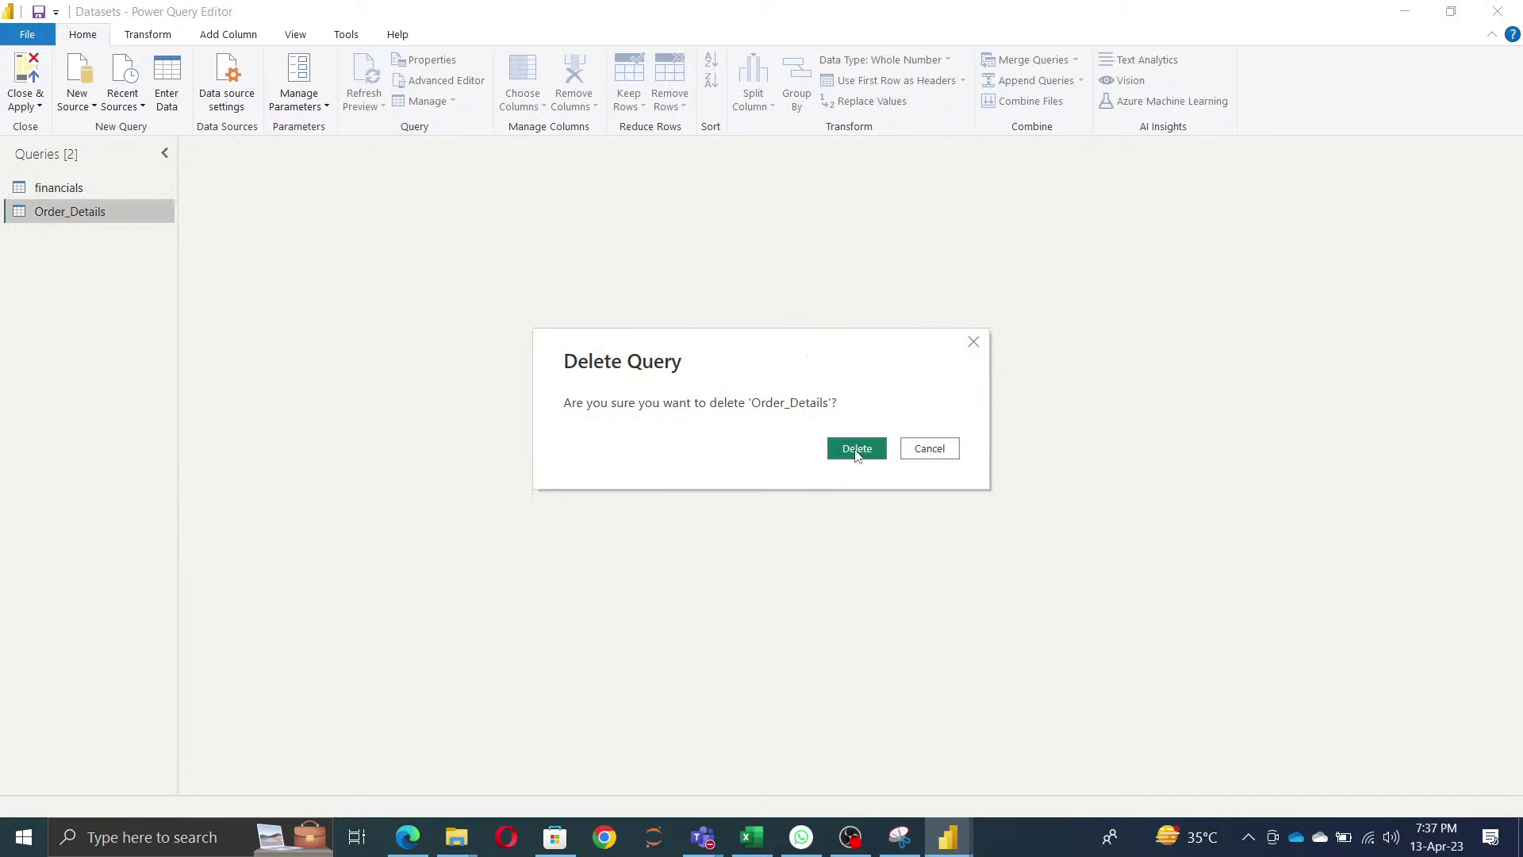
click(857, 449)
right_click(57, 191)
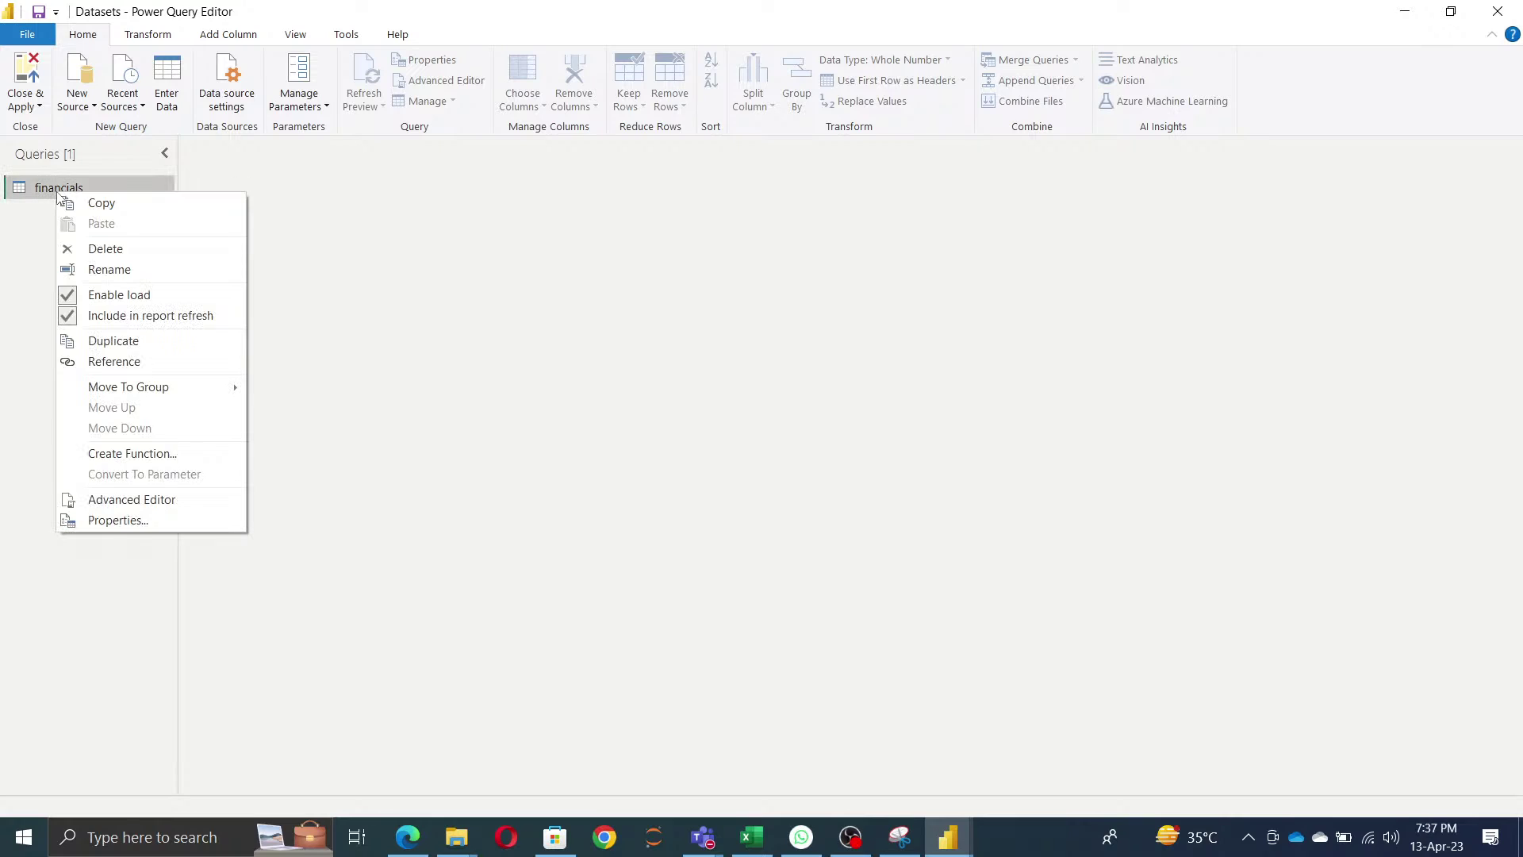
click(143, 250)
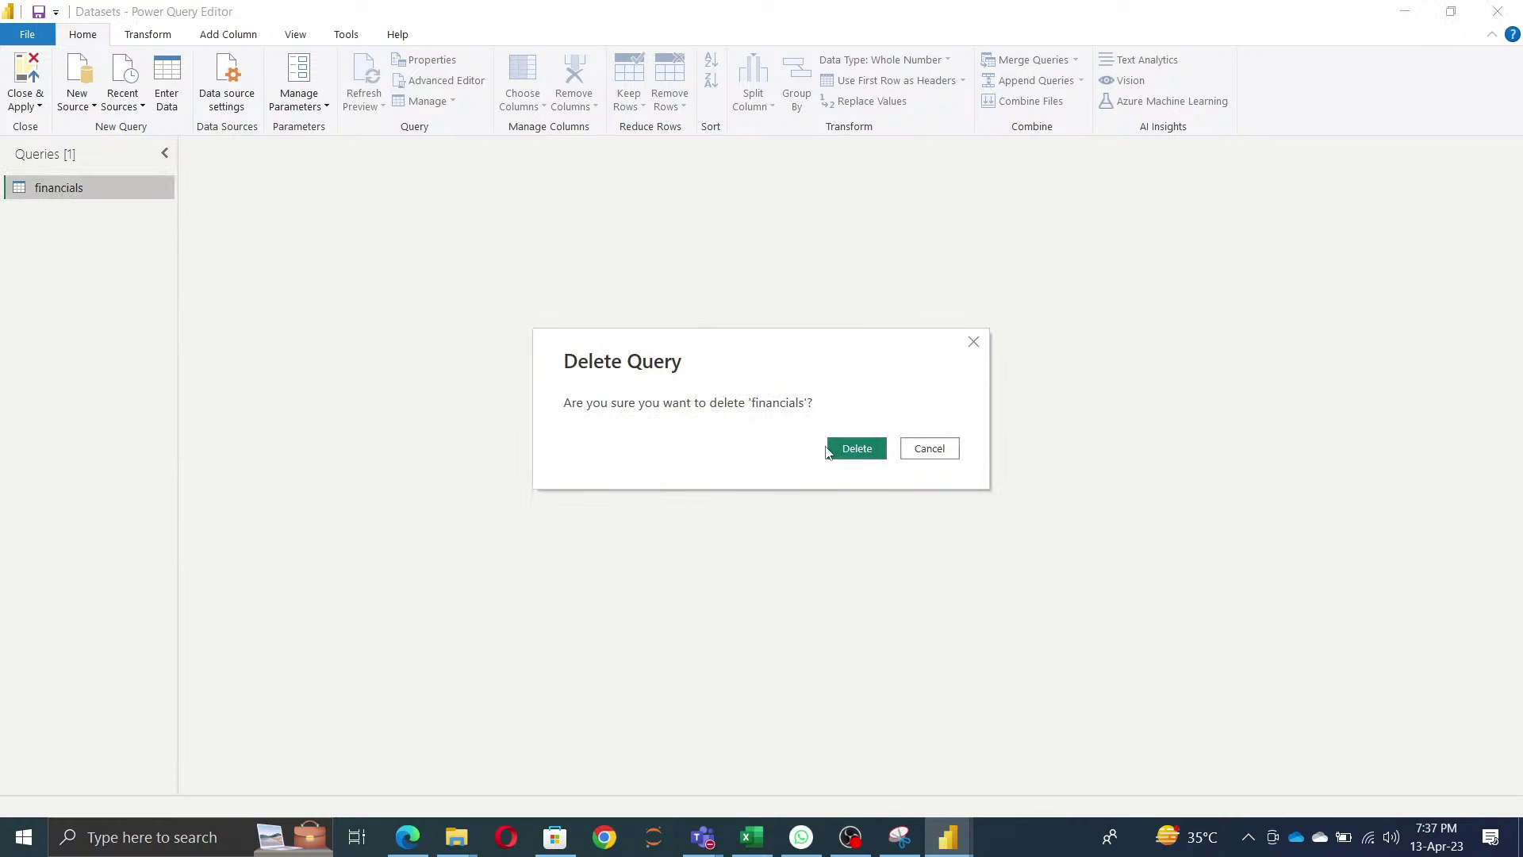
click(846, 451)
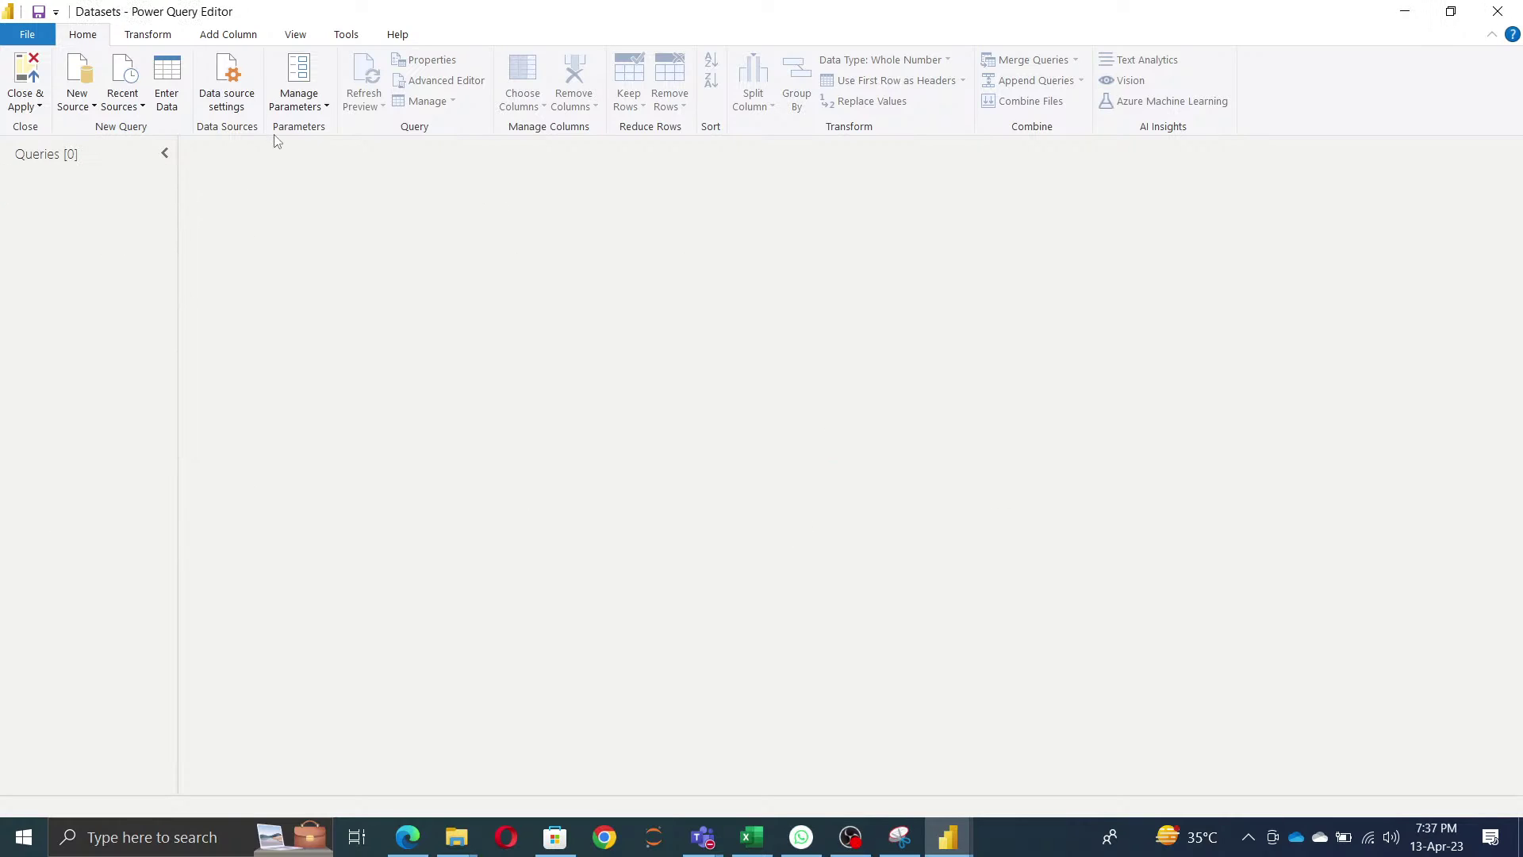
- Open Manage Parameters and add three new parameters
click(302, 77)
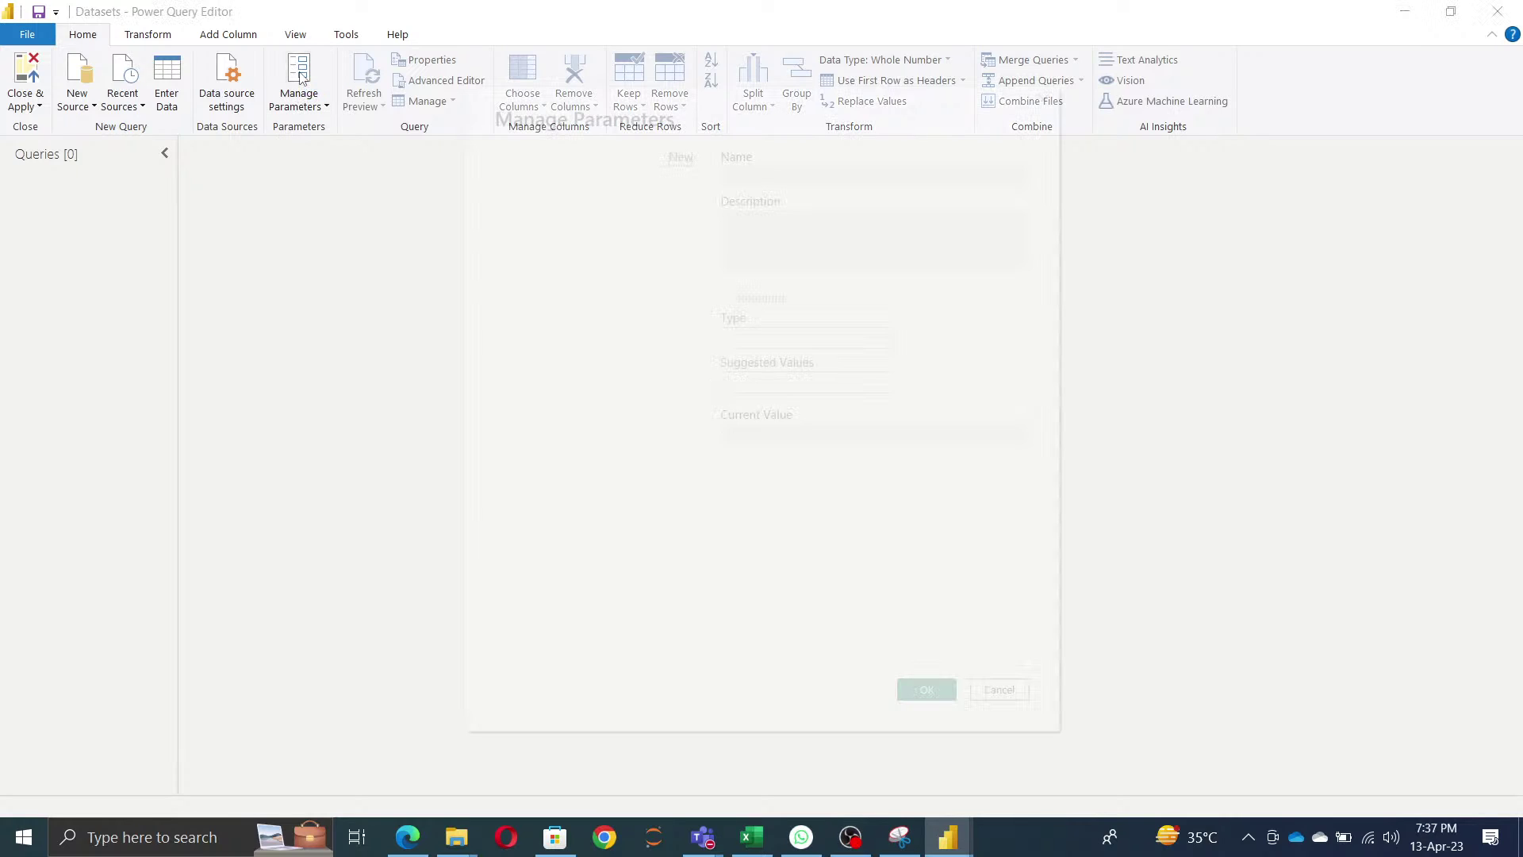
click(681, 157)
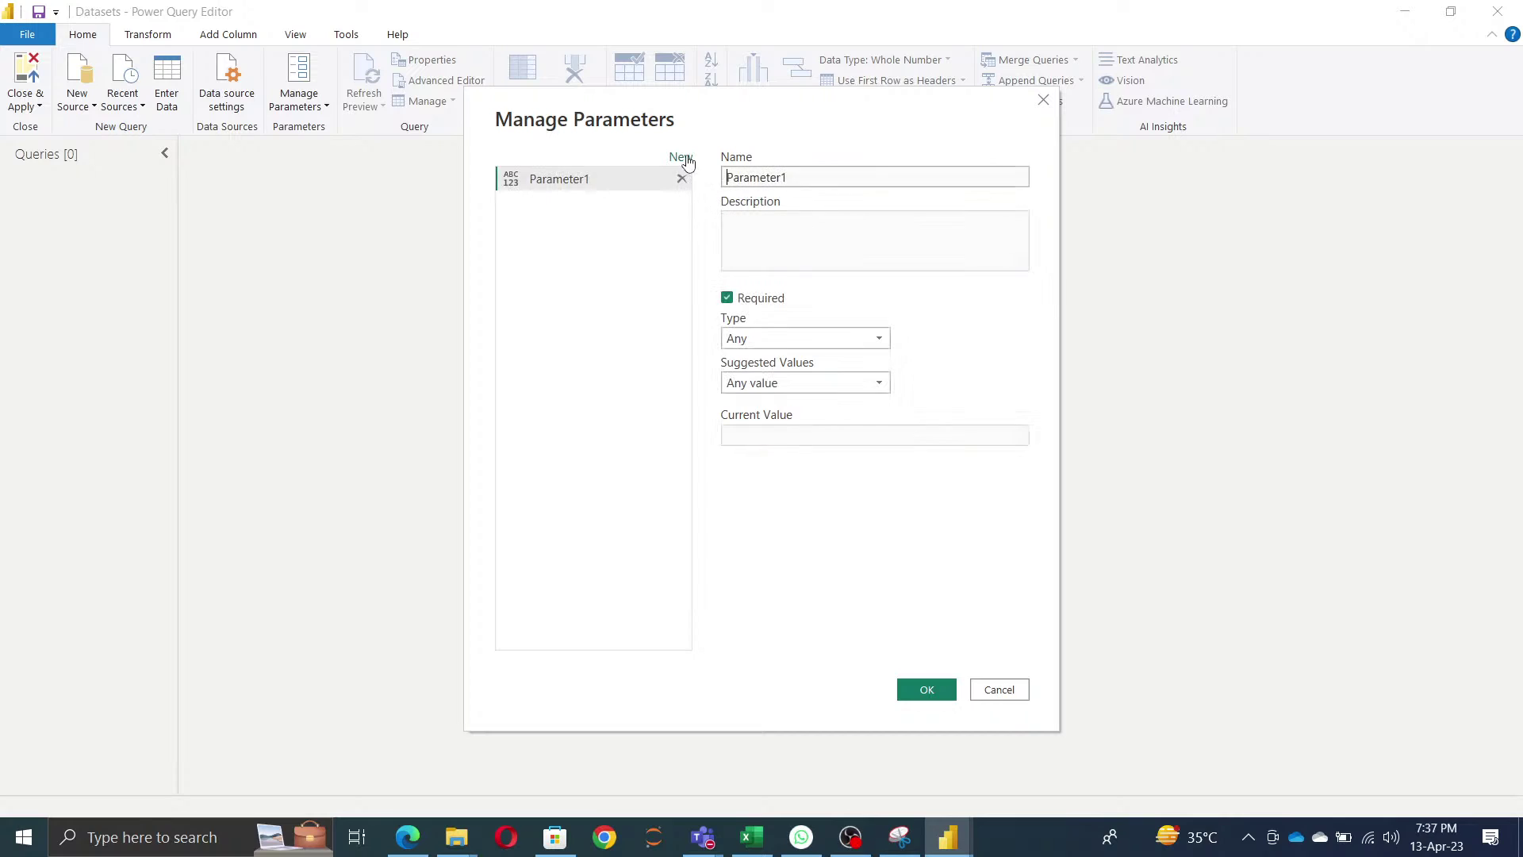
click(681, 157)
click(681, 157)
click(680, 157)
click(681, 157)
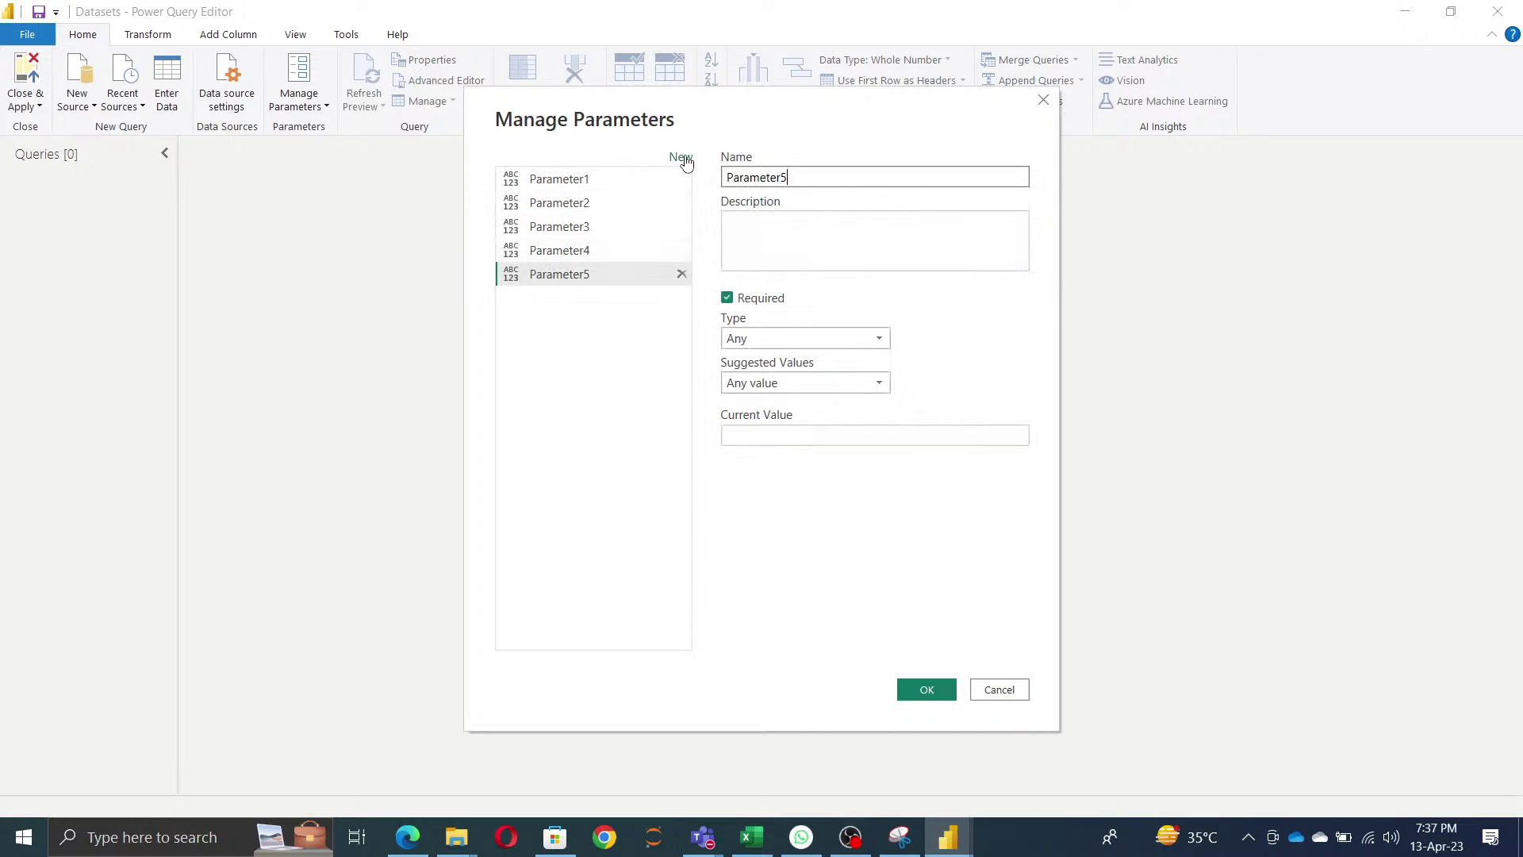
- Rename Parameter1 to Excelpath and Parameter2 to Servername
click(595, 178)
double_click(785, 179)
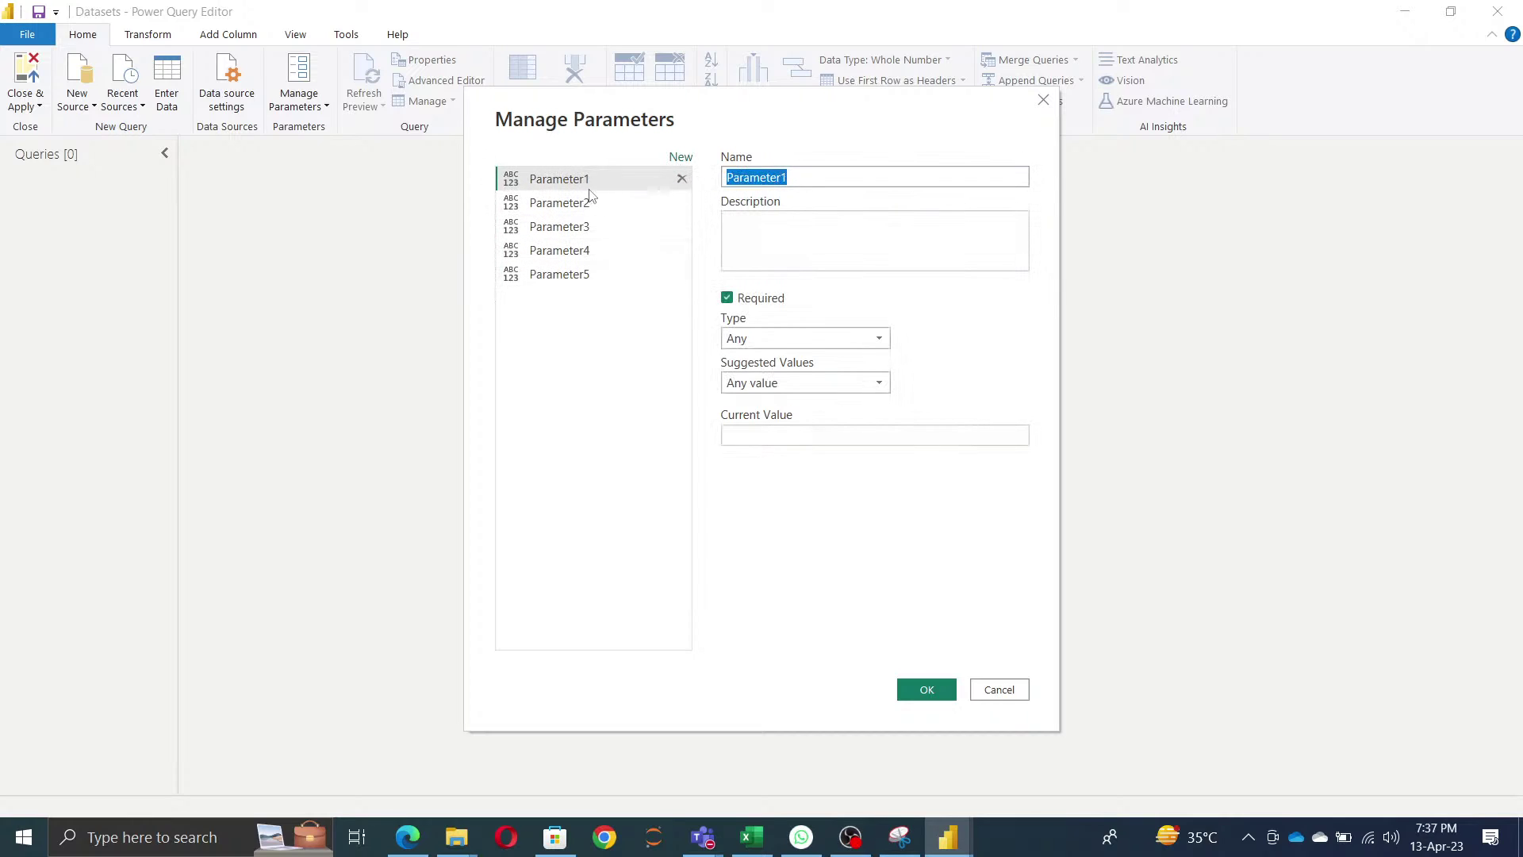
text(Excel)
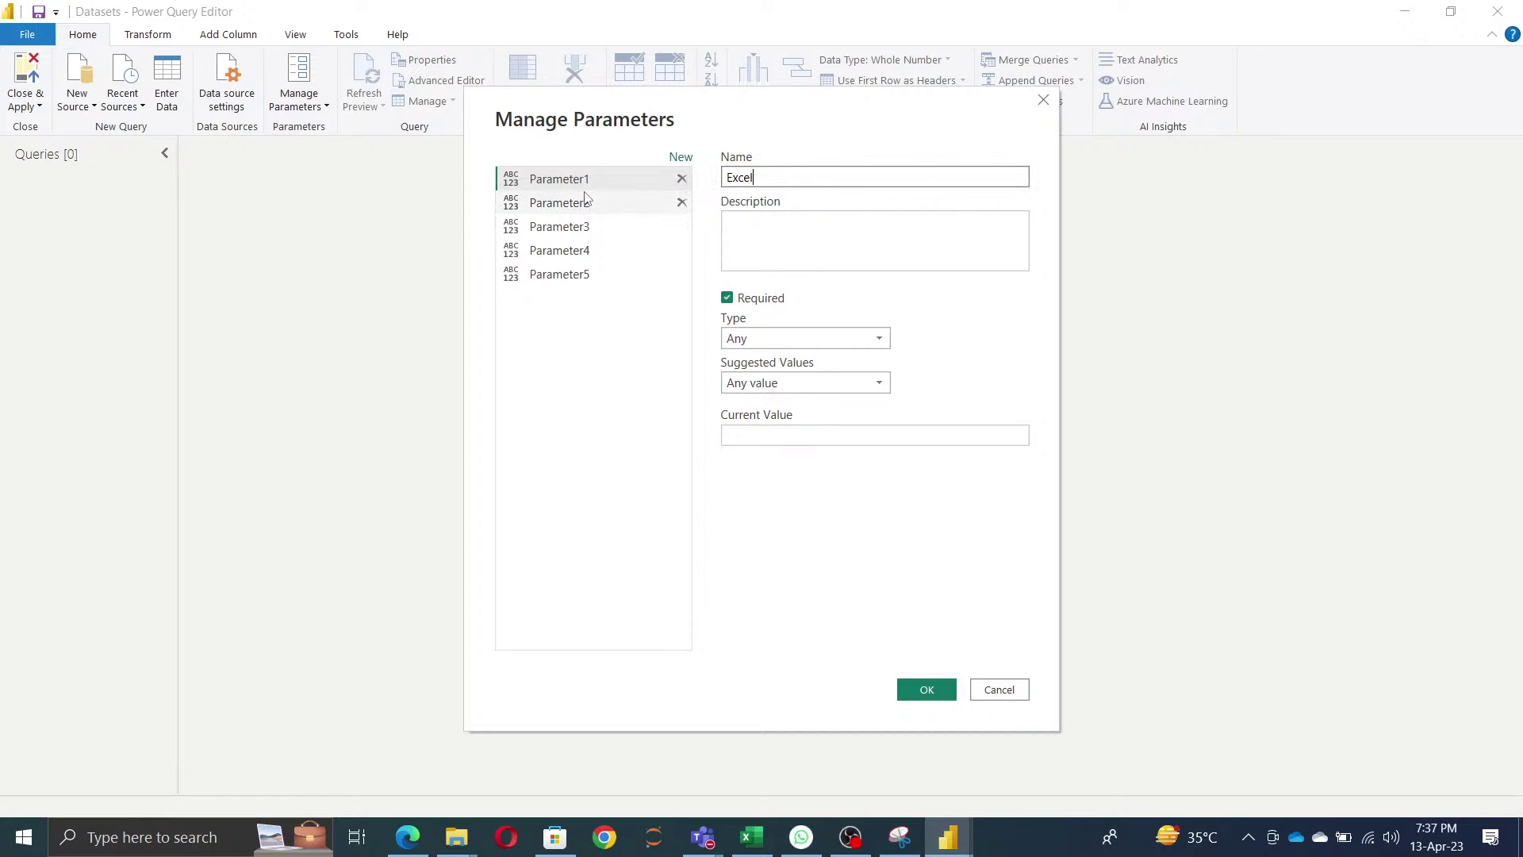
text(path)
click(547, 205)
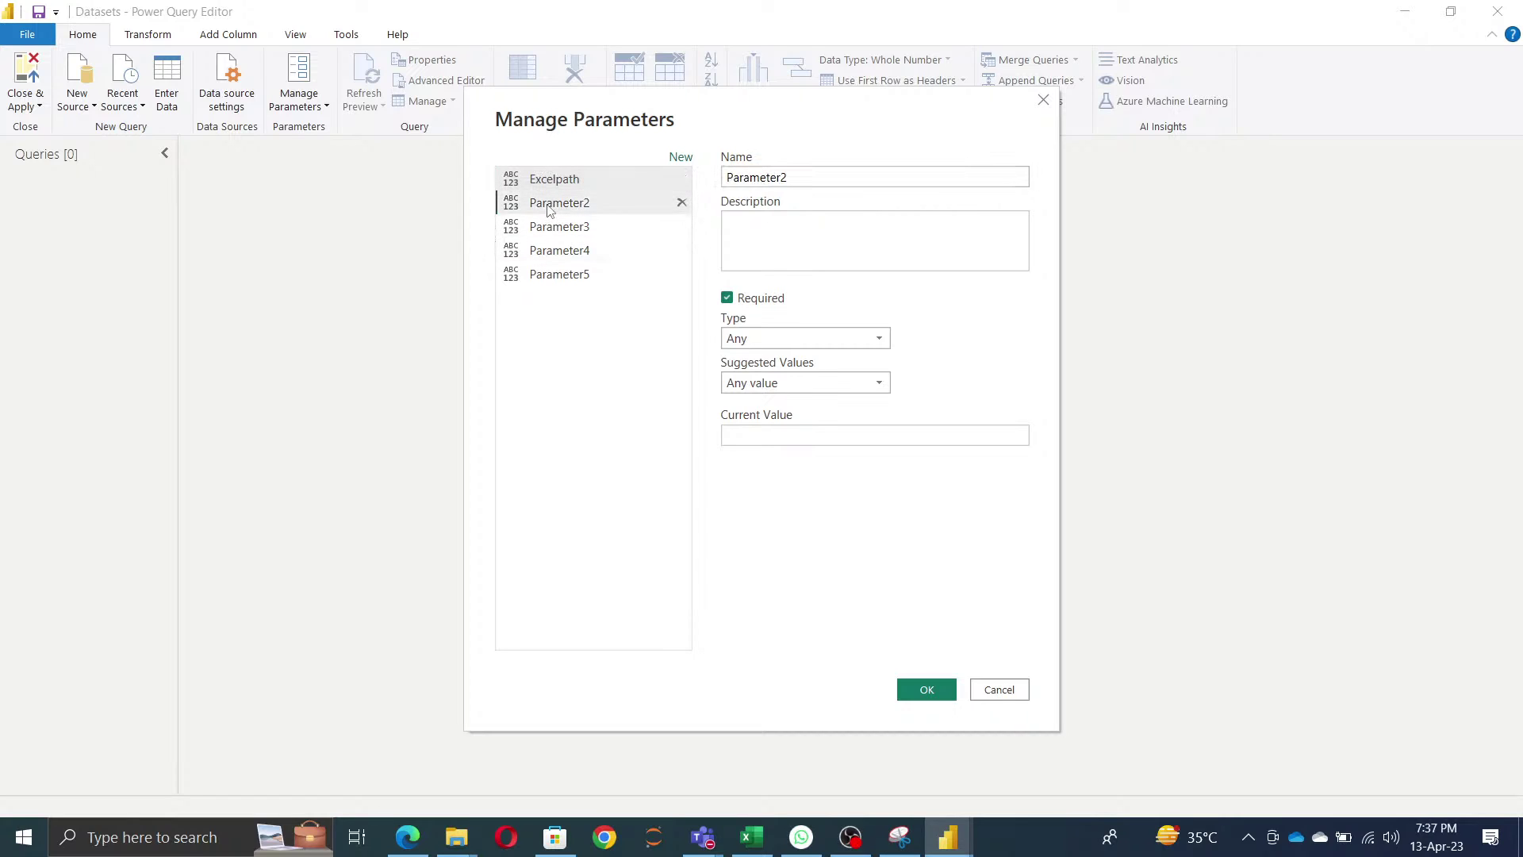
key(Tab)
text(D)
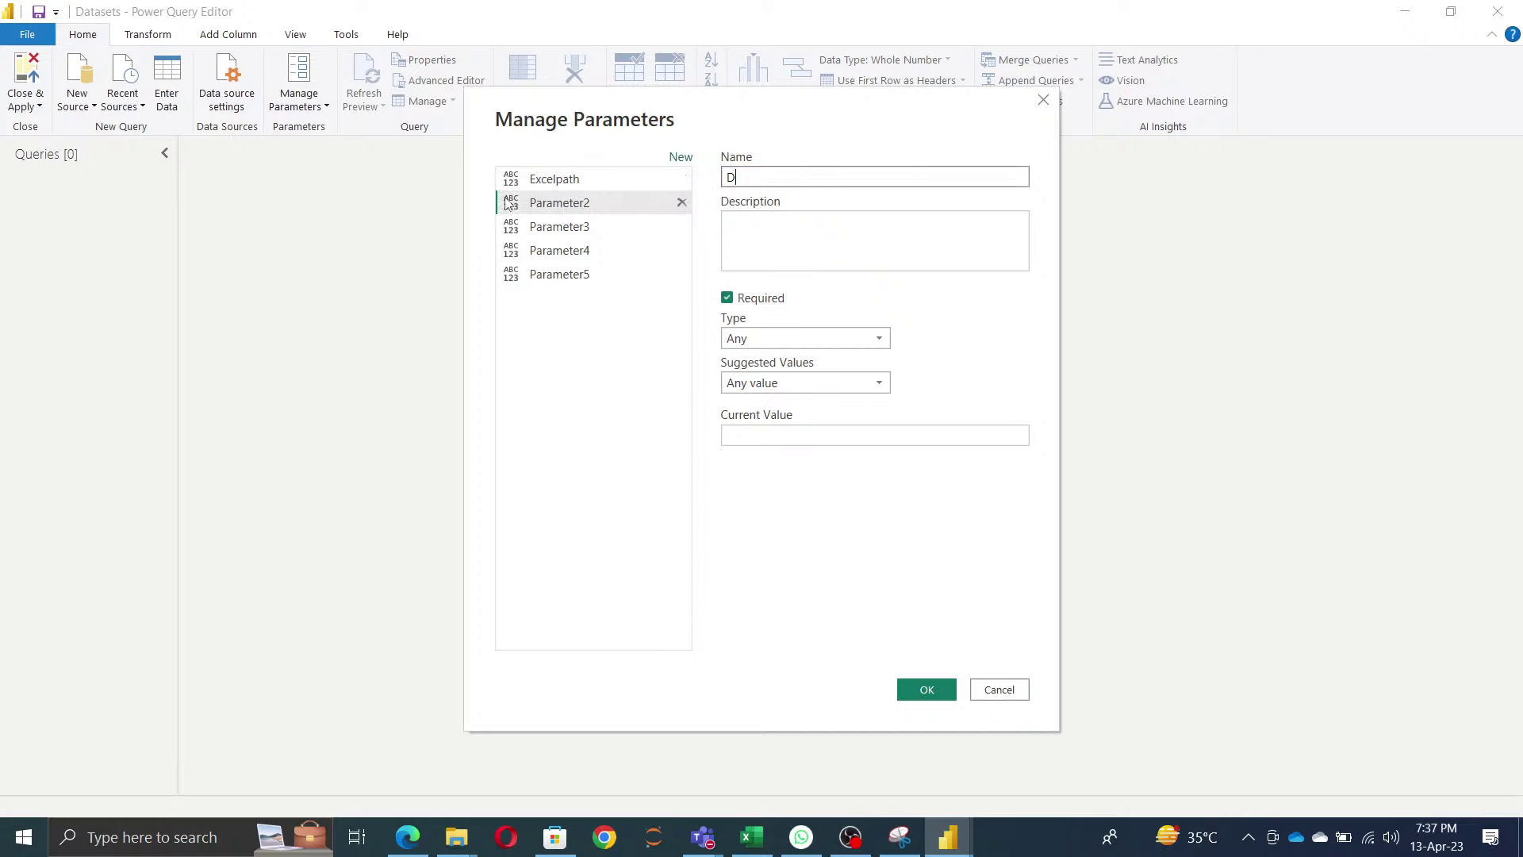
text(B)
key(BackSpace)
key(BackSpace)
text(SERv)
key(BackSpace)
key(BackSpace)
key(BackSpace)
text(ervernam)
click(543, 413)
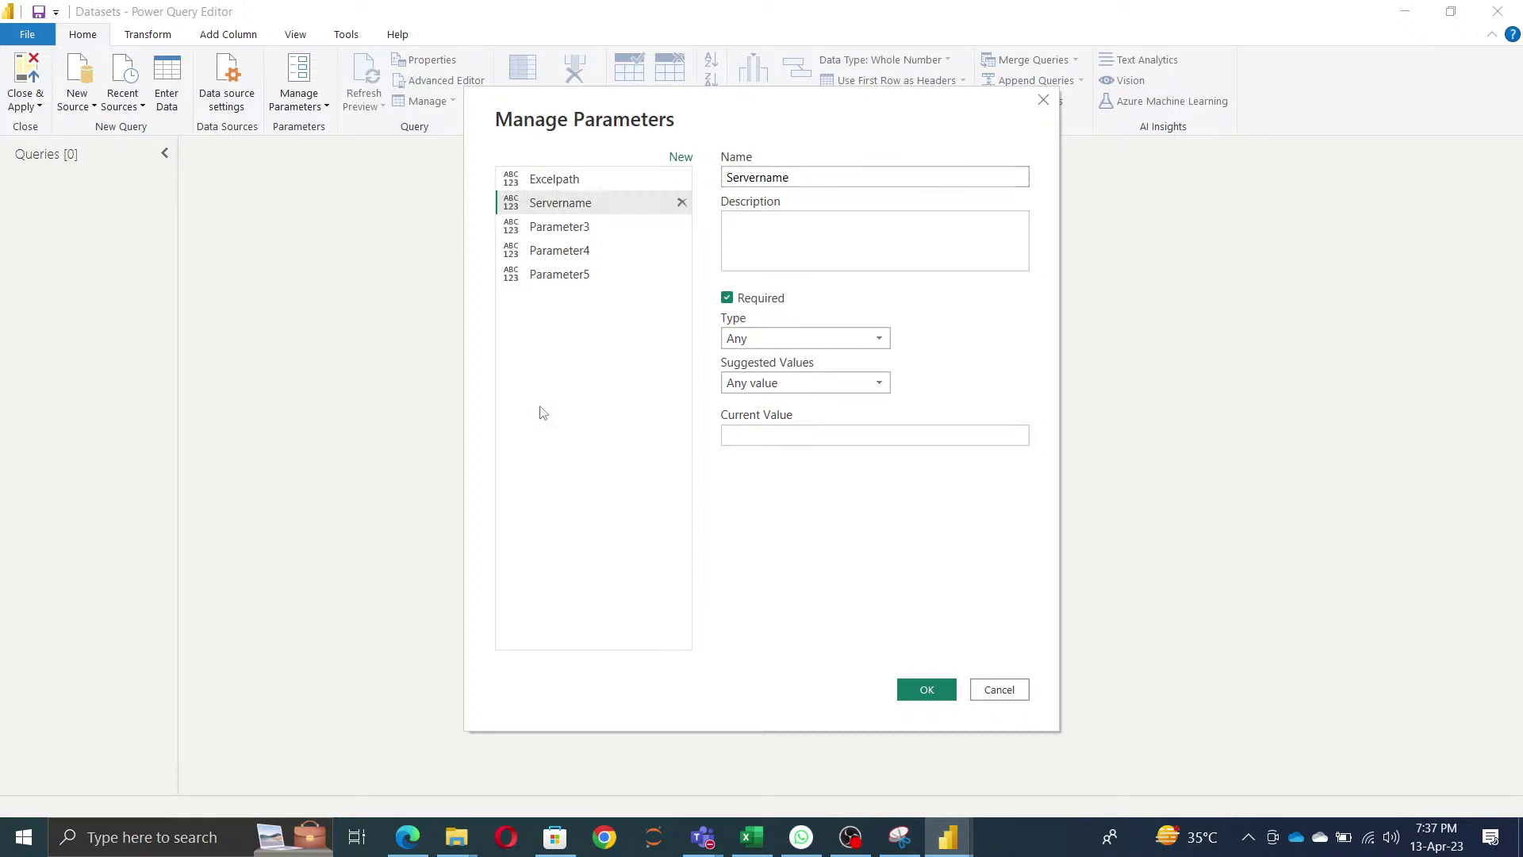
- Rename Parameter3 to DBName
click(602, 226)
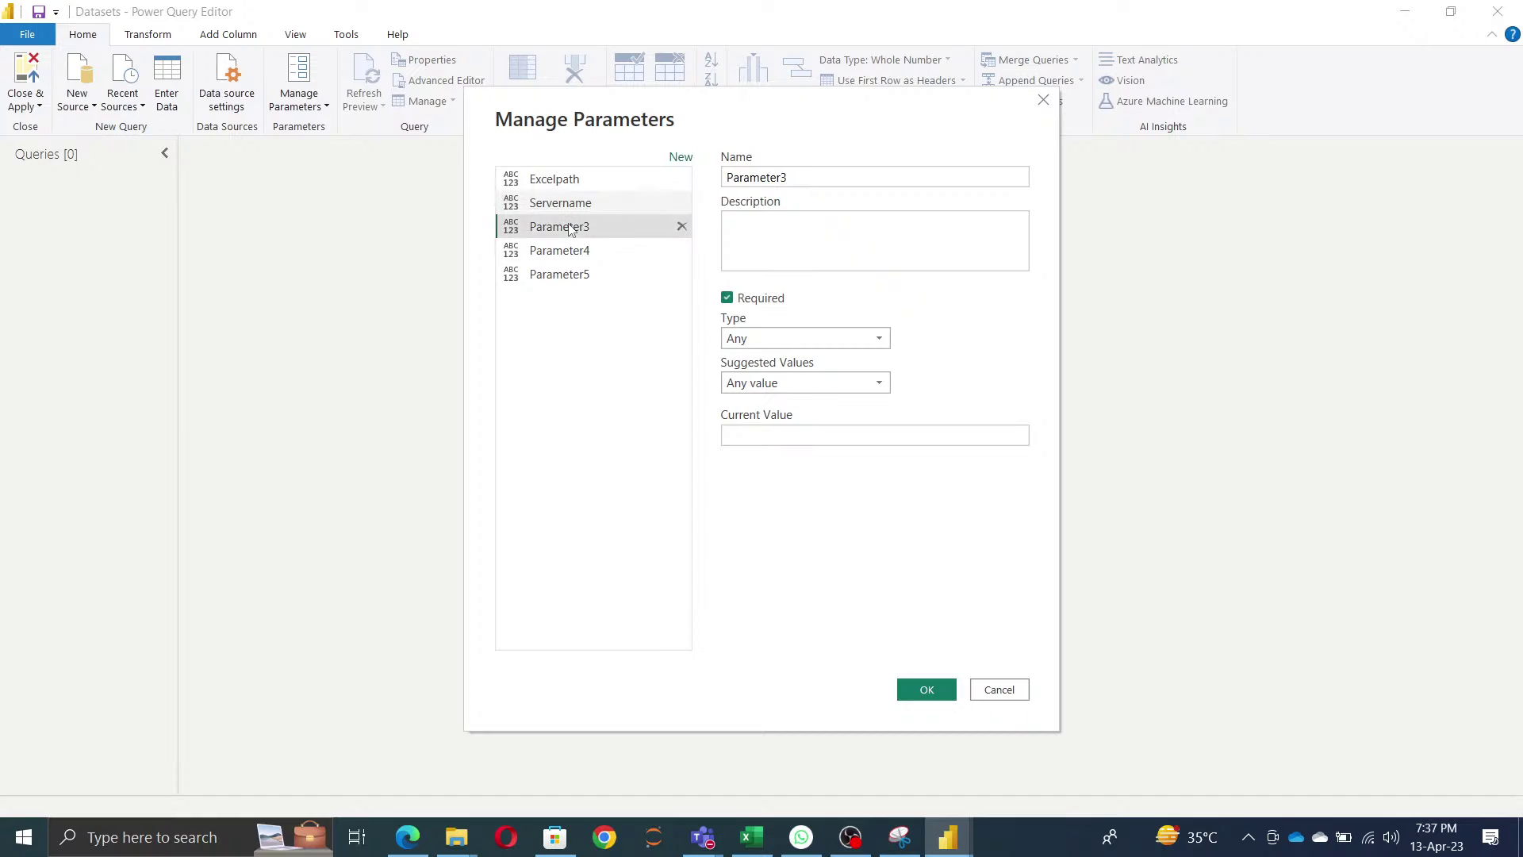
click(821, 177)
double_click(821, 178)
key(BackSpace)
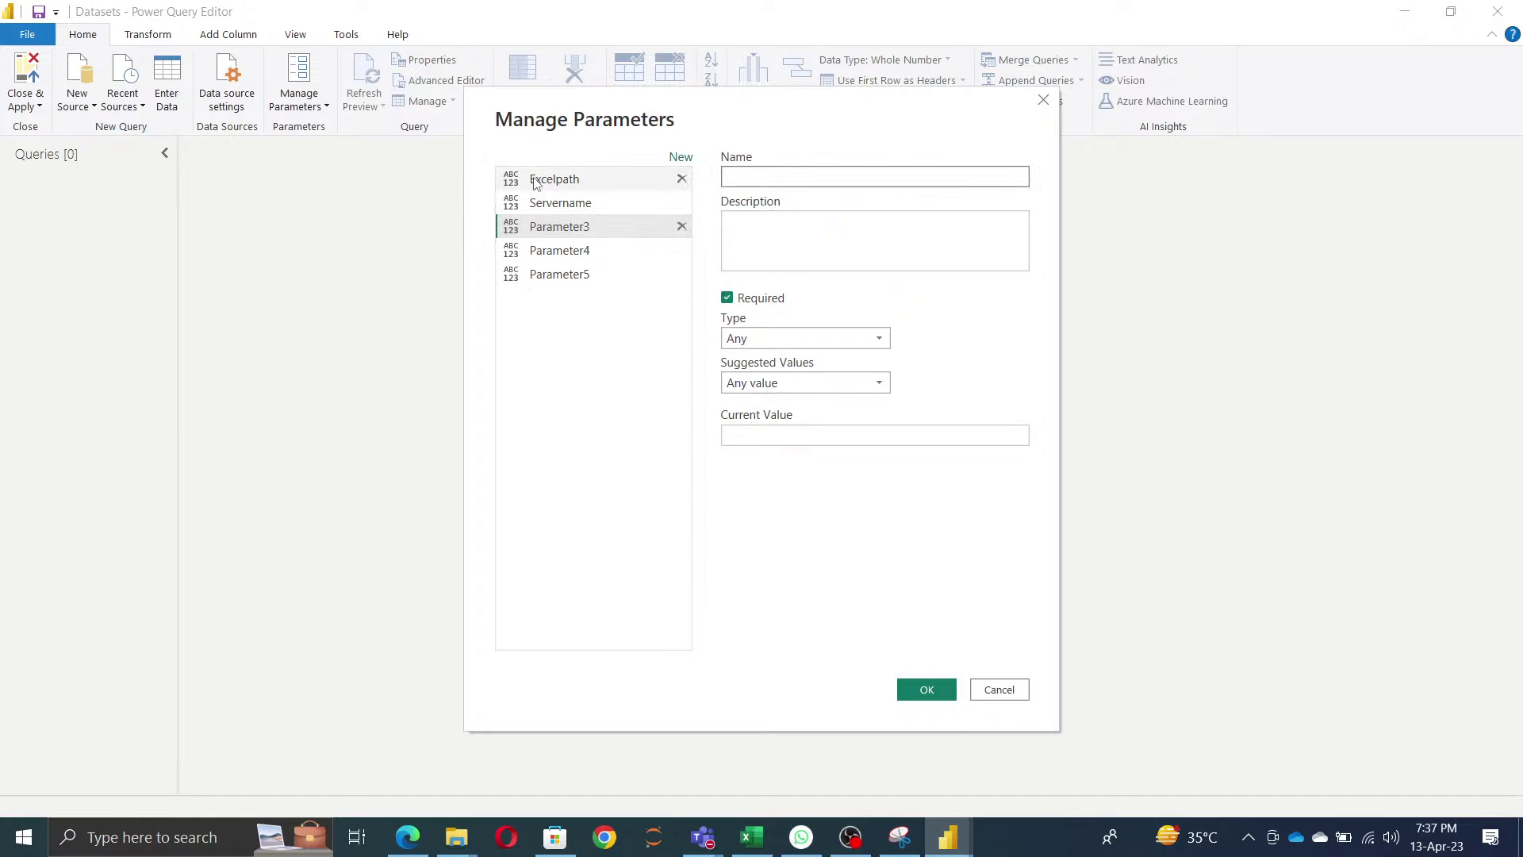
text(DBName)
- Rename Parameter4 to HTMLFILE and Parameter5 to 'CSV and note'
click(556, 251)
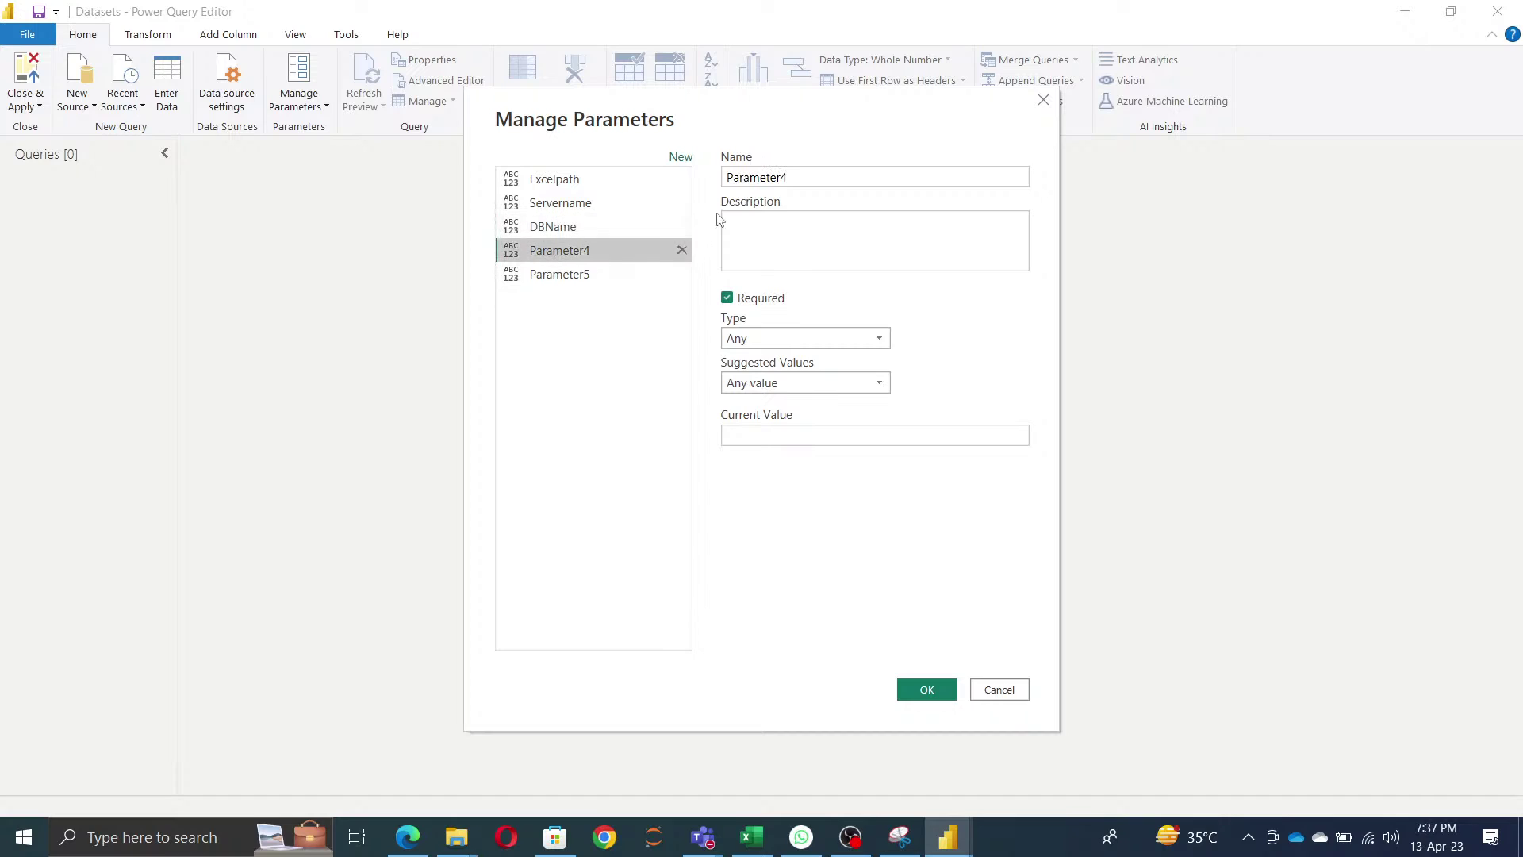
double_click(814, 176)
text(HTM)
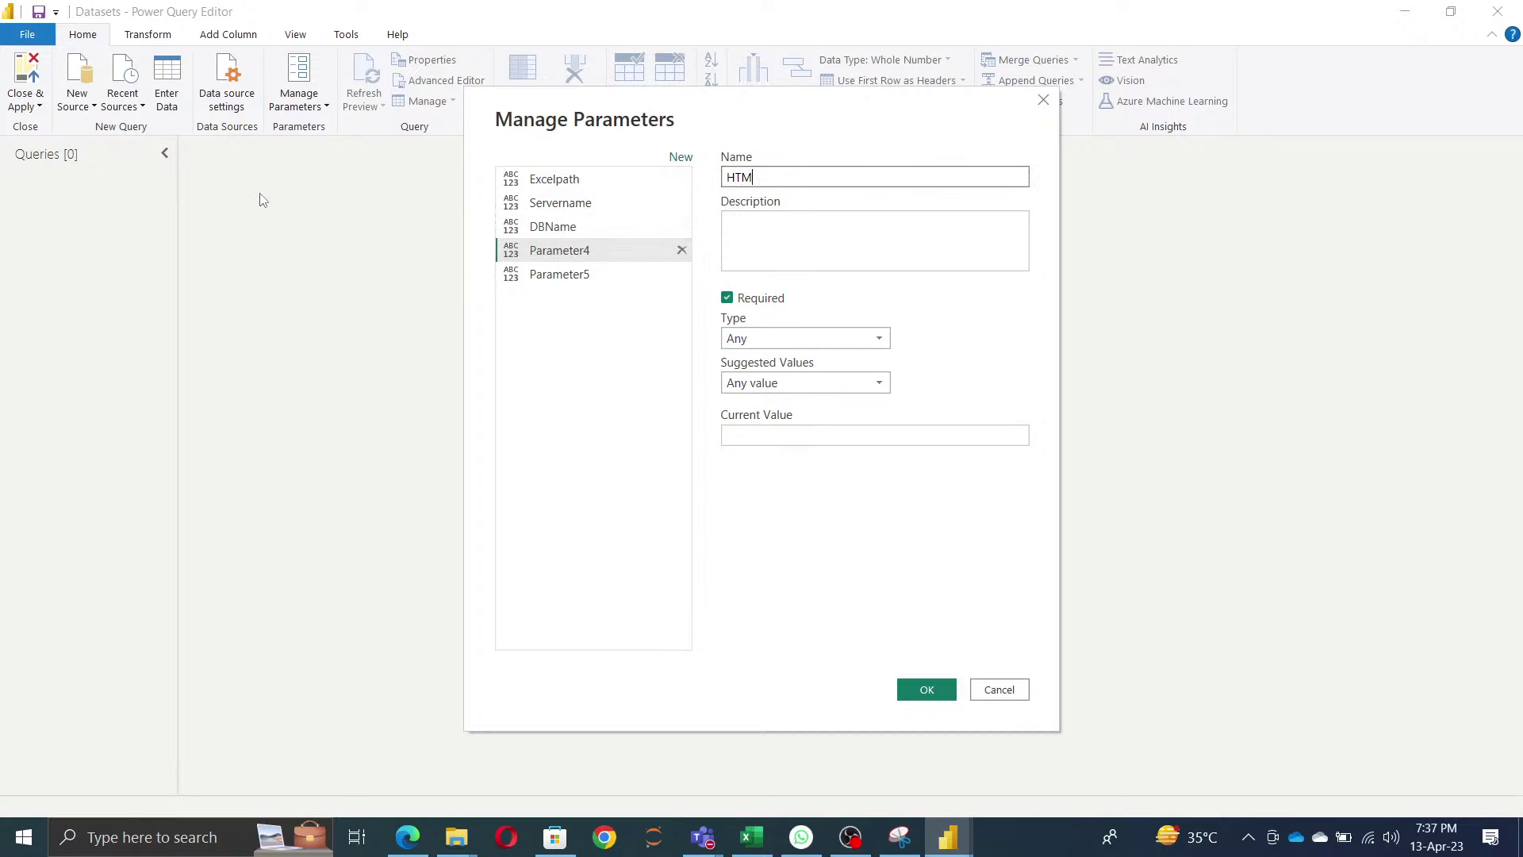
text(LFU)
click(529, 425)
click(558, 275)
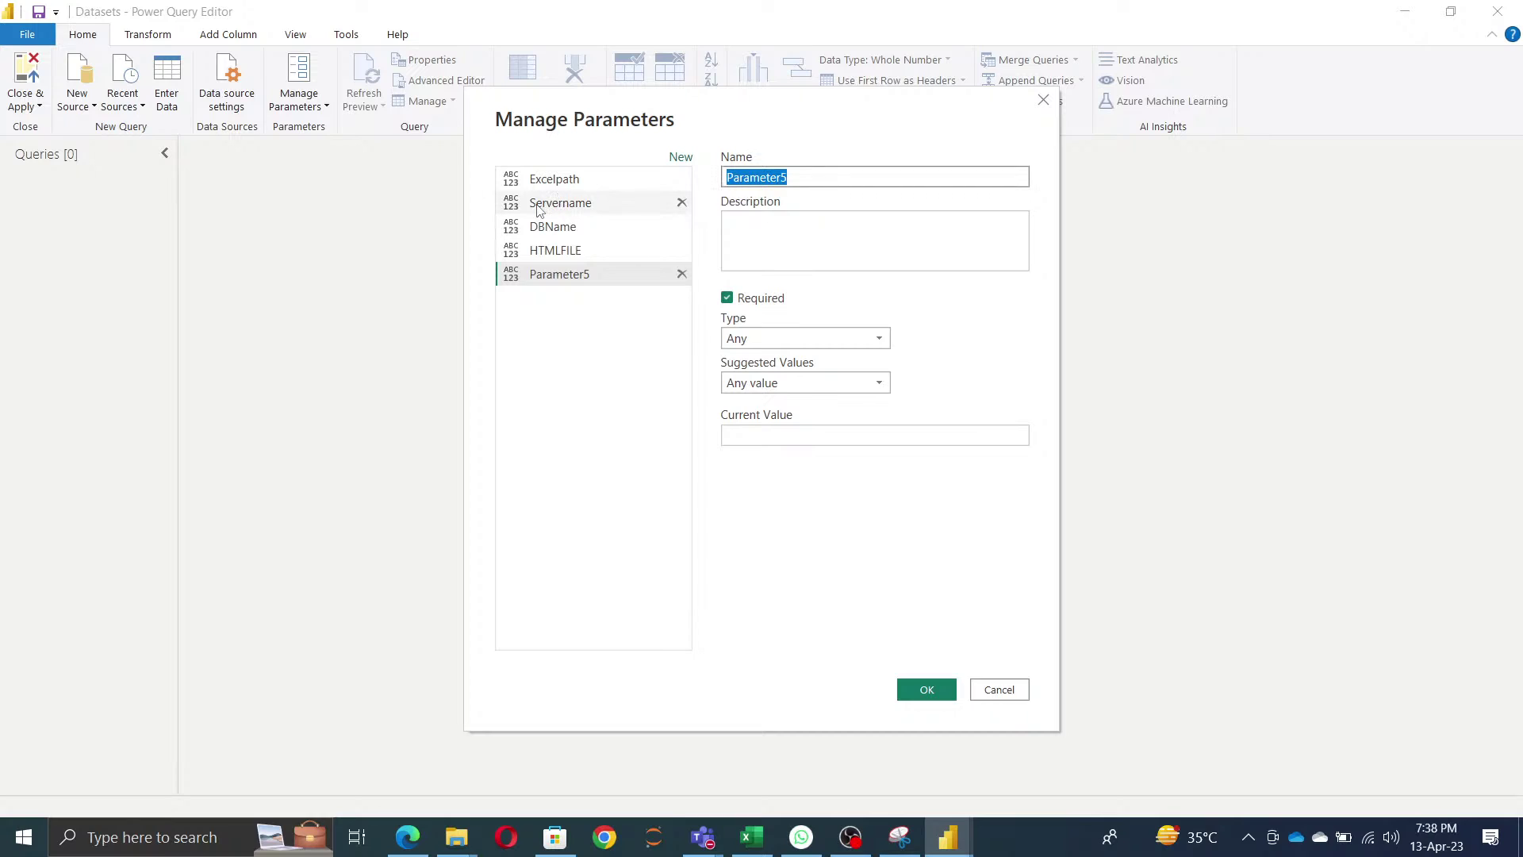
text(CS)
key(BackSpace)
key(BackSpace)
text(and NOt)
key(BackSpace)
key(BackSpace)
key(BackSpace)
text(ote)
click(579, 425)
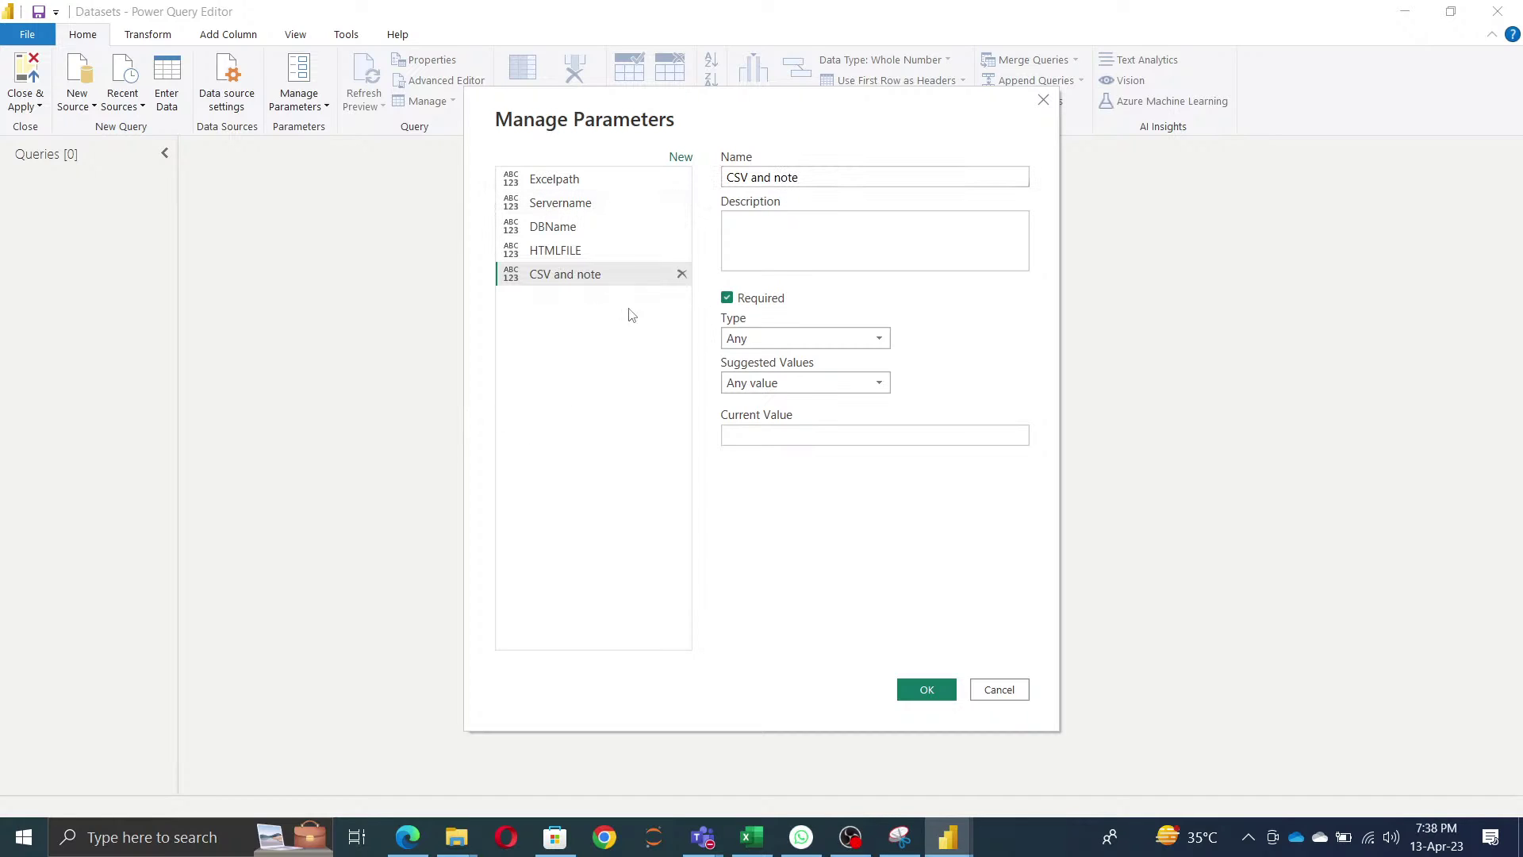
- Add two new parameters named Webs and Sharepoint, then select Excelpath
click(678, 156)
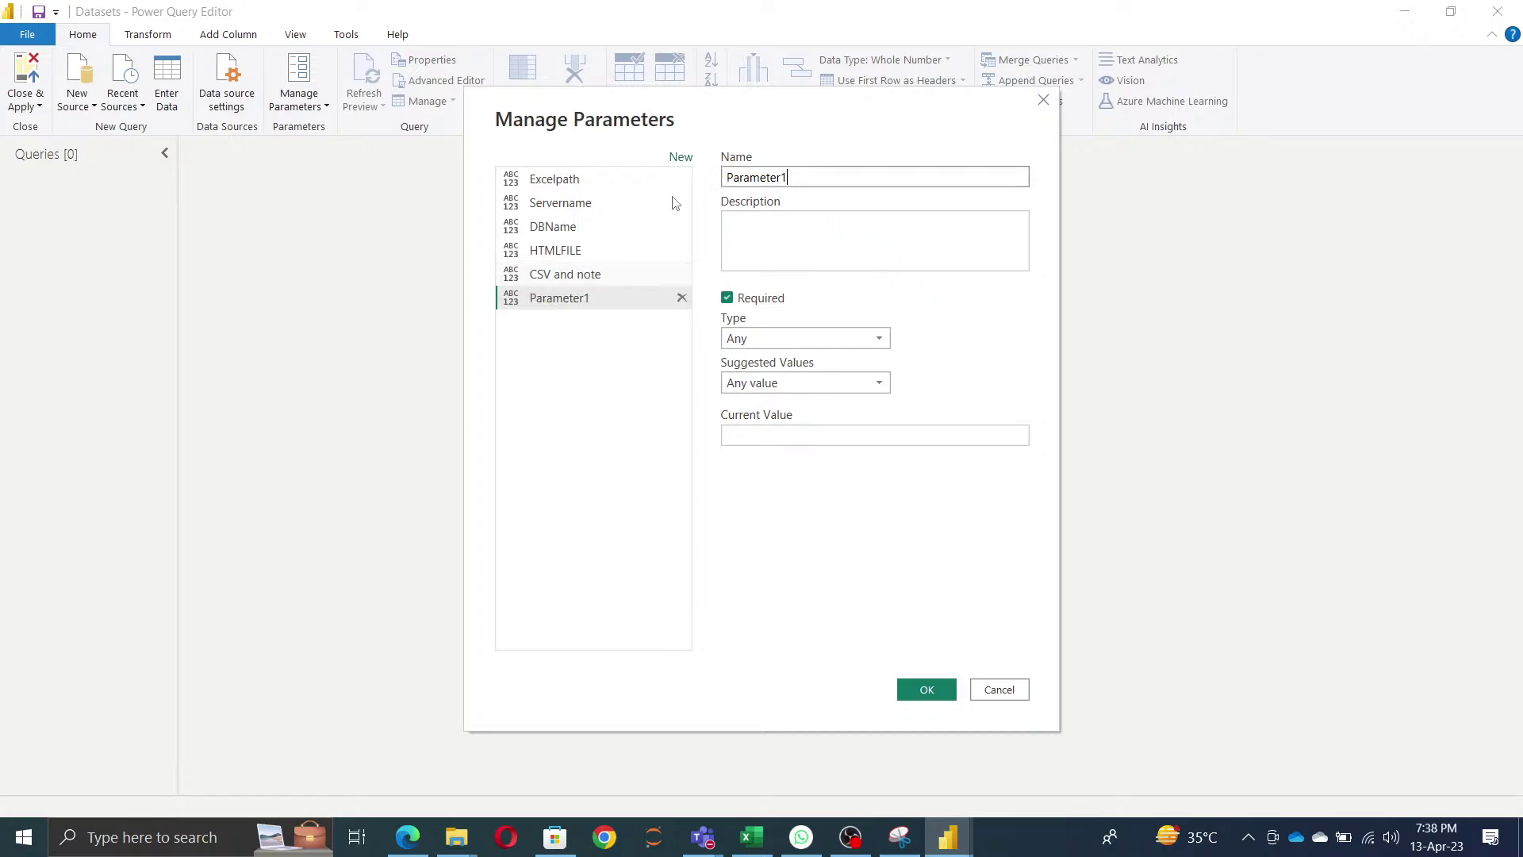
double_click(812, 173)
text(Website)
key(BackSpace)
key(BackSpace)
key(BackSpace)
click(687, 526)
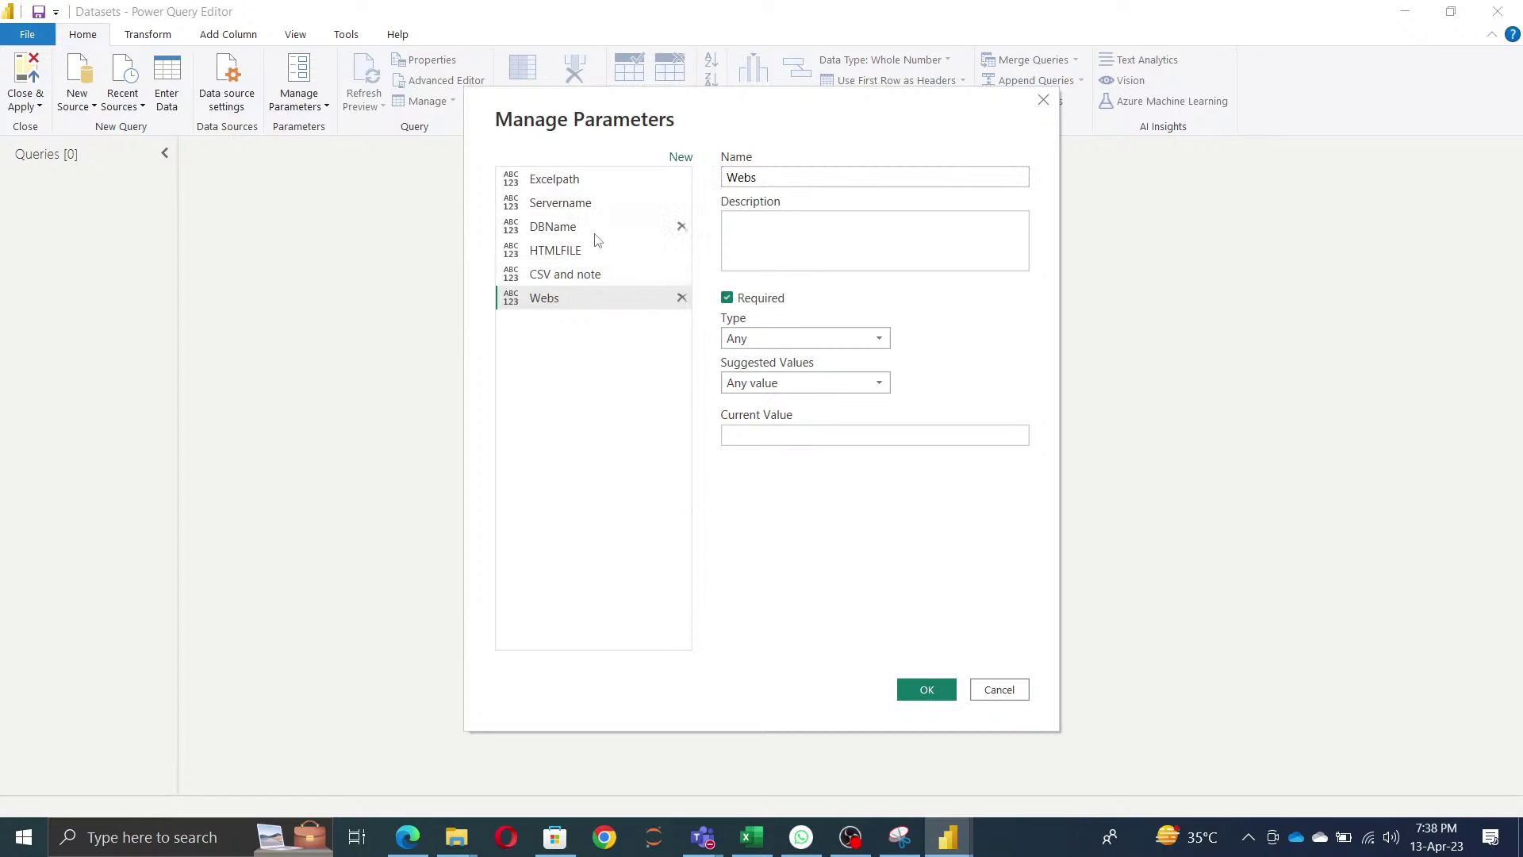
click(681, 157)
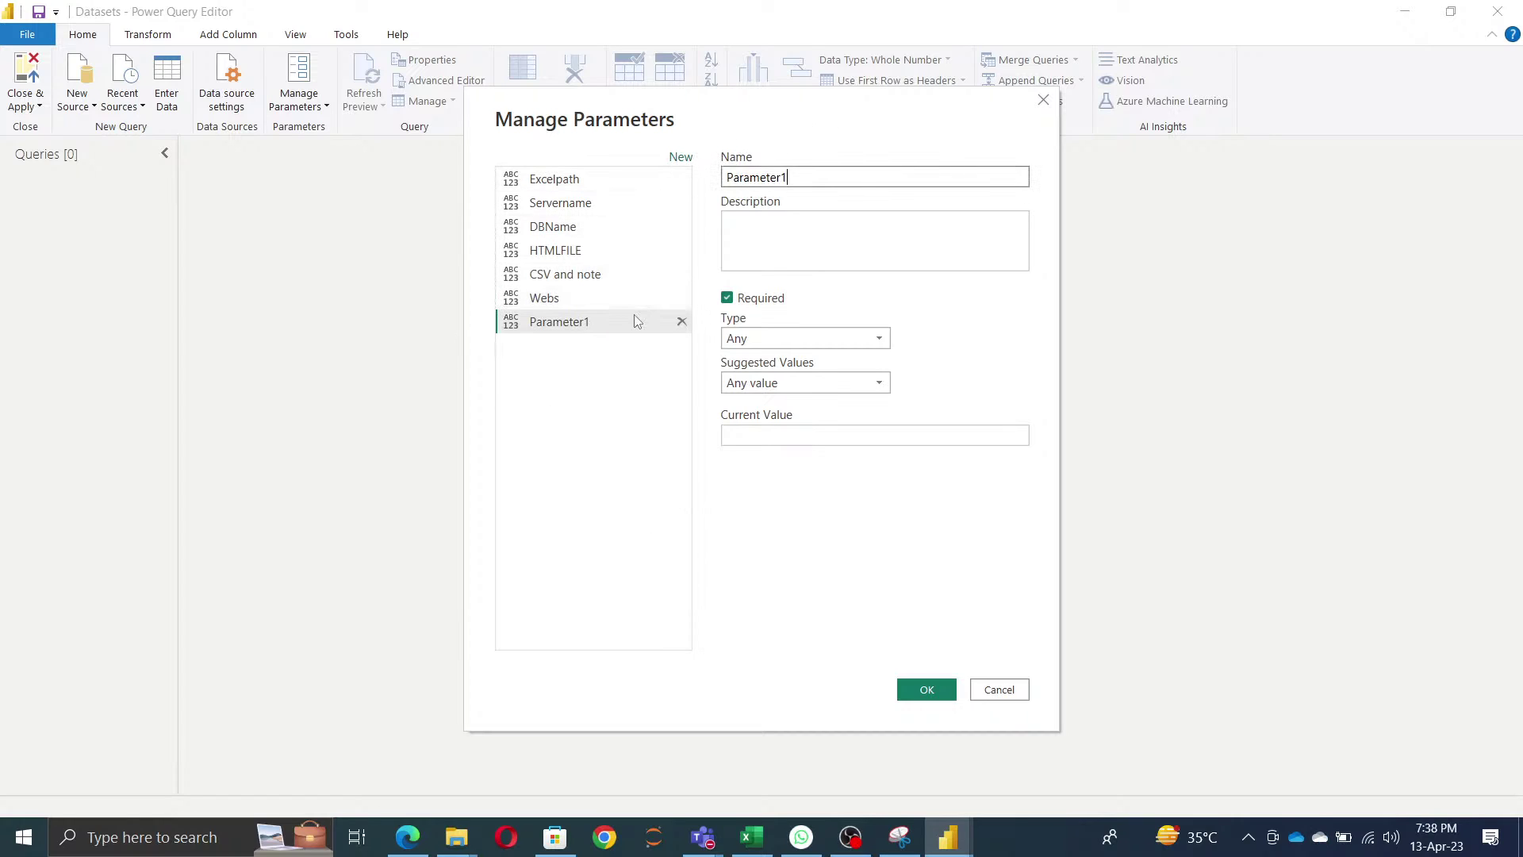
drag(846, 176, 95, 174)
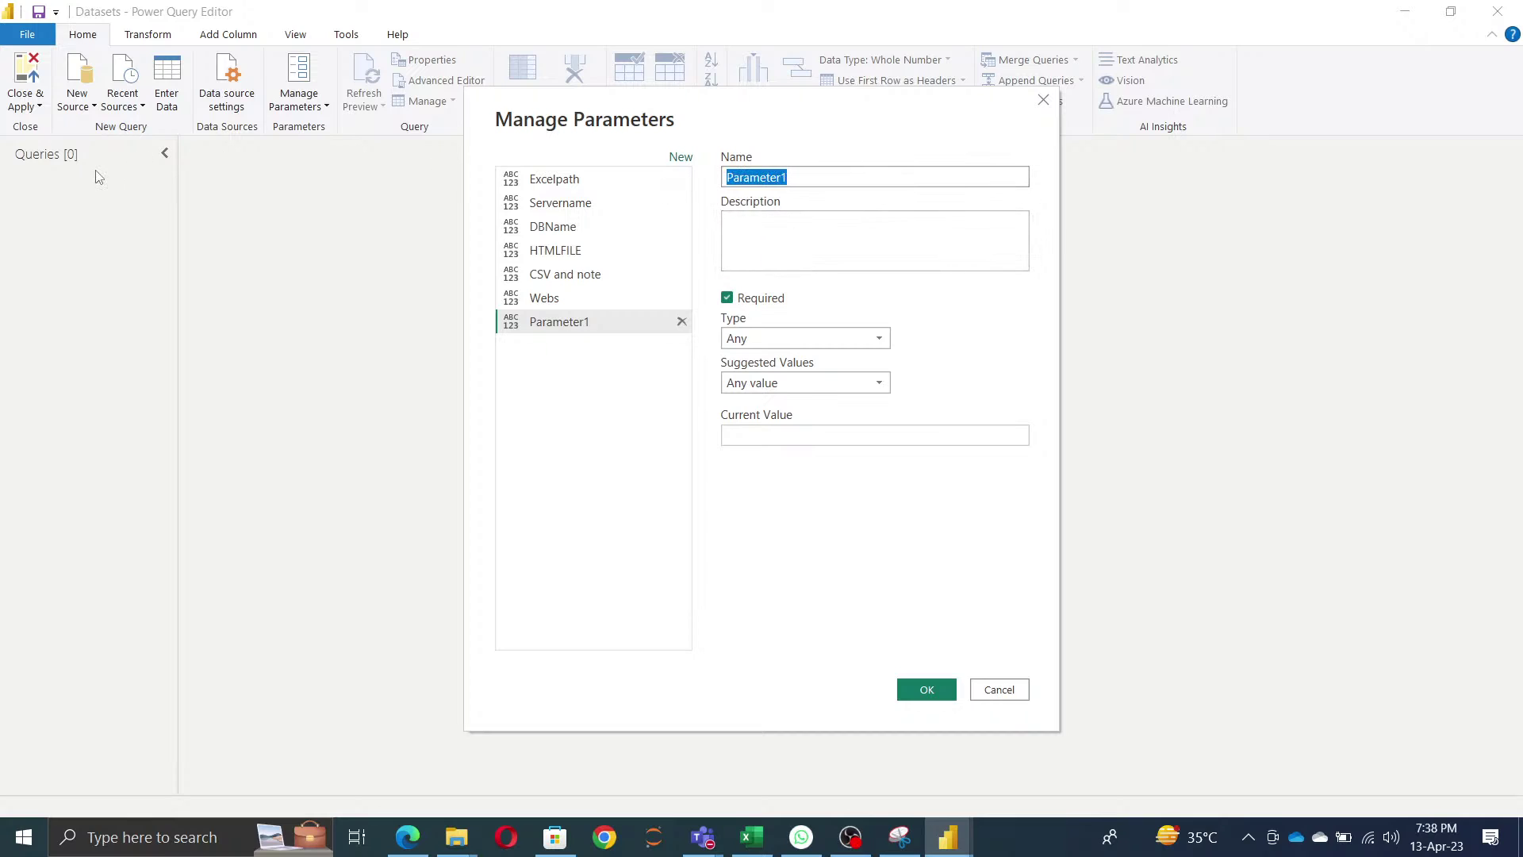
text(Sharepoint)
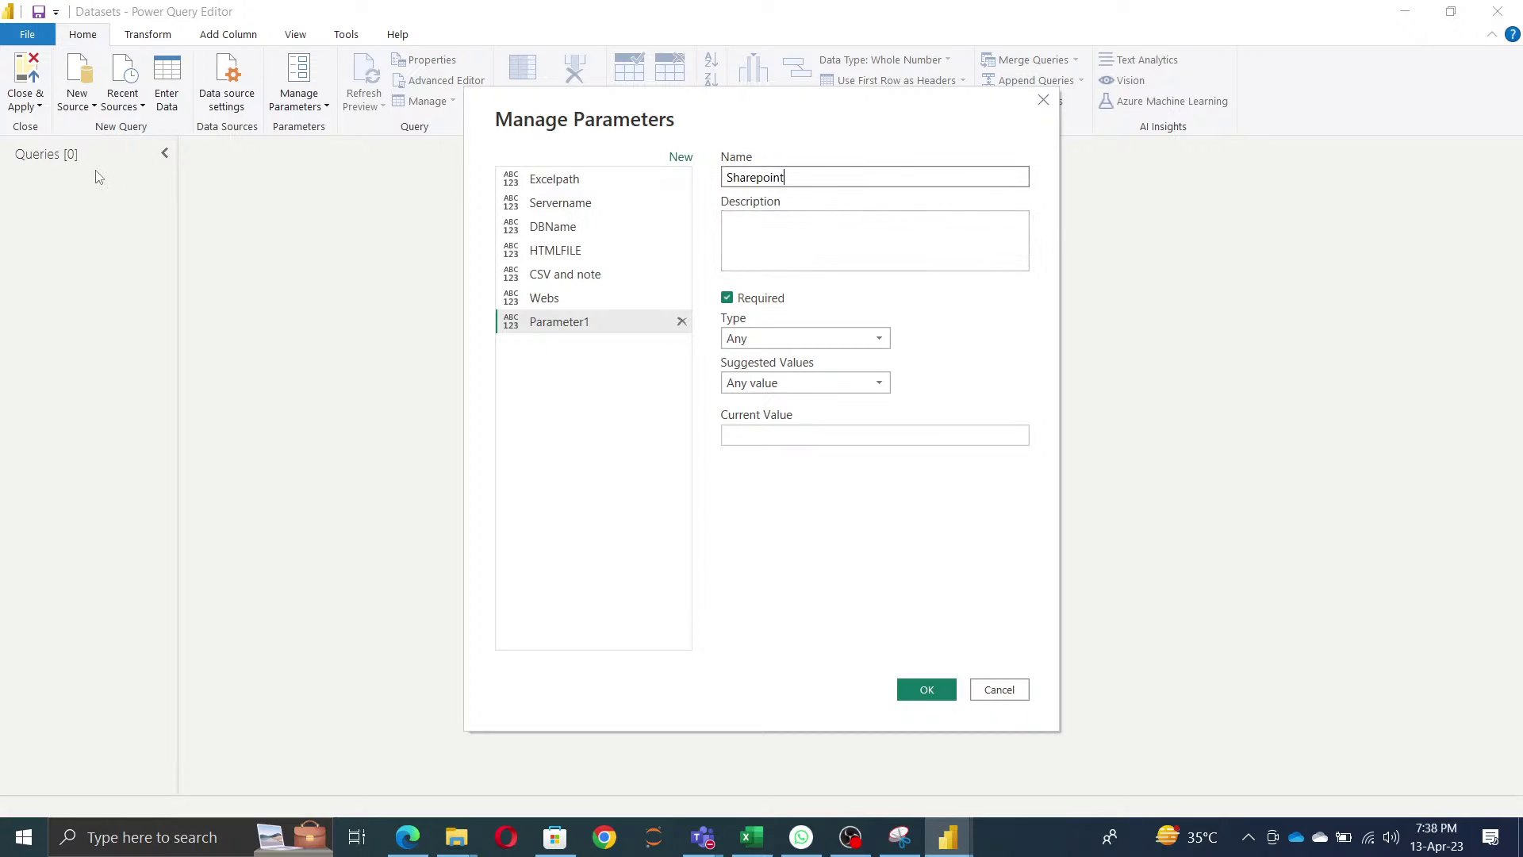
click(591, 434)
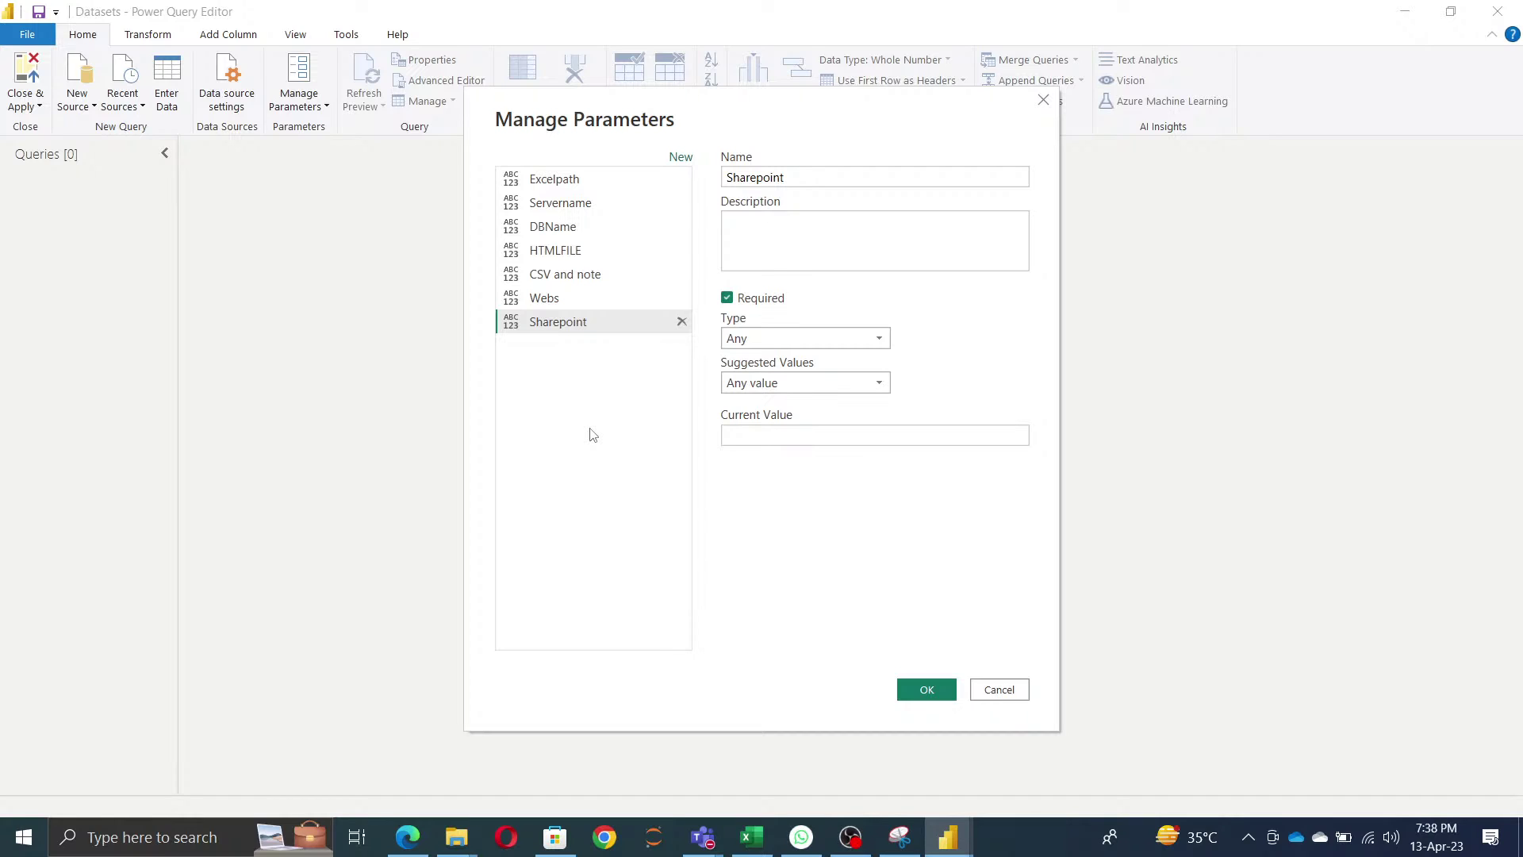
click(577, 185)
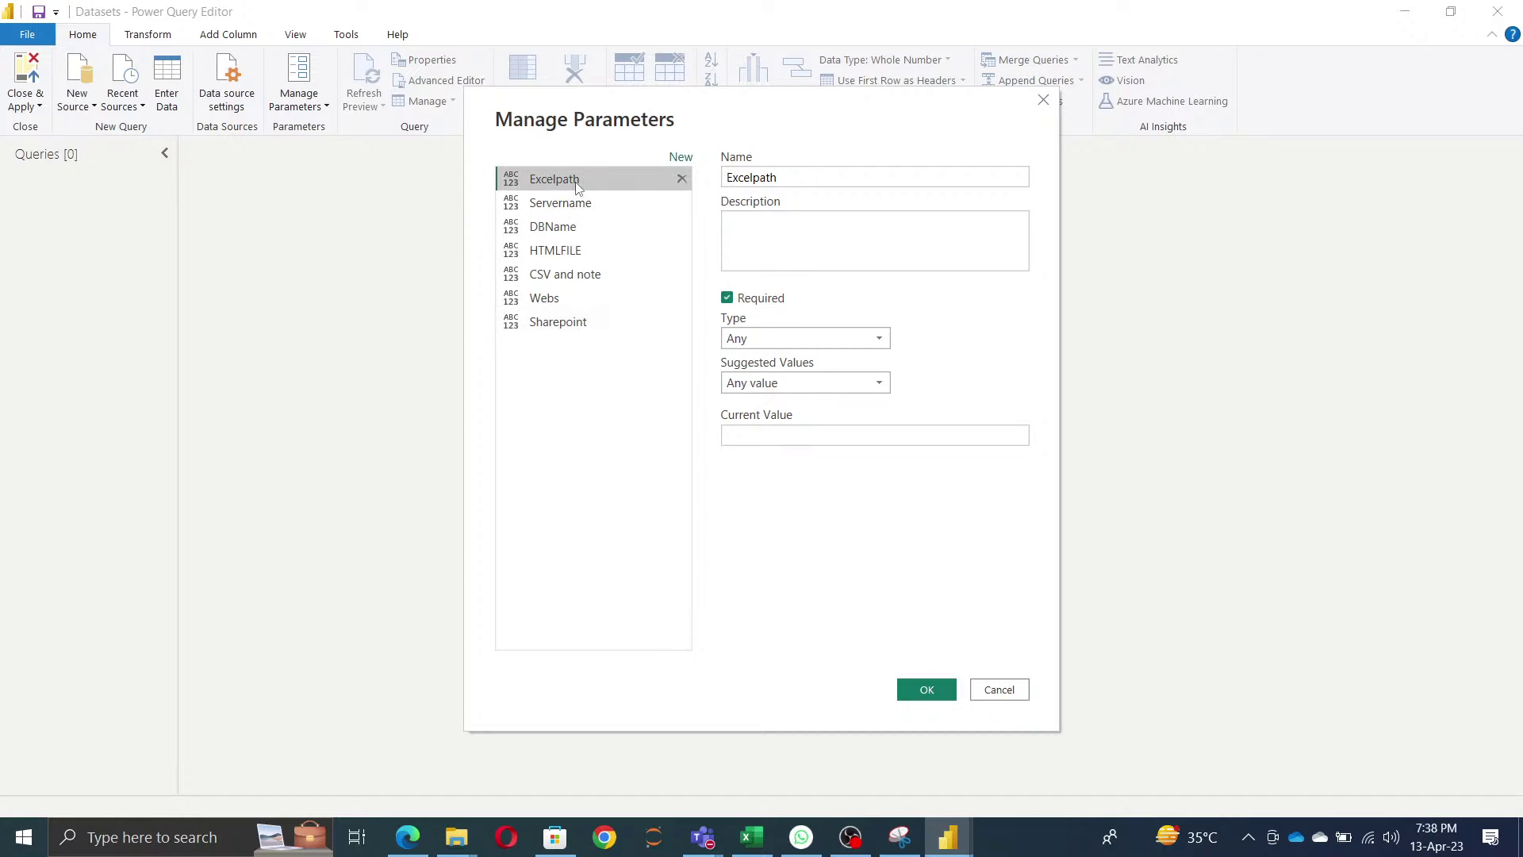
- Close the parameter dialog and switch between Explorer windows, selecting the Financial Sample workbook
click(926, 690)
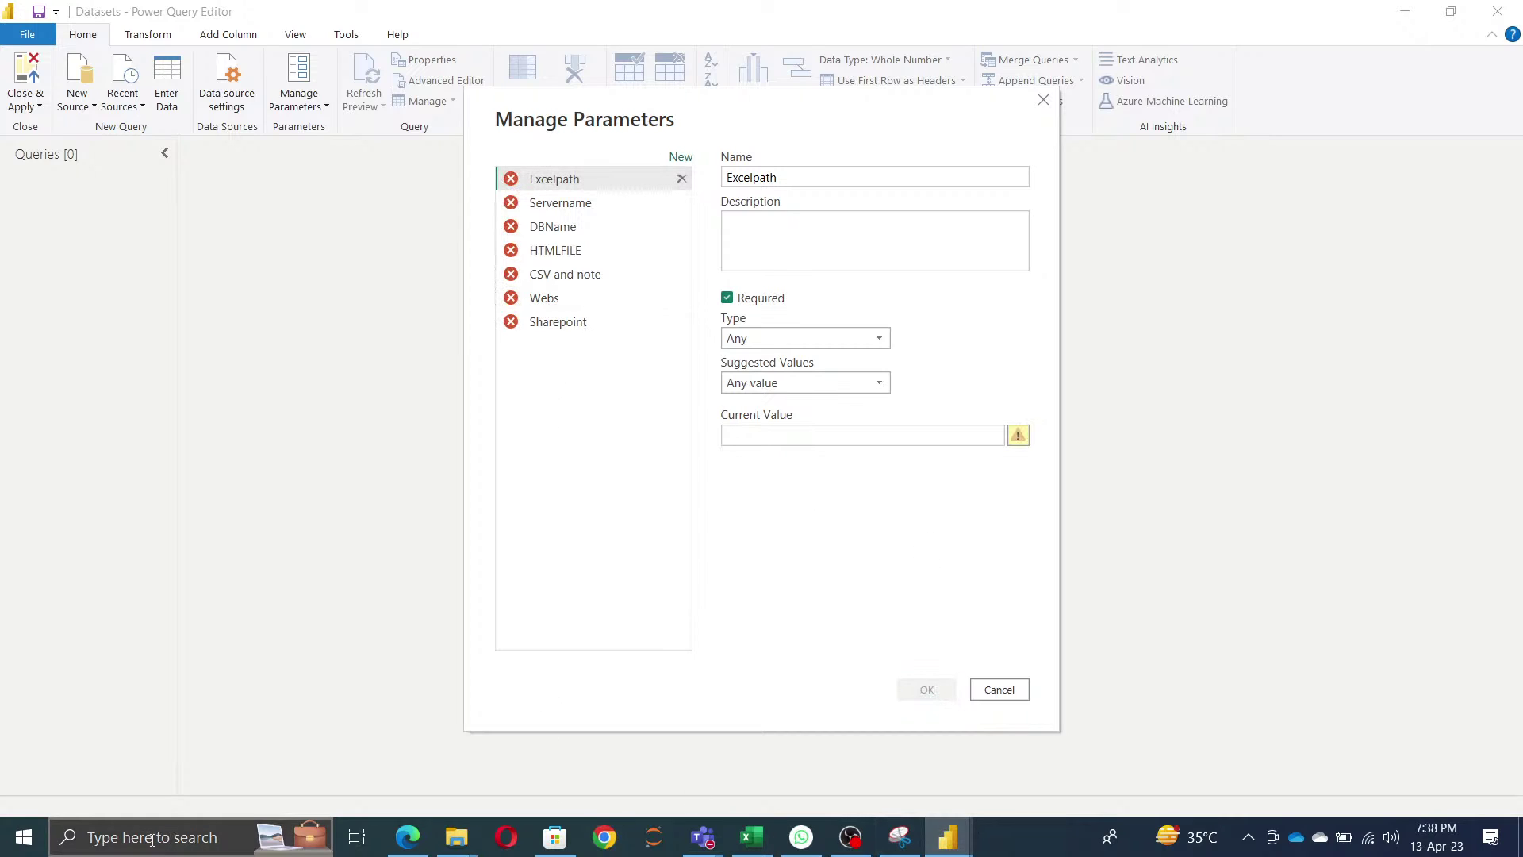
mouse_move(459, 833)
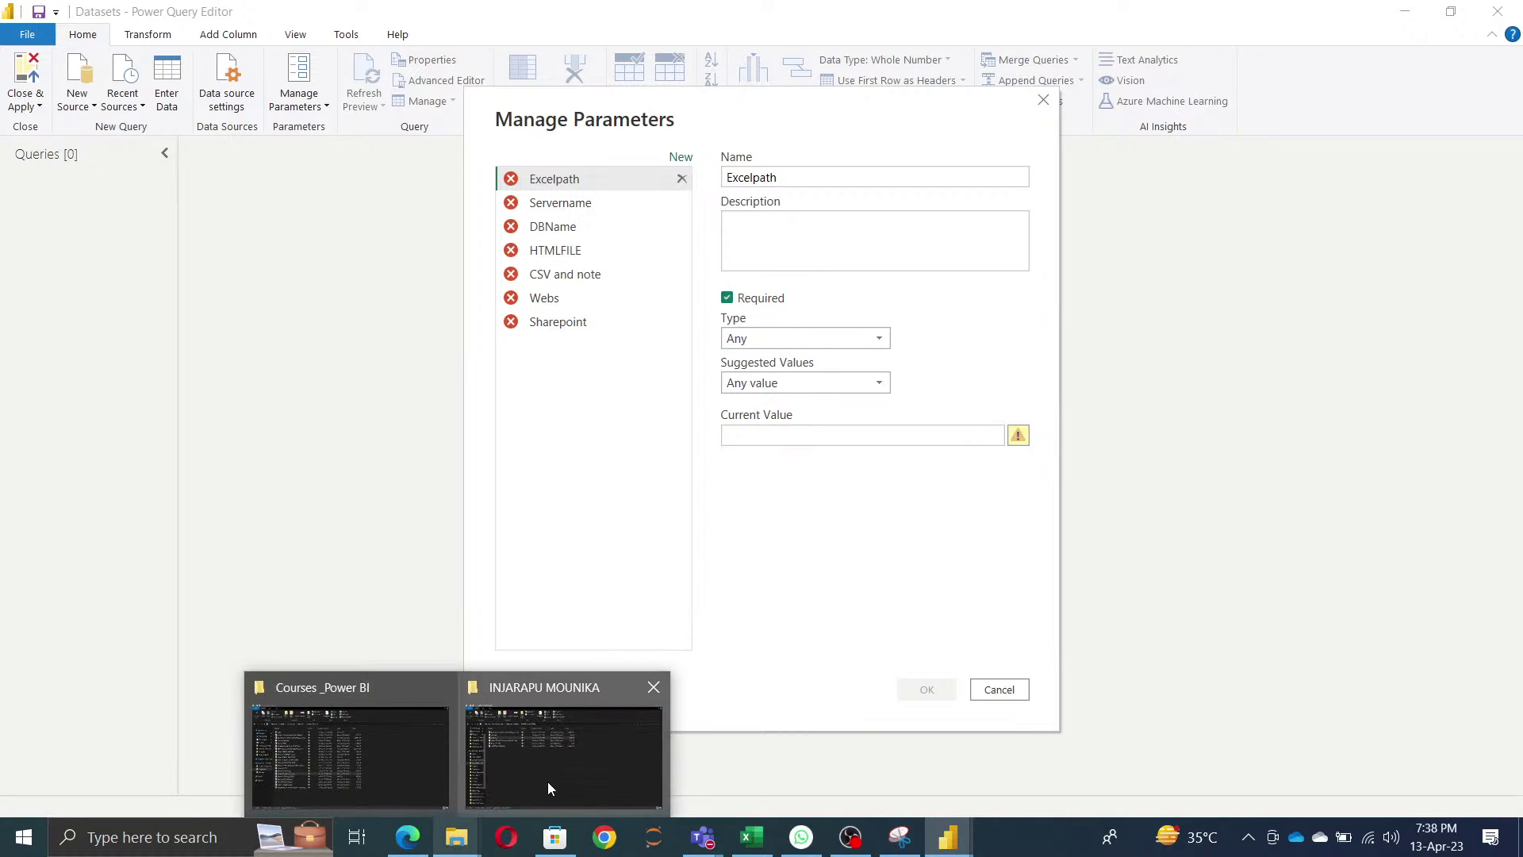
mouse_move(548, 780)
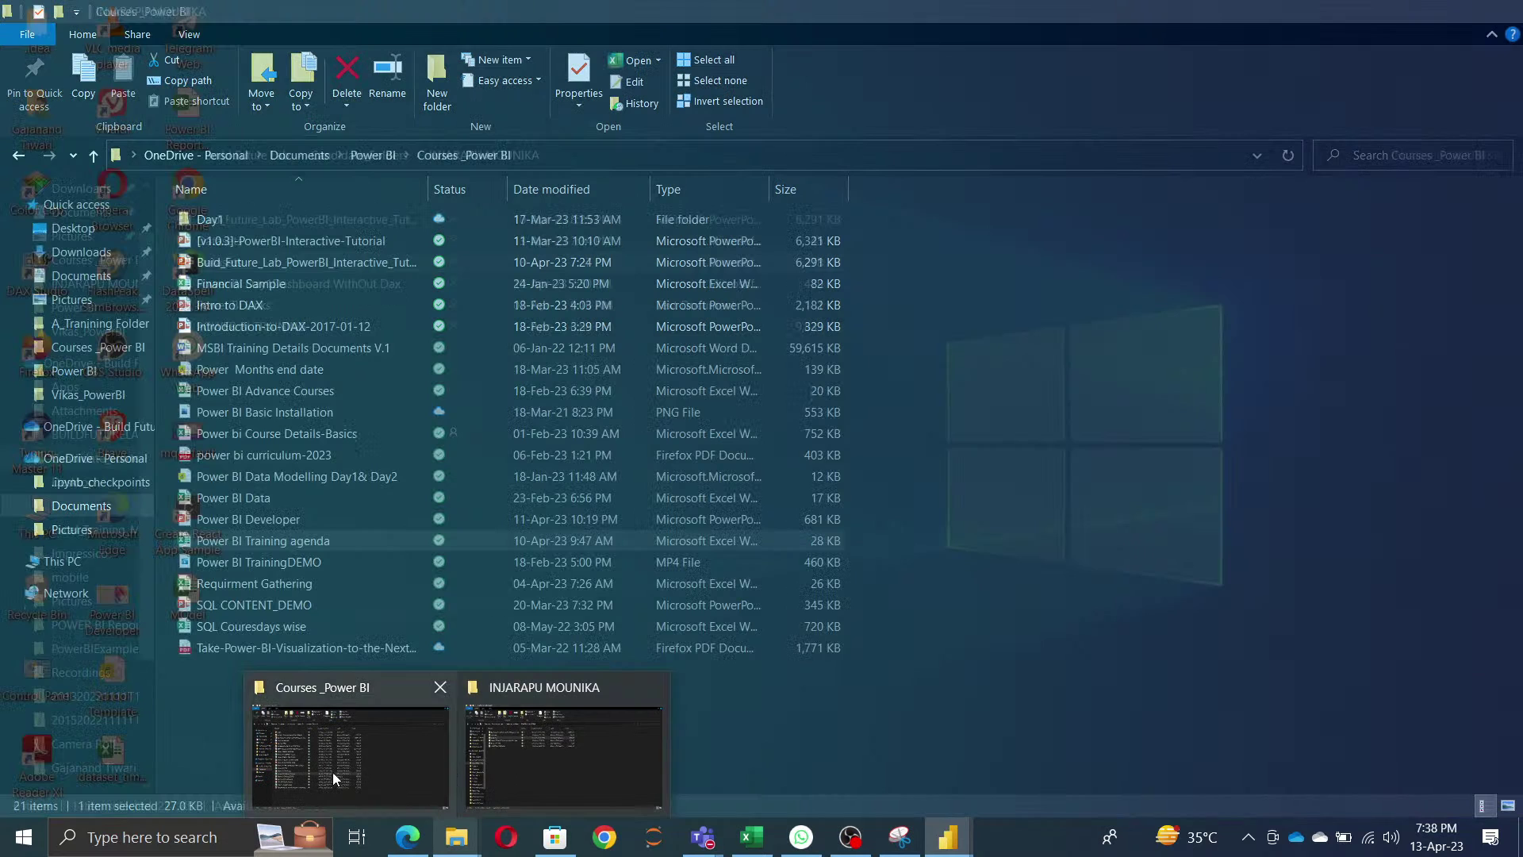
click(331, 773)
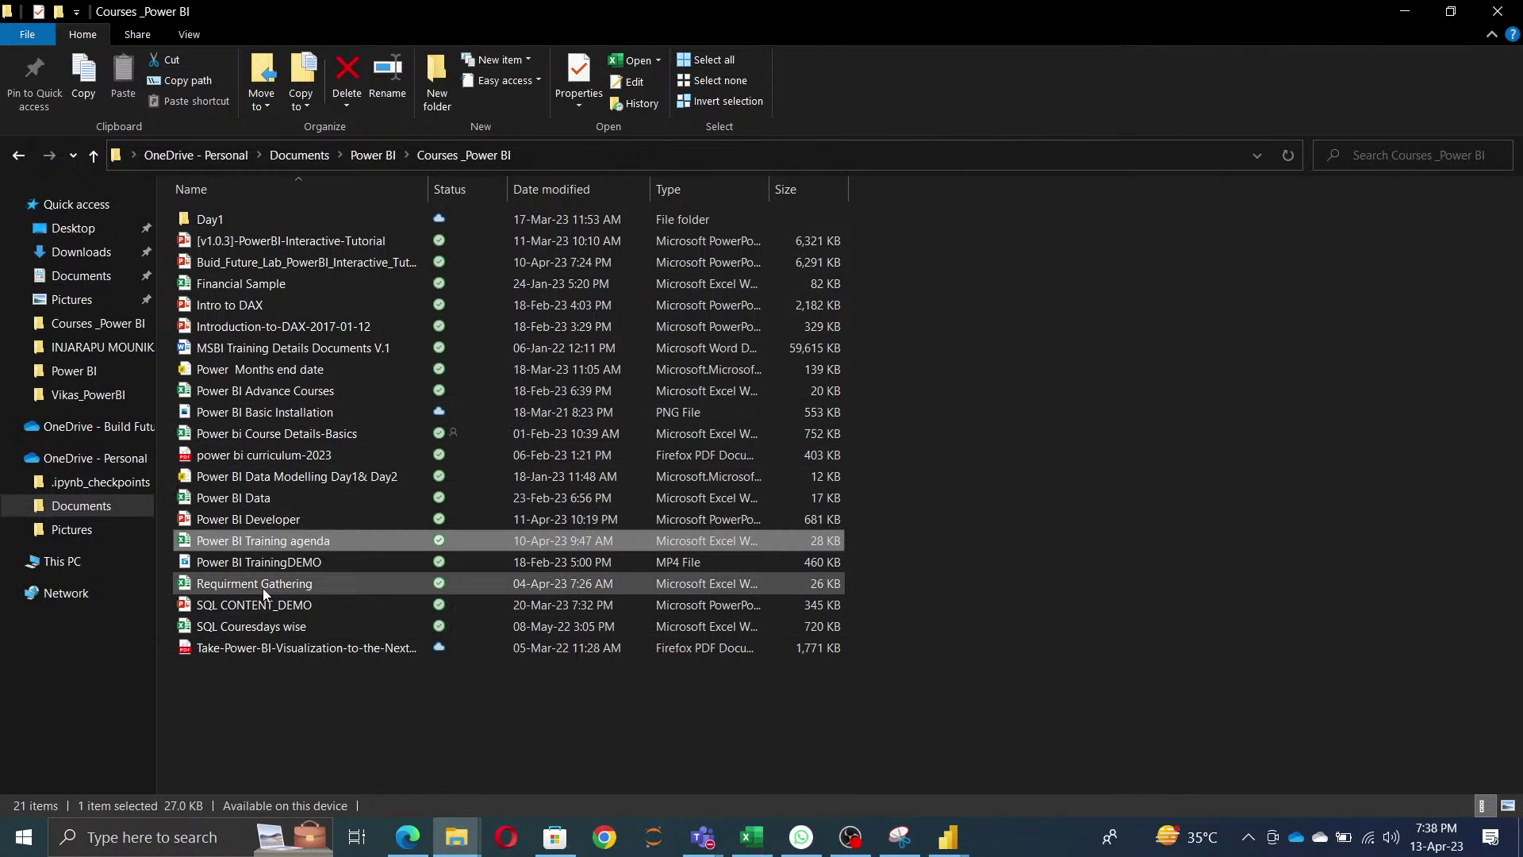
click(251, 282)
key(alt+Tab)
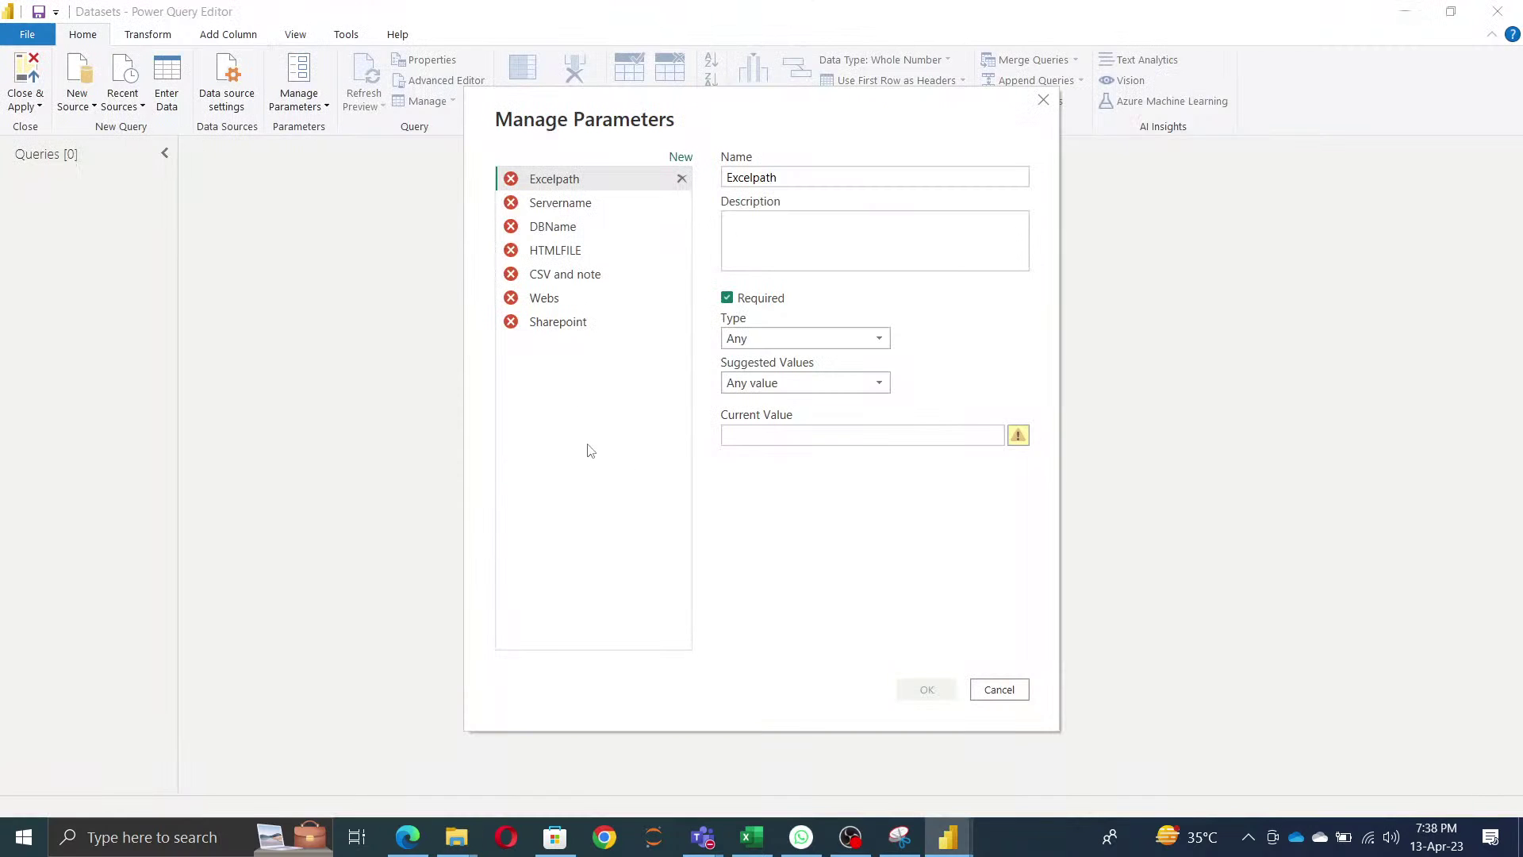
key(alt+Tab)
key(alt+Tab)
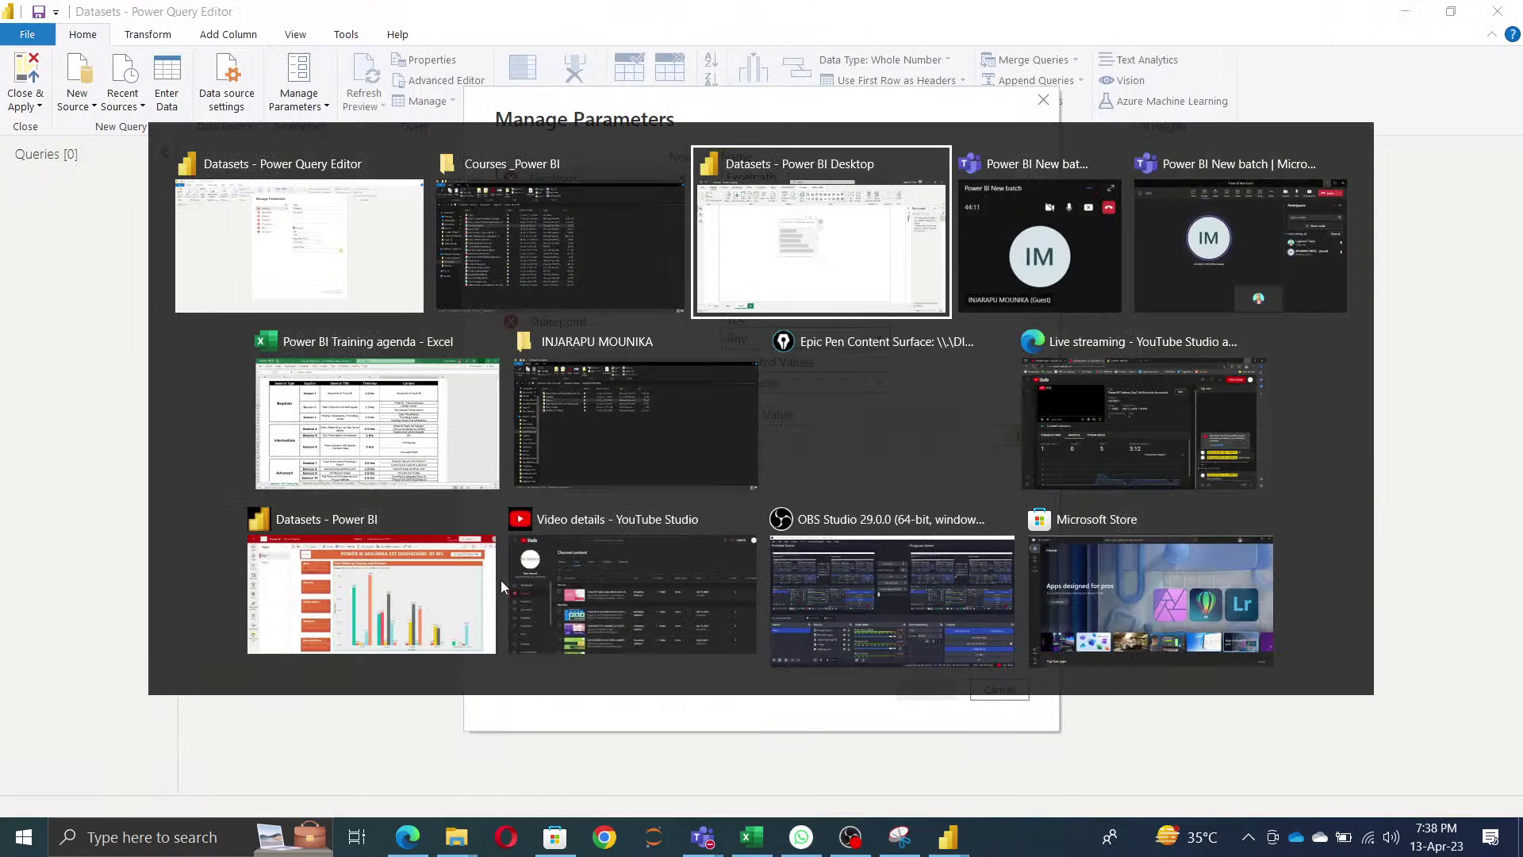
key(alt+Tab)
key(alt+shift+Tab)
key(alt+shift+Tab)
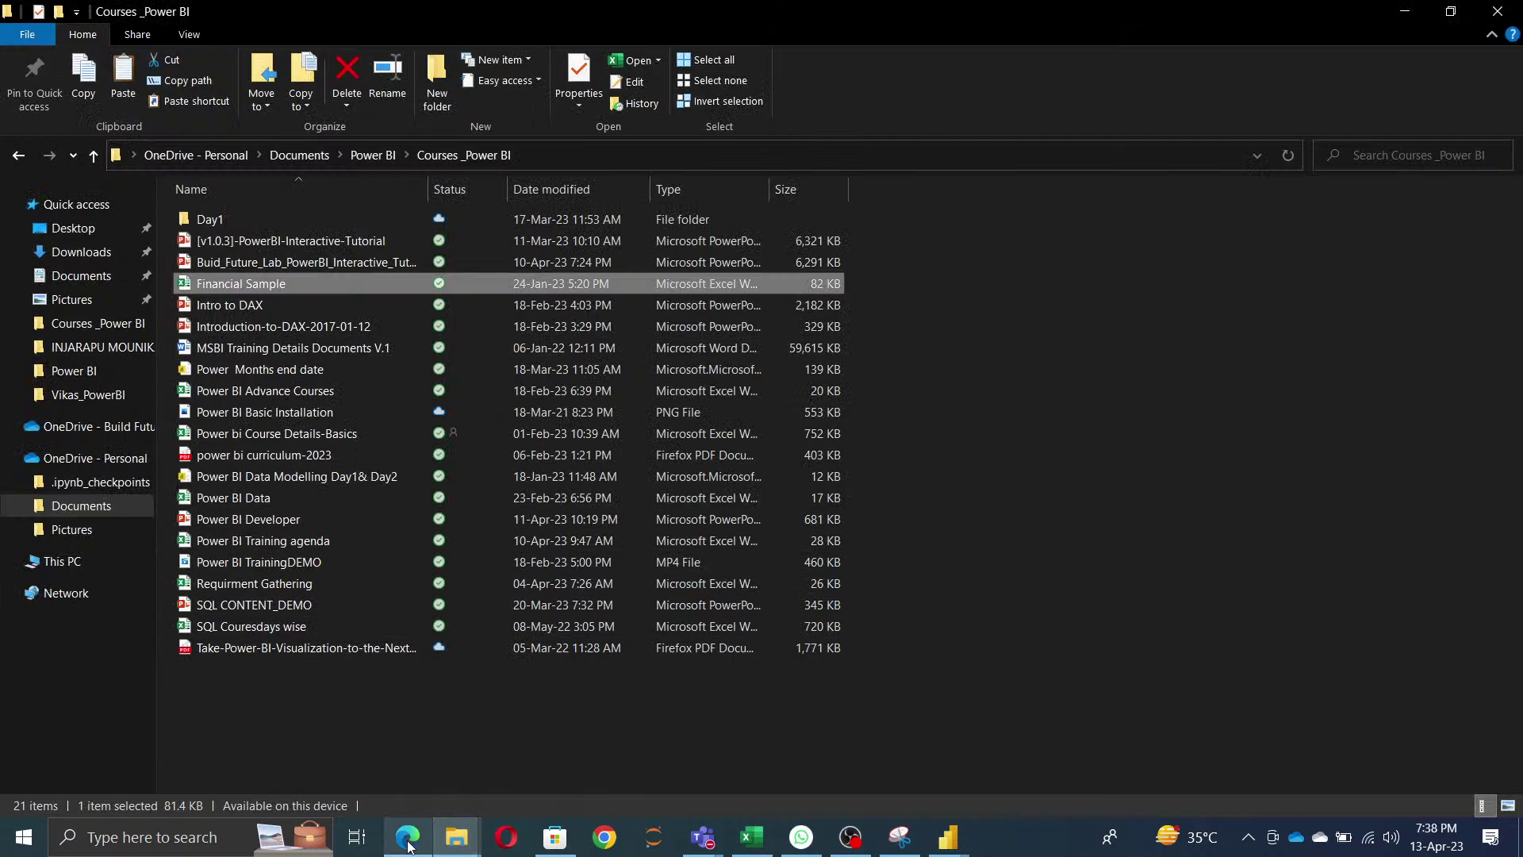
mouse_move(457, 837)
click(597, 775)
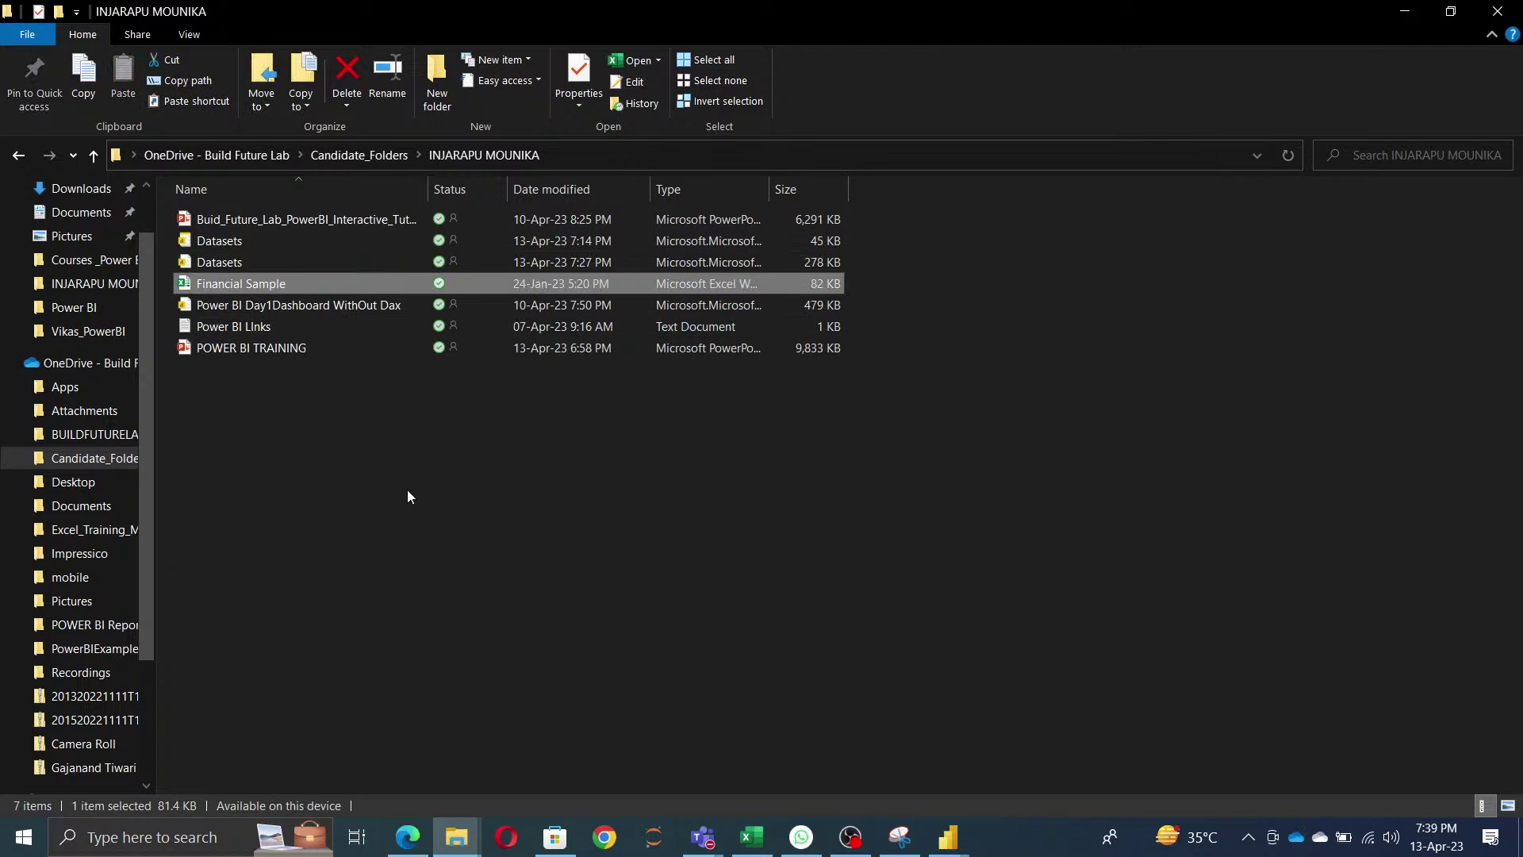
key(alt+Tab)
key(alt+Tab)
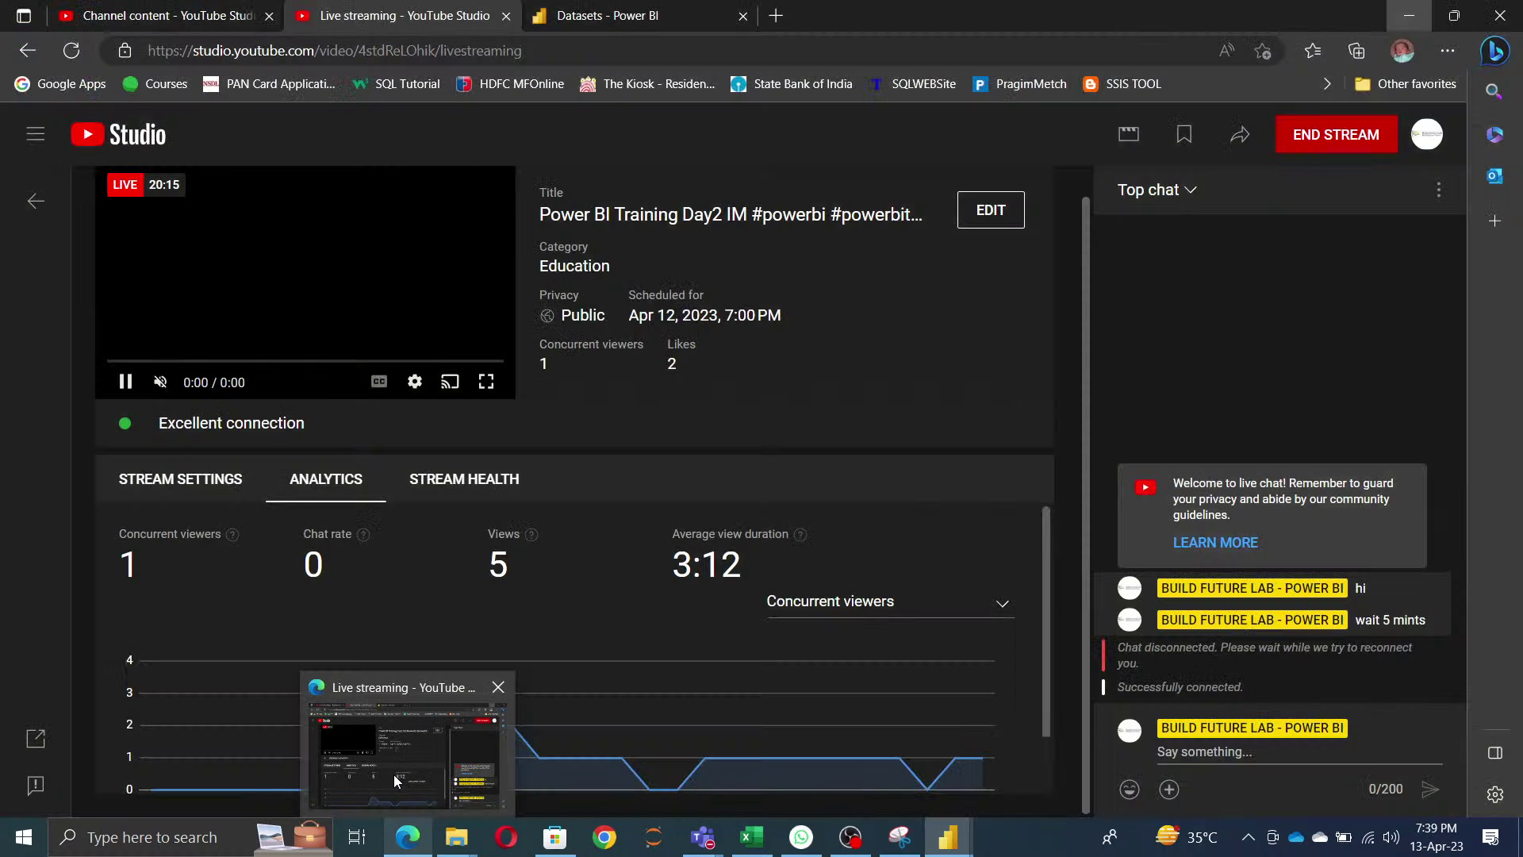
- Copy the HTML folder from Power BI > New into the candidate's folder, then return to Power Query
mouse_move(473, 850)
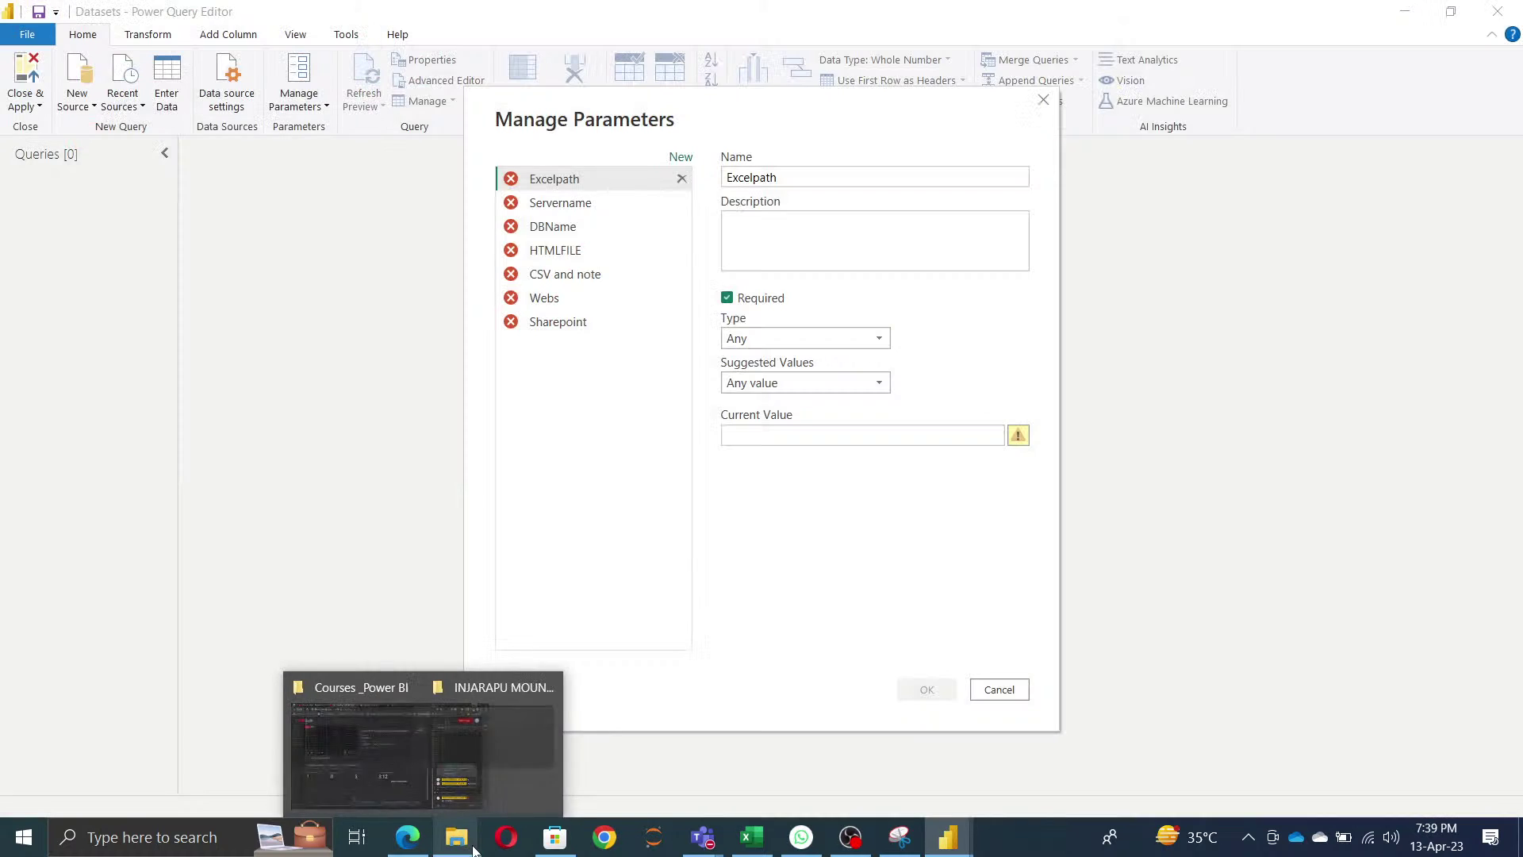
click(399, 771)
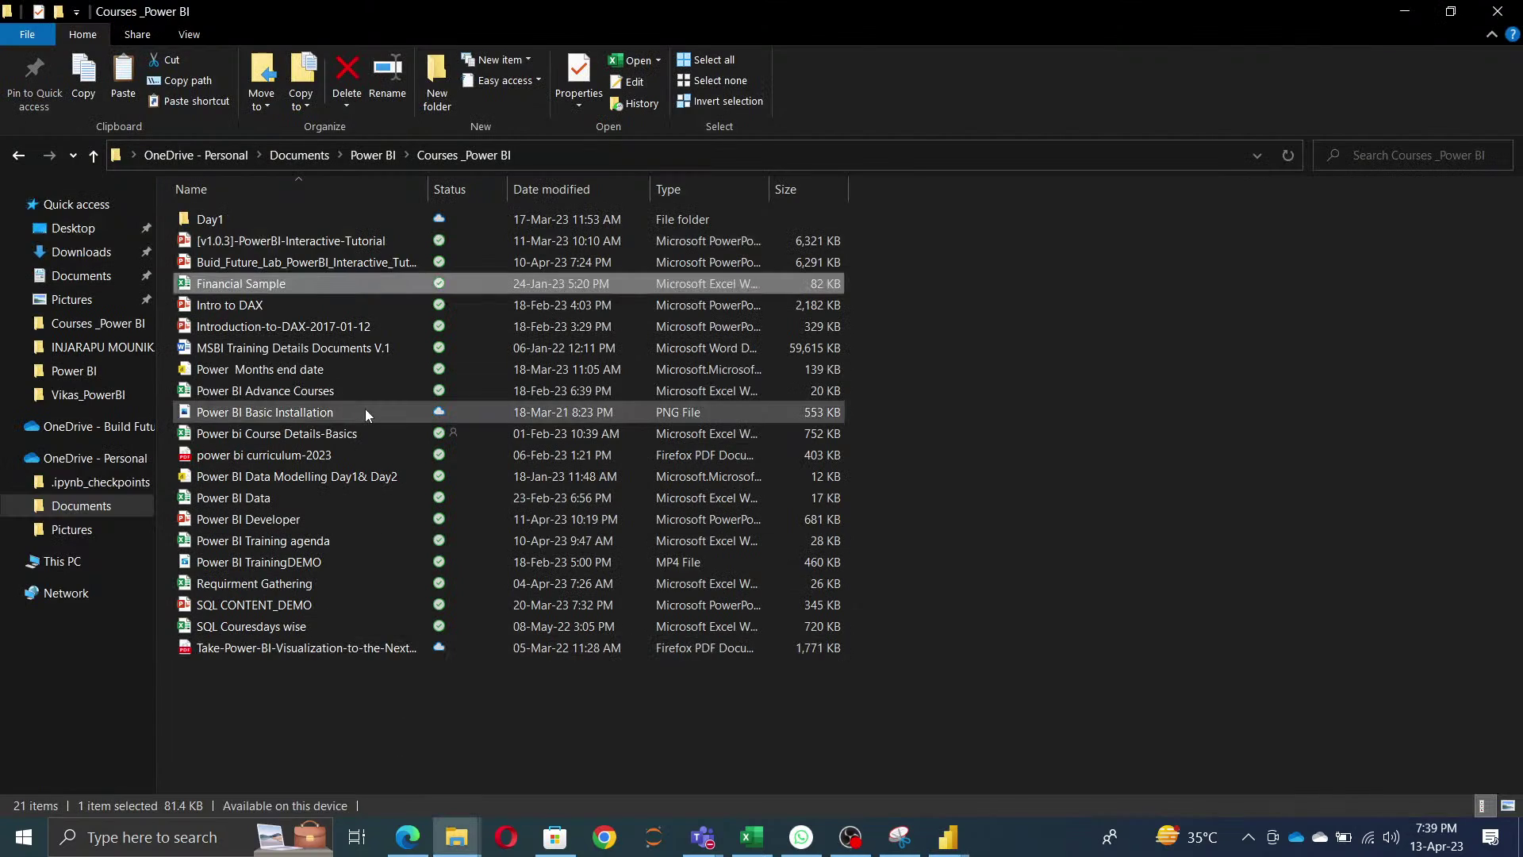
double_click(230, 224)
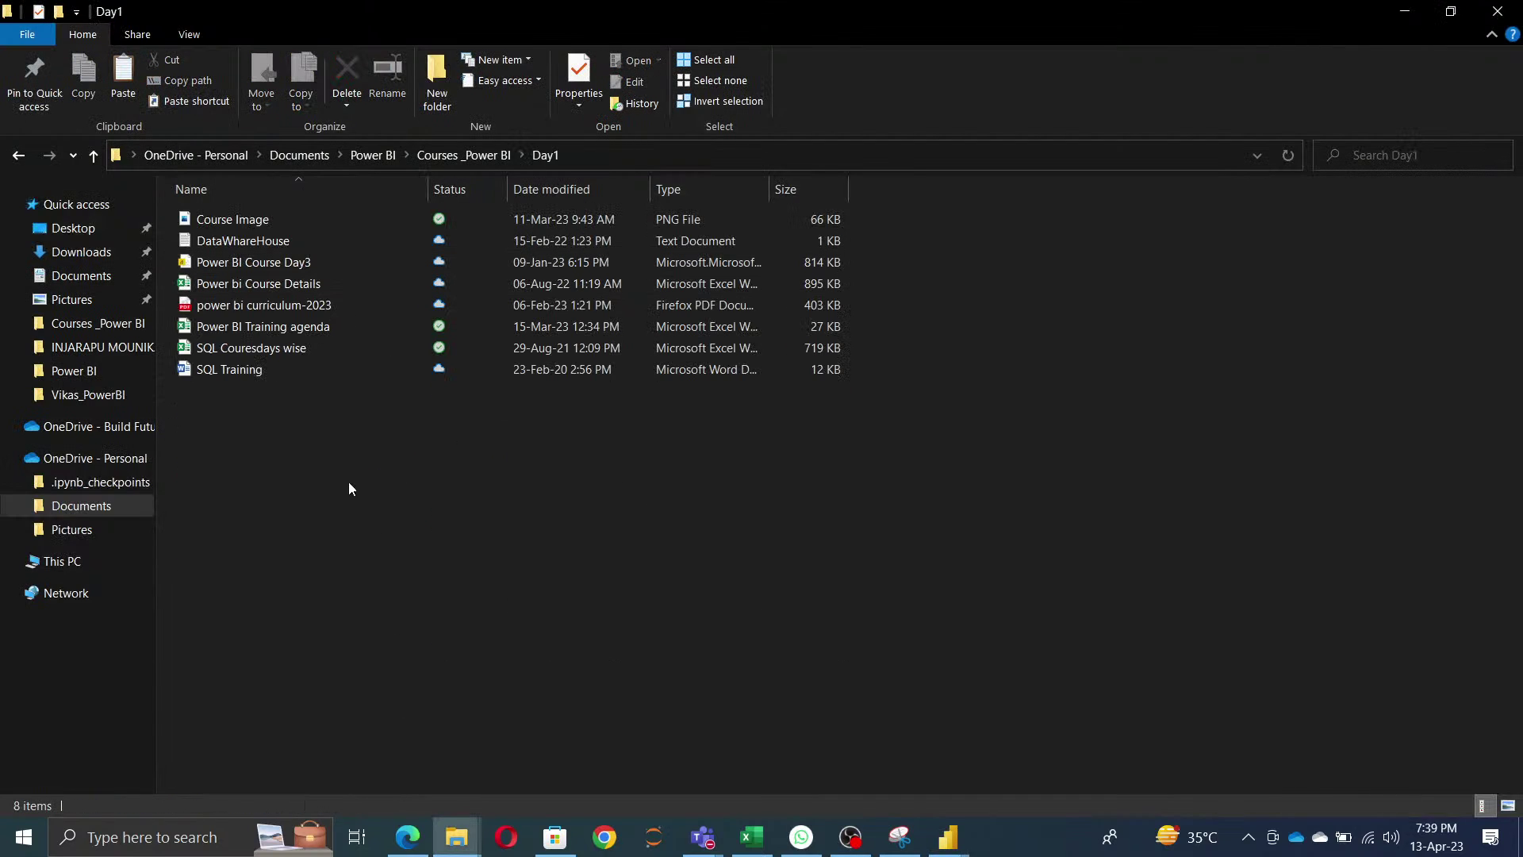
key(alt+Left)
key(alt+Left)
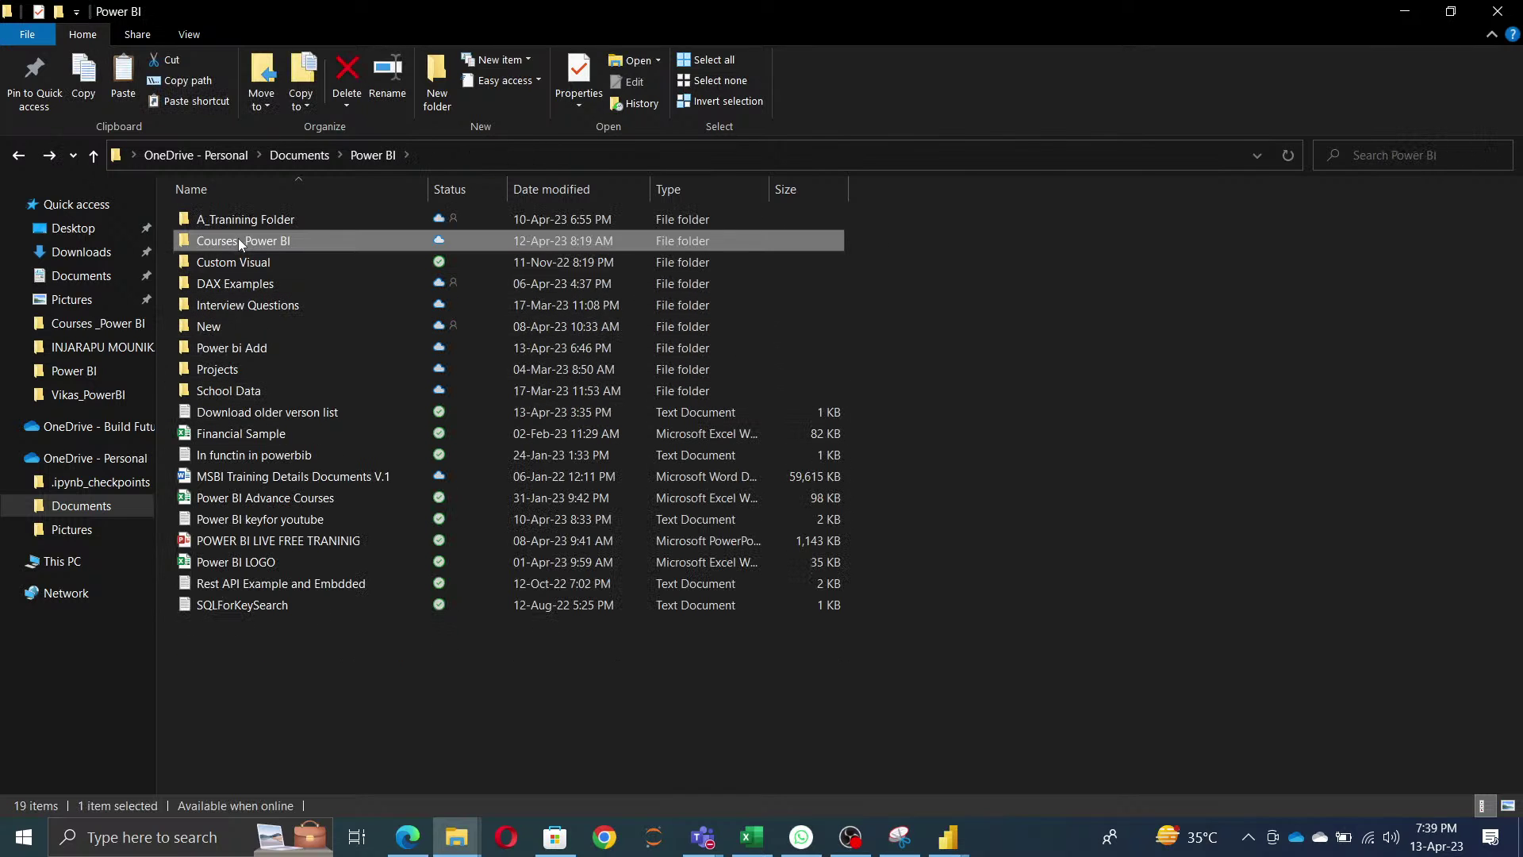
double_click(242, 219)
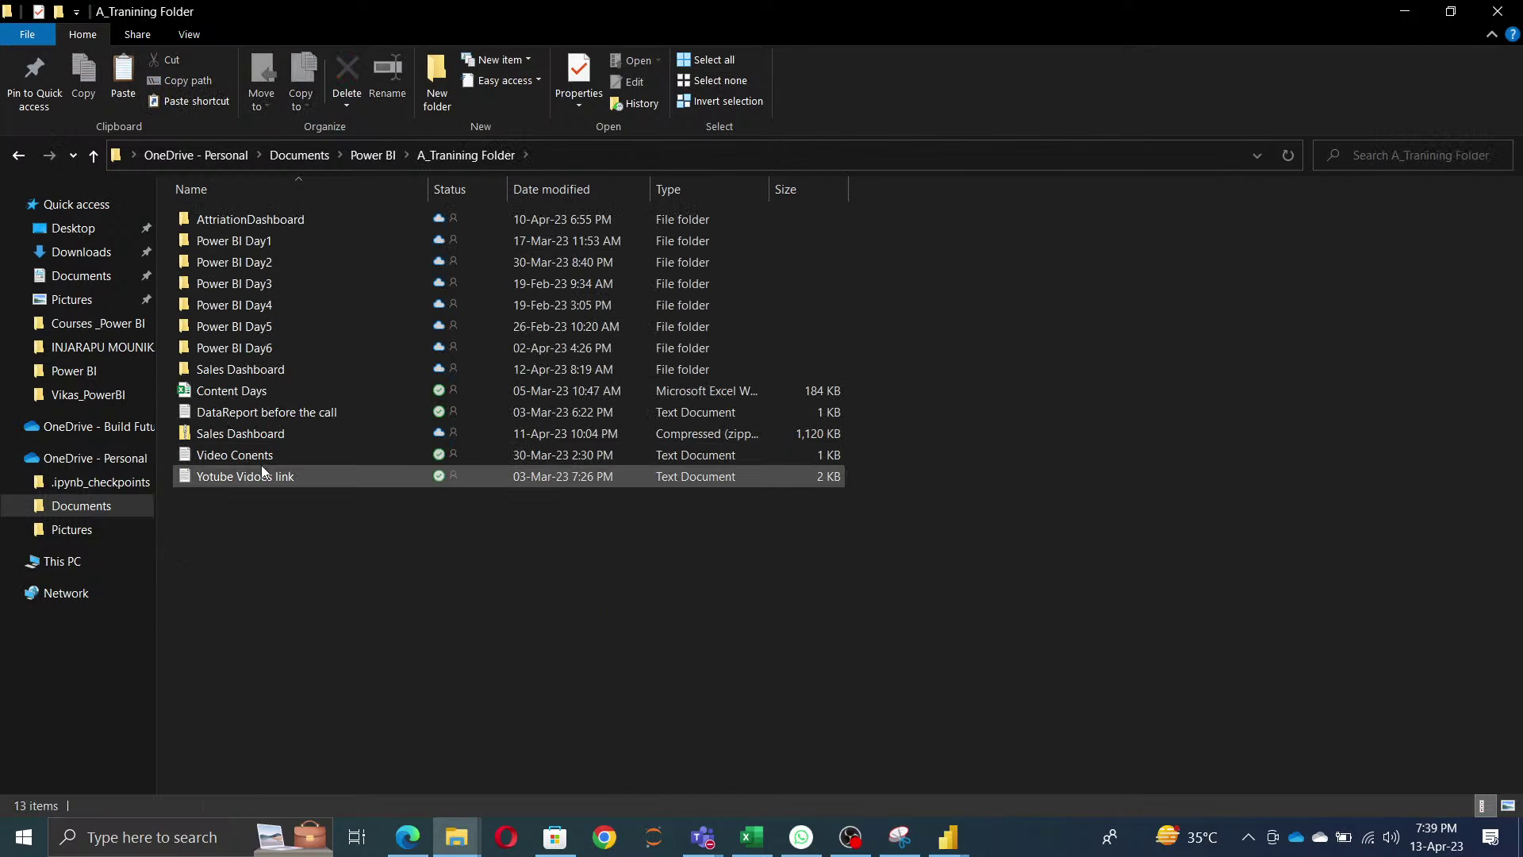
key(alt+Left)
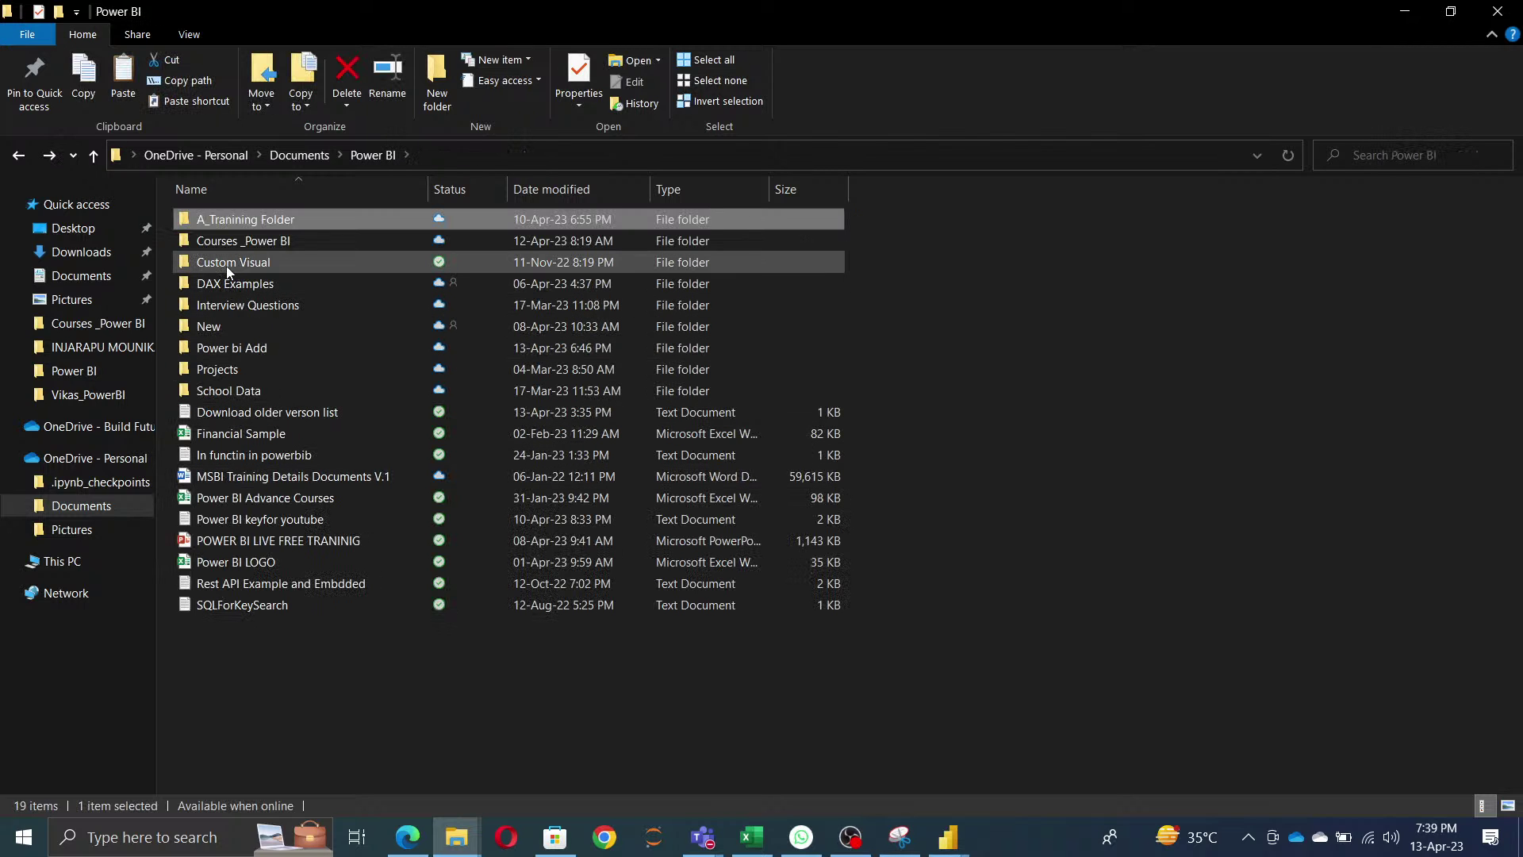
double_click(227, 327)
click(217, 222)
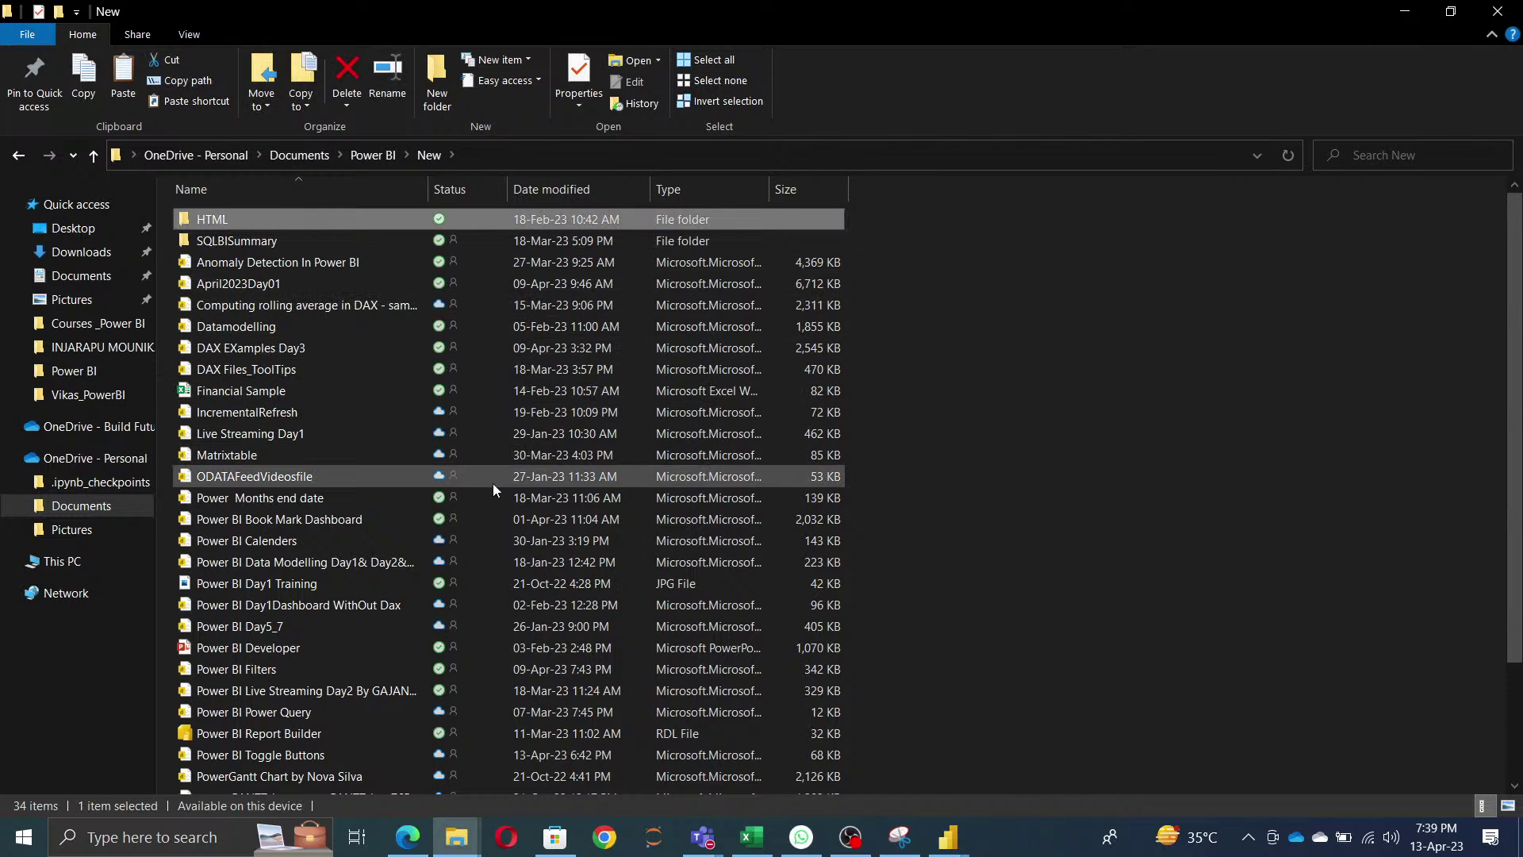
key(alt+Tab)
key(alt+Tab)
key(alt+Tab)
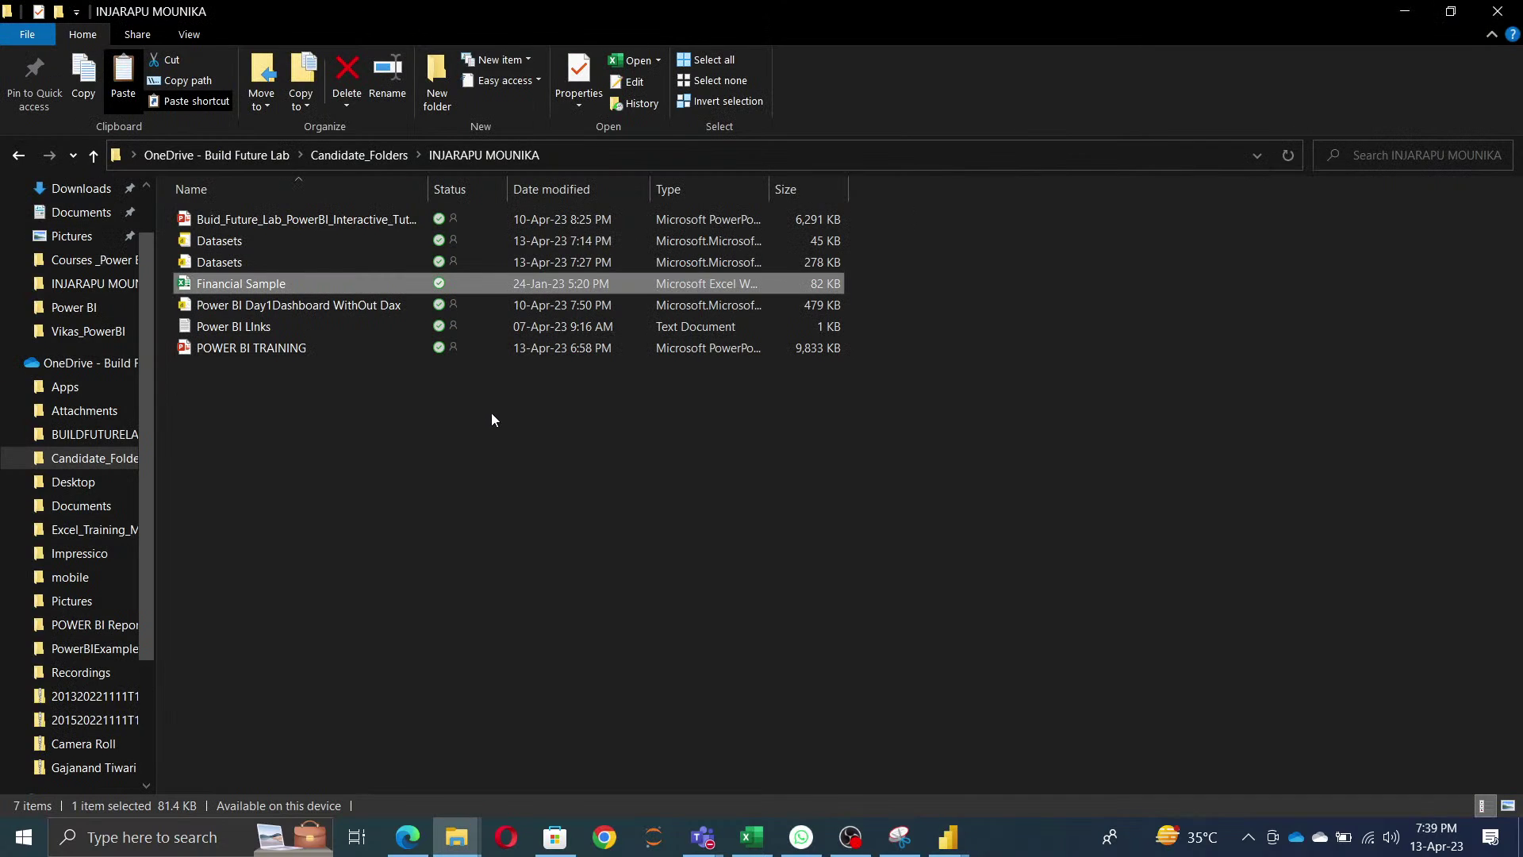
key(ctrl+v)
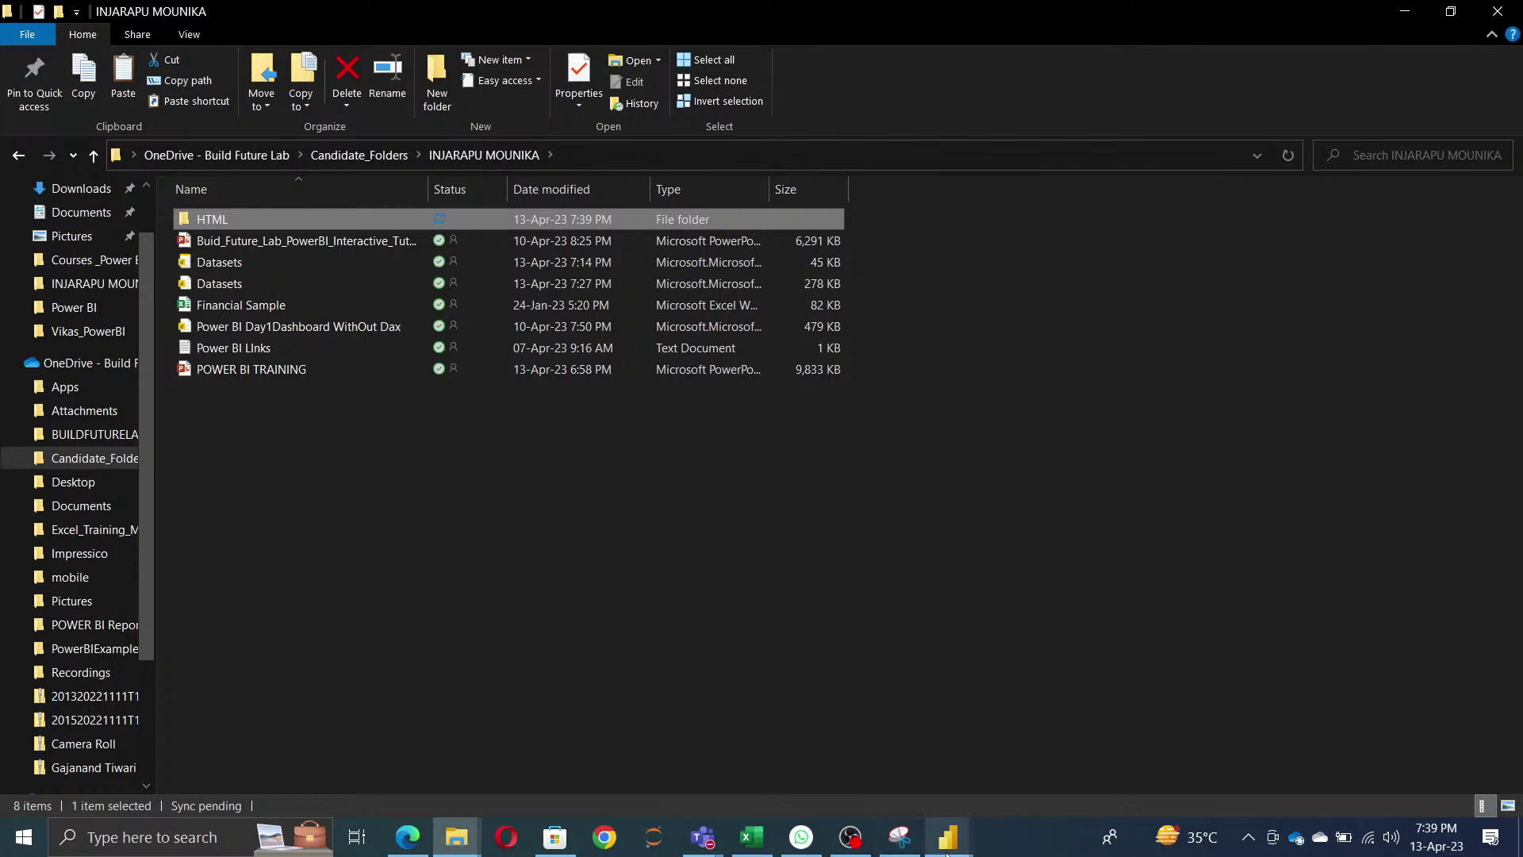
mouse_move(947, 853)
click(1043, 773)
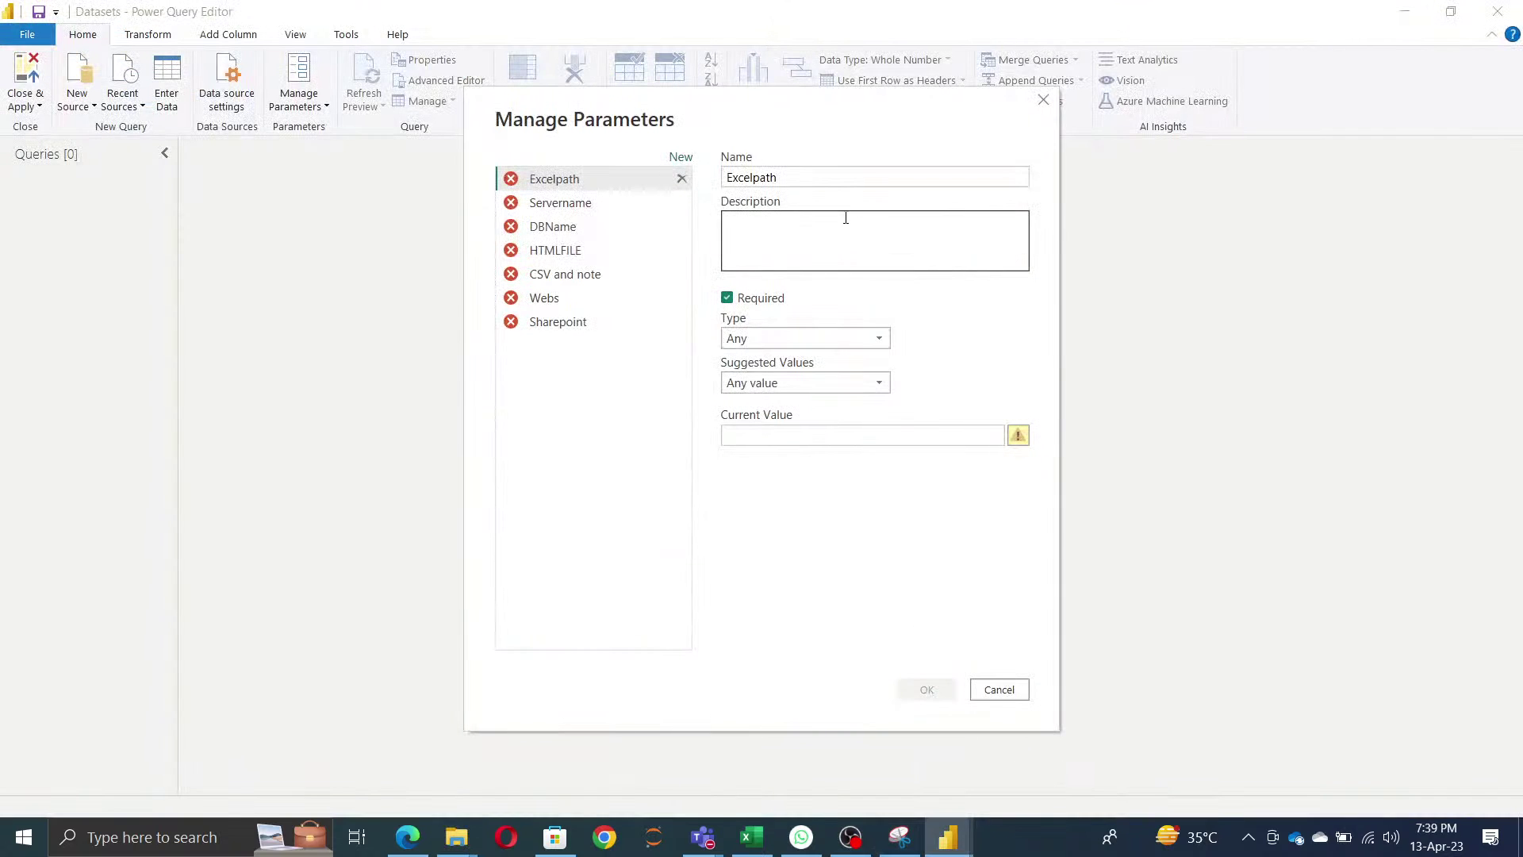
- Copy the full Financial Sample.xlsx path from Explorer's address bar
key(alt+Tab)
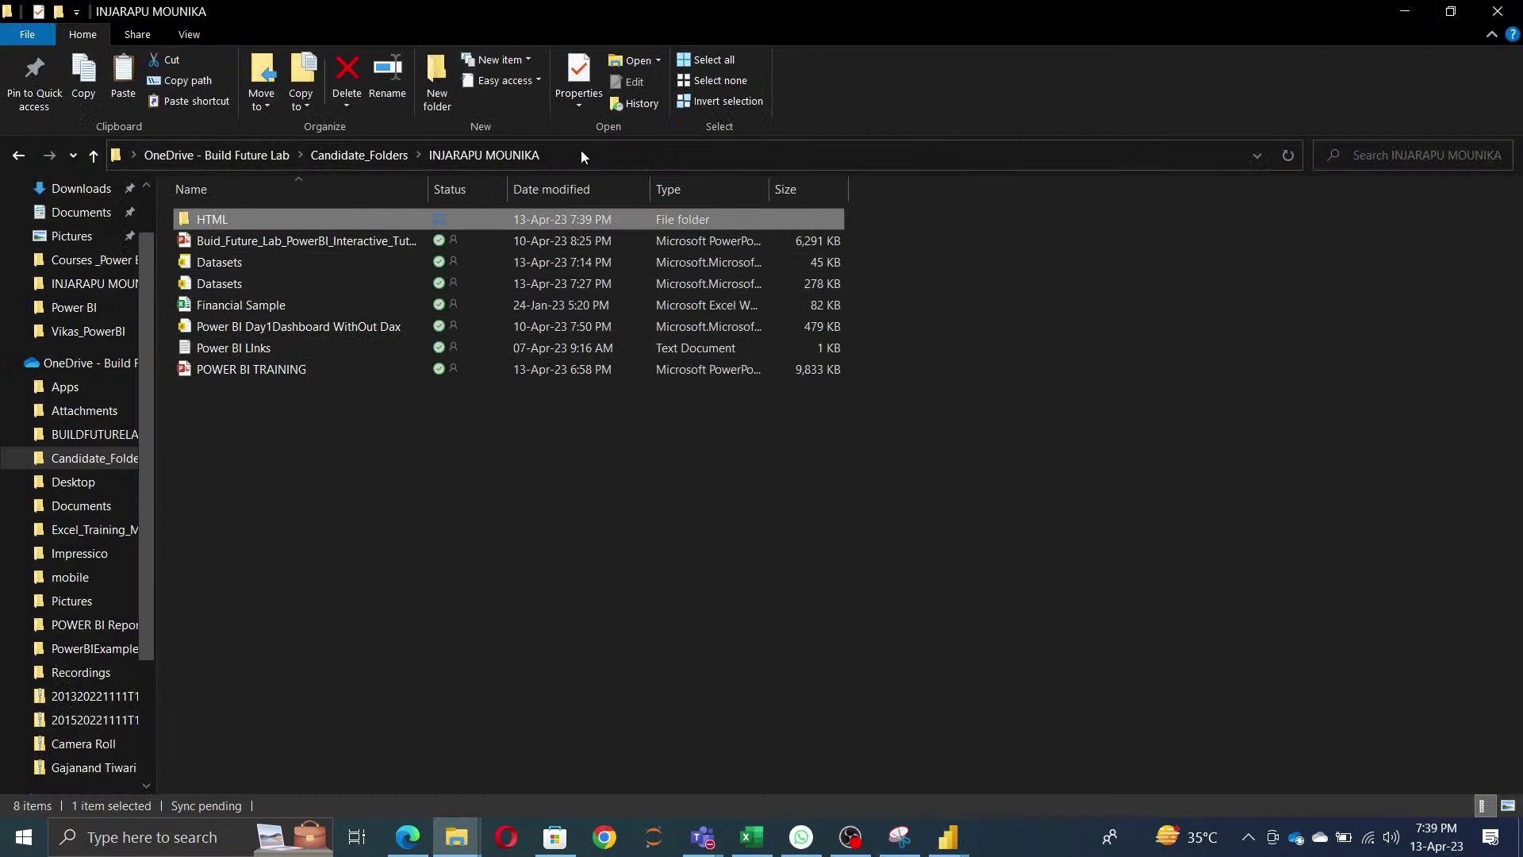
click(579, 156)
click(582, 155)
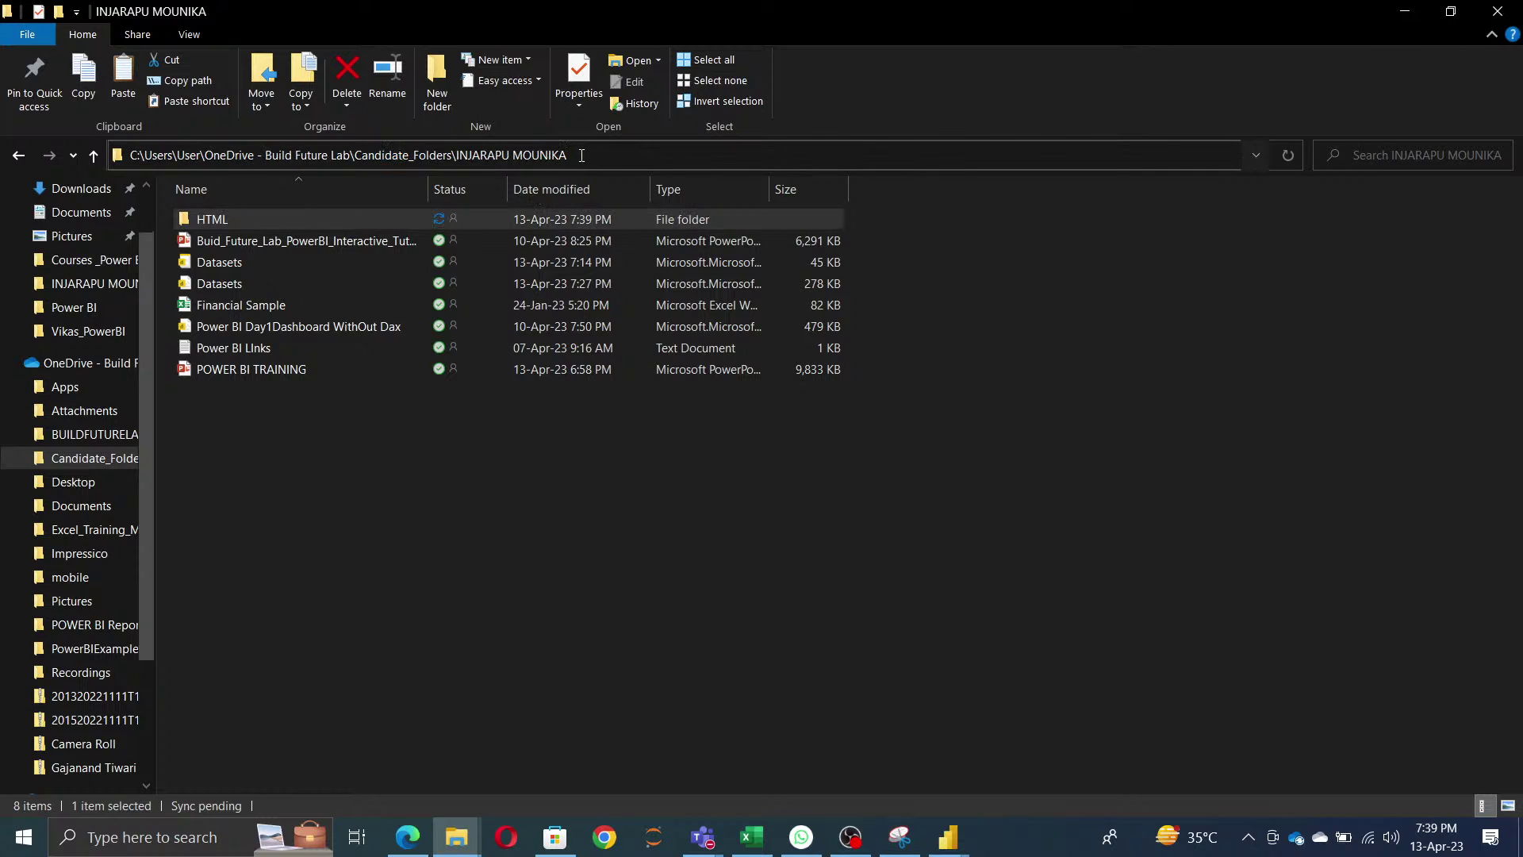
text(F)
key(Down)
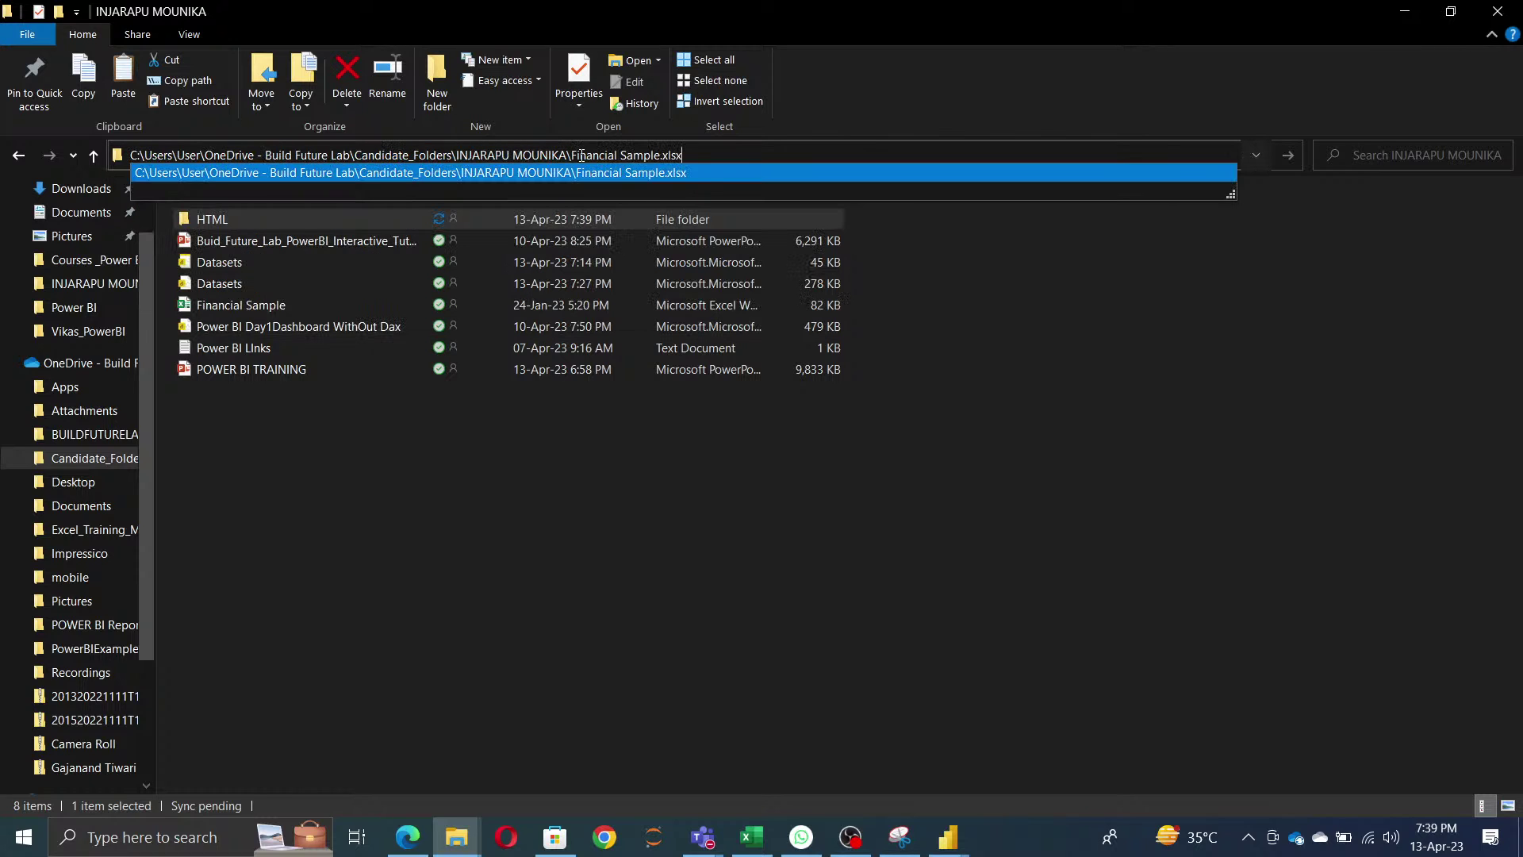
key(ctrl+a)
key(ctrl+c)
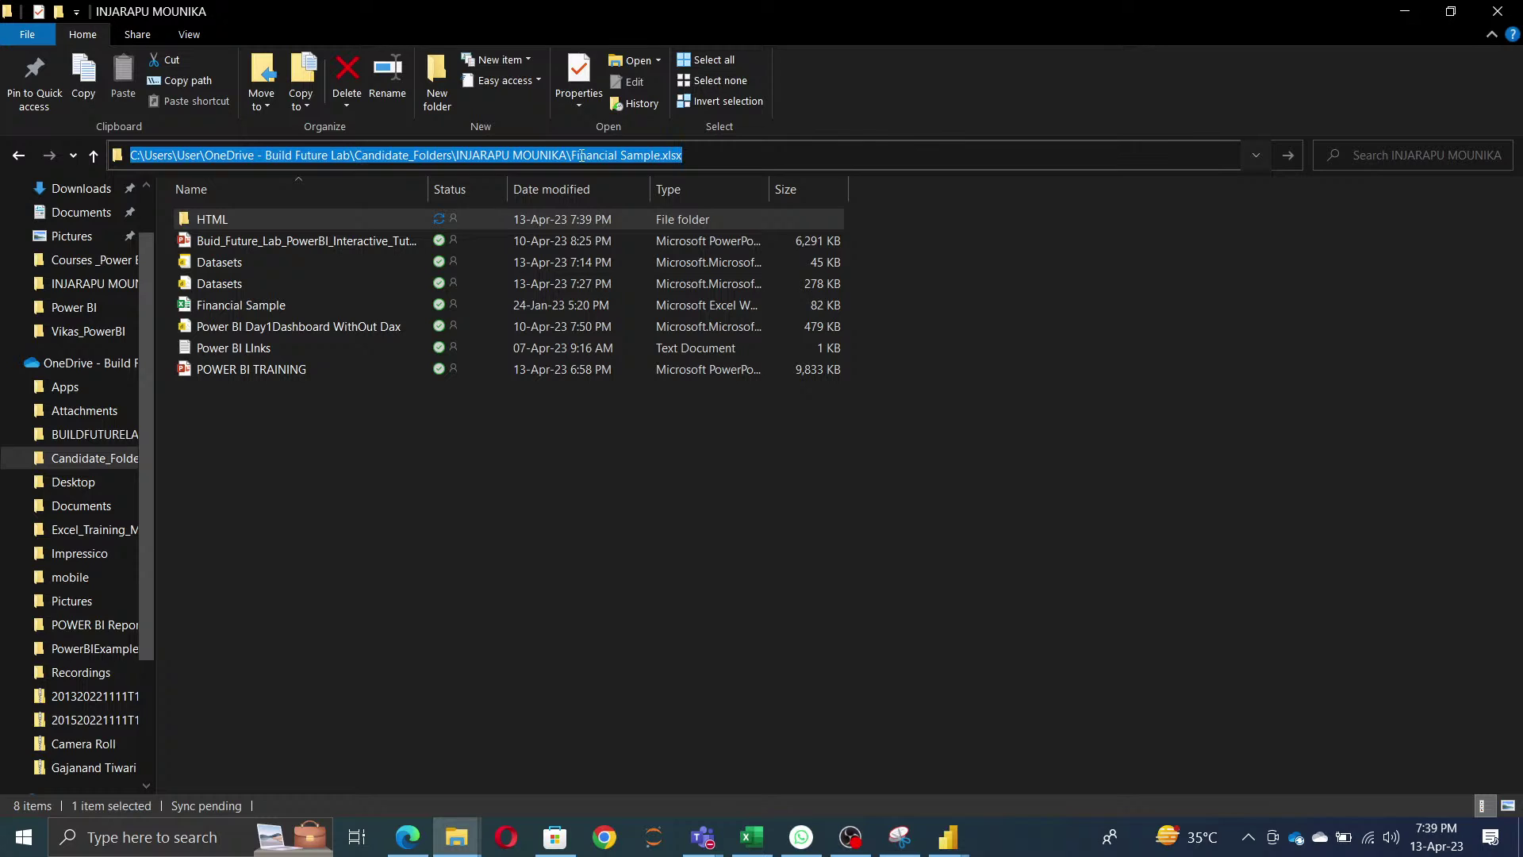
- Paste the file path as Excelpath's current value
key(alt+Tab)
click(853, 441)
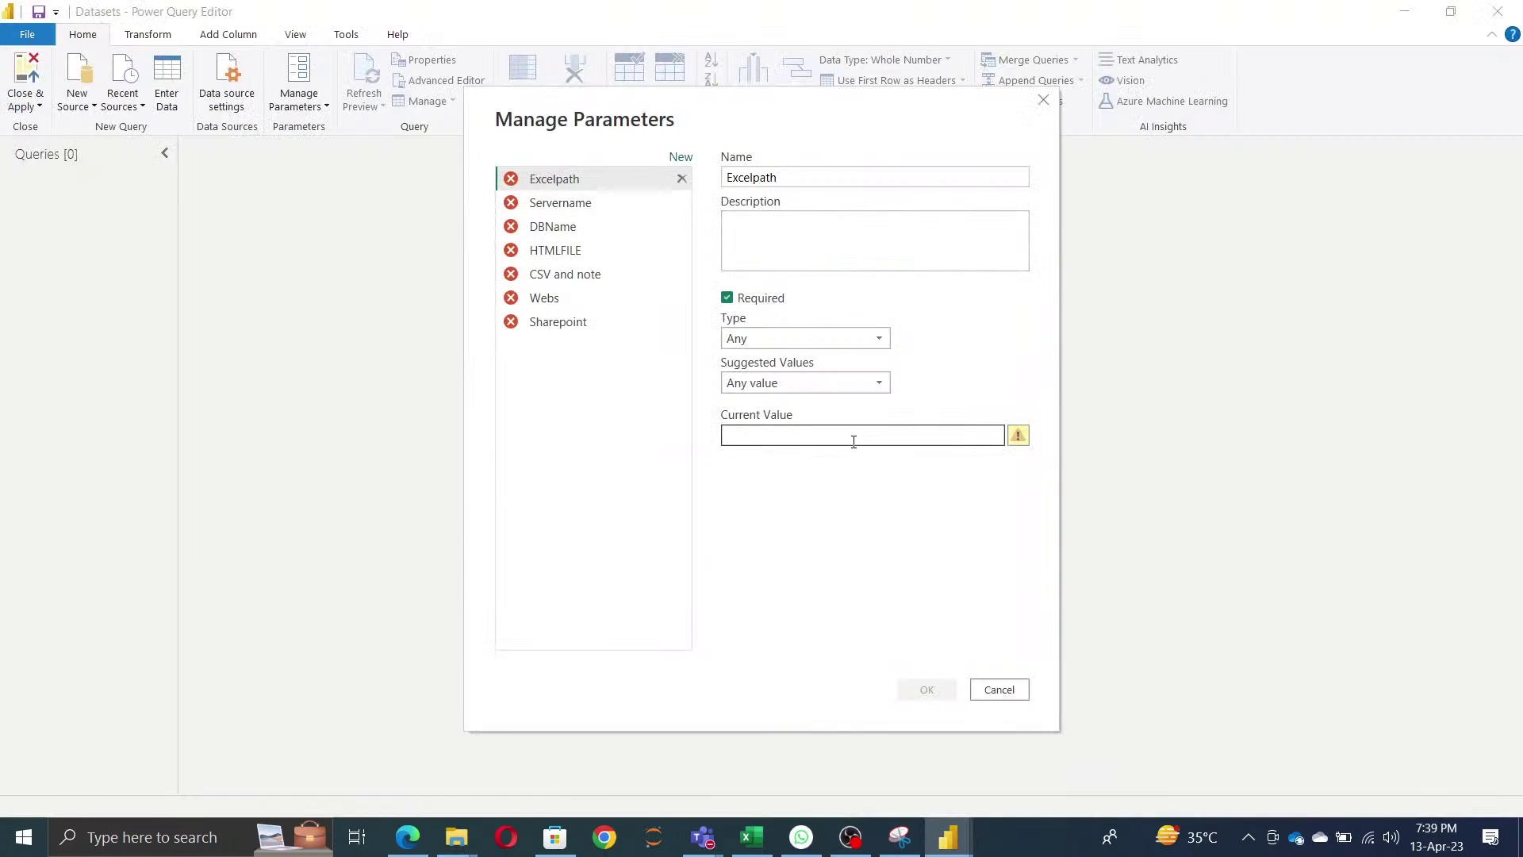
key(ctrl+v)
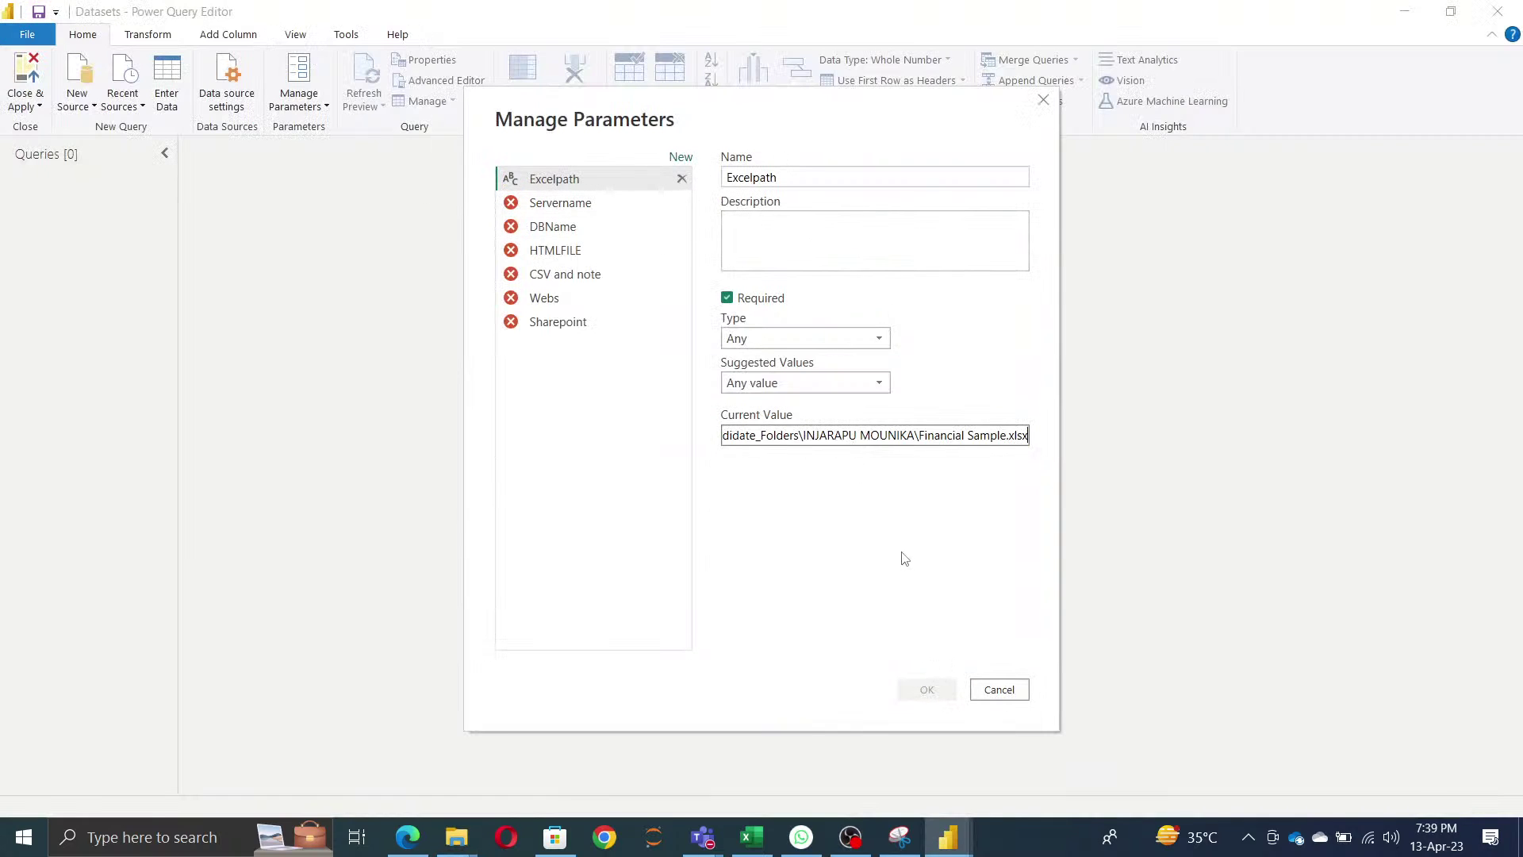
click(905, 558)
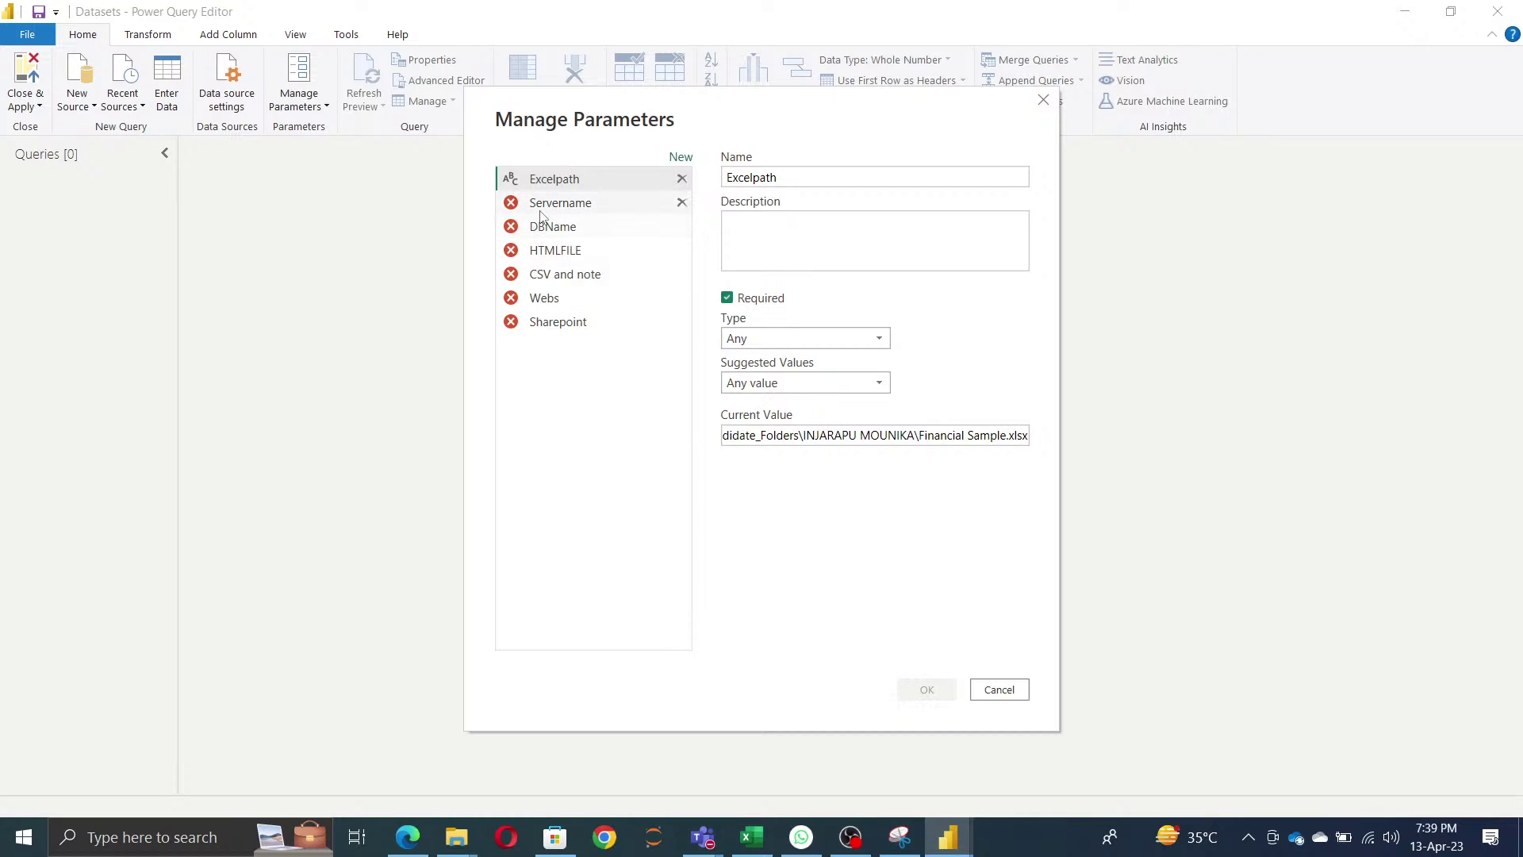
- Launch SQL Server Management Studio from Windows search, then return to Power Query Editor
key(alt+Tab)
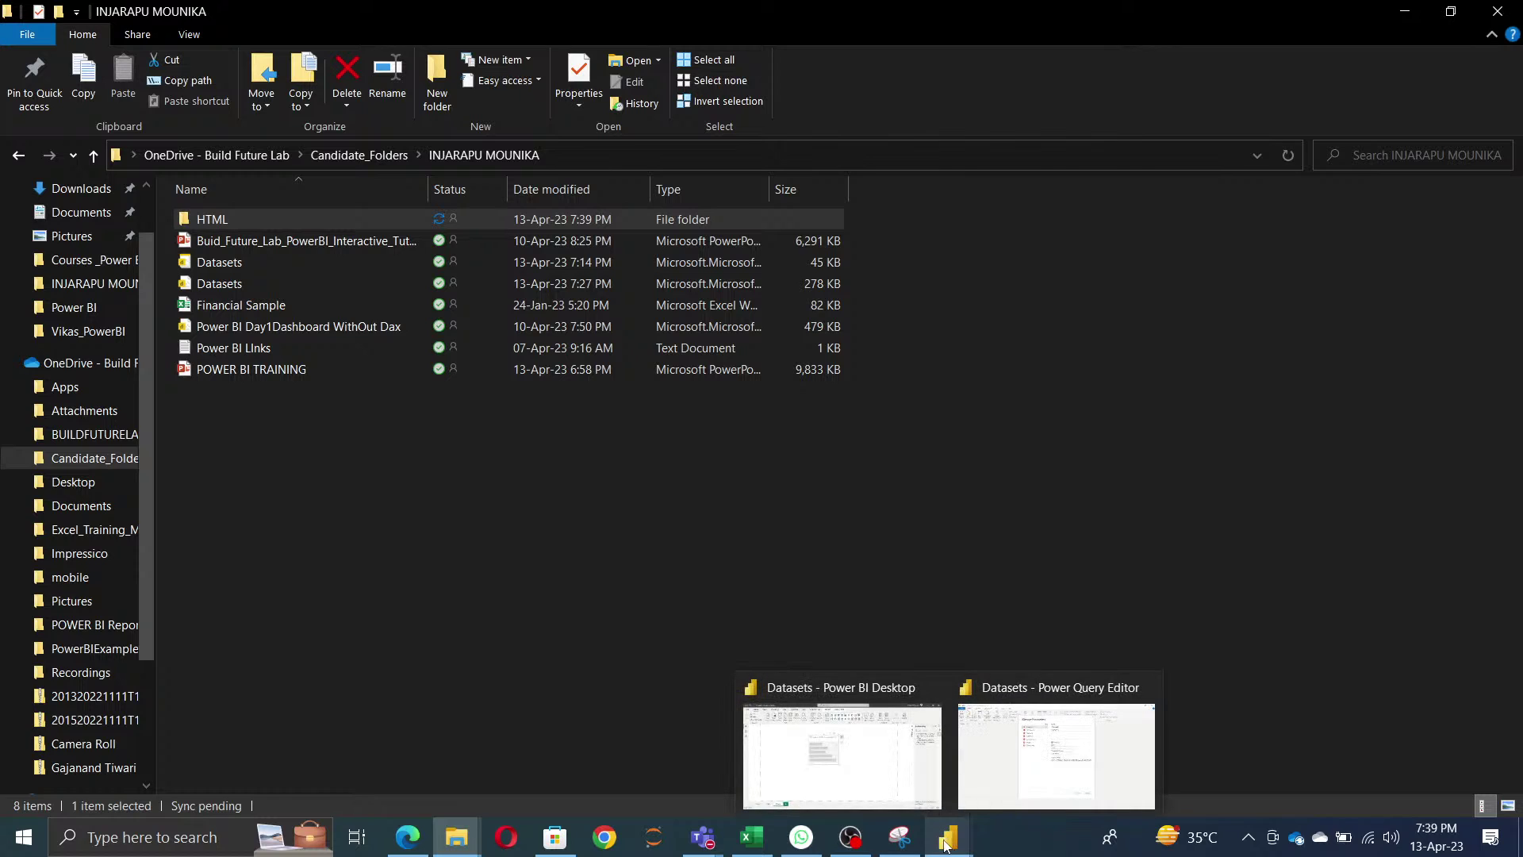
click(119, 839)
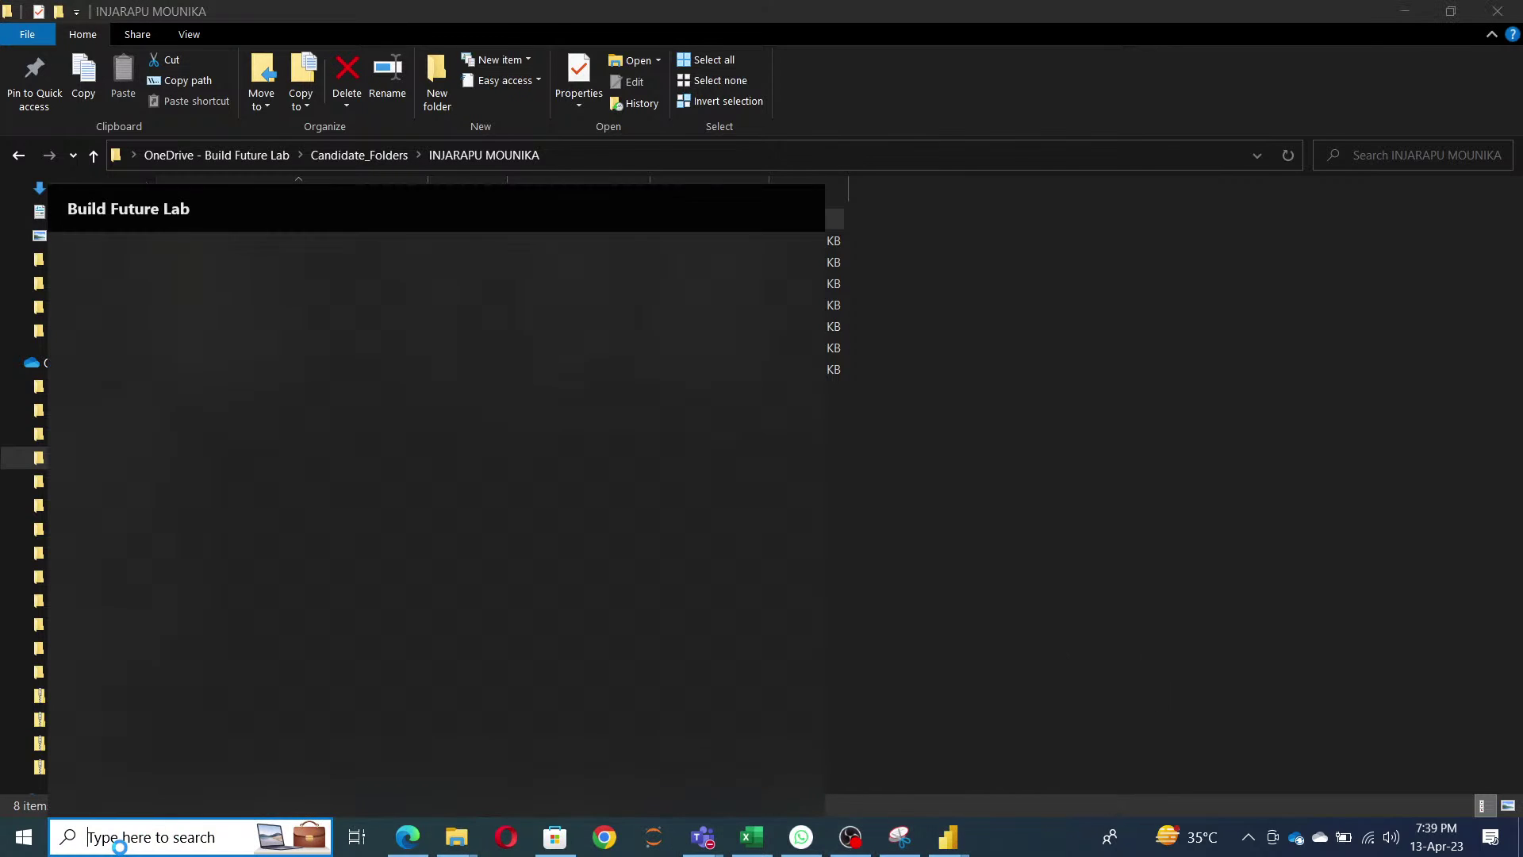
text(sql)
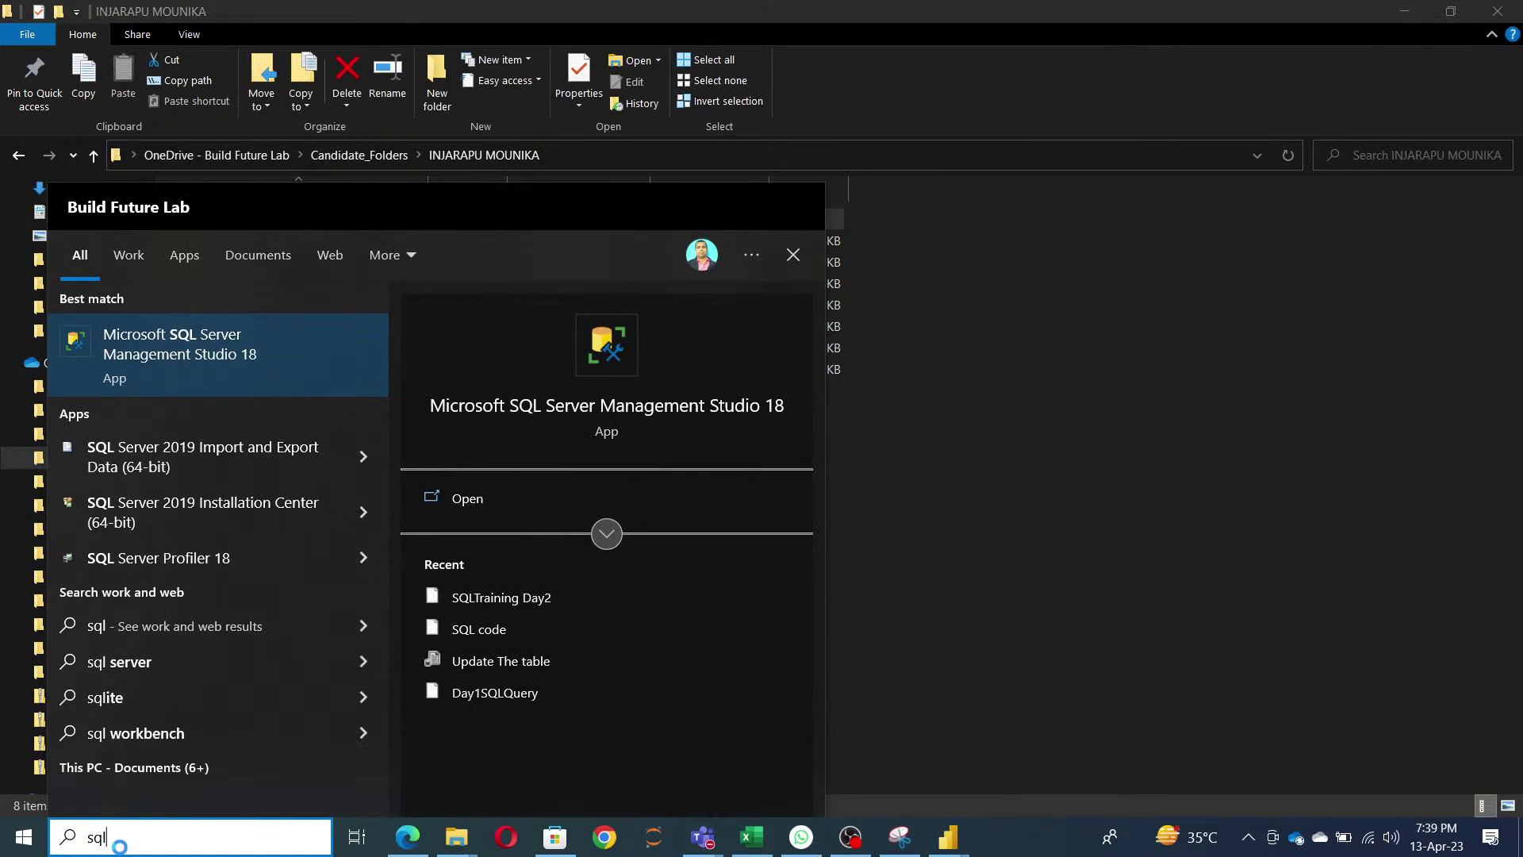
click(474, 506)
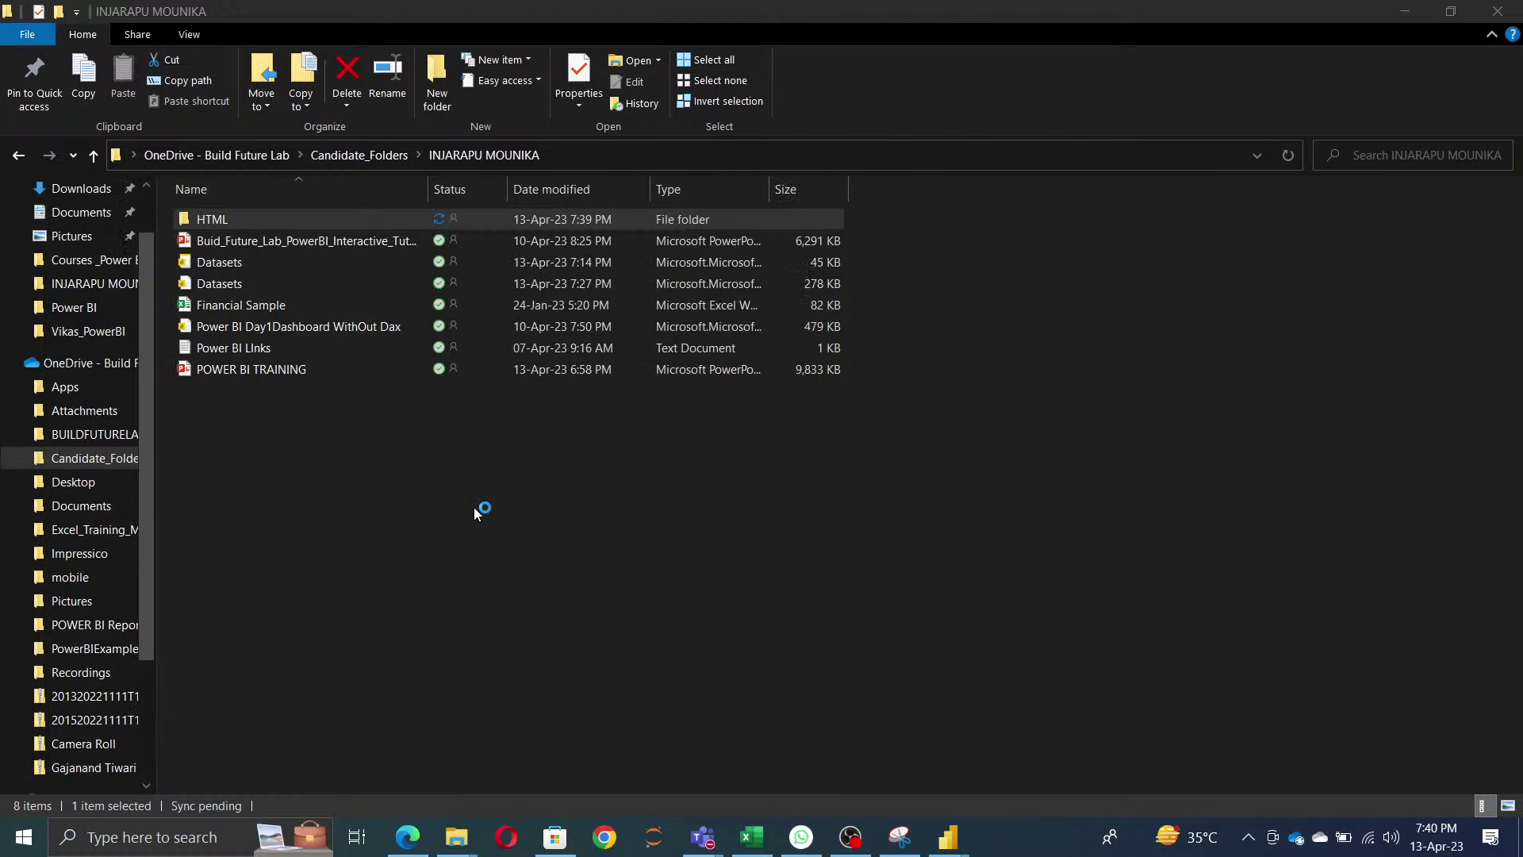
mouse_move(947, 837)
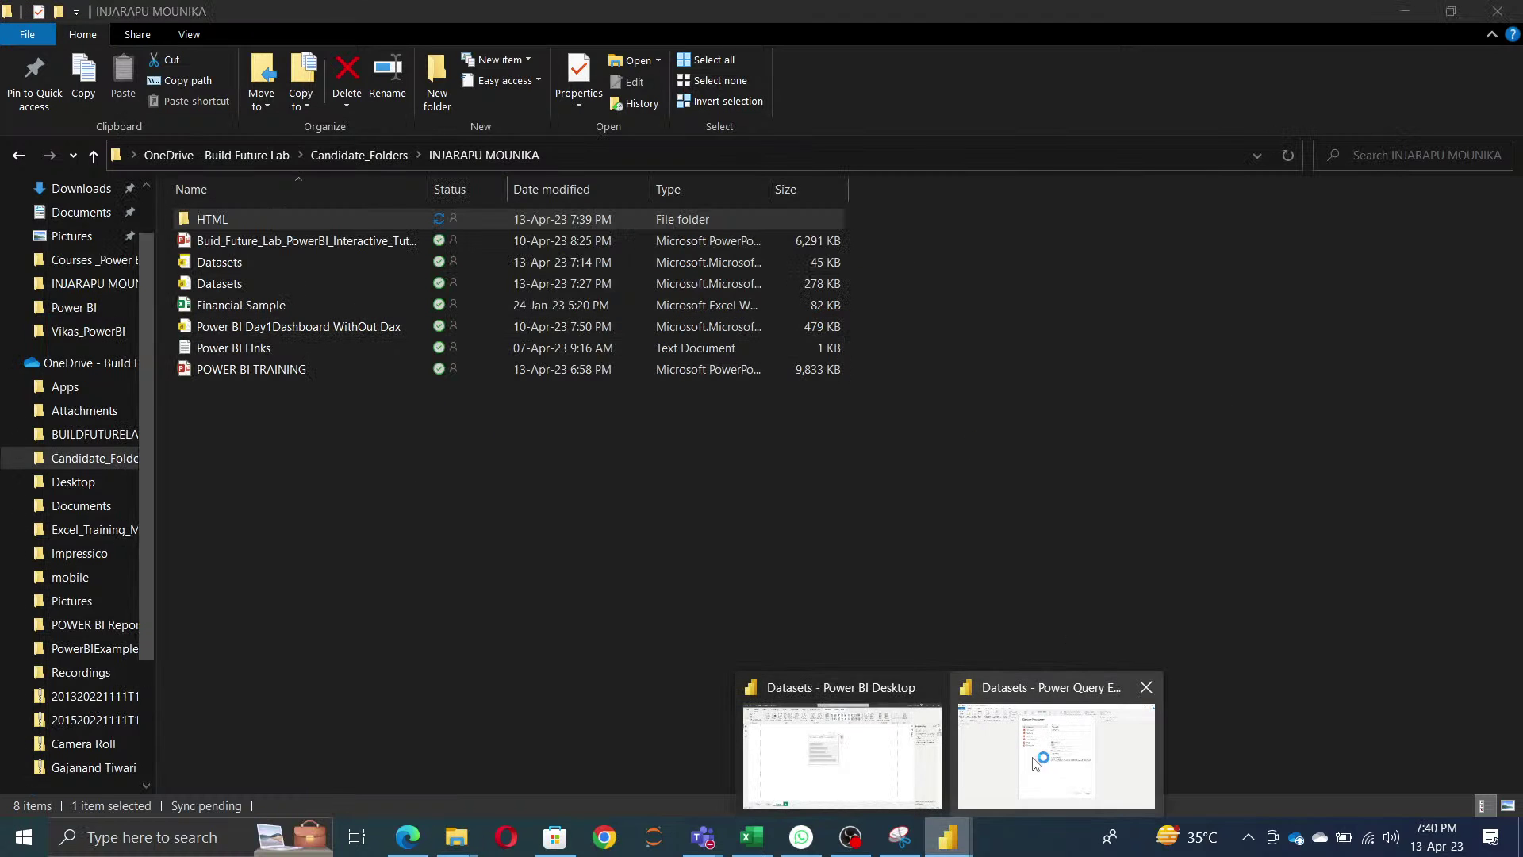
click(1045, 741)
- Paste the file path as current value for Servername, DBName and HTMLFILE
click(560, 203)
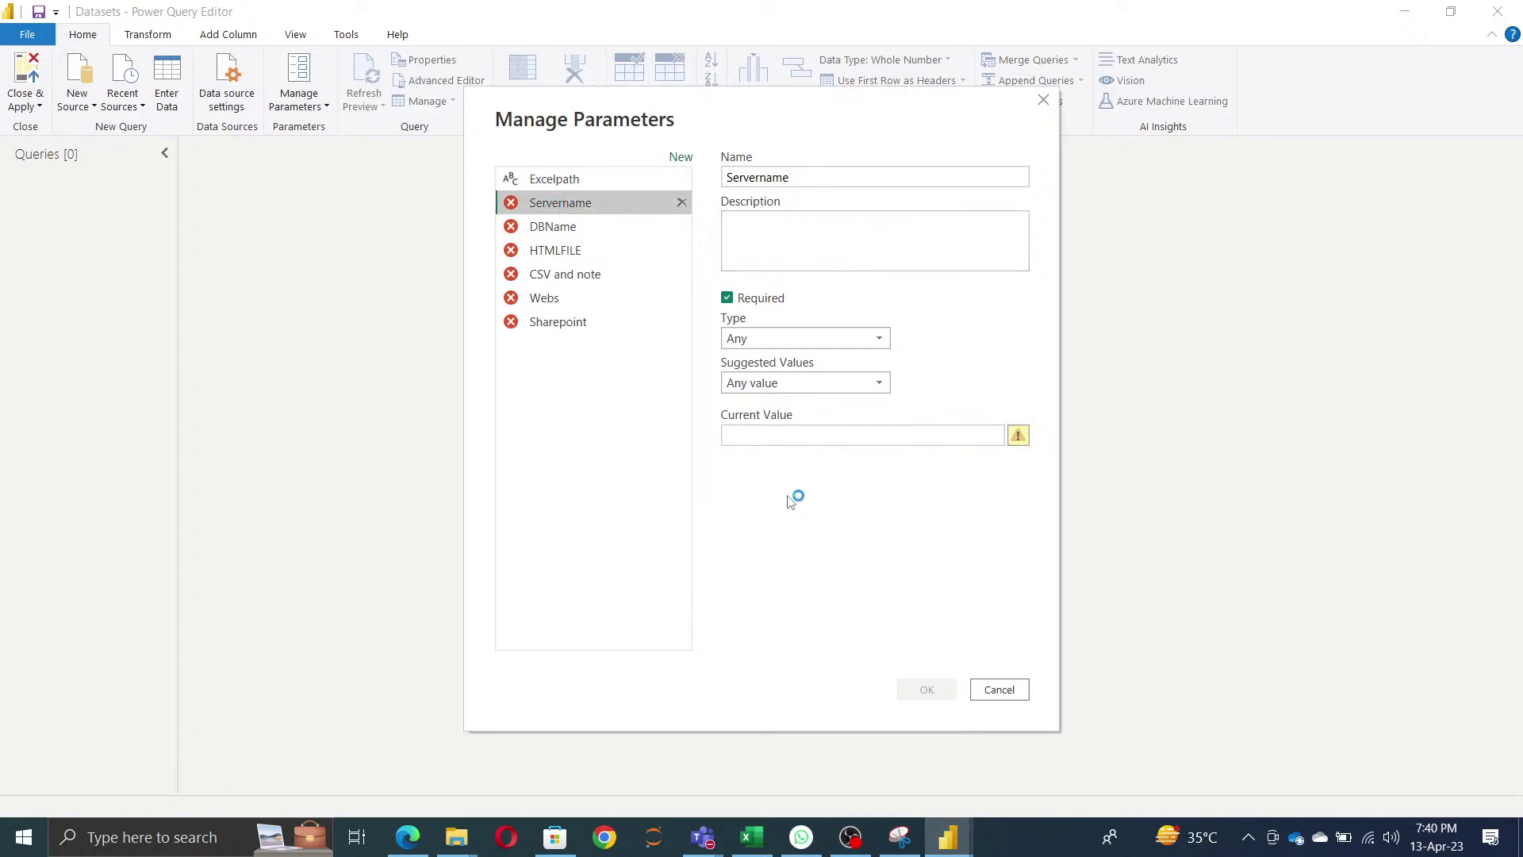
click(842, 432)
key(ctrl+v)
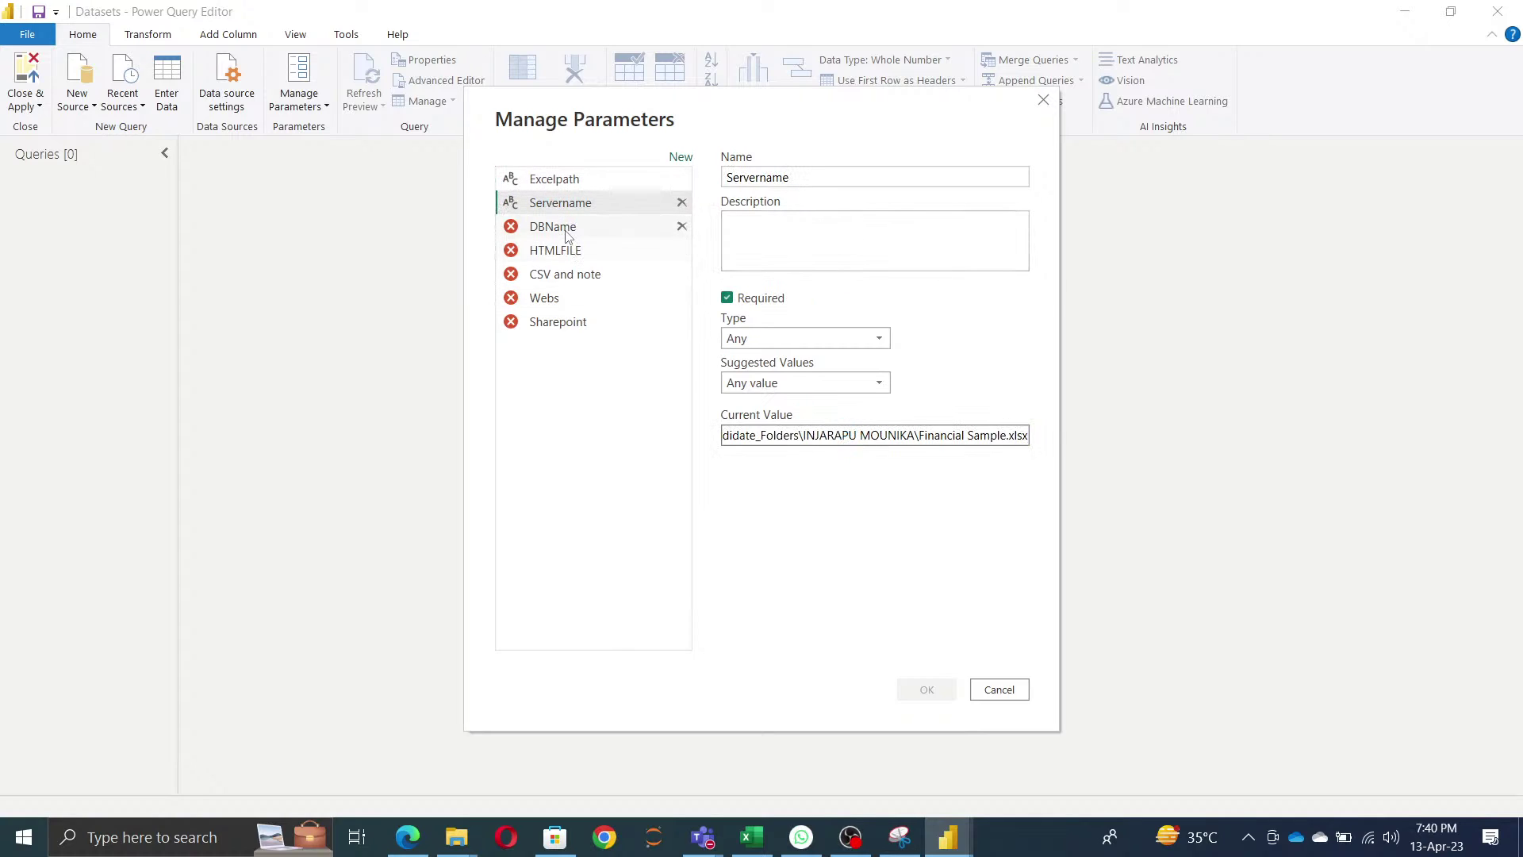
click(564, 230)
click(778, 433)
key(ctrl+v)
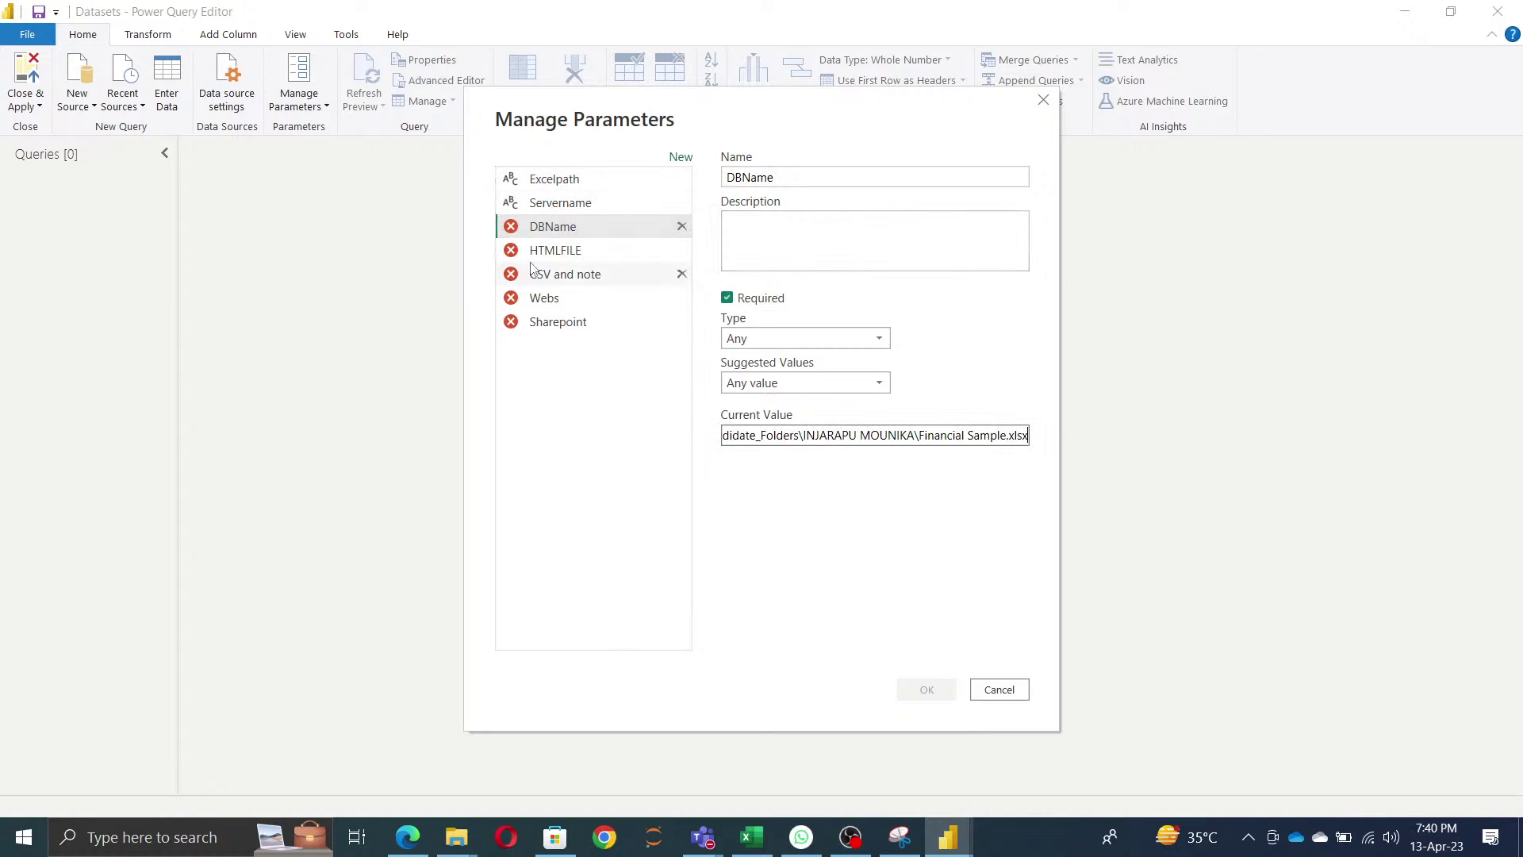
click(547, 254)
click(809, 432)
key(ctrl+v)
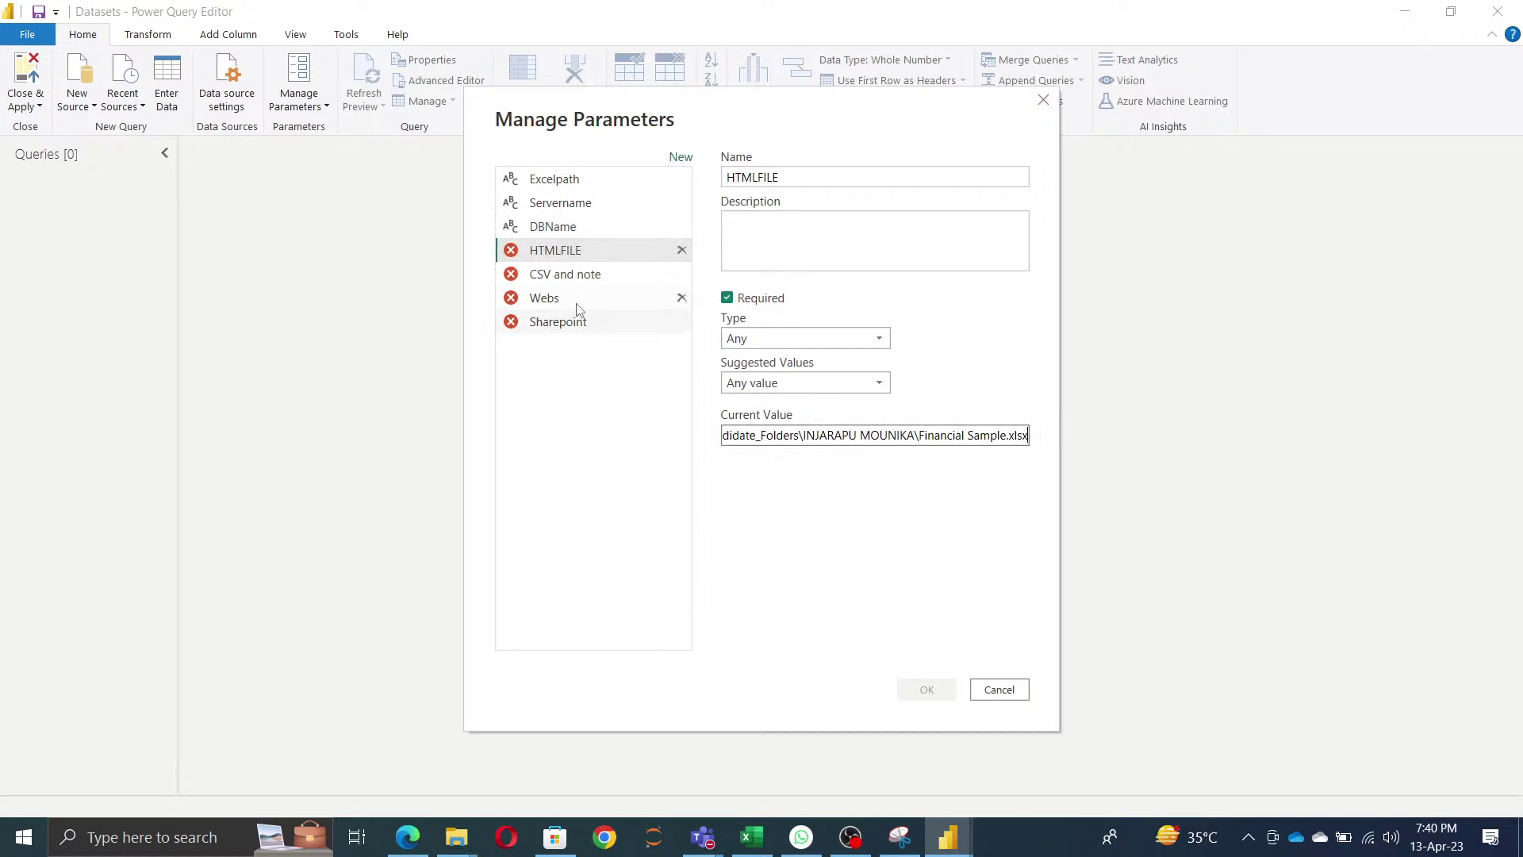
- Paste the file path into 'CSV and note', Webs and Sharepoint, then confirm with OK
click(571, 283)
click(775, 432)
key(ctrl+v)
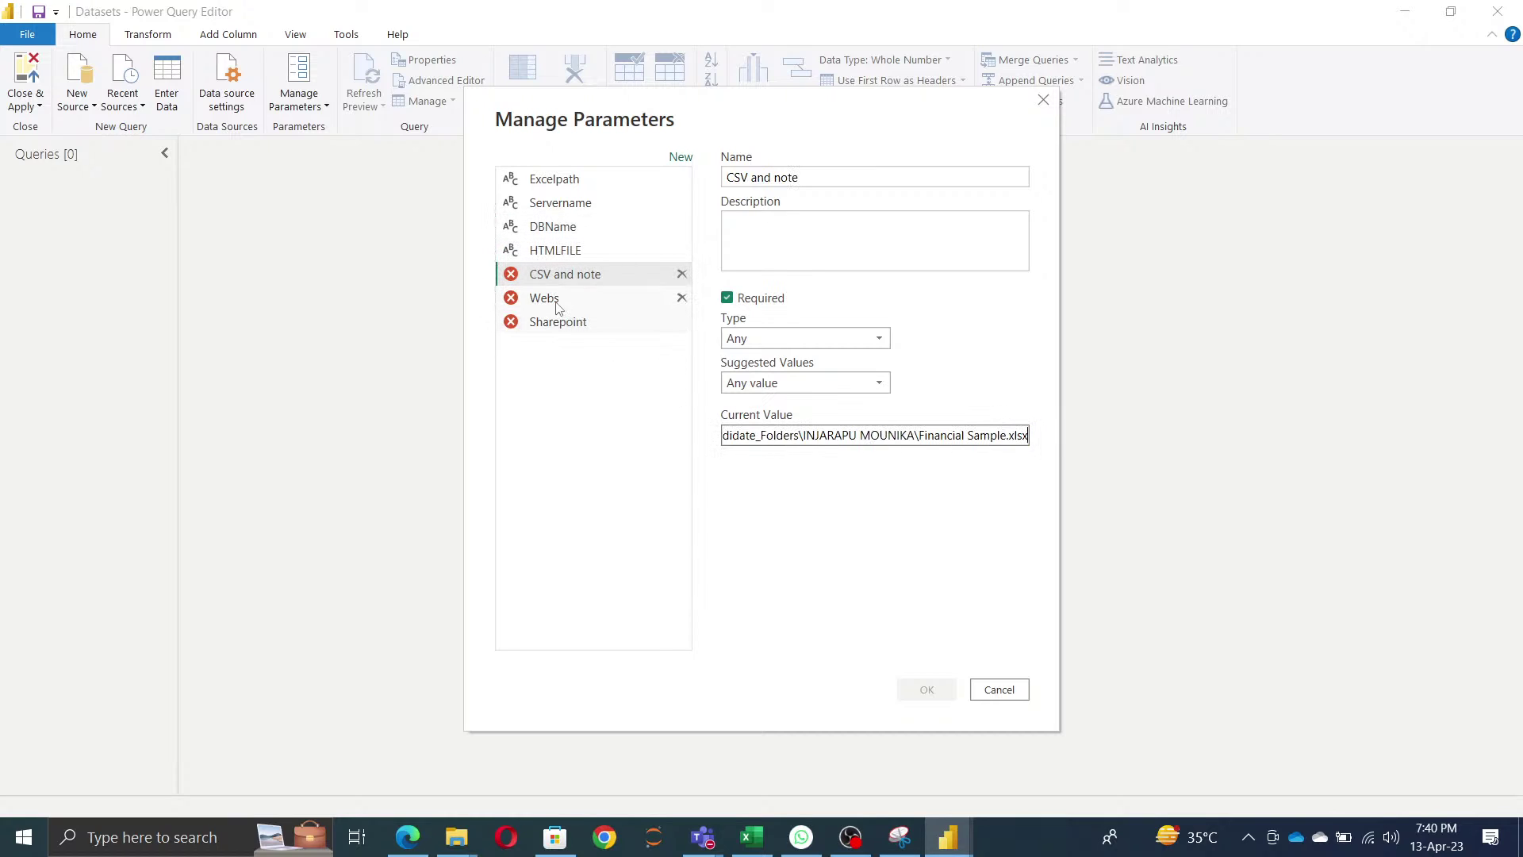
click(547, 299)
click(857, 434)
key(ctrl+v)
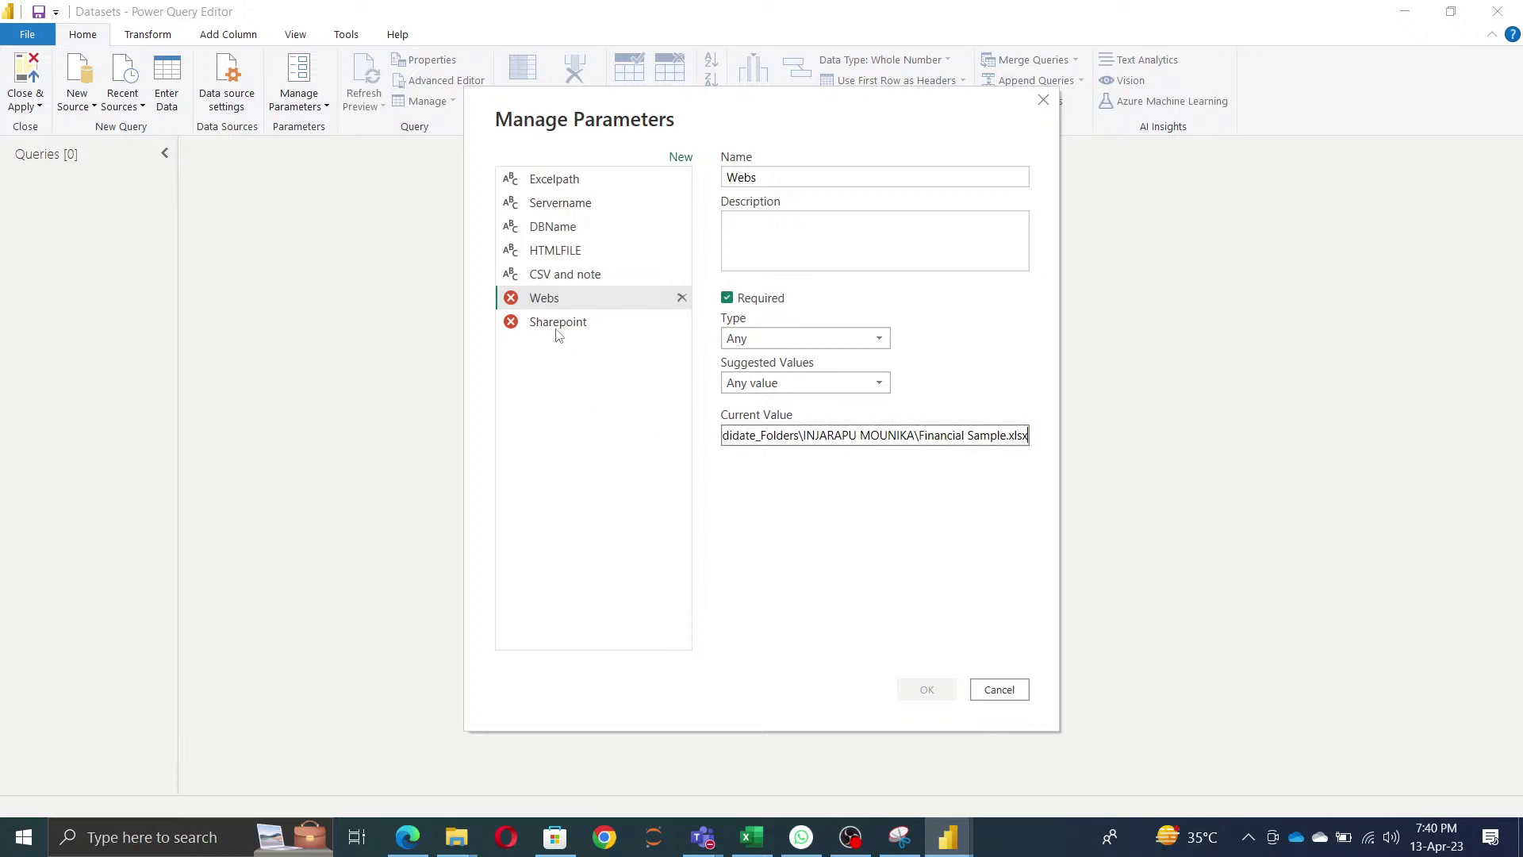
click(557, 324)
click(830, 435)
key(ctrl+v)
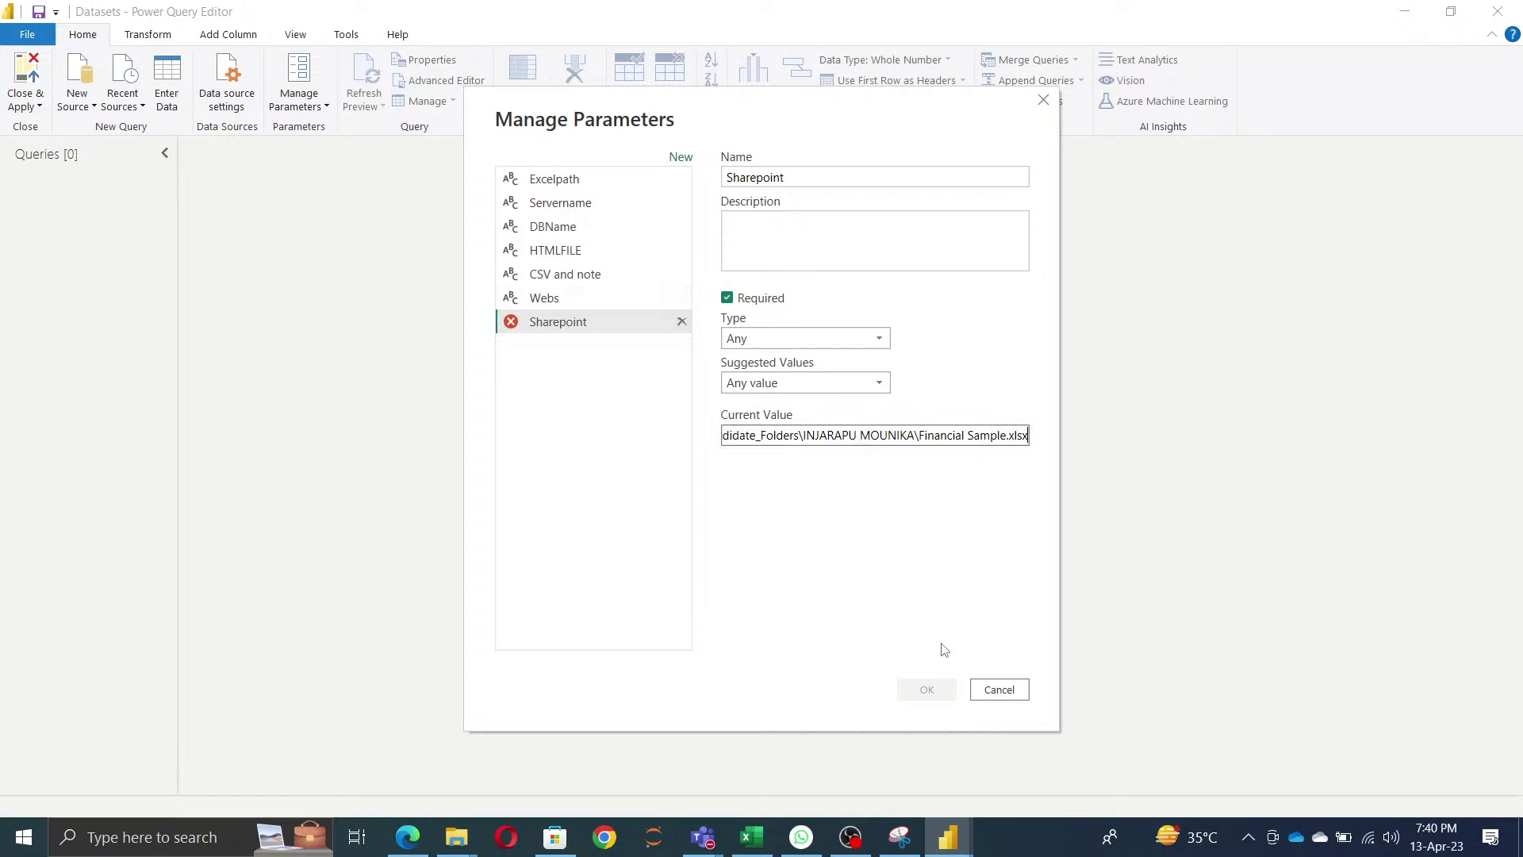
click(941, 690)
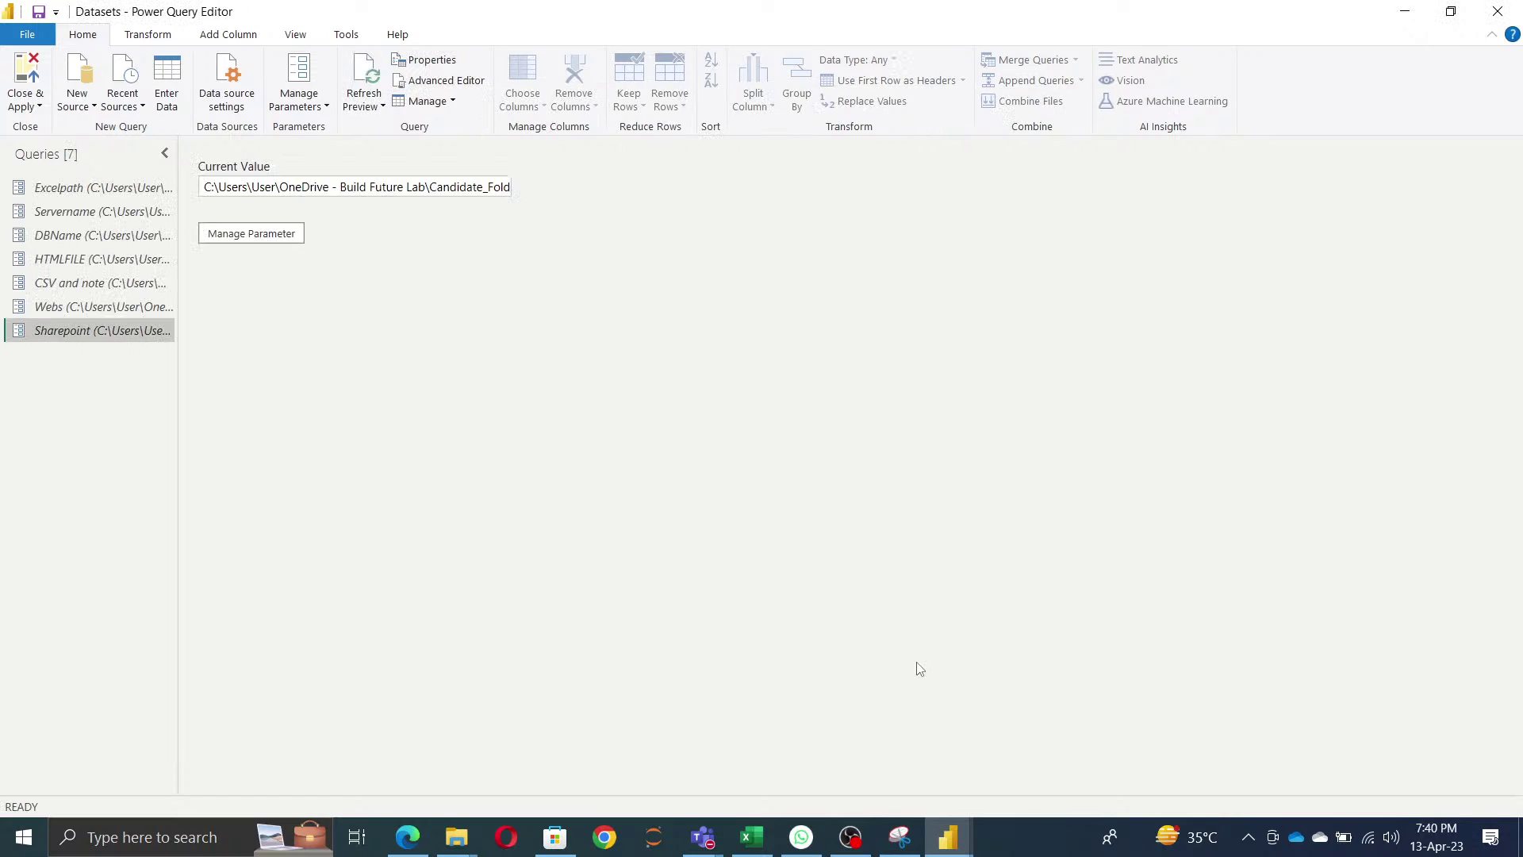
- Open Financial Sample.xlsx via New Source > Excel Workbook using the pasted path
click(99, 188)
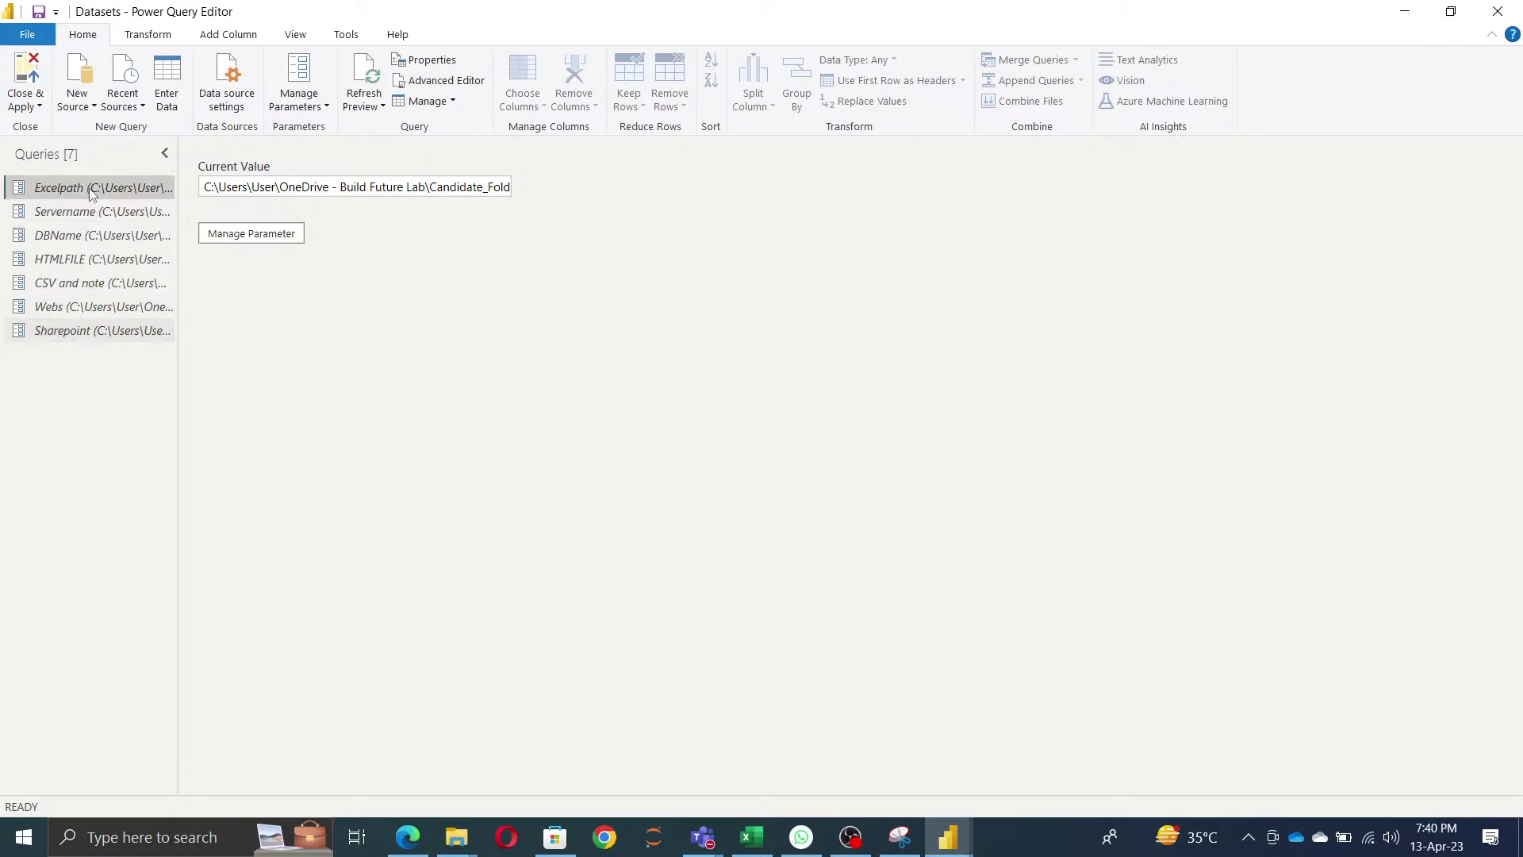
click(86, 103)
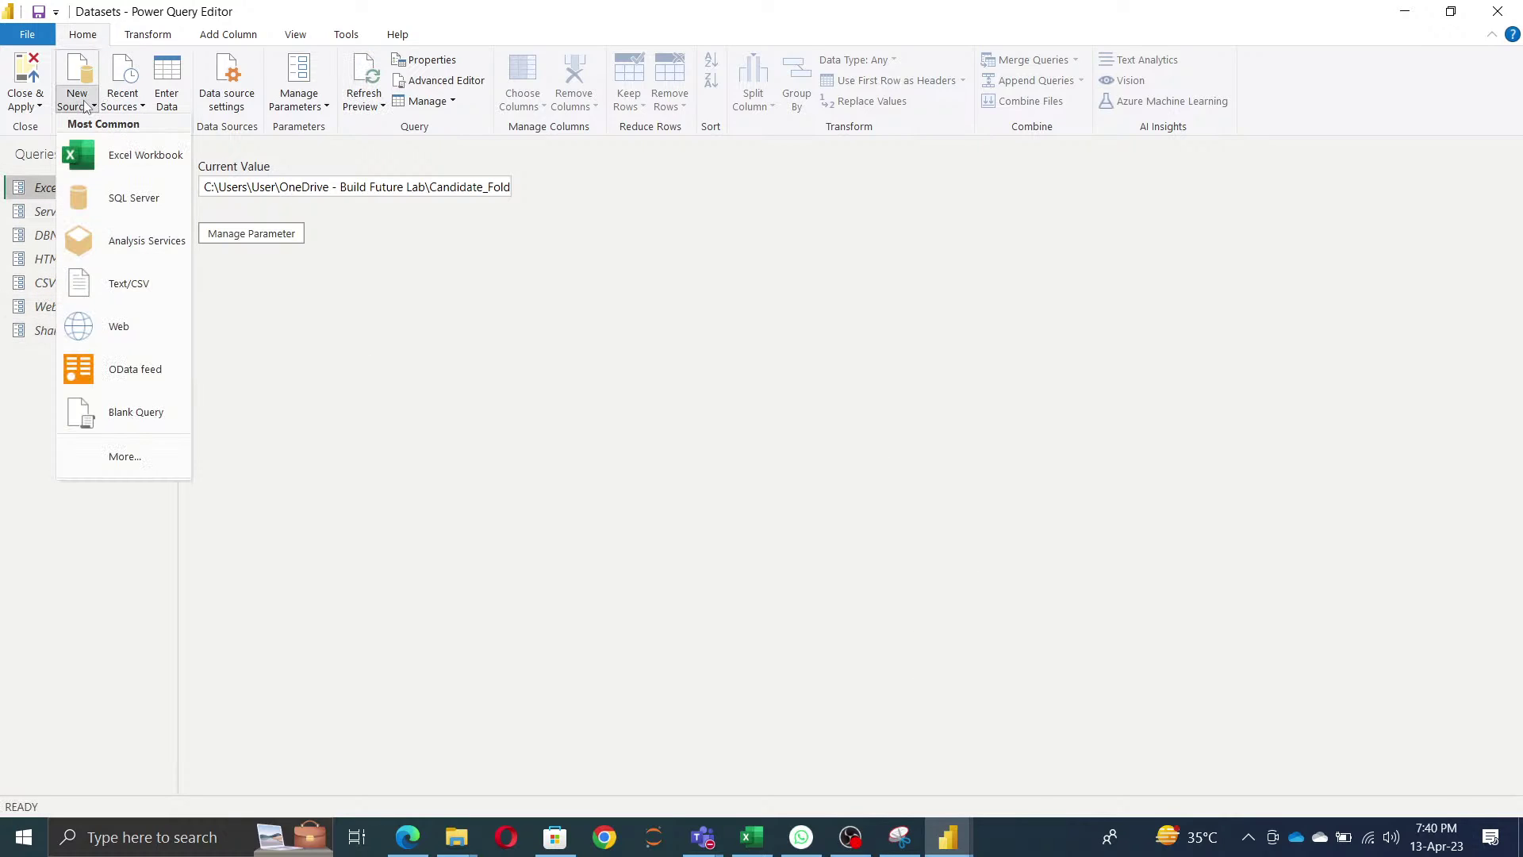
click(128, 172)
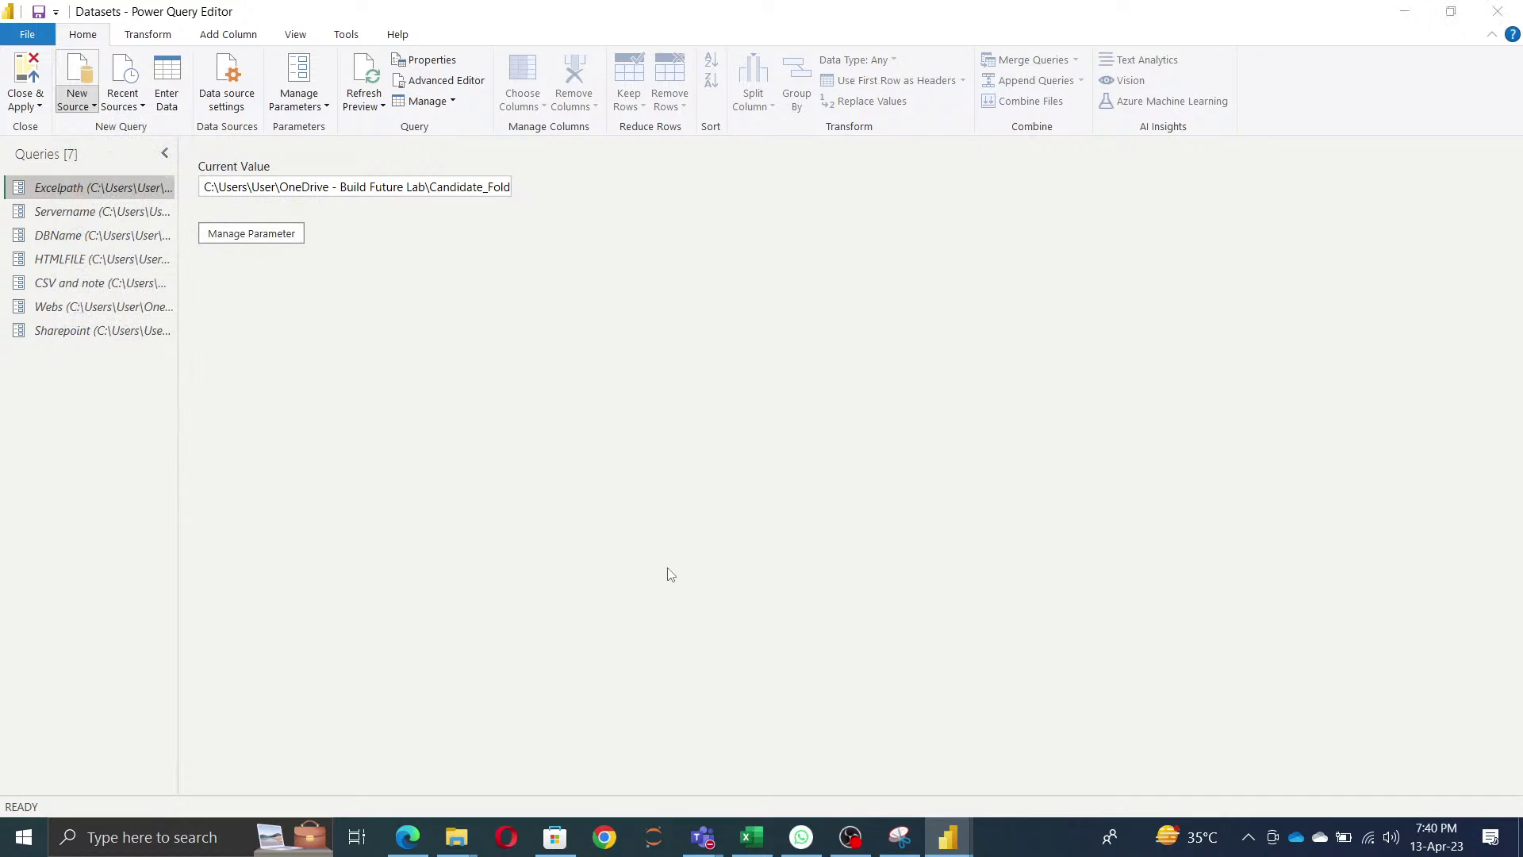
key(ctrl+v)
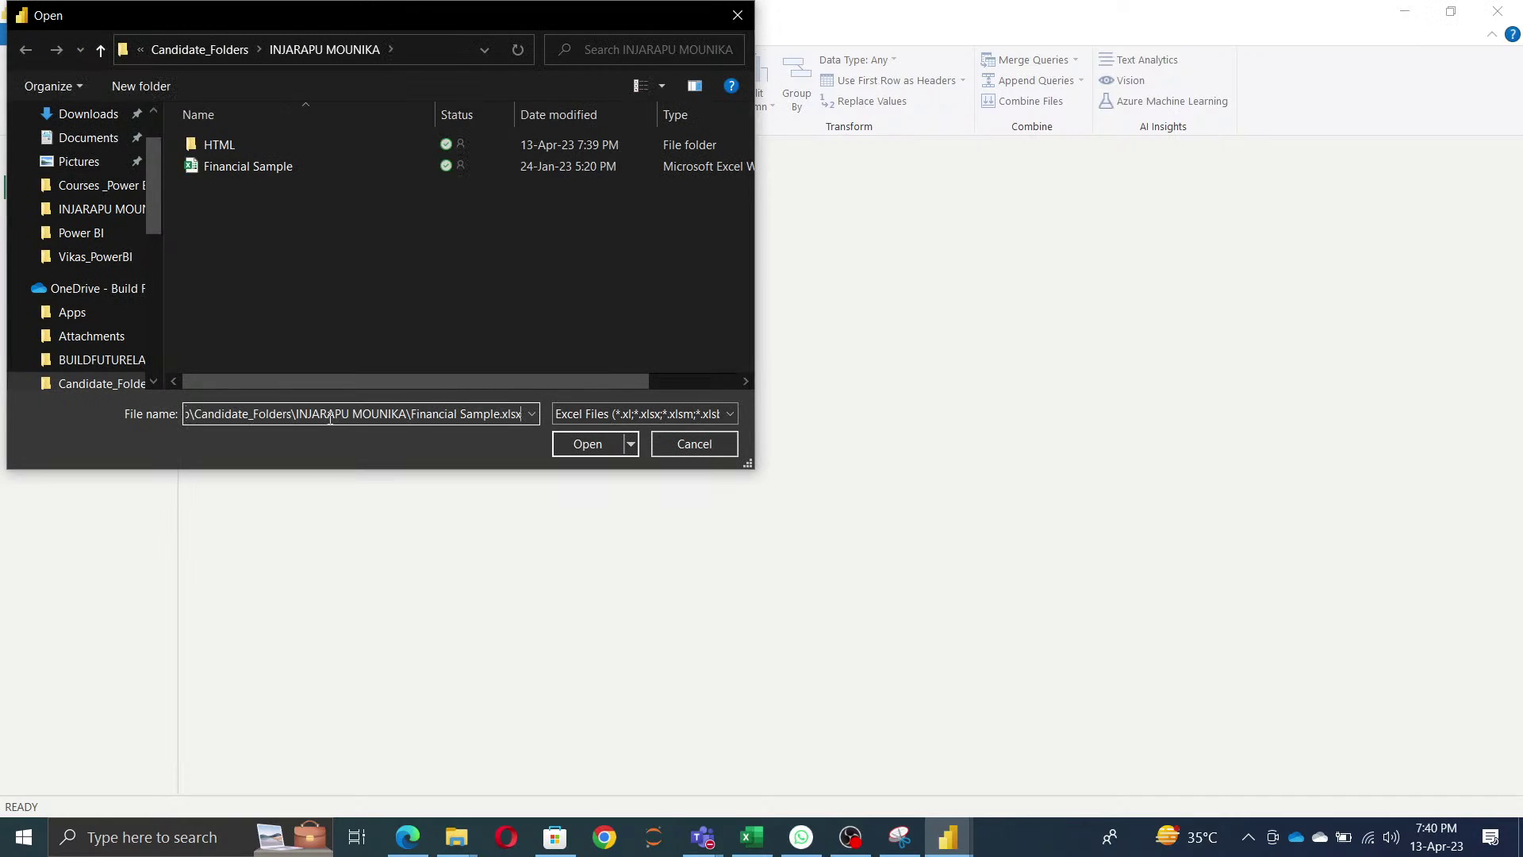
click(598, 449)
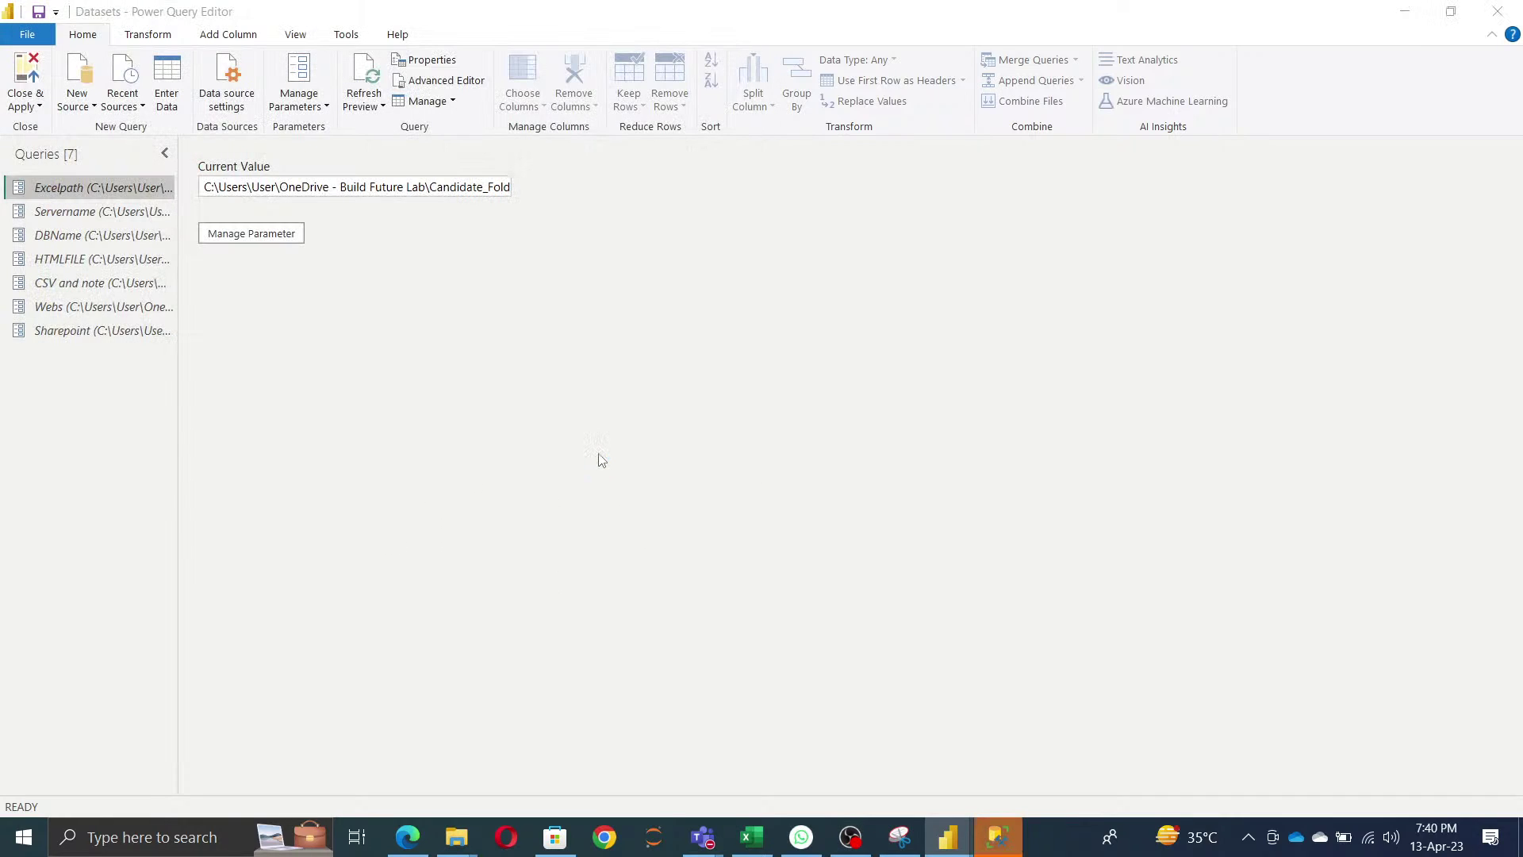
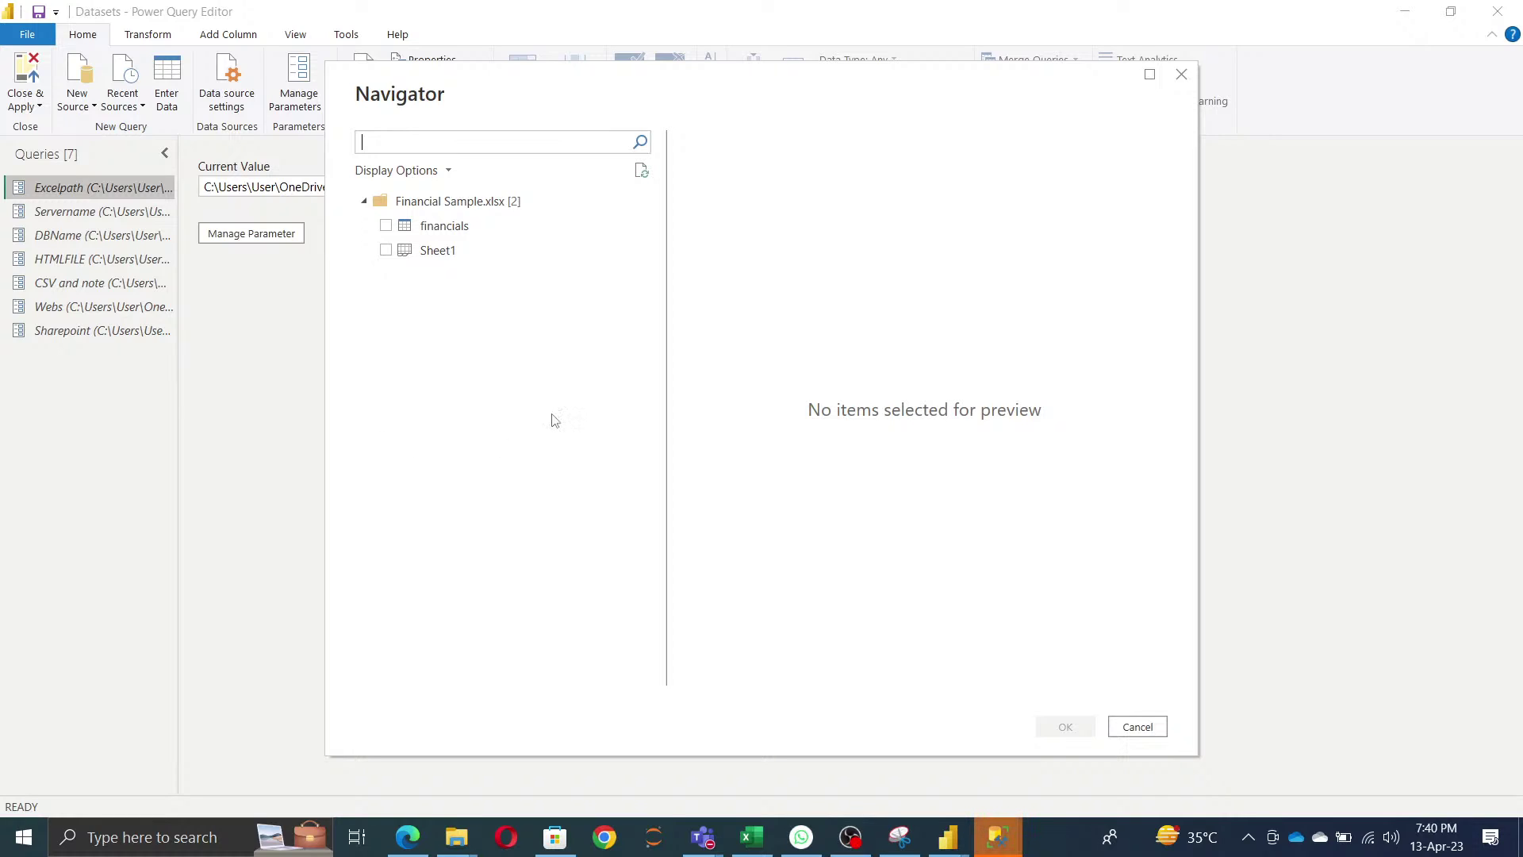
- Select the financials table in Financial Sample.xlsx in the Navigator and load it
click(389, 230)
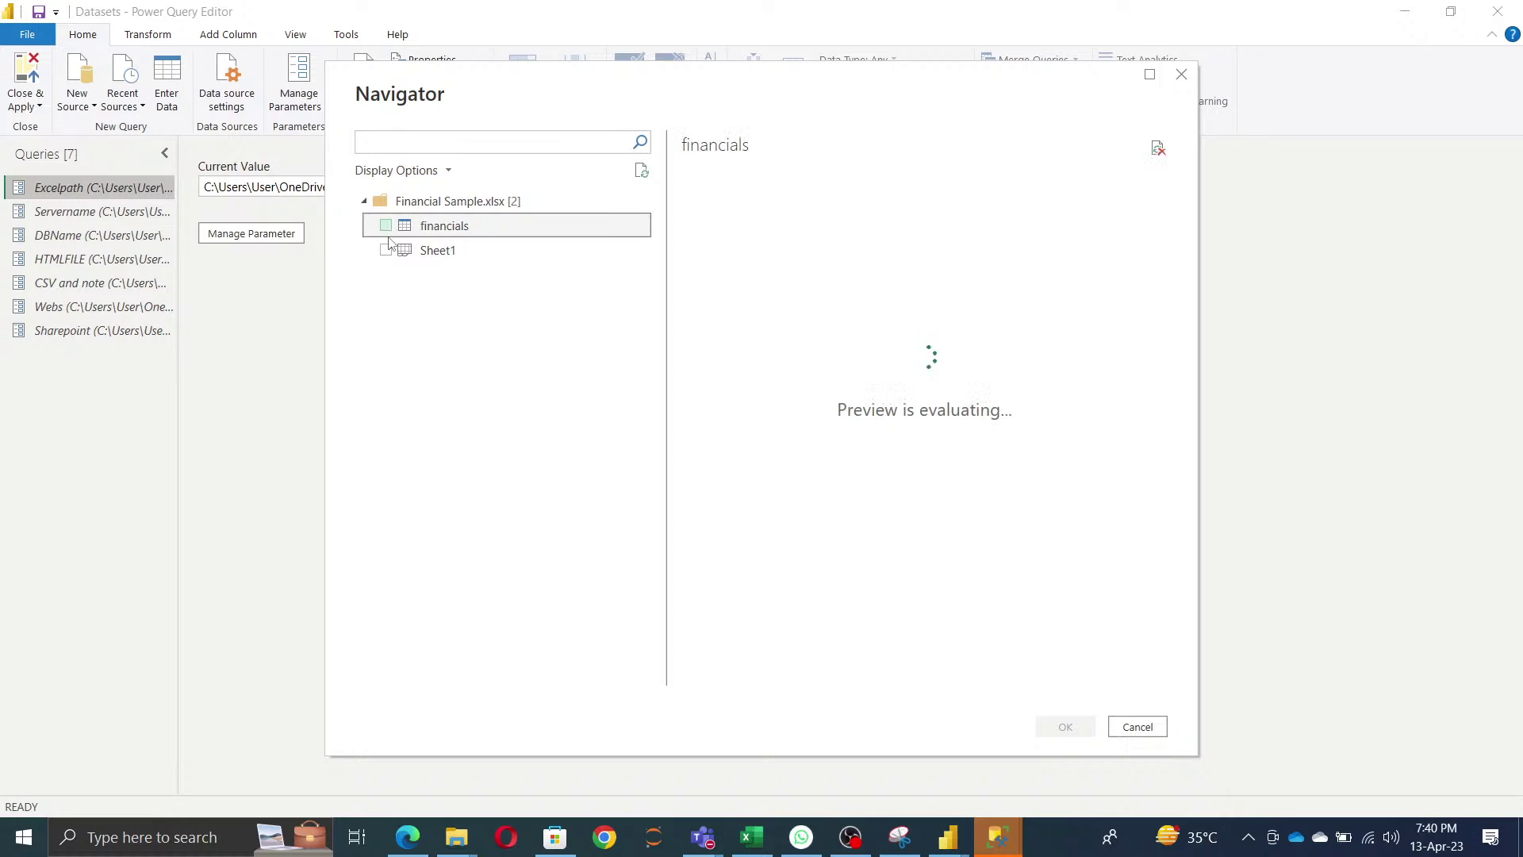
click(387, 226)
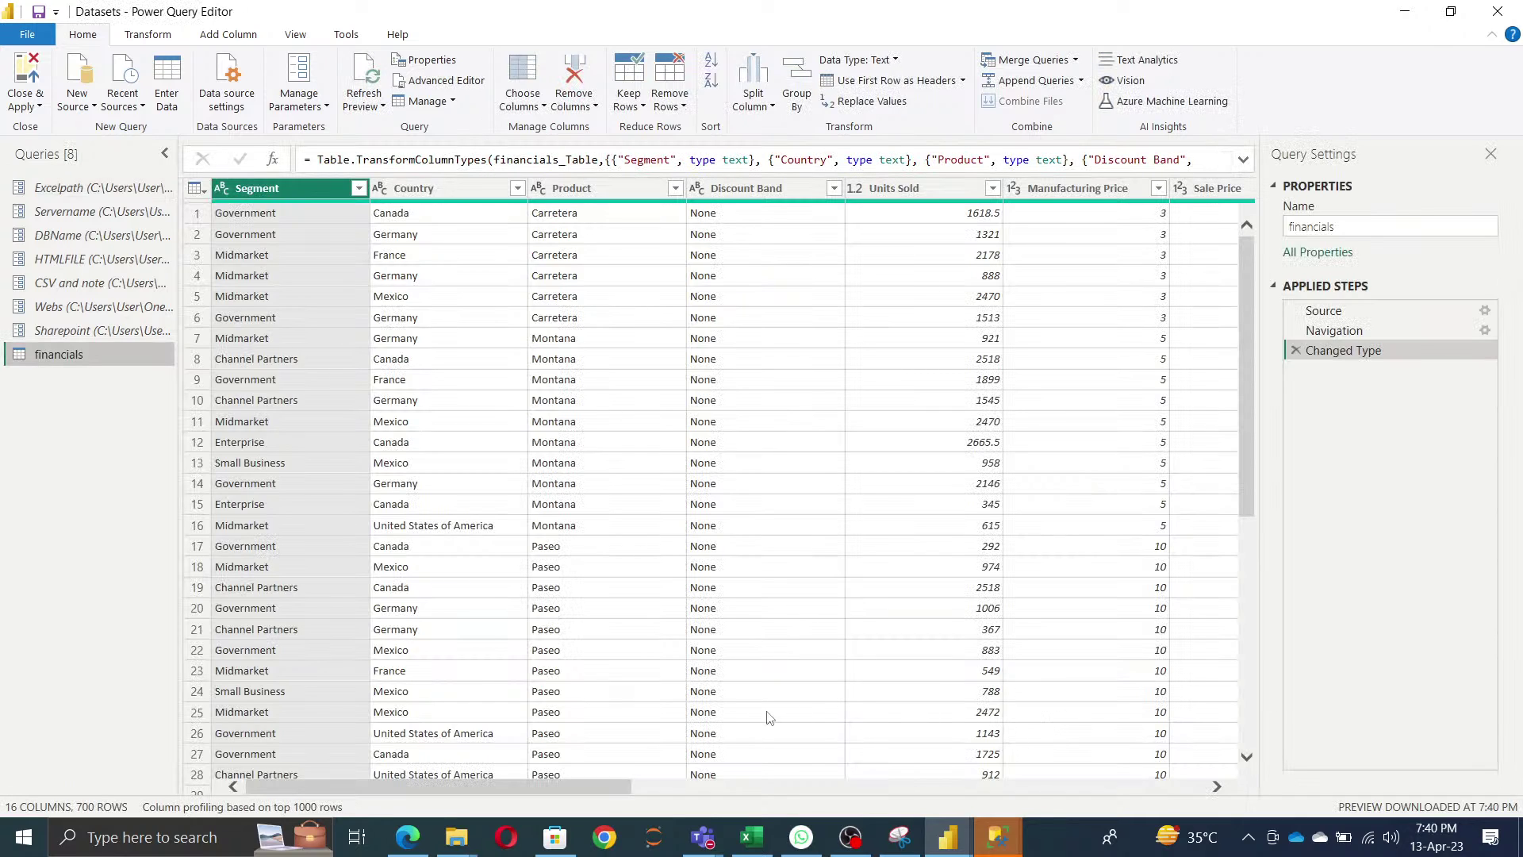
- Switch to SQL Server Management Studio and connect to the local database server
mouse_move(998, 837)
click(1101, 744)
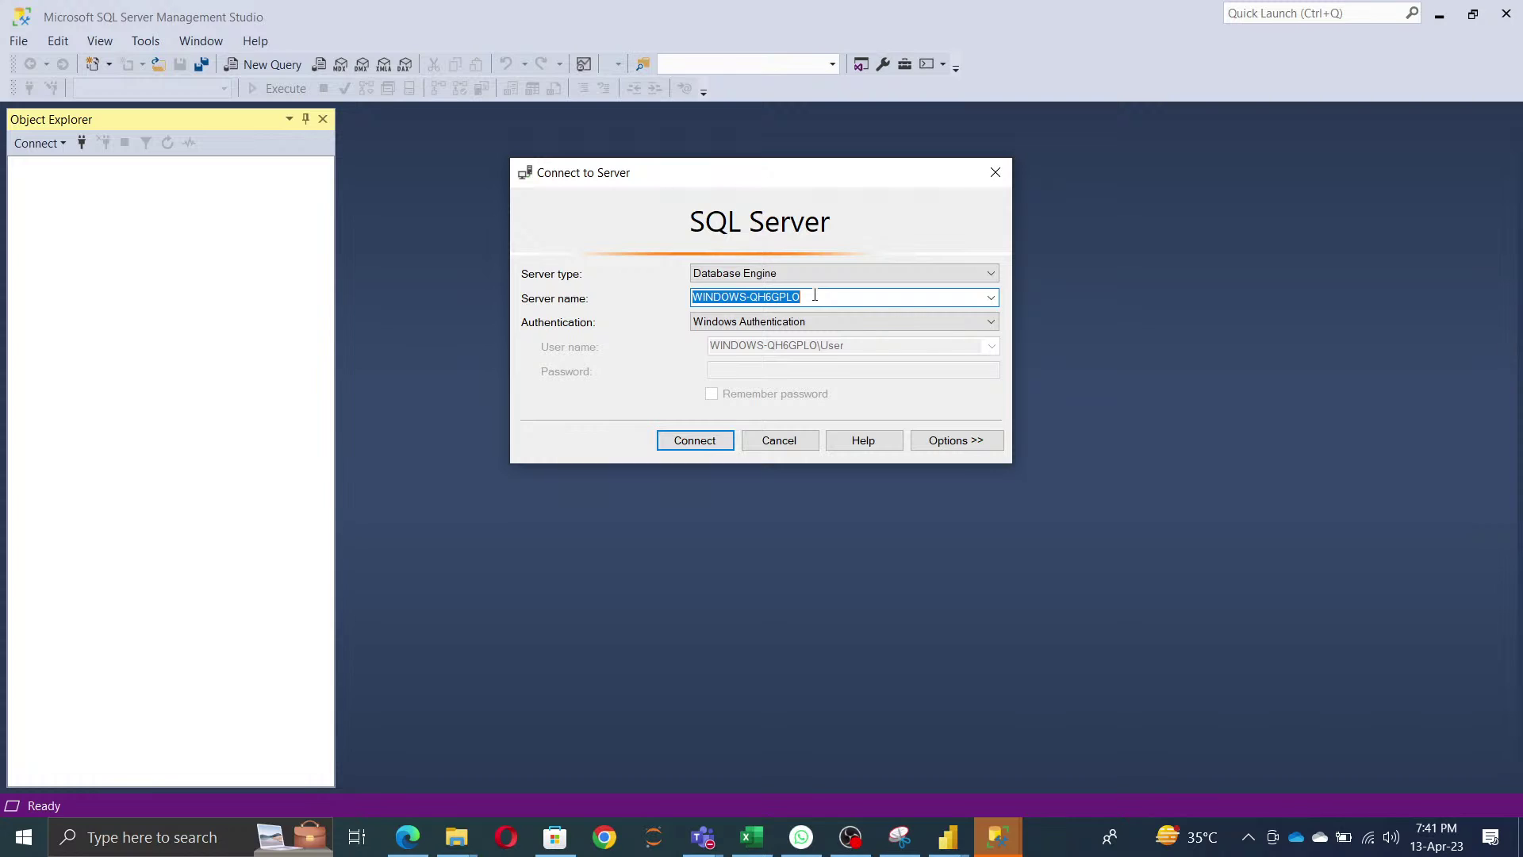
click(686, 444)
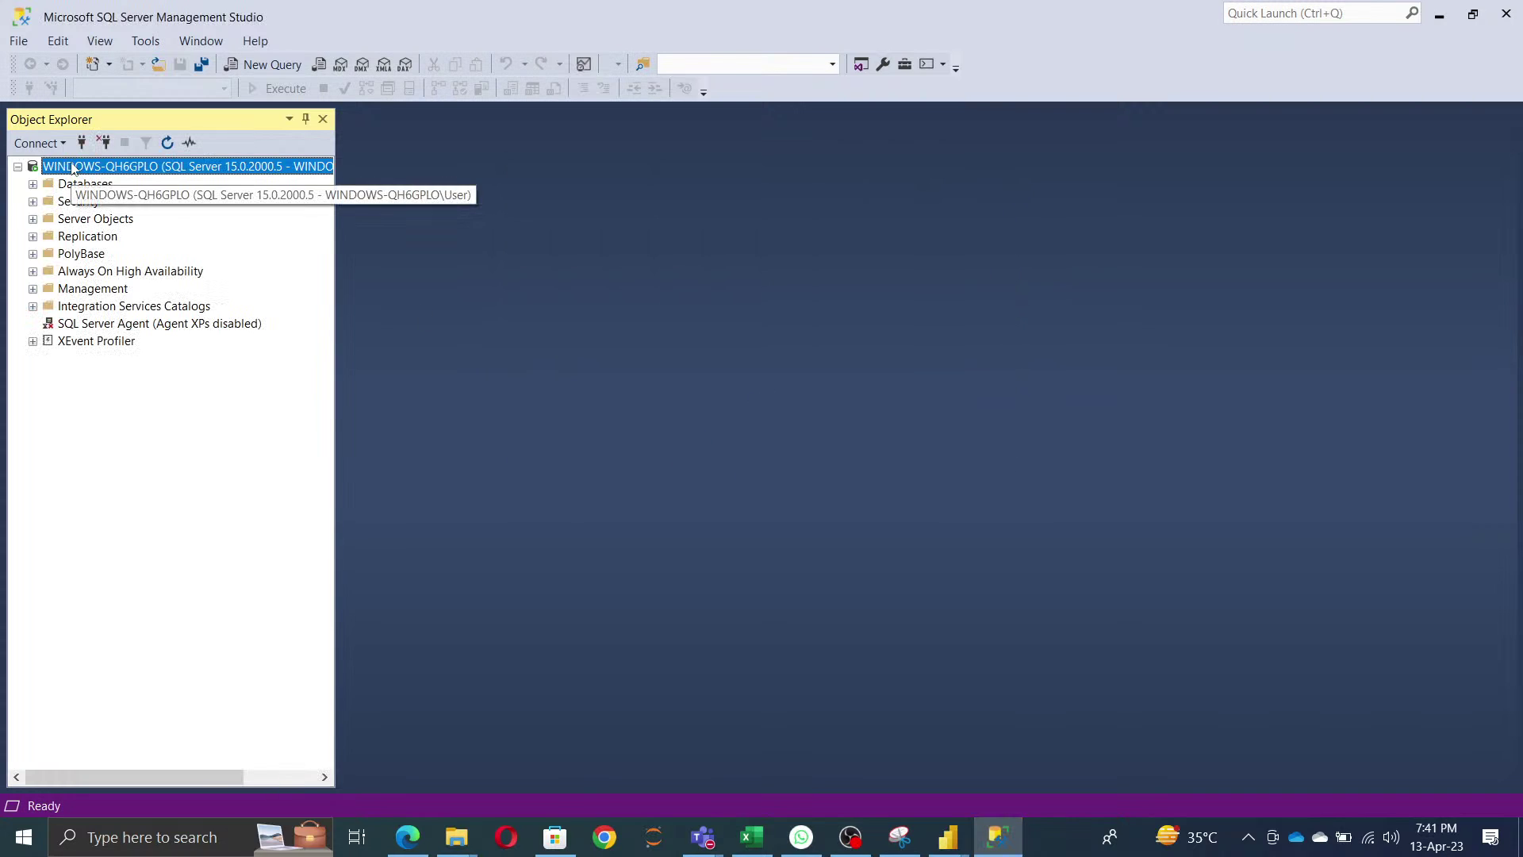
- Look up the server's name, WINDOWS-QH6GPLO, in the server's Properties window
right_click(71, 166)
click(140, 515)
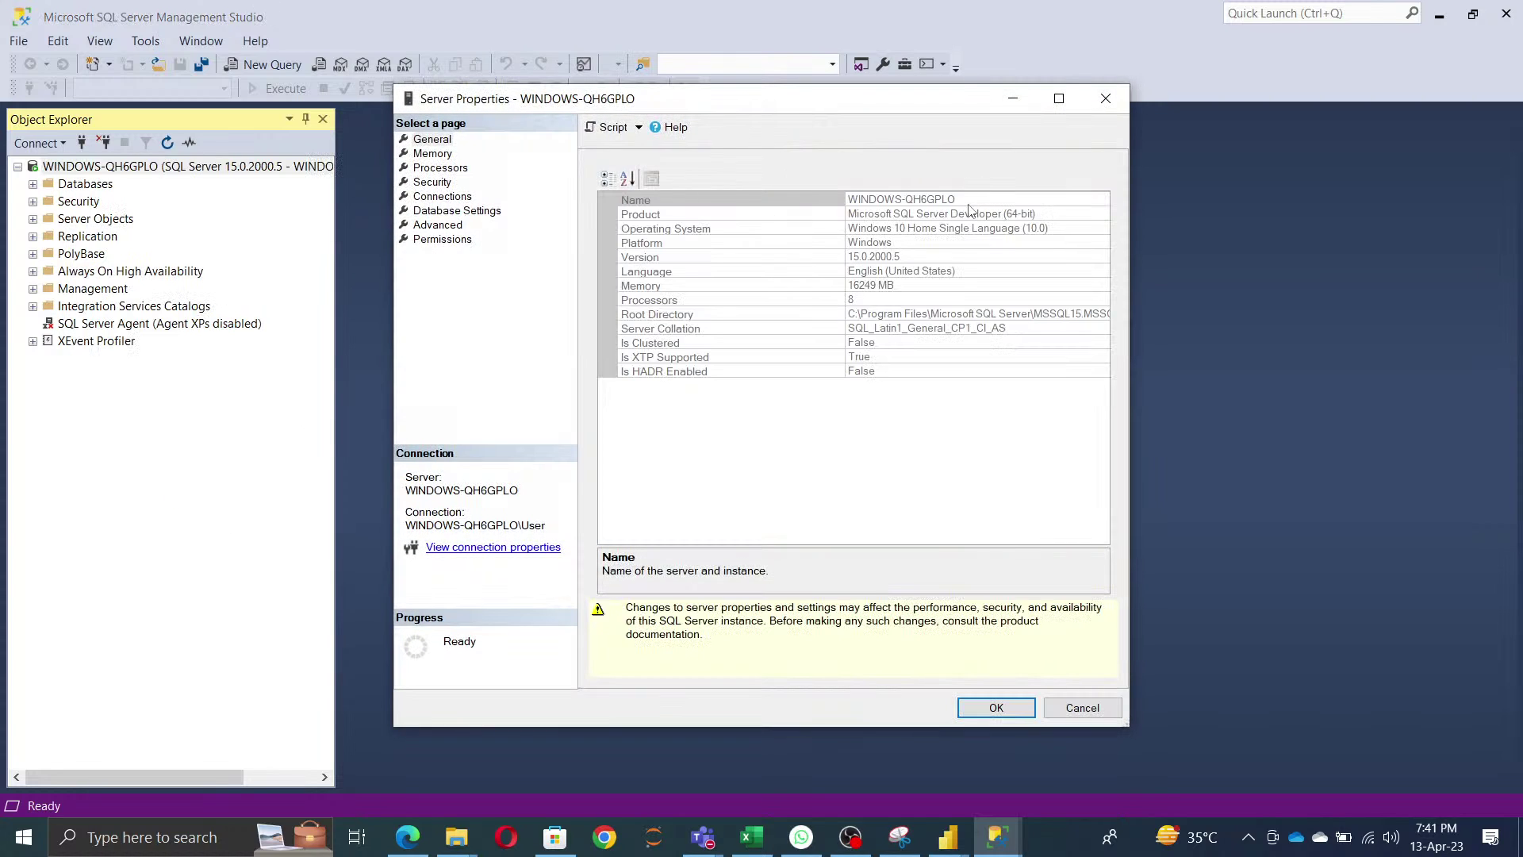
click(978, 199)
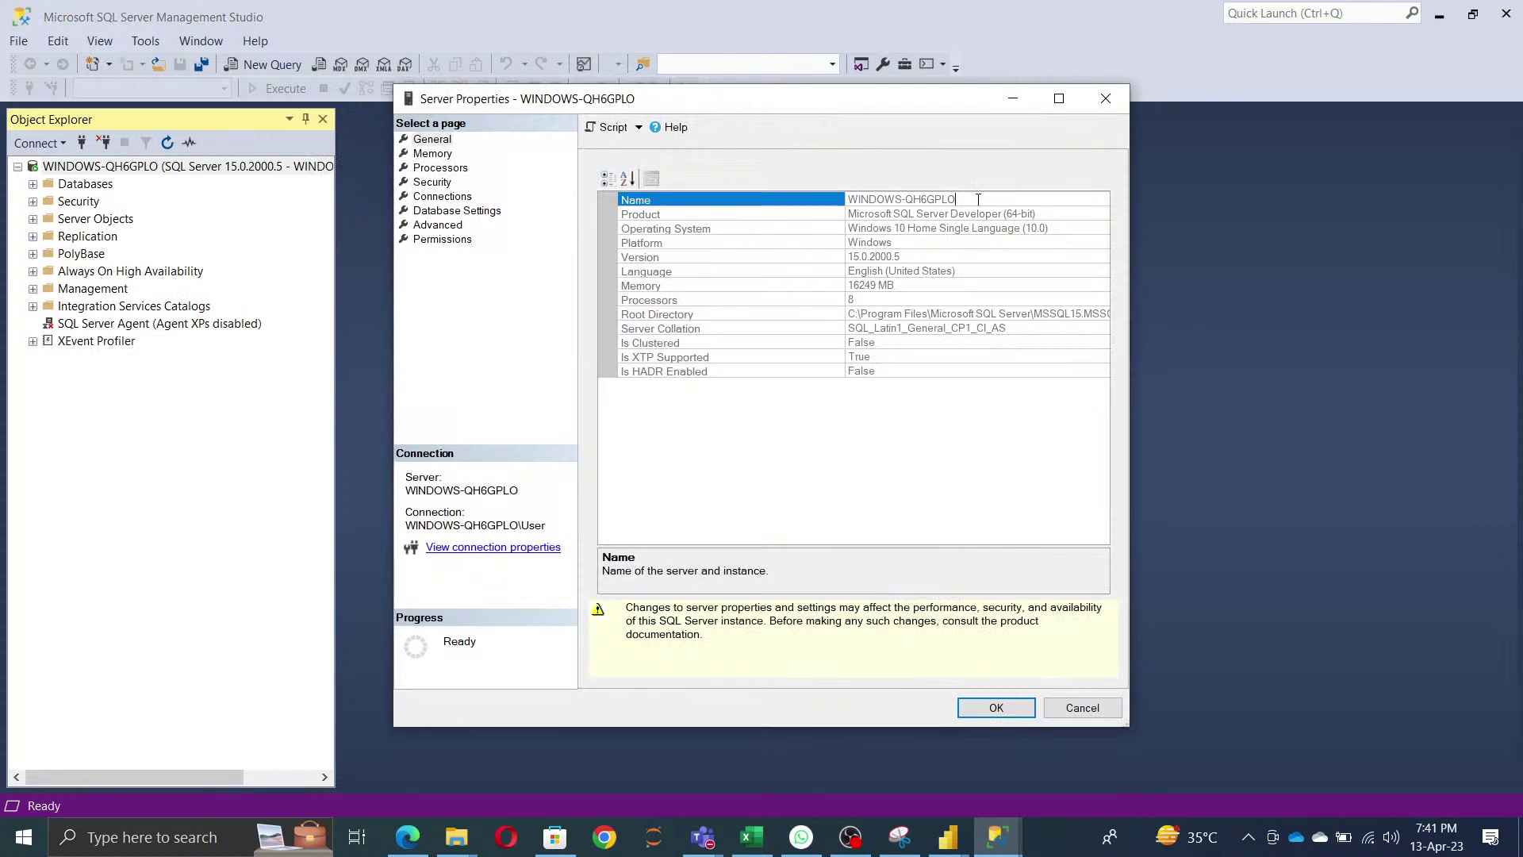
drag(992, 199, 668, 197)
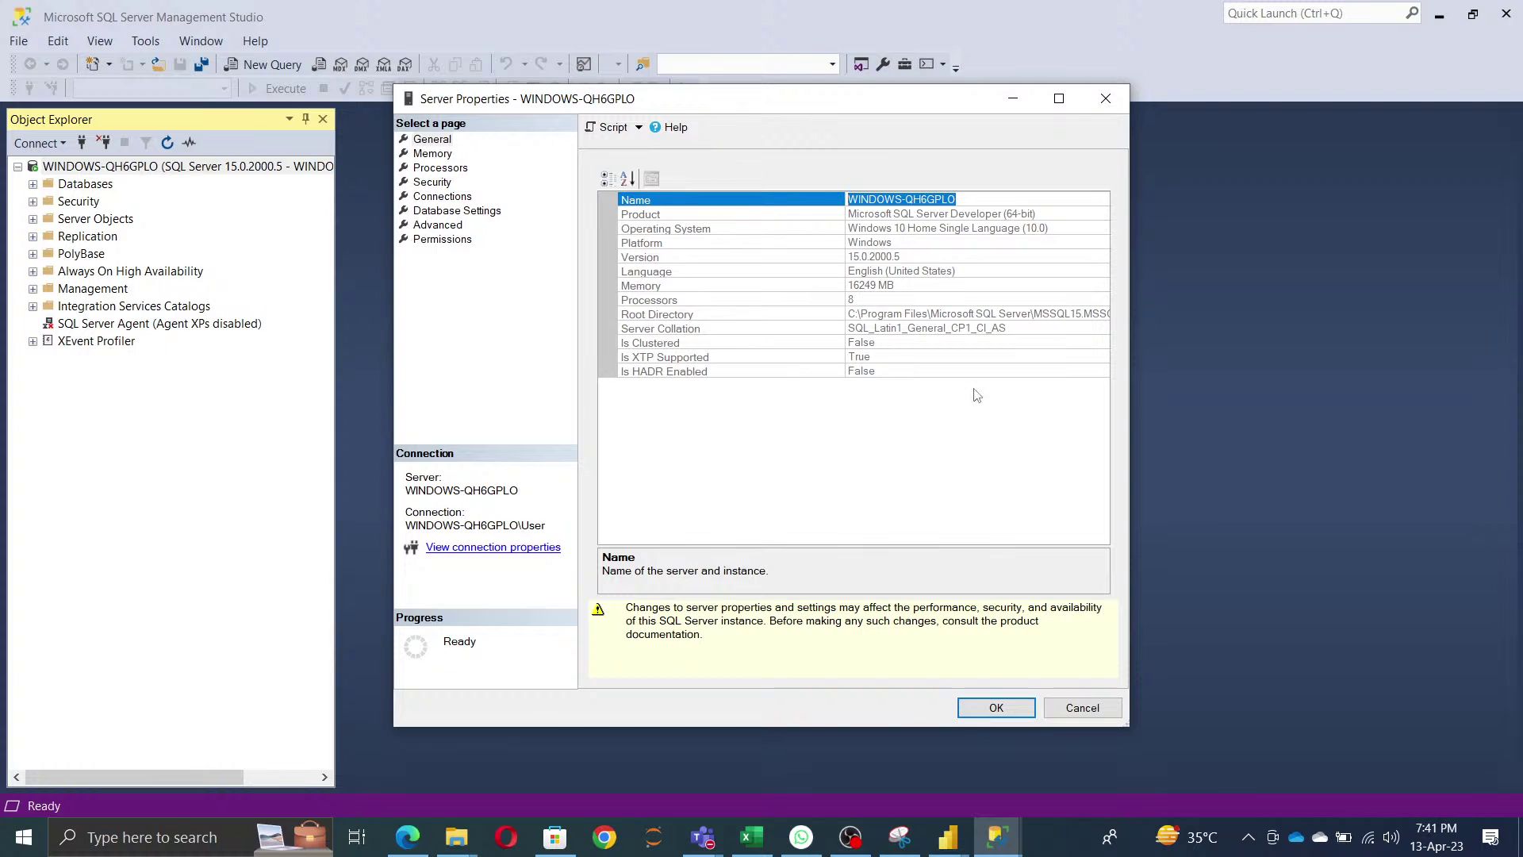
click(1082, 707)
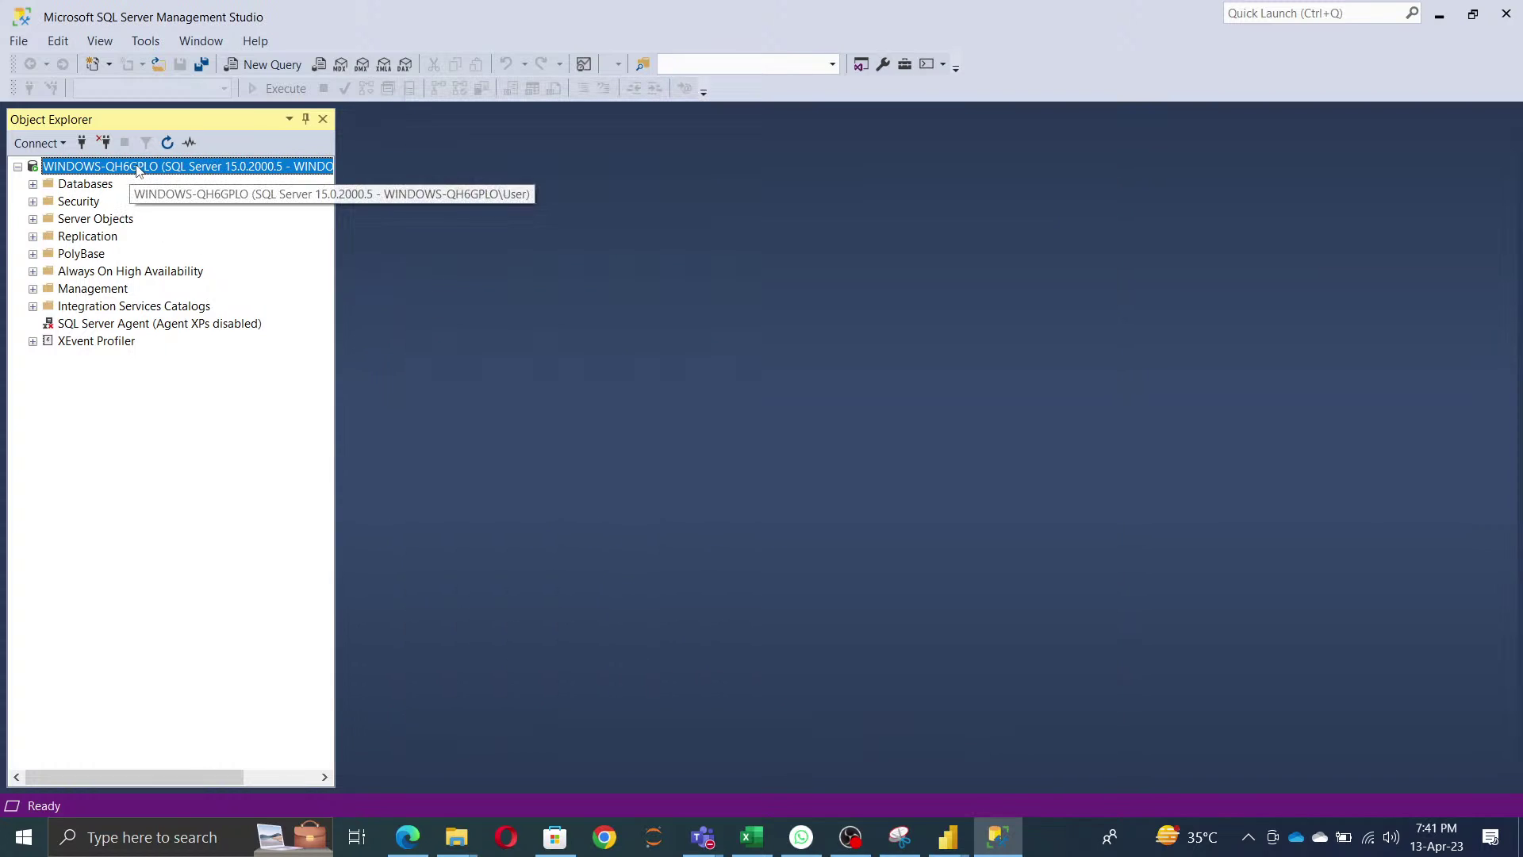
right_click(140, 170)
click(120, 170)
right_click(117, 169)
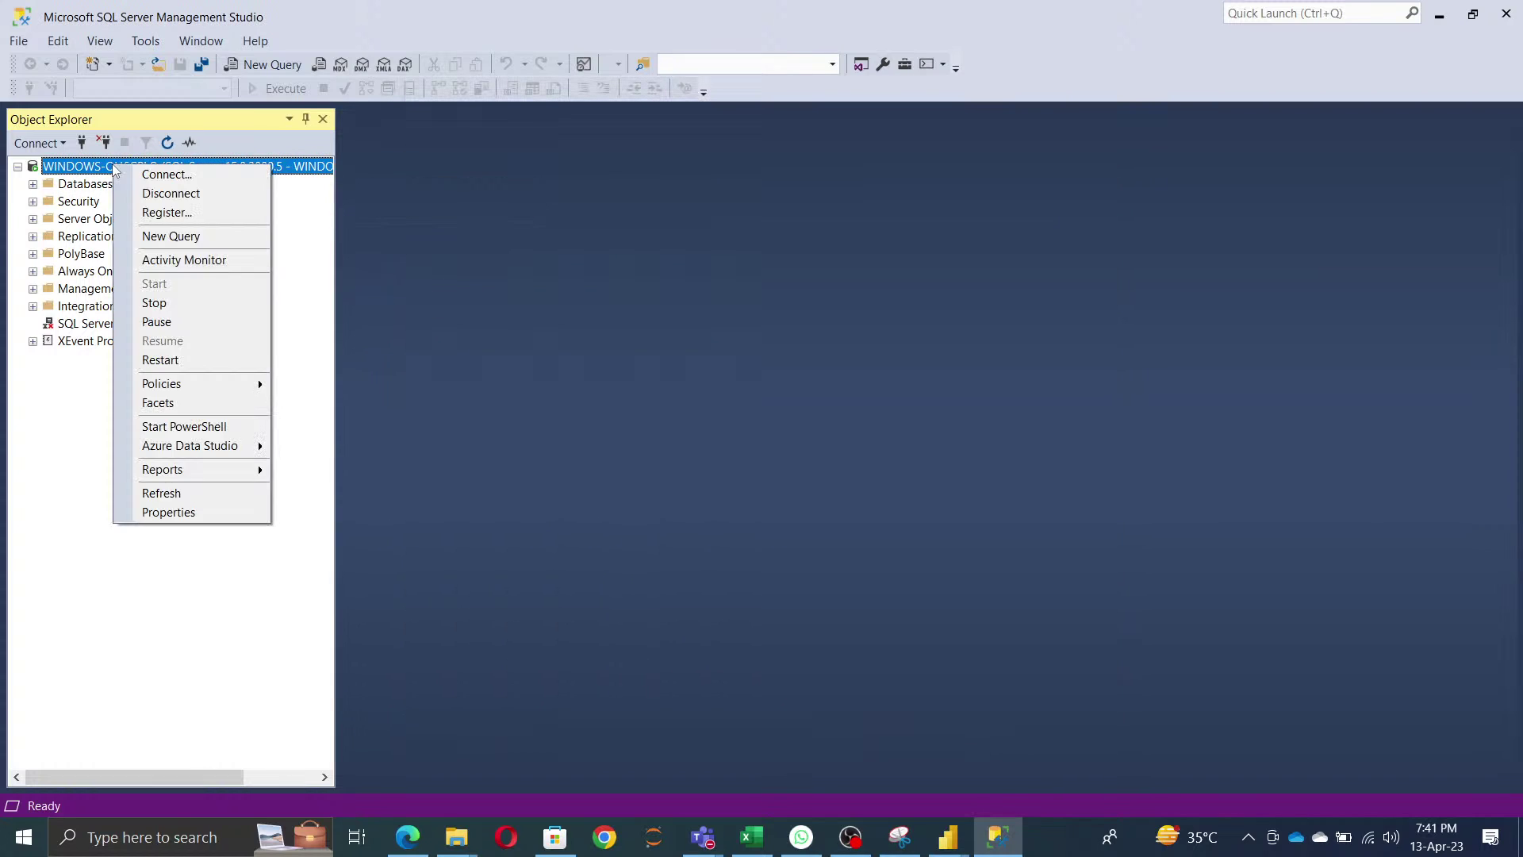
click(193, 512)
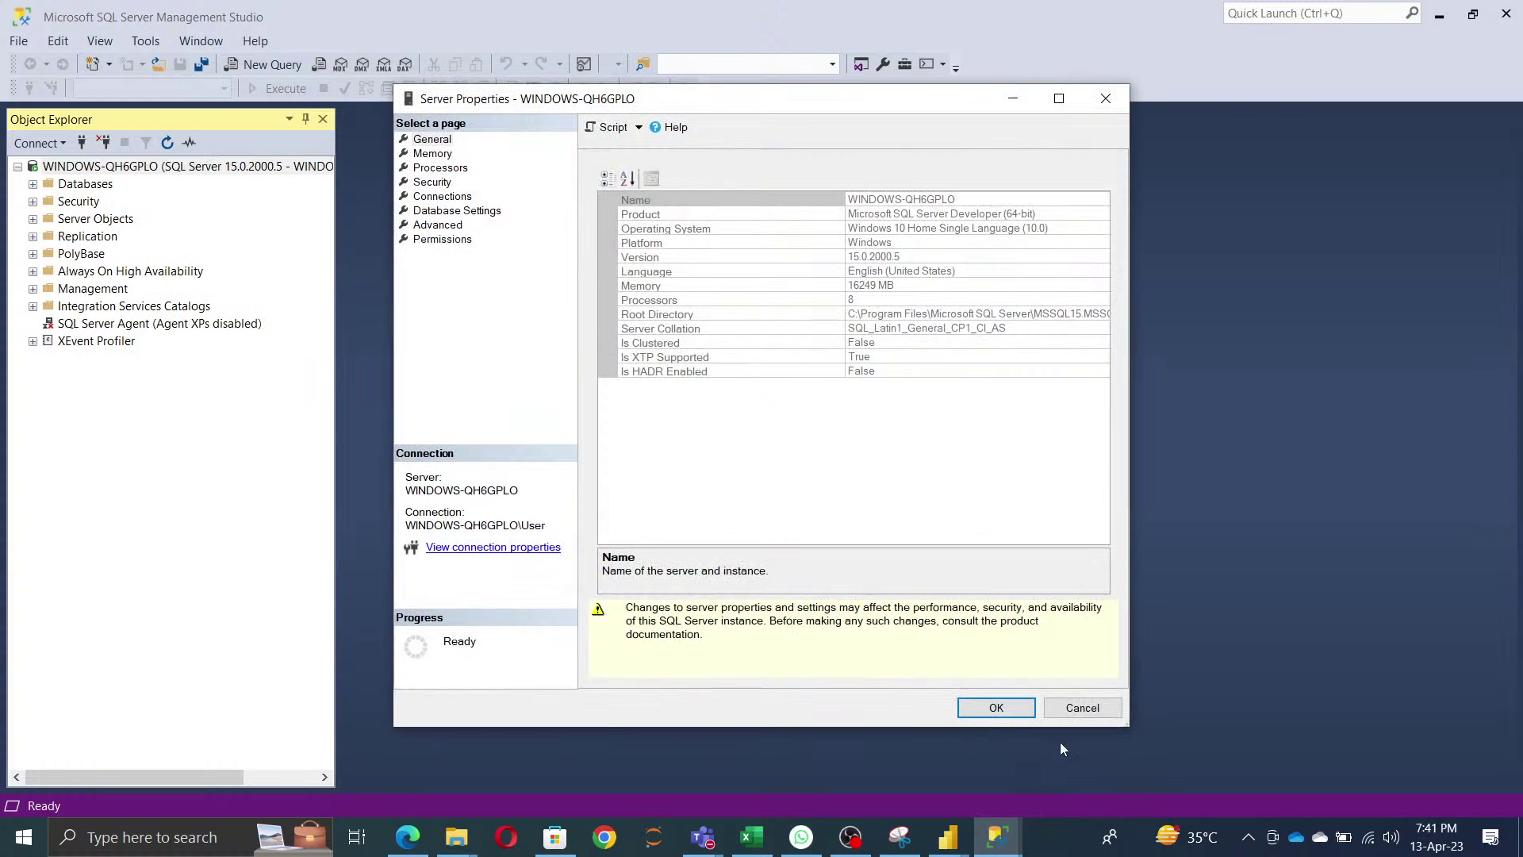
click(964, 205)
key(ctrl+c)
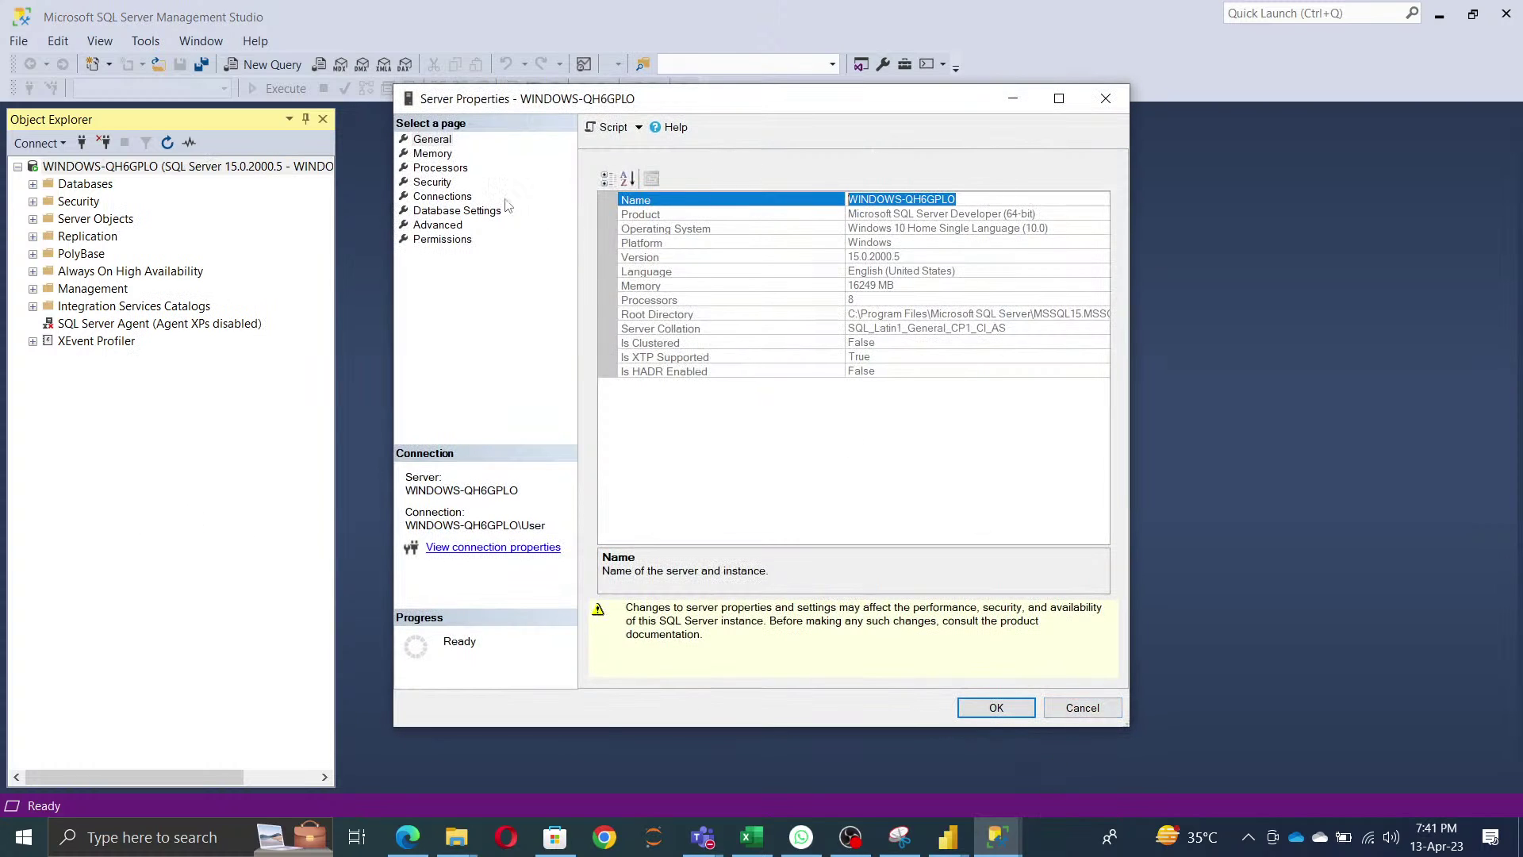
click(1074, 707)
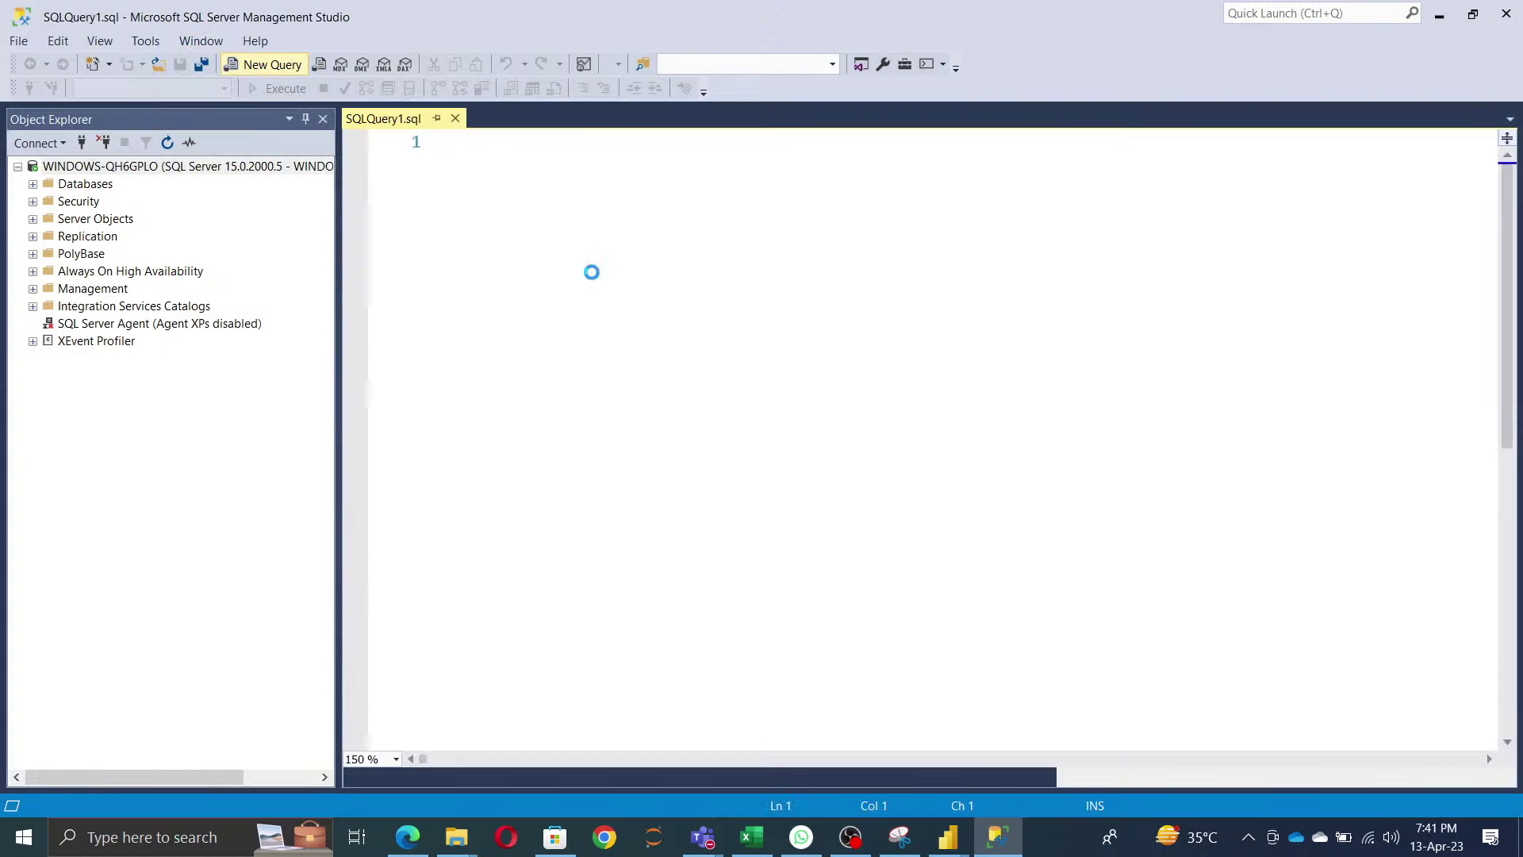
key(Return)
key(Return)
text(Sel)
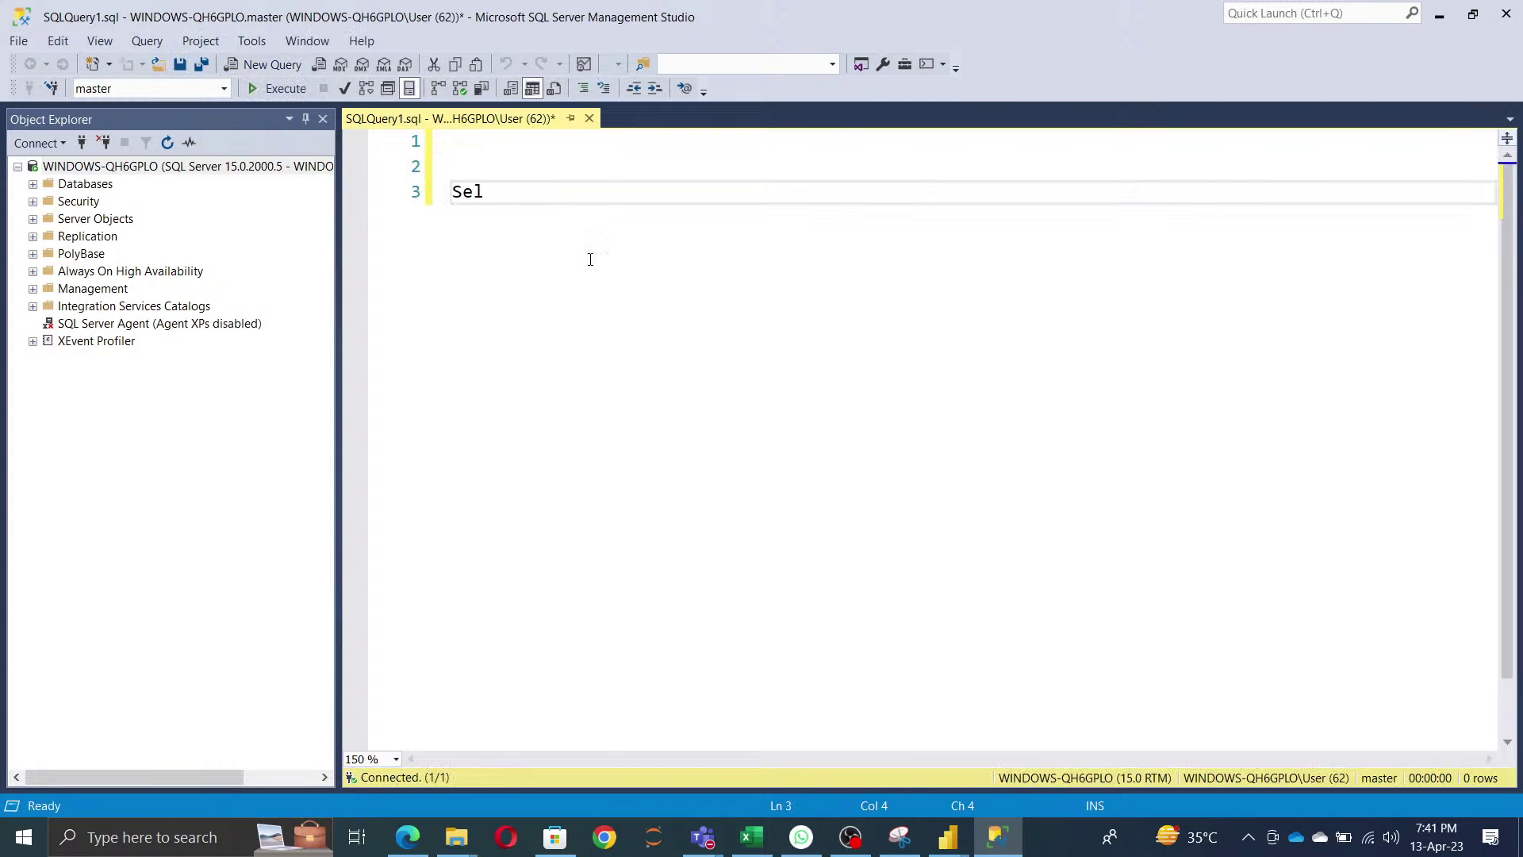
text(ect @@)
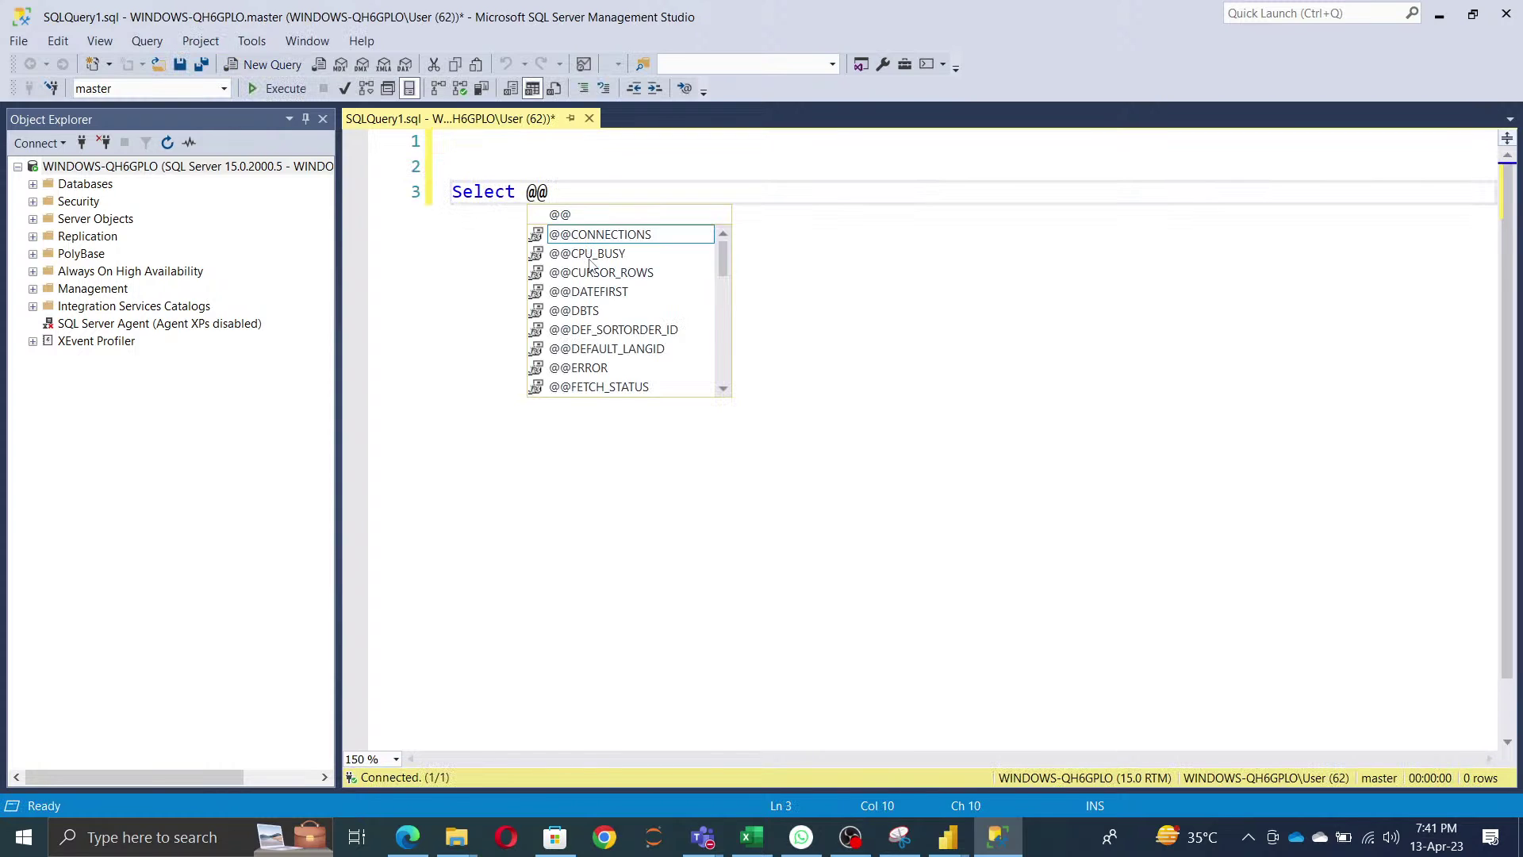
text(ser)
key(Tab)
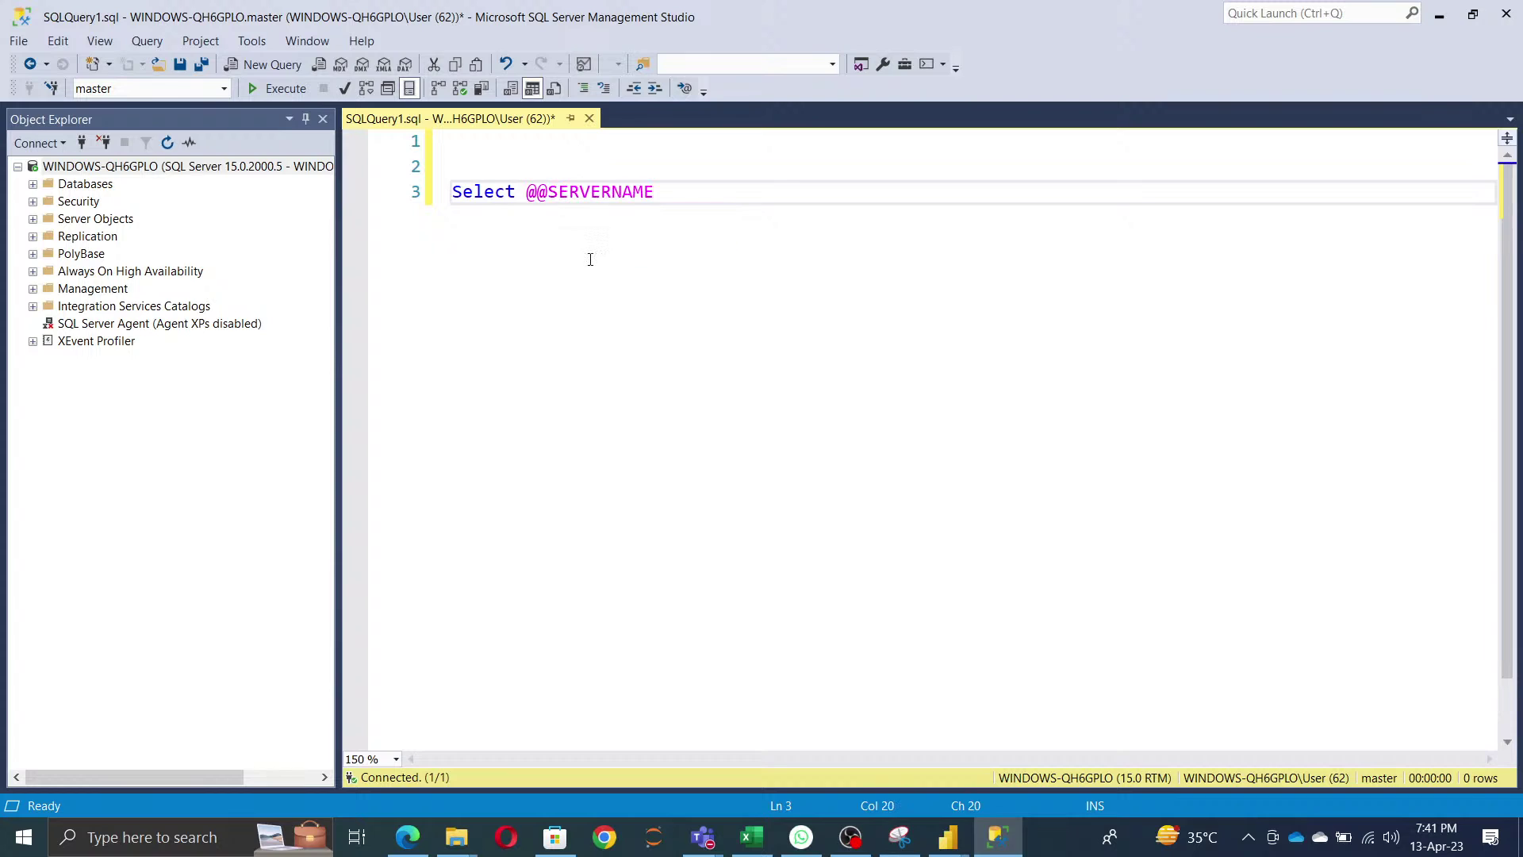
click(282, 88)
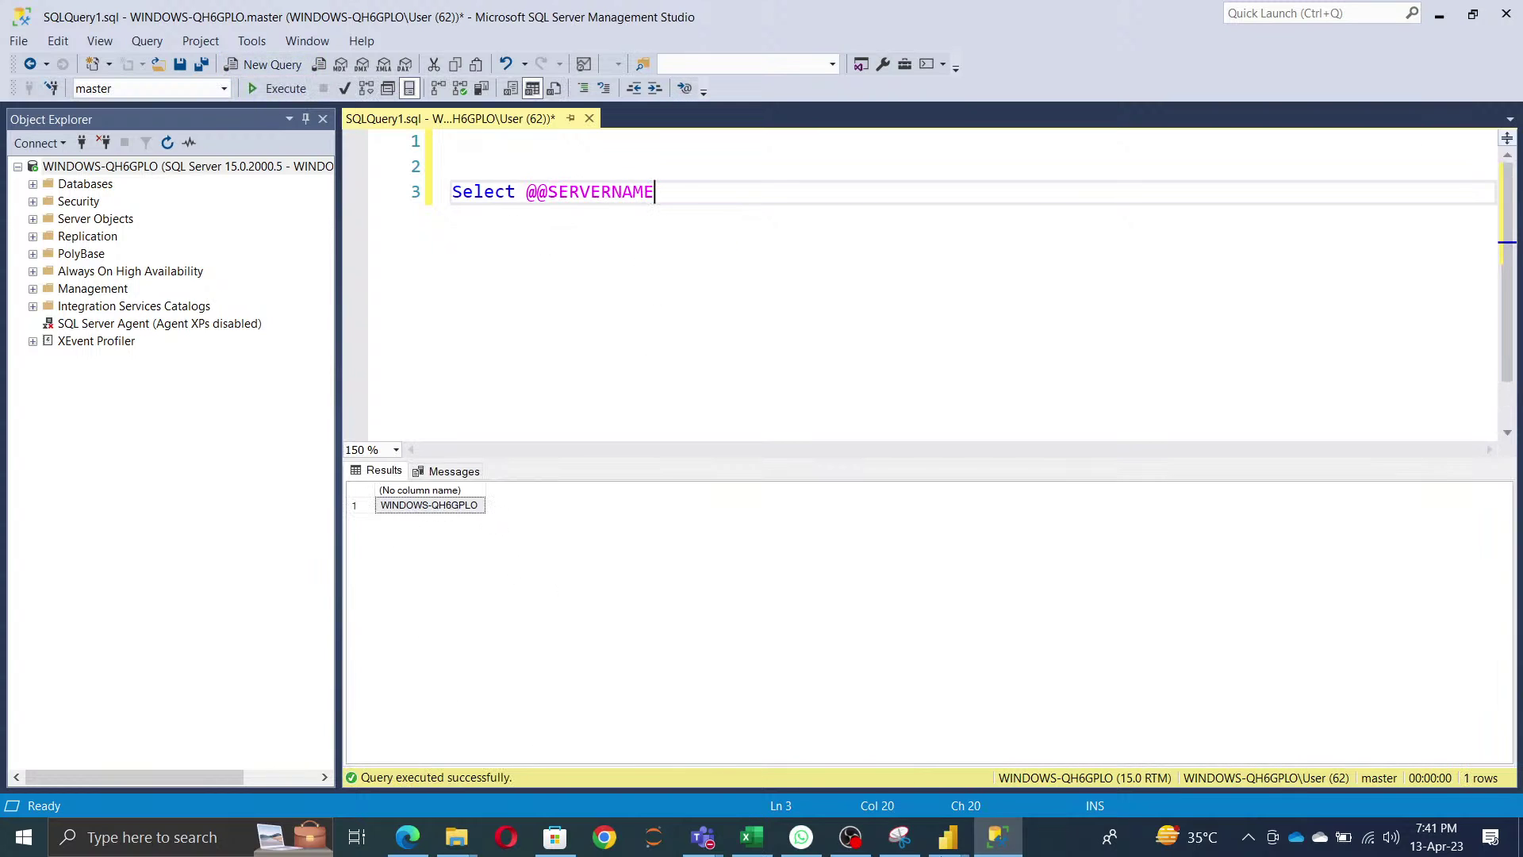
mouse_move(948, 839)
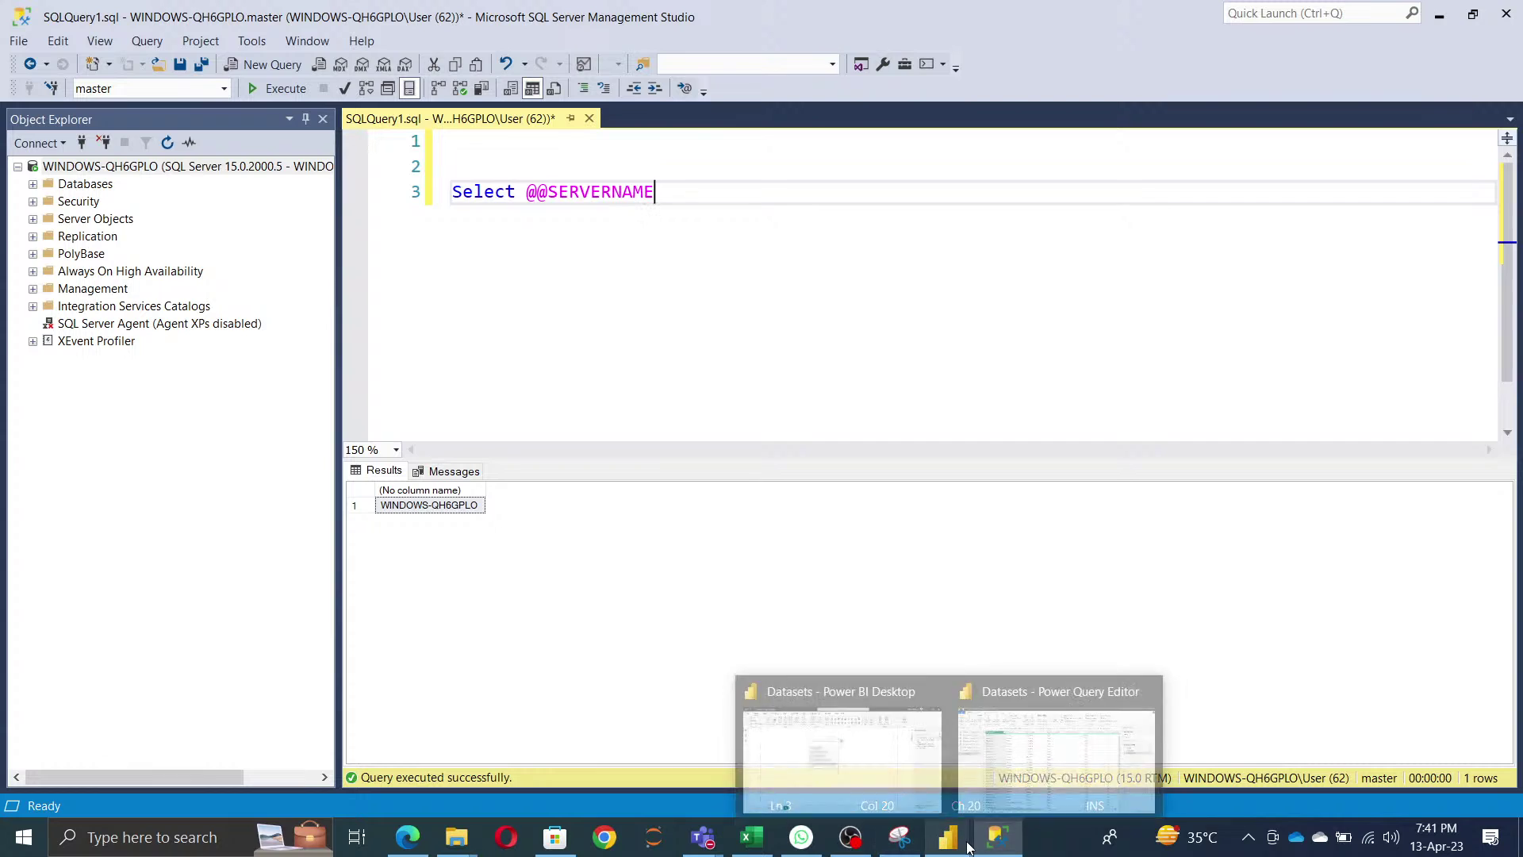
click(1018, 754)
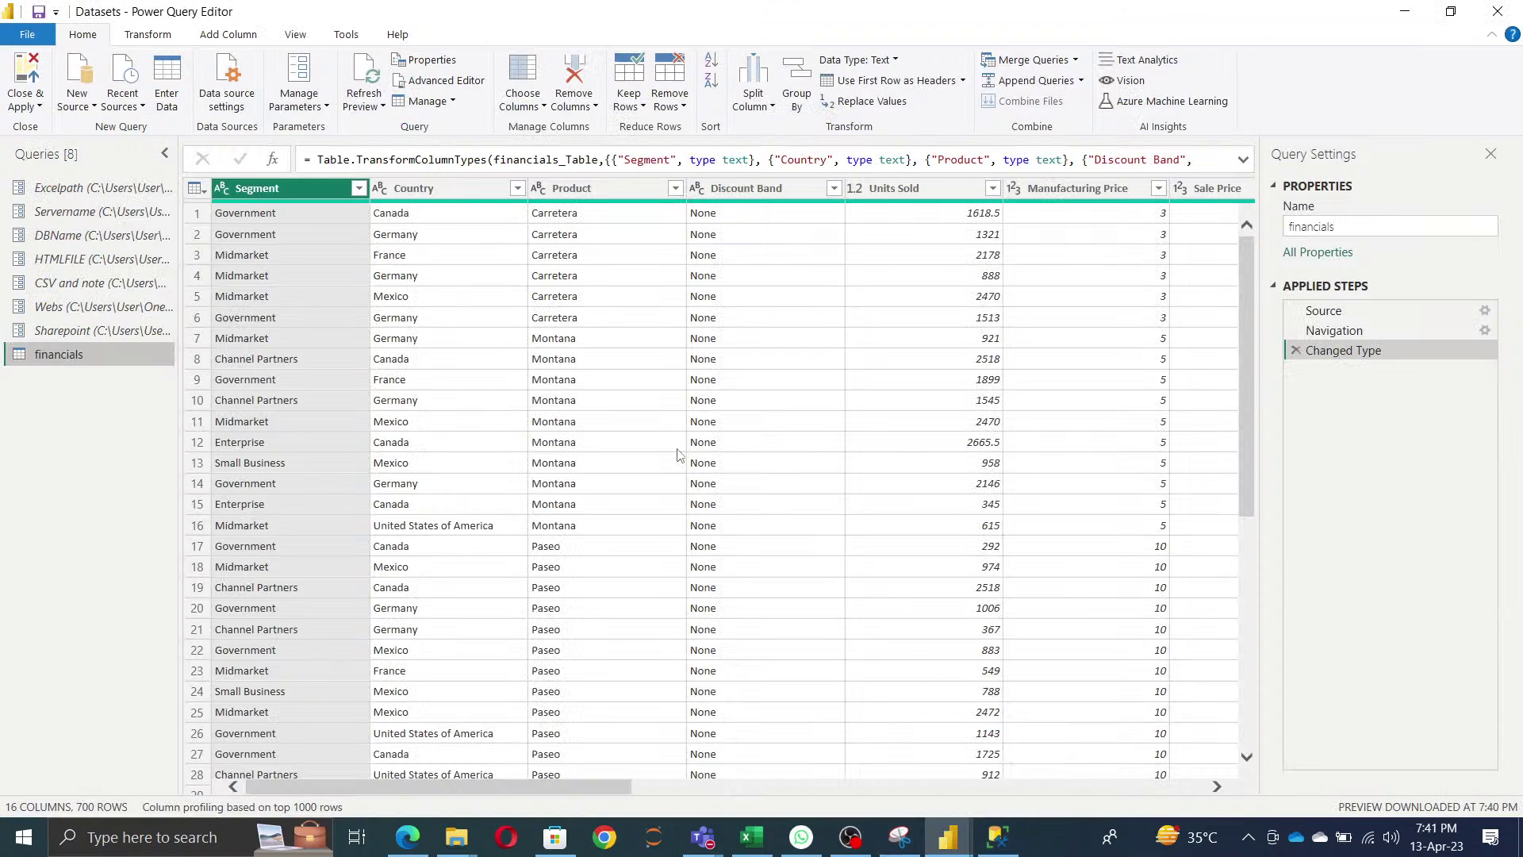
- Replace the Servername parameter's current value with the pasted WINDOWS-QH6GPLO
click(89, 213)
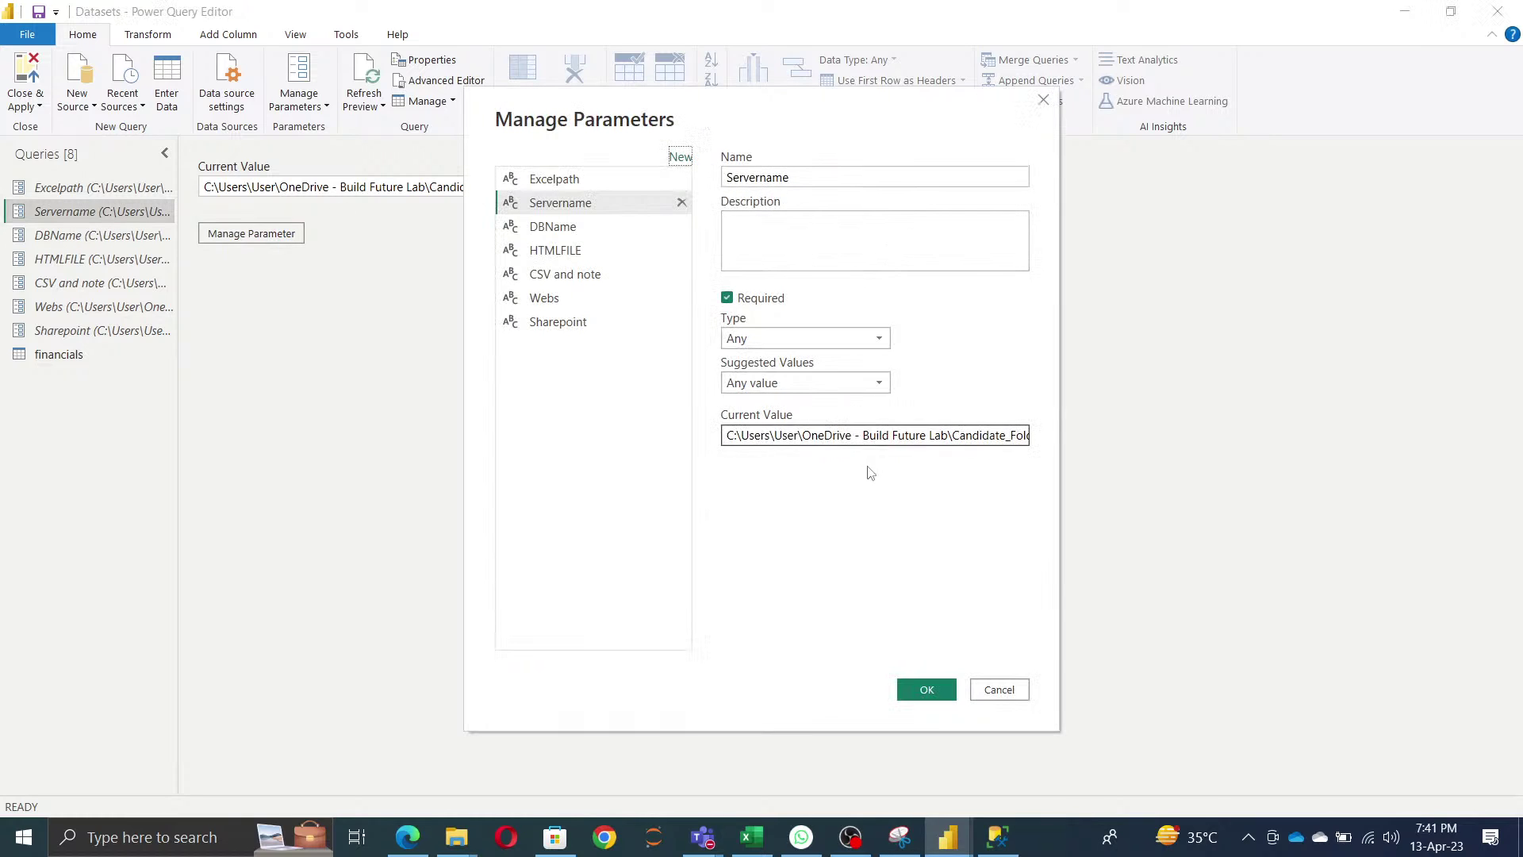
click(881, 427)
key(ctrl+a)
key(ctrl+v)
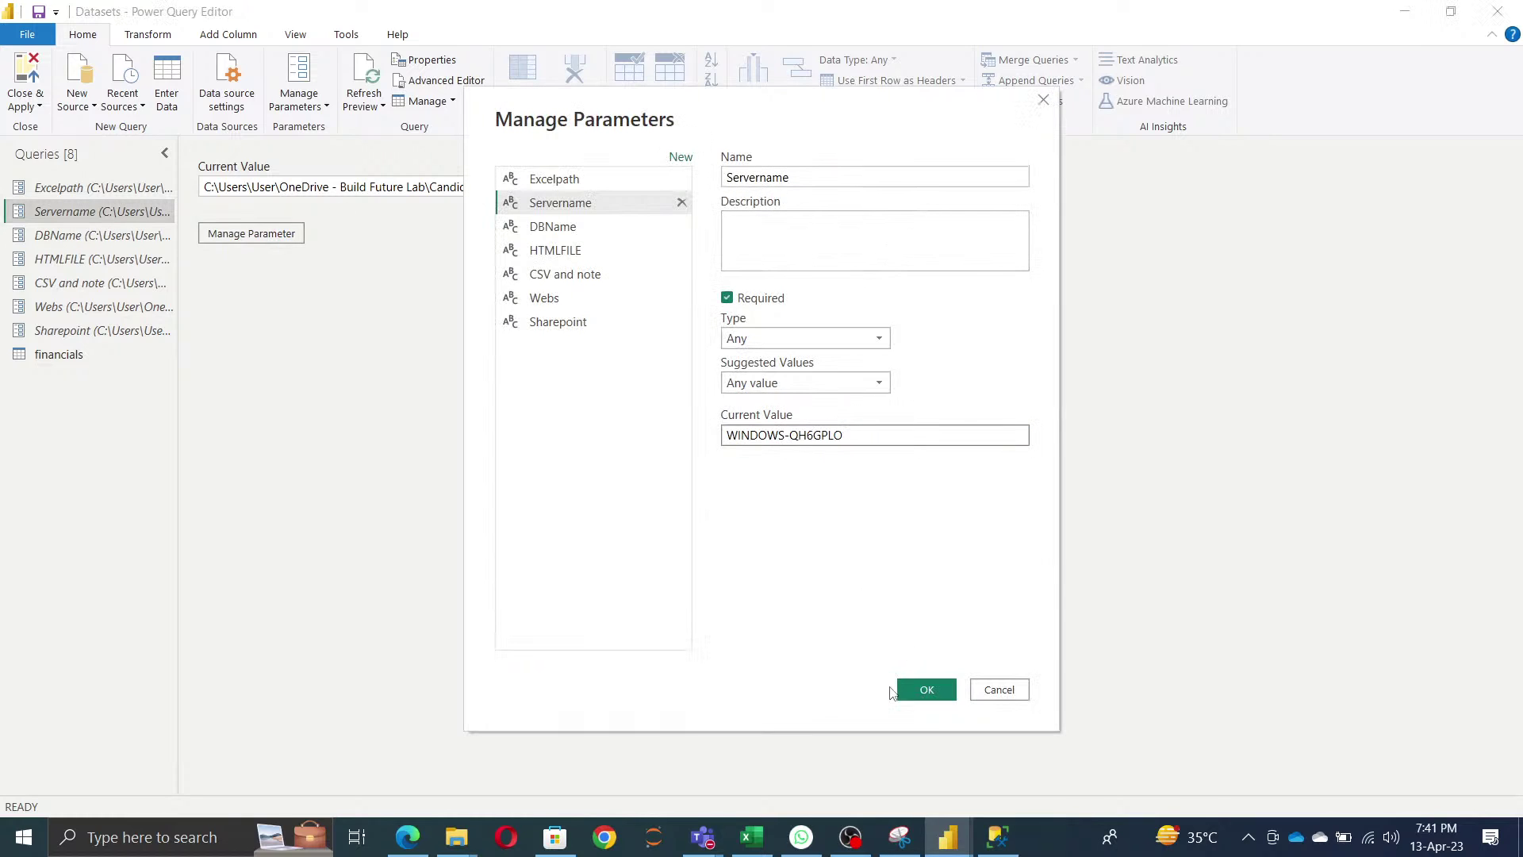
click(997, 837)
- Expand Databases > AdventureWorks2019 > Tables in Object Explorer and copy the name AdventureWorks2019
click(33, 185)
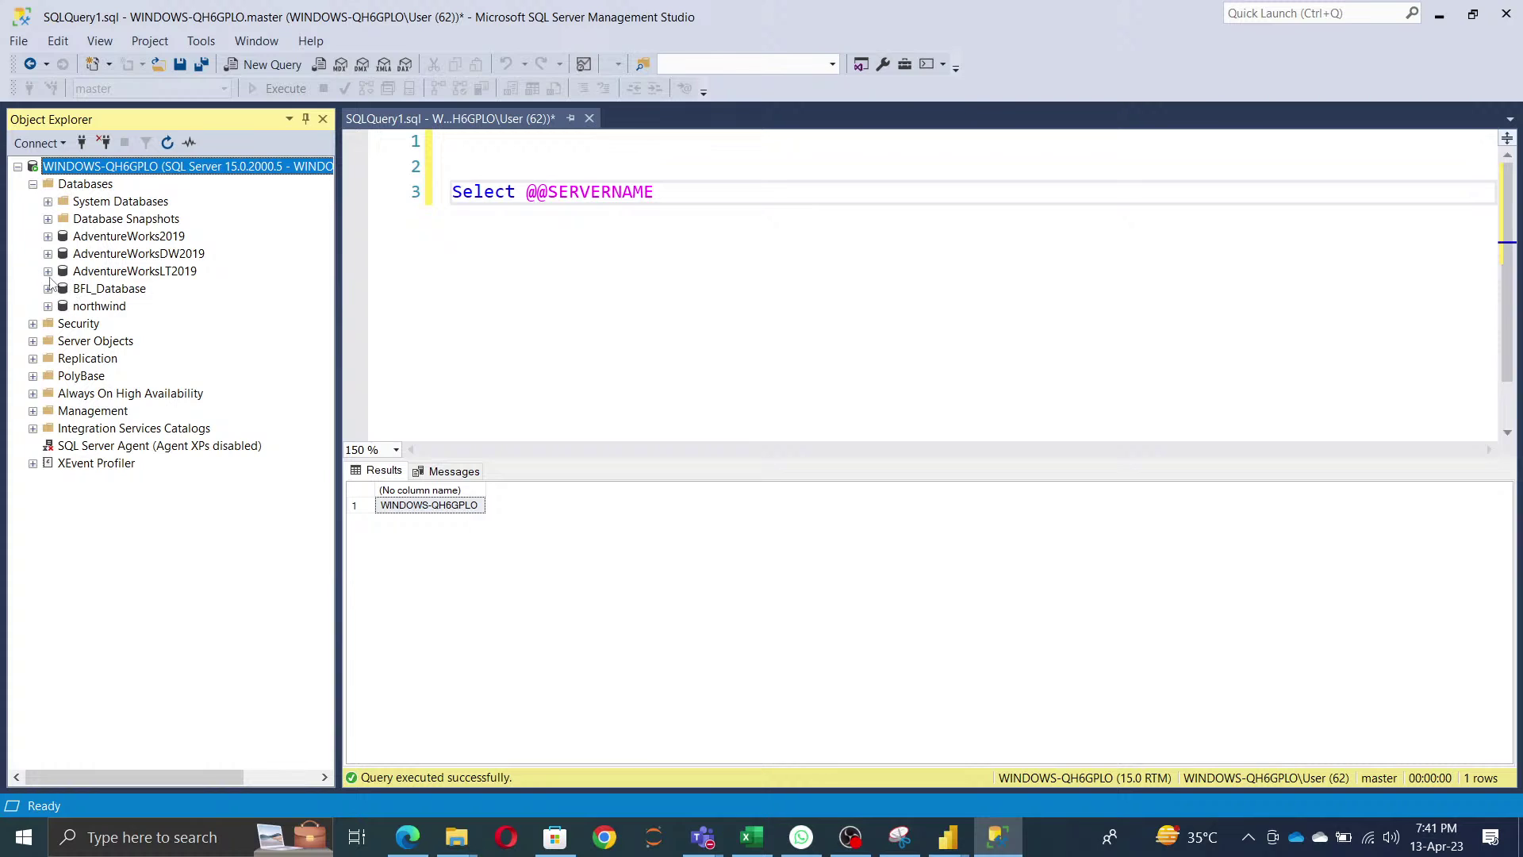
click(48, 237)
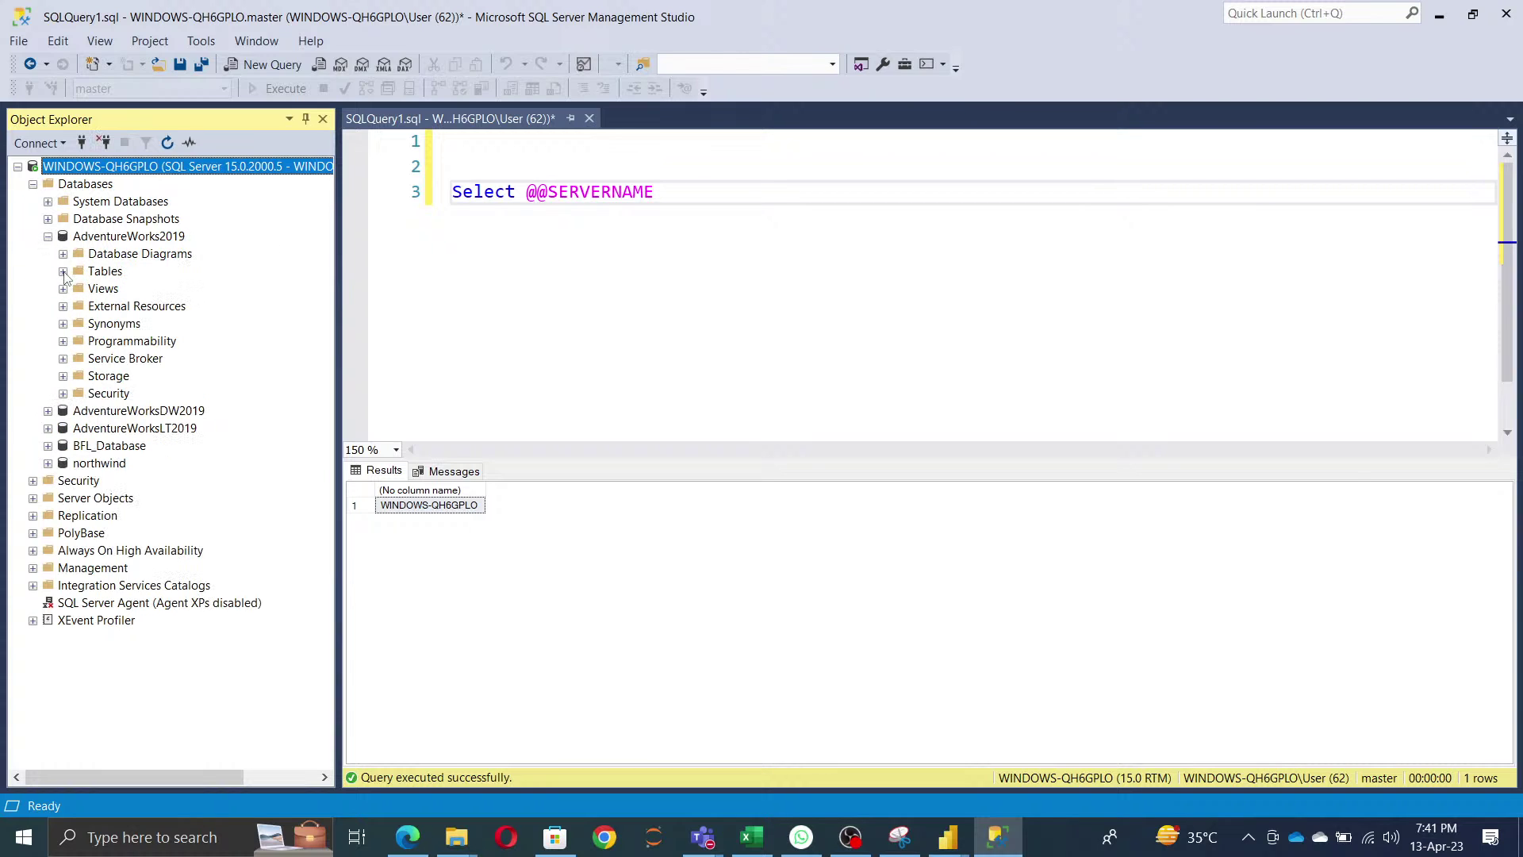
click(62, 272)
scroll(66, 277, up, 2)
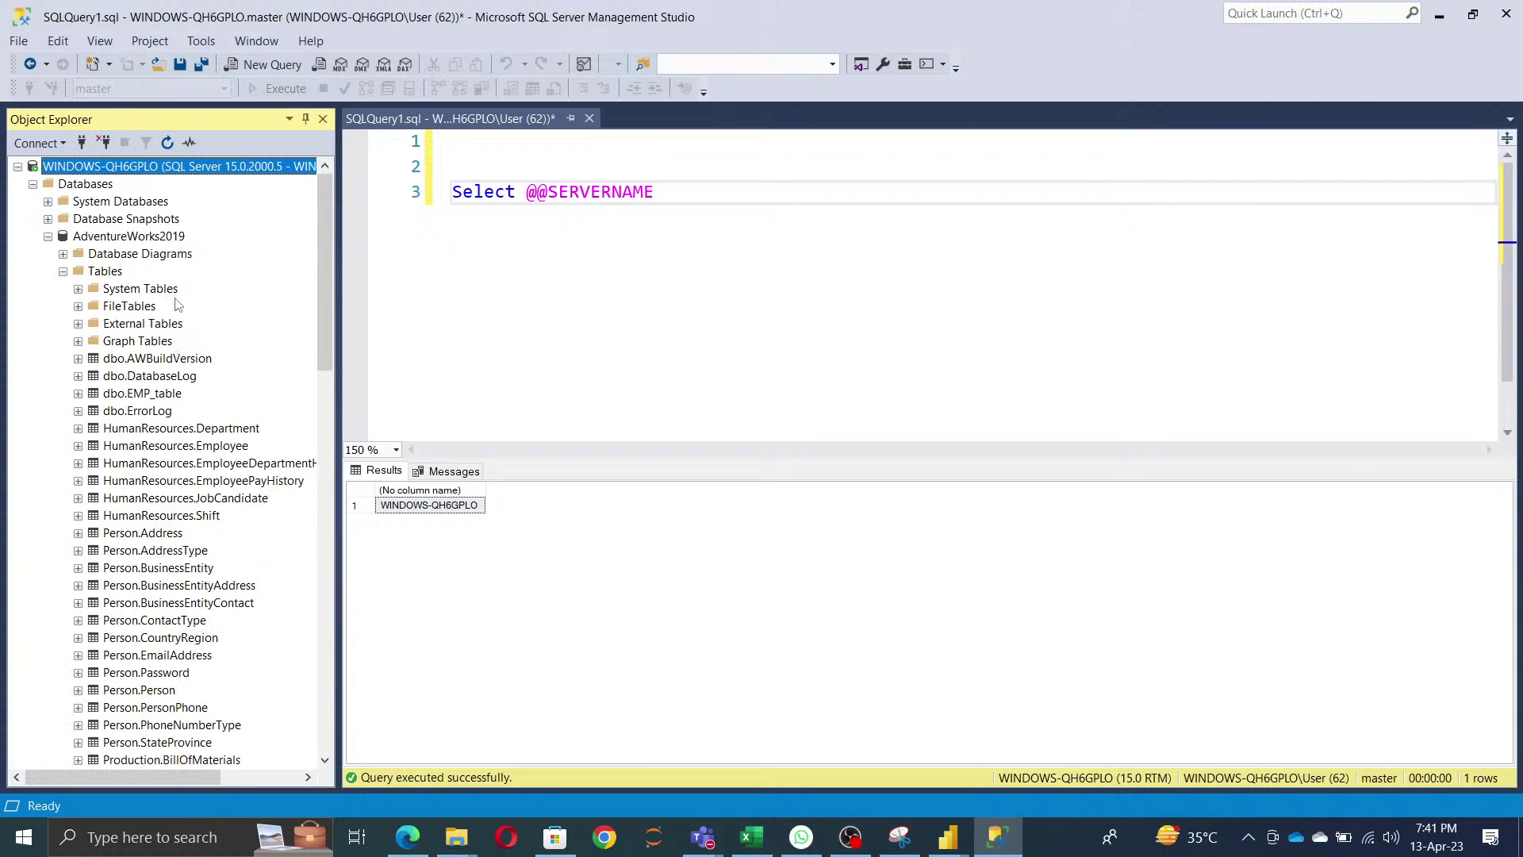
click(137, 240)
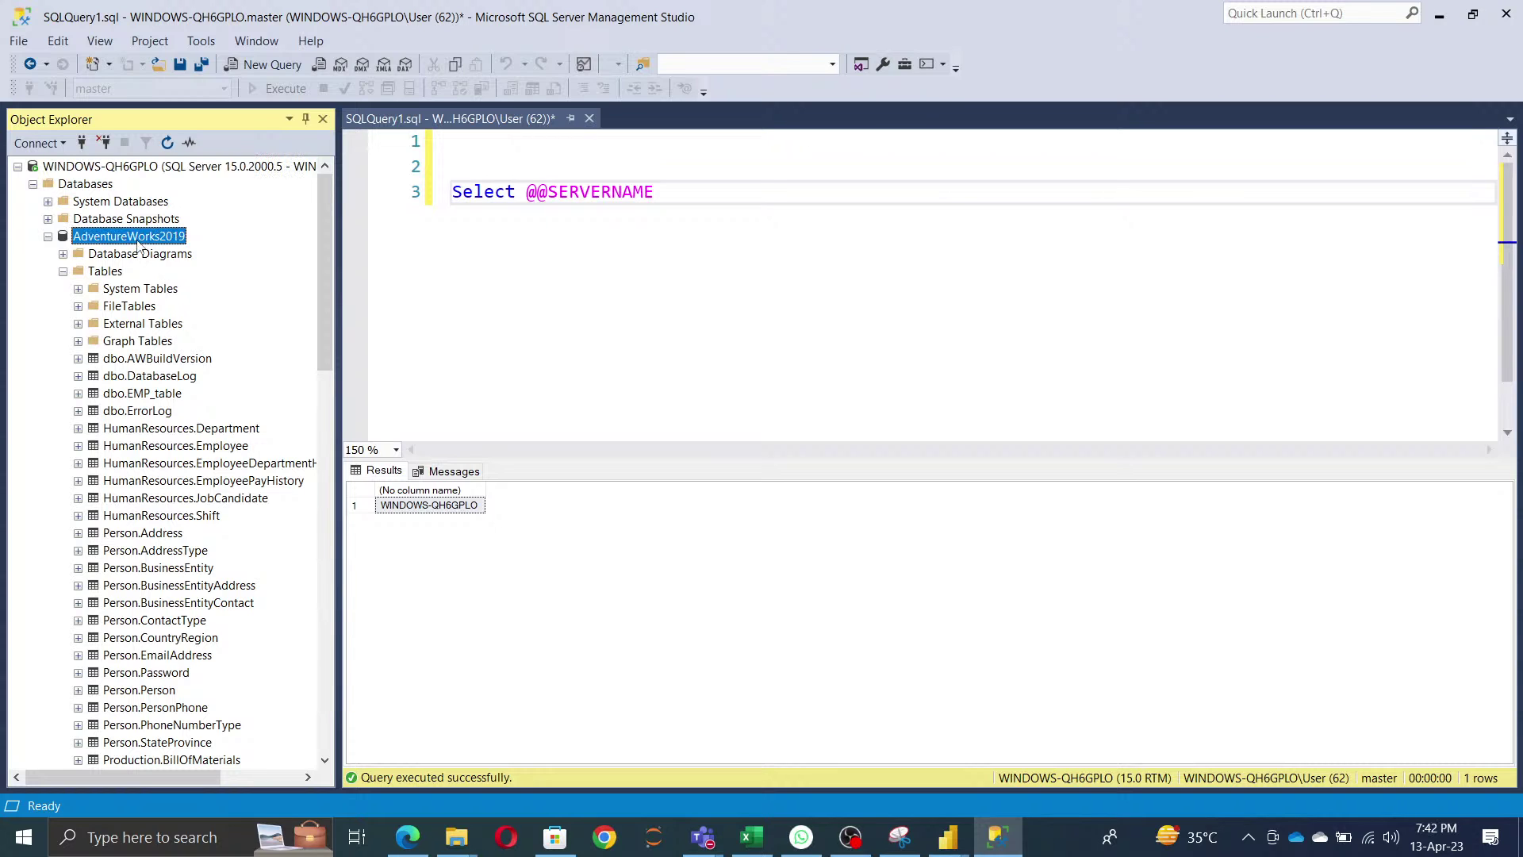
click(137, 243)
key(ctrl+c)
key(alt+Tab)
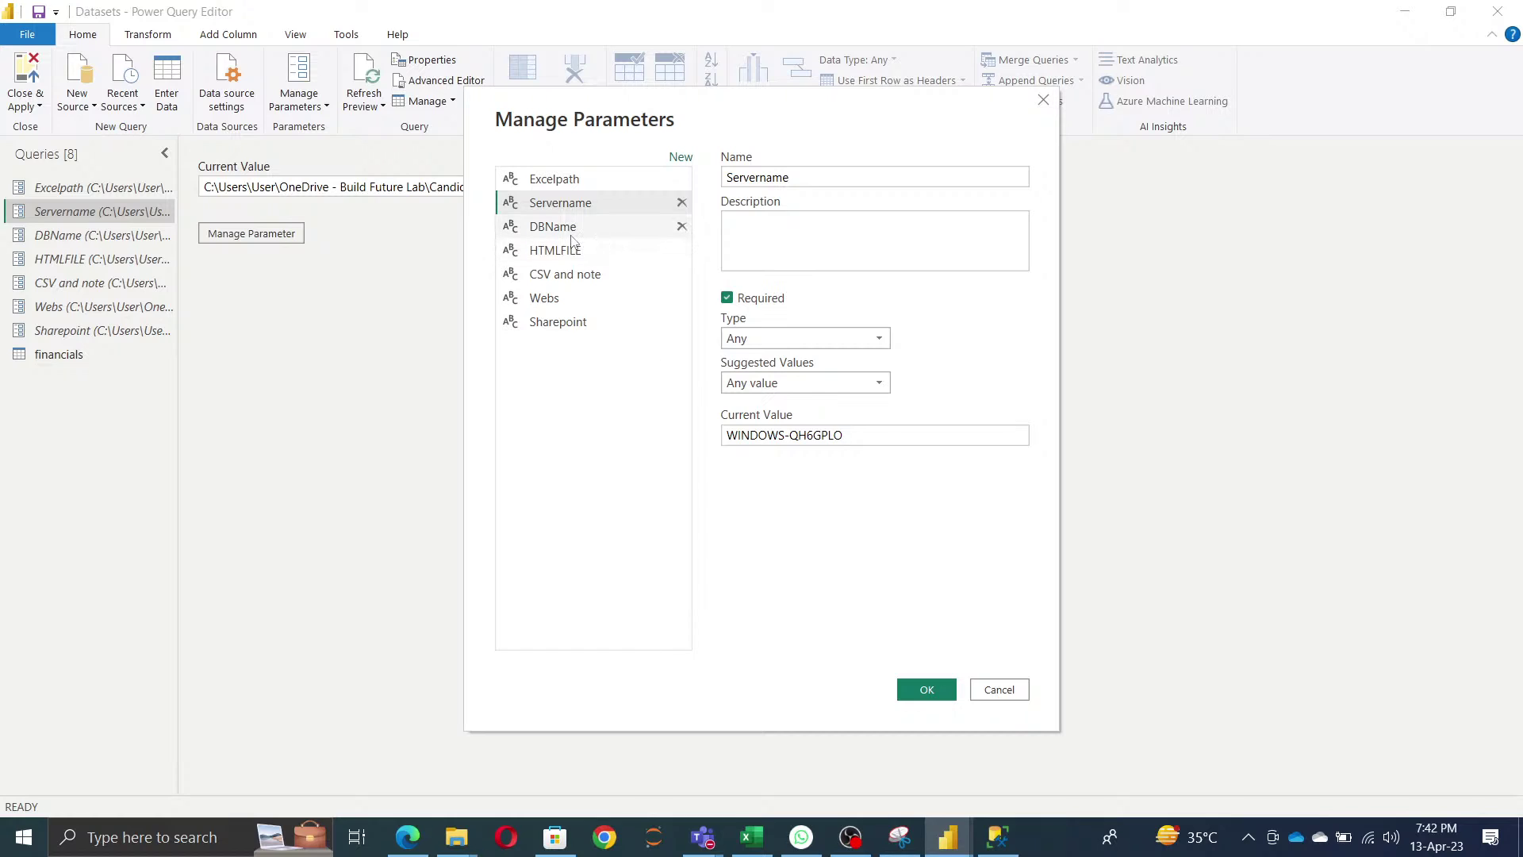
- Set the DBName parameter's current value to AdventureWorks2019
click(603, 228)
key(ctrl+a)
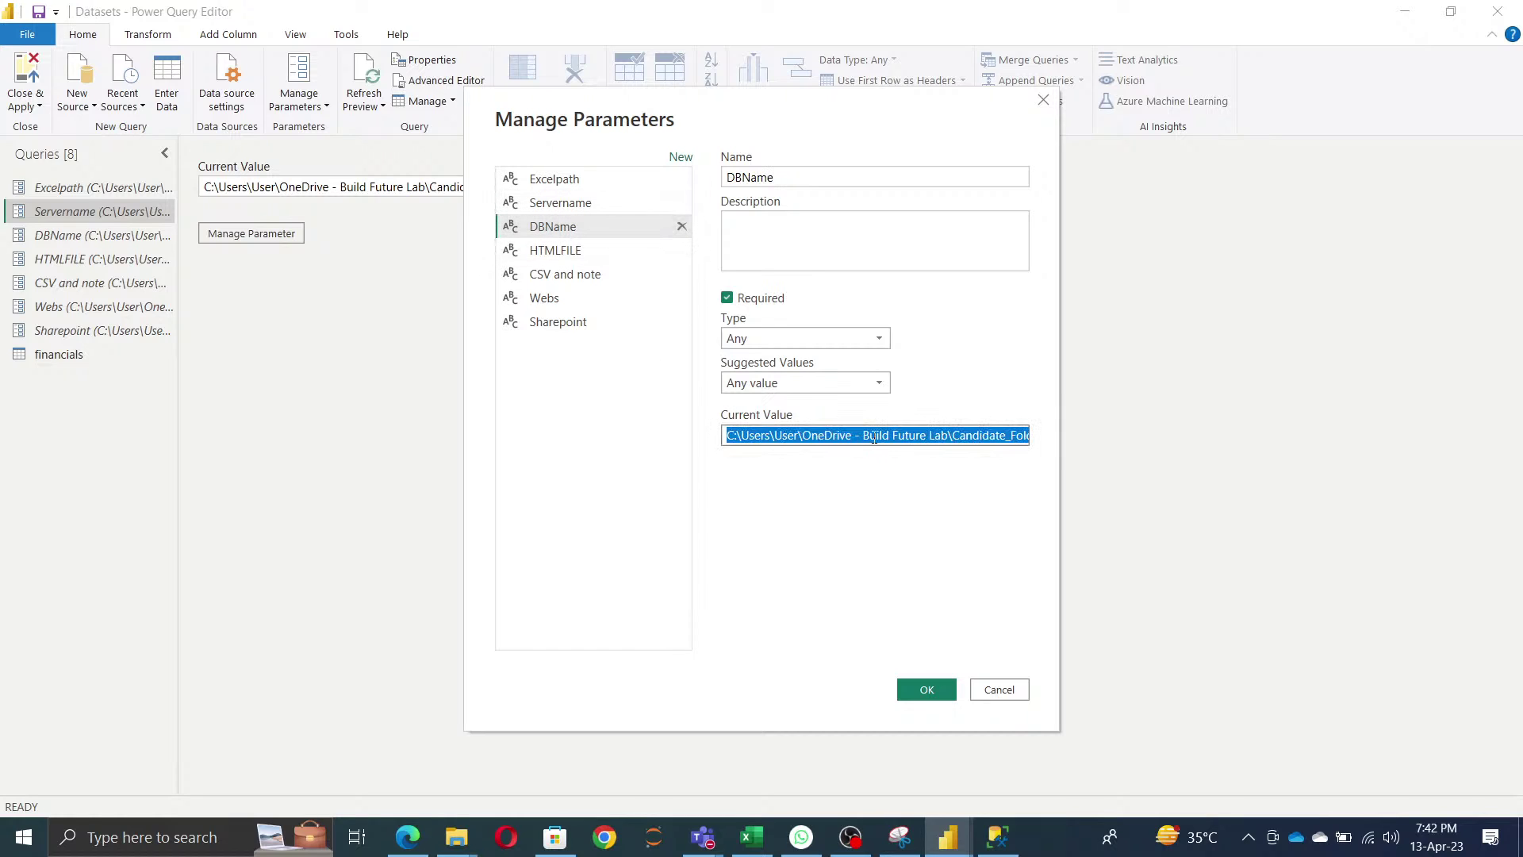
key(ctrl+v)
click(927, 690)
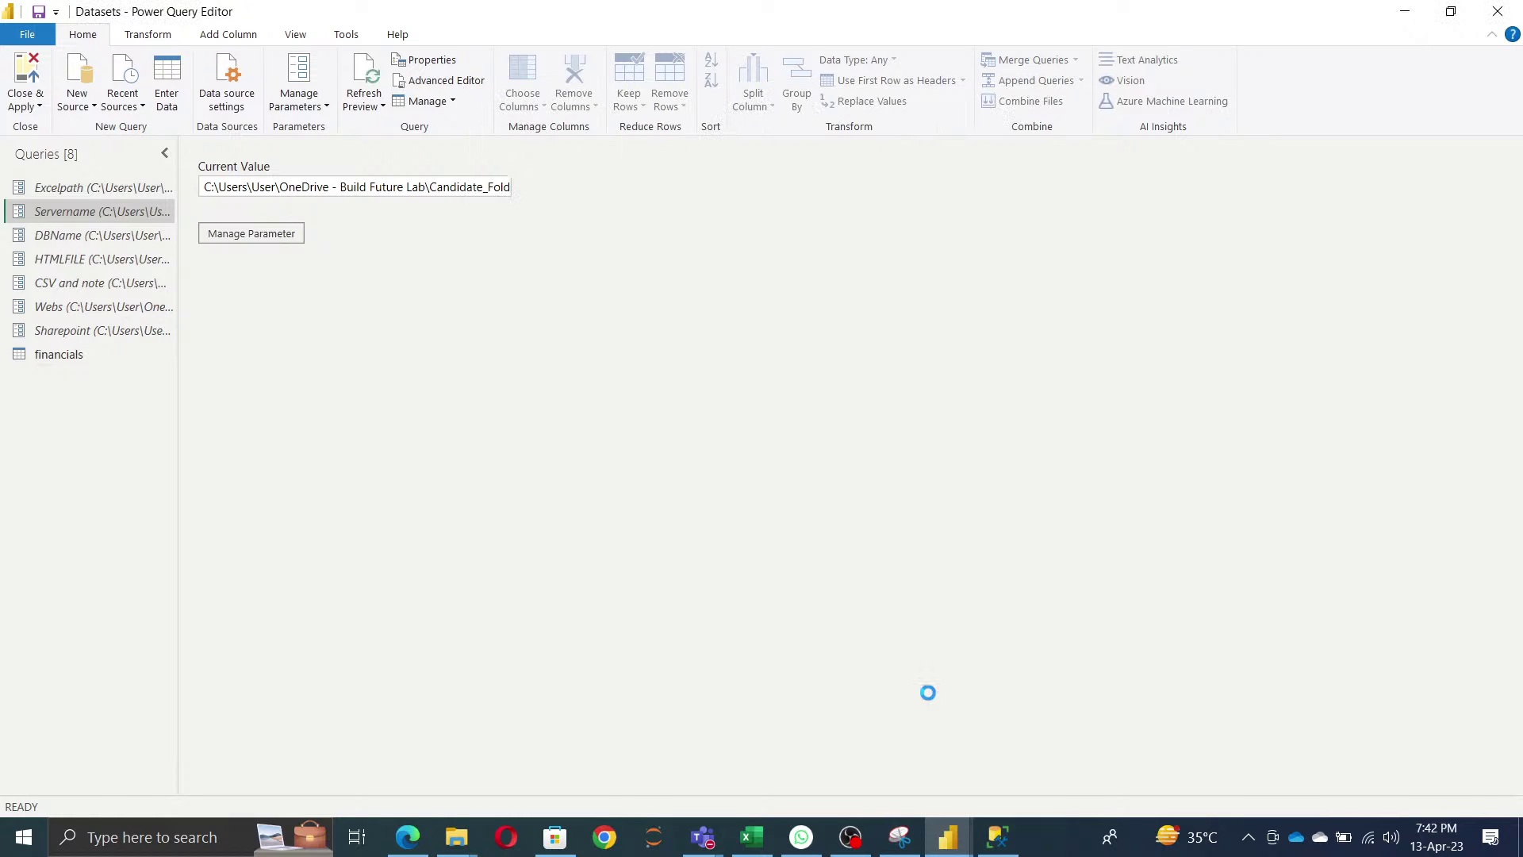
- Connect a SQL Server source using the Servername and DBName parameters as server and database
click(77, 91)
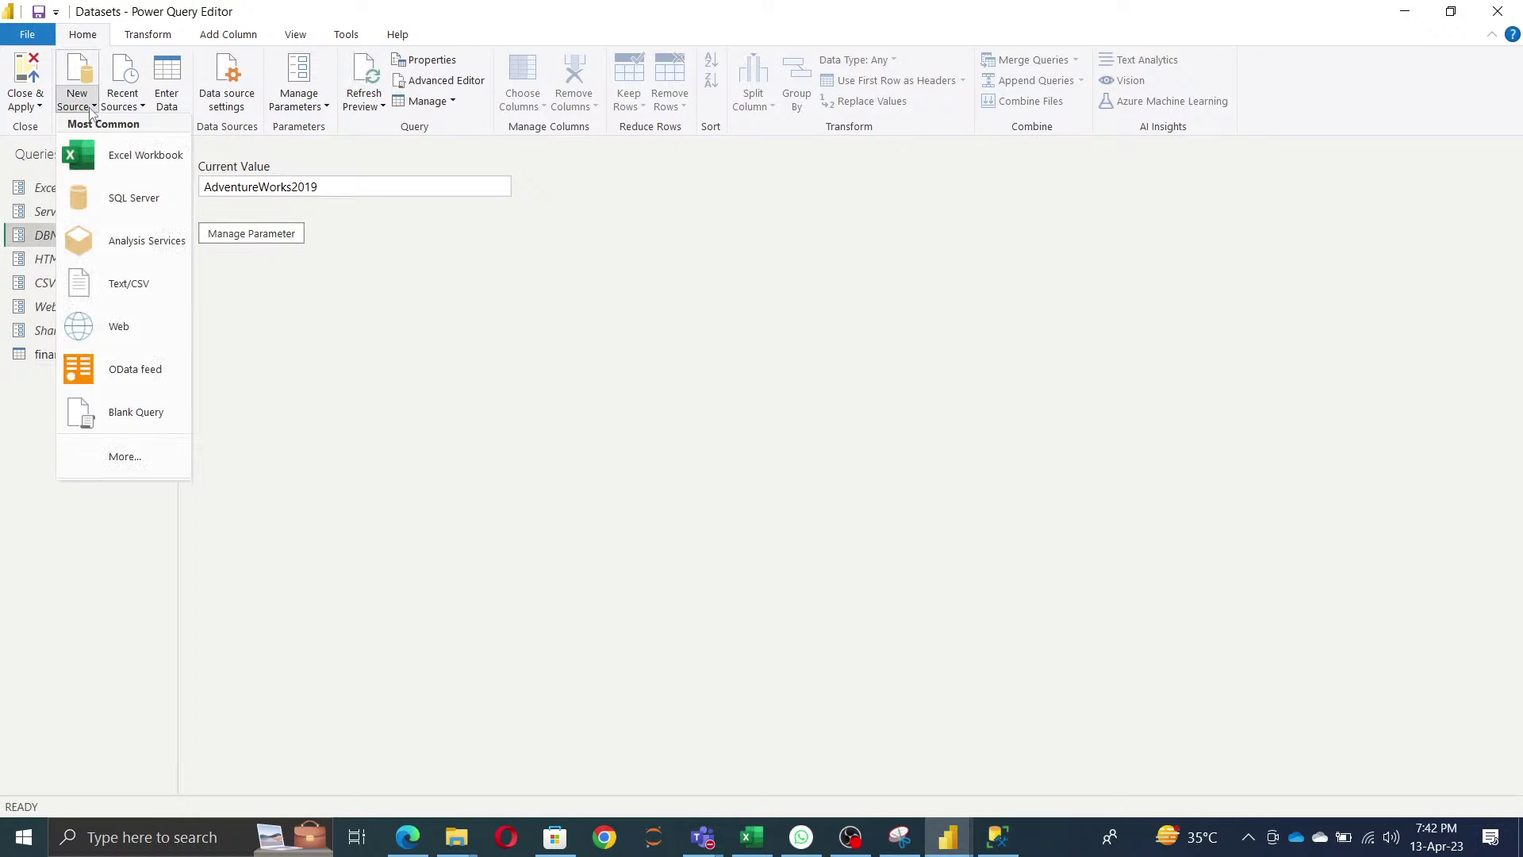
click(139, 212)
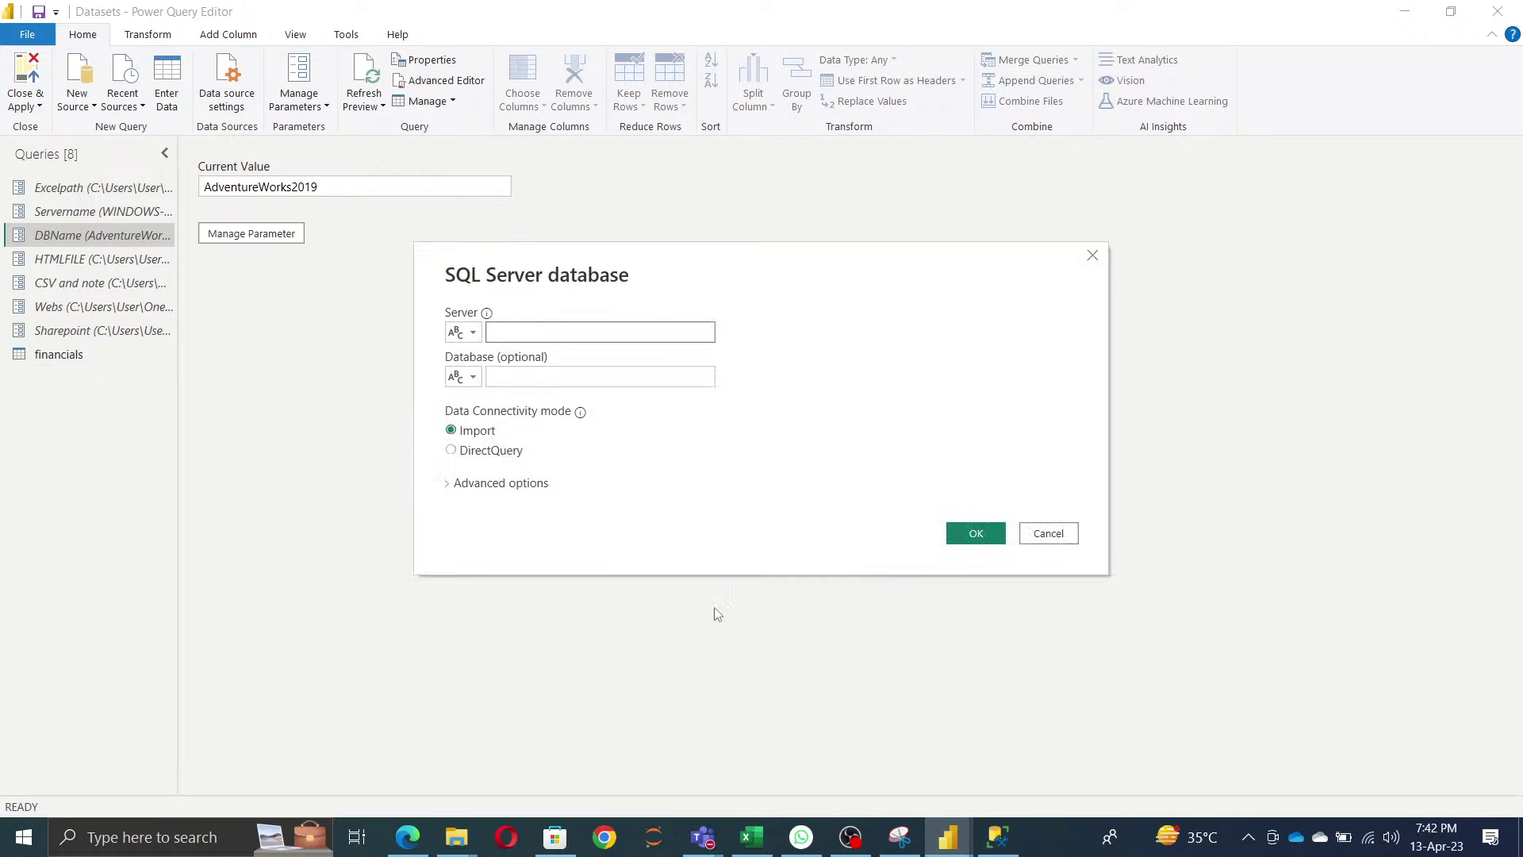
click(474, 333)
click(504, 375)
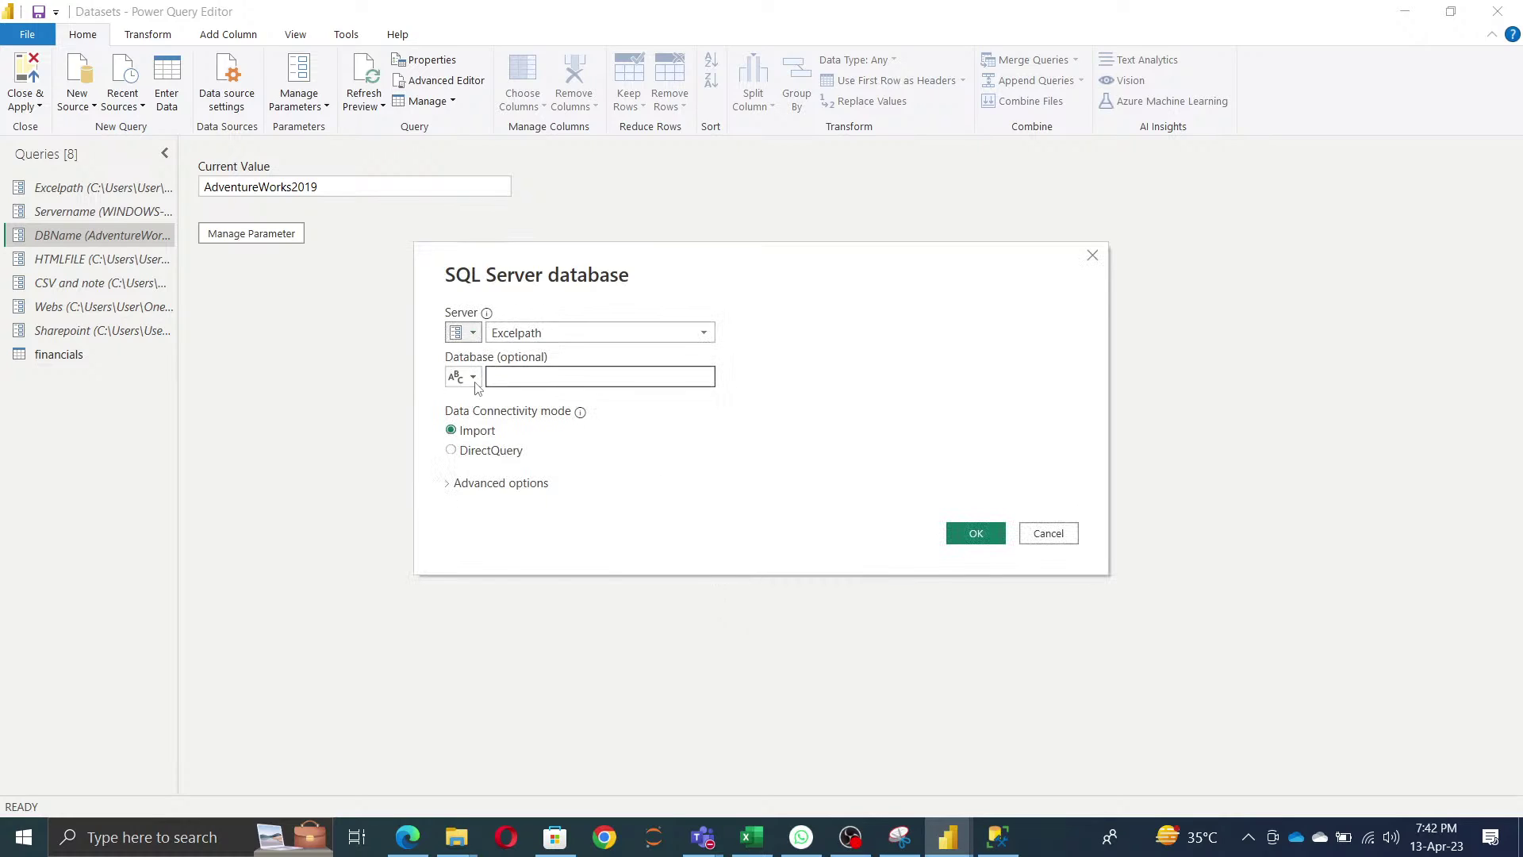
click(471, 378)
click(504, 420)
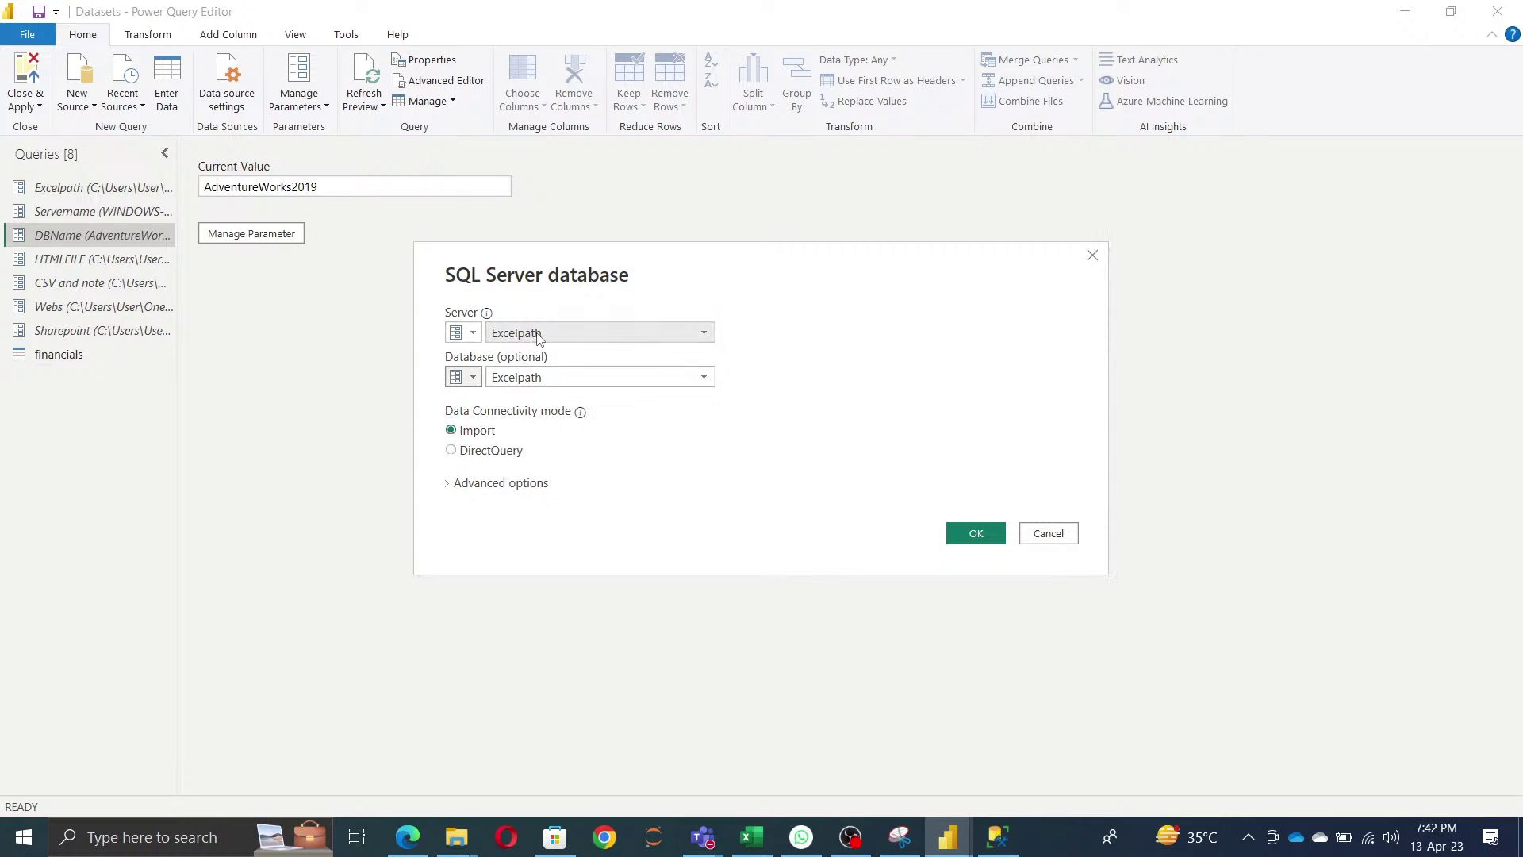
click(539, 337)
click(548, 375)
click(525, 381)
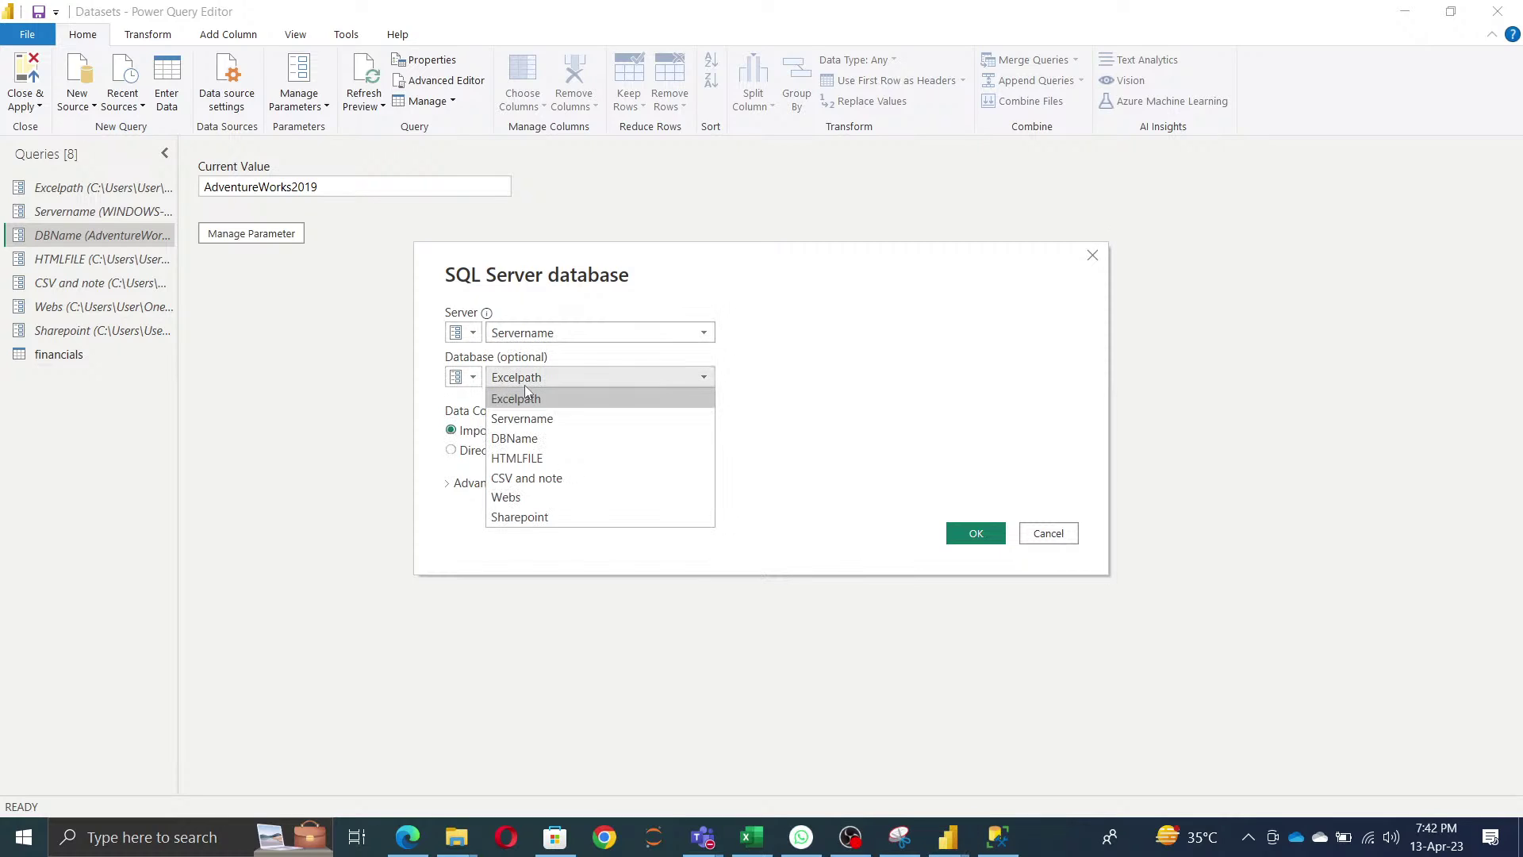
click(530, 439)
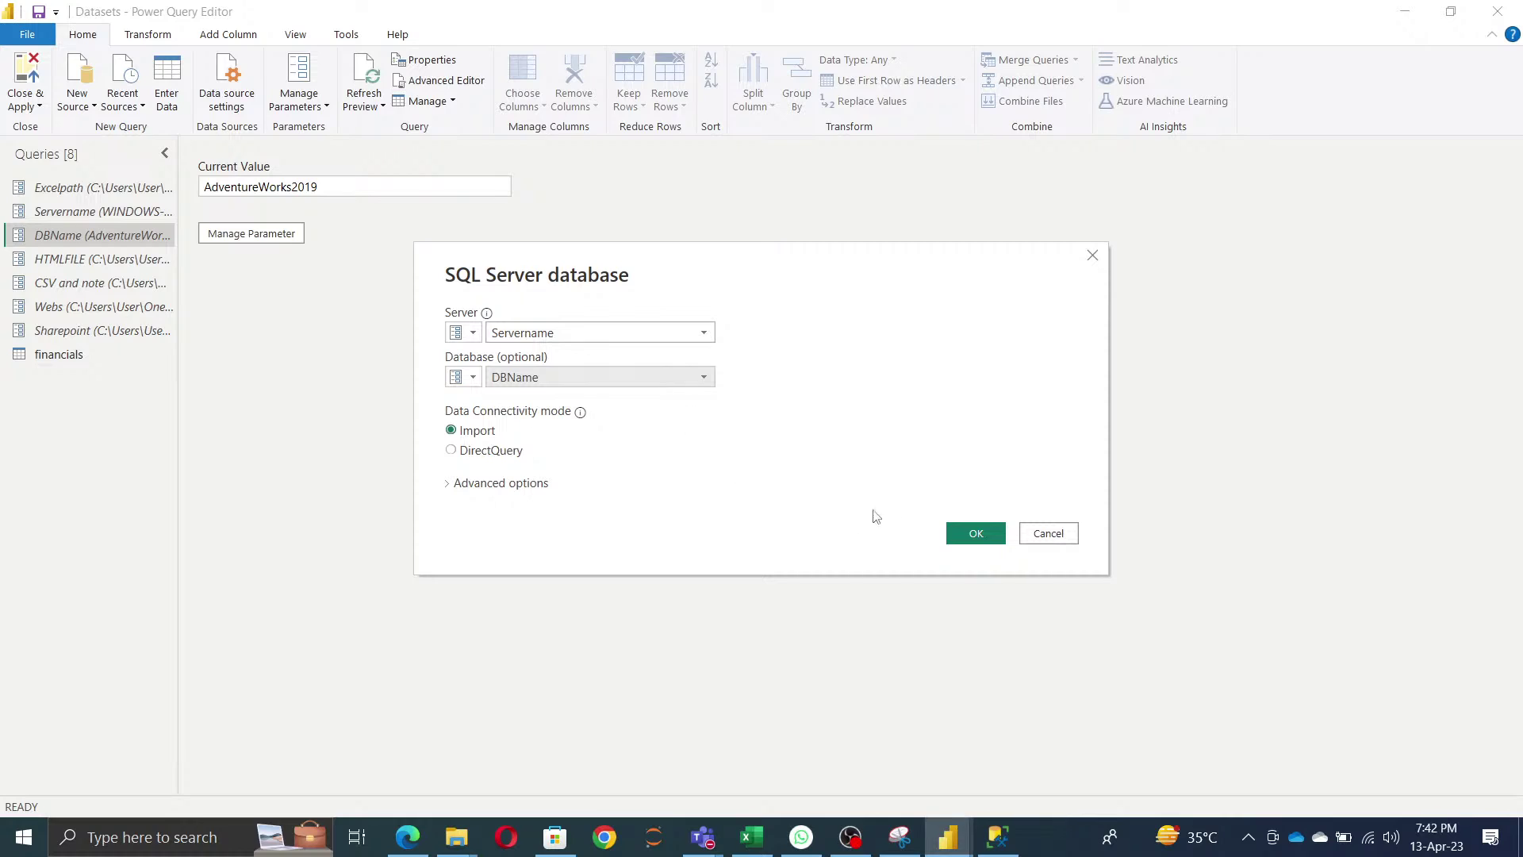
click(979, 536)
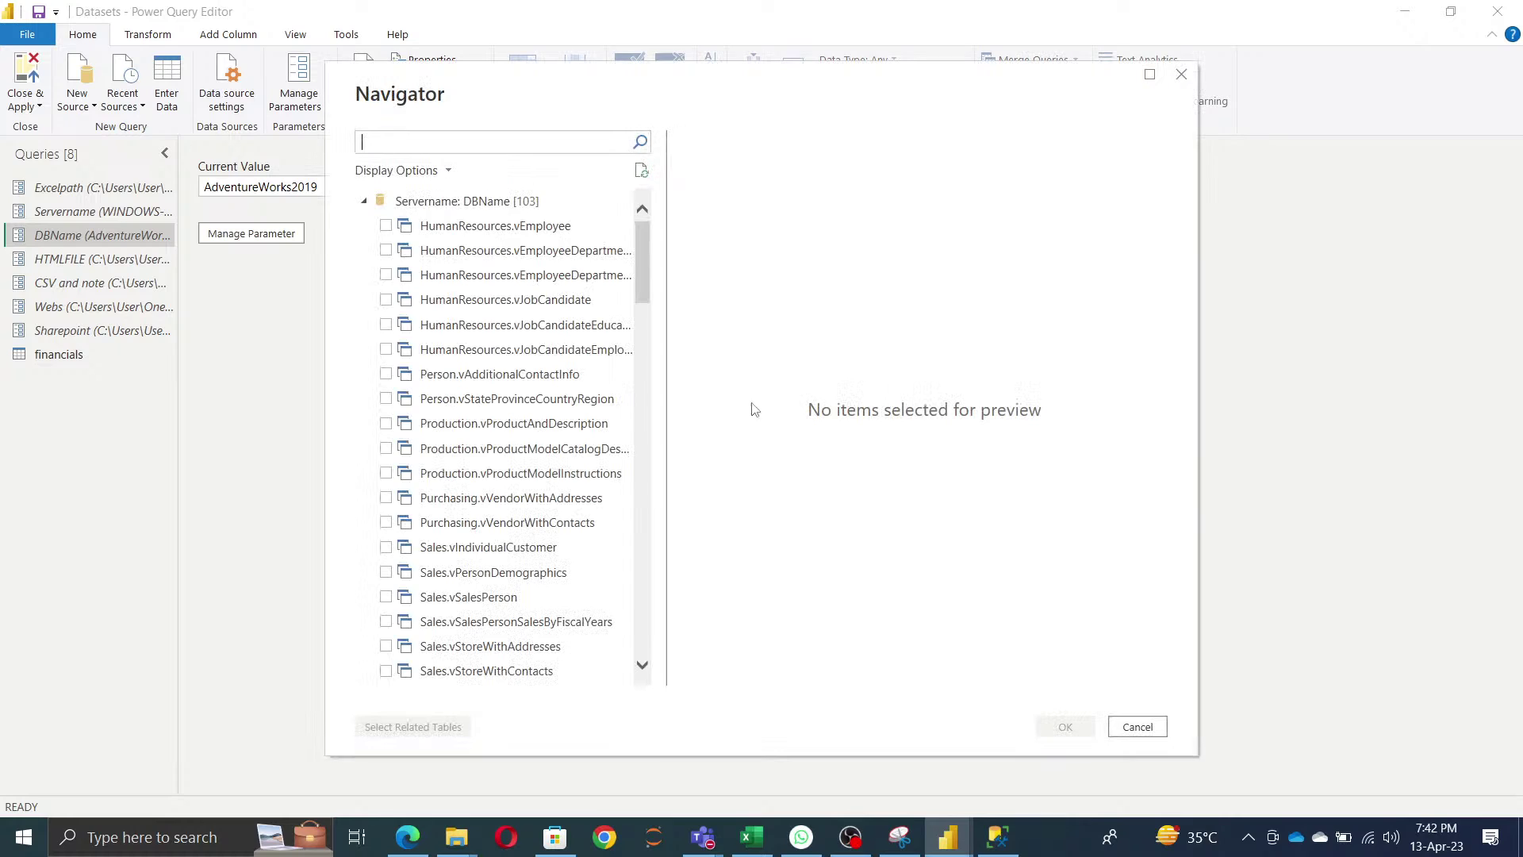
- Check Production.Product in the Navigator and load it as a query
scroll(546, 493, down, 5)
scroll(546, 493, down, 6)
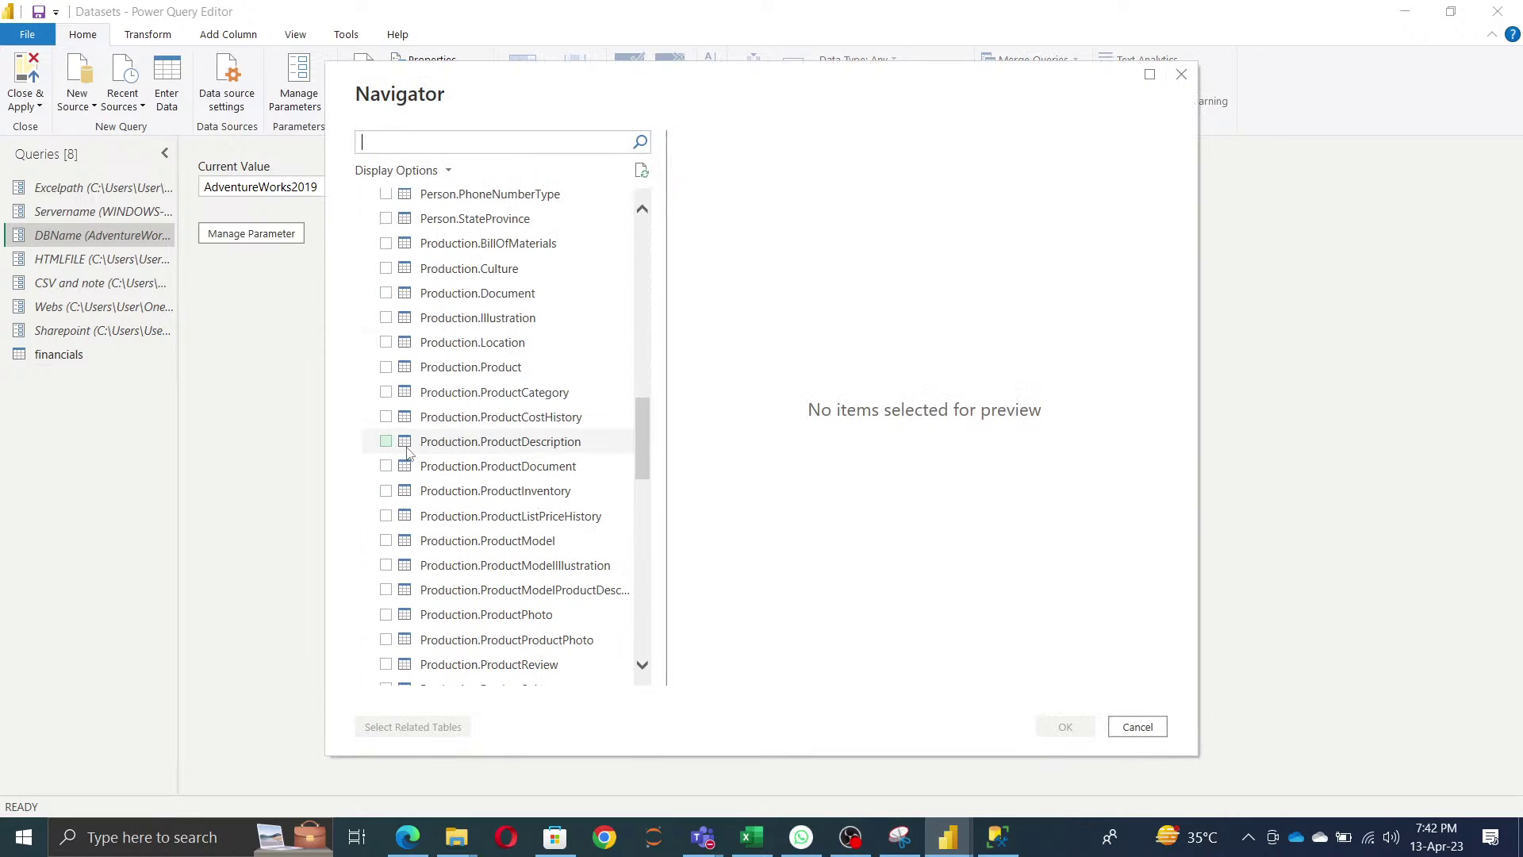
click(385, 367)
click(419, 727)
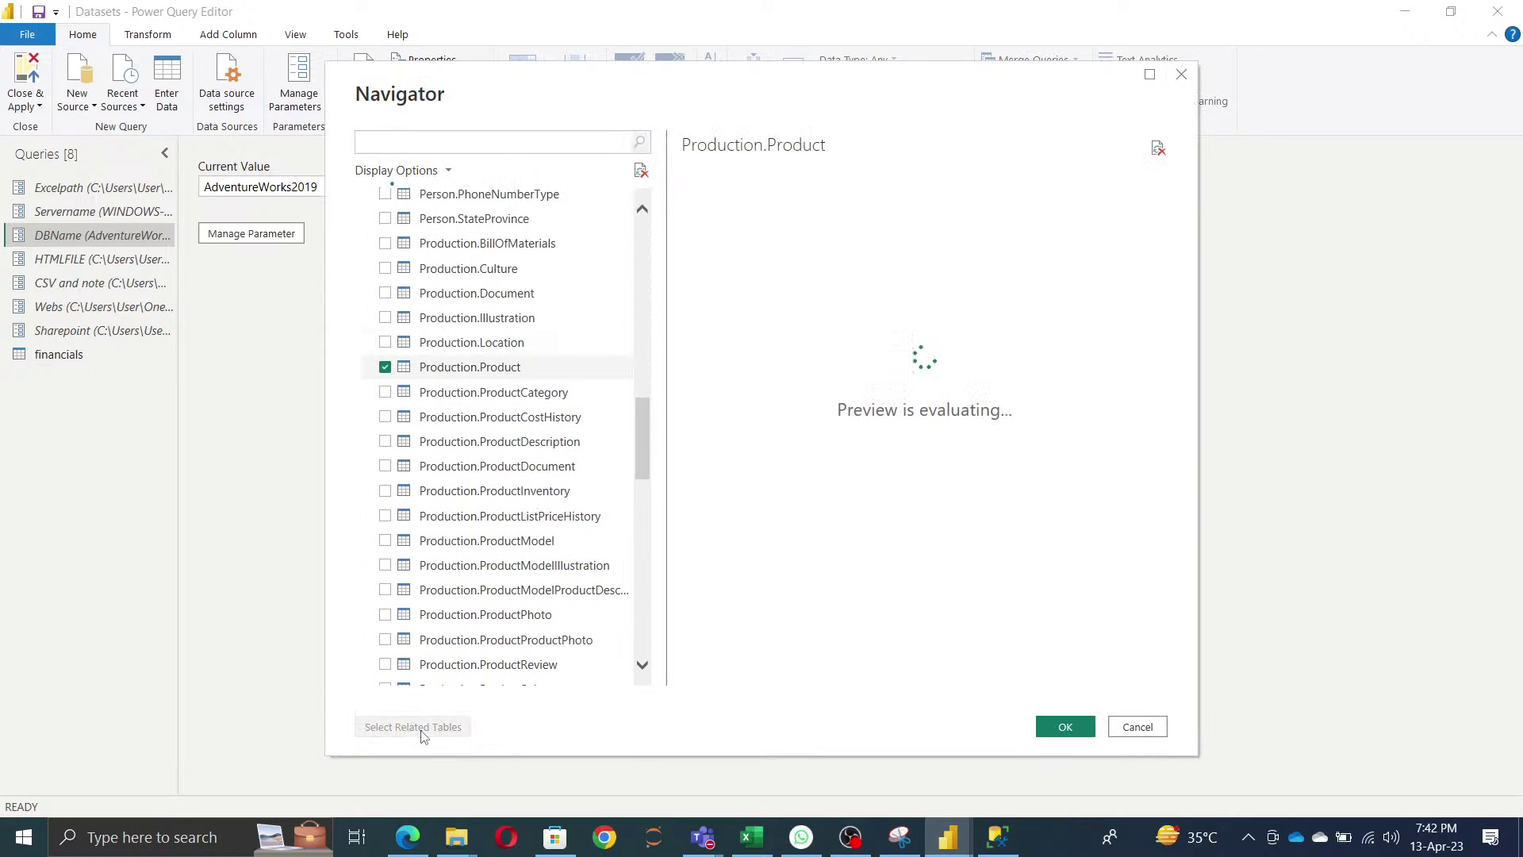
click(1065, 728)
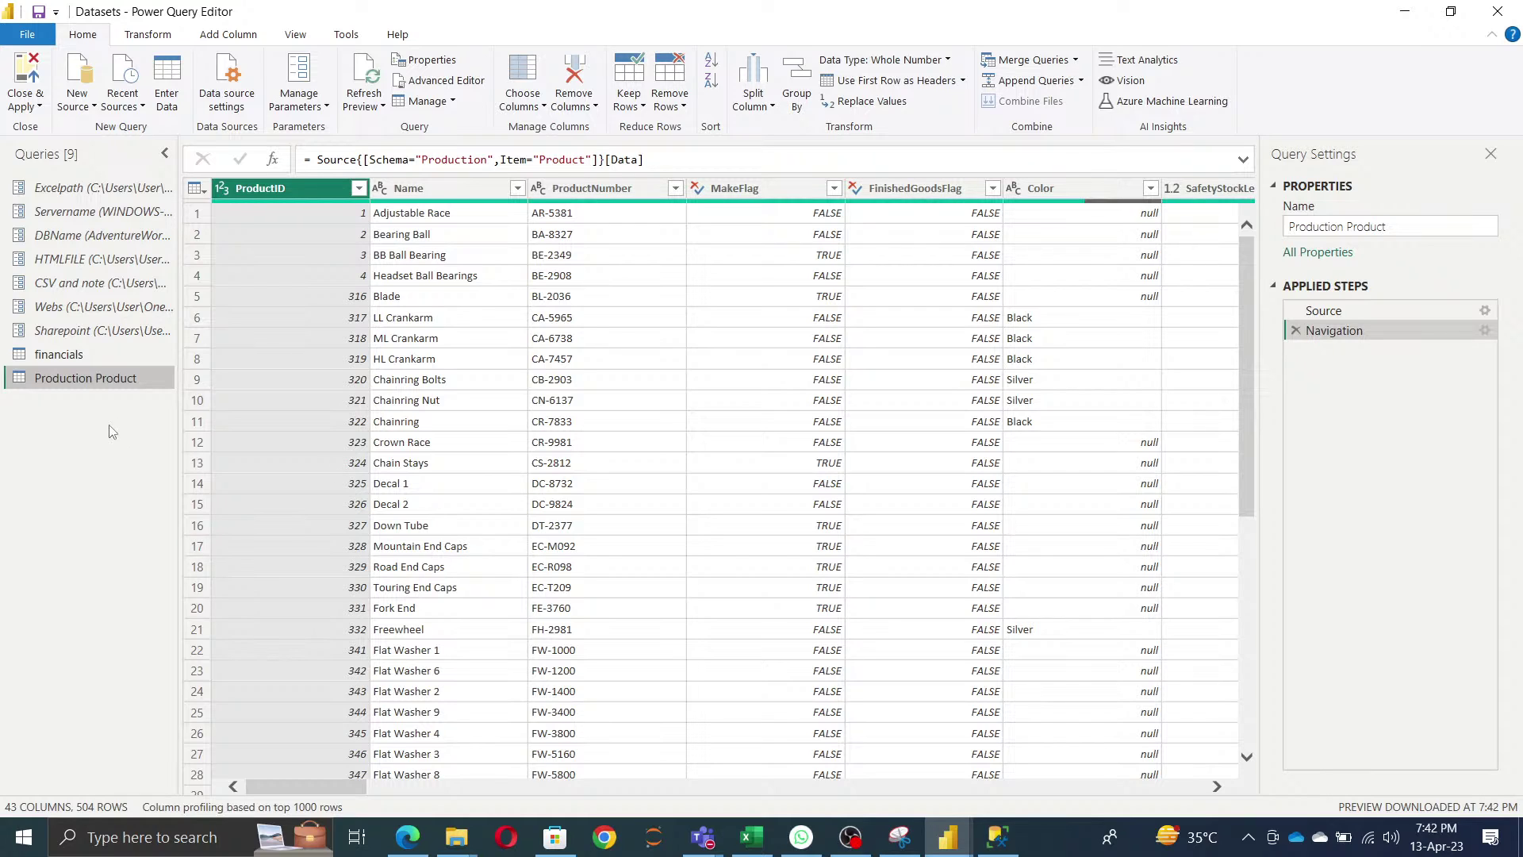
click(997, 836)
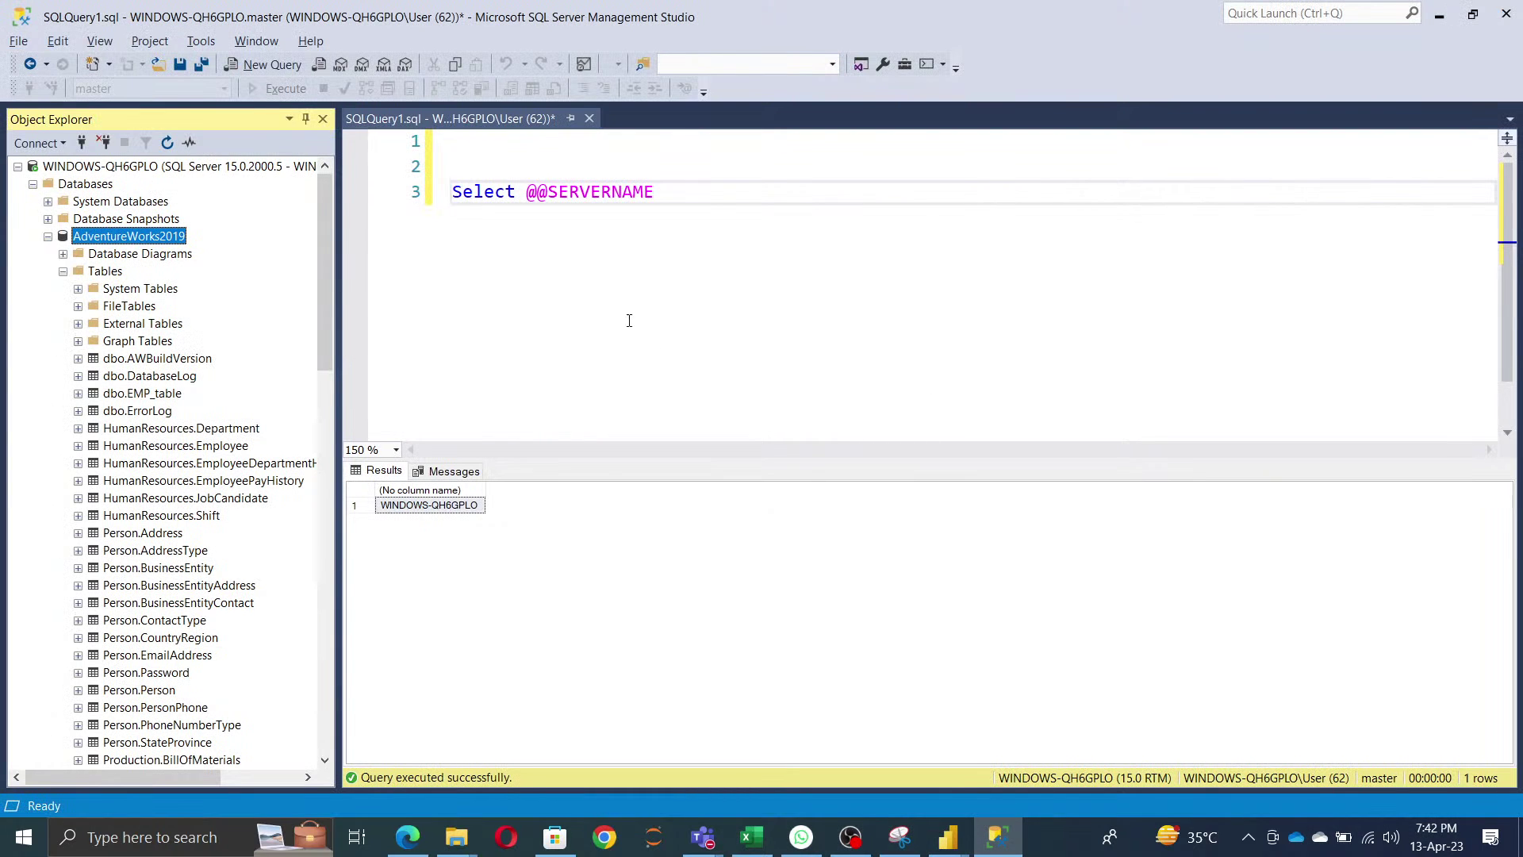
- Replace the old query with Select * from dbo.EMP_table and run it
drag(702, 207, 449, 168)
key(BackSpace)
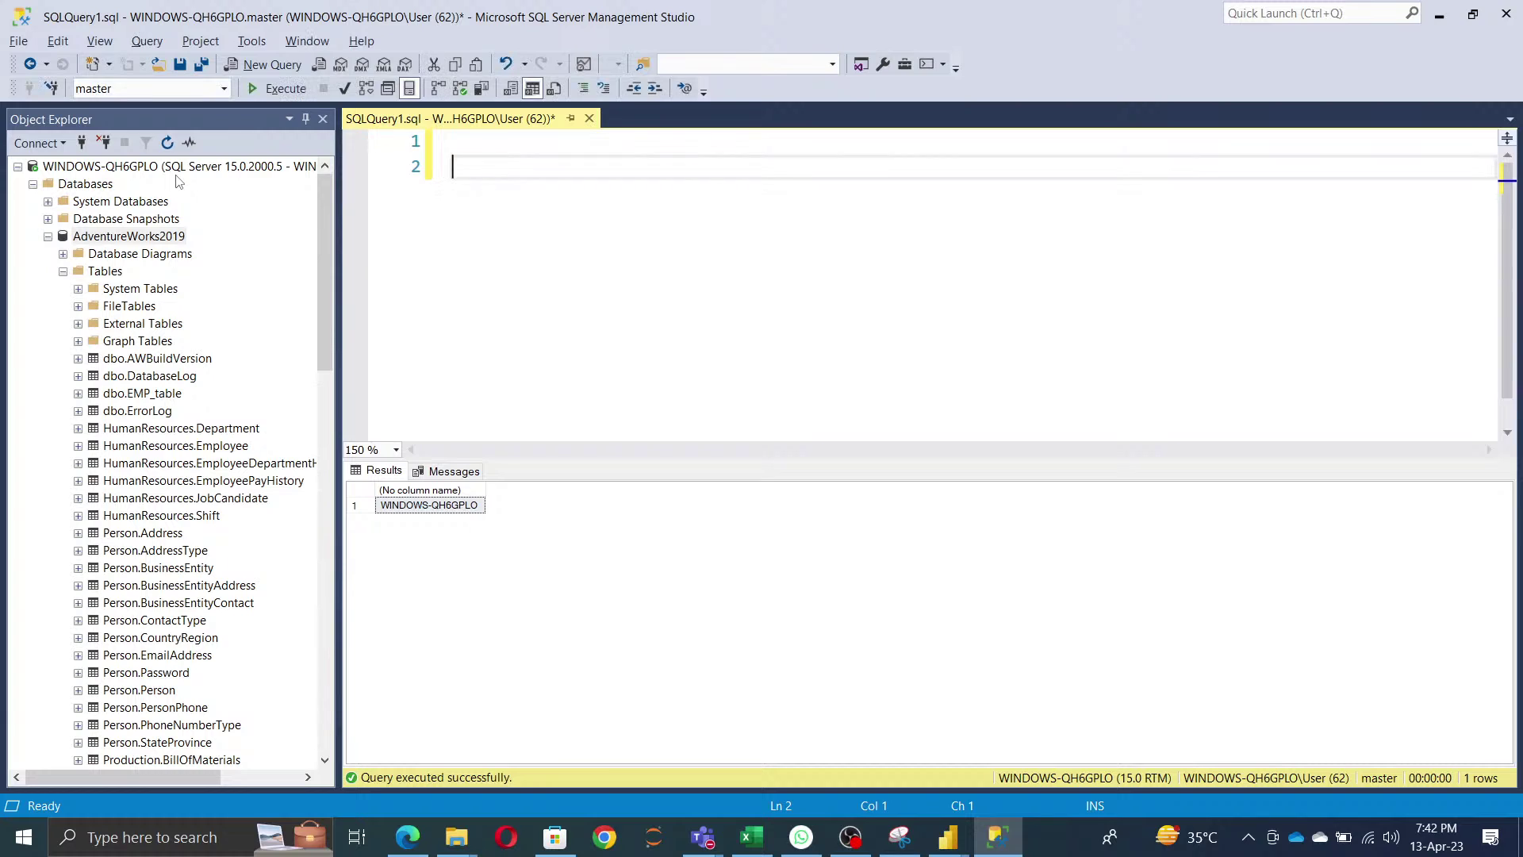
text(Select * from)
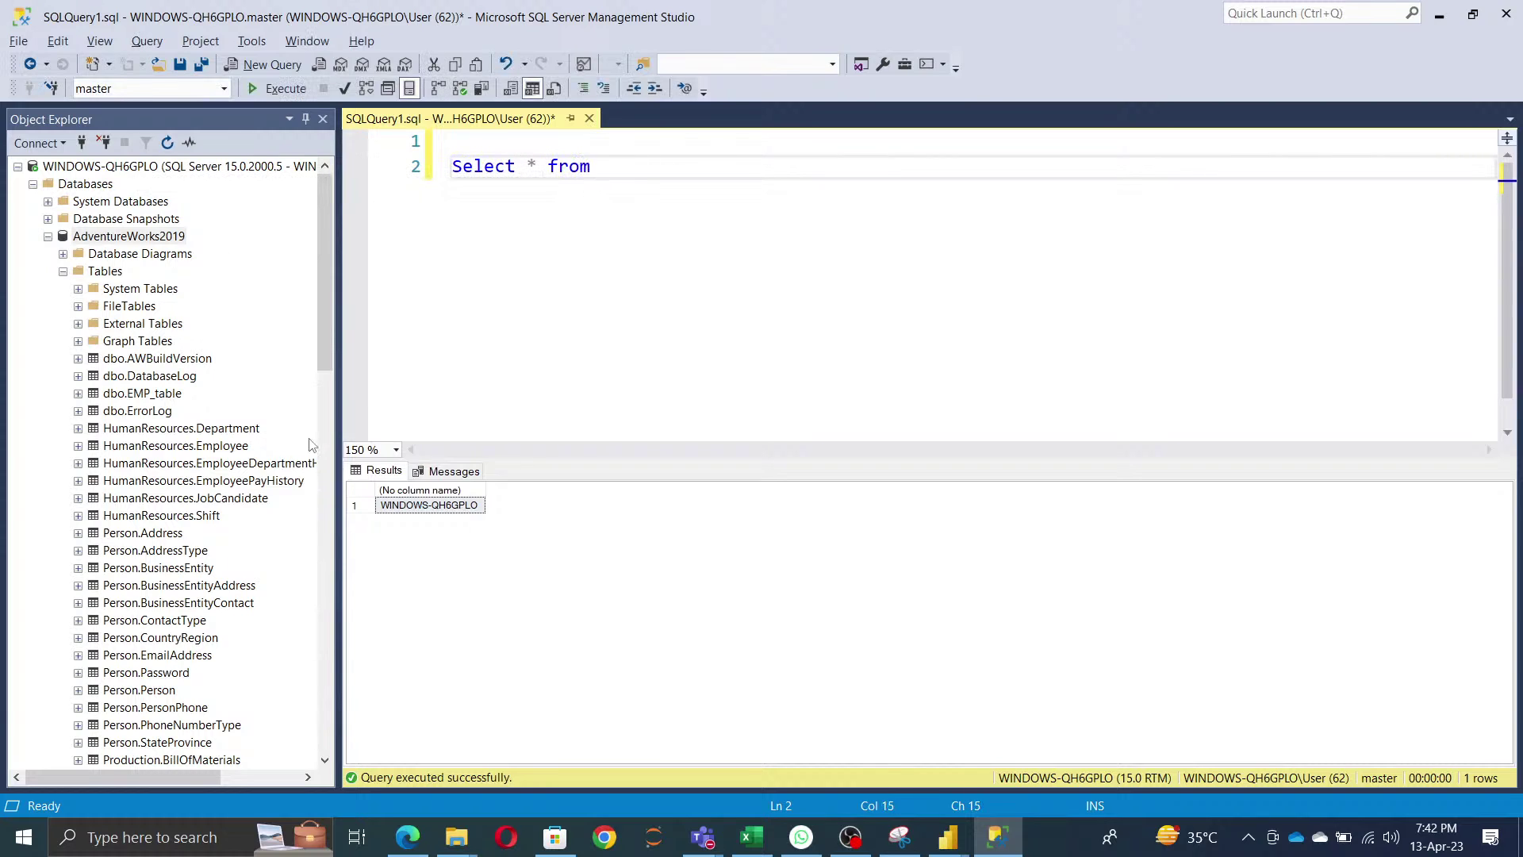
click(153, 396)
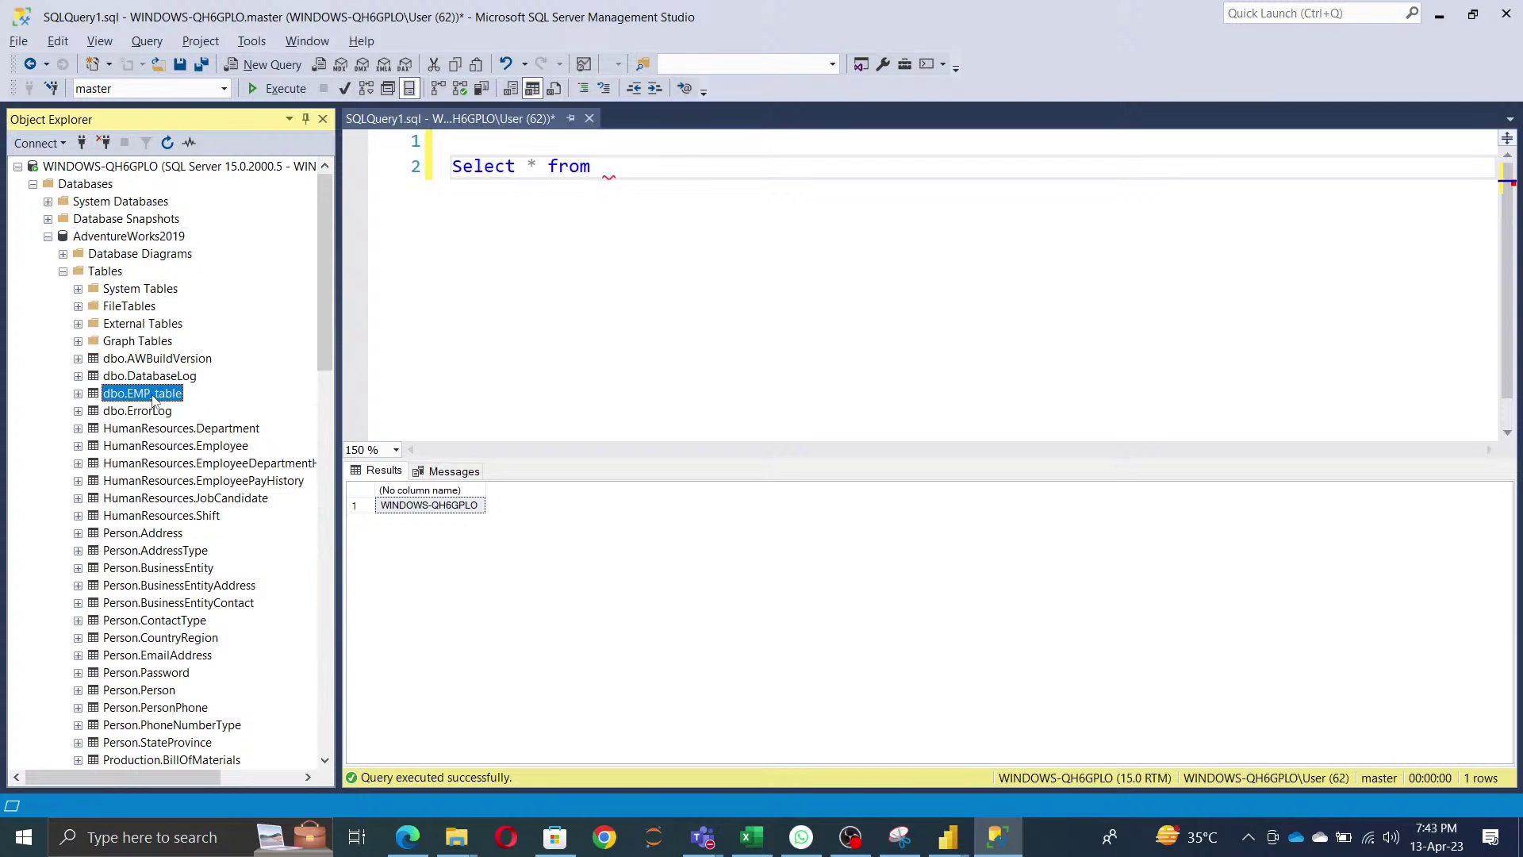
drag(153, 397, 833, 166)
click(833, 163)
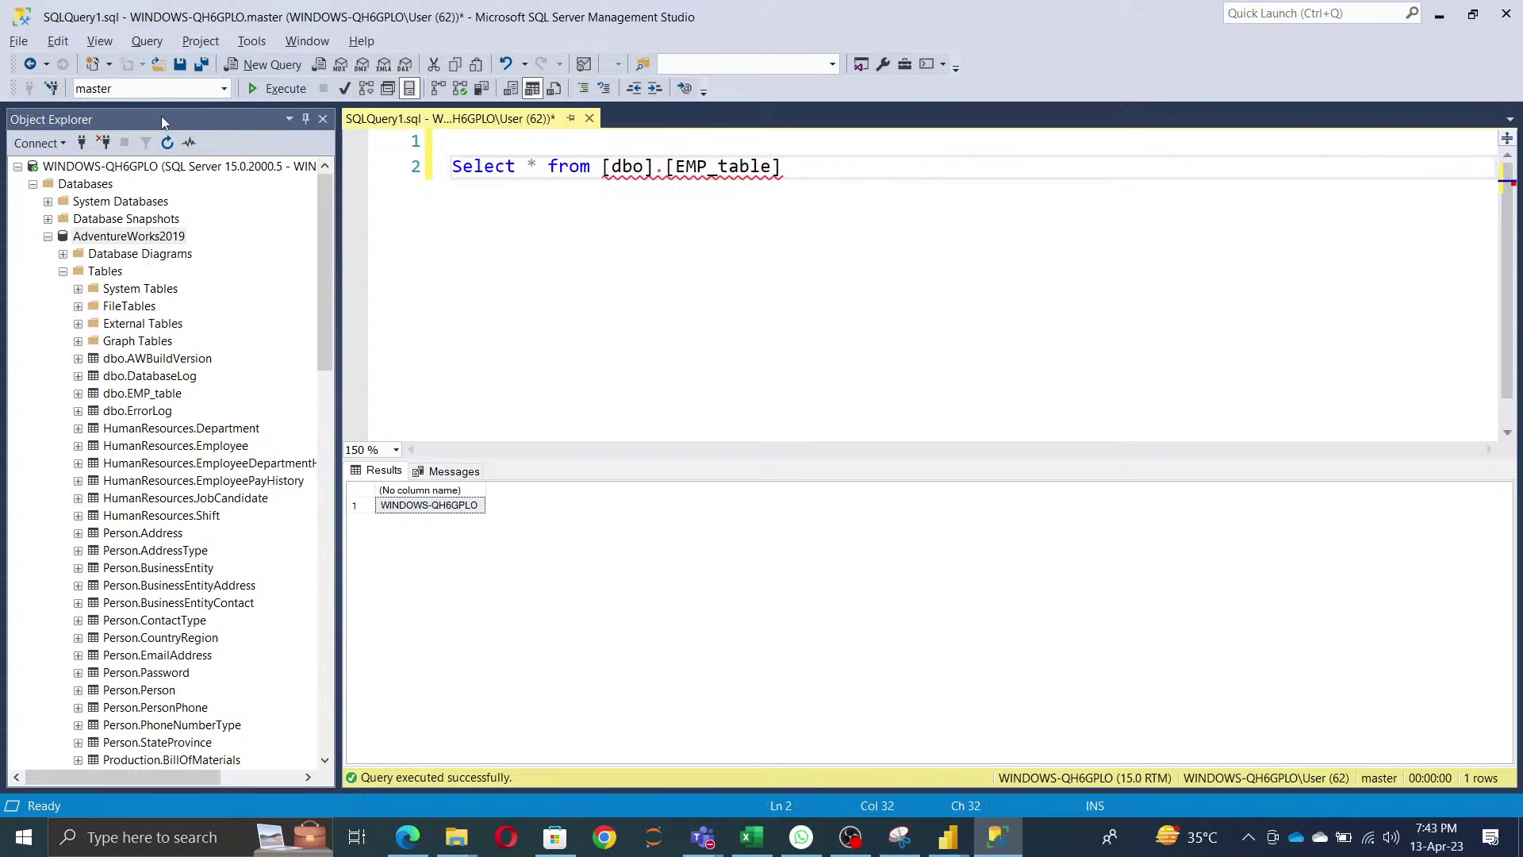
click(277, 89)
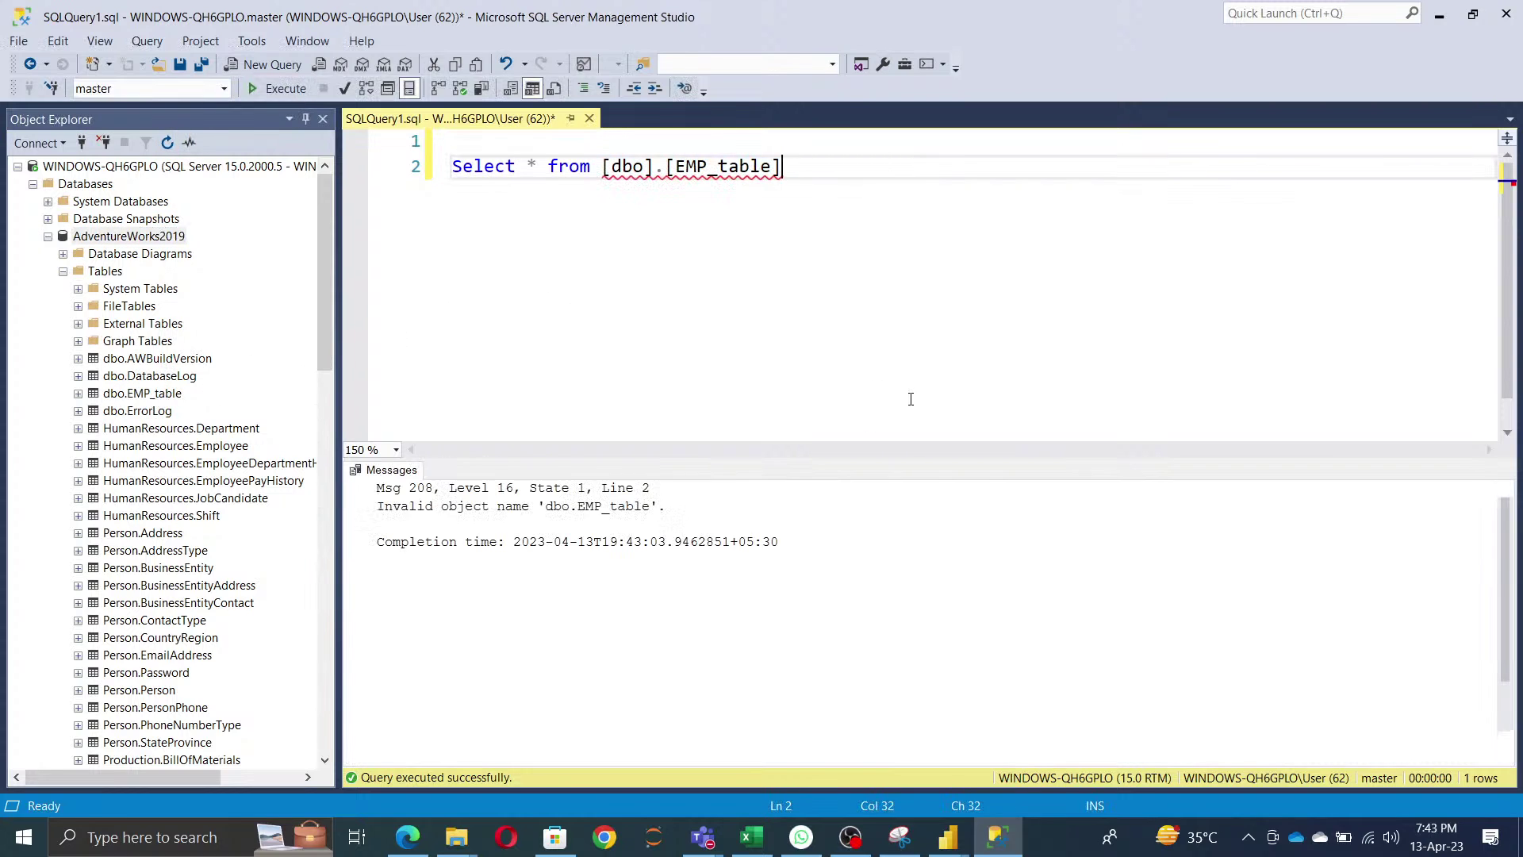
- Add 'use AdventureWorks2019' as line 1, rerun for 30 rows, and select the statement
click(491, 143)
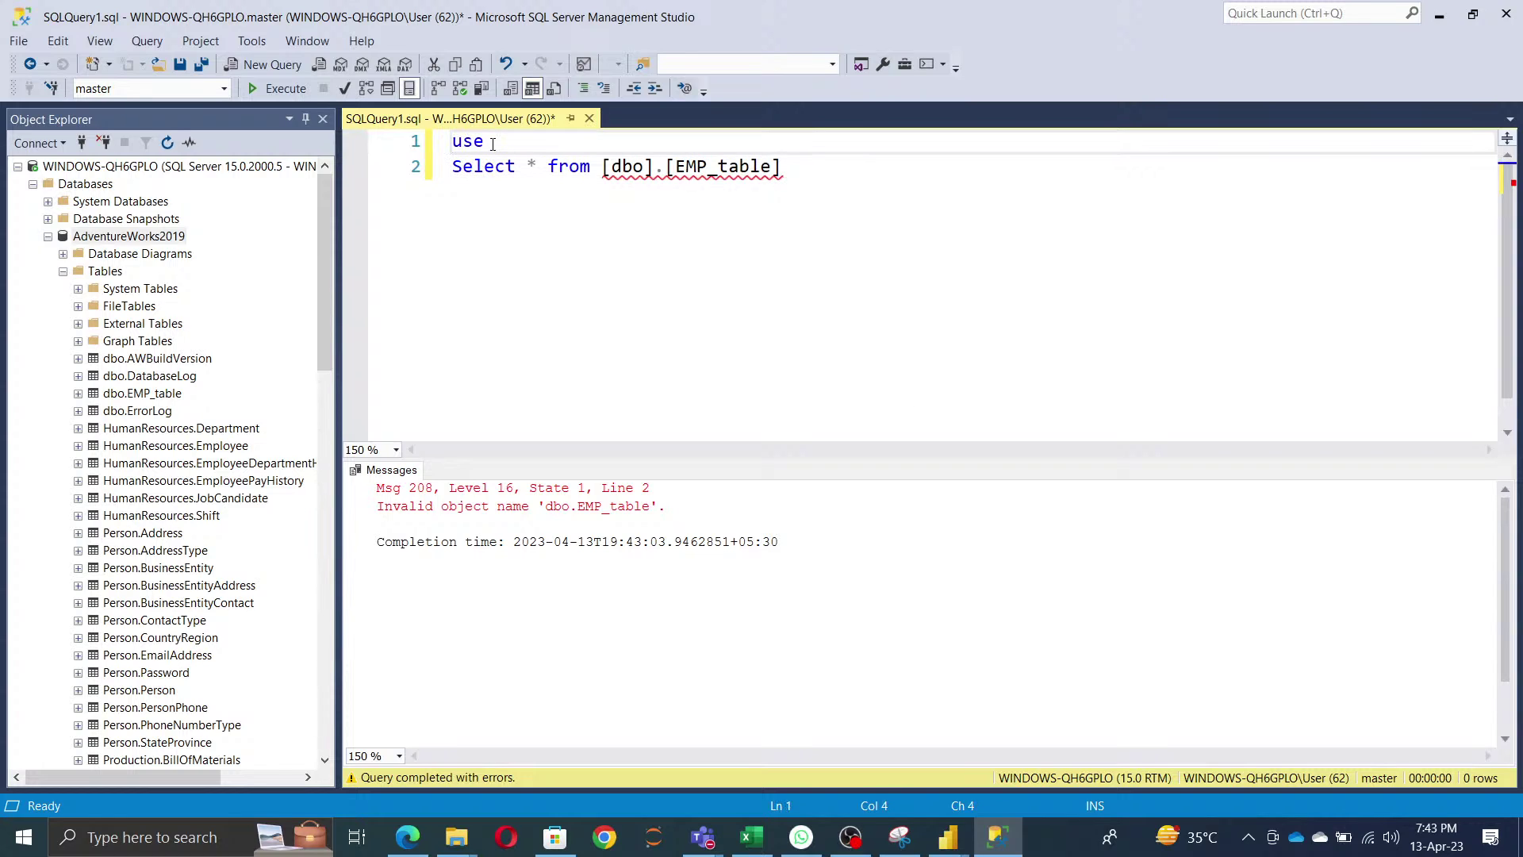
text(use)
drag(130, 237, 531, 143)
click(803, 139)
click(277, 89)
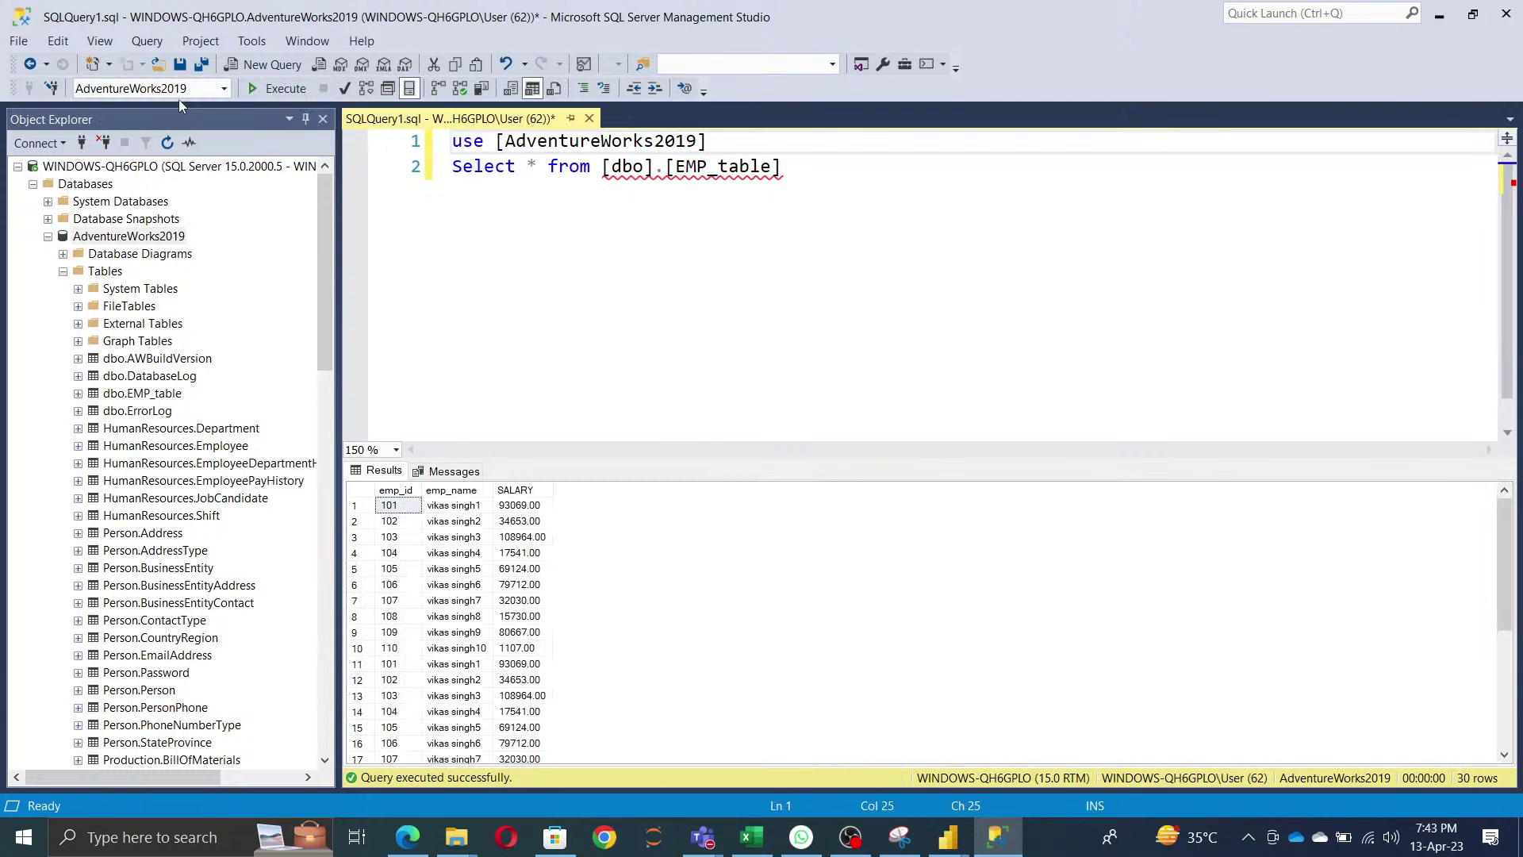
drag(883, 176, 360, 181)
key(ctrl+c)
- Start a SQL Server source with Servername and DBName parameters as server and database
key(alt+Tab)
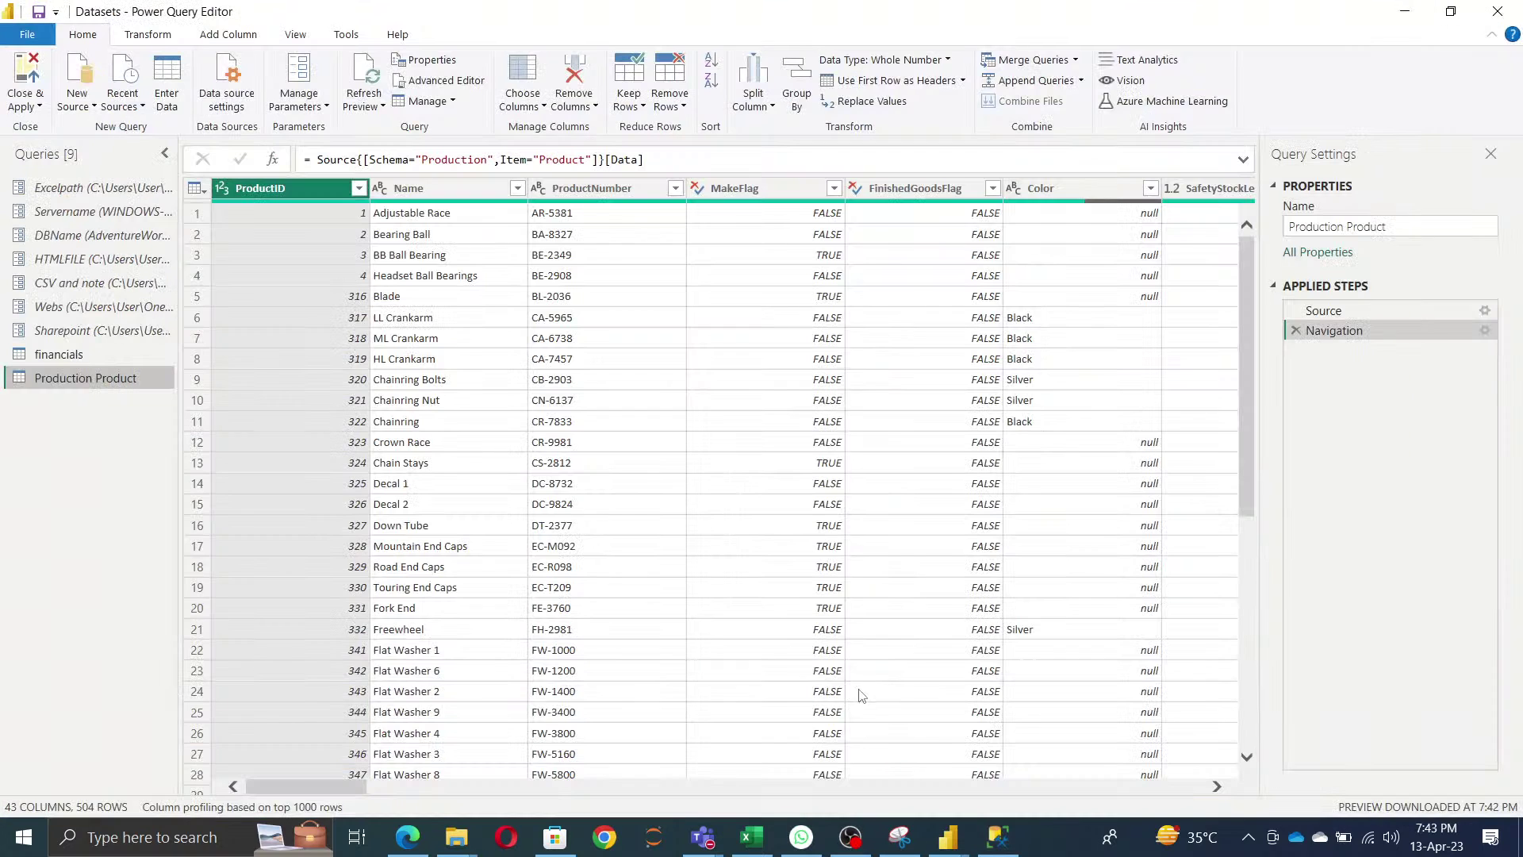
click(76, 87)
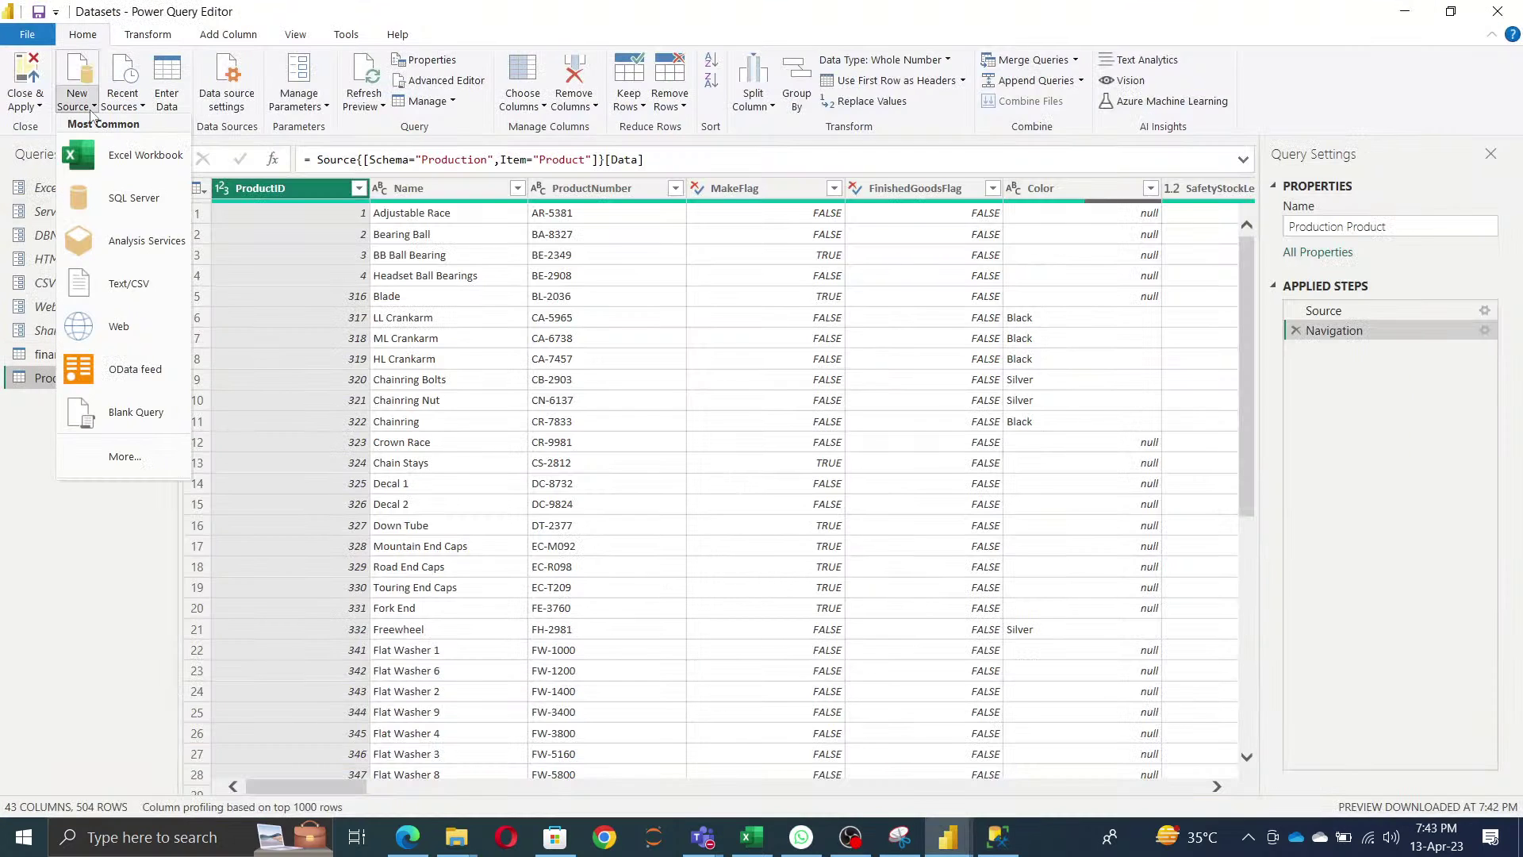
click(119, 199)
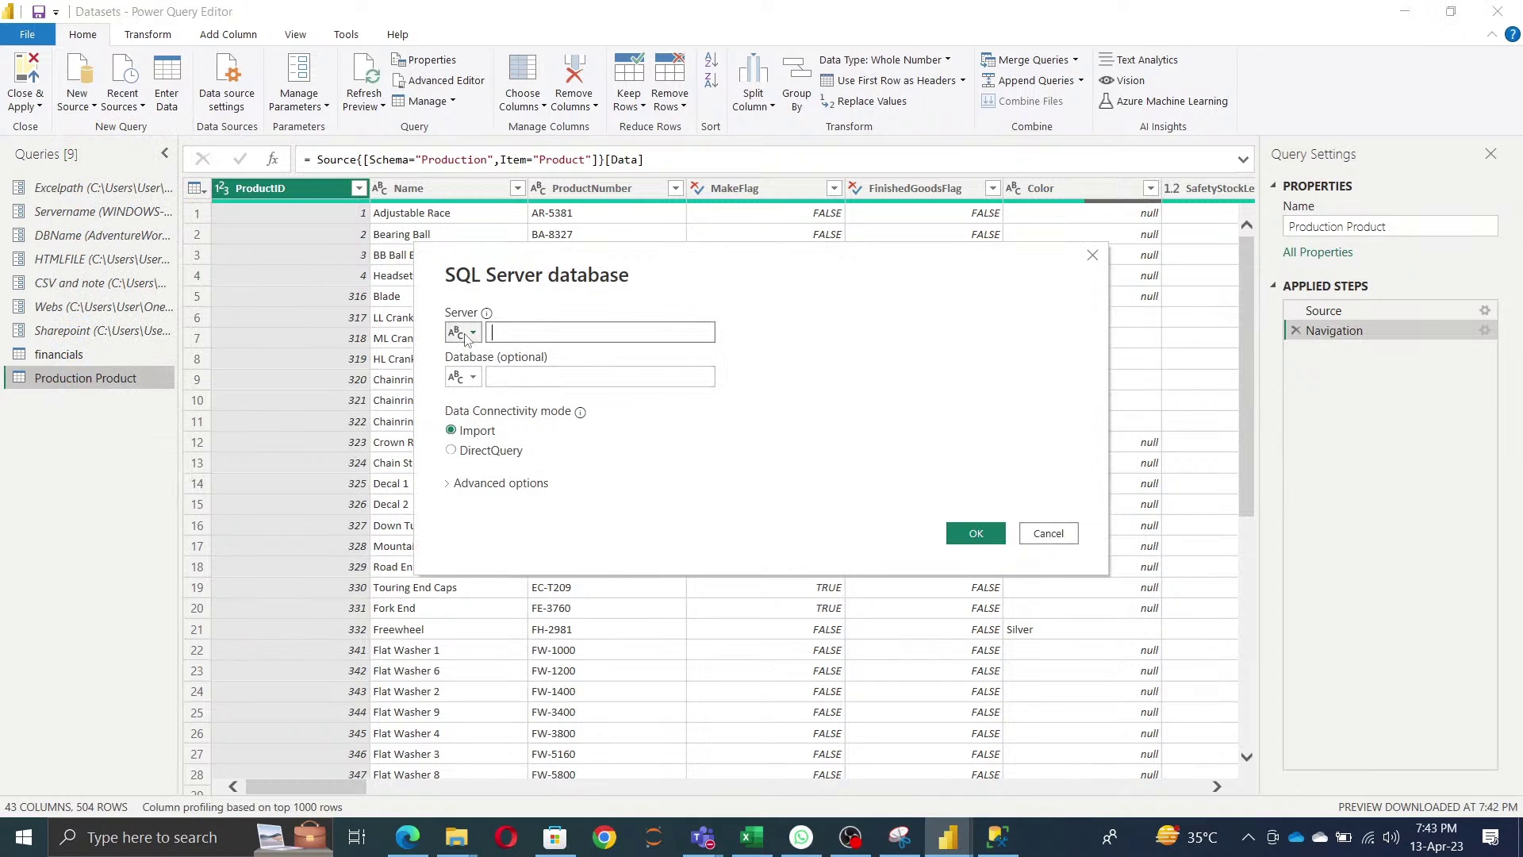
click(467, 332)
click(502, 375)
click(467, 377)
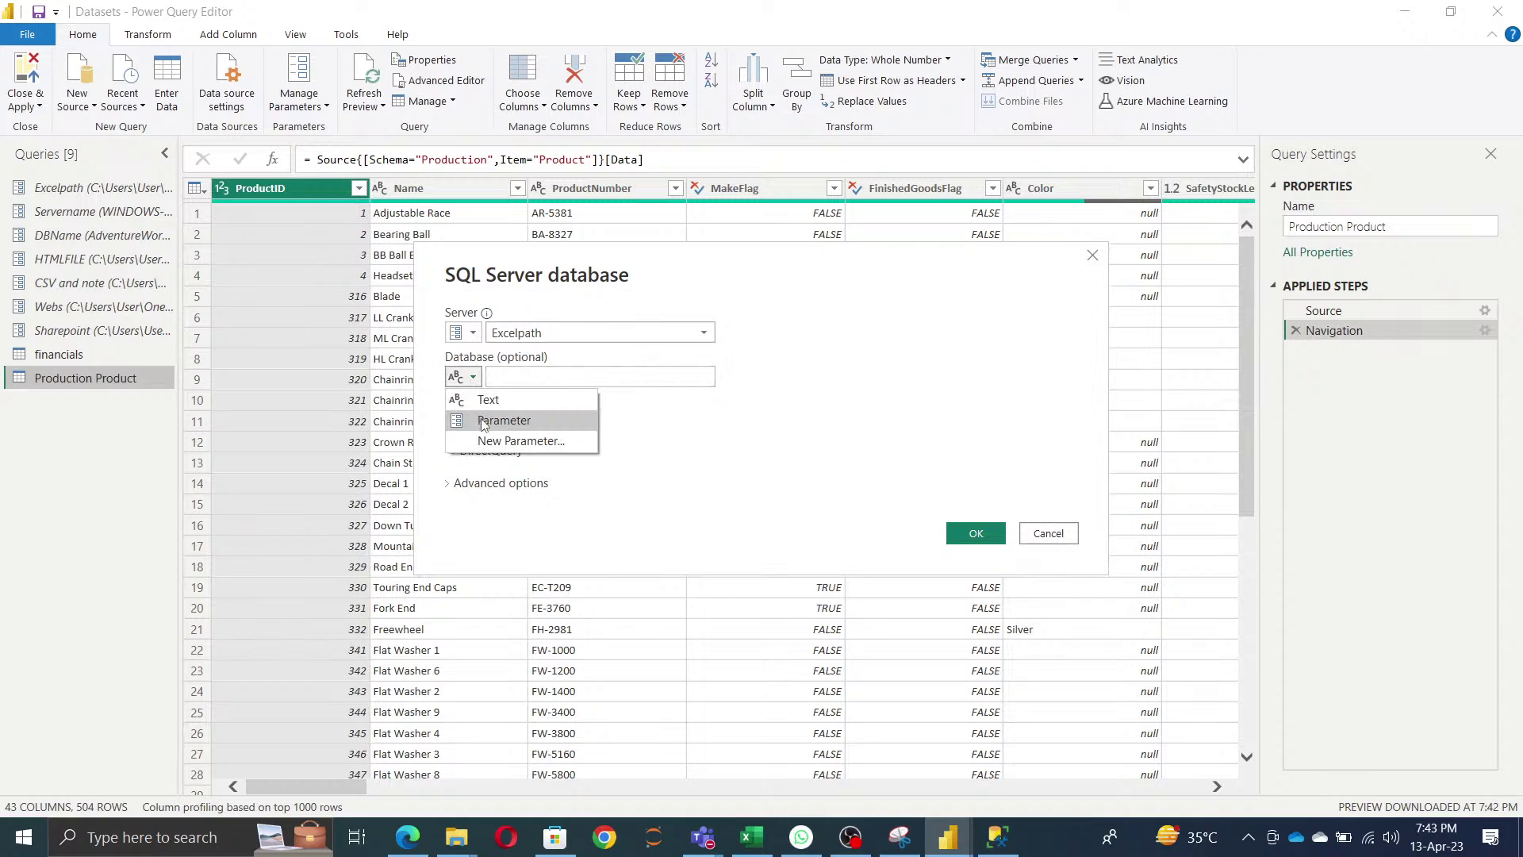
click(502, 420)
click(529, 331)
click(539, 373)
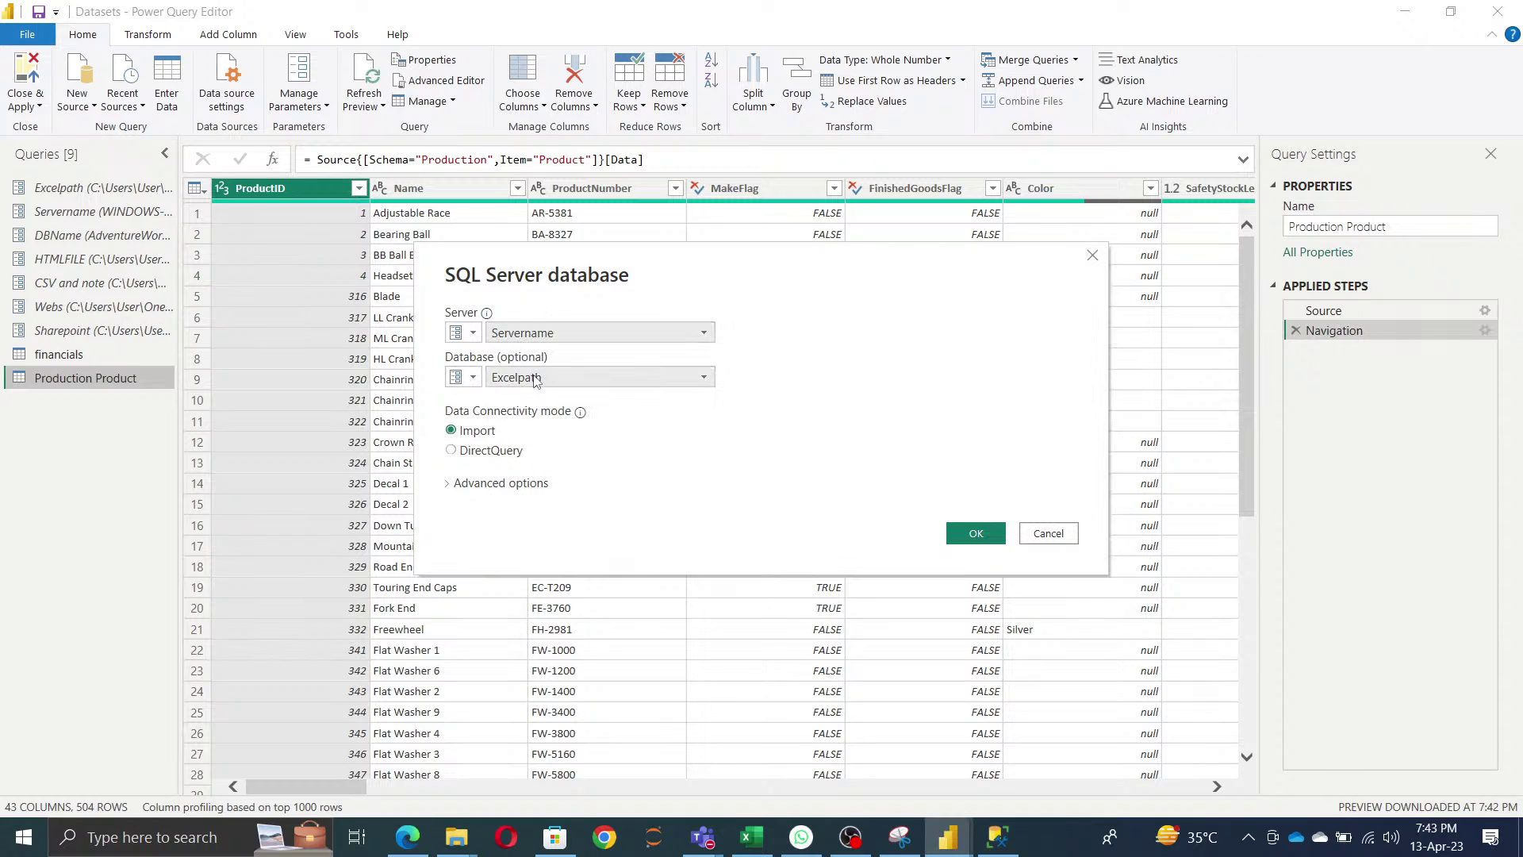
click(539, 379)
click(539, 438)
- Paste the EMP_table select statement as native SQL, approve running it, and load the result
click(513, 484)
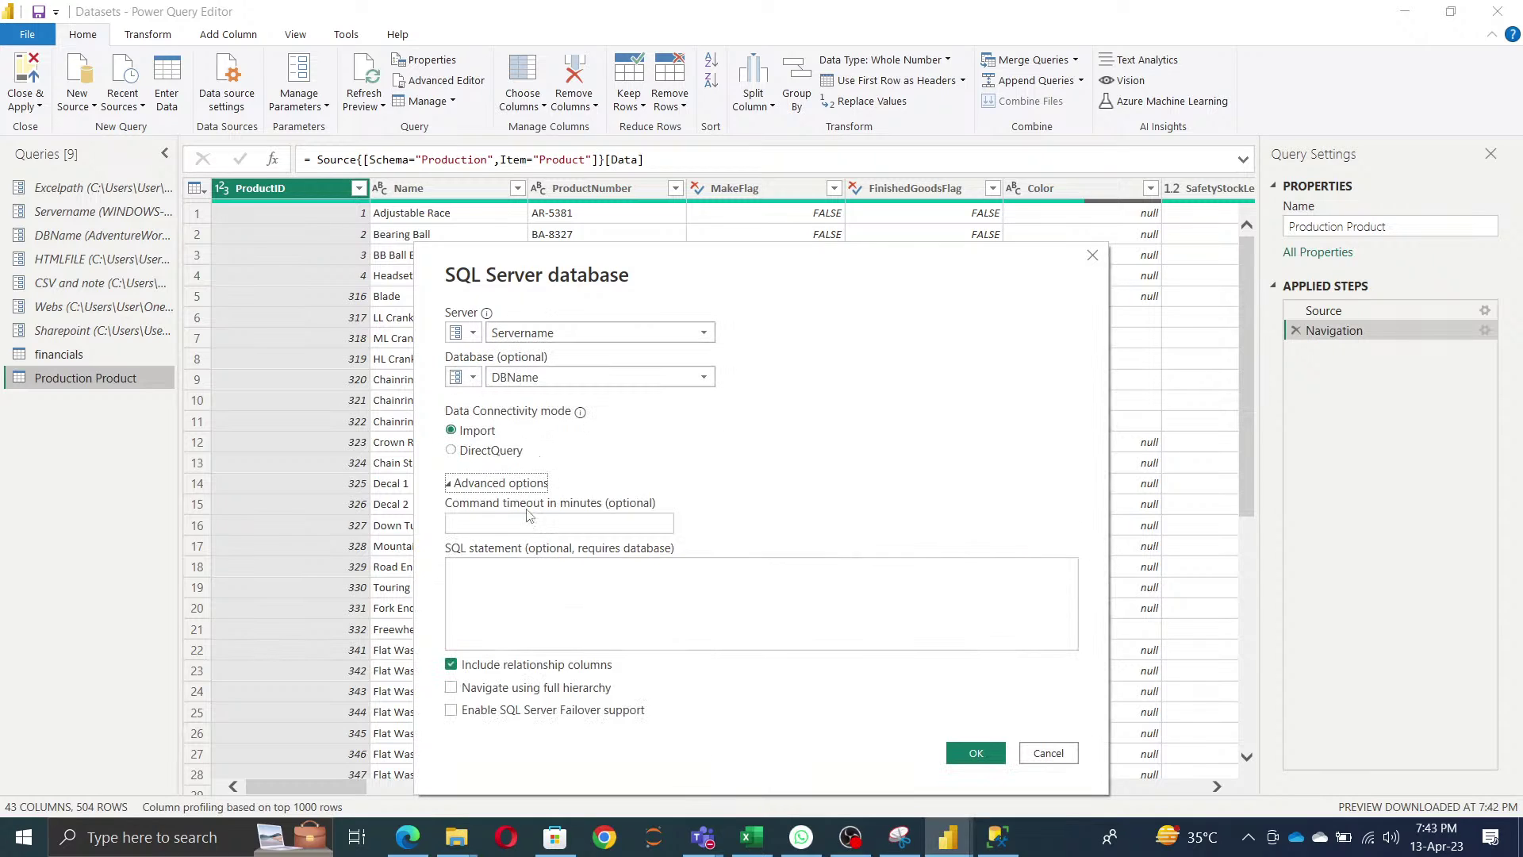
click(610, 618)
key(ctrl+v)
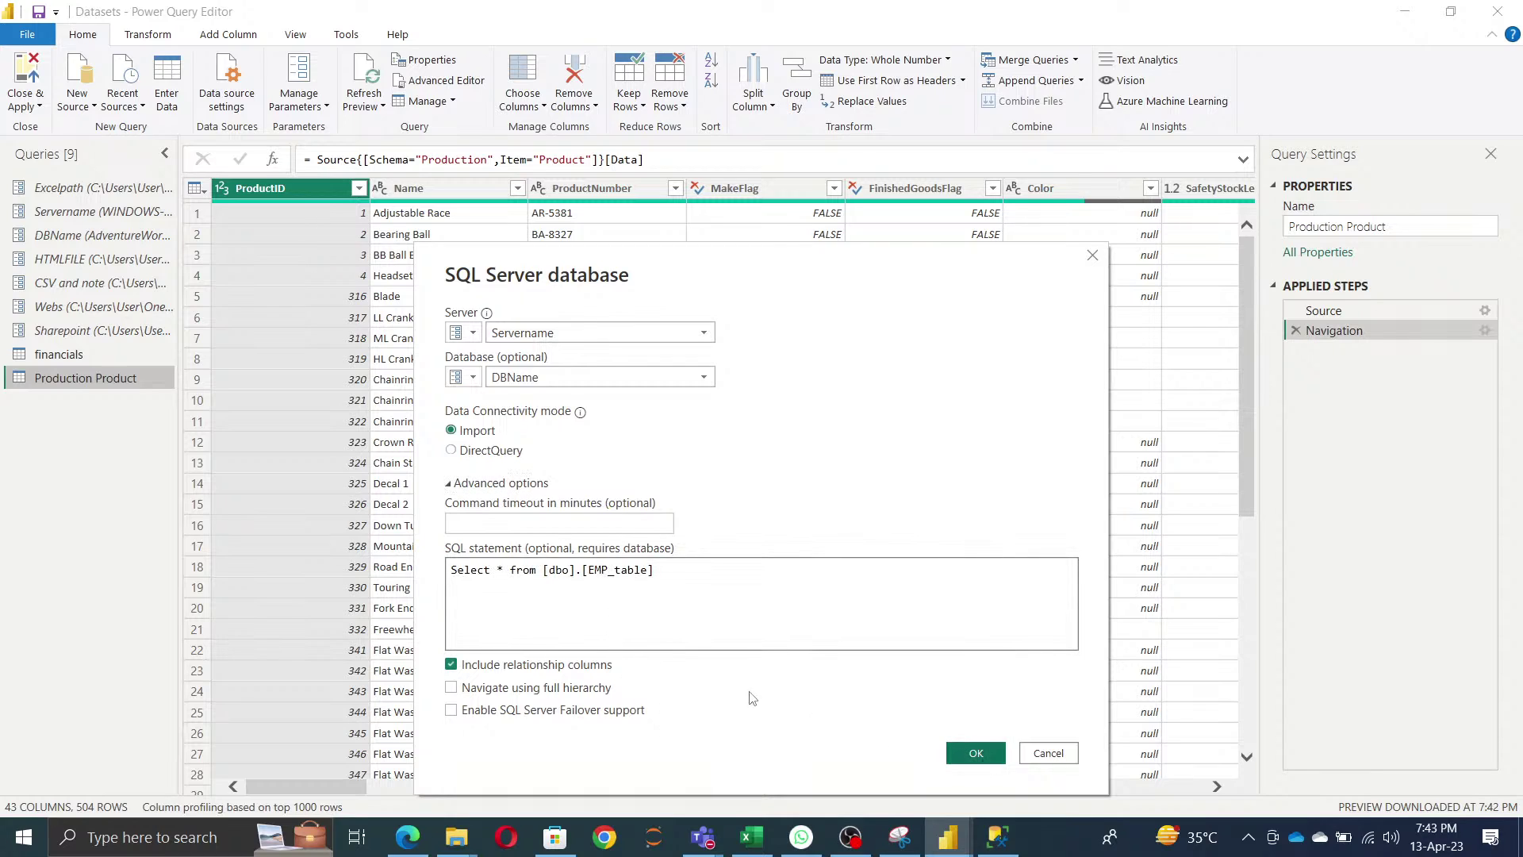
click(451, 664)
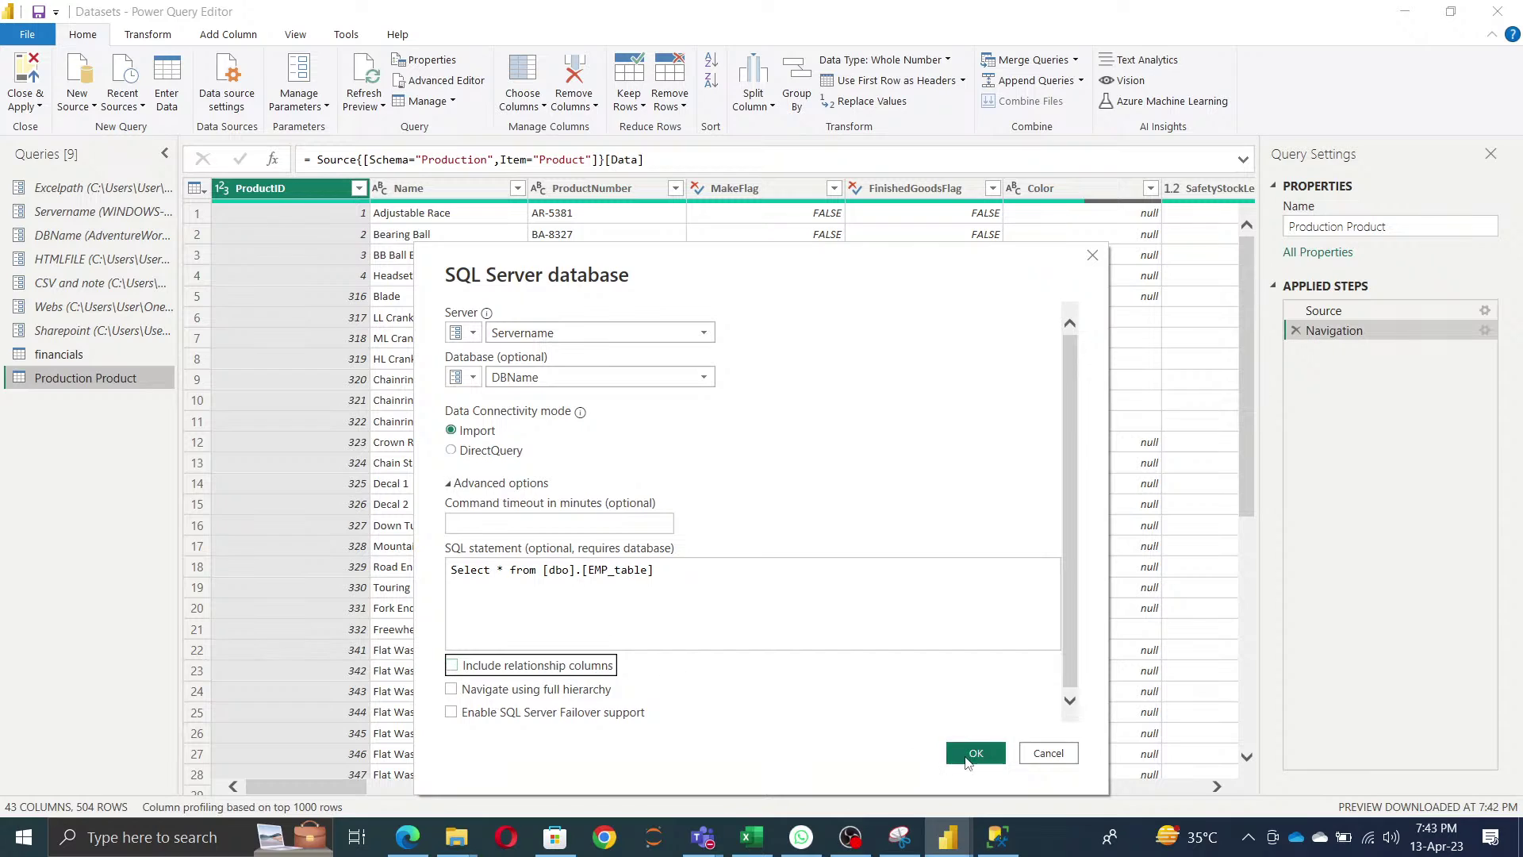
click(975, 752)
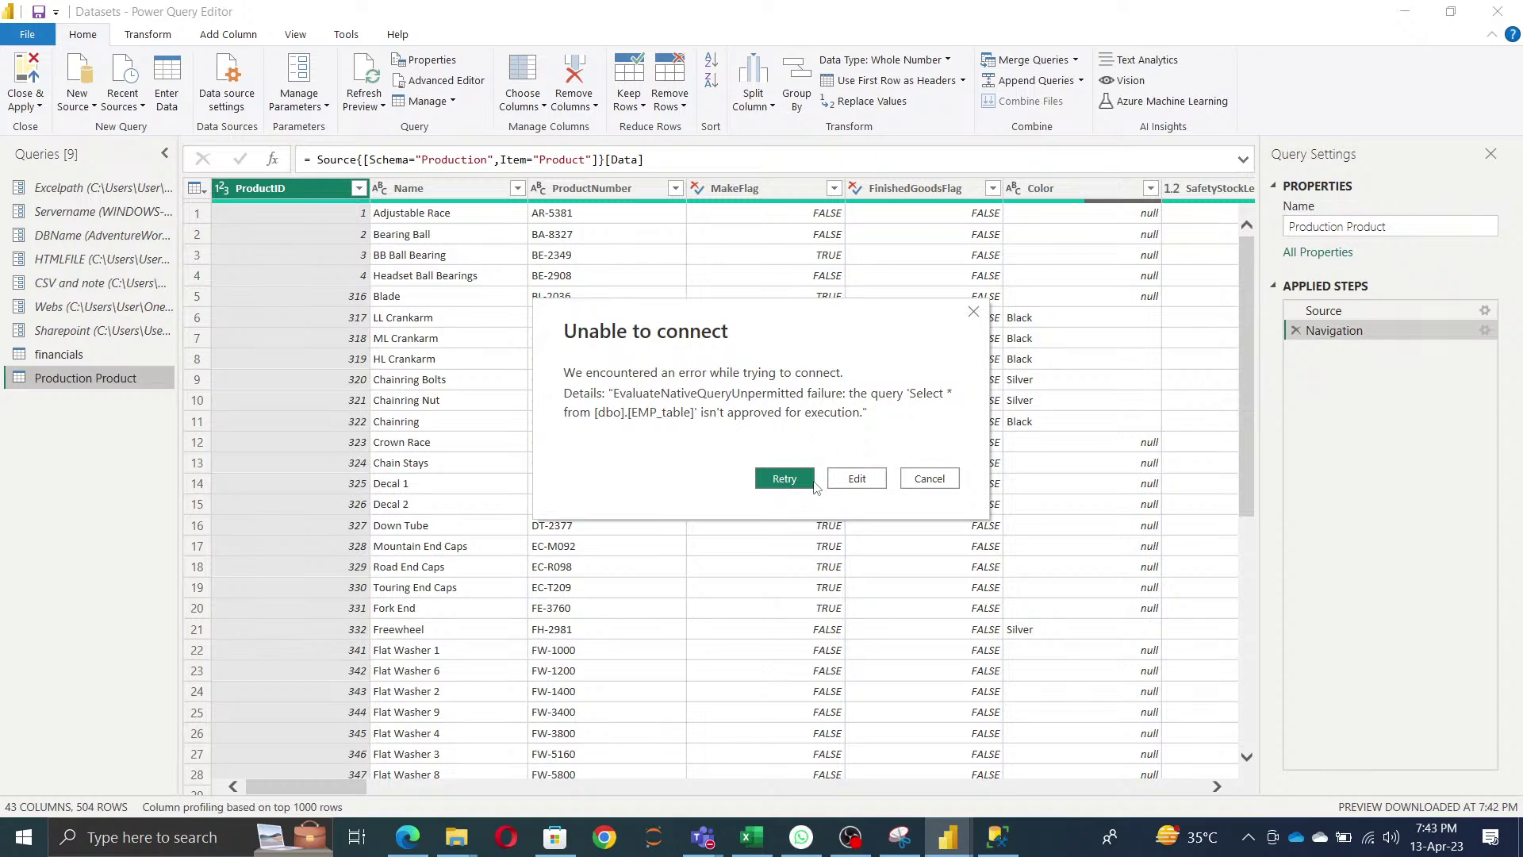
click(783, 478)
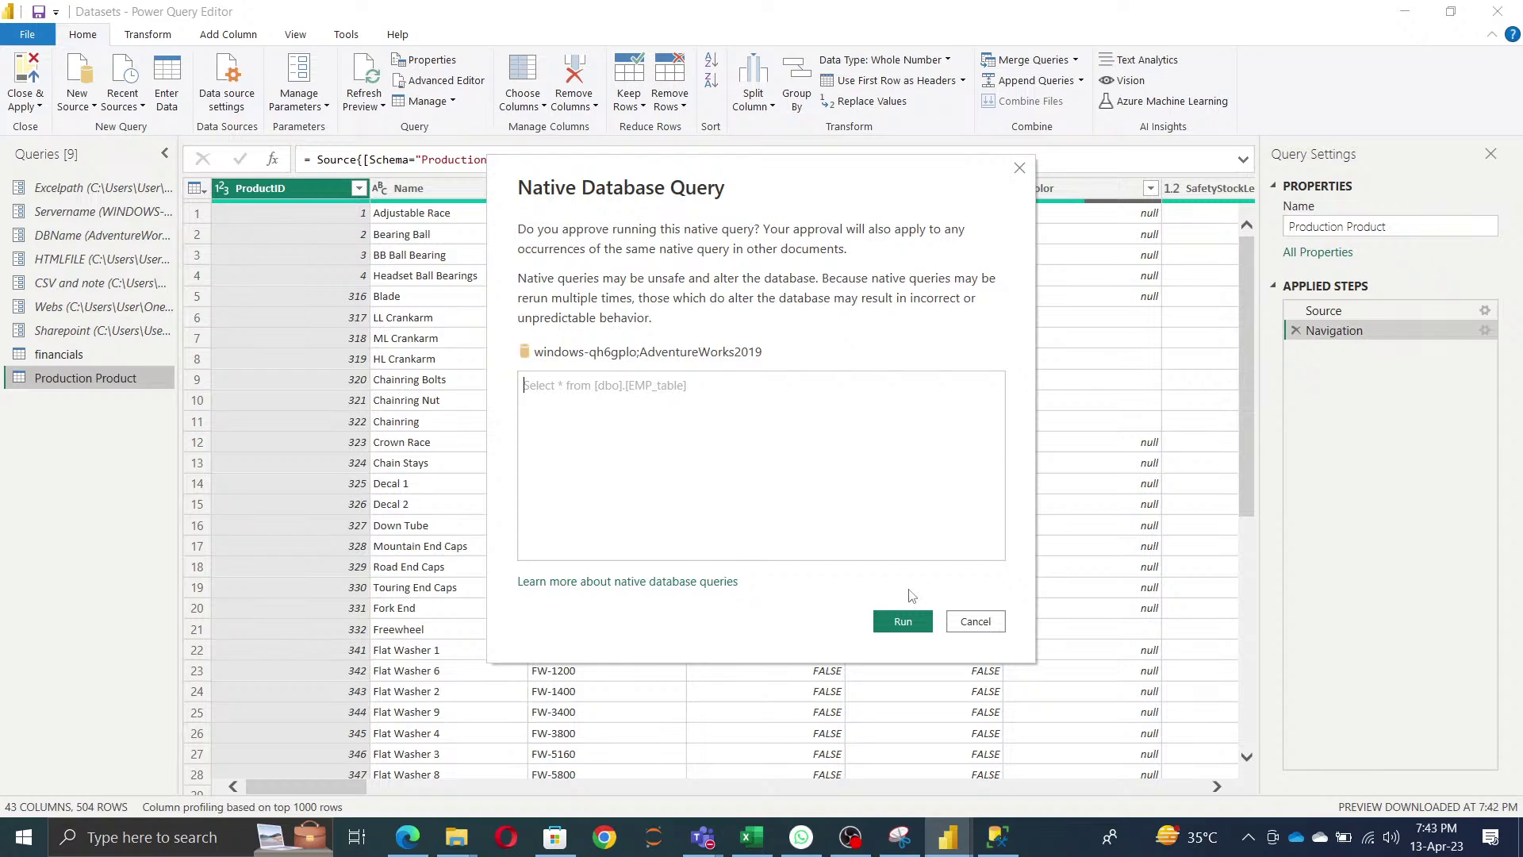
click(904, 622)
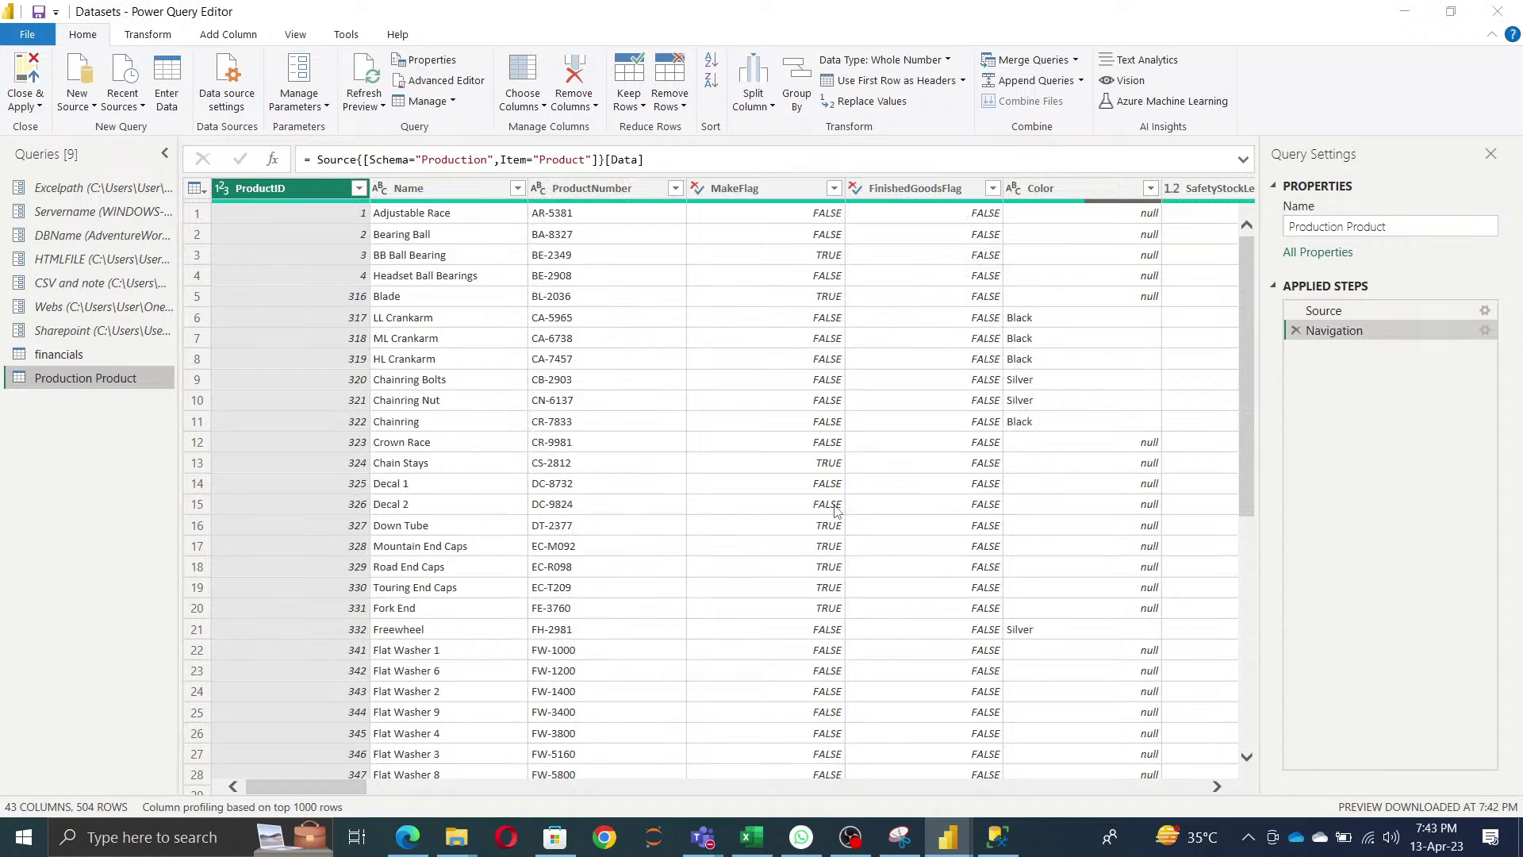
click(1064, 701)
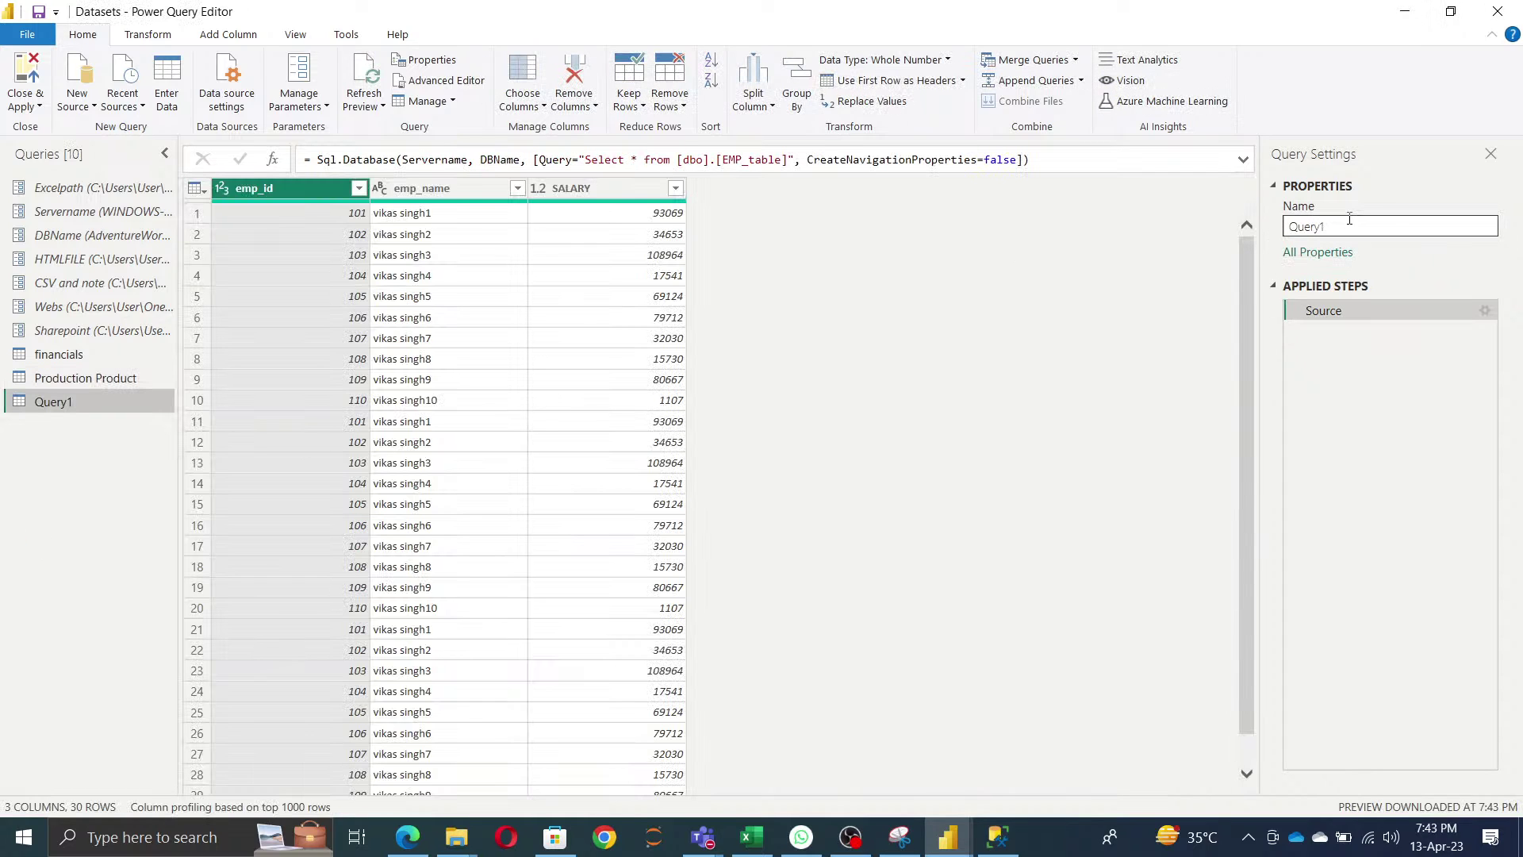
- Copy EMP_table from the SSMS query and paste it in as Query1's new name
key(alt+Tab)
drag(676, 167, 767, 171)
key(ctrl+c)
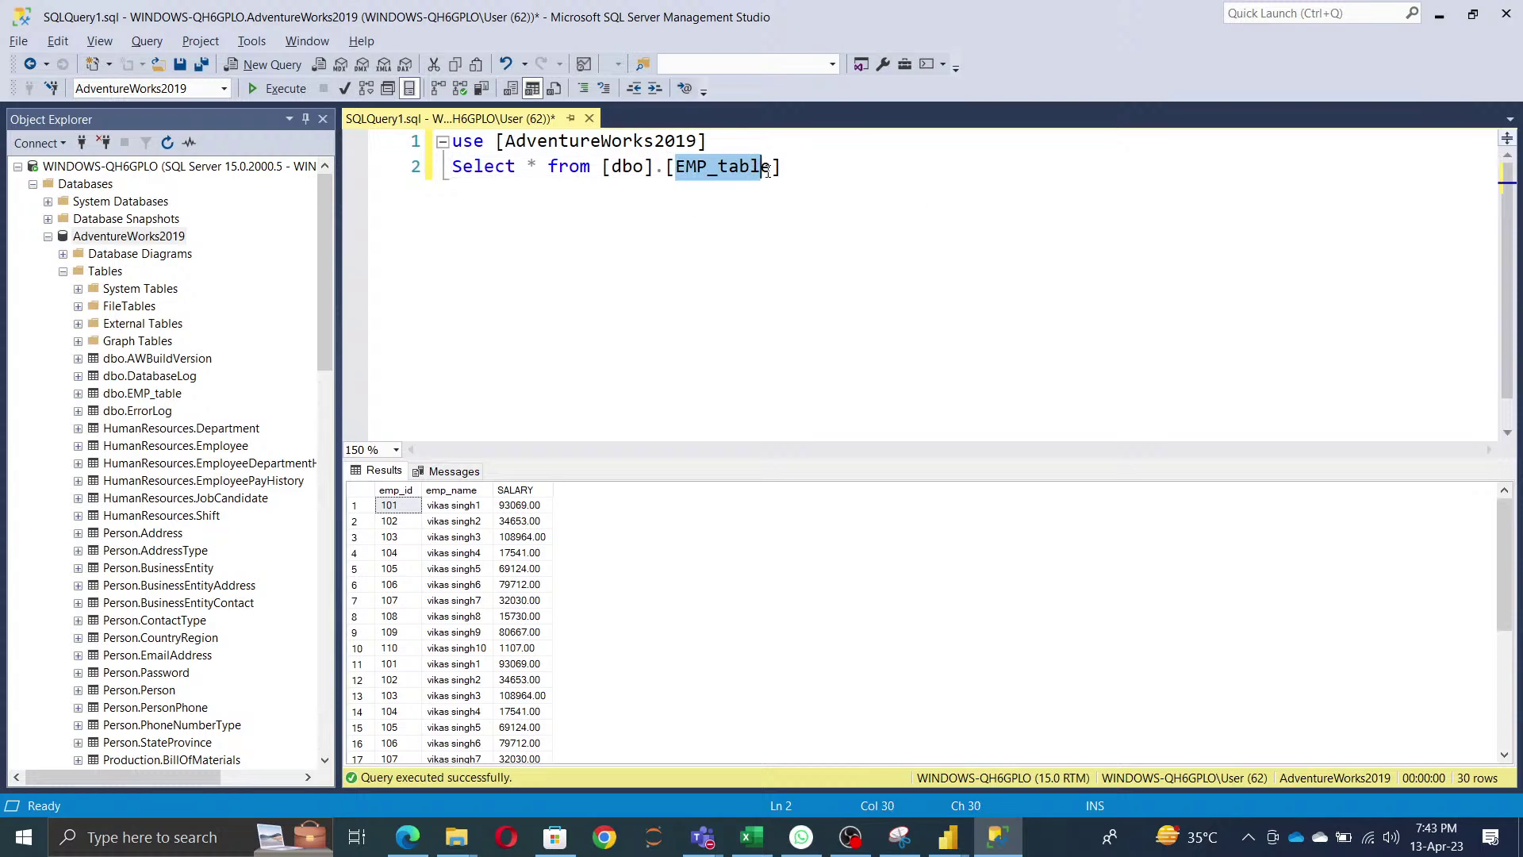
key(alt+Tab)
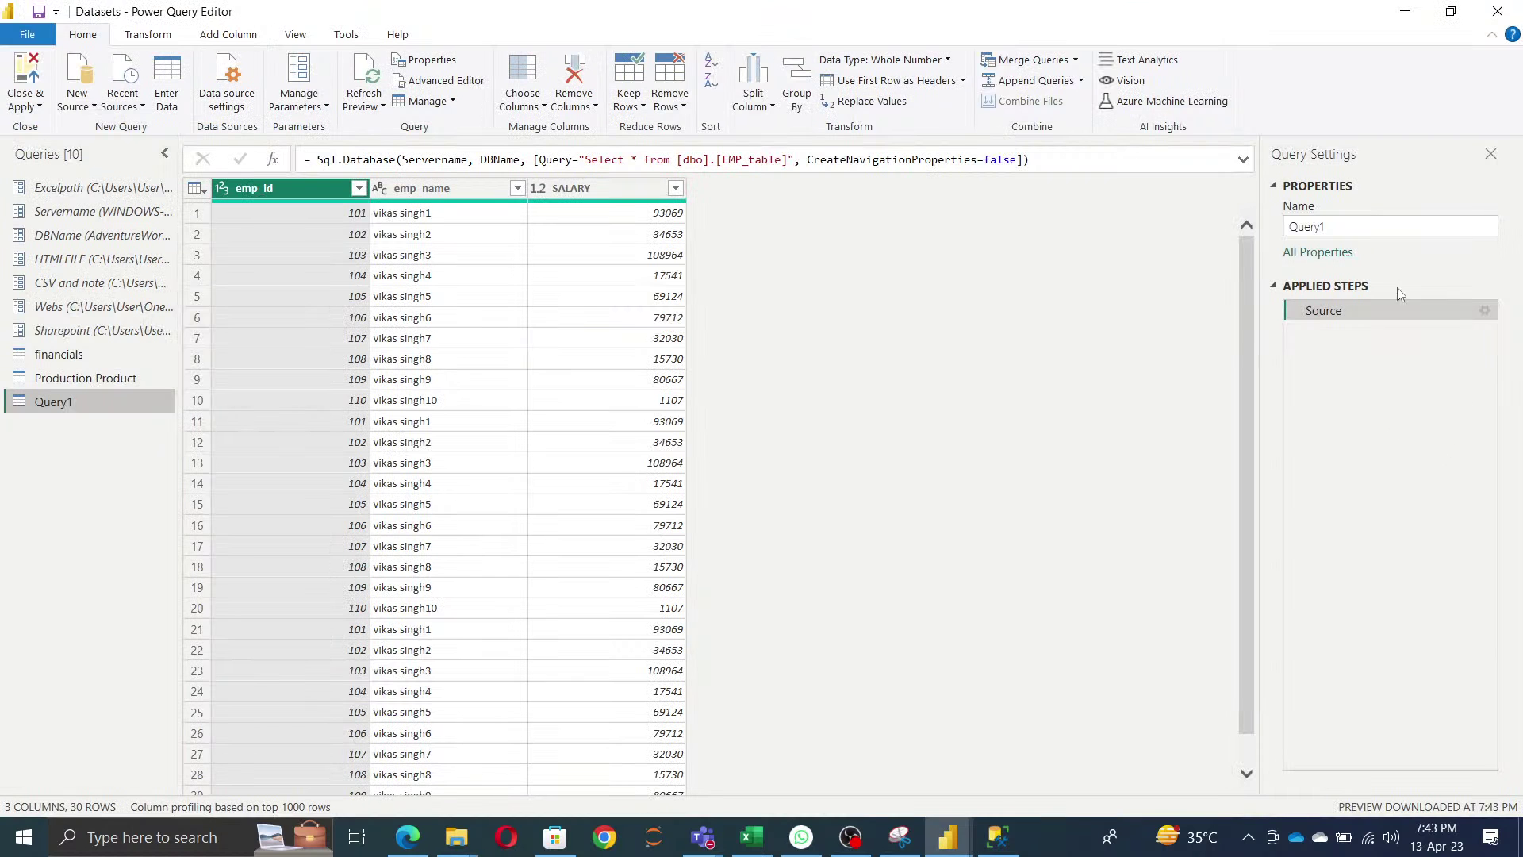
double_click(1348, 226)
key(ctrl+v)
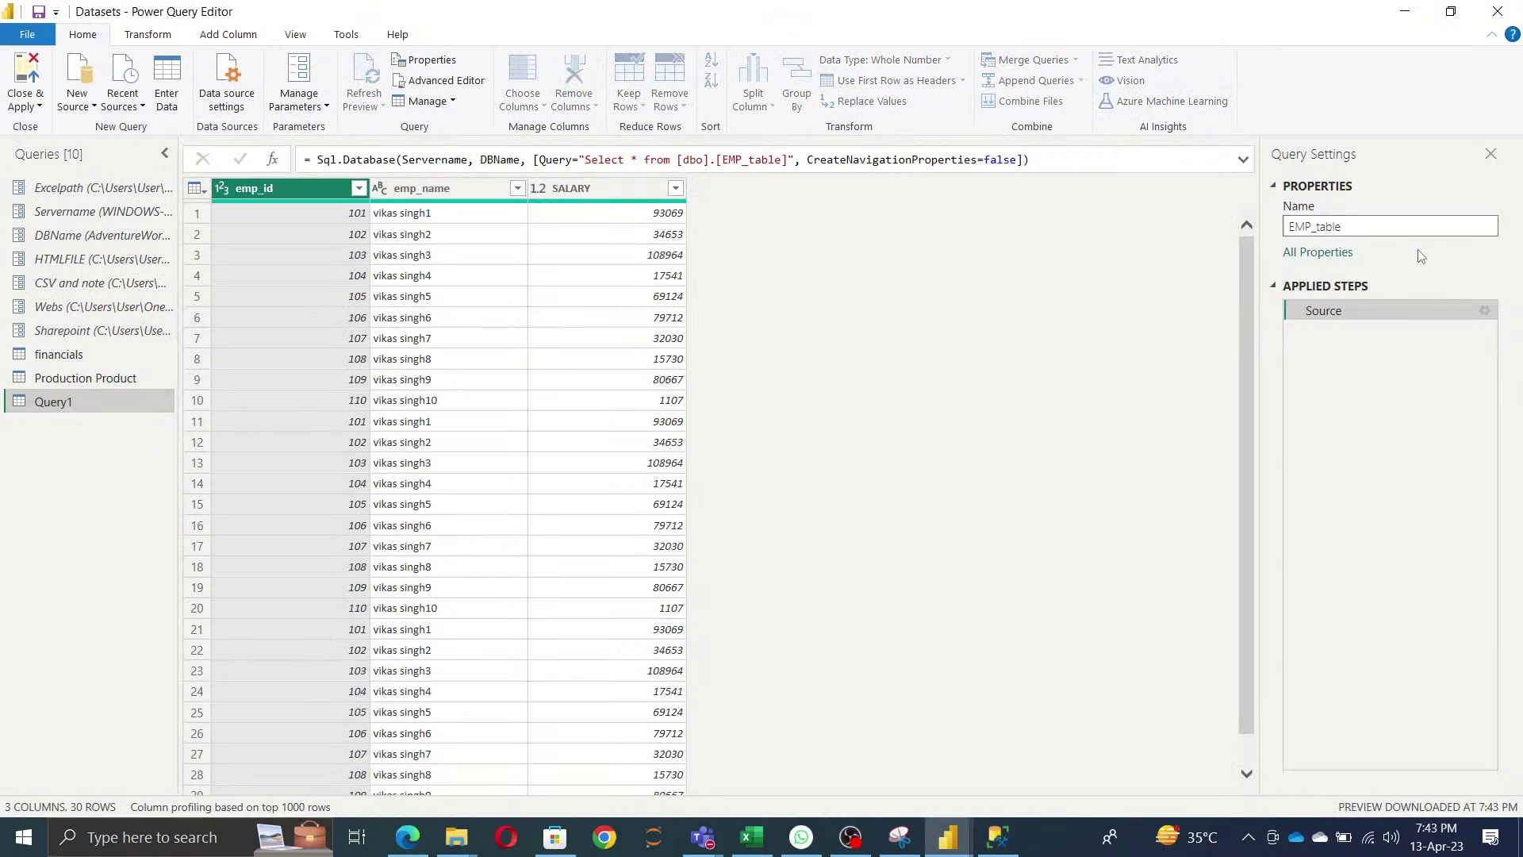
key(Return)
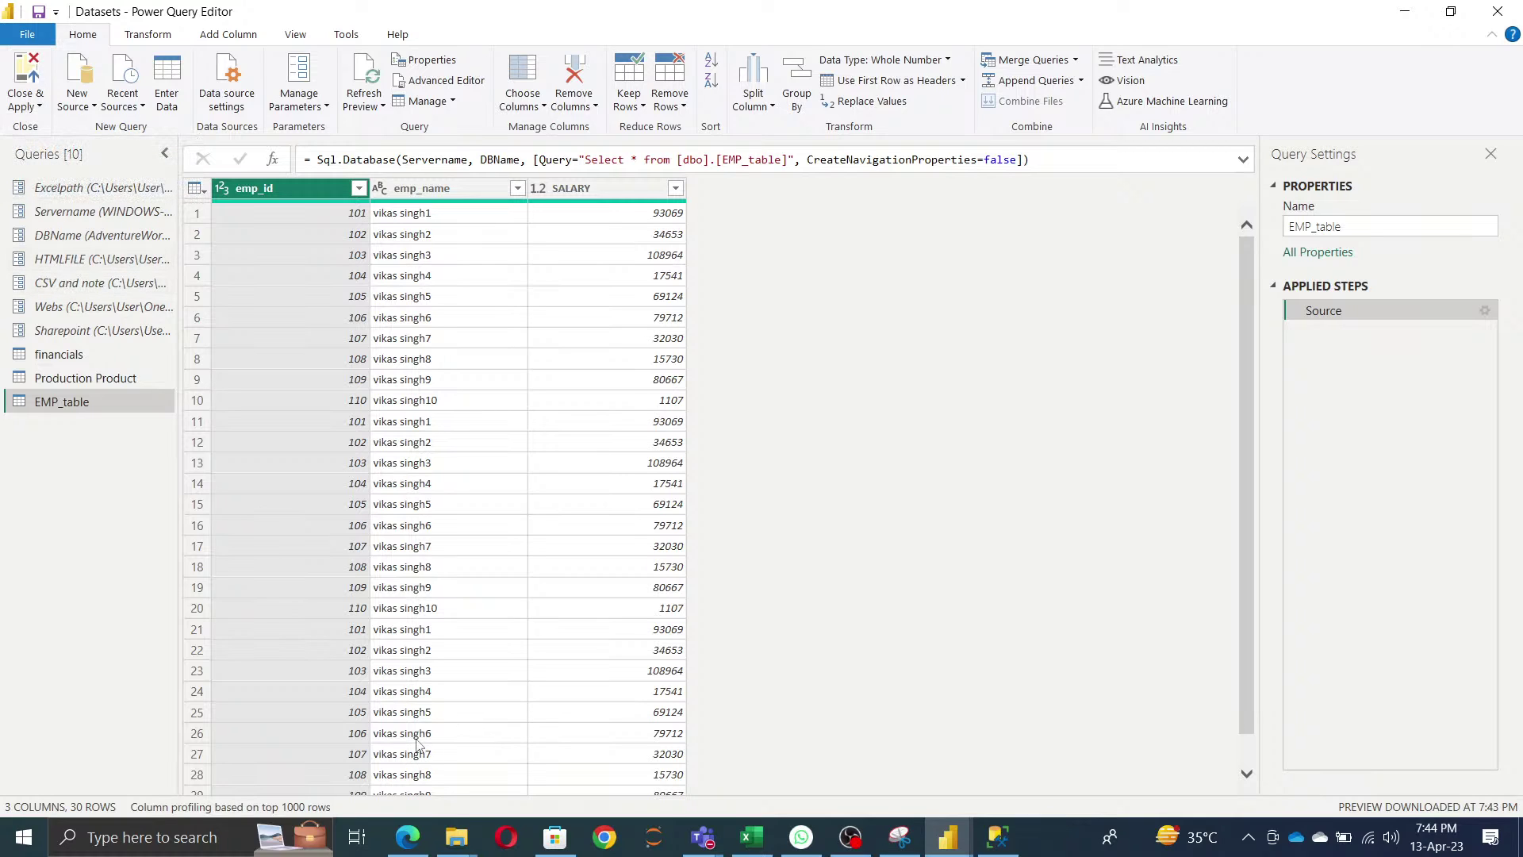
- Bring the File Explorer window forward and open the HTML folder
mouse_move(450, 839)
click(584, 755)
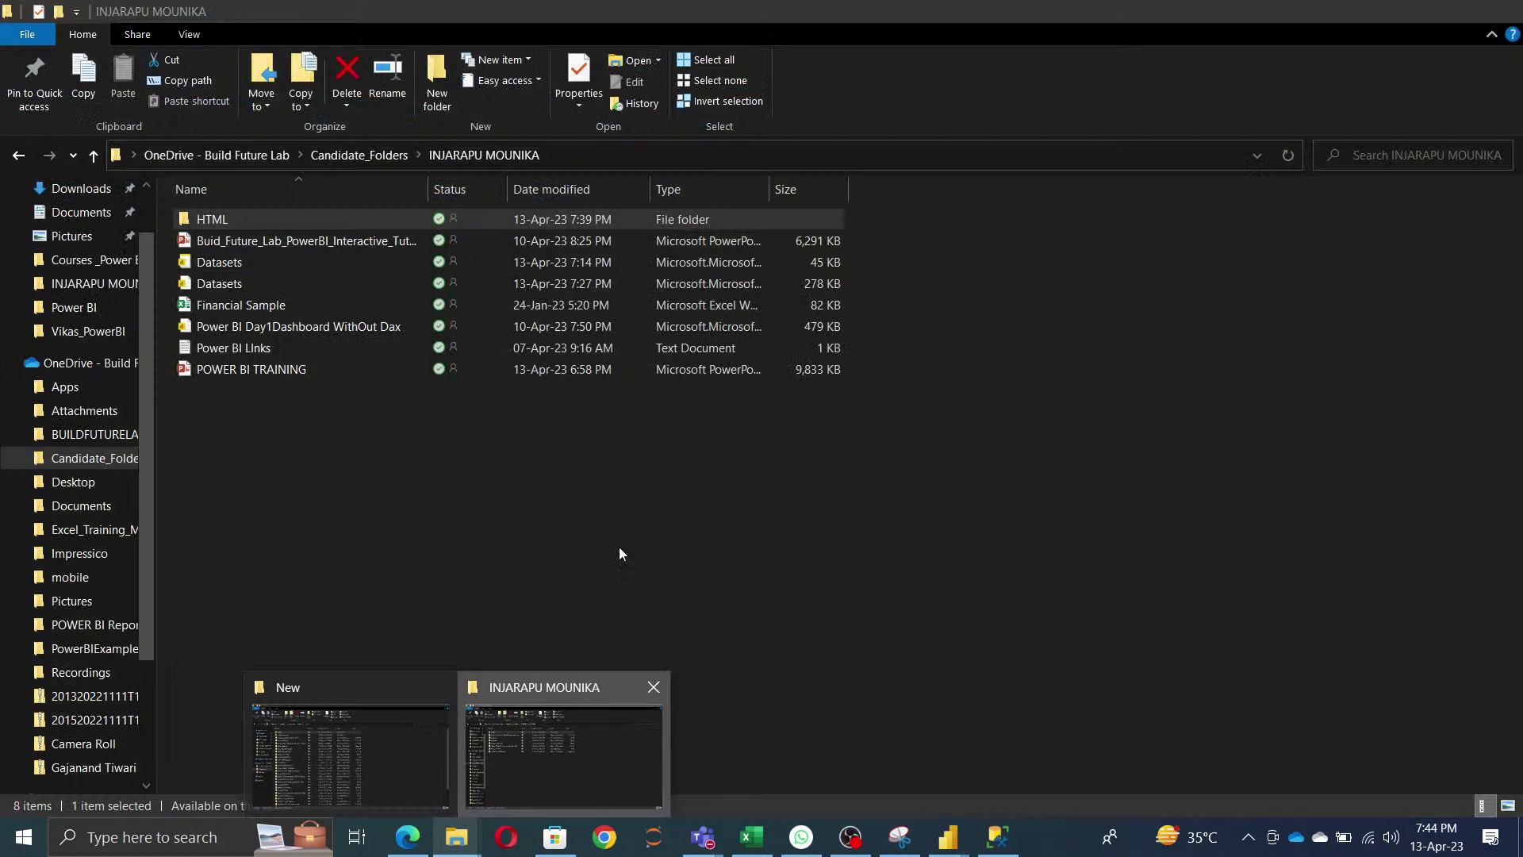
double_click(215, 229)
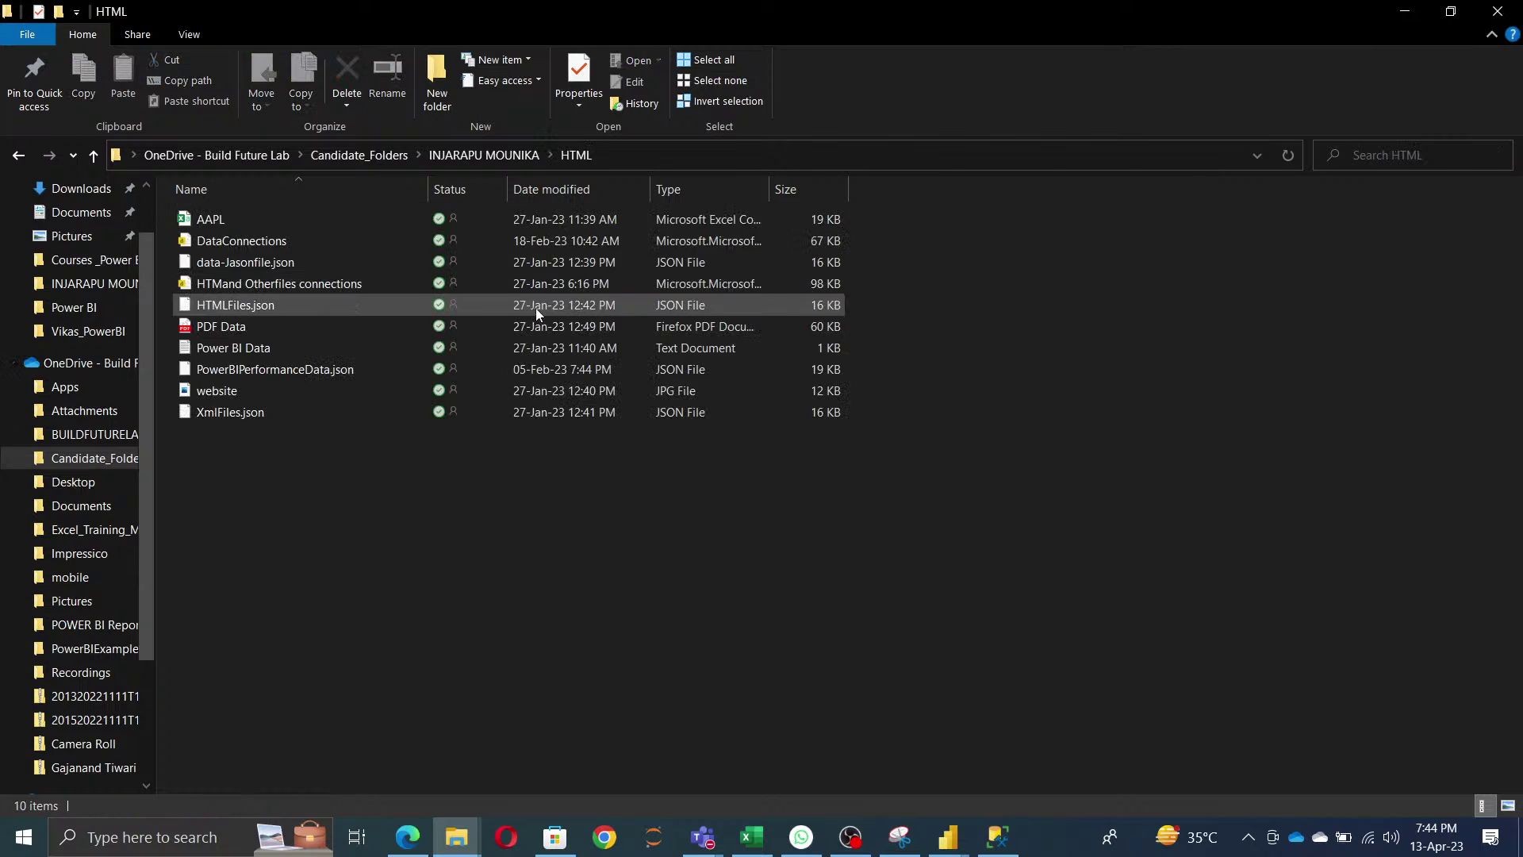
- Complete the address bar path to HTMLFiles.json and leave it selected
click(722, 150)
click(737, 153)
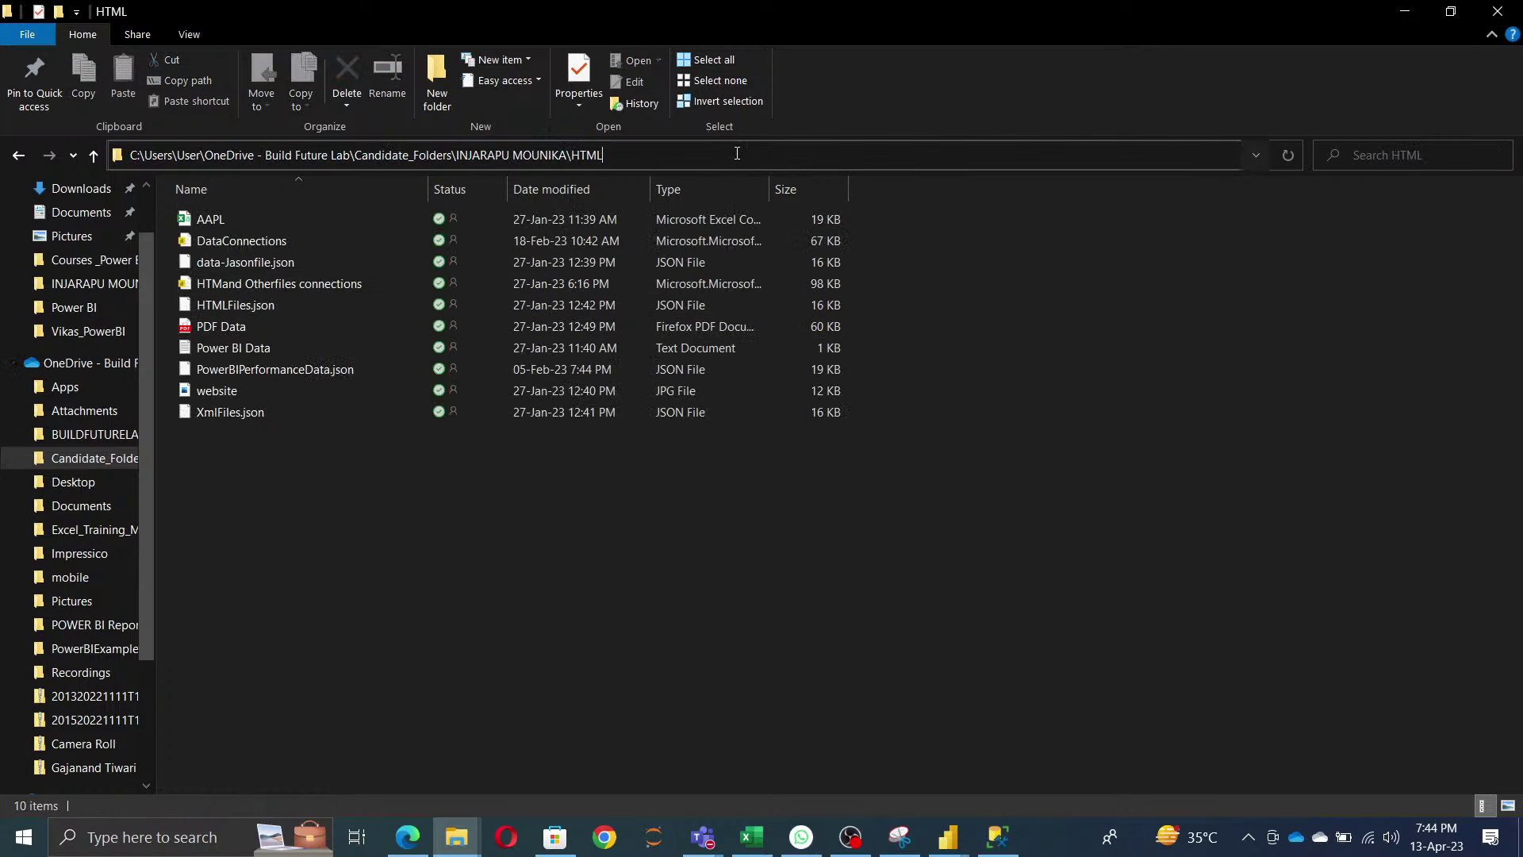
text(\)
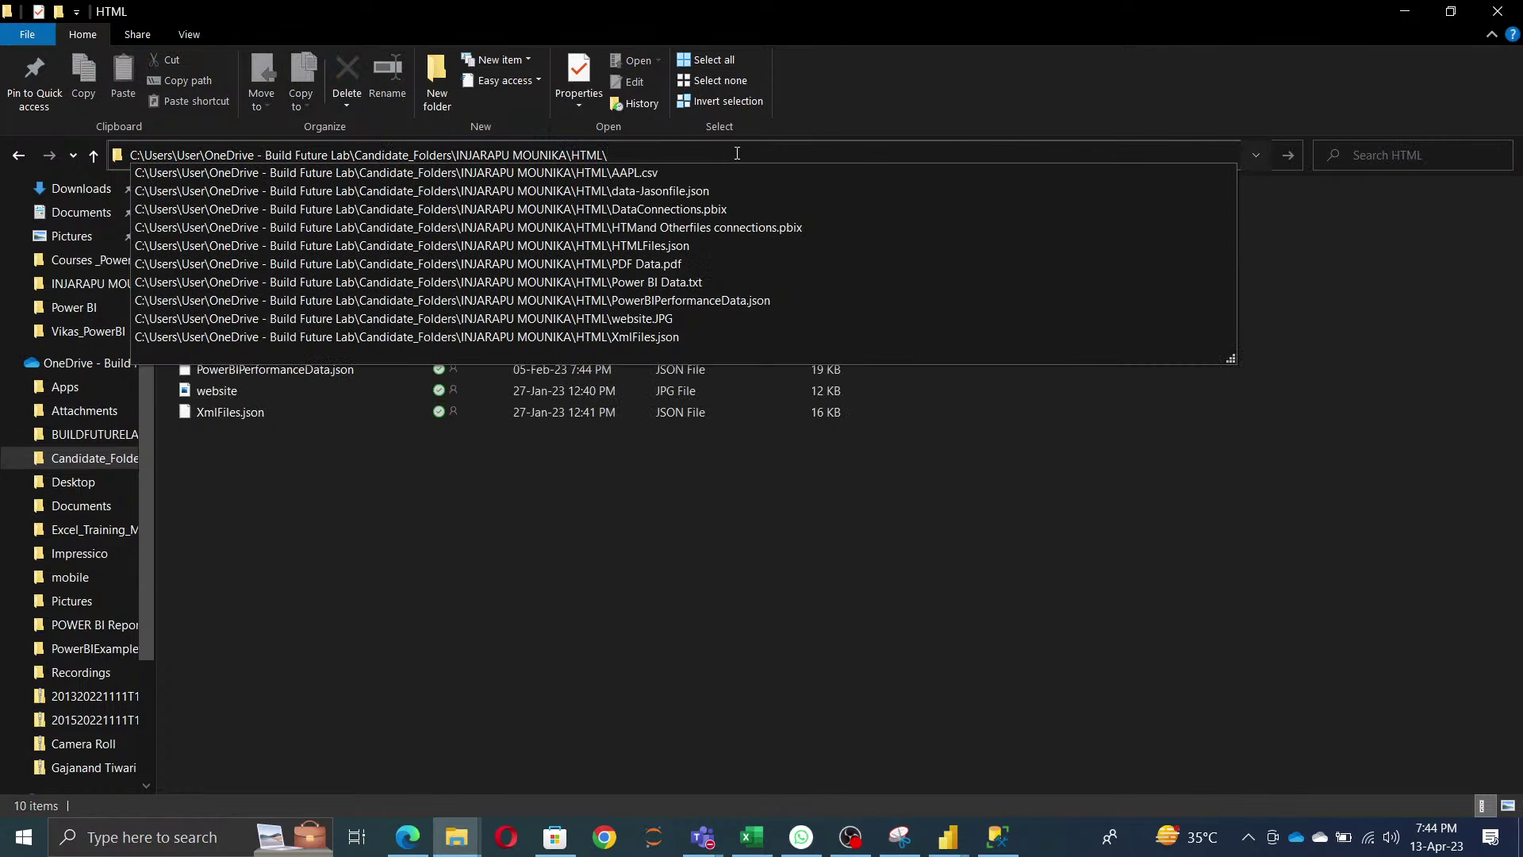
key(Down)
key(Down)
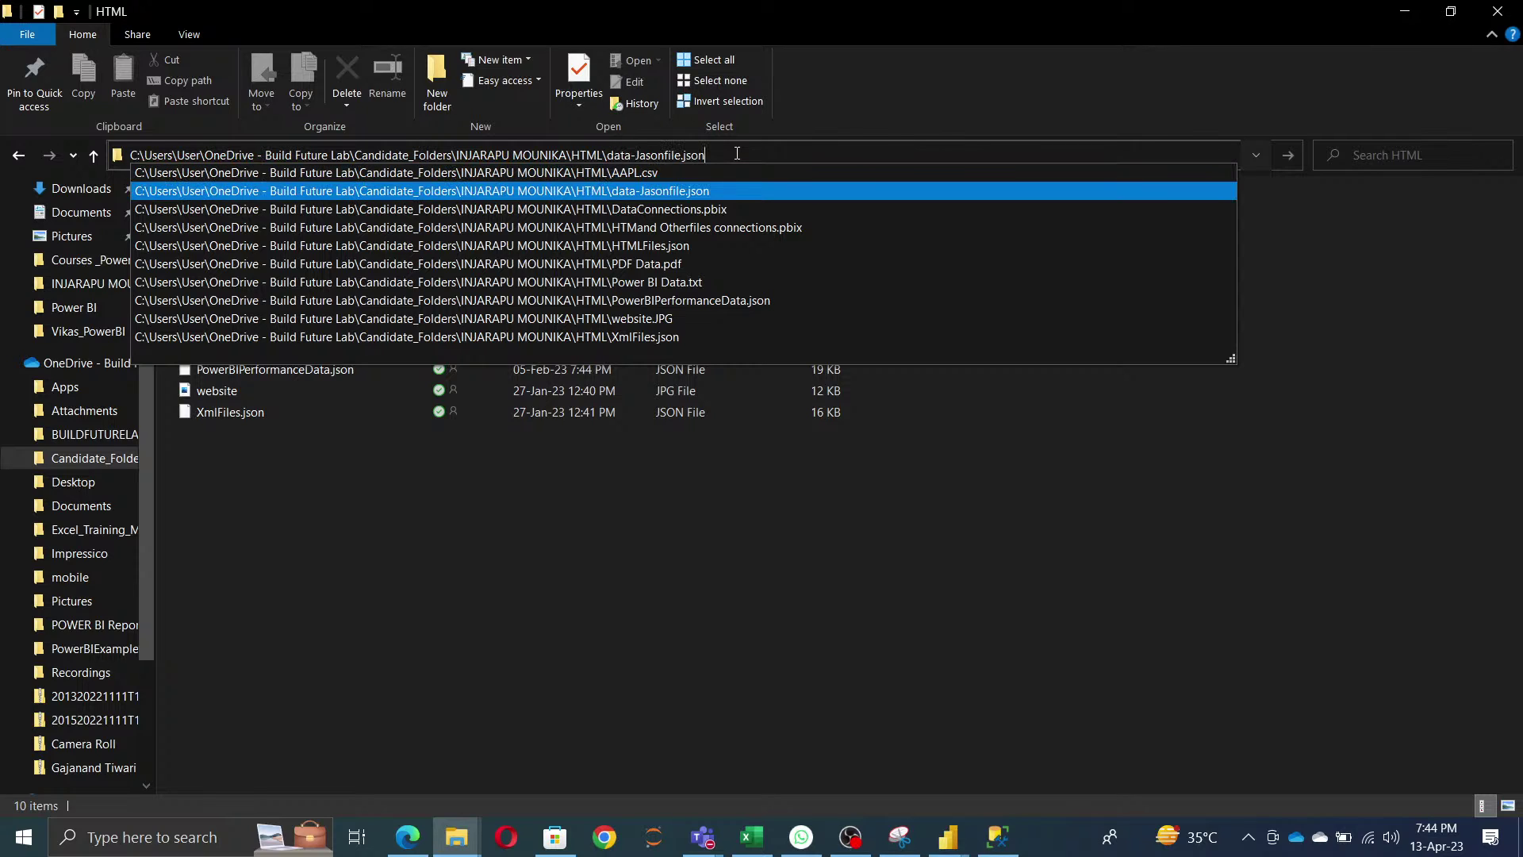
key(Down)
key(Down)
key(Down)
key(Down)
key(Down)
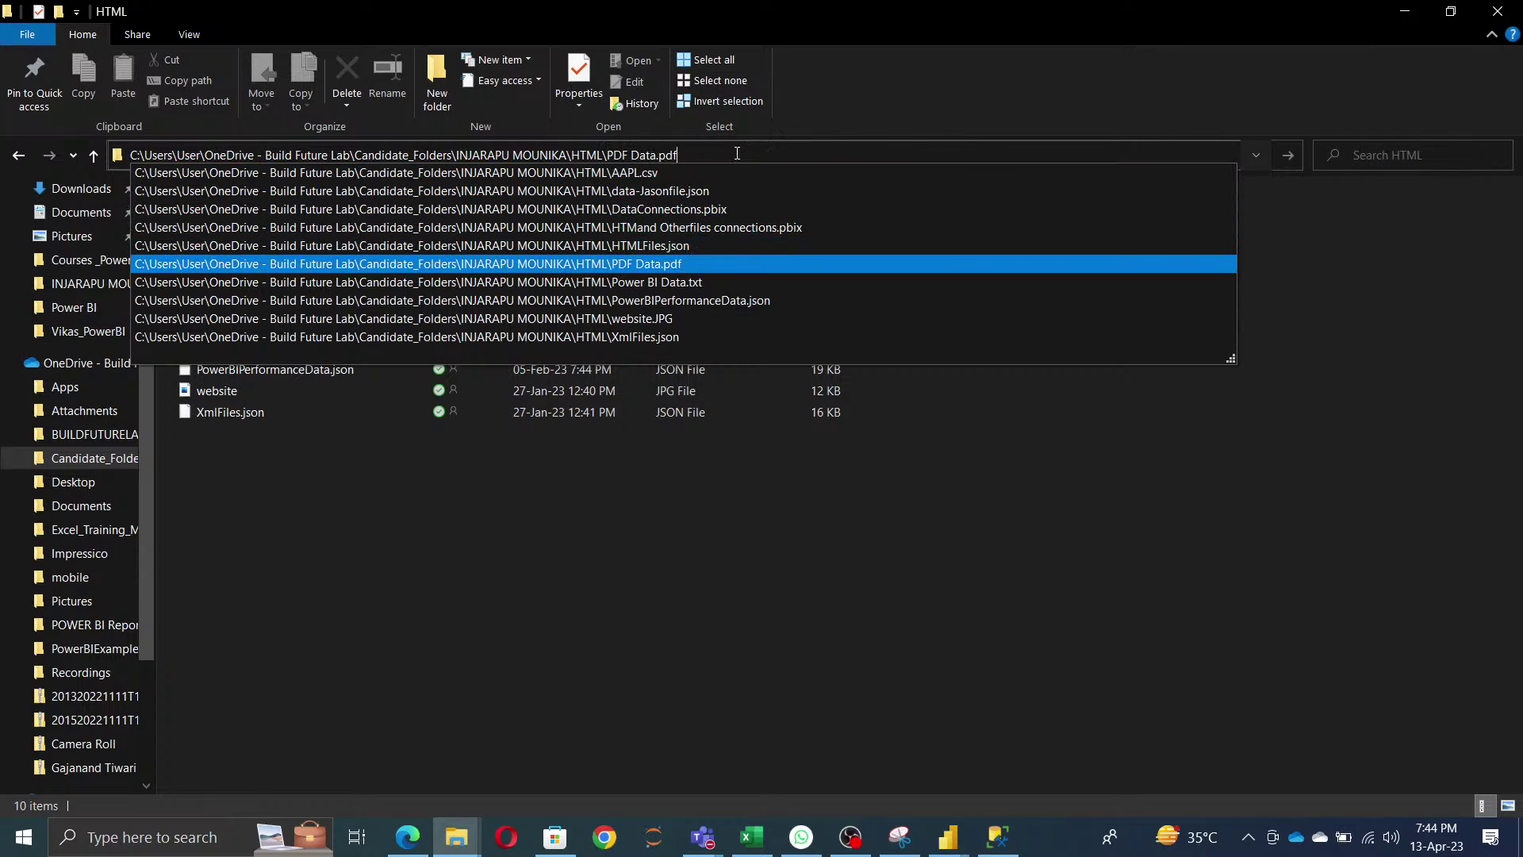
key(Down)
key(Down)
key(Down)
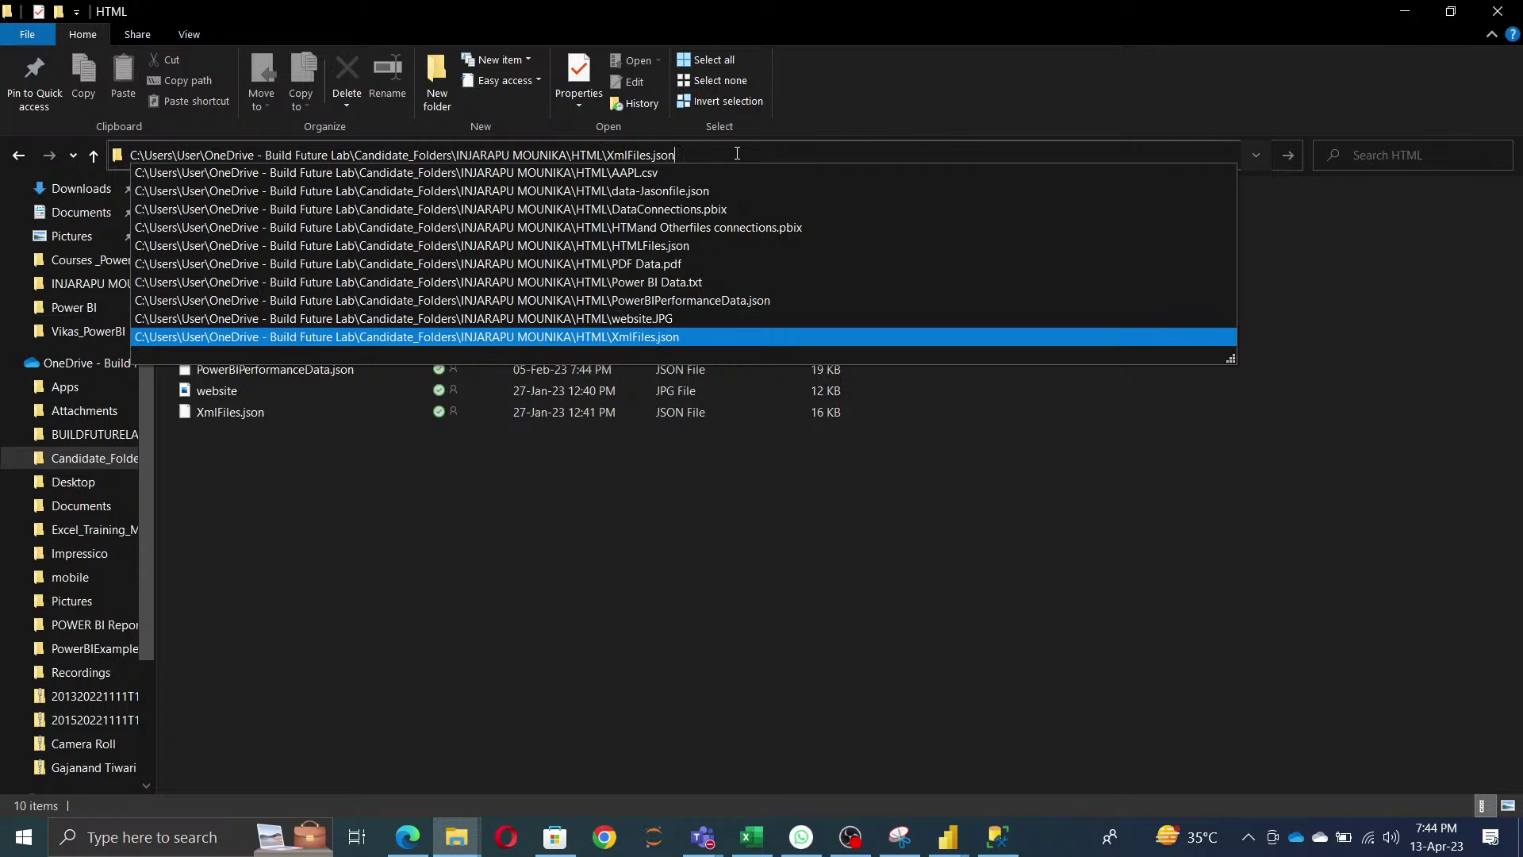
key(Down)
key(Down)
key(Down)
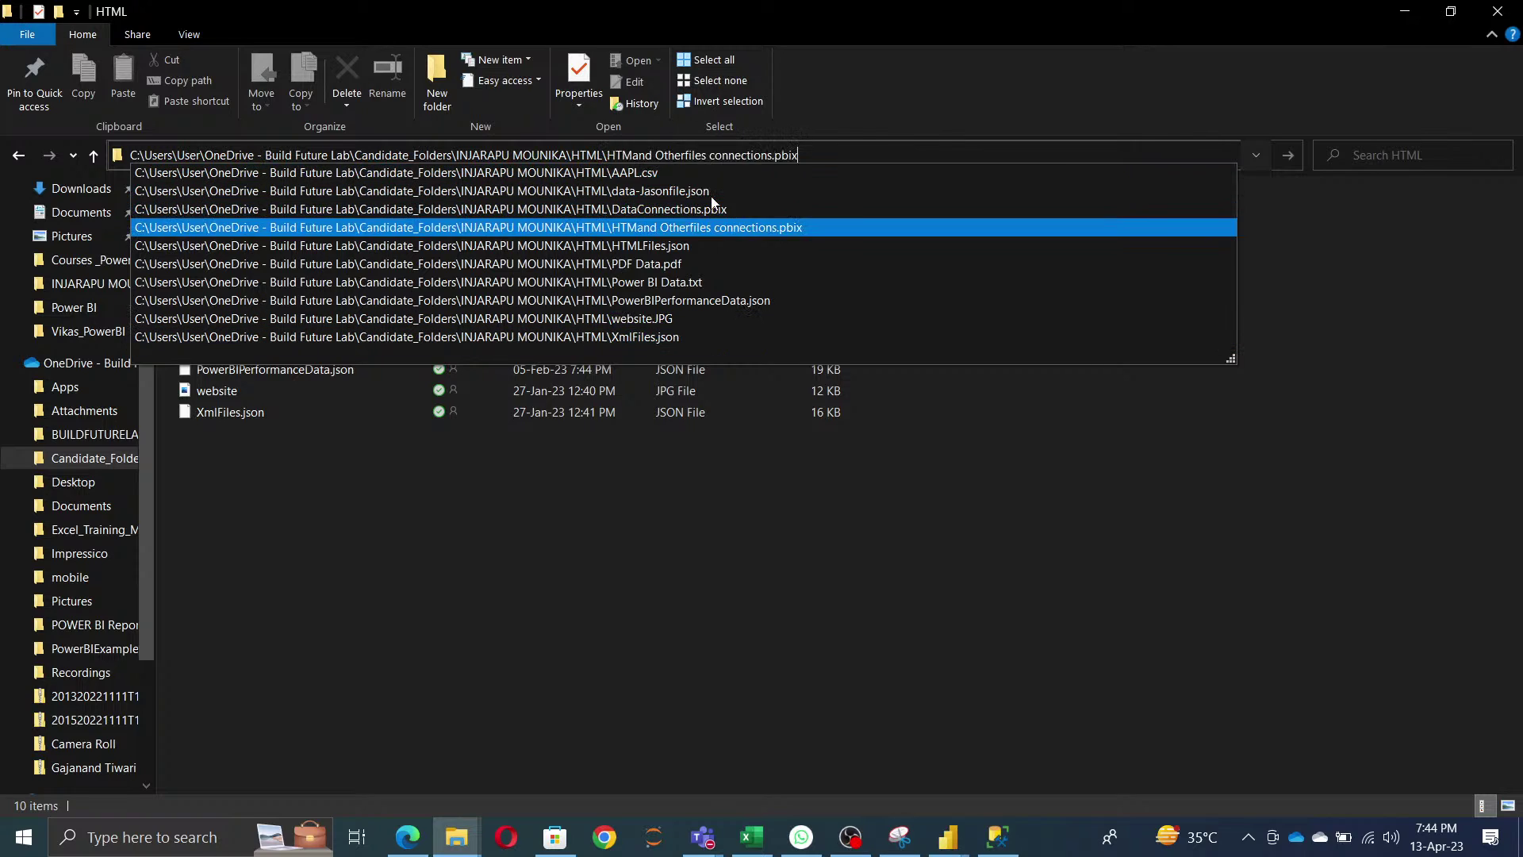
key(Escape)
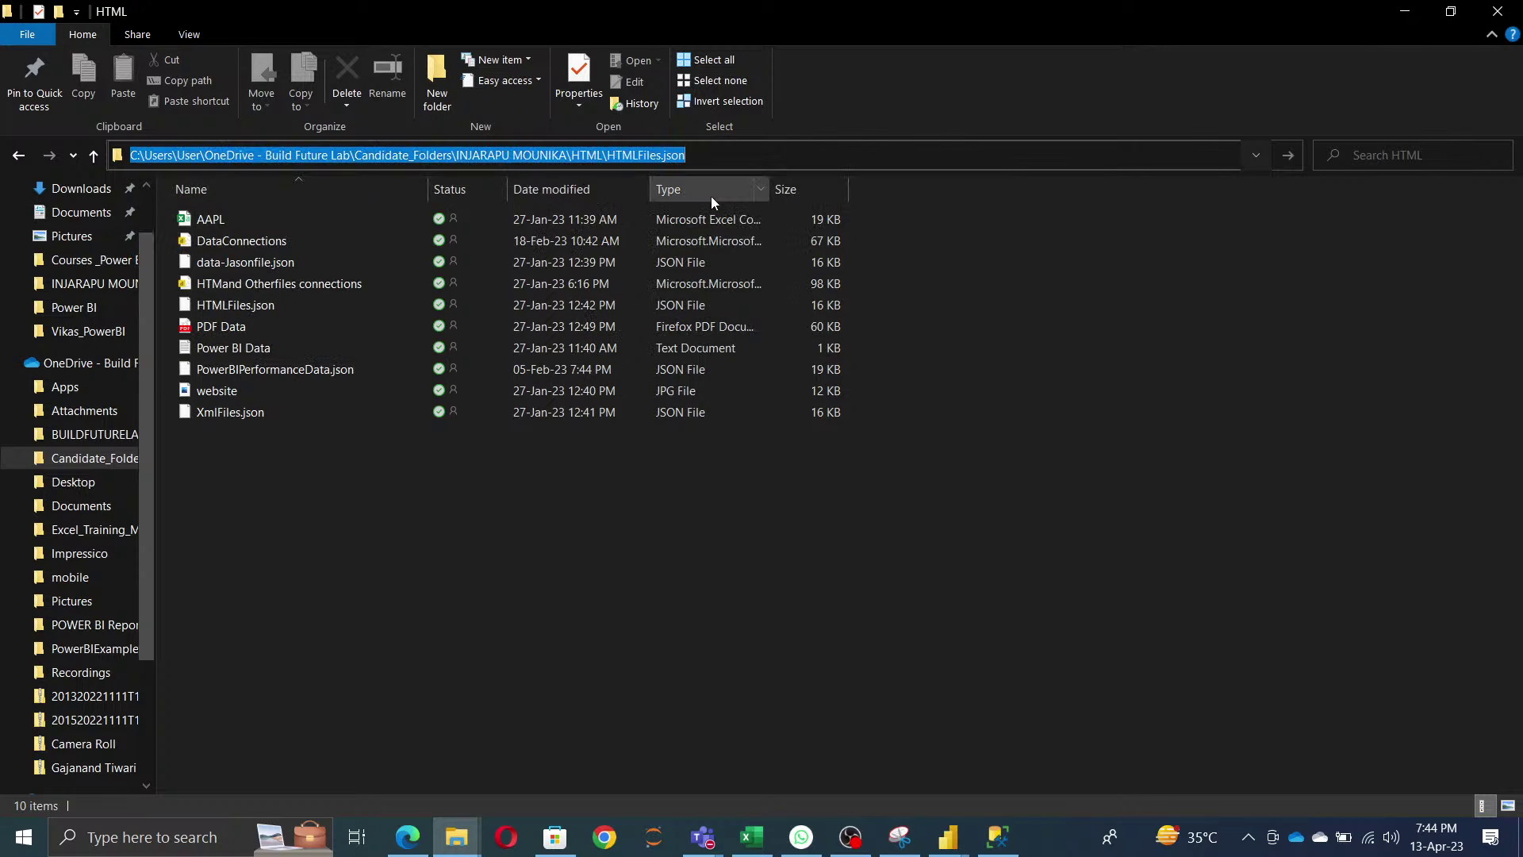
key(alt+Tab)
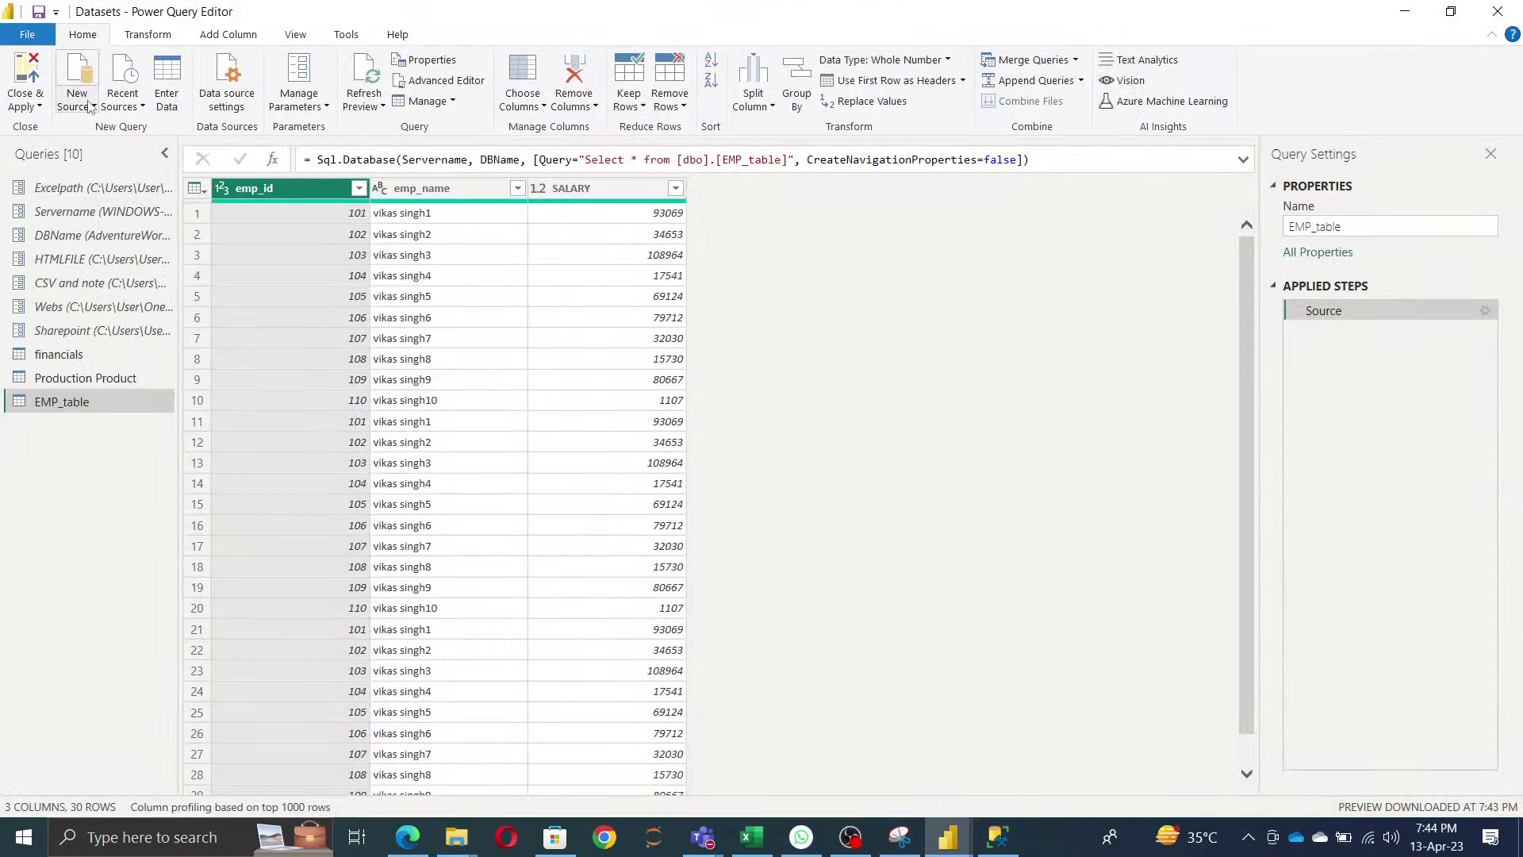
- Import HTMLFiles.json through the JSON connector as a new five-column HTMLFiles query
click(87, 105)
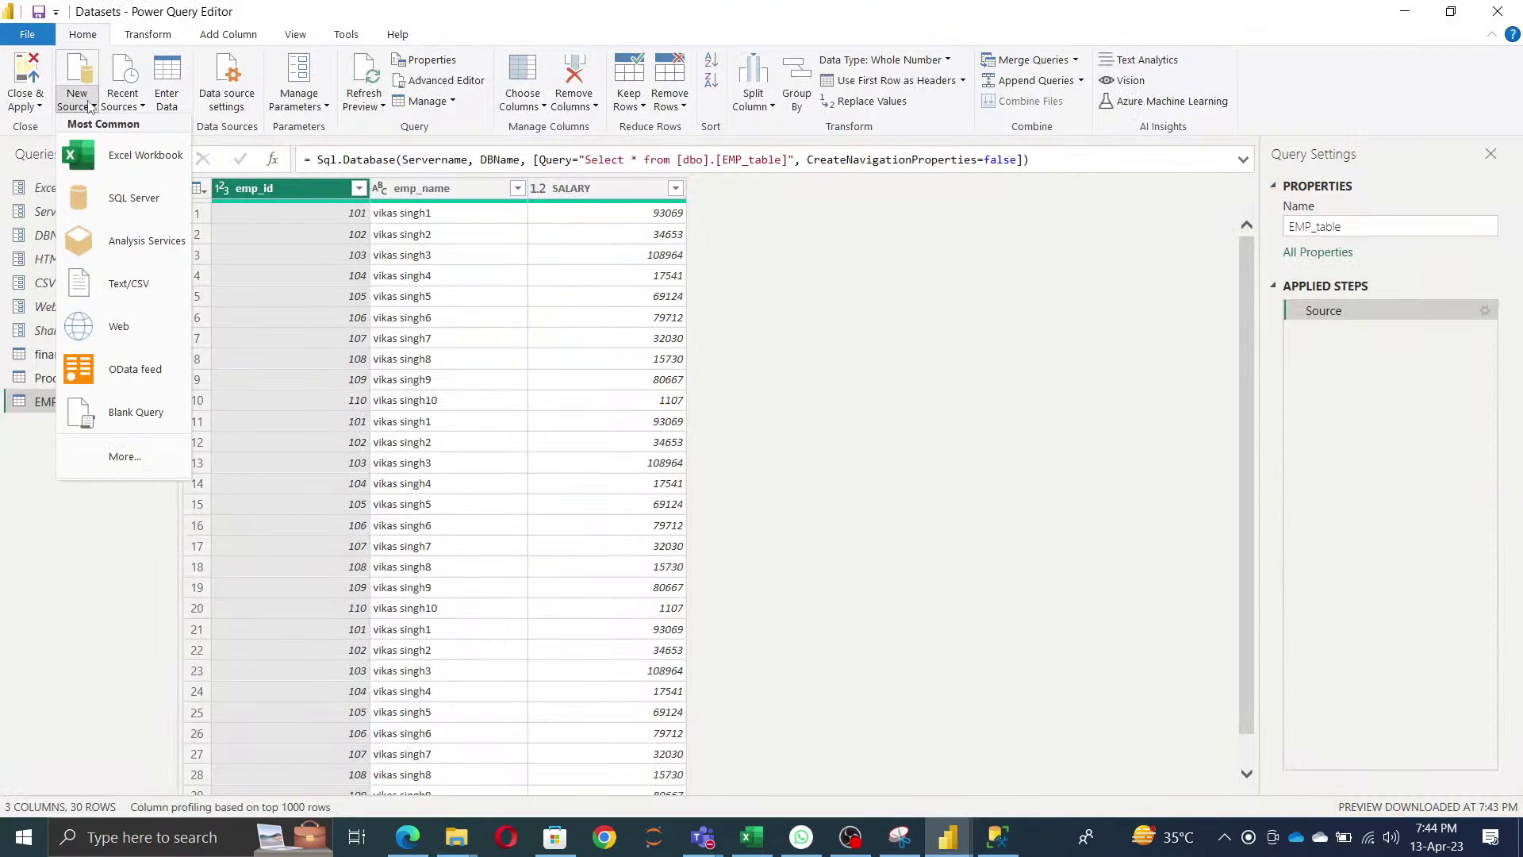
click(125, 457)
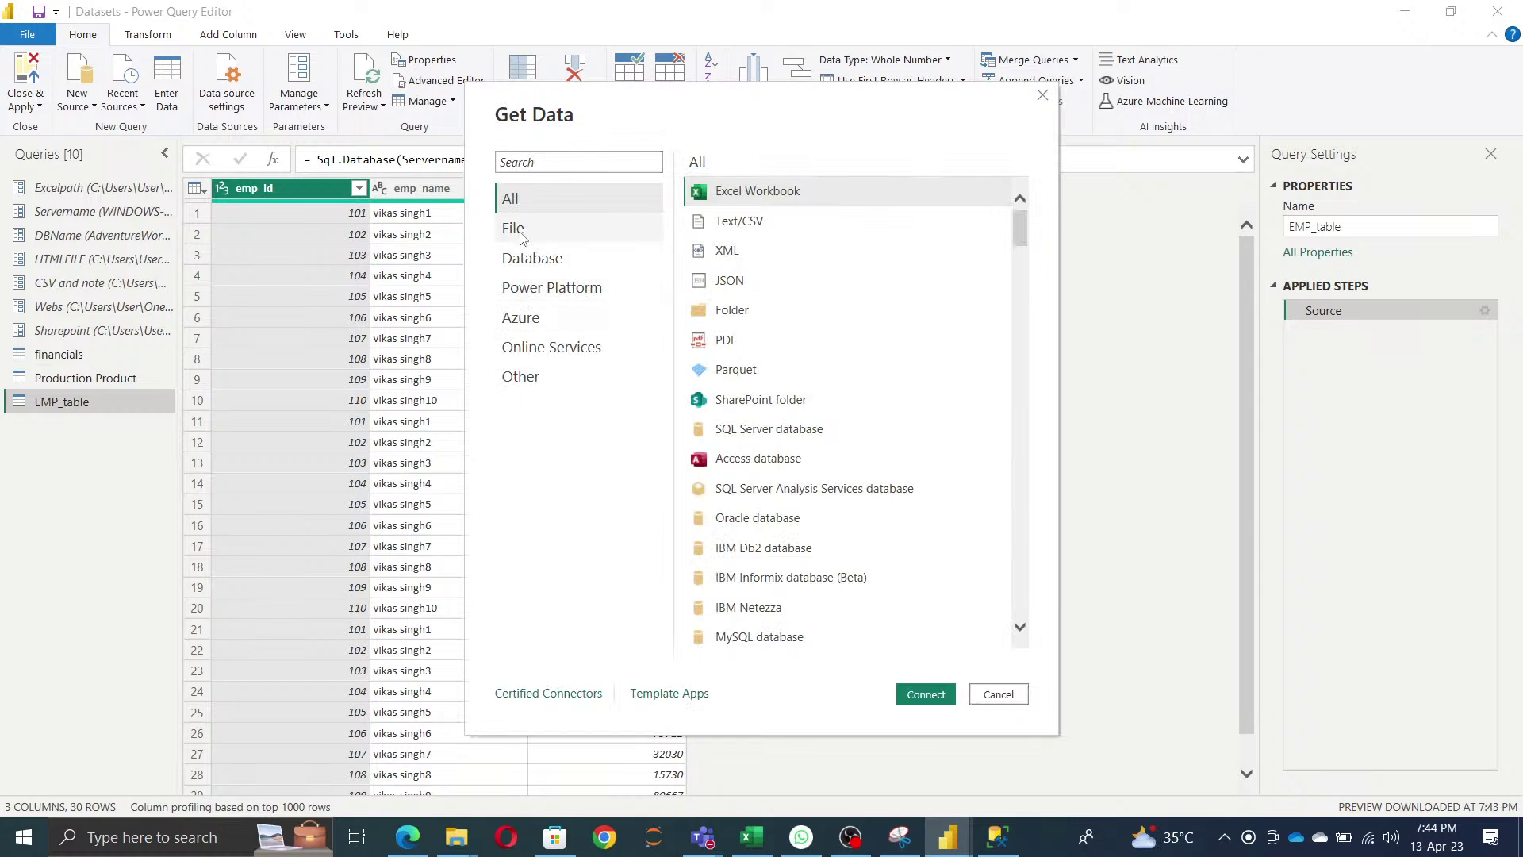
click(522, 230)
click(731, 282)
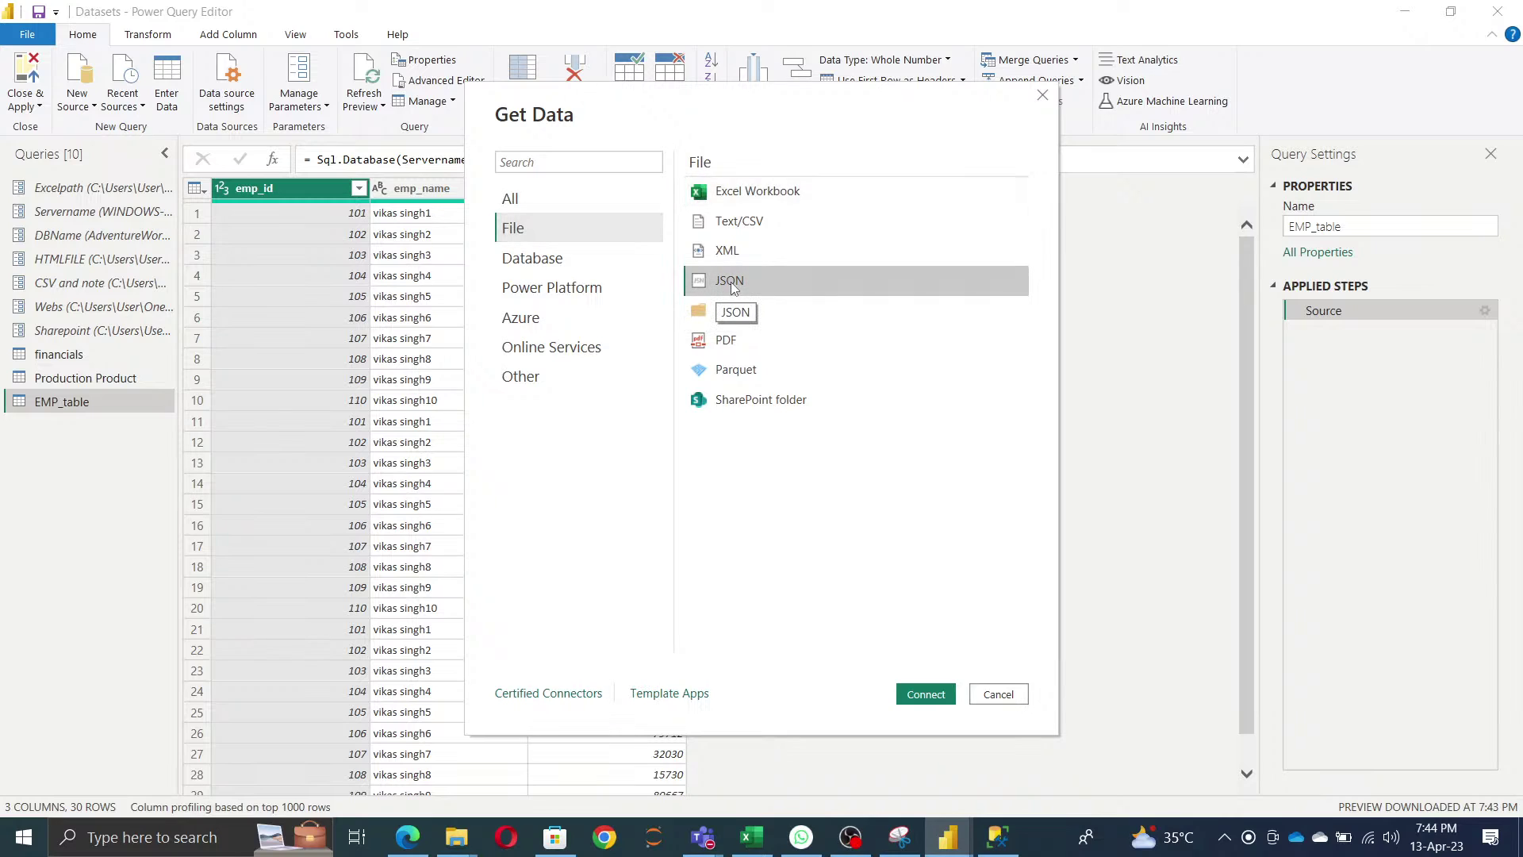
click(925, 695)
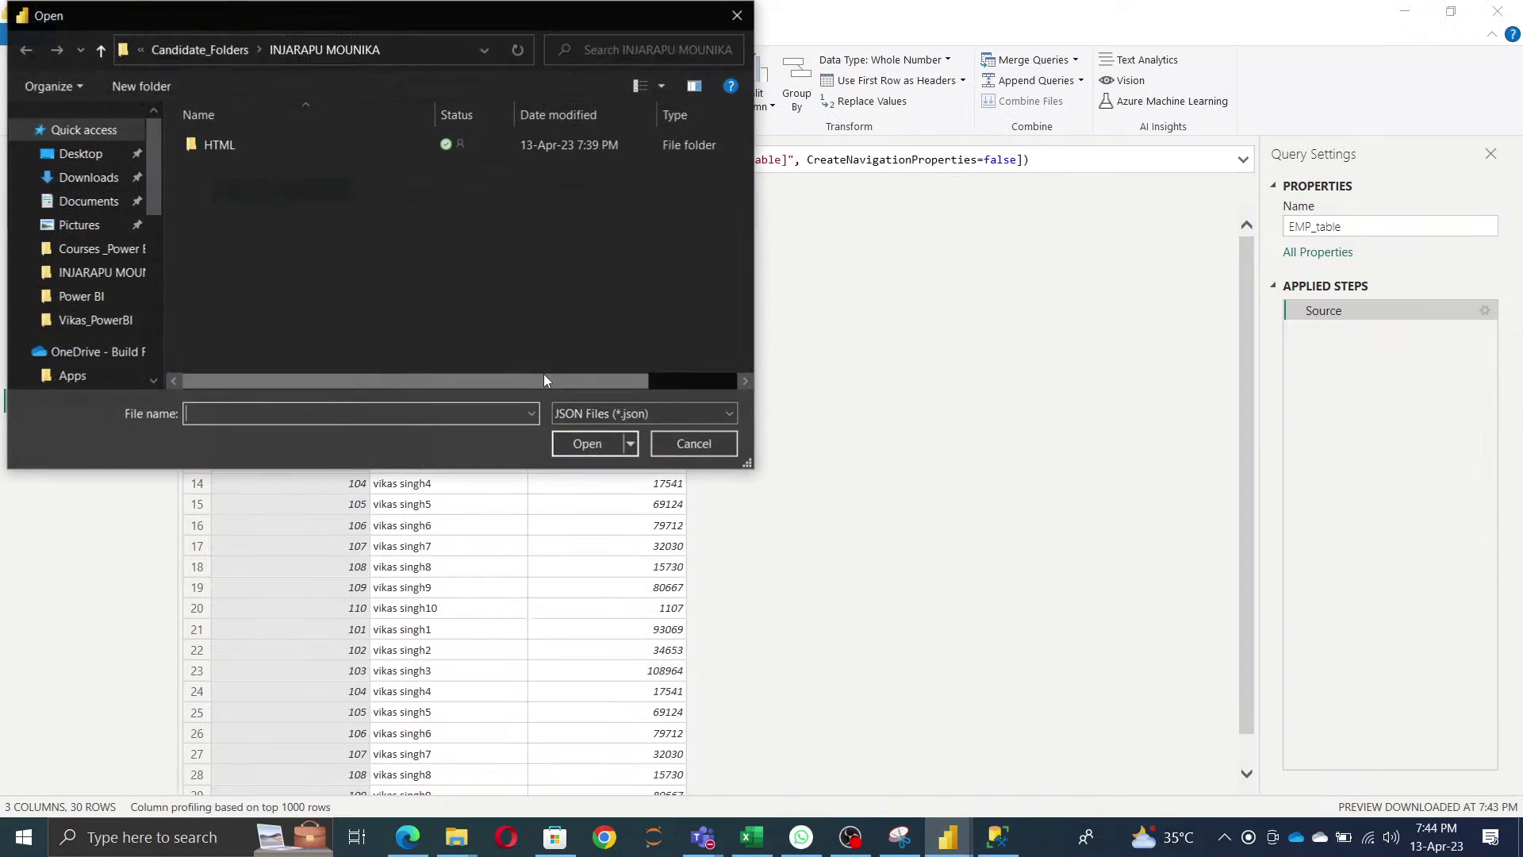
key(ctrl+v)
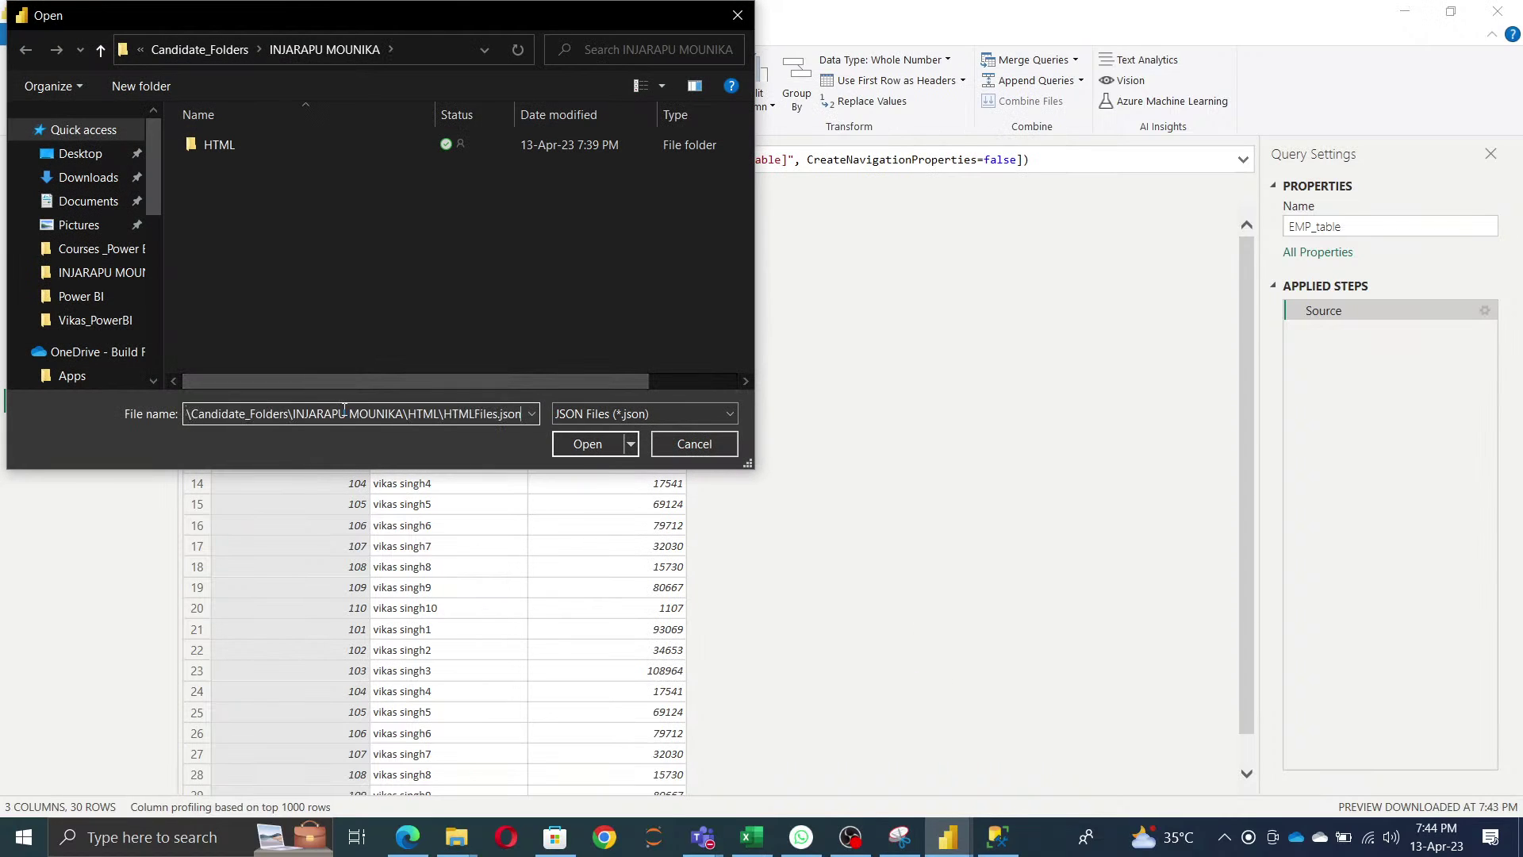
click(569, 452)
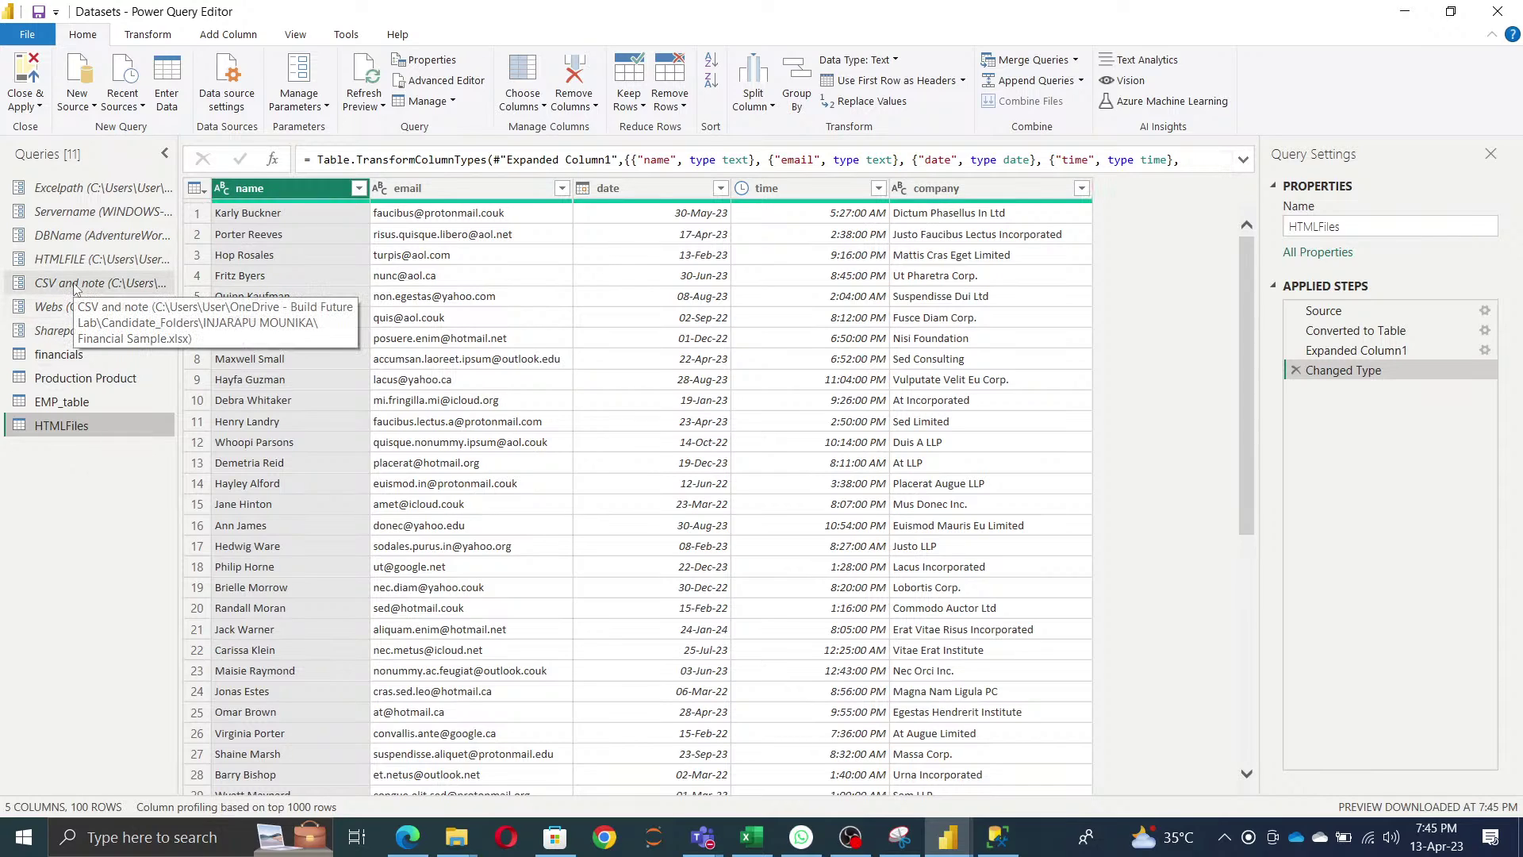
- Review the HTMLFILE parameter's current value path in Manage Parameters
click(80, 261)
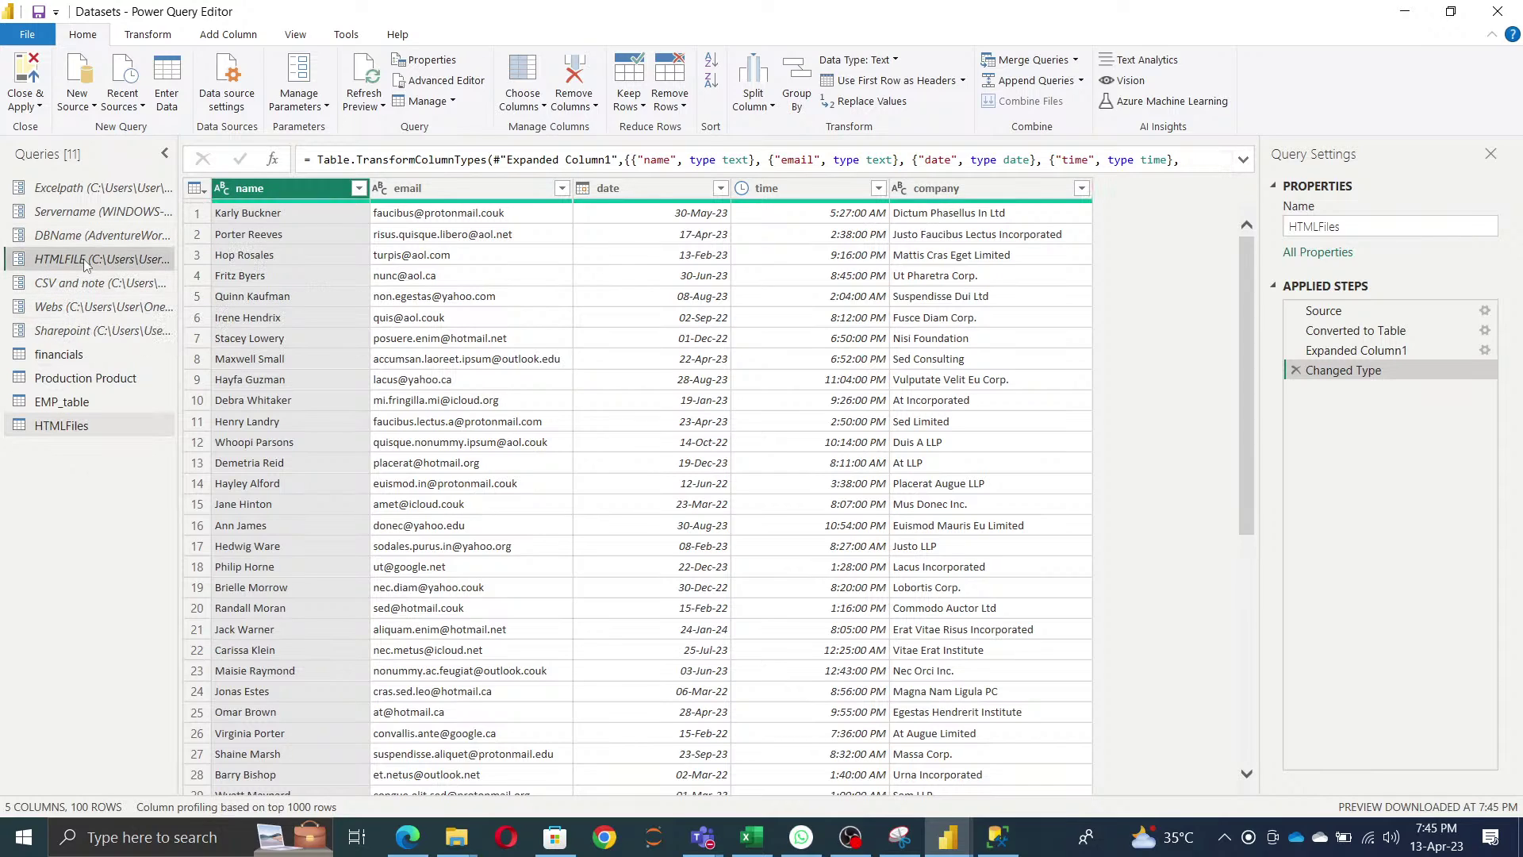
click(236, 235)
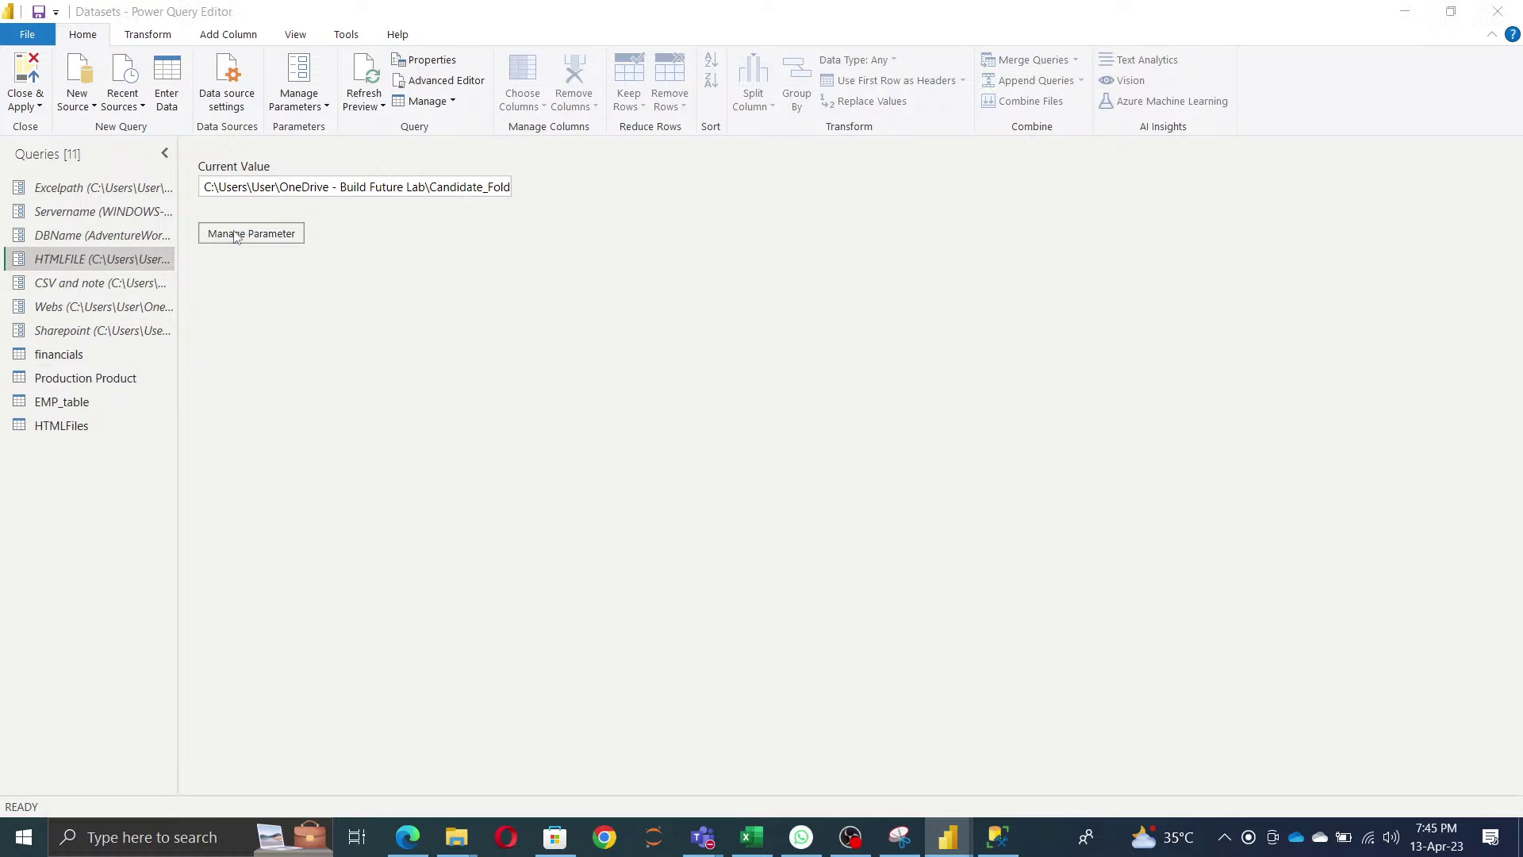
click(834, 436)
key(ctrl+a)
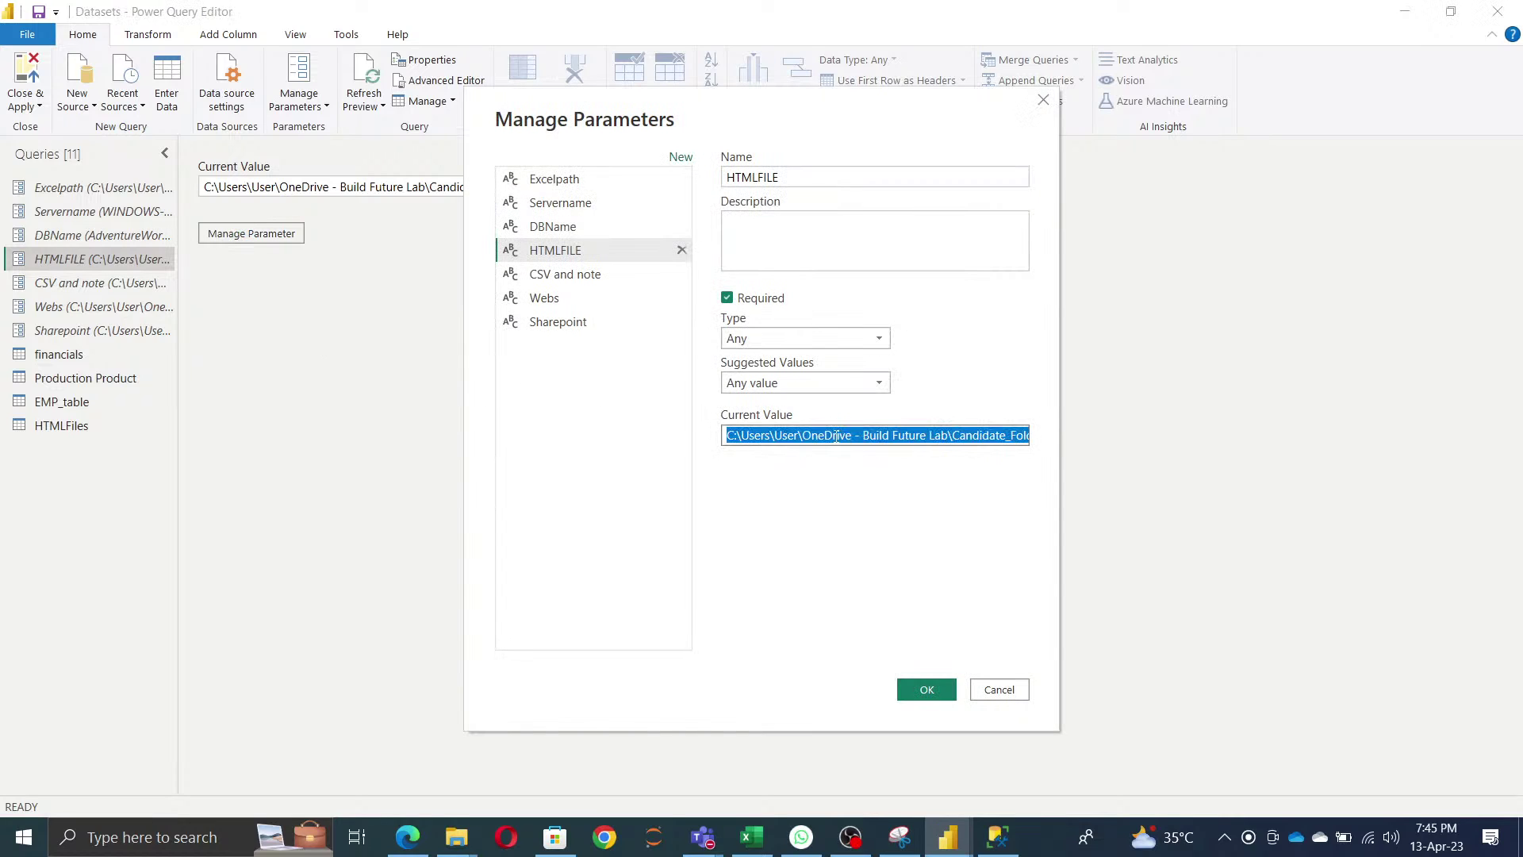
key(End)
click(927, 689)
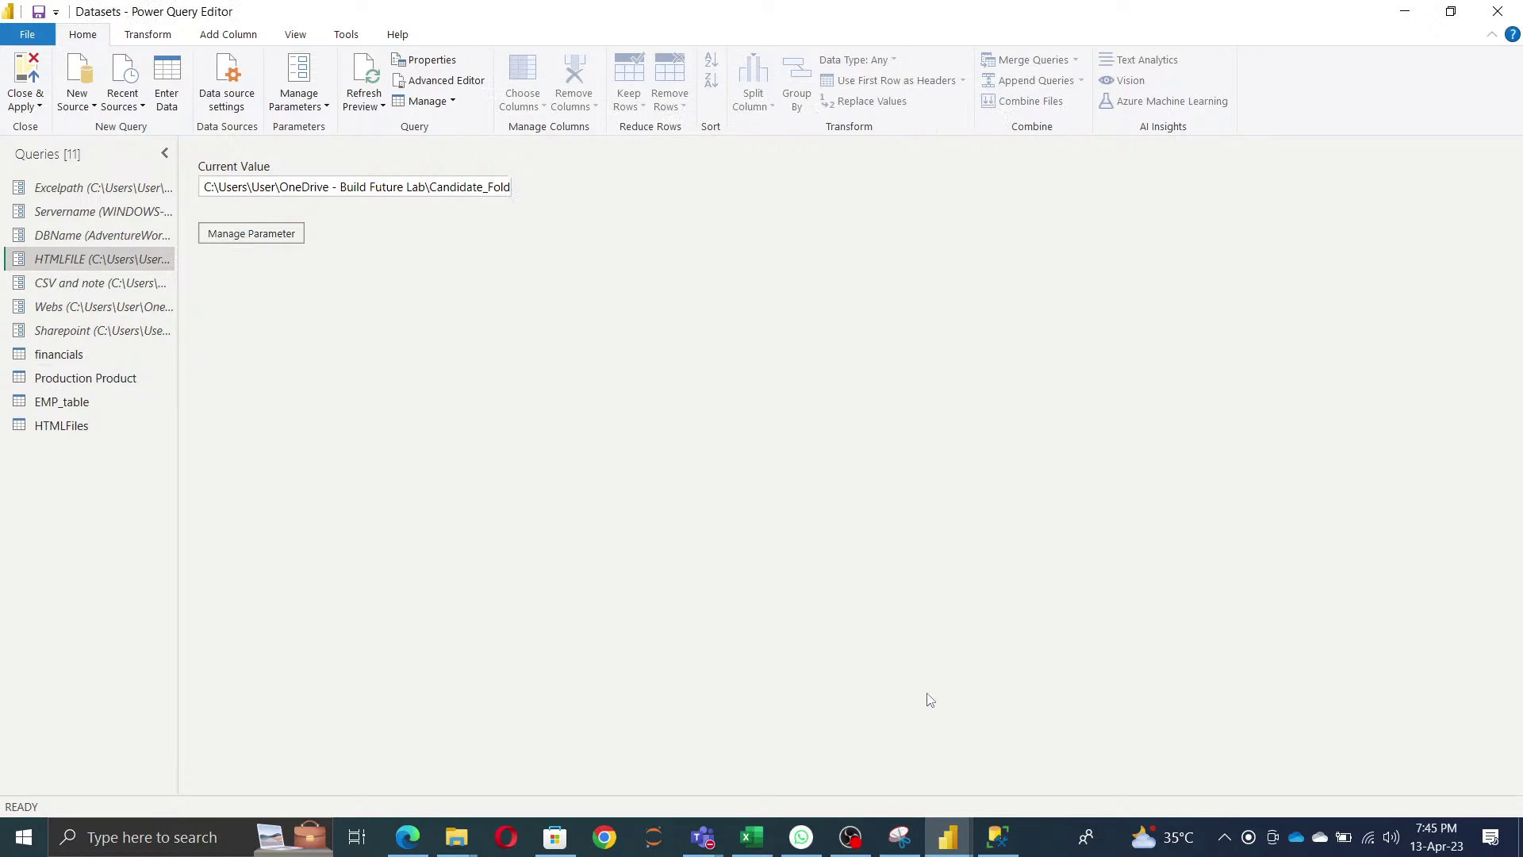
- Point the financials query's Source file path at the Excelpath parameter
click(52, 354)
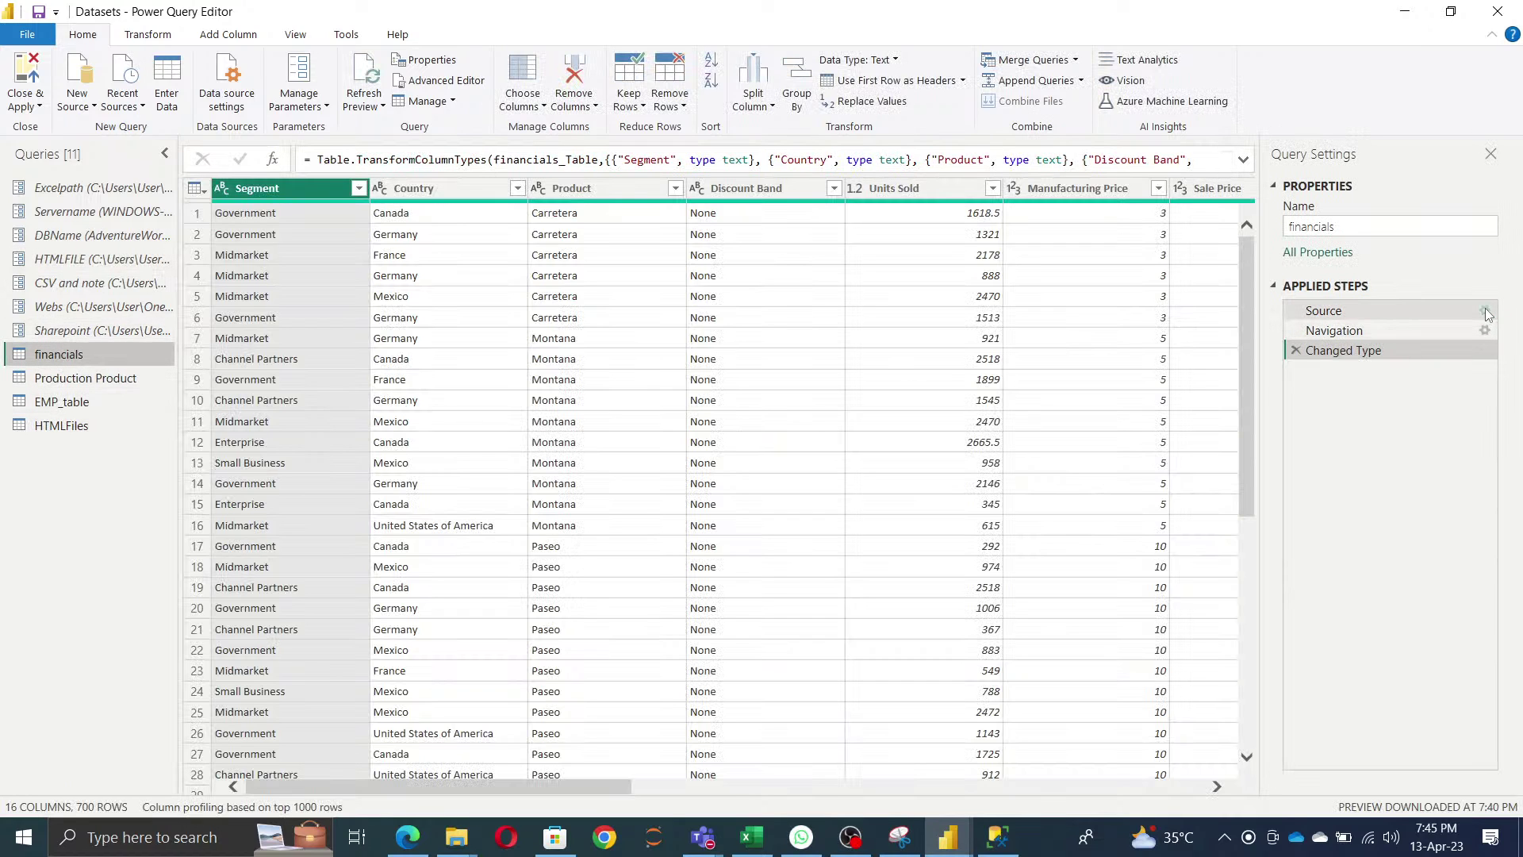
click(1474, 310)
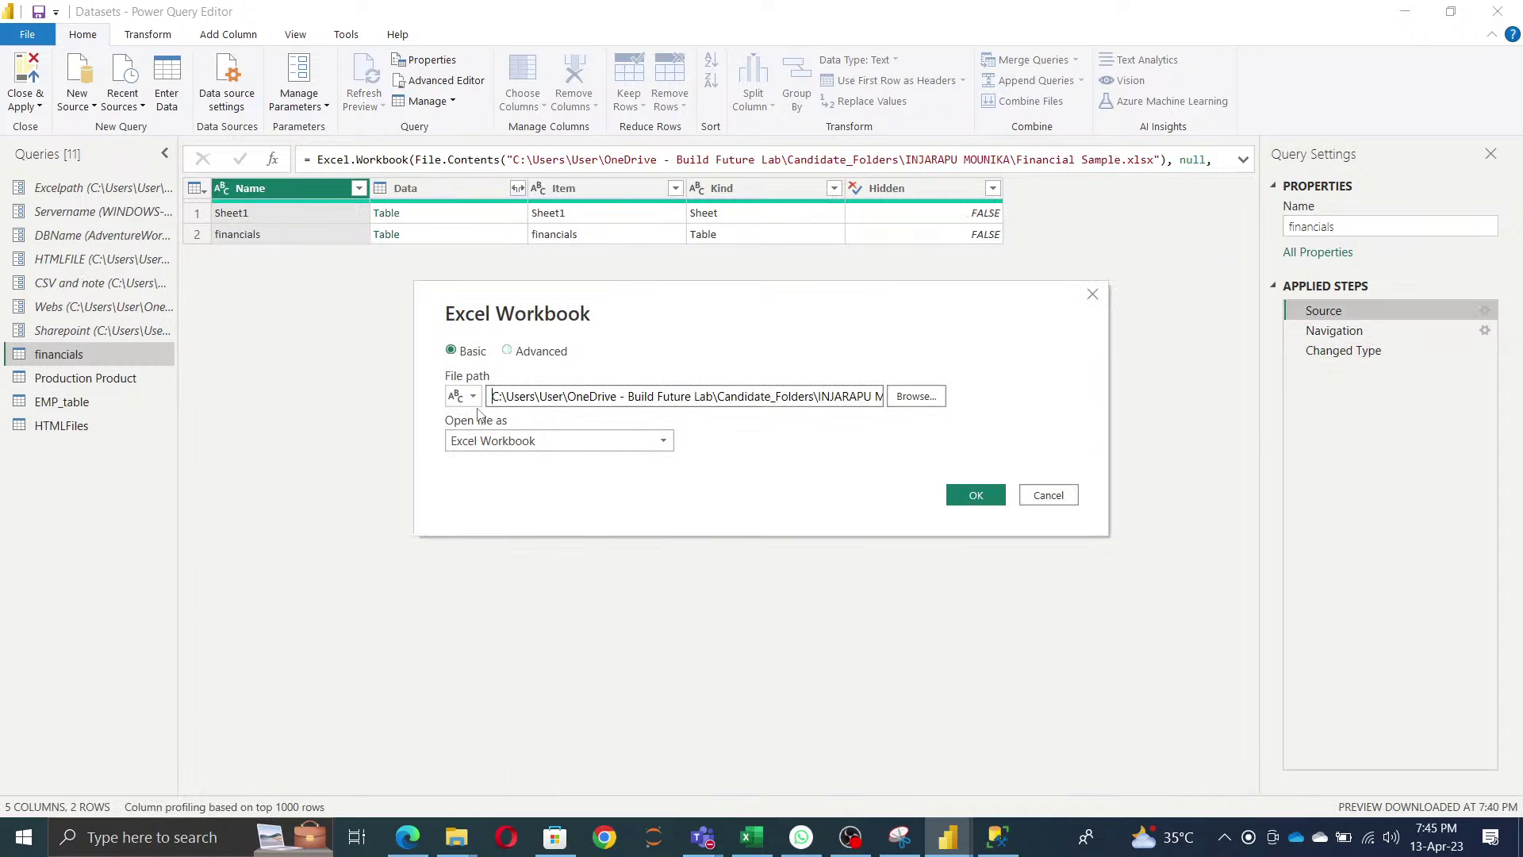
click(468, 397)
click(515, 434)
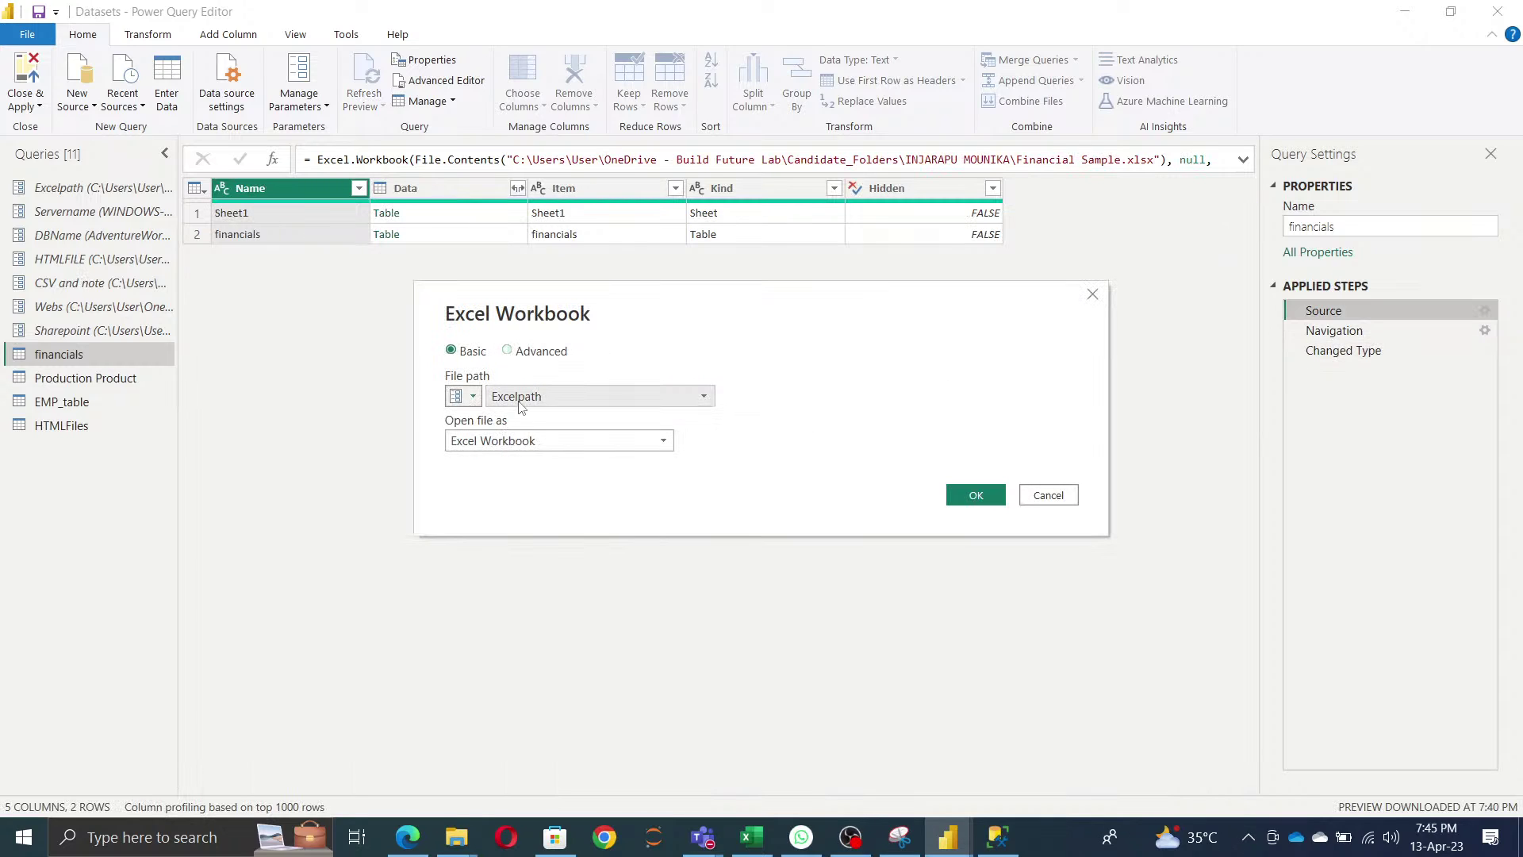
click(975, 495)
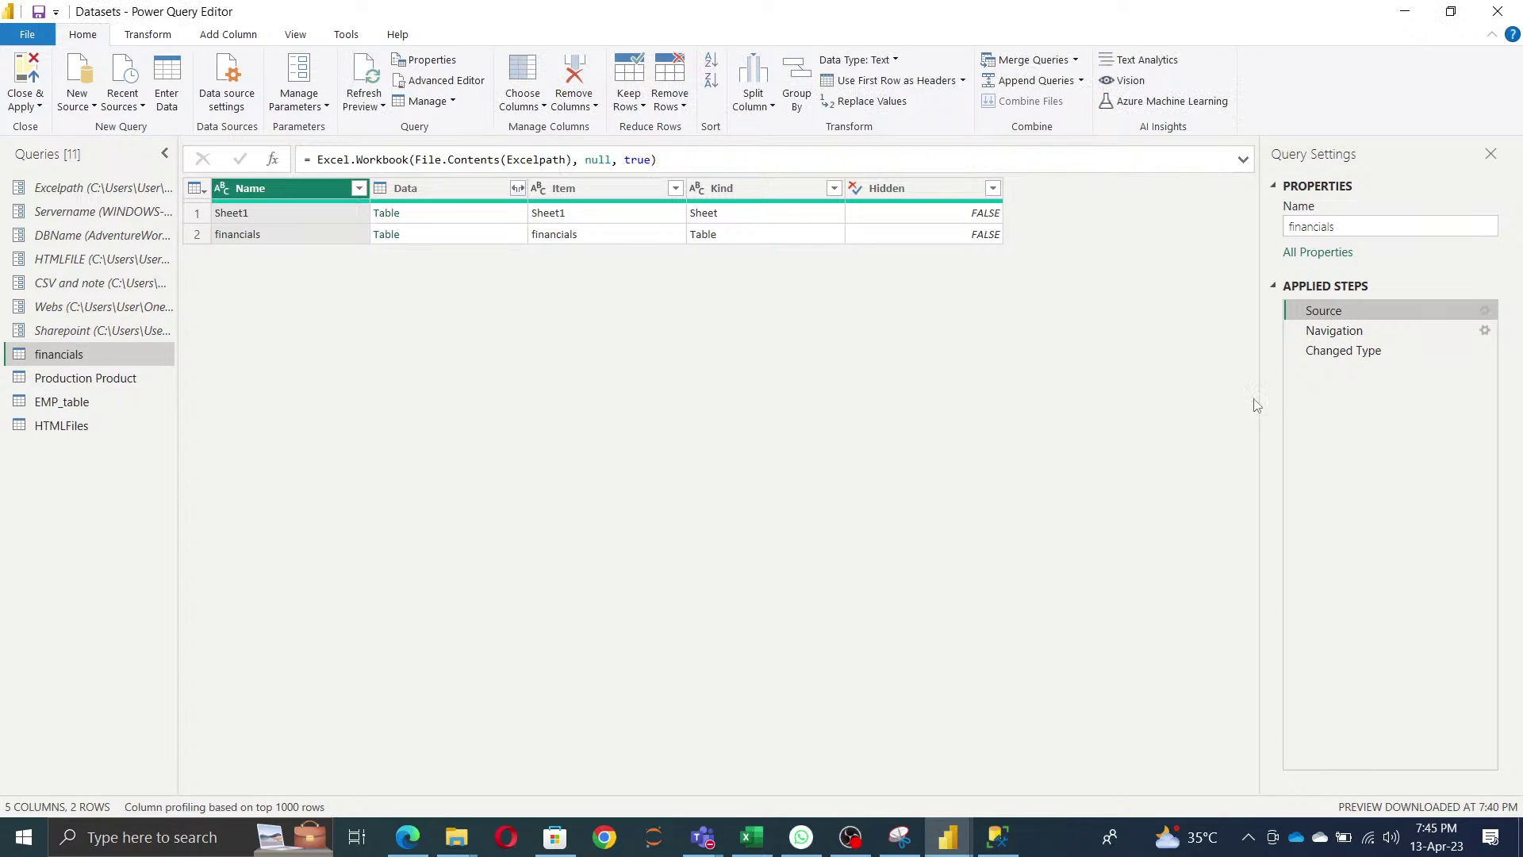
click(1340, 356)
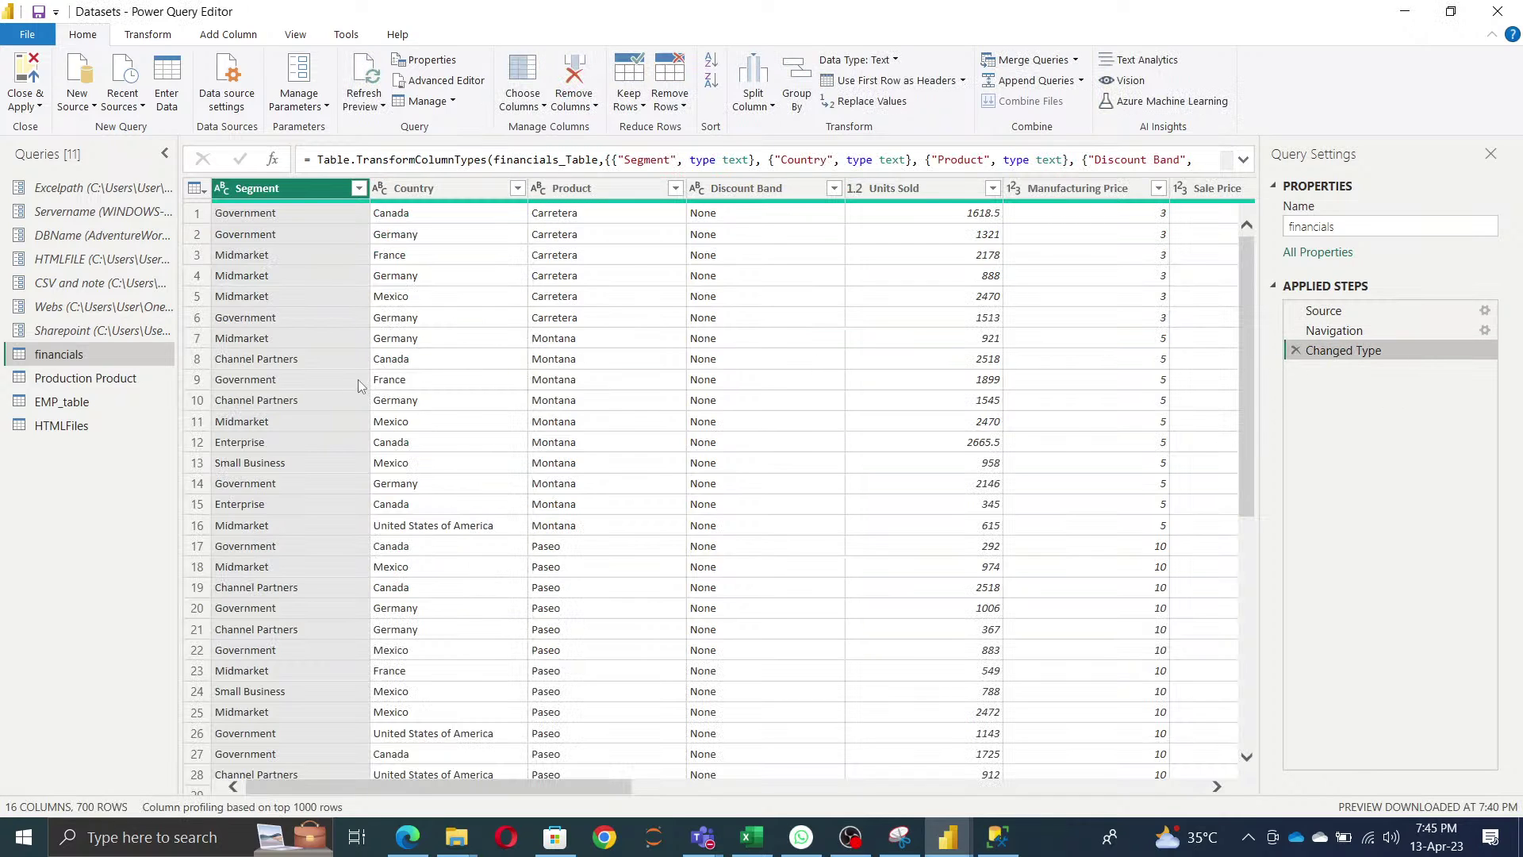
click(45, 433)
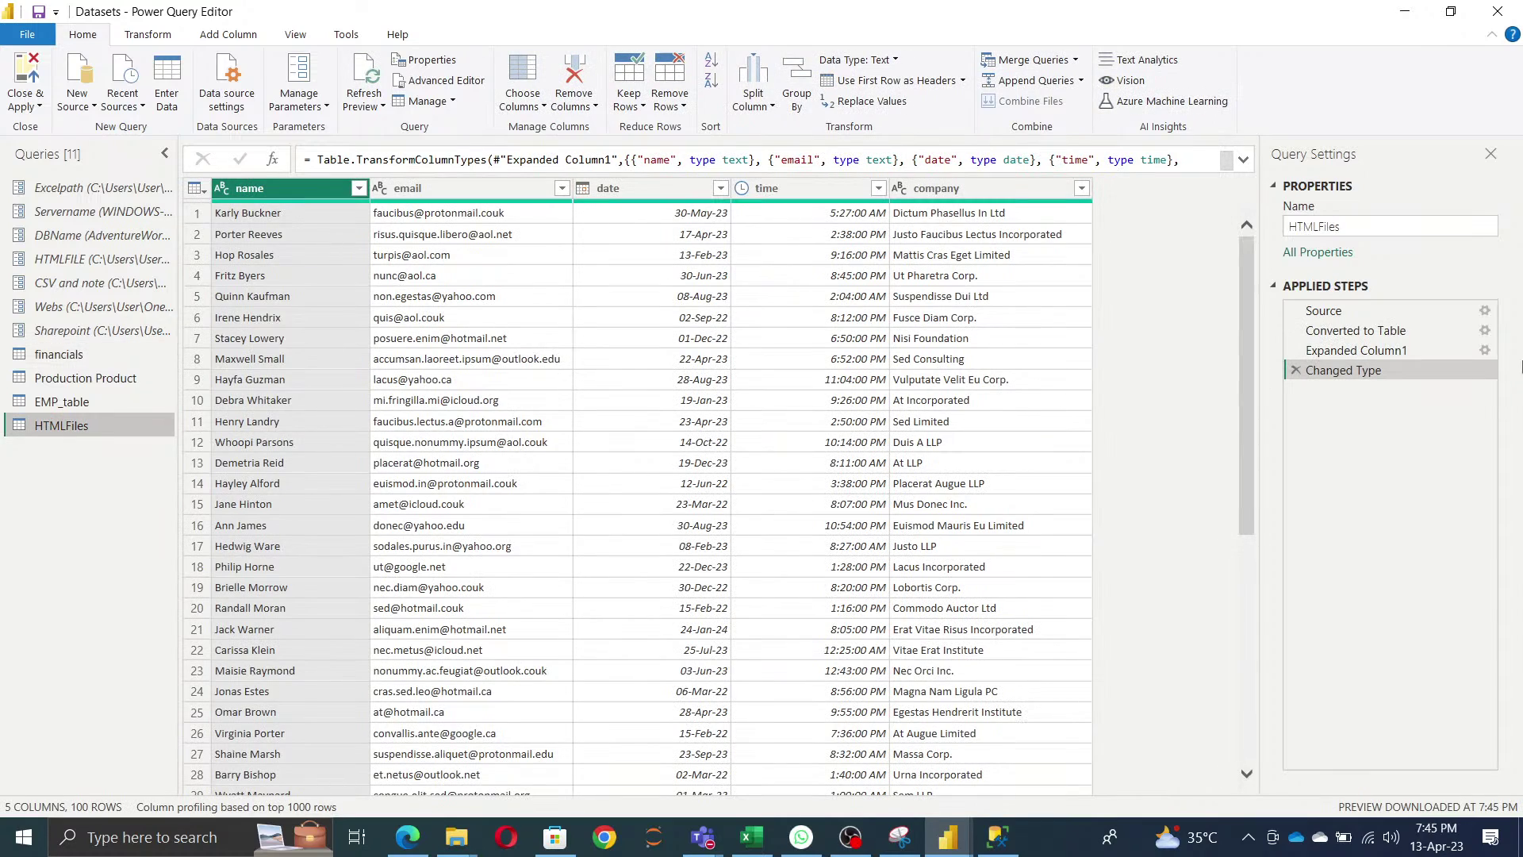
click(1484, 311)
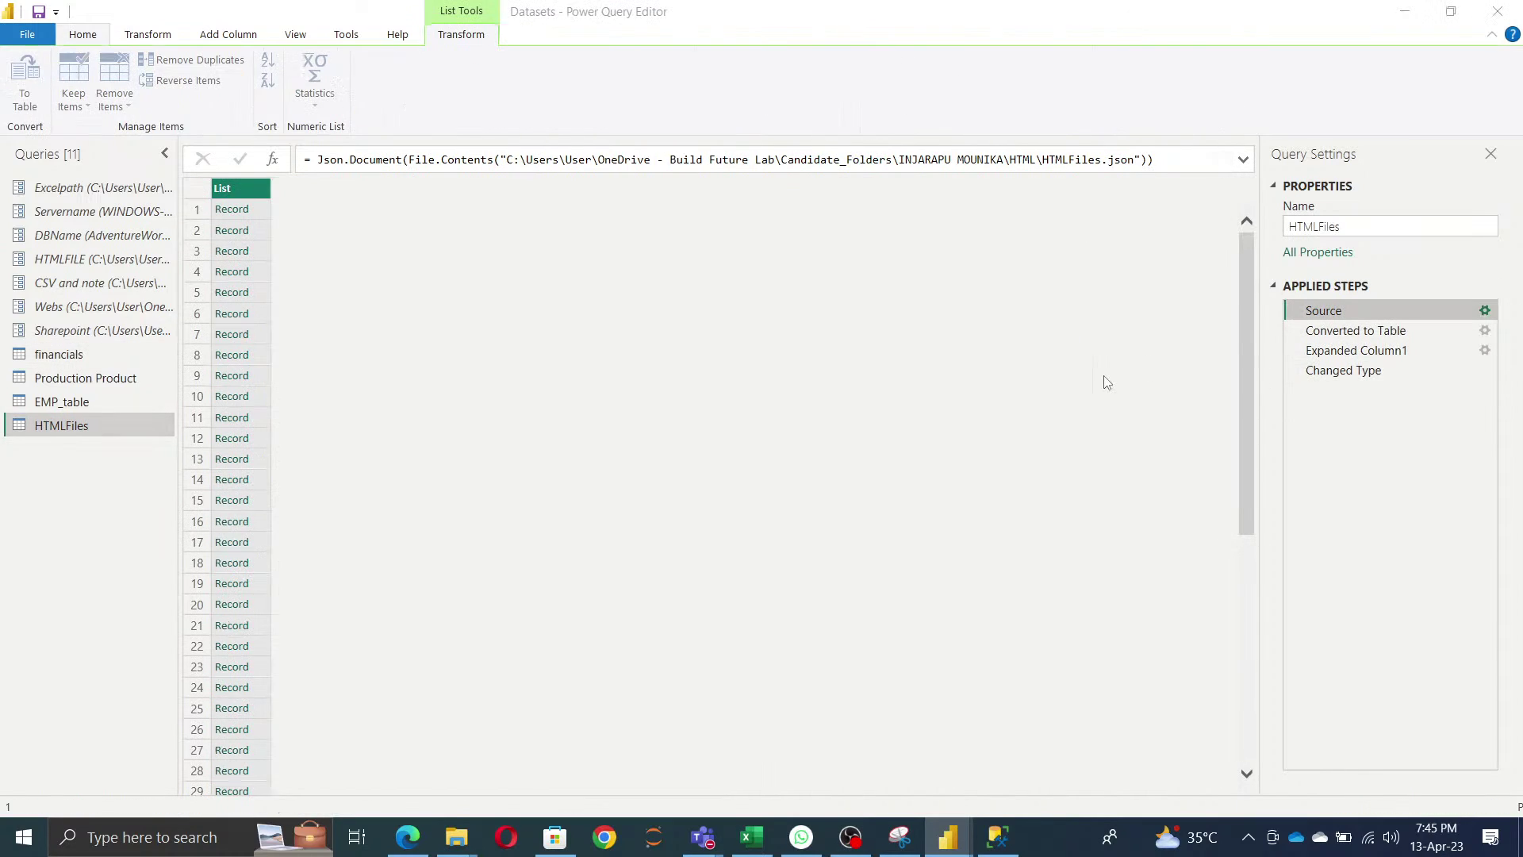
- Set the HTMLFiles Source file path to the HTMLFILE parameter and return to Changed Type
click(466, 374)
click(480, 415)
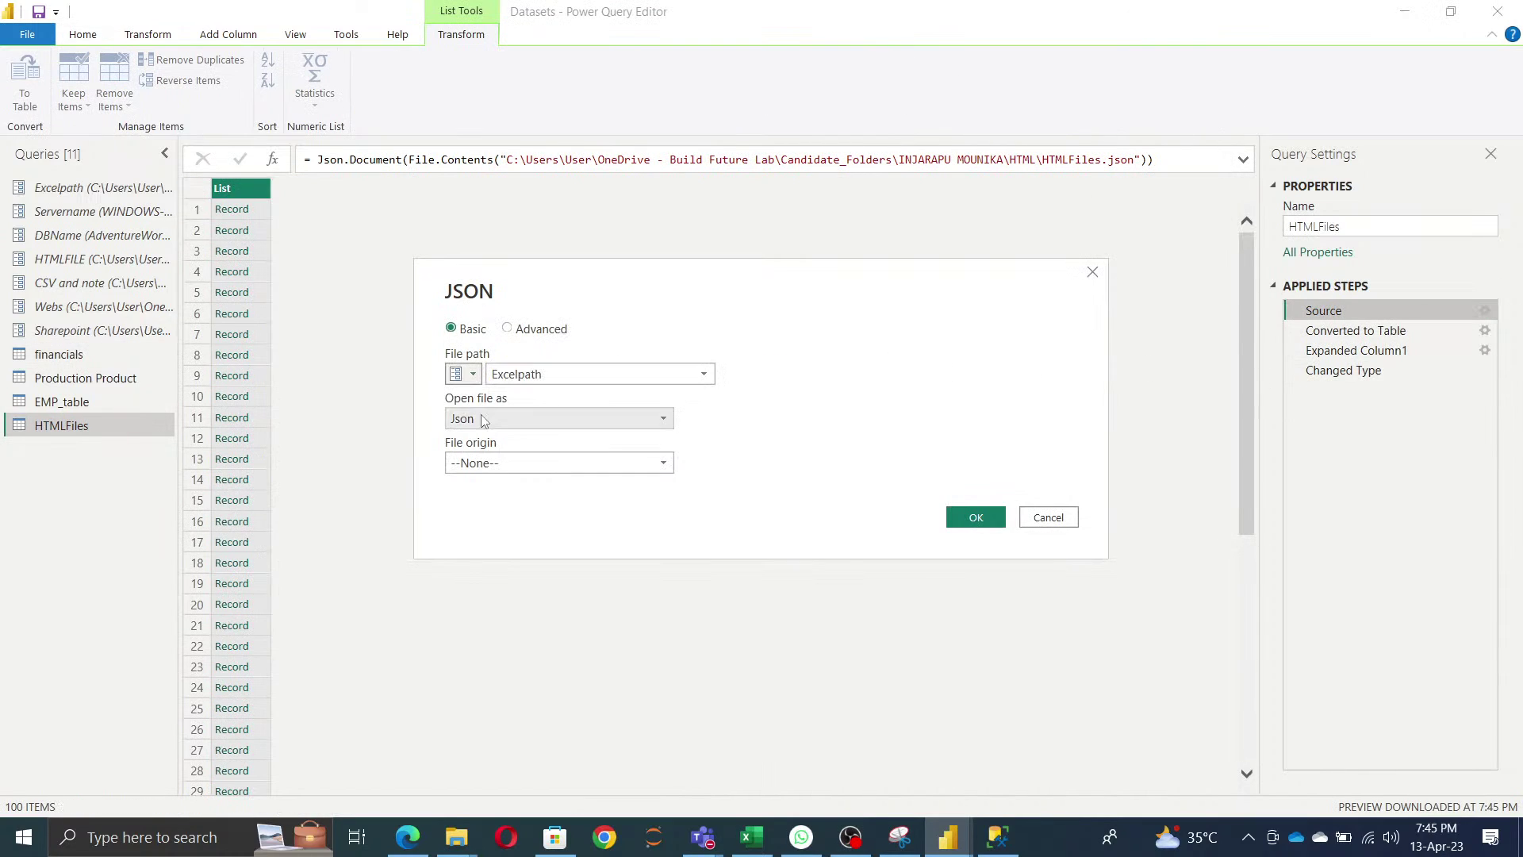
click(533, 376)
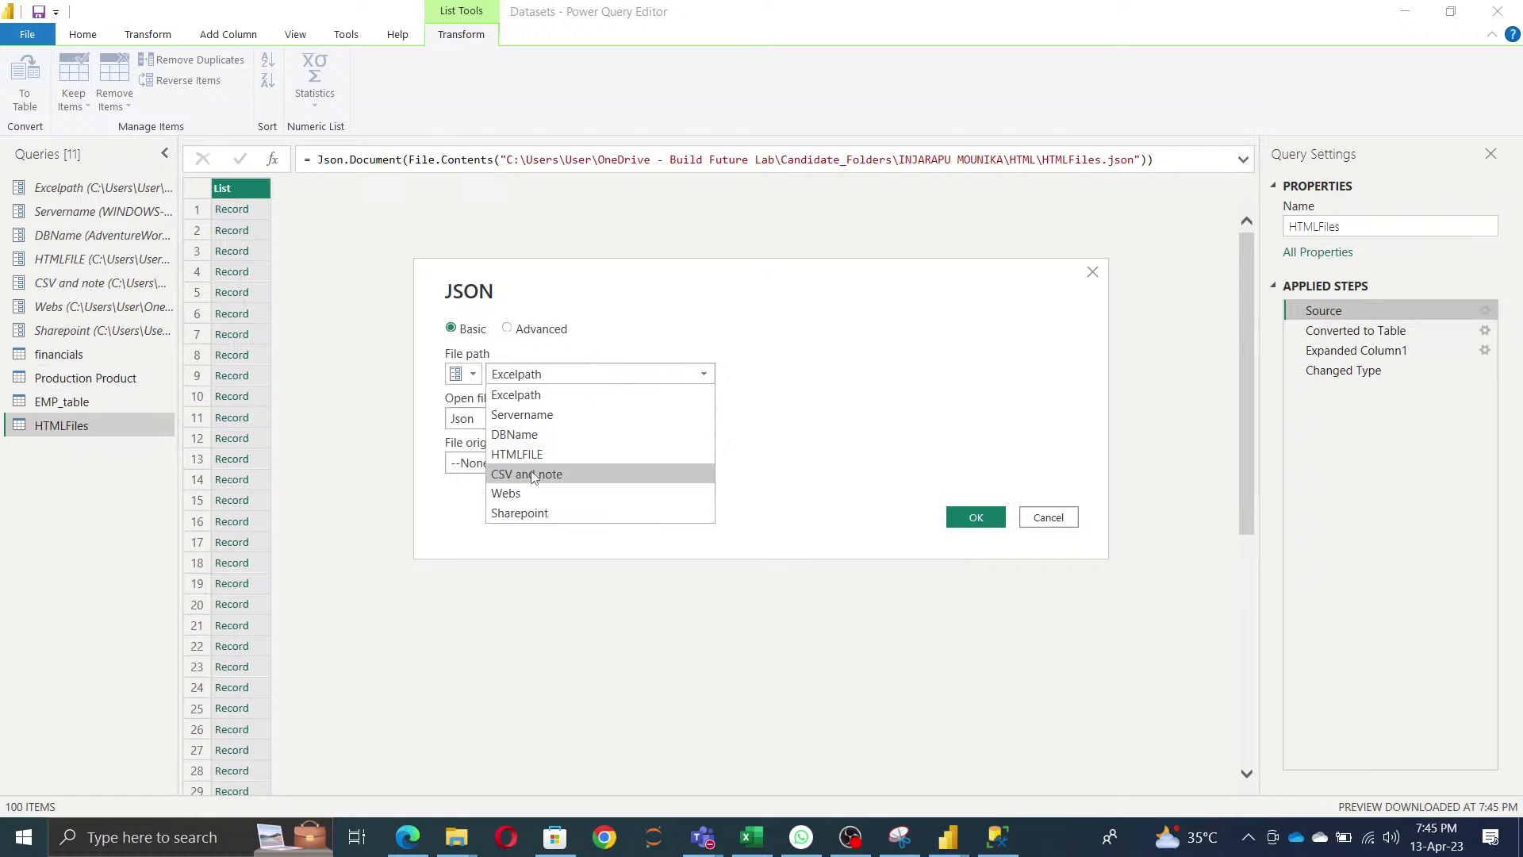
click(533, 454)
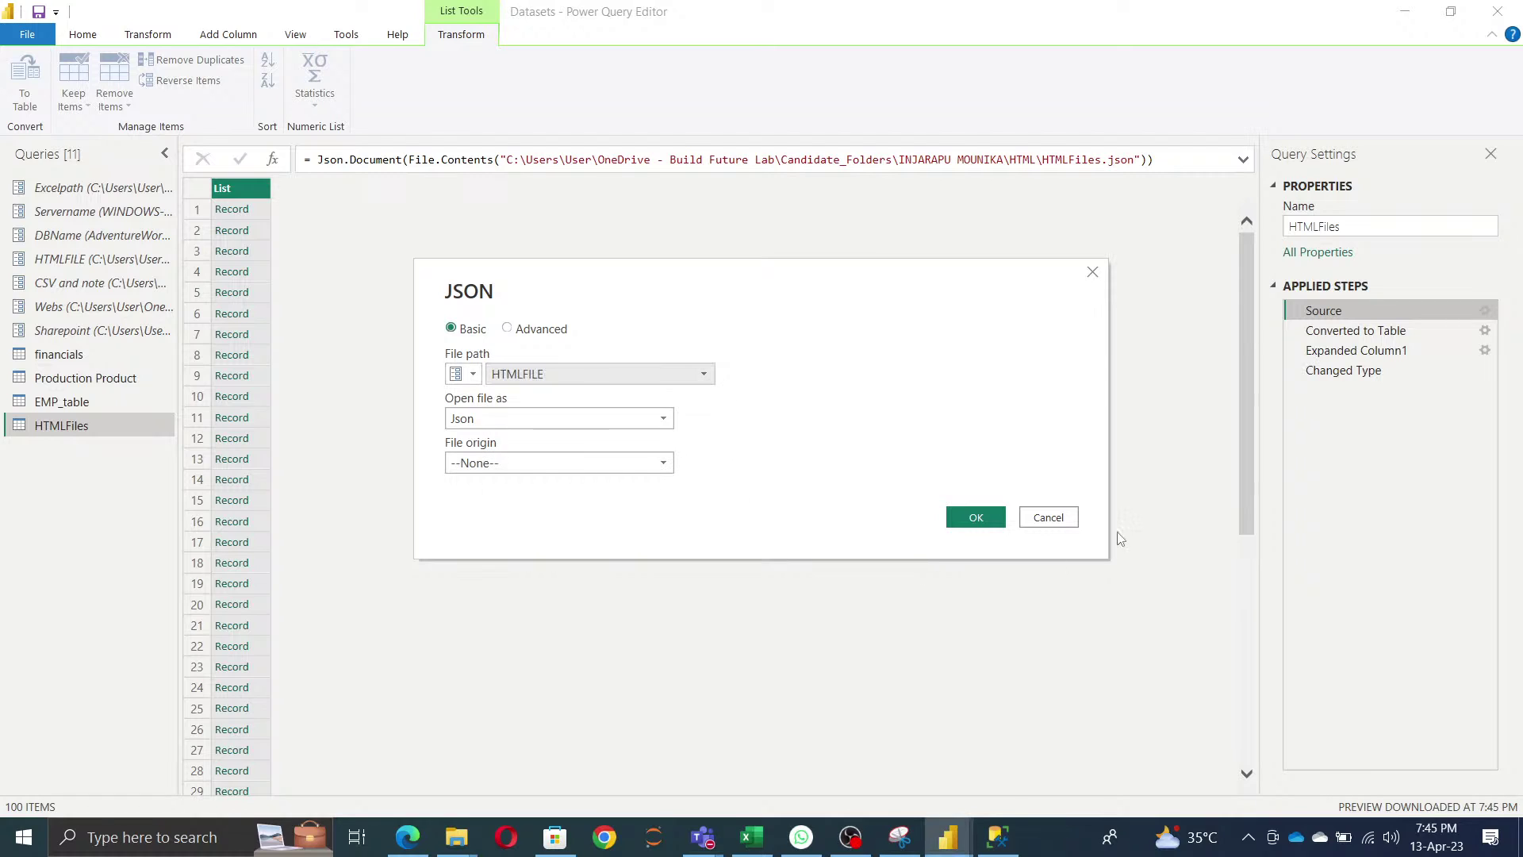
click(974, 520)
click(1339, 374)
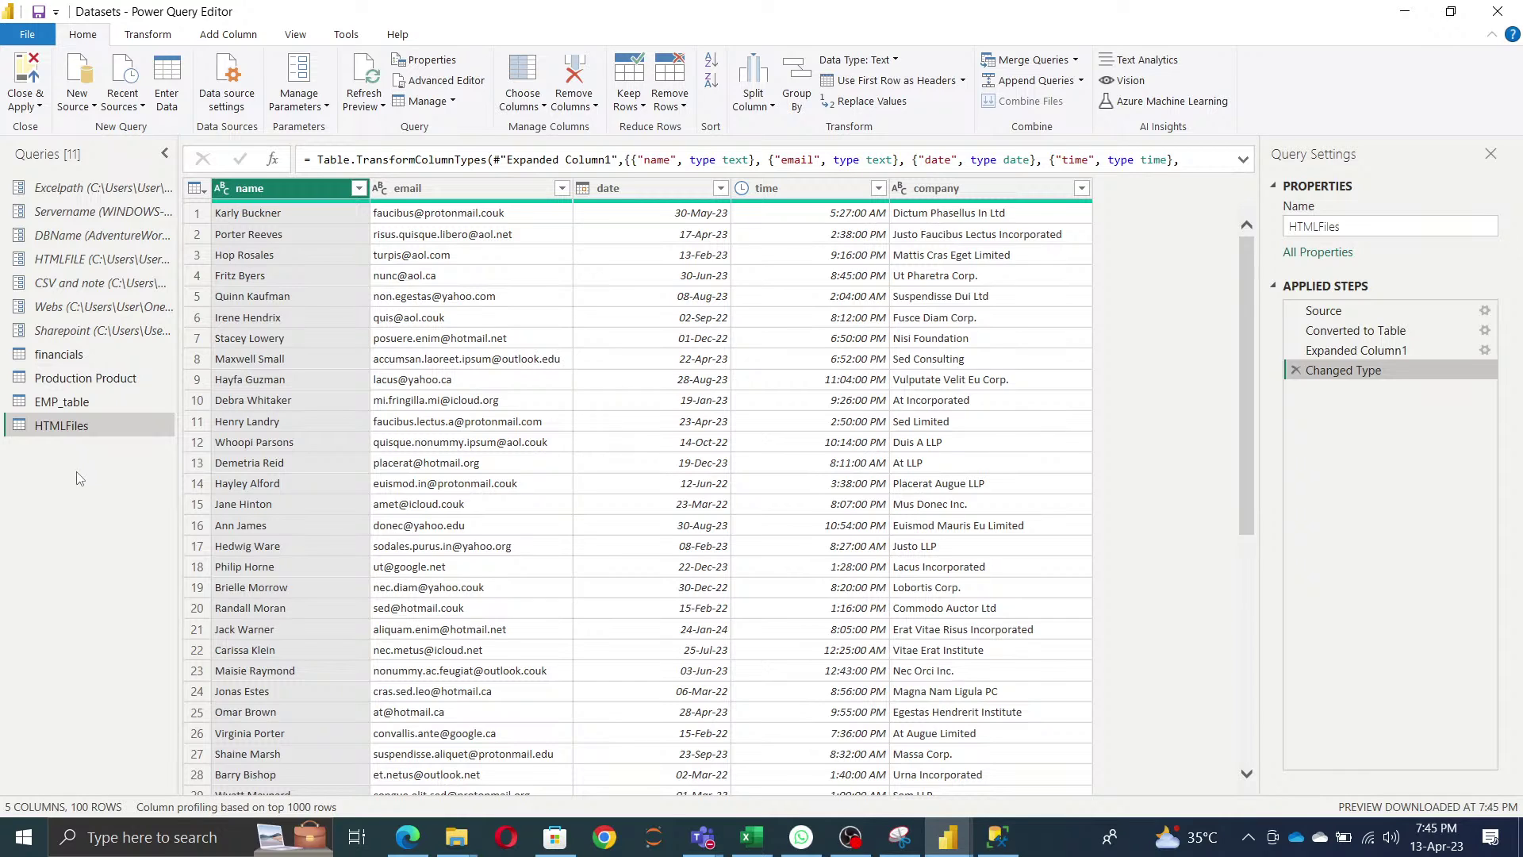
key(alt+Tab)
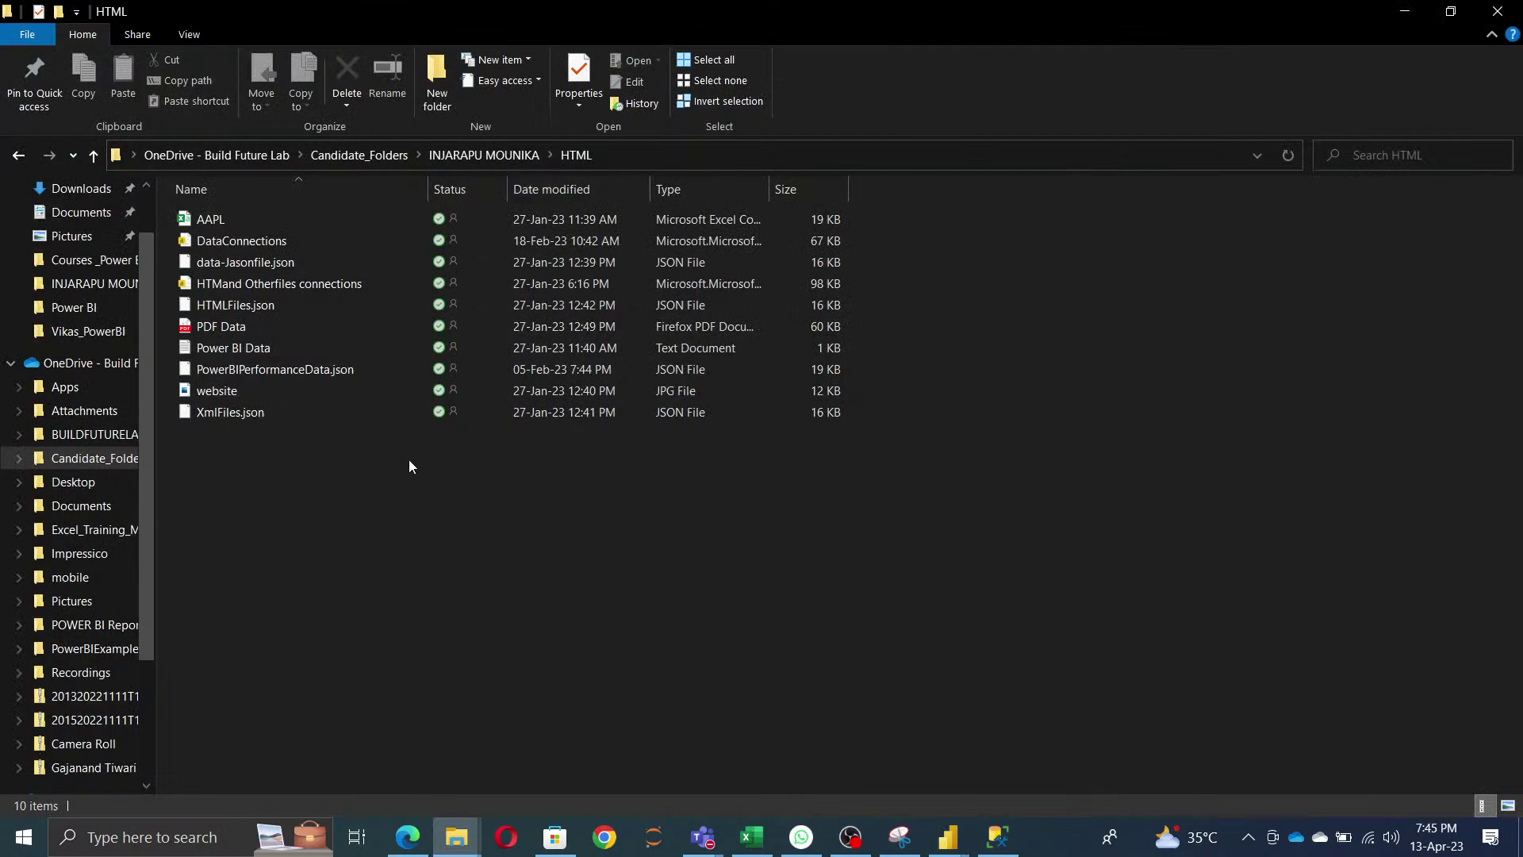
- Bring up the CSV and note parameter in the query editor
key(alt+Tab)
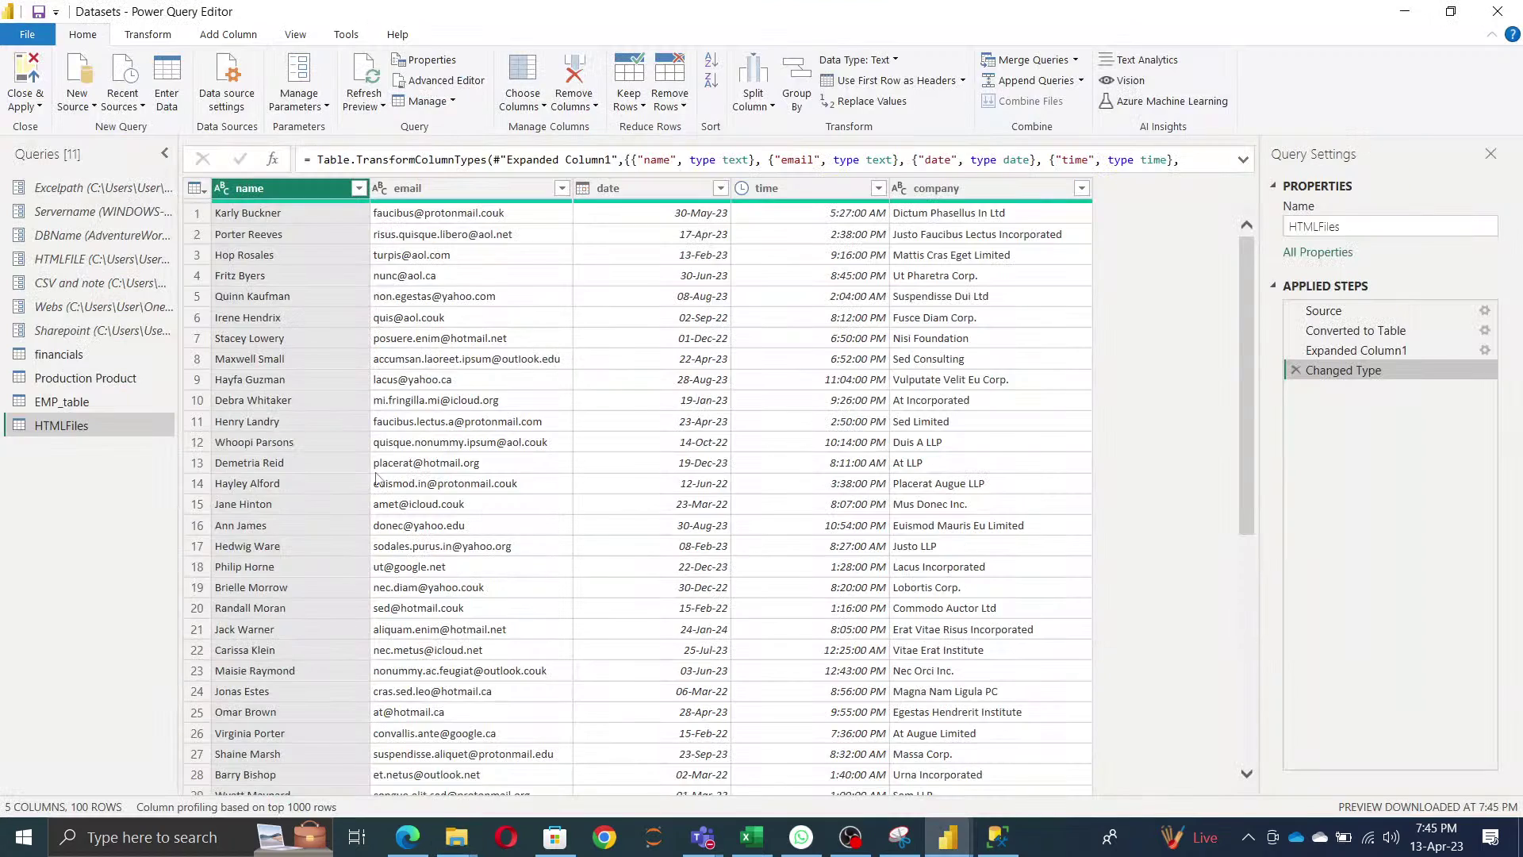
click(80, 290)
key(alt+Tab)
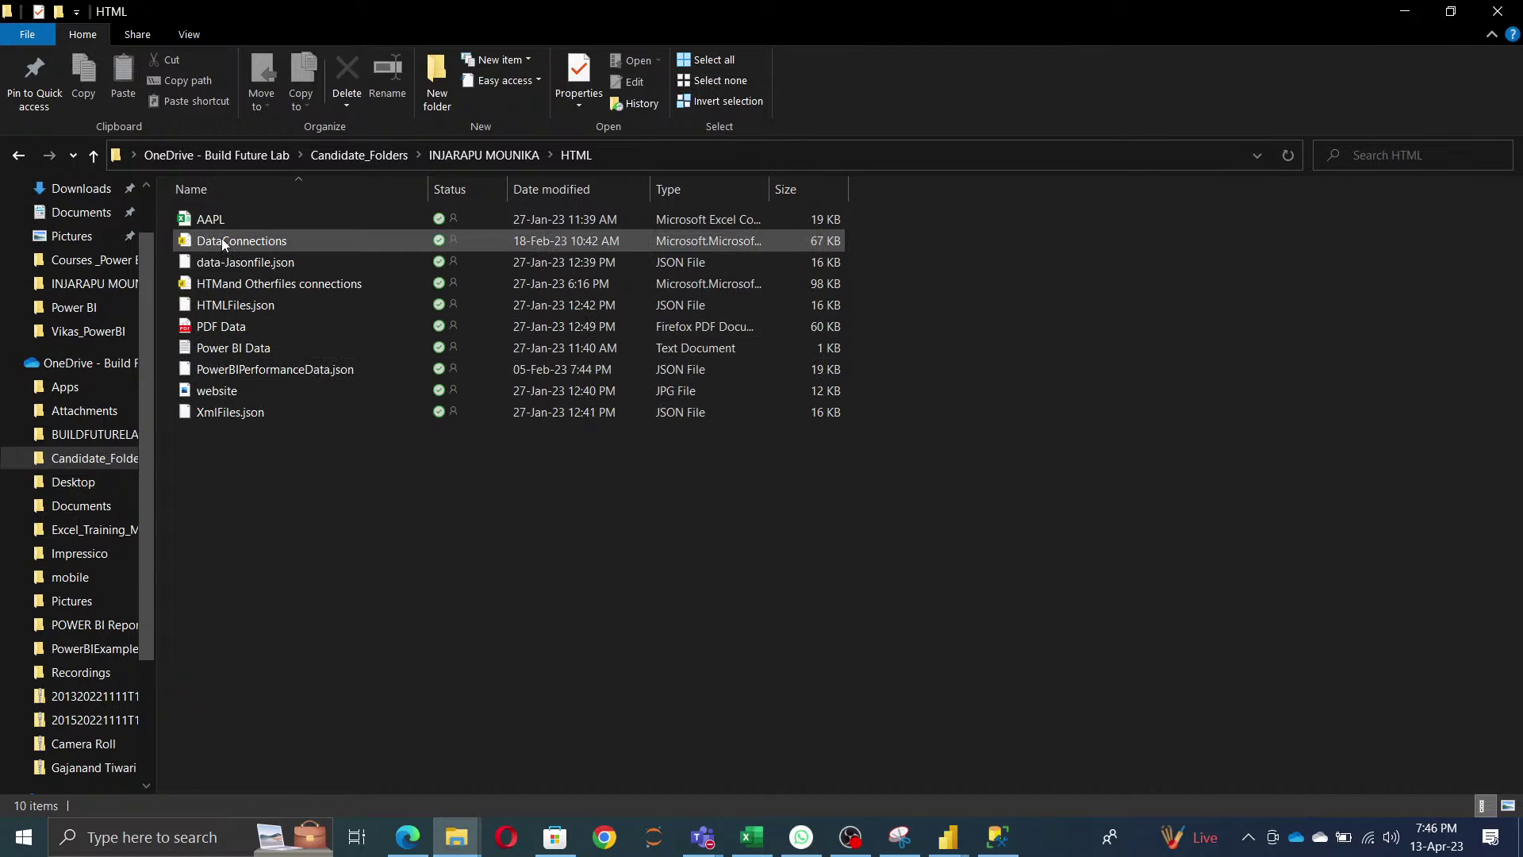
- Extend the HTML folder path in the address bar to AAPL.csv and copy it
click(654, 153)
click(684, 151)
text(\)
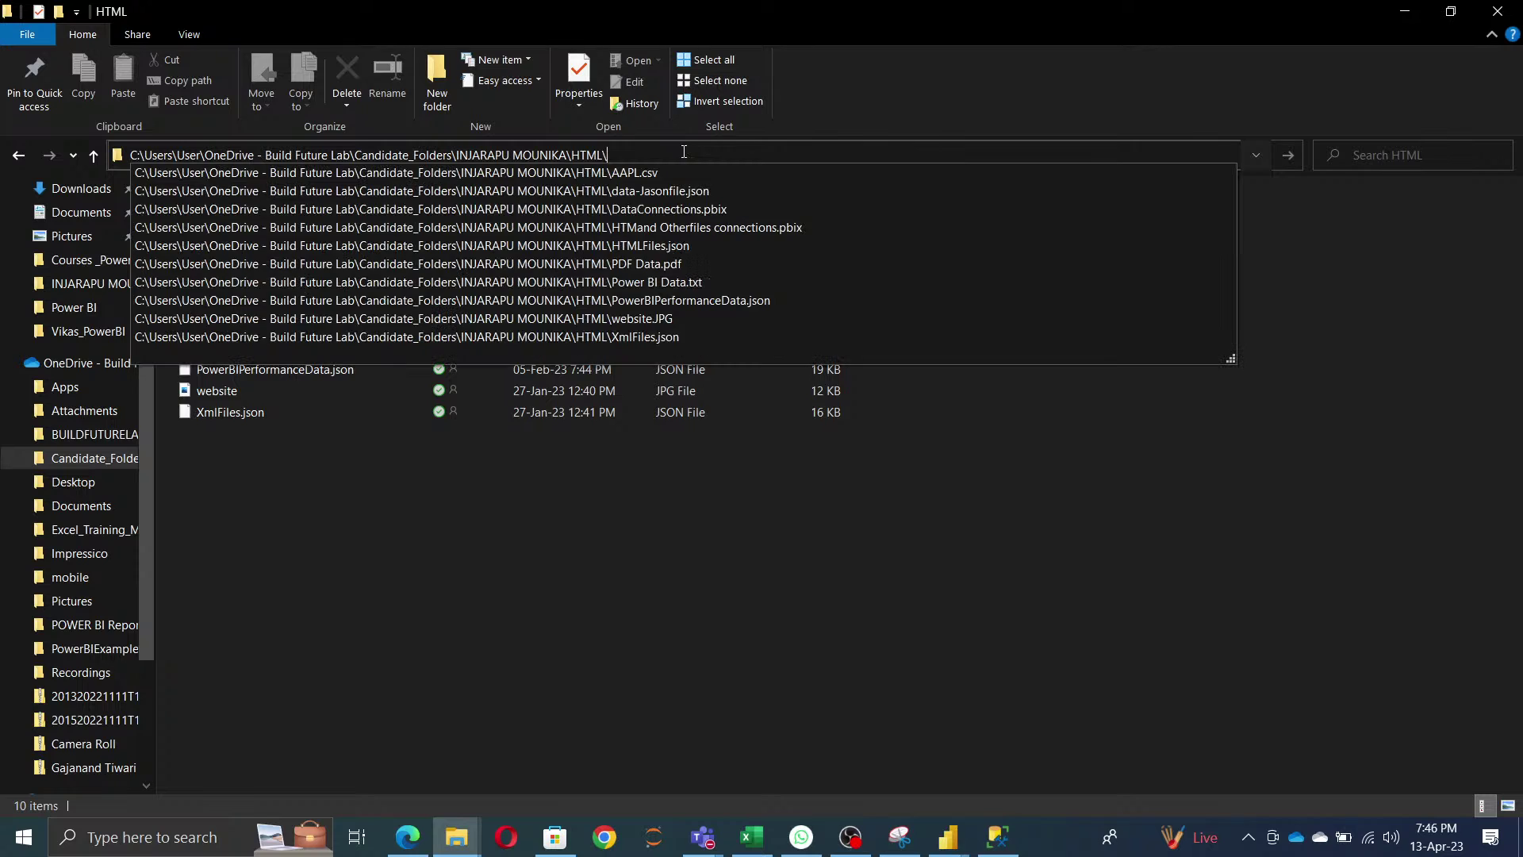
key(Down)
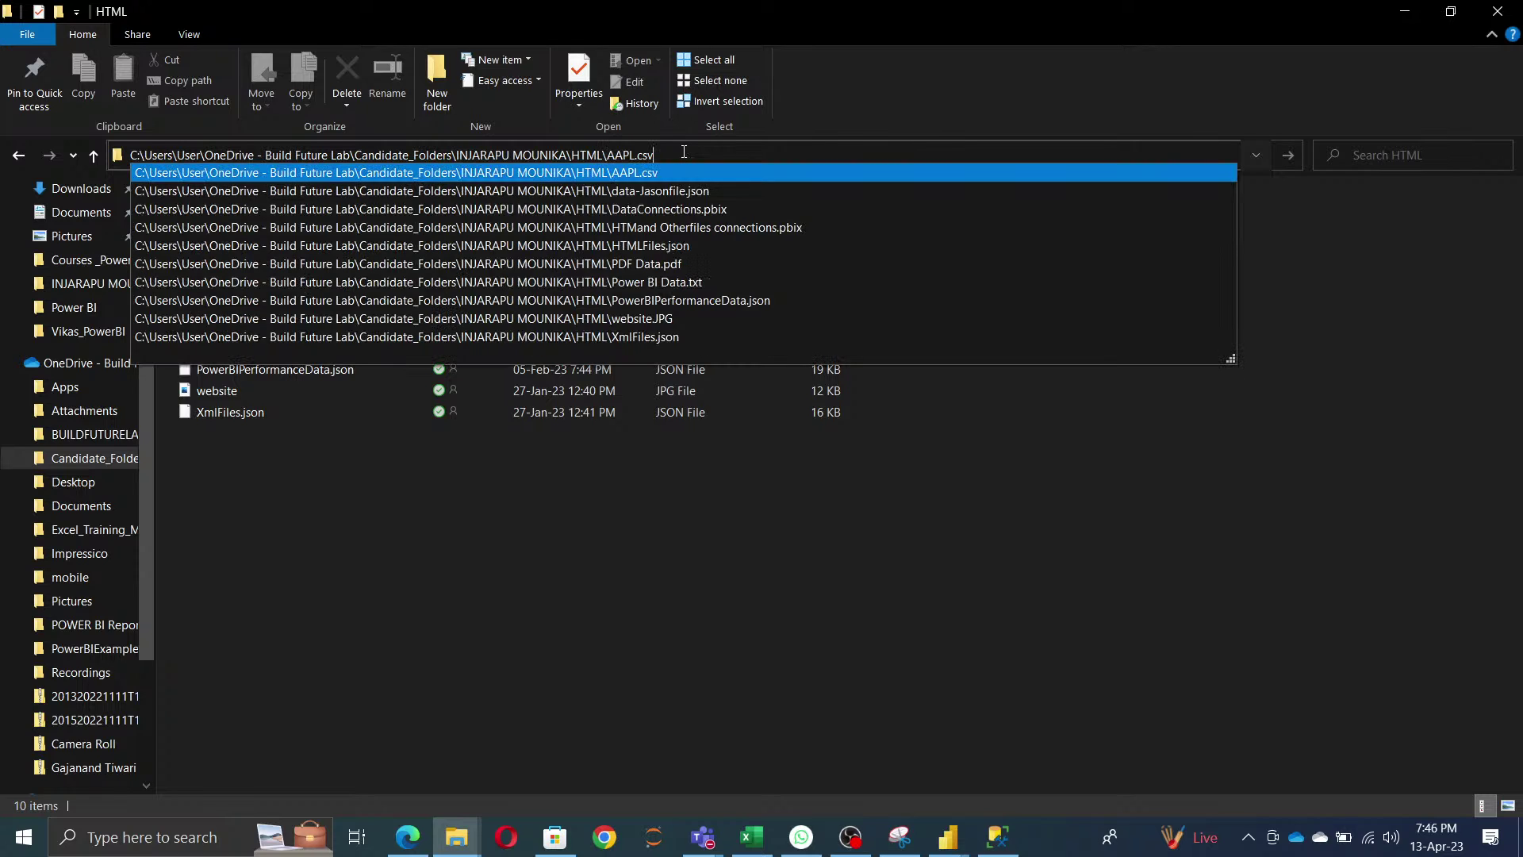
key(Return)
key(ctrl+c)
- Set the CSV and note parameter's current value to the AAPL.csv path
key(alt+Tab)
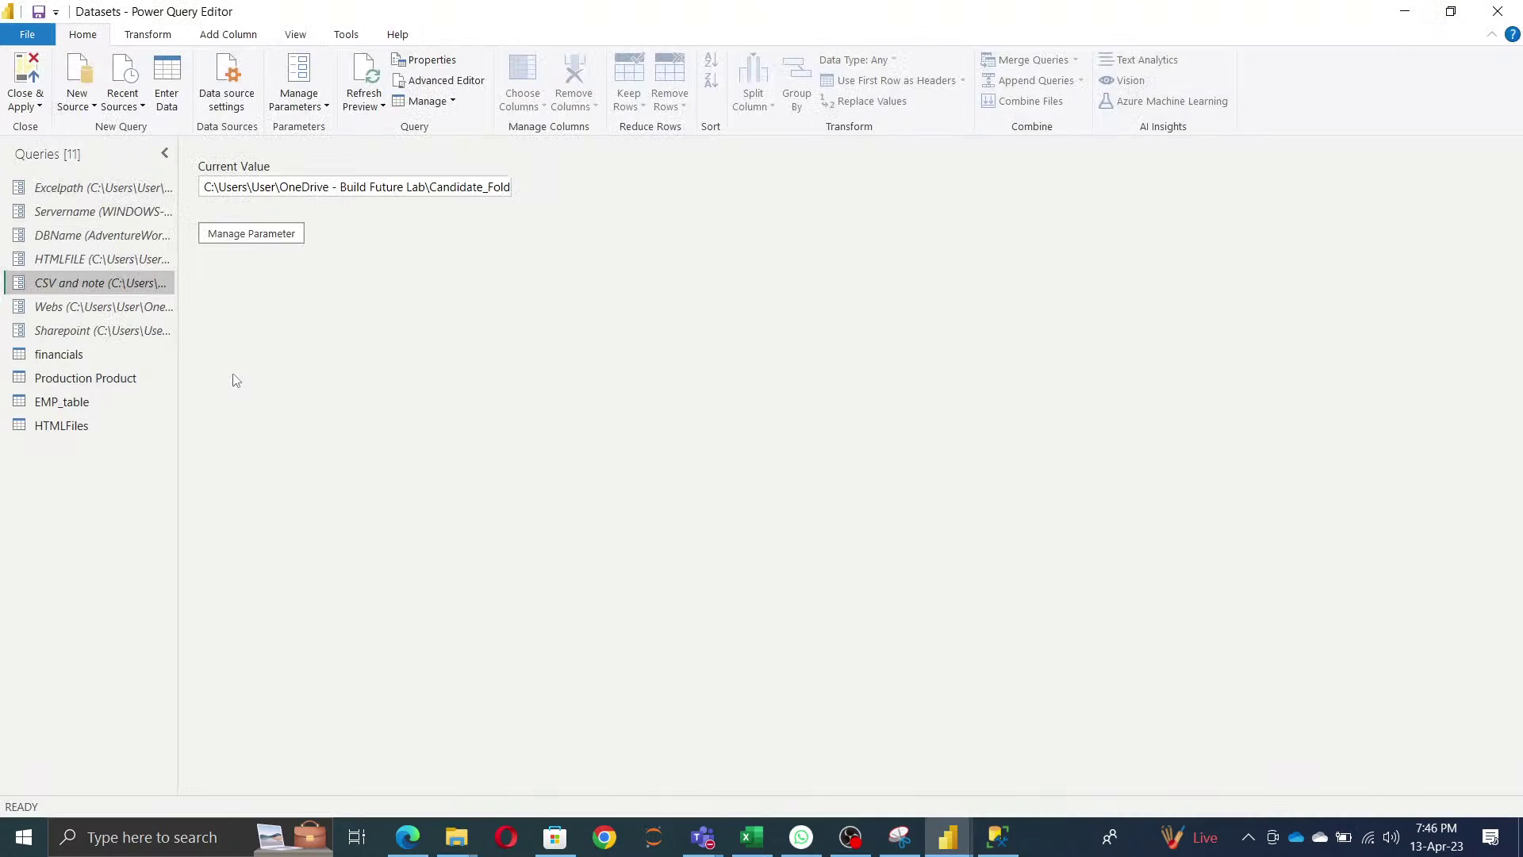
click(242, 239)
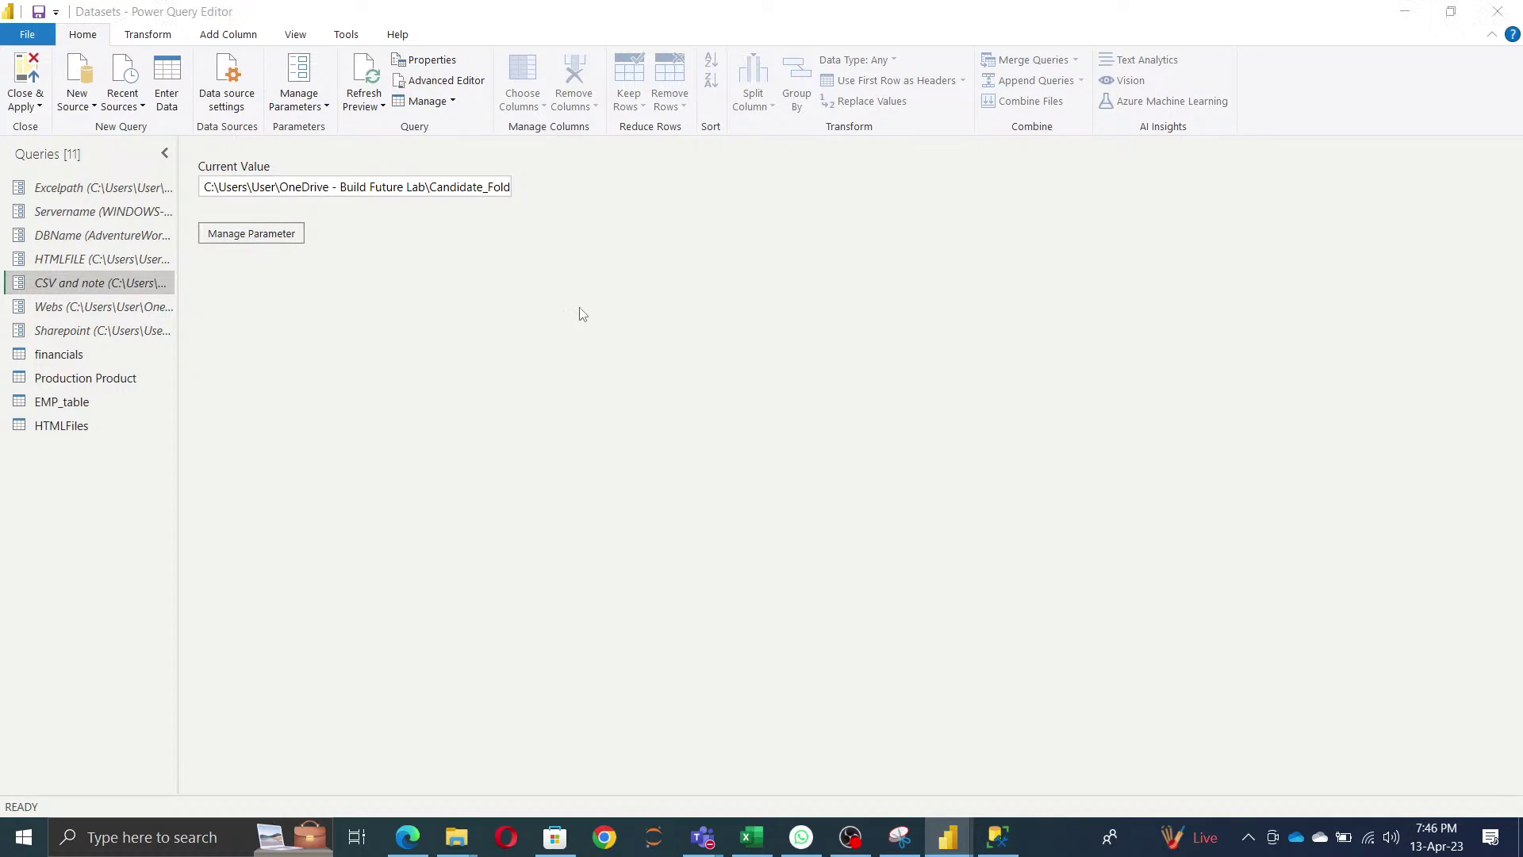
click(840, 437)
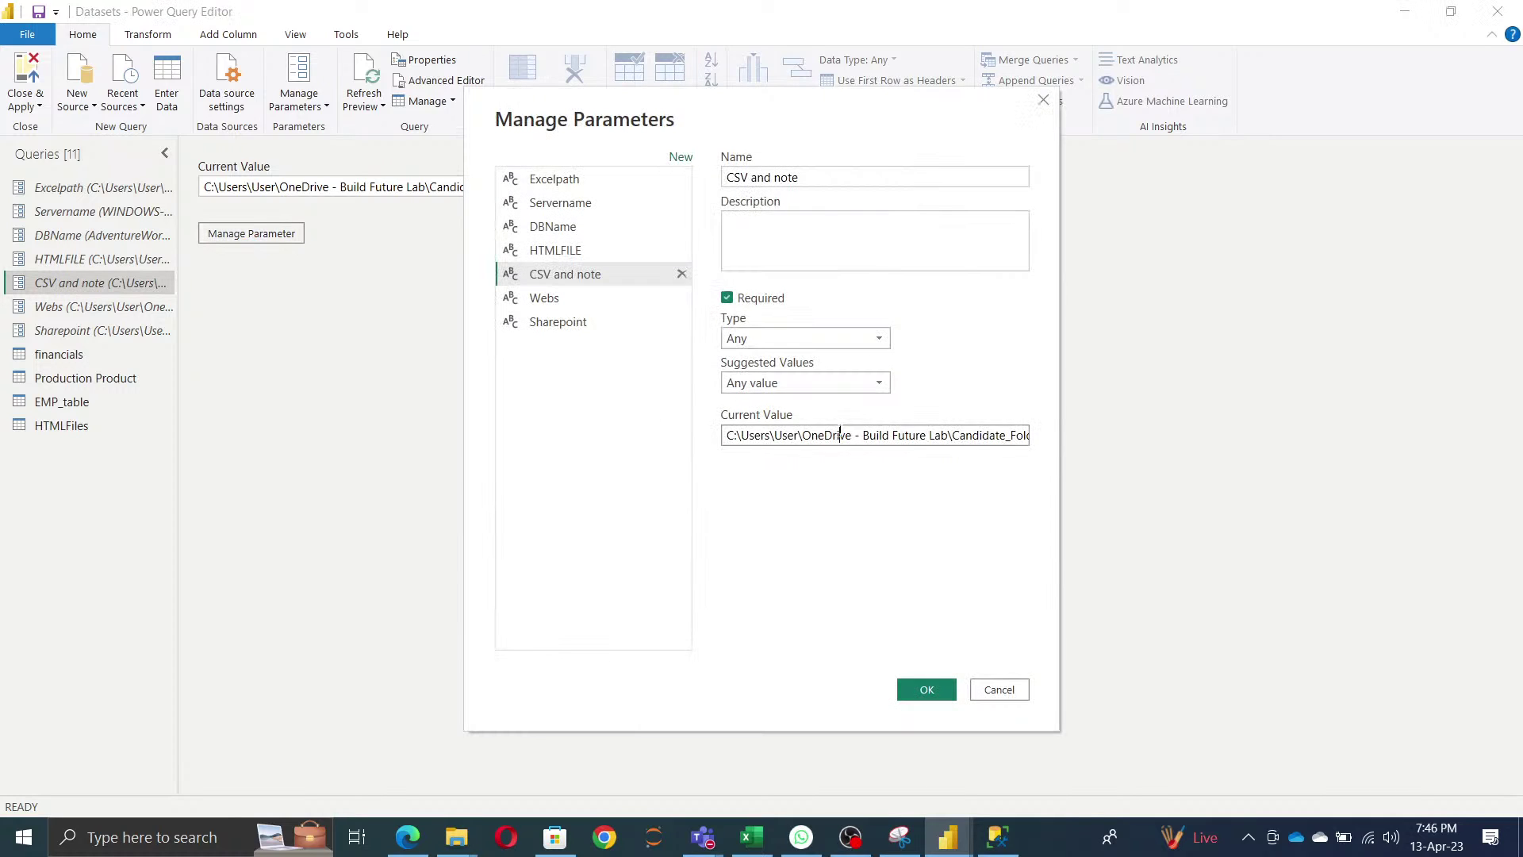
key(ctrl+a)
key(ctrl+v)
click(926, 690)
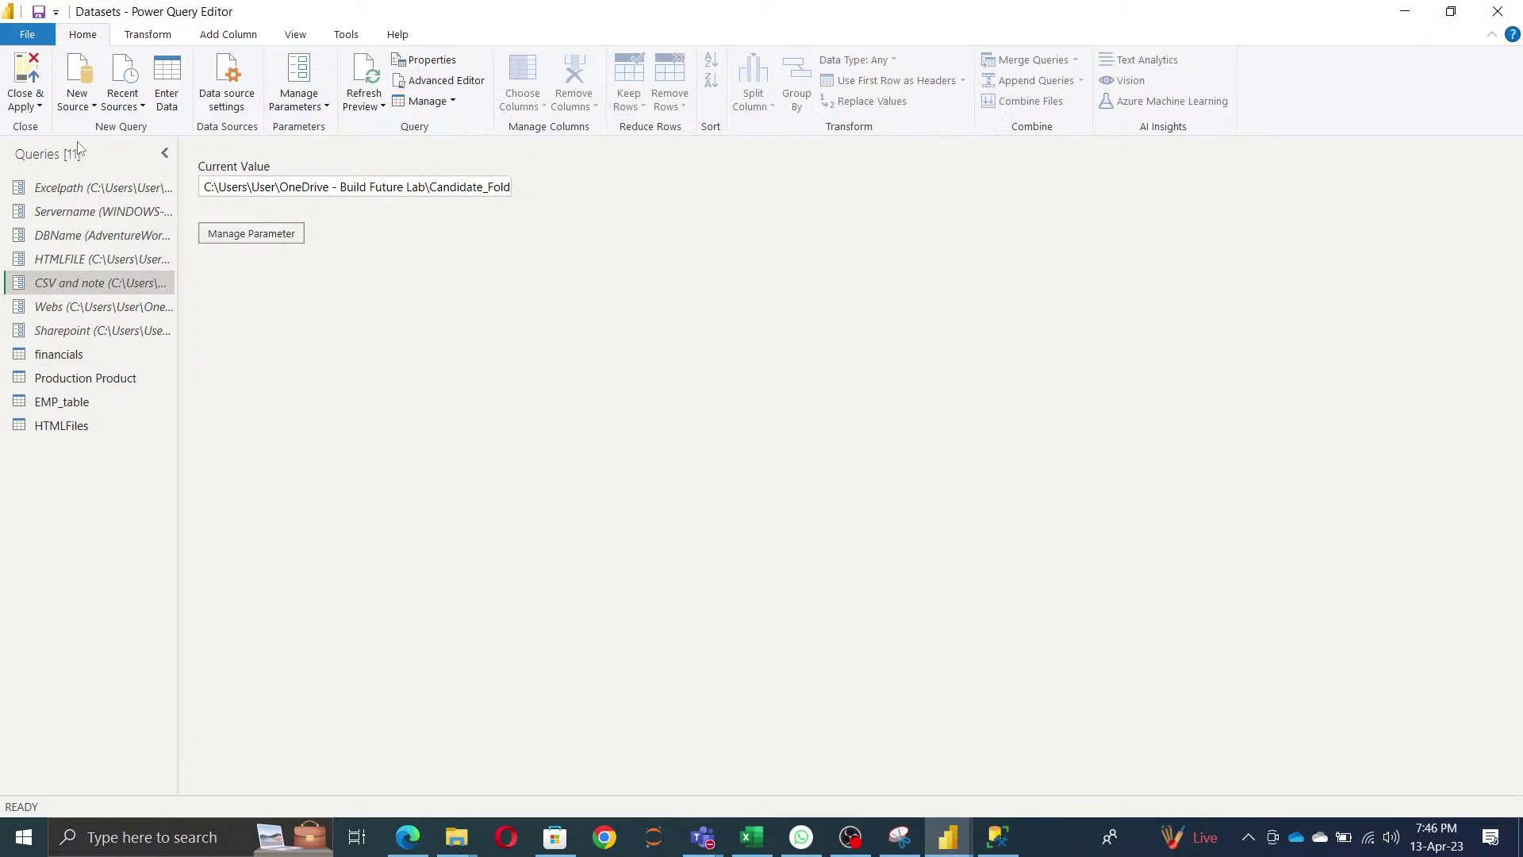
- Import AAPL.csv via Text/CSV as a new AAPL query
click(93, 111)
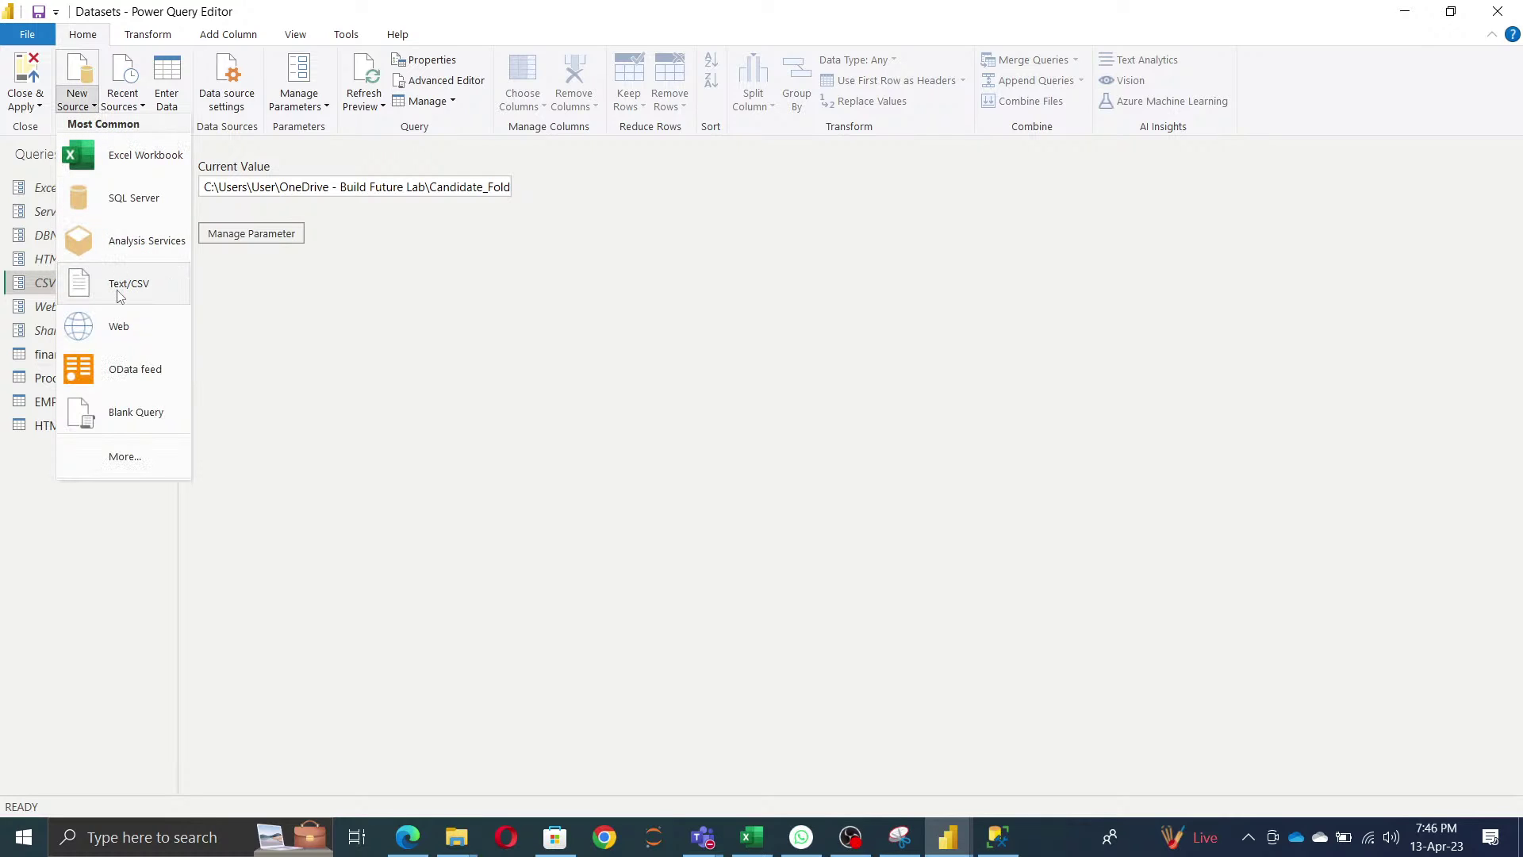
click(143, 285)
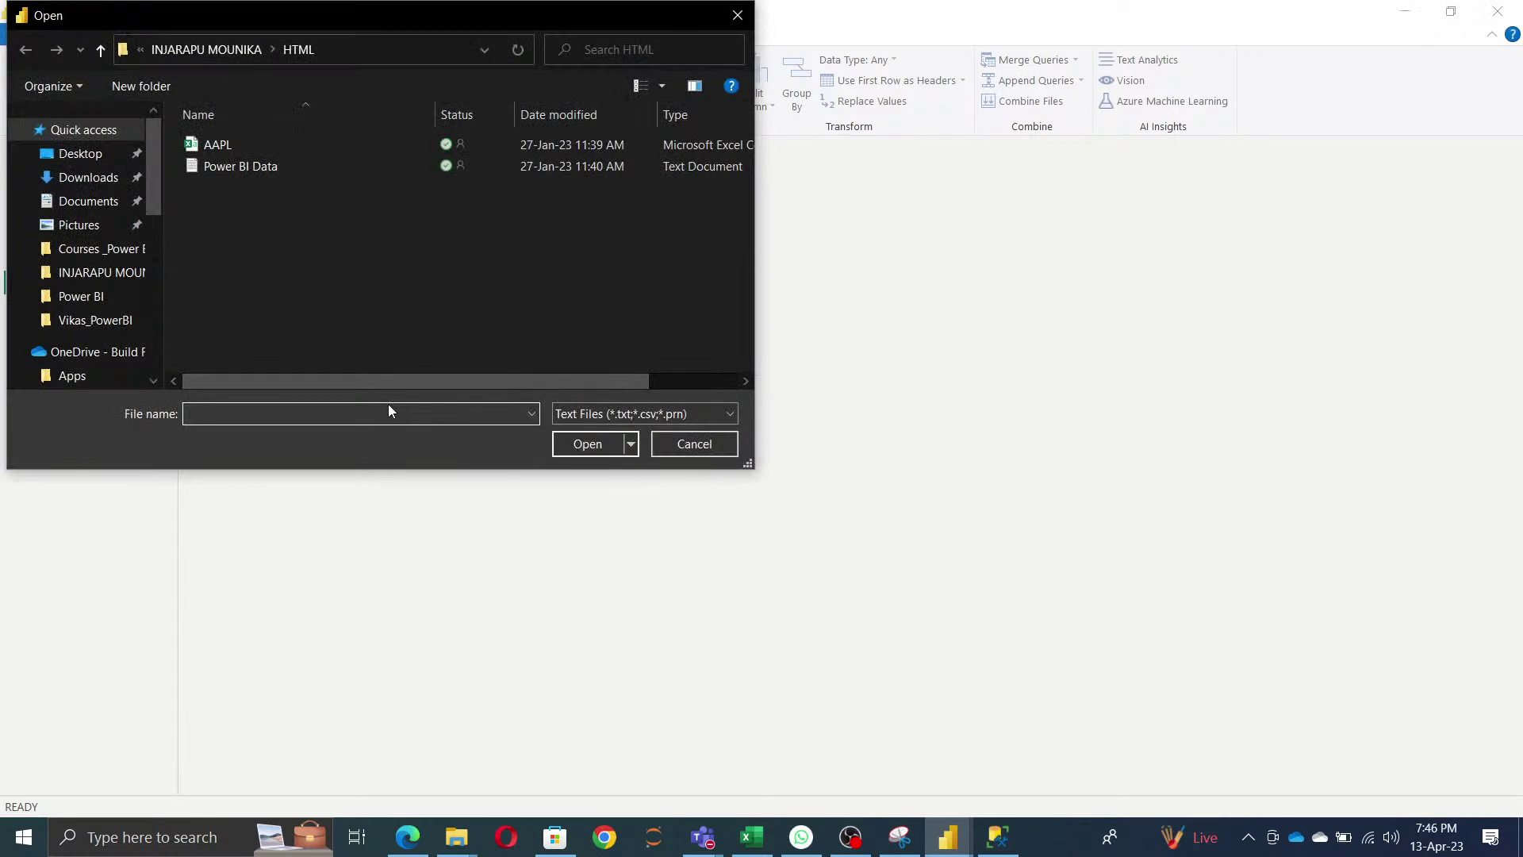
key(ctrl+v)
click(598, 449)
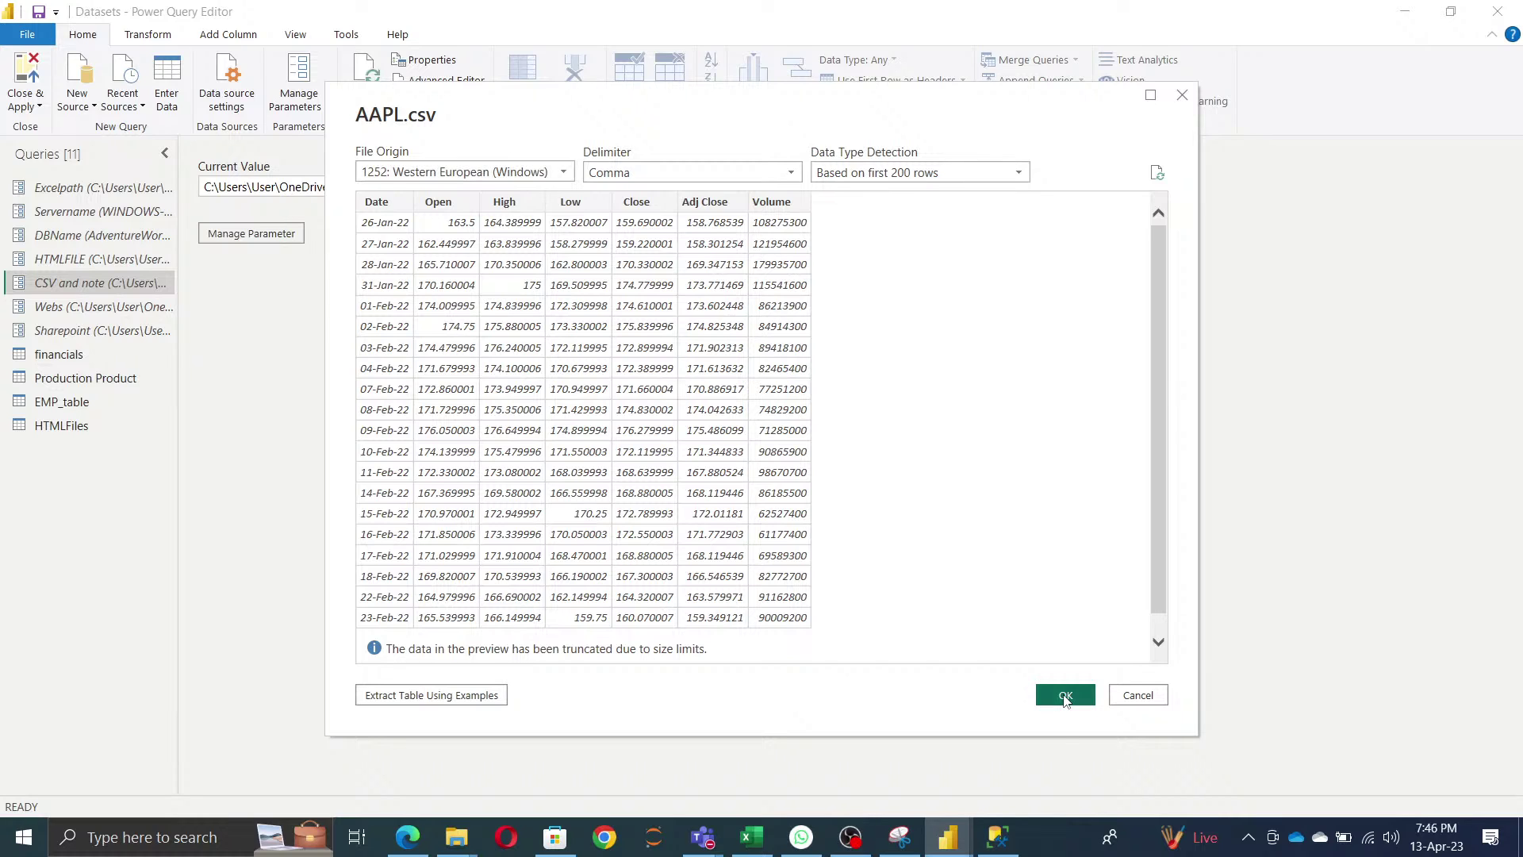
click(1065, 695)
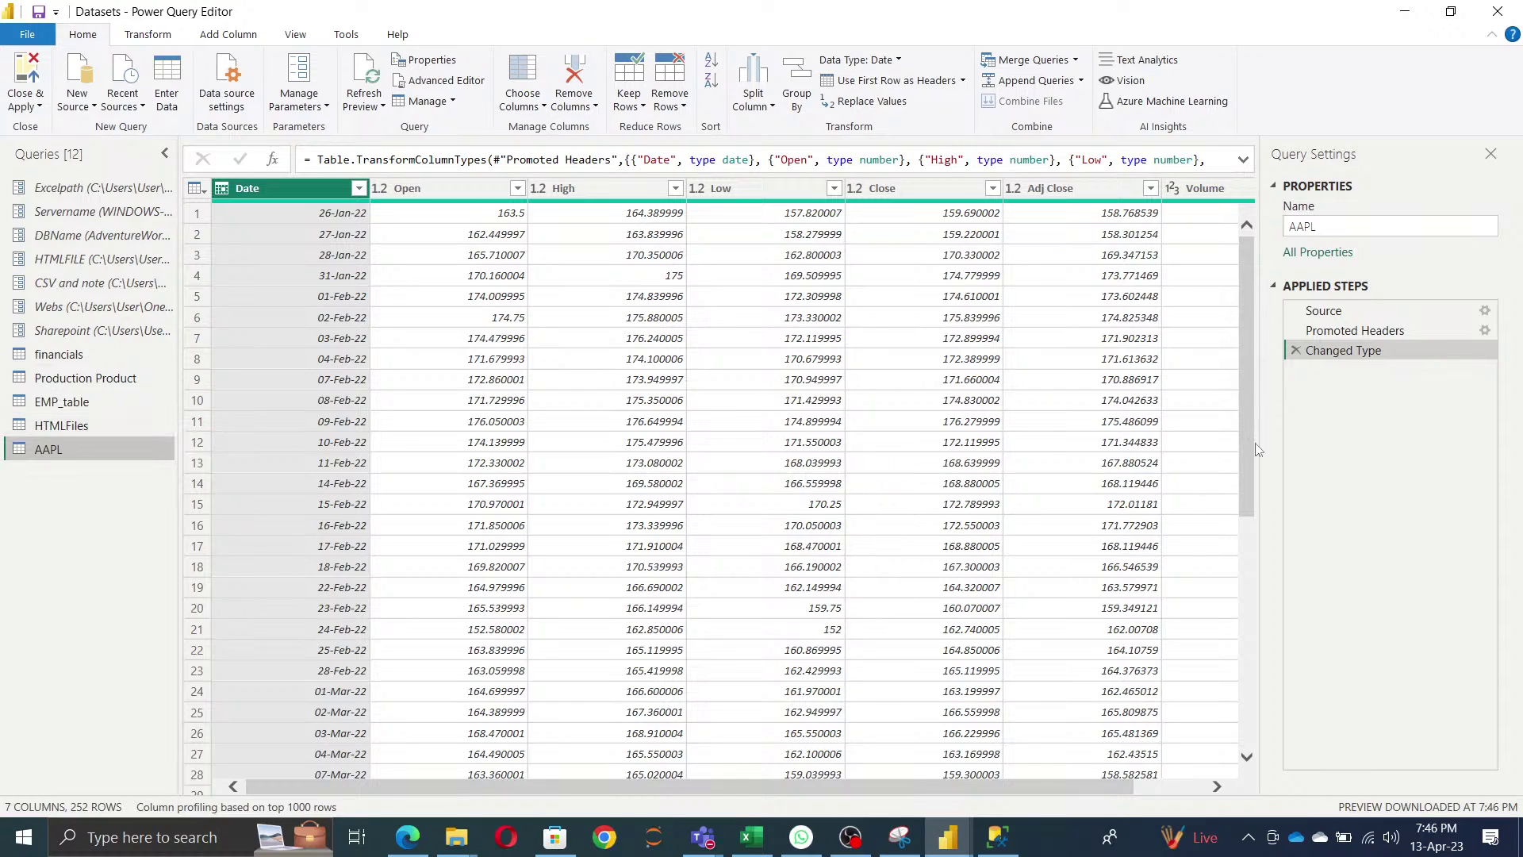
click(1485, 310)
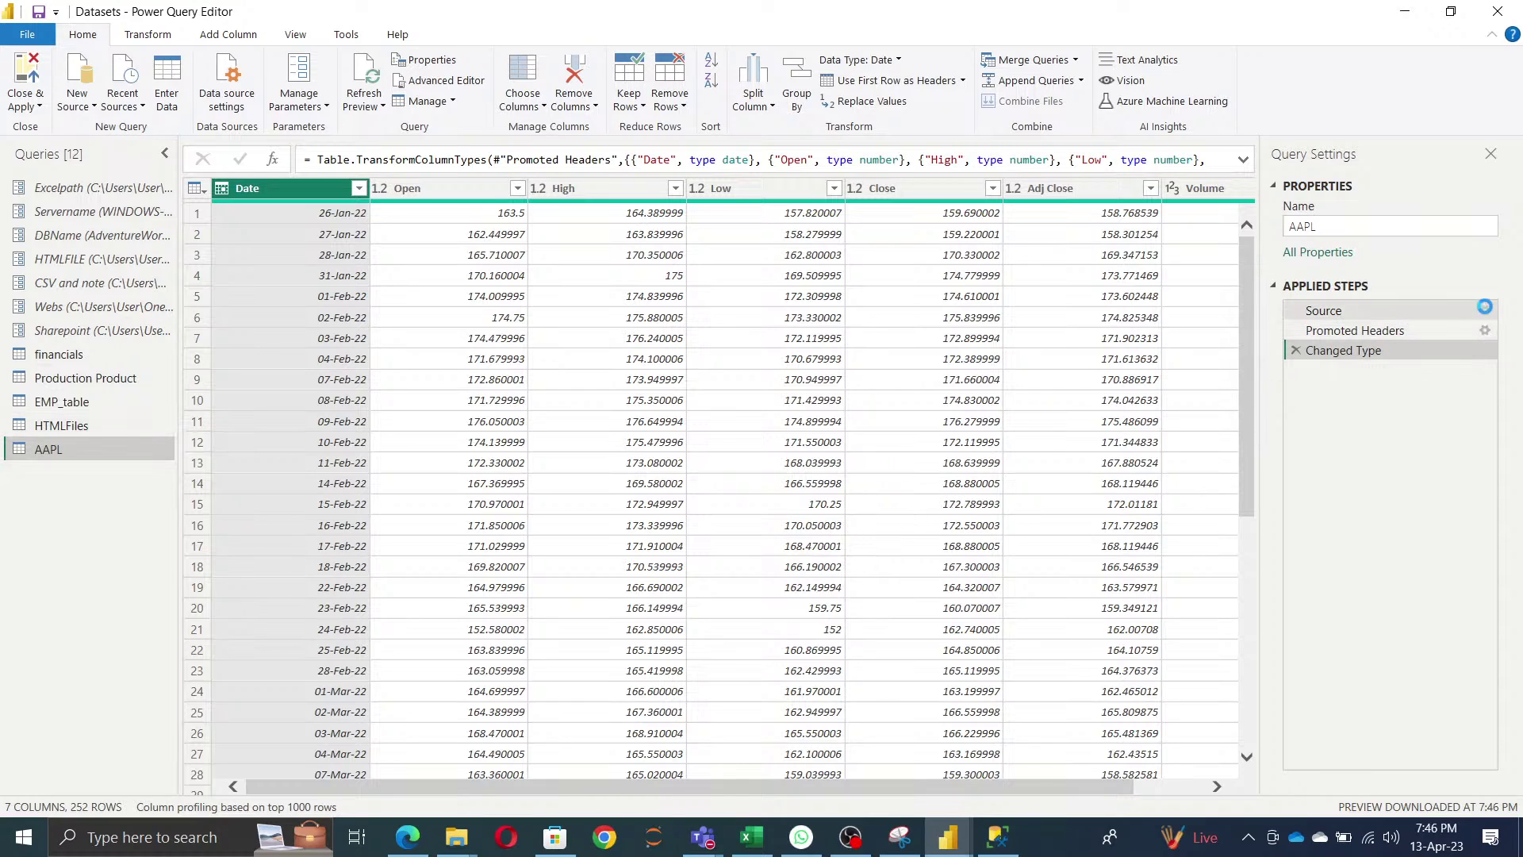
- Set the AAPL Source file path to the CSV and note parameter
click(468, 329)
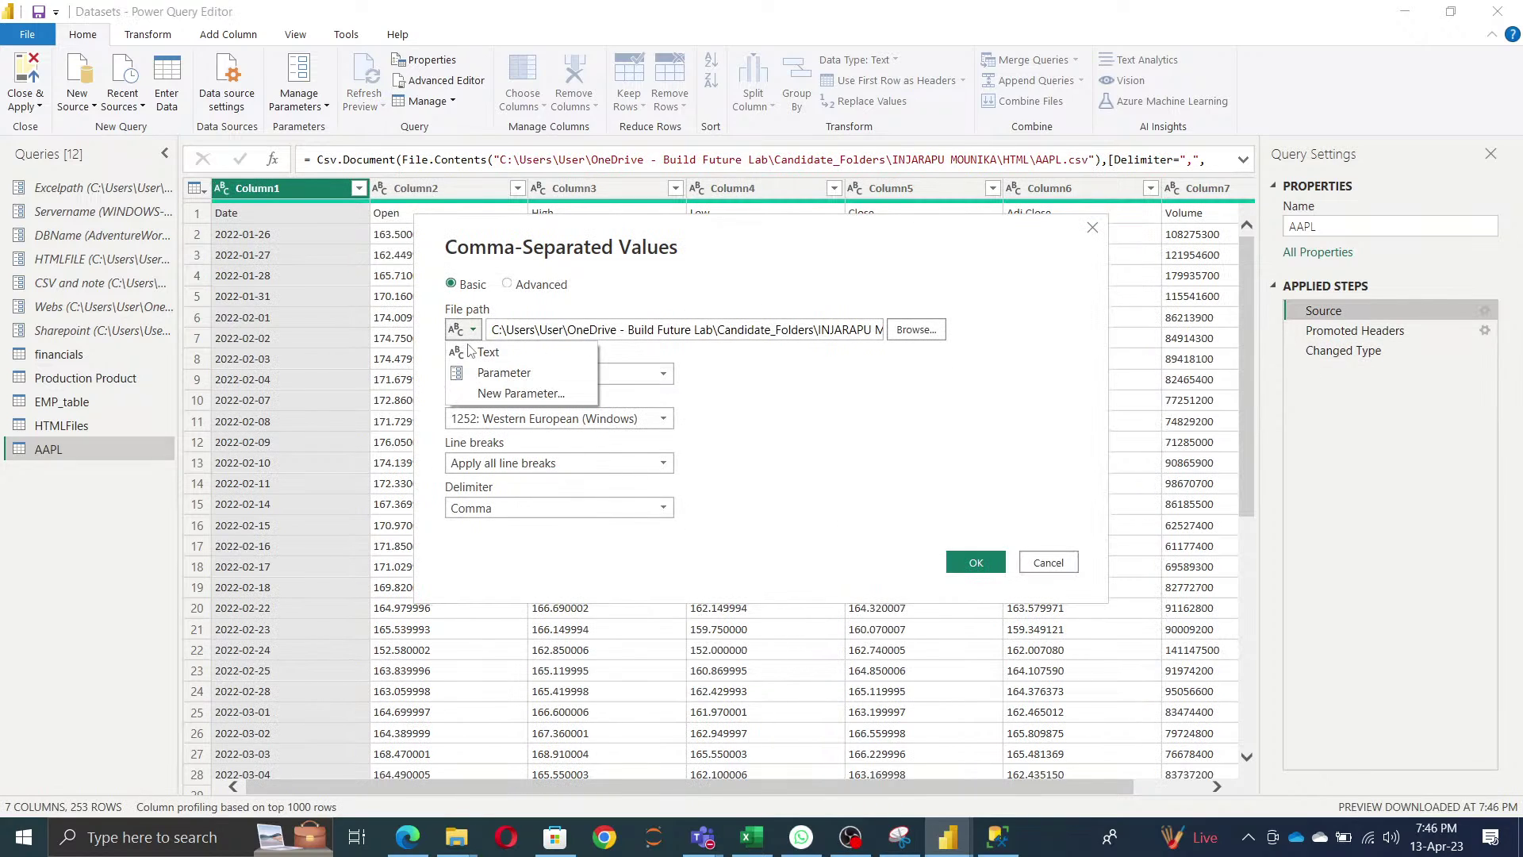
click(483, 374)
click(698, 329)
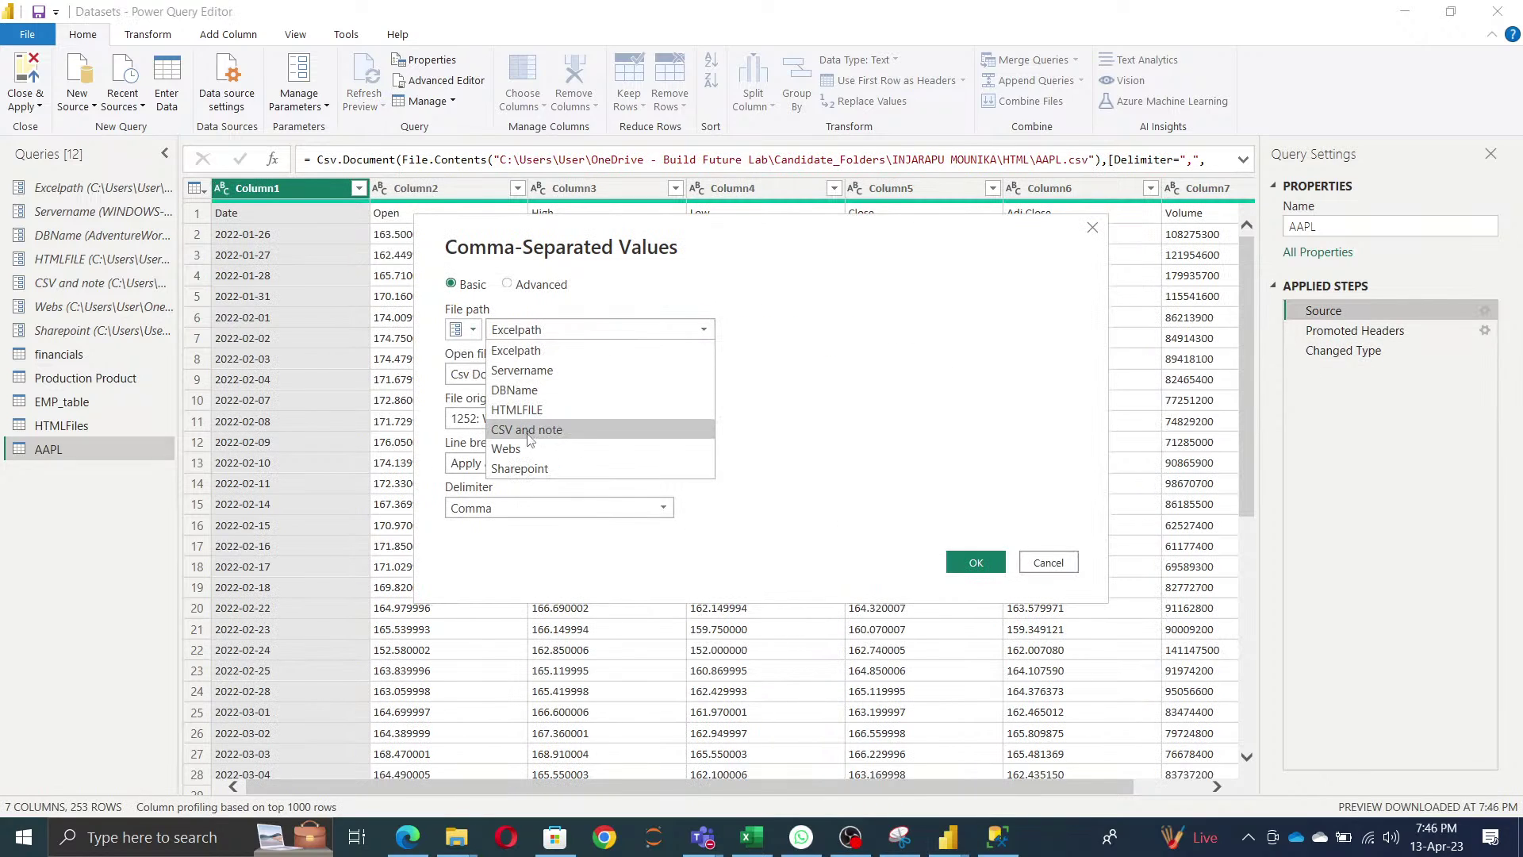
click(698, 428)
click(976, 561)
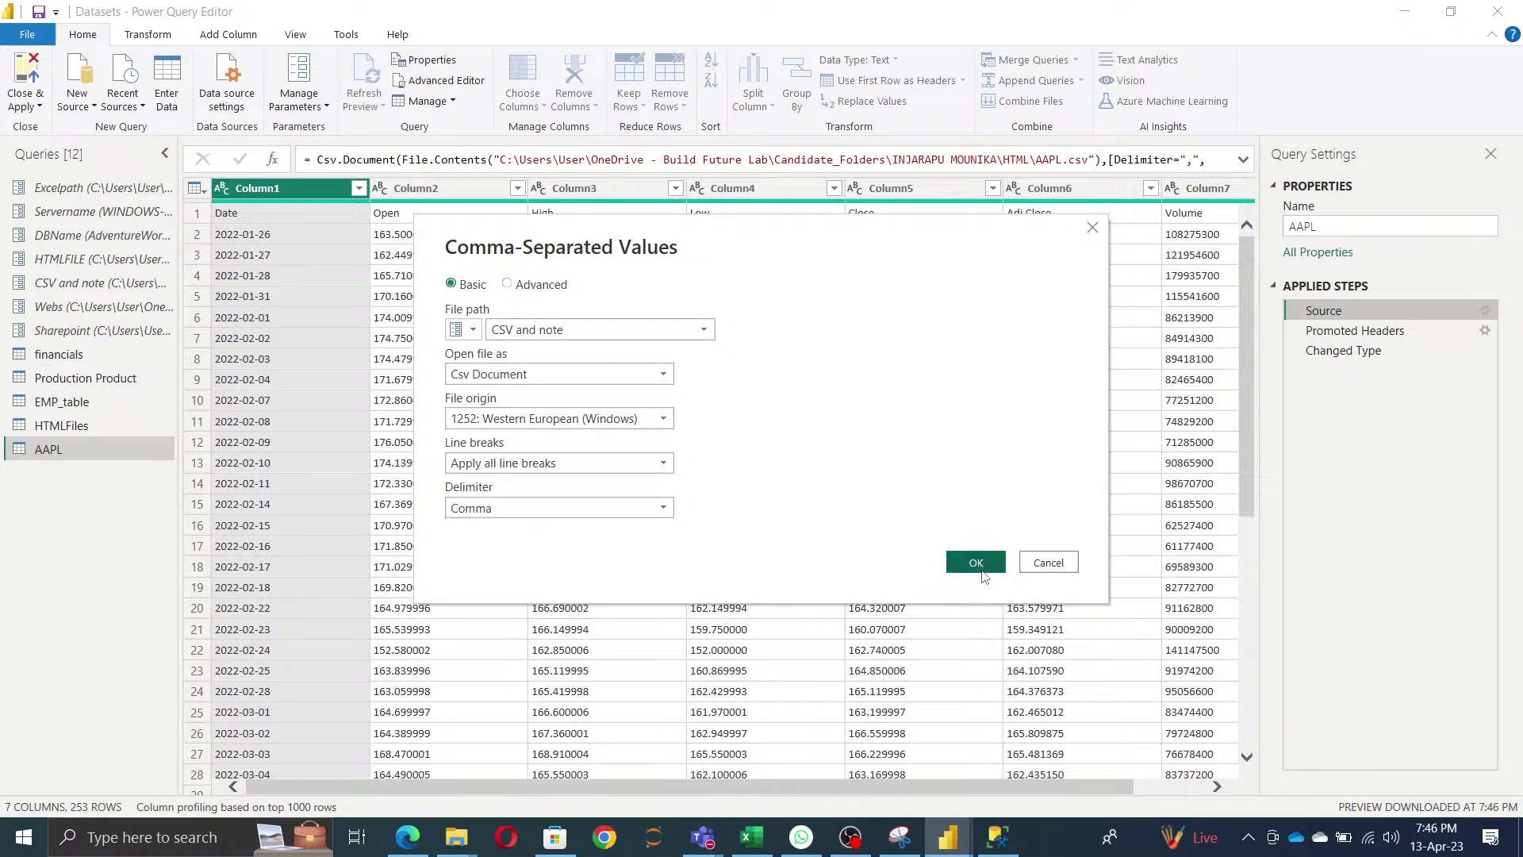
click(1348, 352)
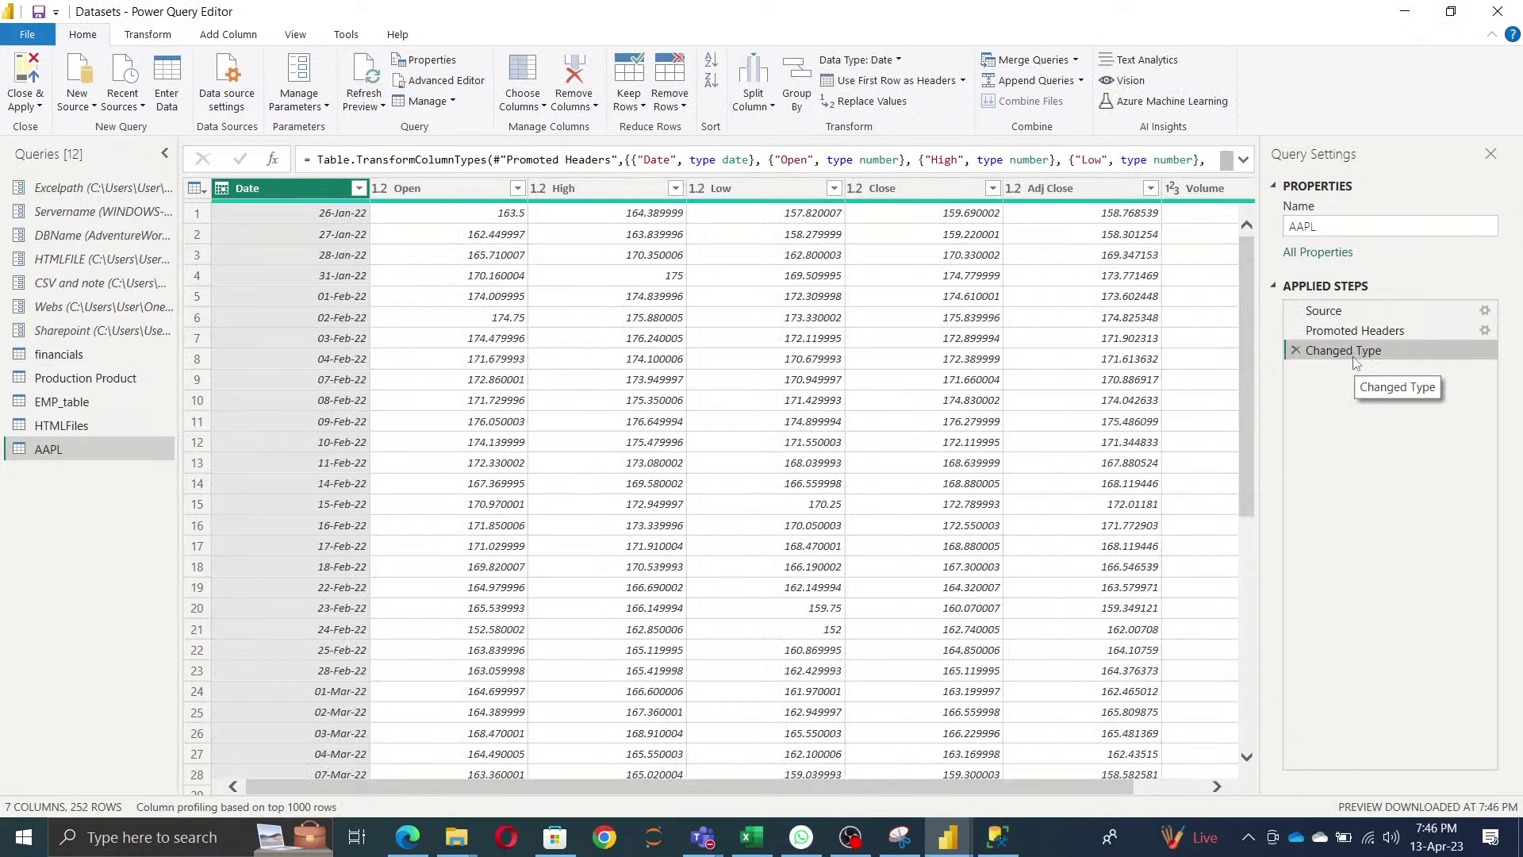
drag(880, 786, 951, 786)
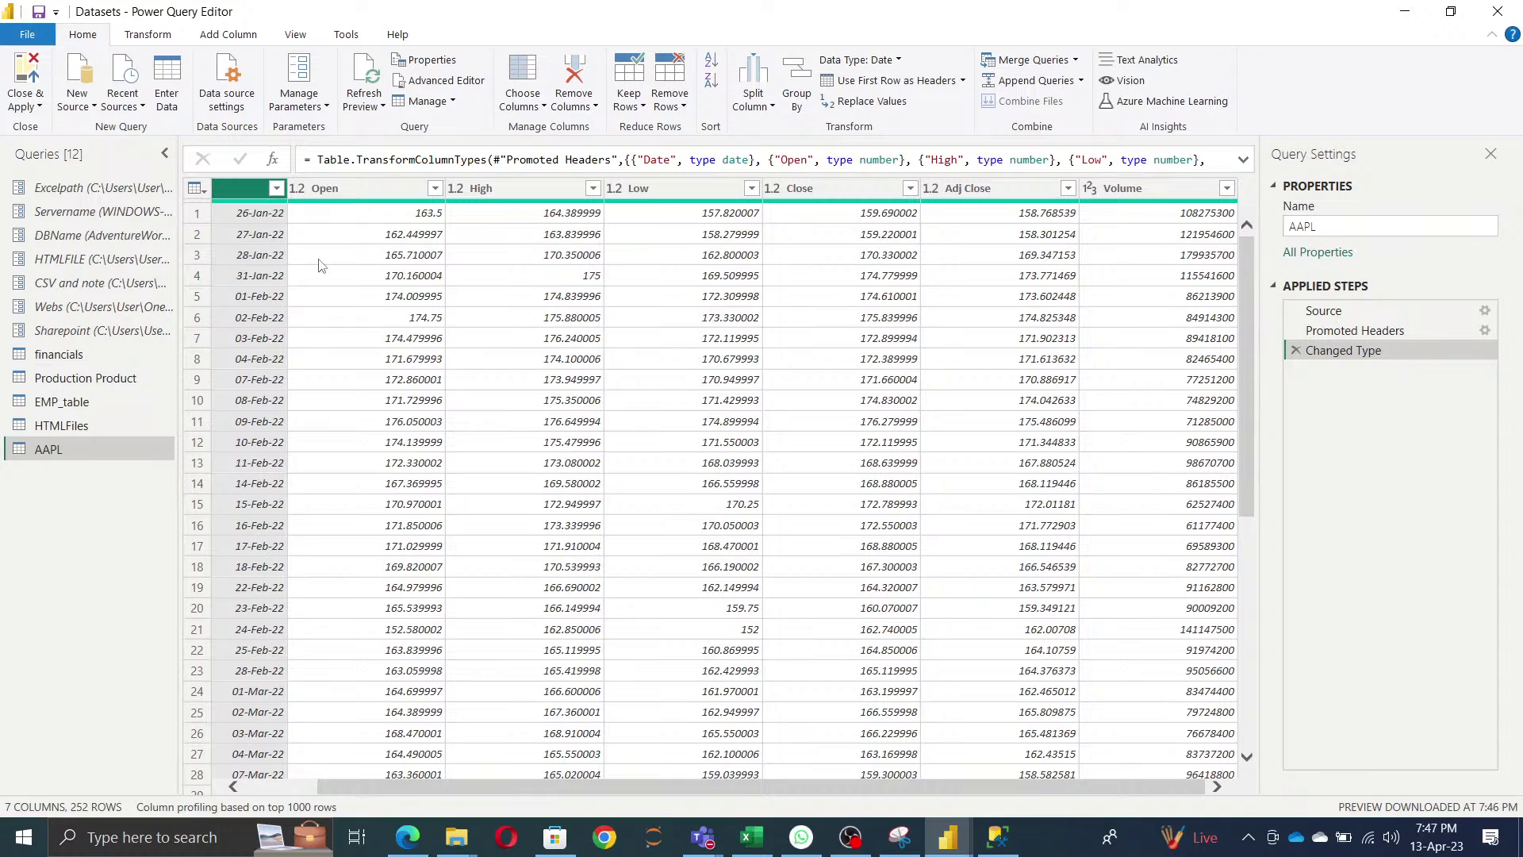
- Close & Apply all queries, then bring the Excel training agenda workbook forward
click(40, 107)
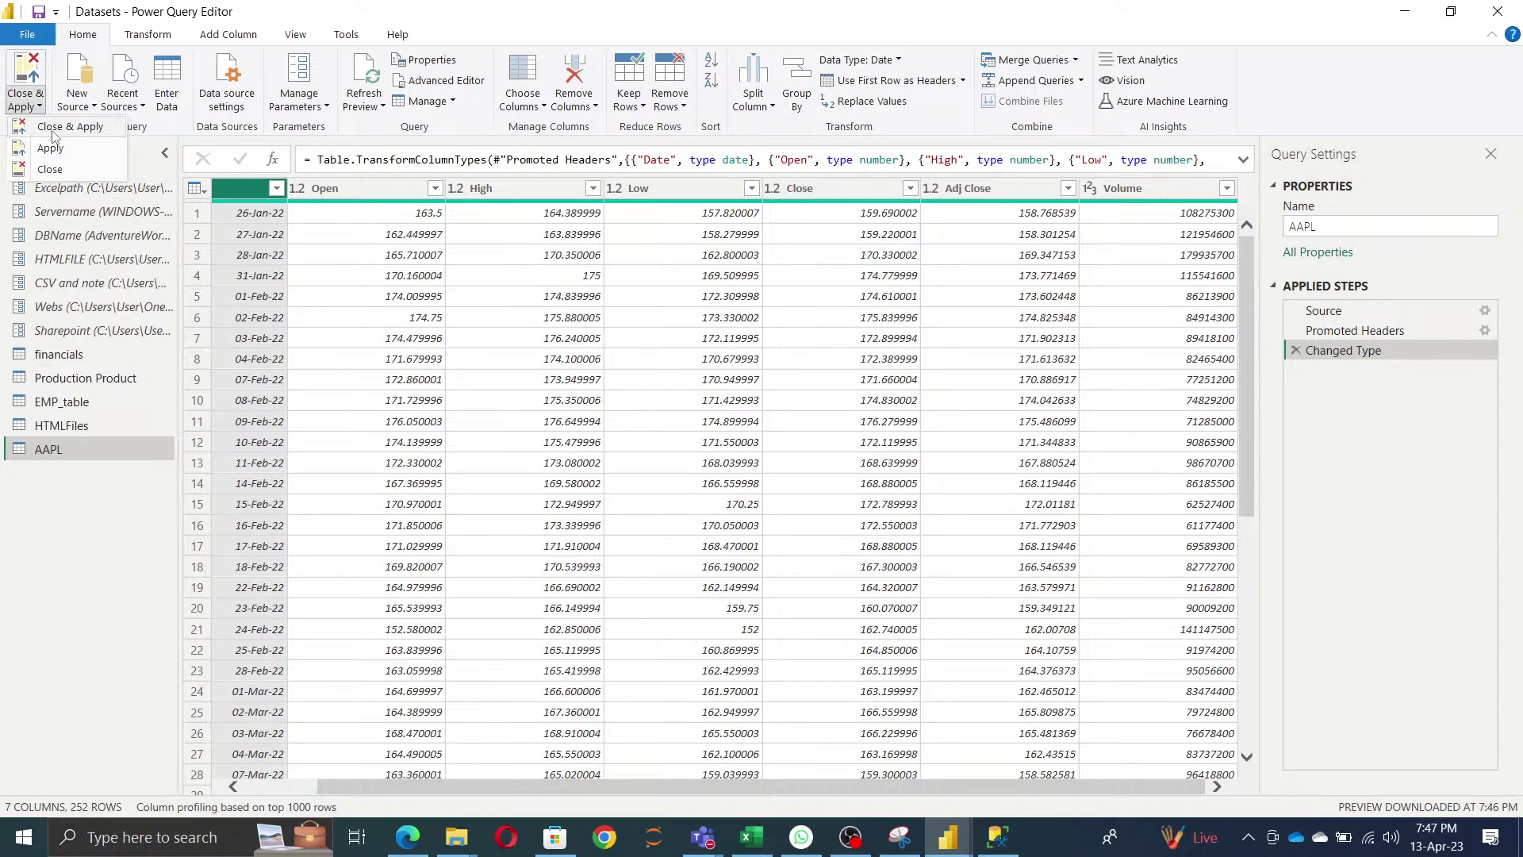
click(83, 587)
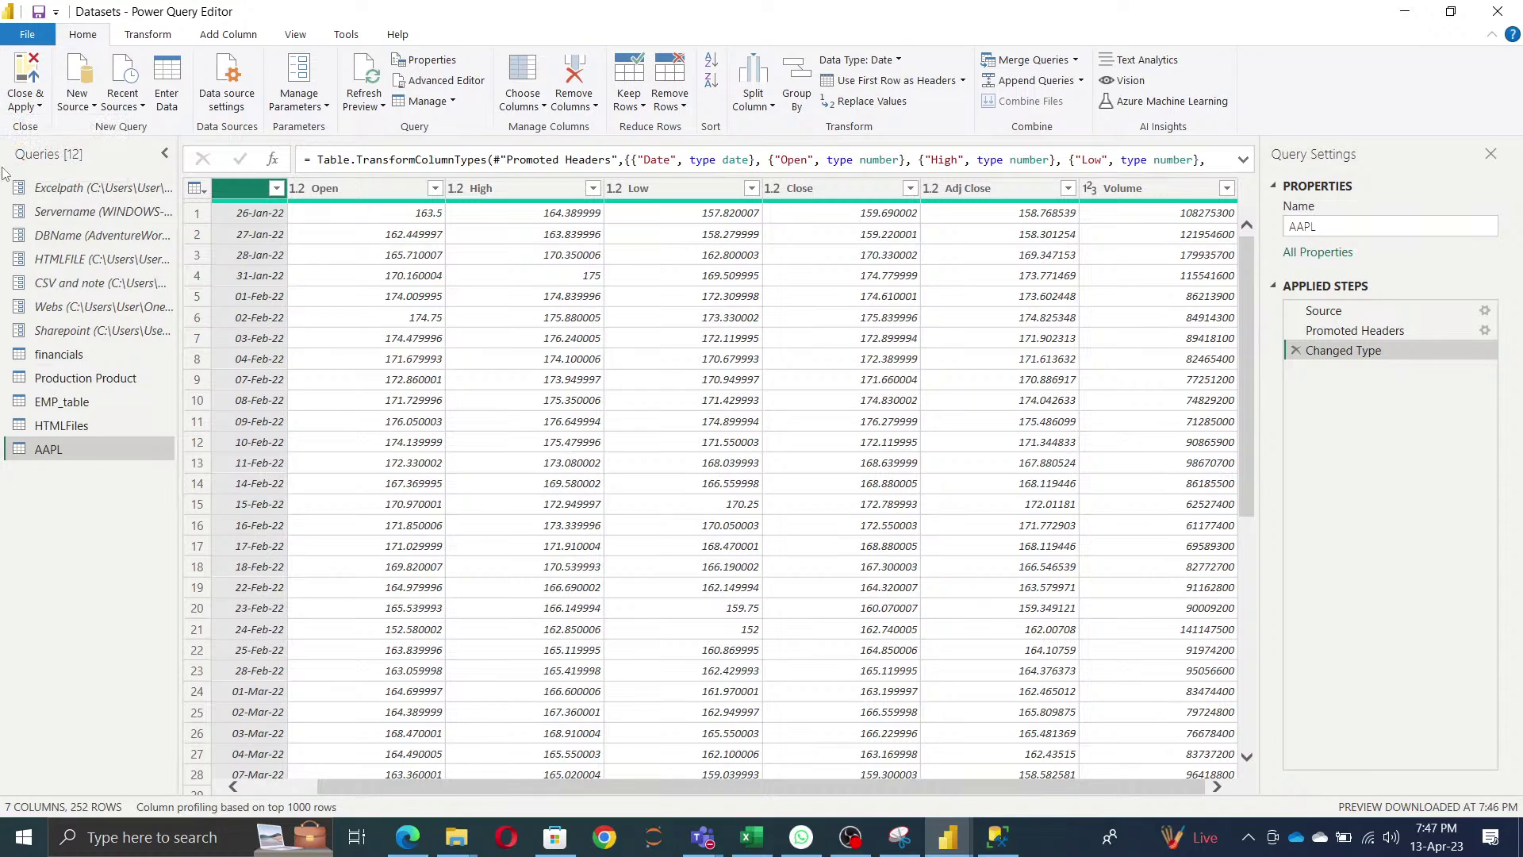
click(38, 106)
click(83, 136)
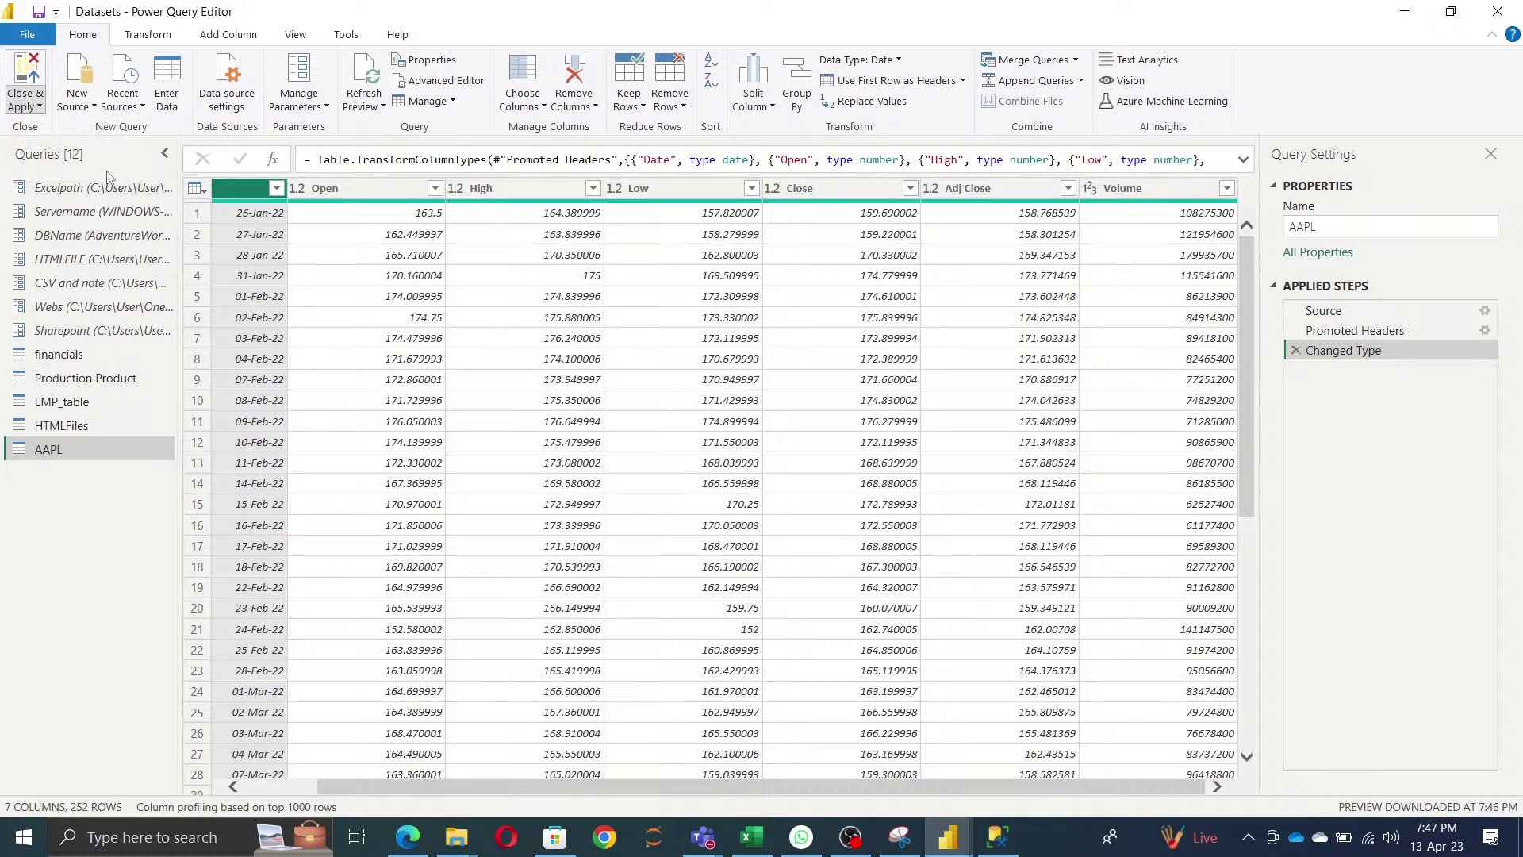
key(alt+Tab)
key(alt+Tab)
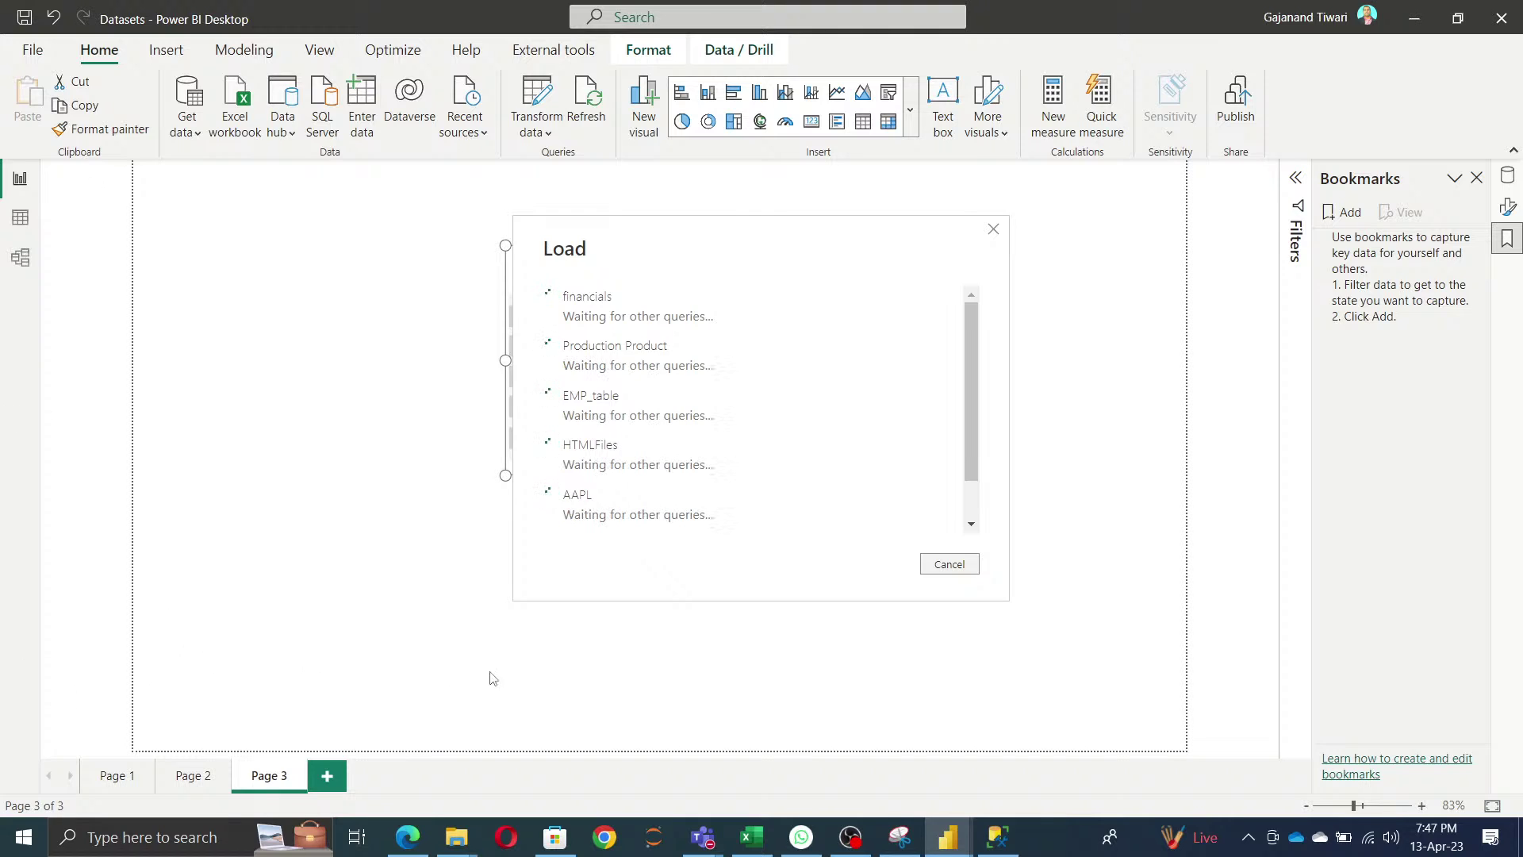
mouse_move(754, 843)
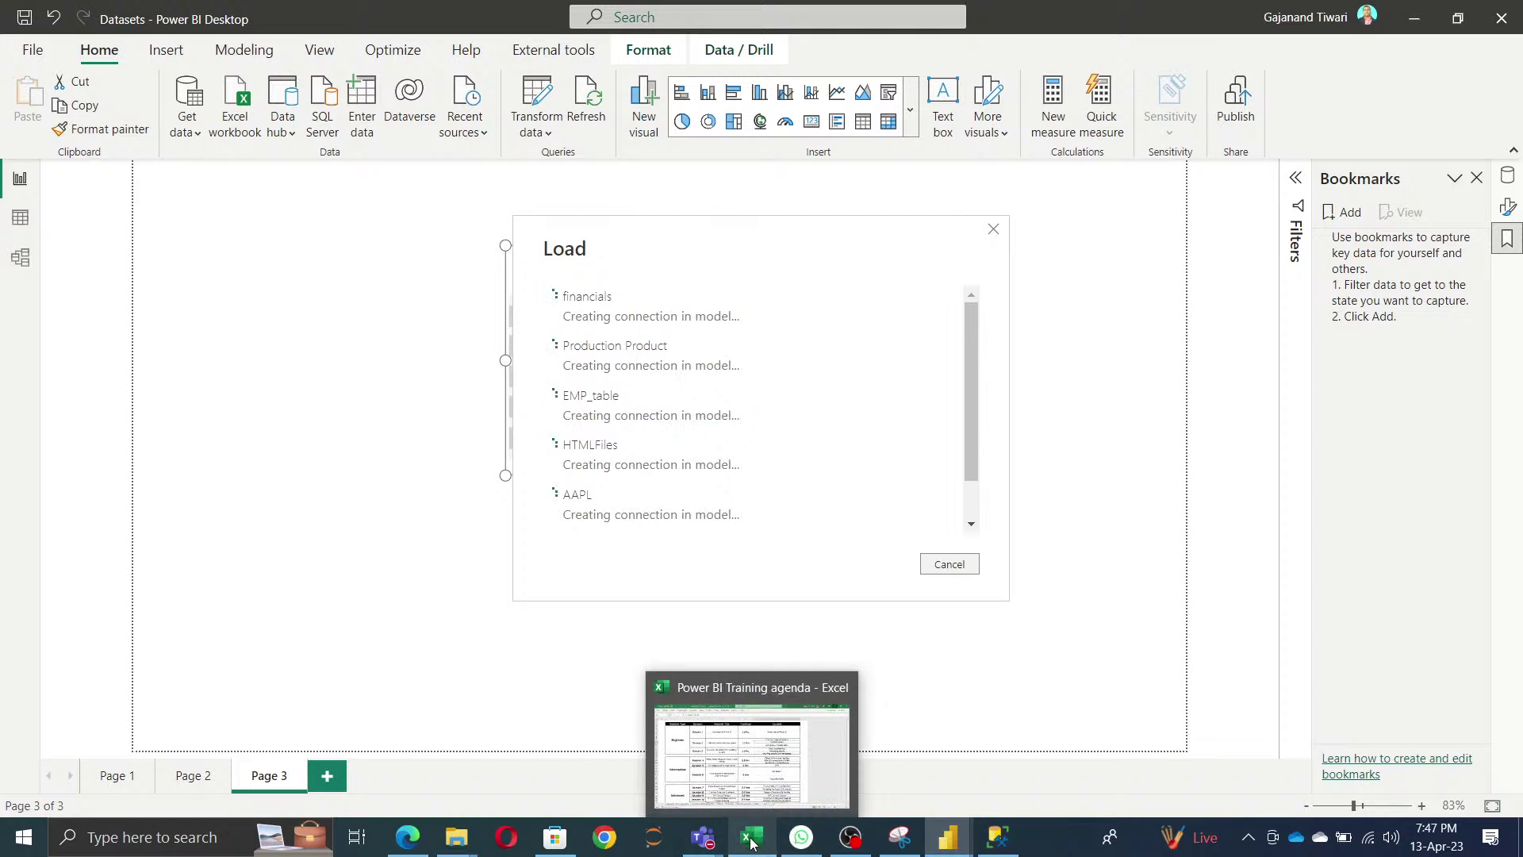
click(750, 777)
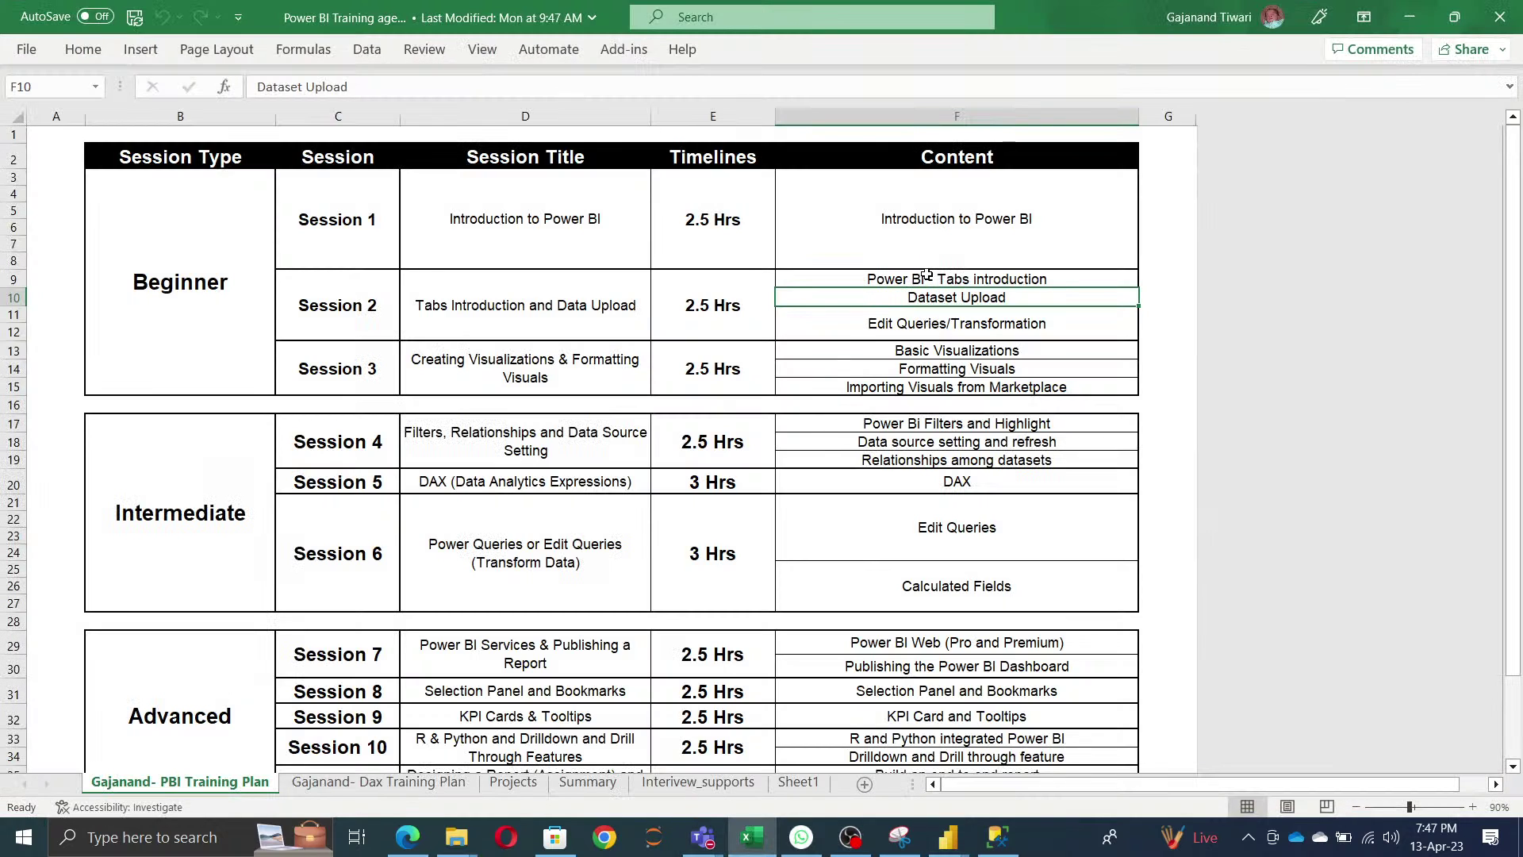
- Enter Done in G6 (Session 1) and G9 (Tabs introduction), save, and return to Power BI
click(1153, 233)
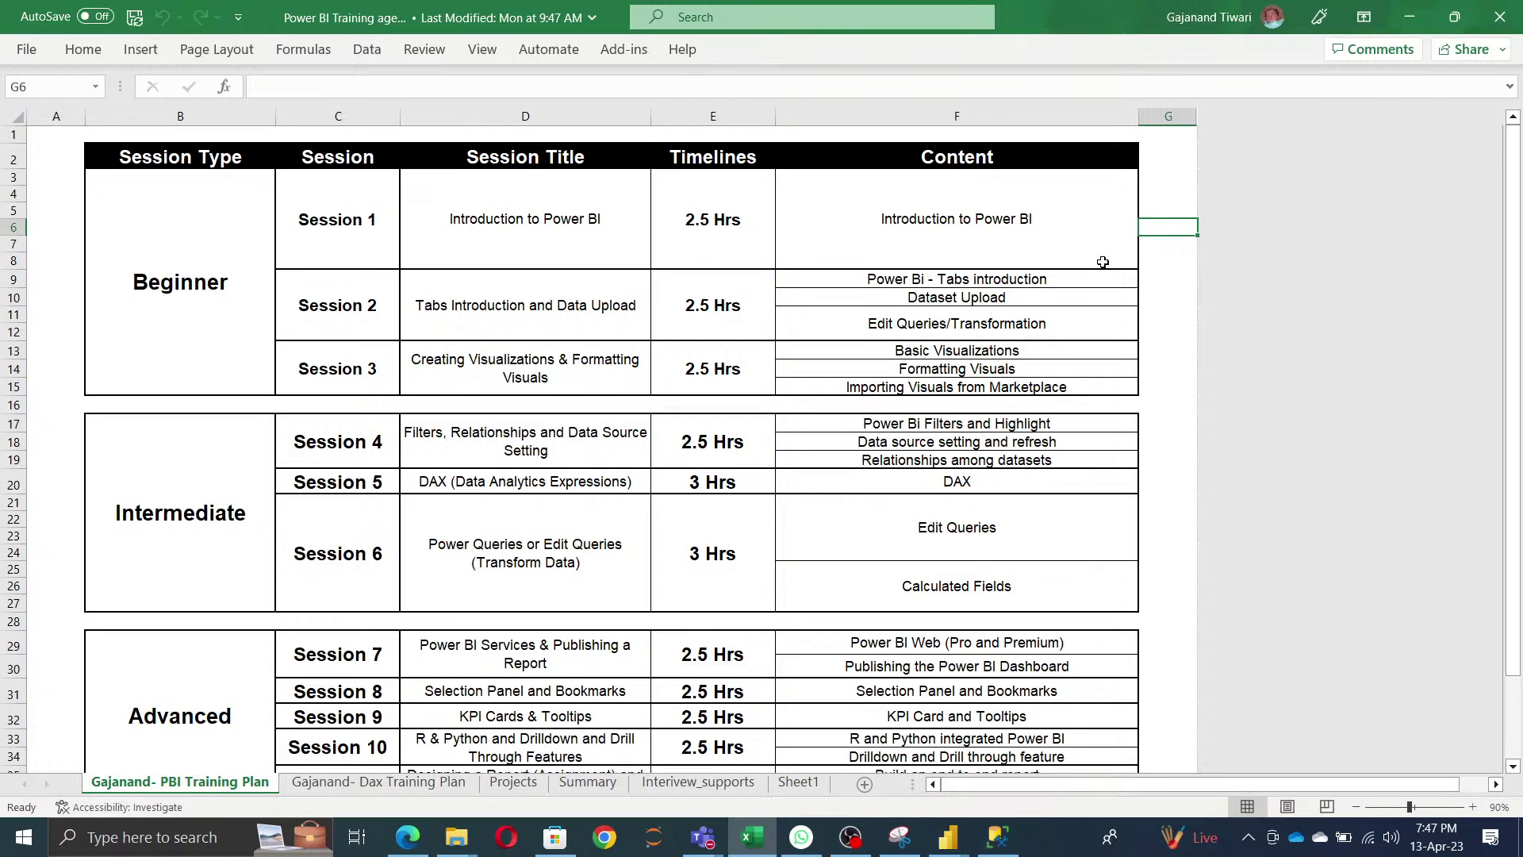
text(Done)
key(Return)
key(Down)
text(Done)
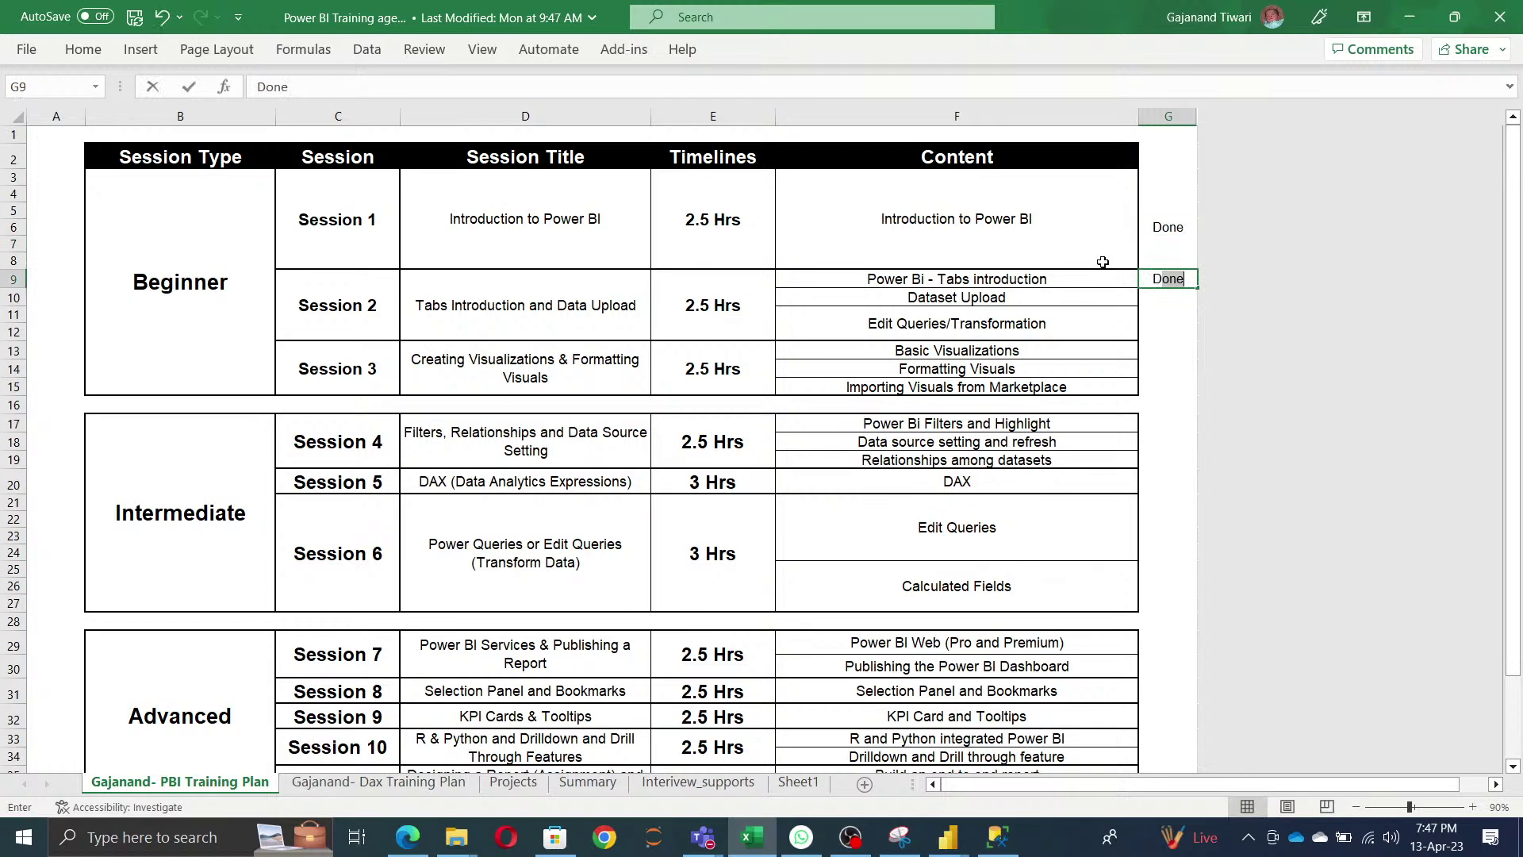
key(Return)
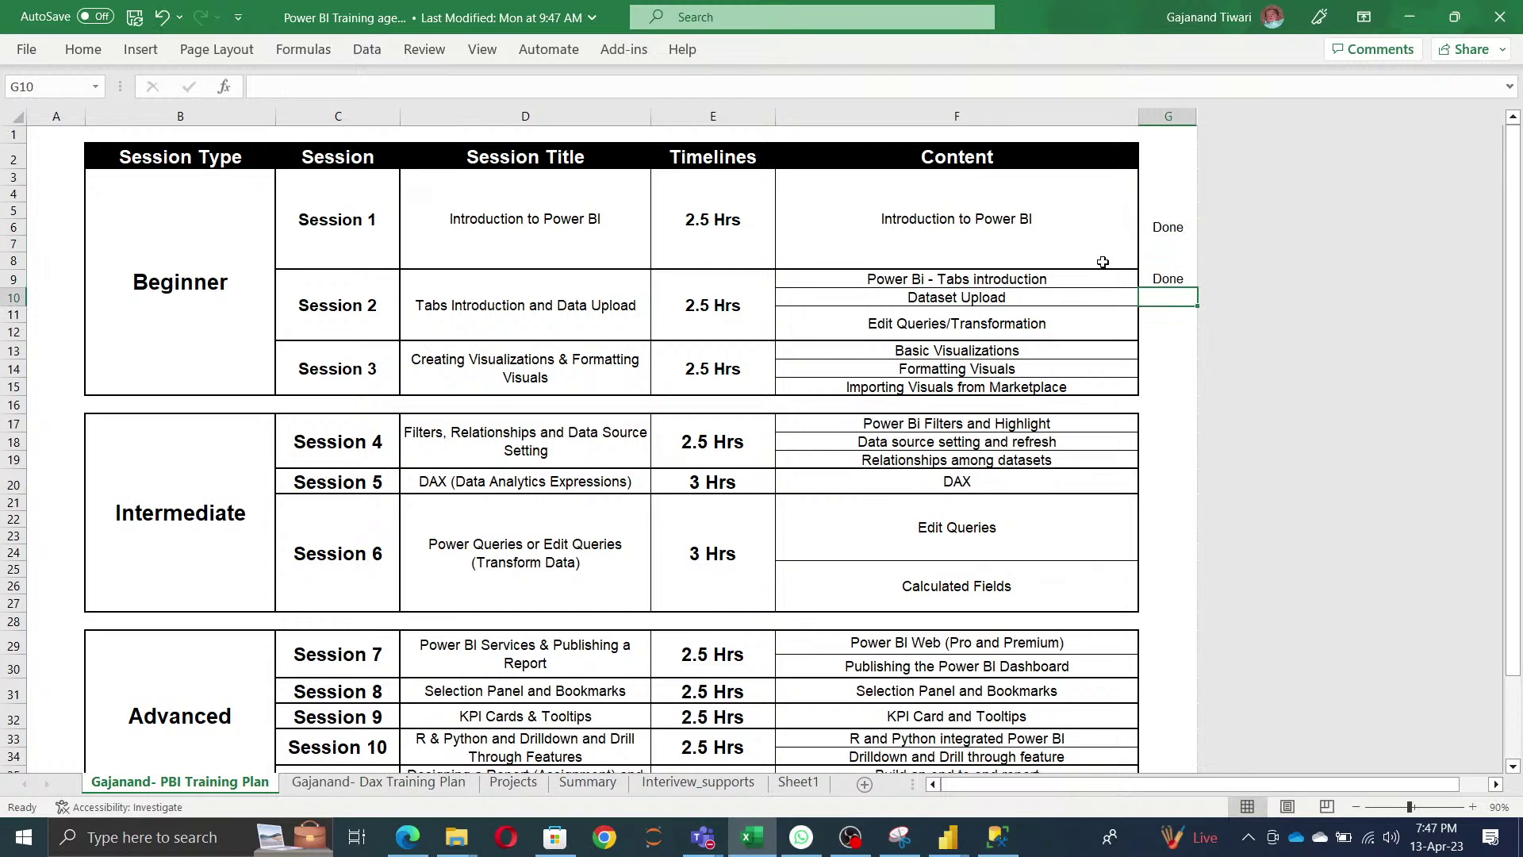
key(ctrl+s)
key(alt+Tab)
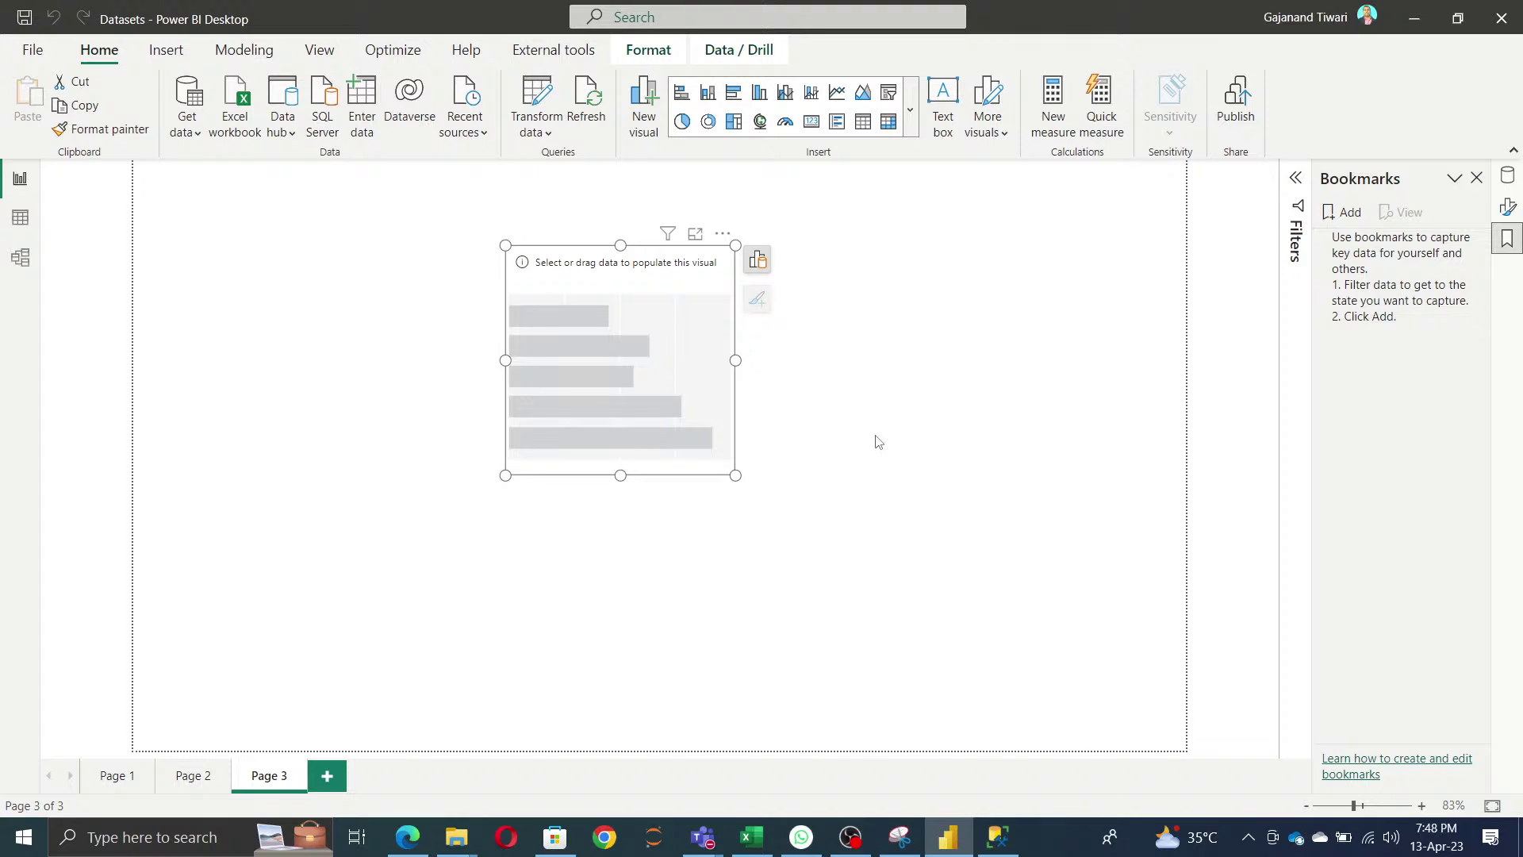
- Check the report's tables in the Data pane, then close the Datasets report
click(1507, 176)
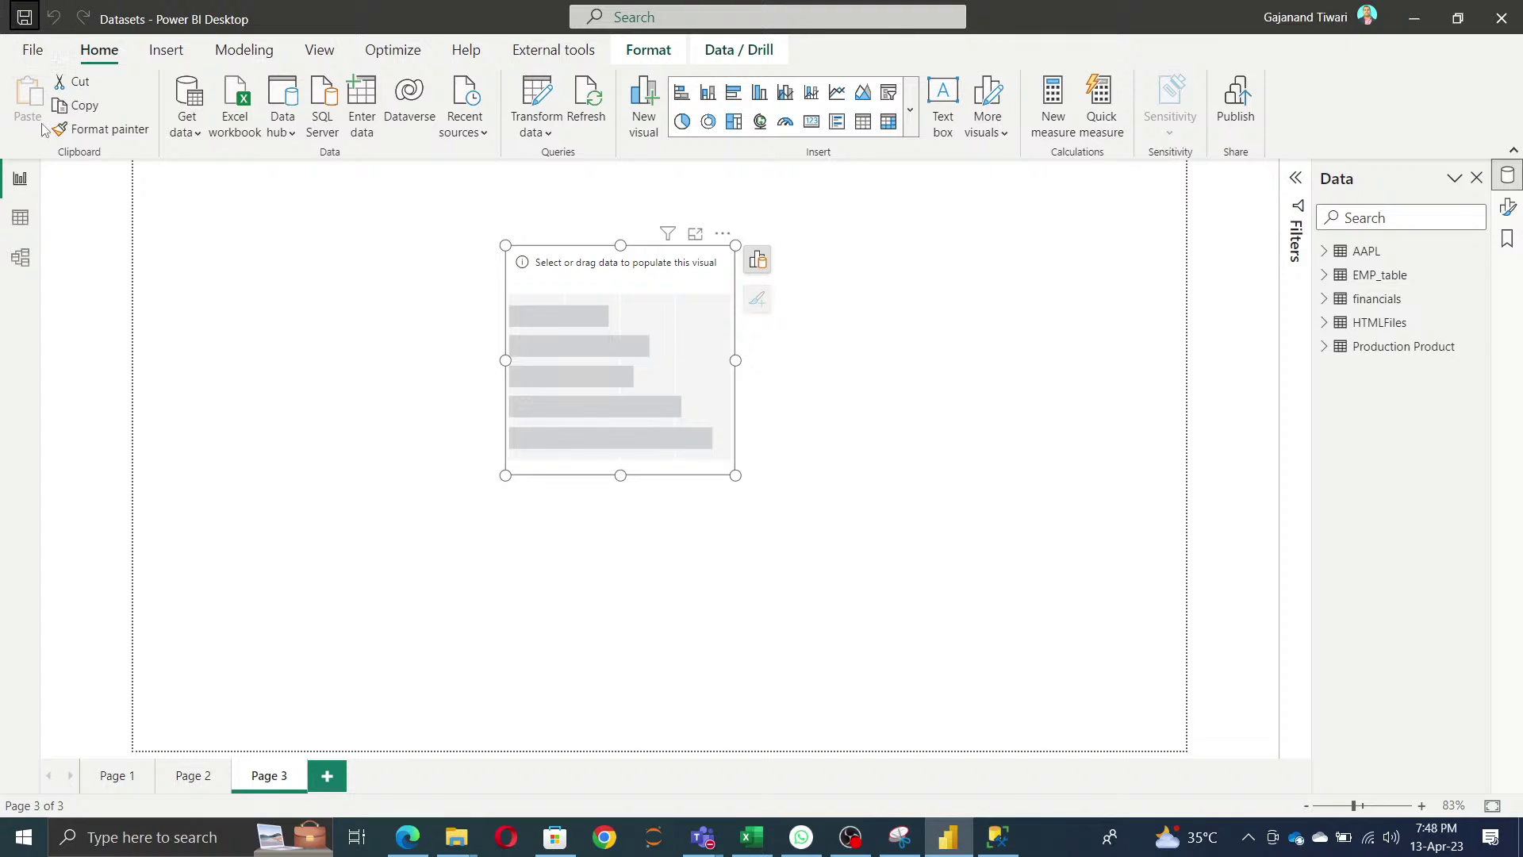
click(1502, 23)
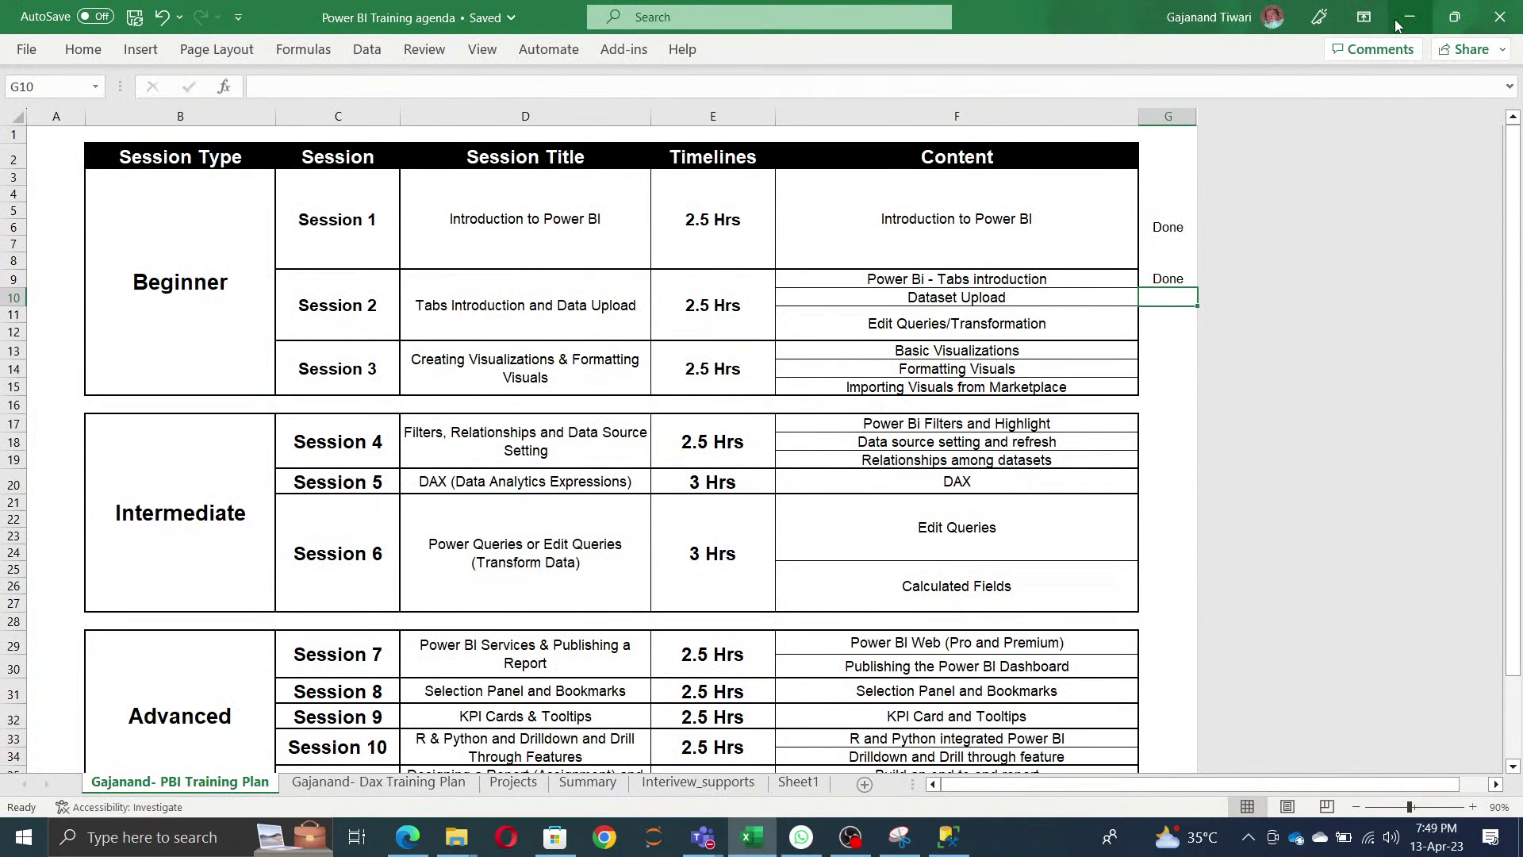
- Rename the second Datasets file to Datasets_Uploaded, then bring up Windows search
click(1411, 19)
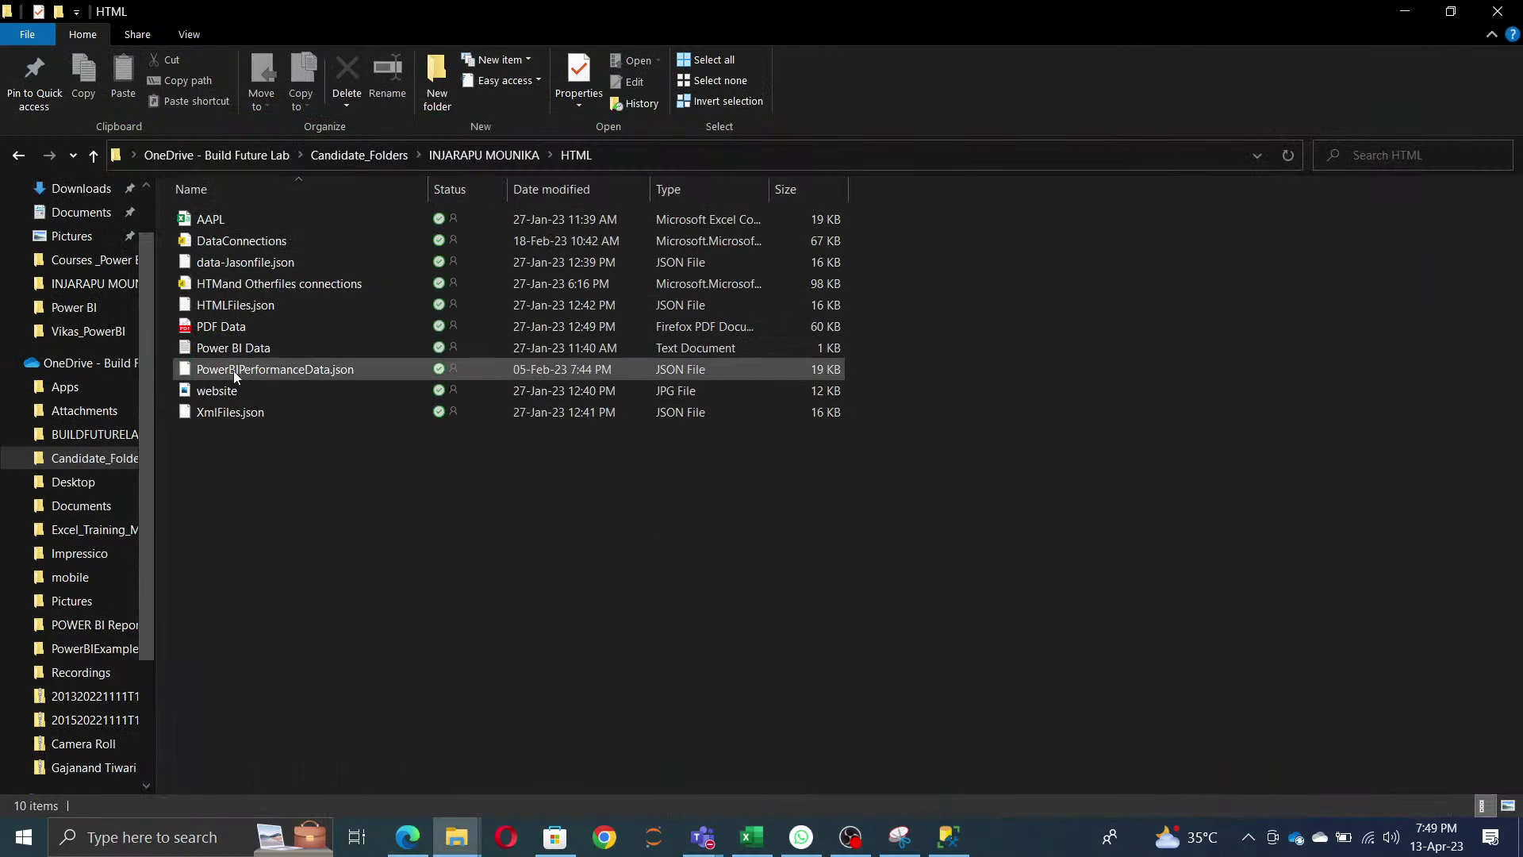
key(alt+Left)
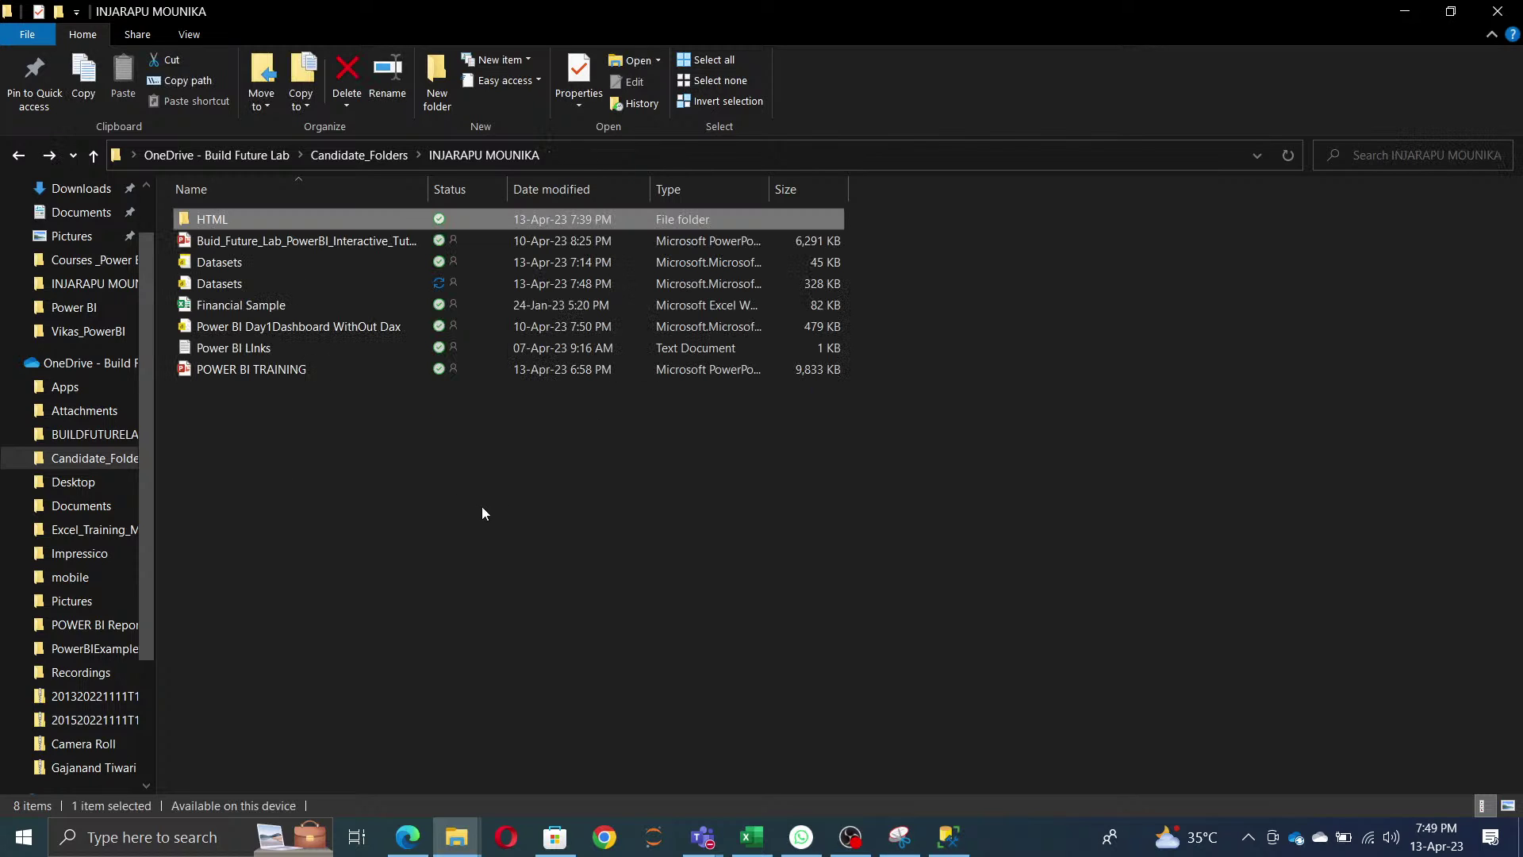
click(225, 285)
click(226, 287)
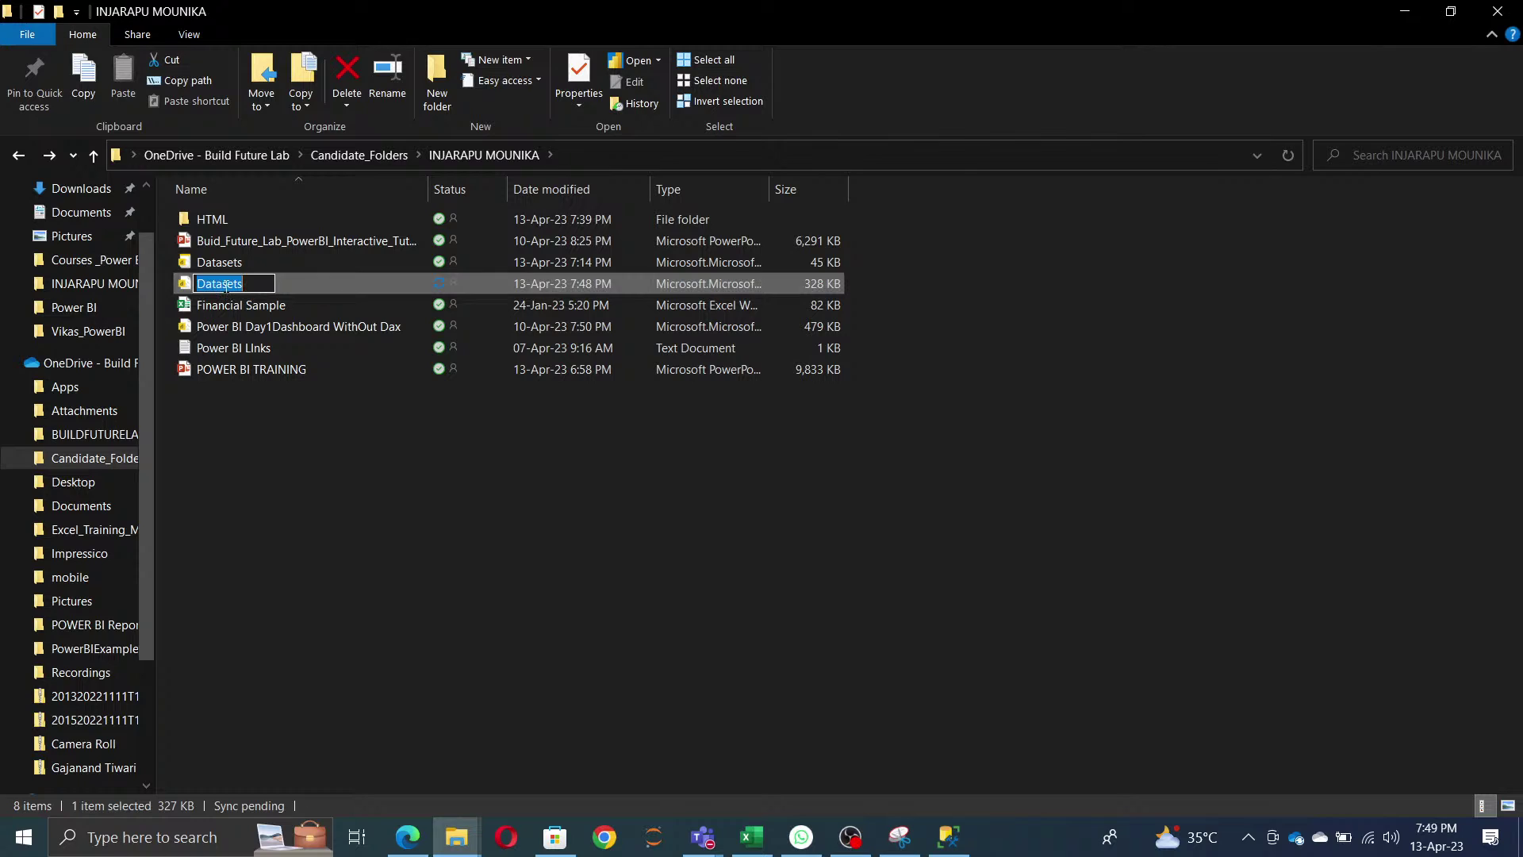
click(226, 285)
text(_Uplaoded)
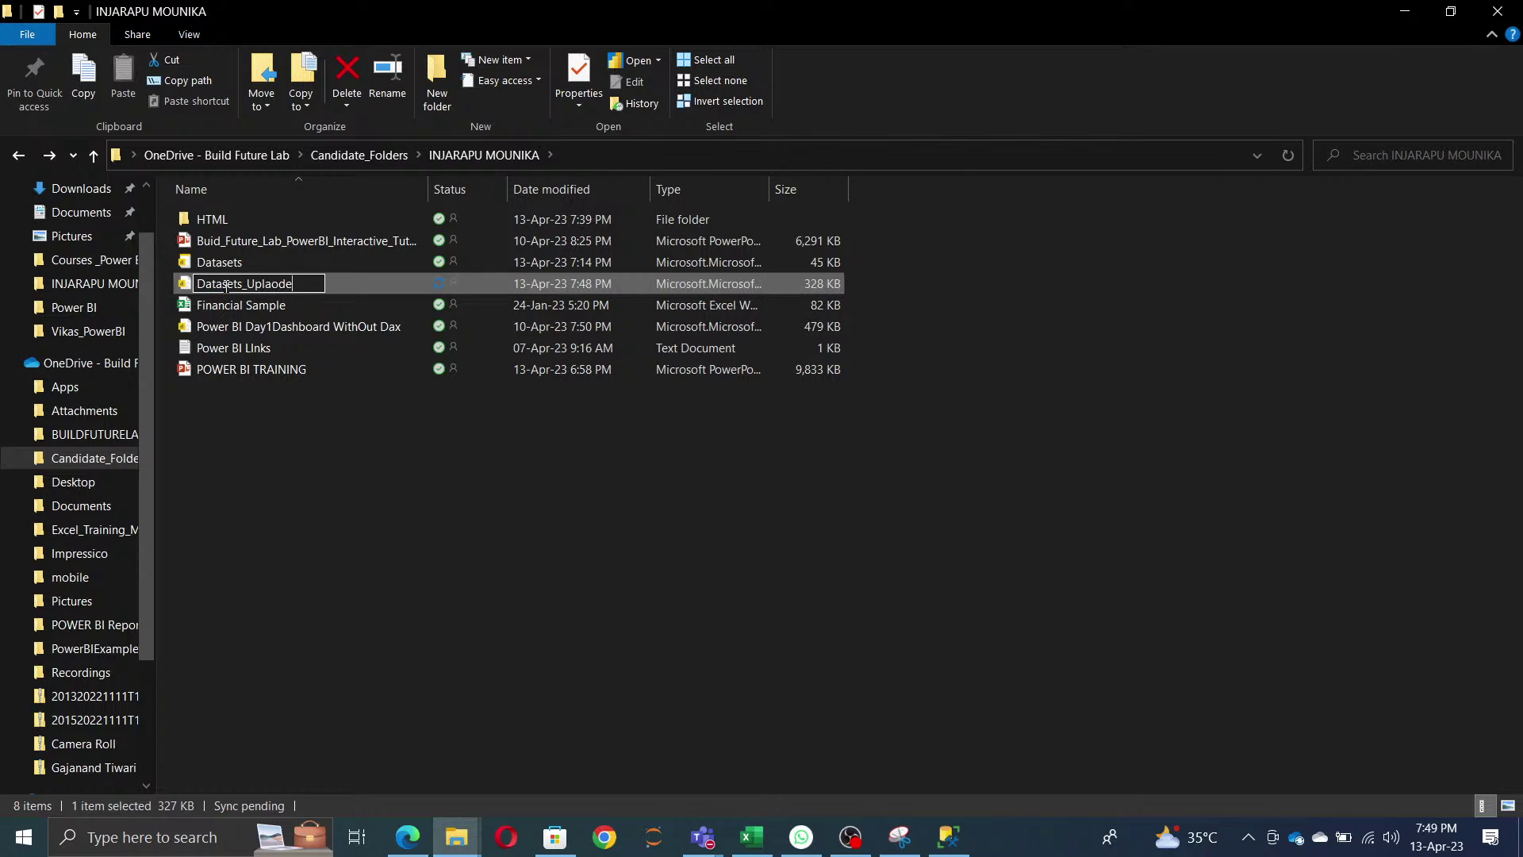
key(BackSpace)
key(BackSpace)
key(BackSpace)
key(BackSpace)
key(BackSpace)
text(oaded)
key(Return)
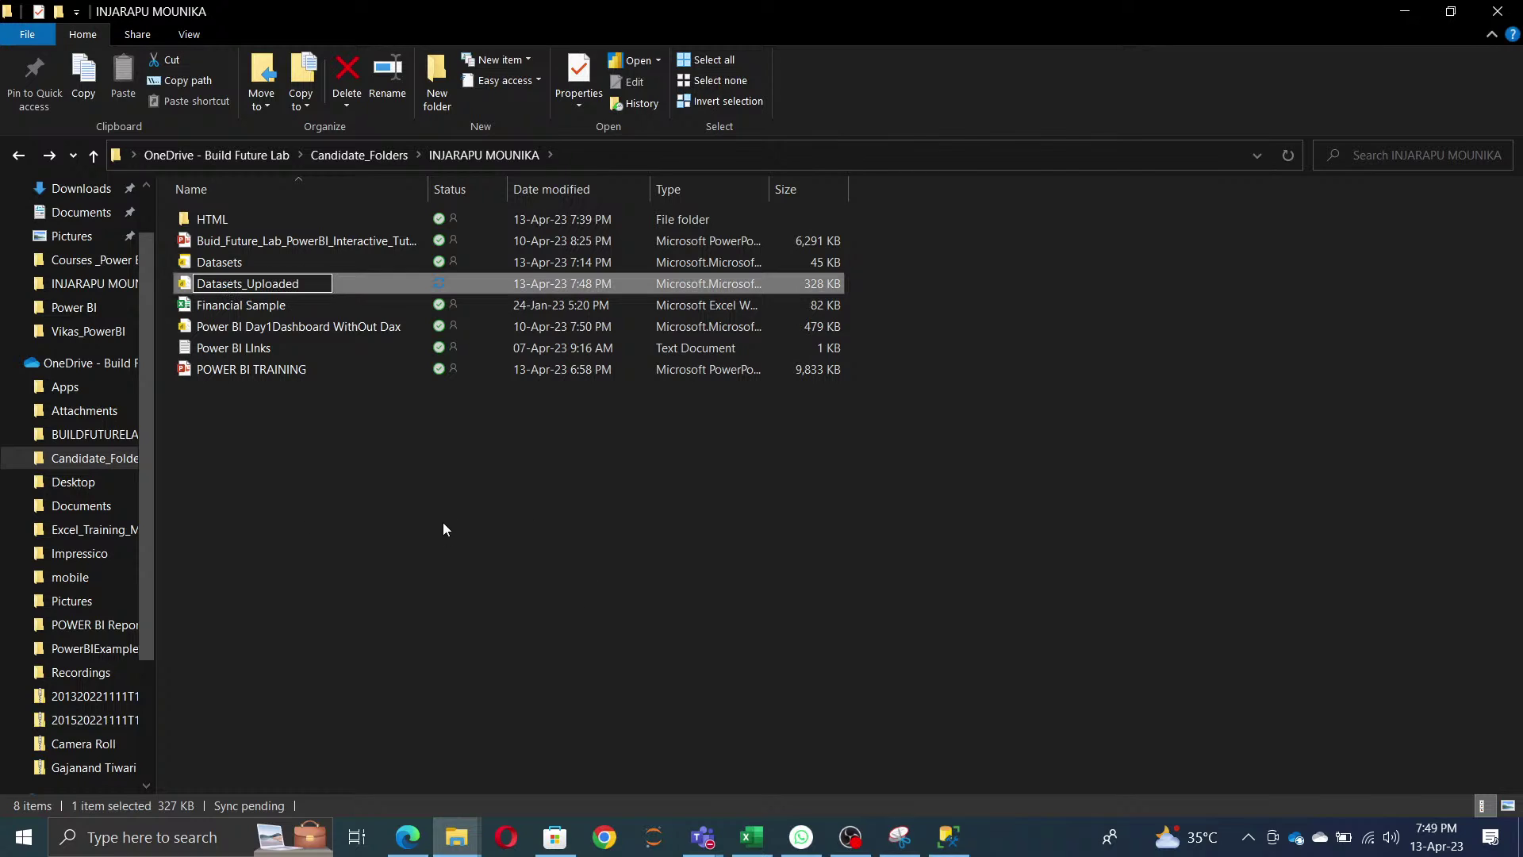
click(442, 522)
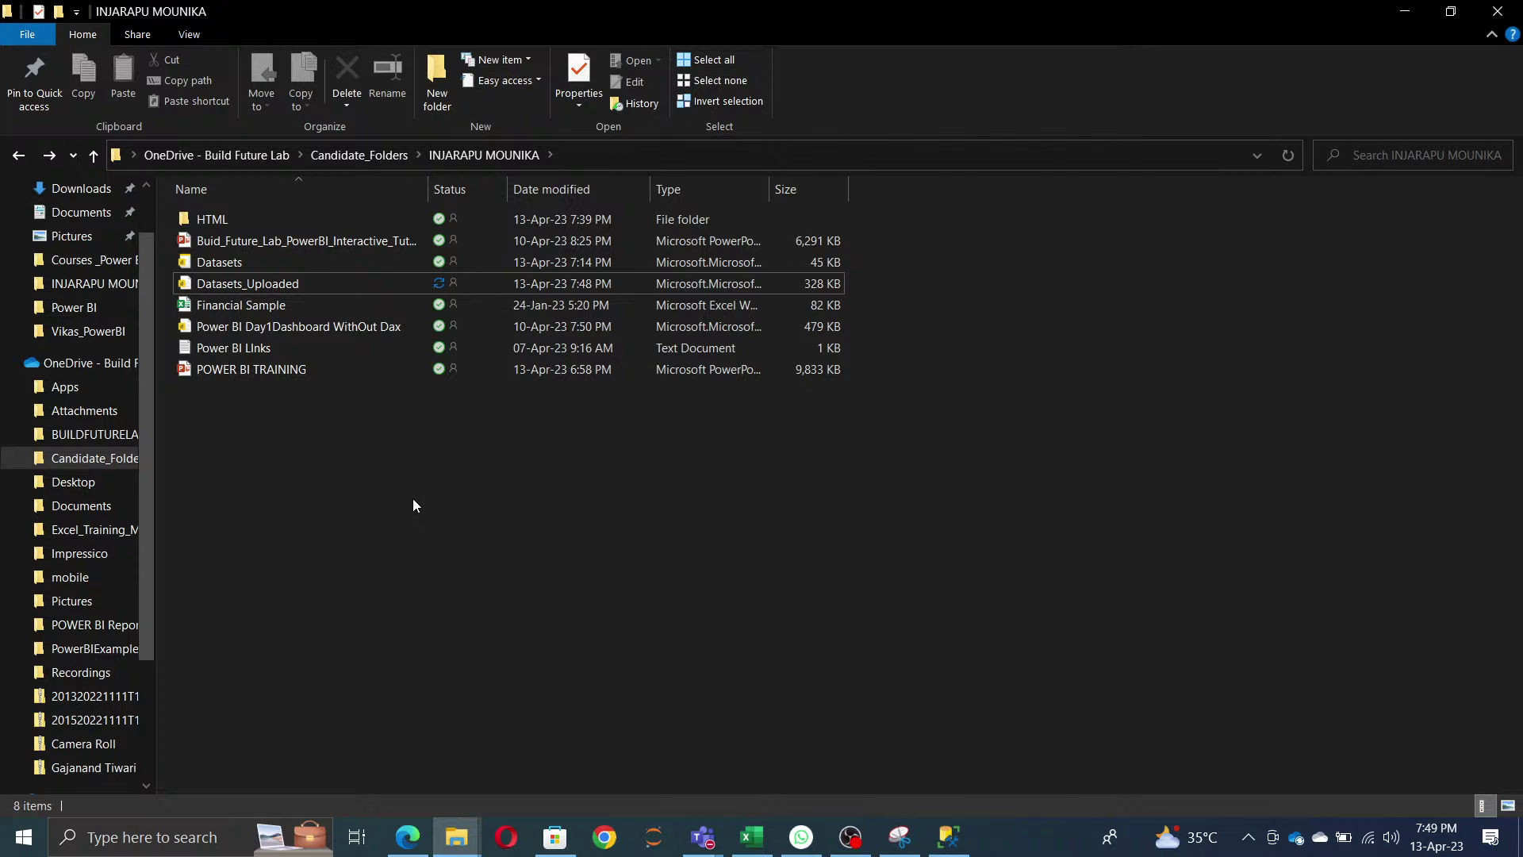
click(147, 835)
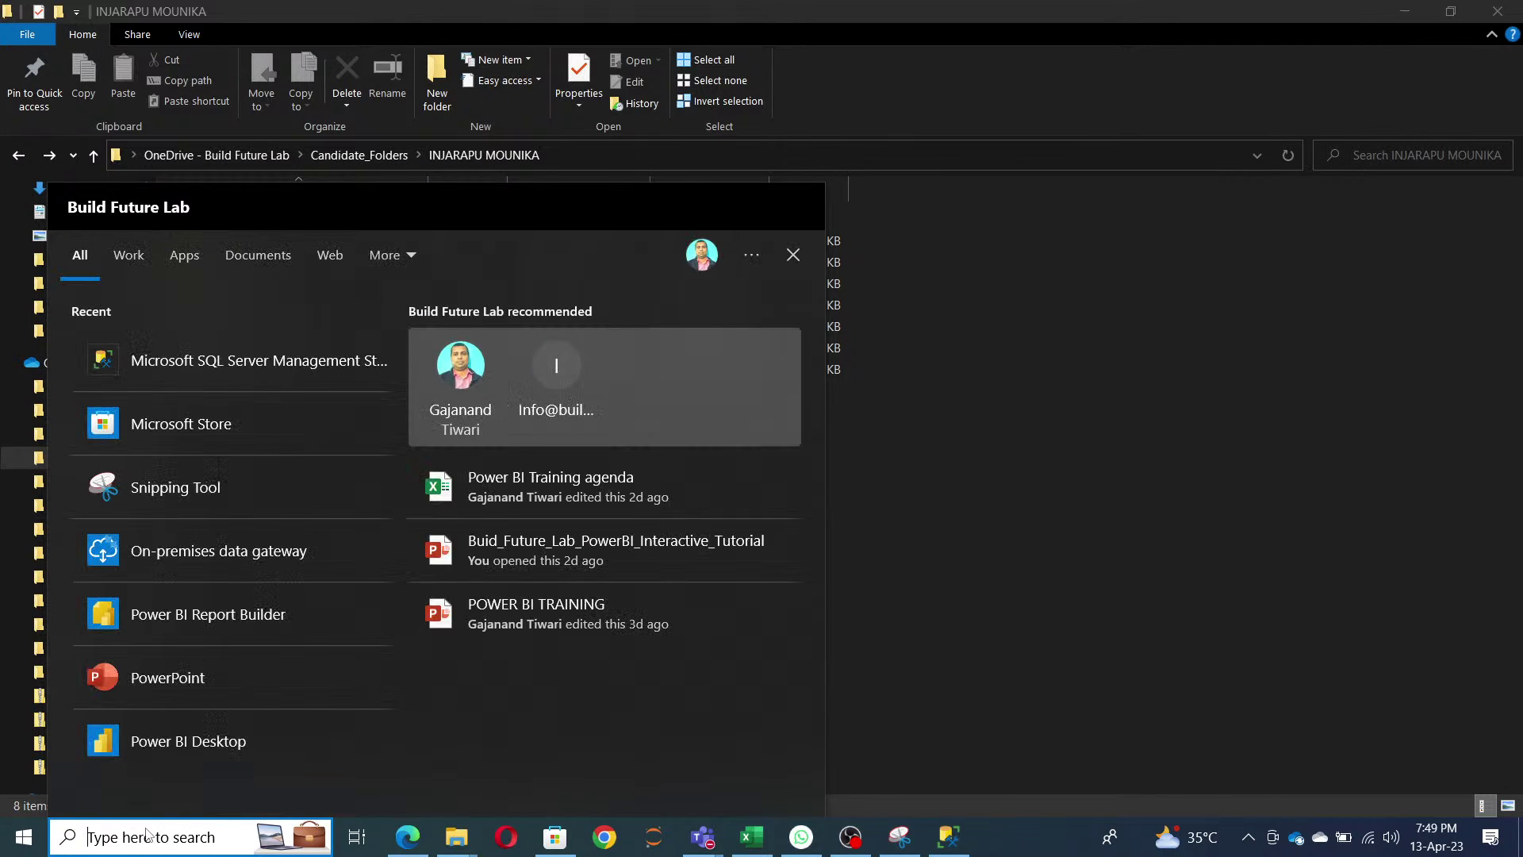
- Launch Power BI Desktop, close the welcome screen and open Transform data on the untitled report
click(188, 740)
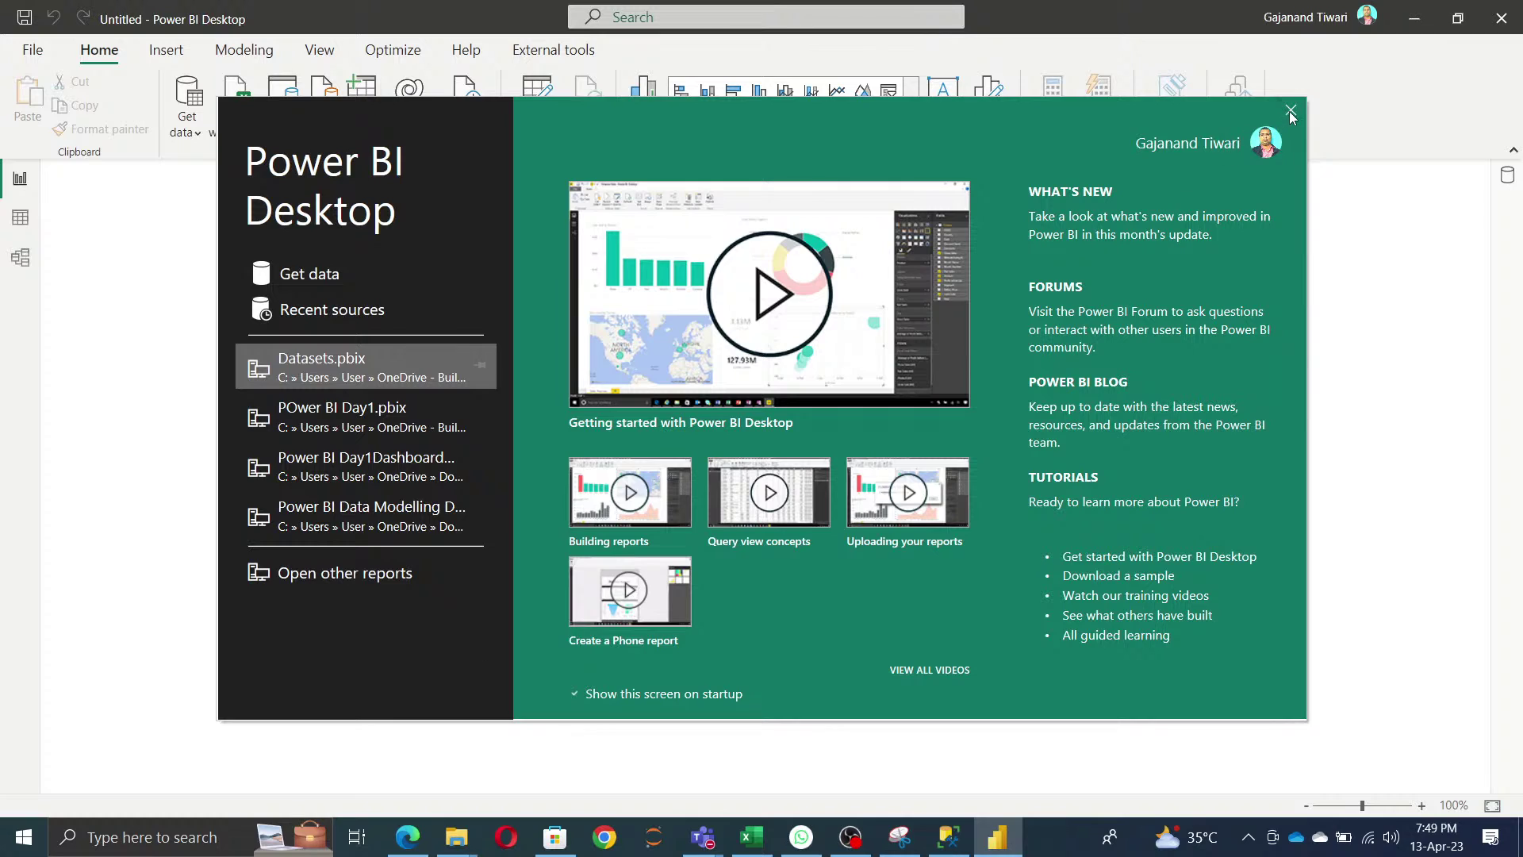
click(1289, 114)
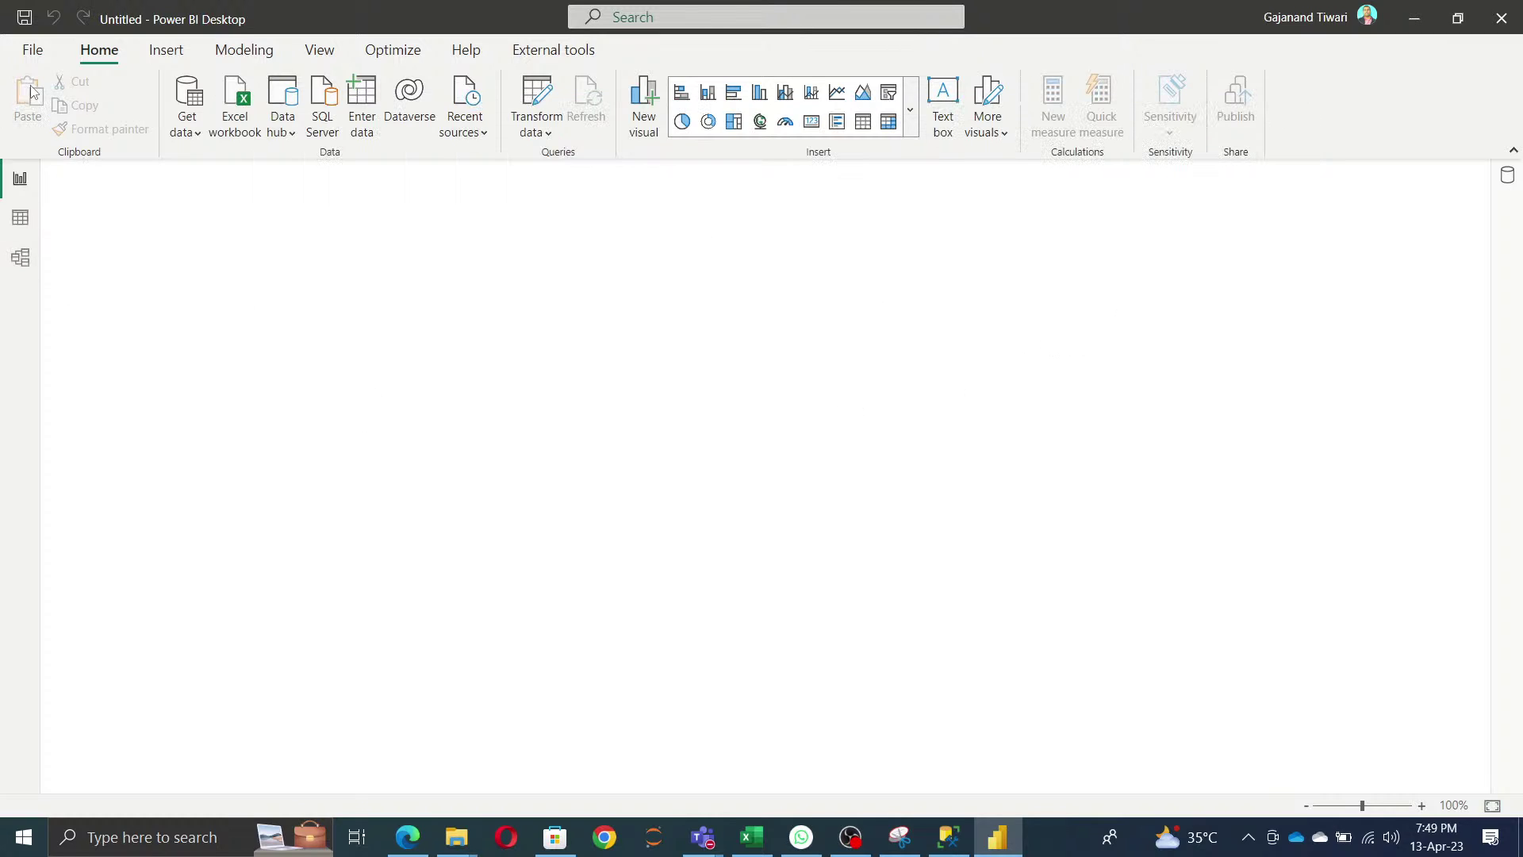
click(537, 99)
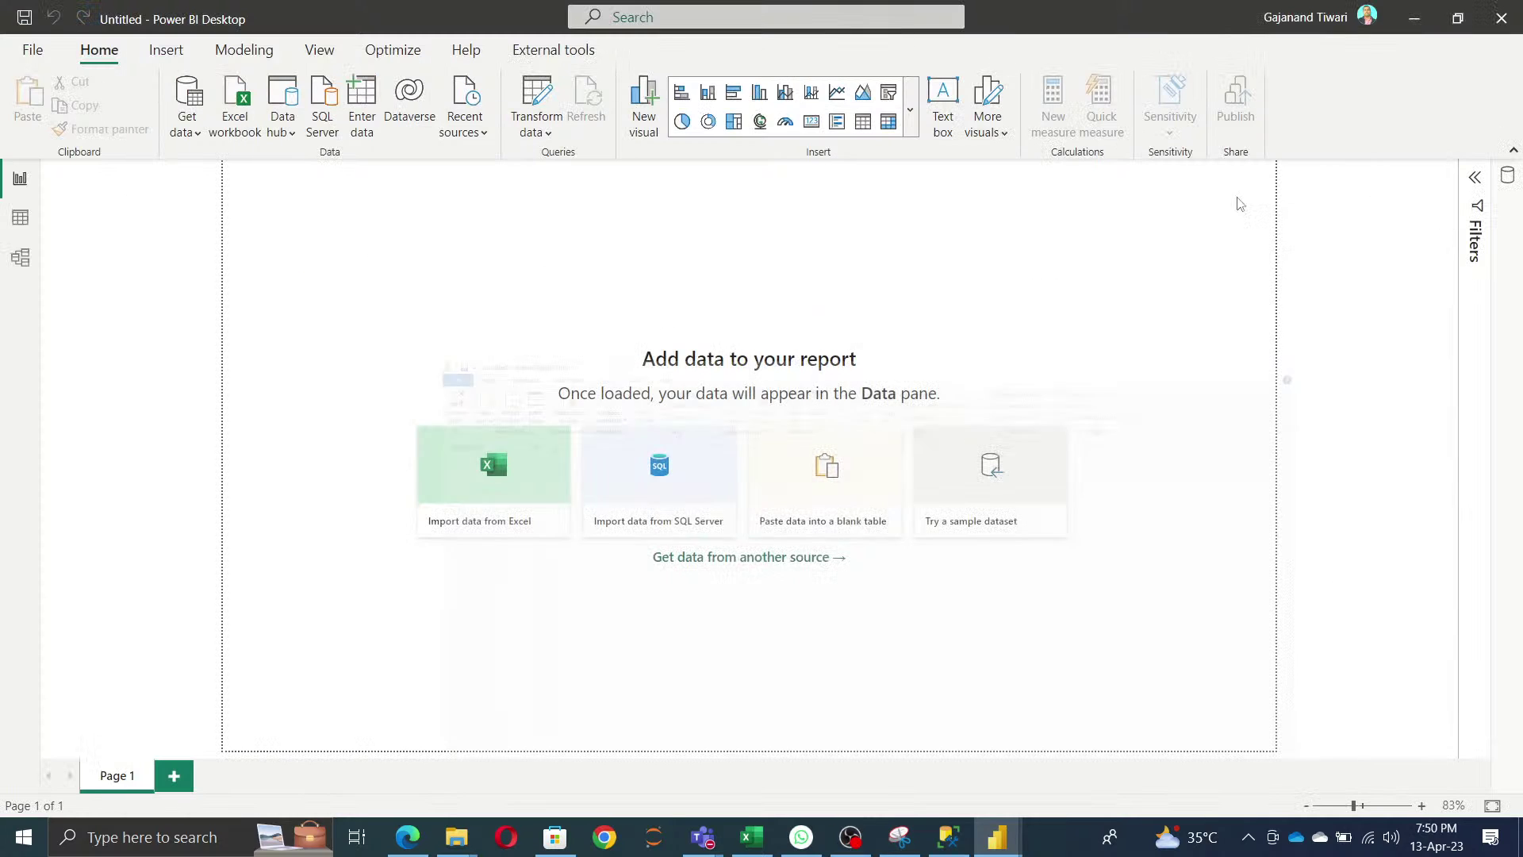
- Load the sample Financial Sample workbook, preview its financials table, then bring up the course files folder
click(984, 522)
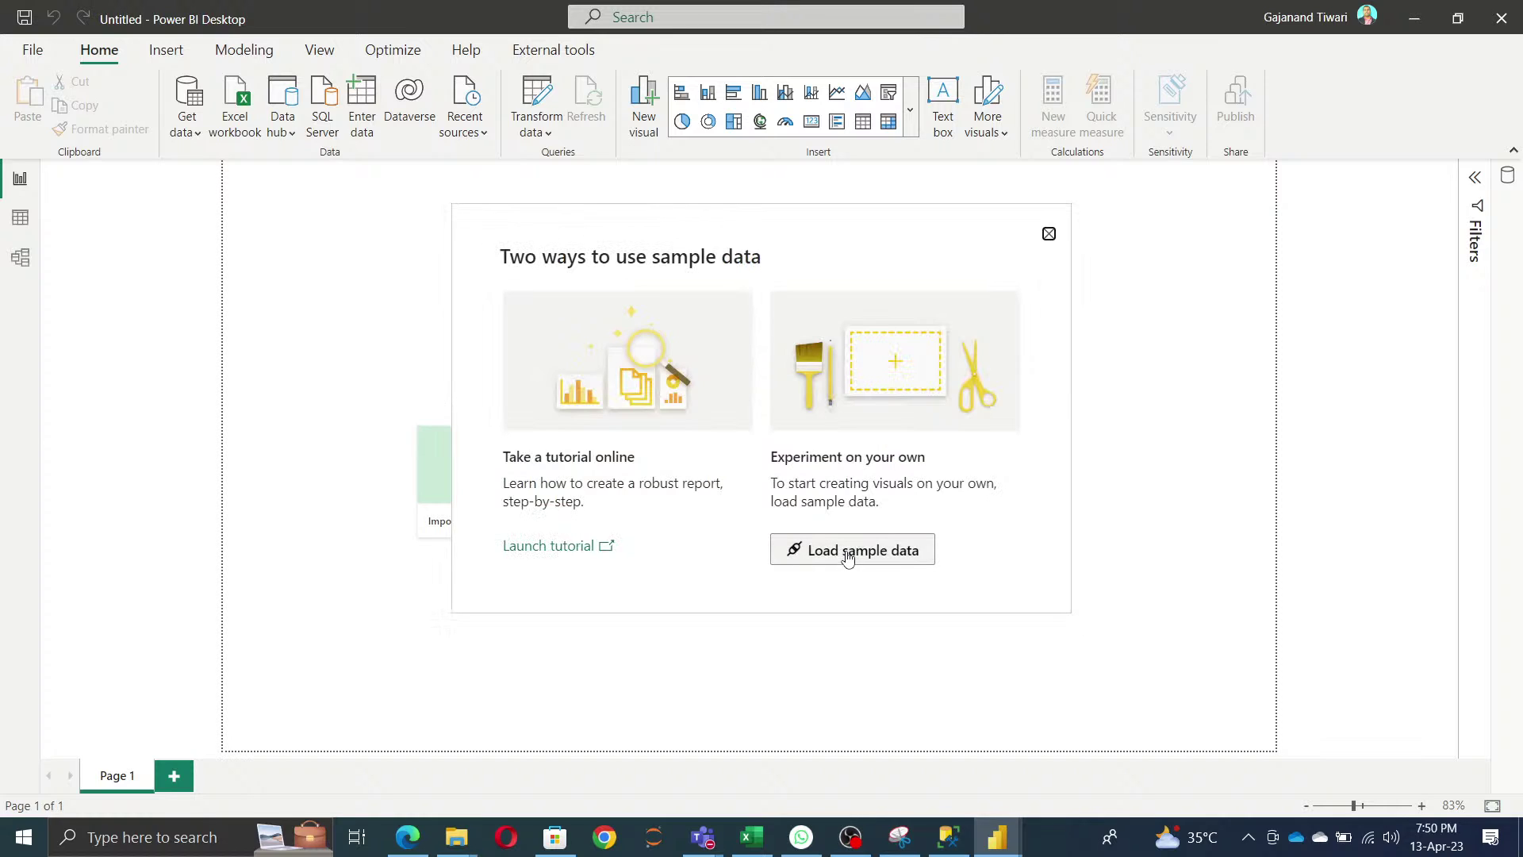
click(847, 551)
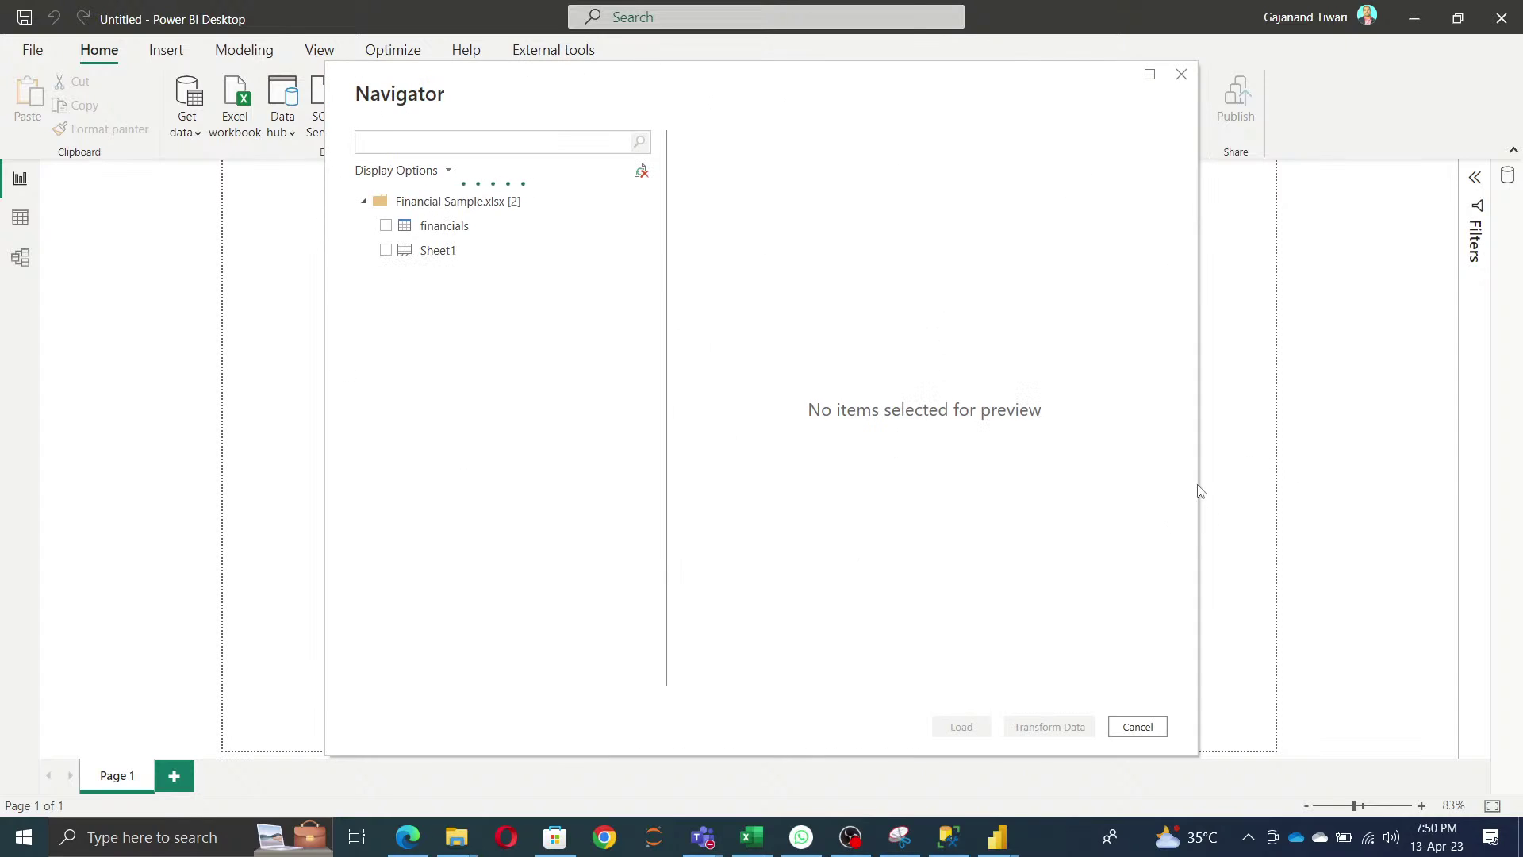
click(384, 226)
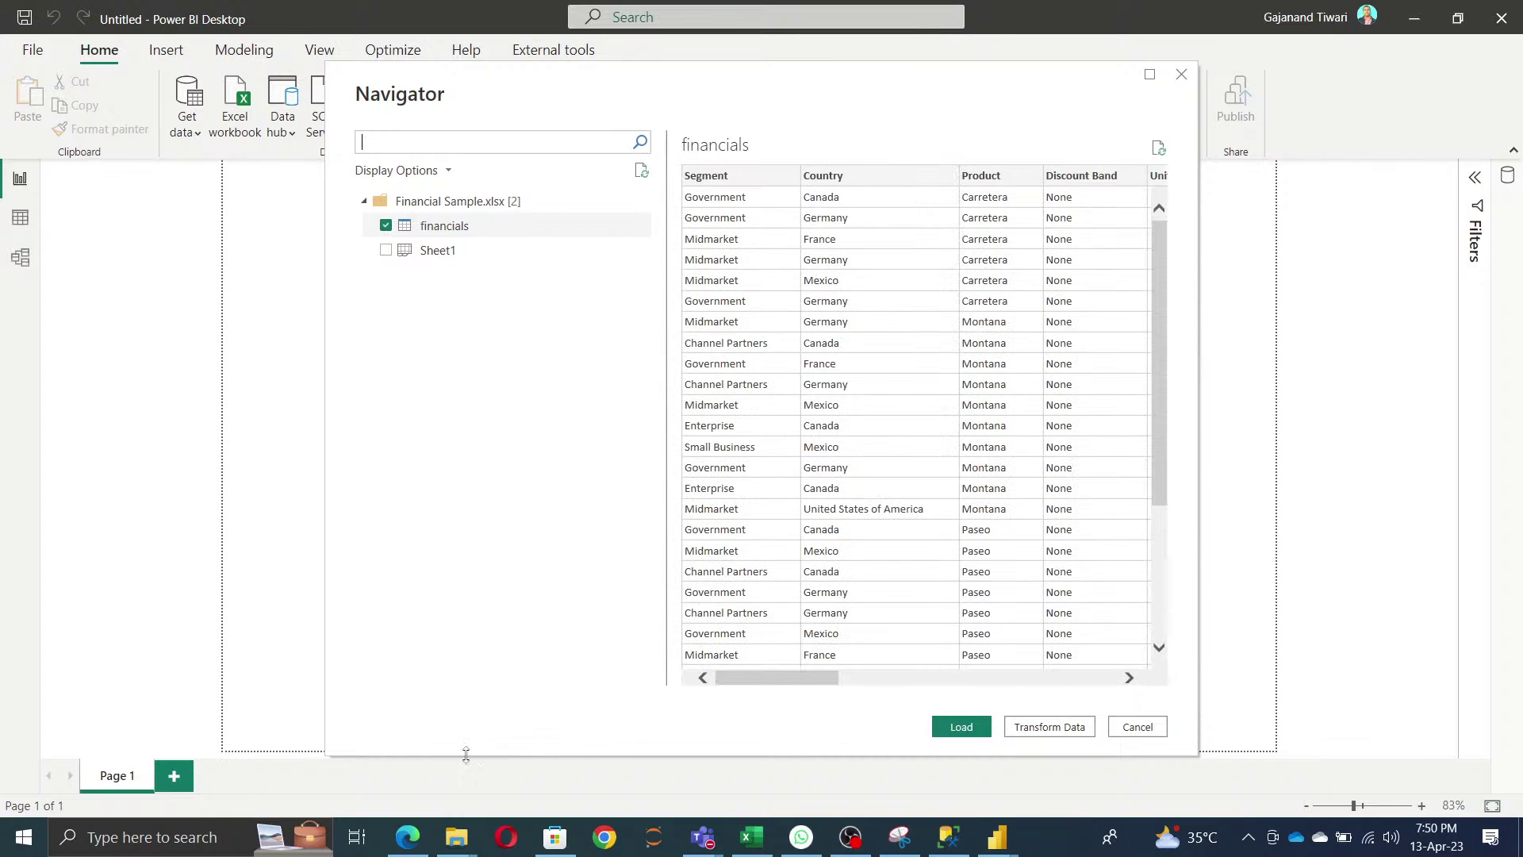
mouse_move(468, 848)
click(538, 764)
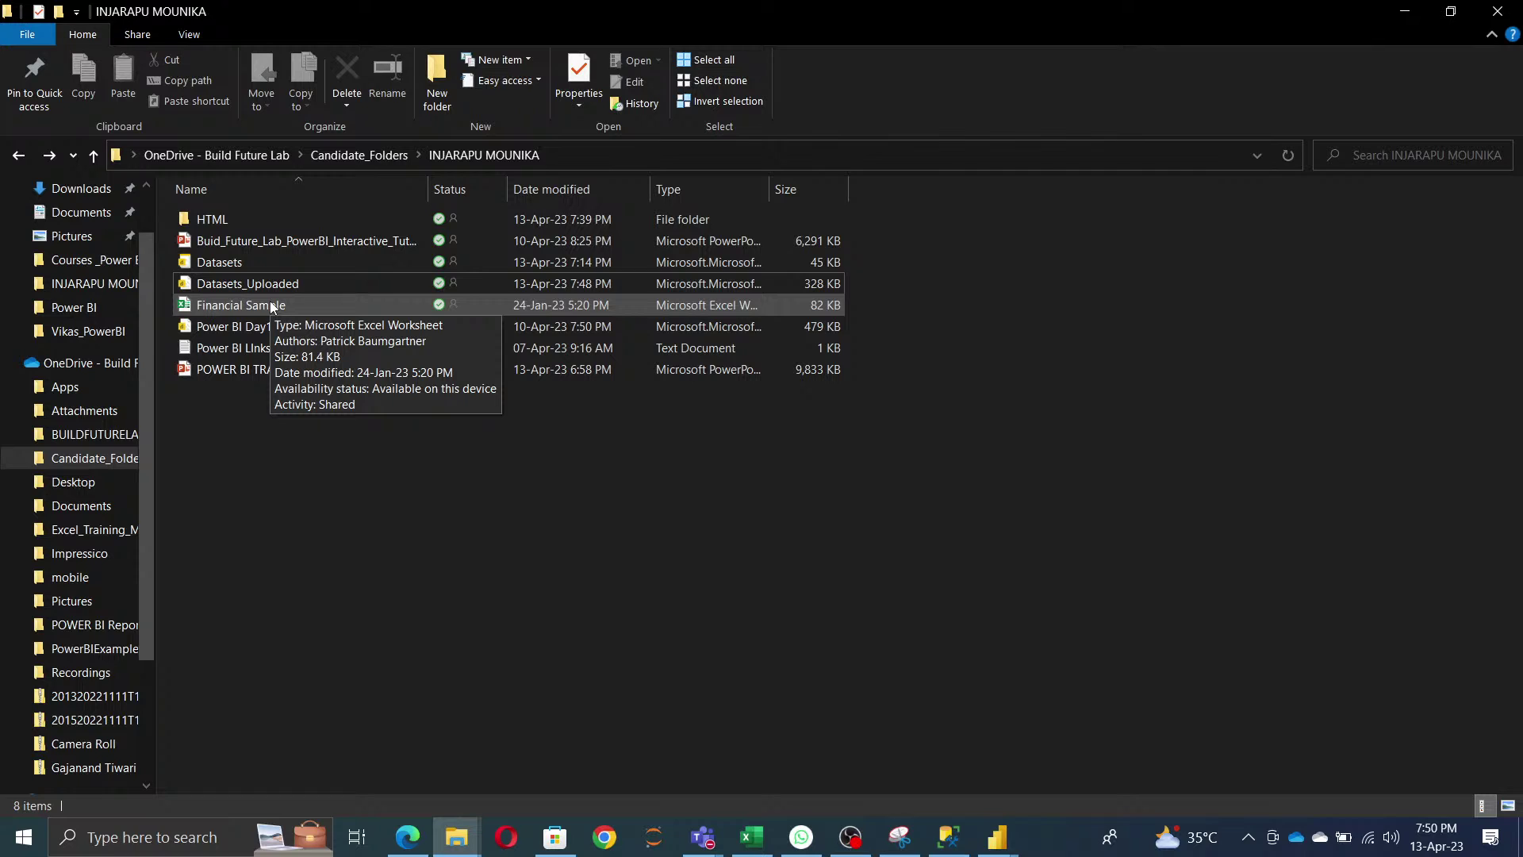
- Go up to Candidate_Folders in File Explorer, then return to Power BI's financials preview
click(359, 155)
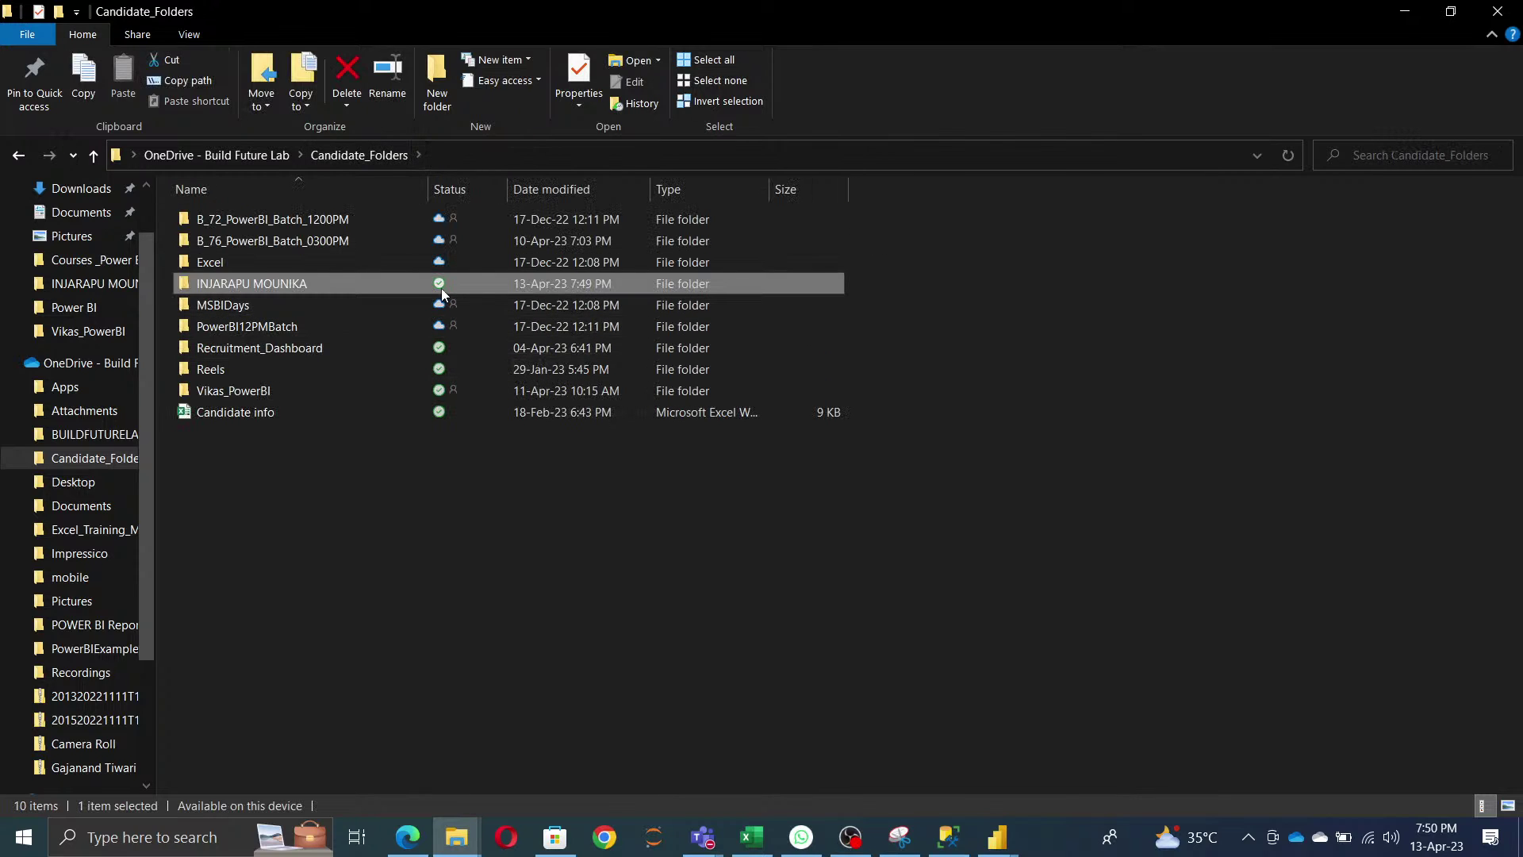
mouse_move(313, 286)
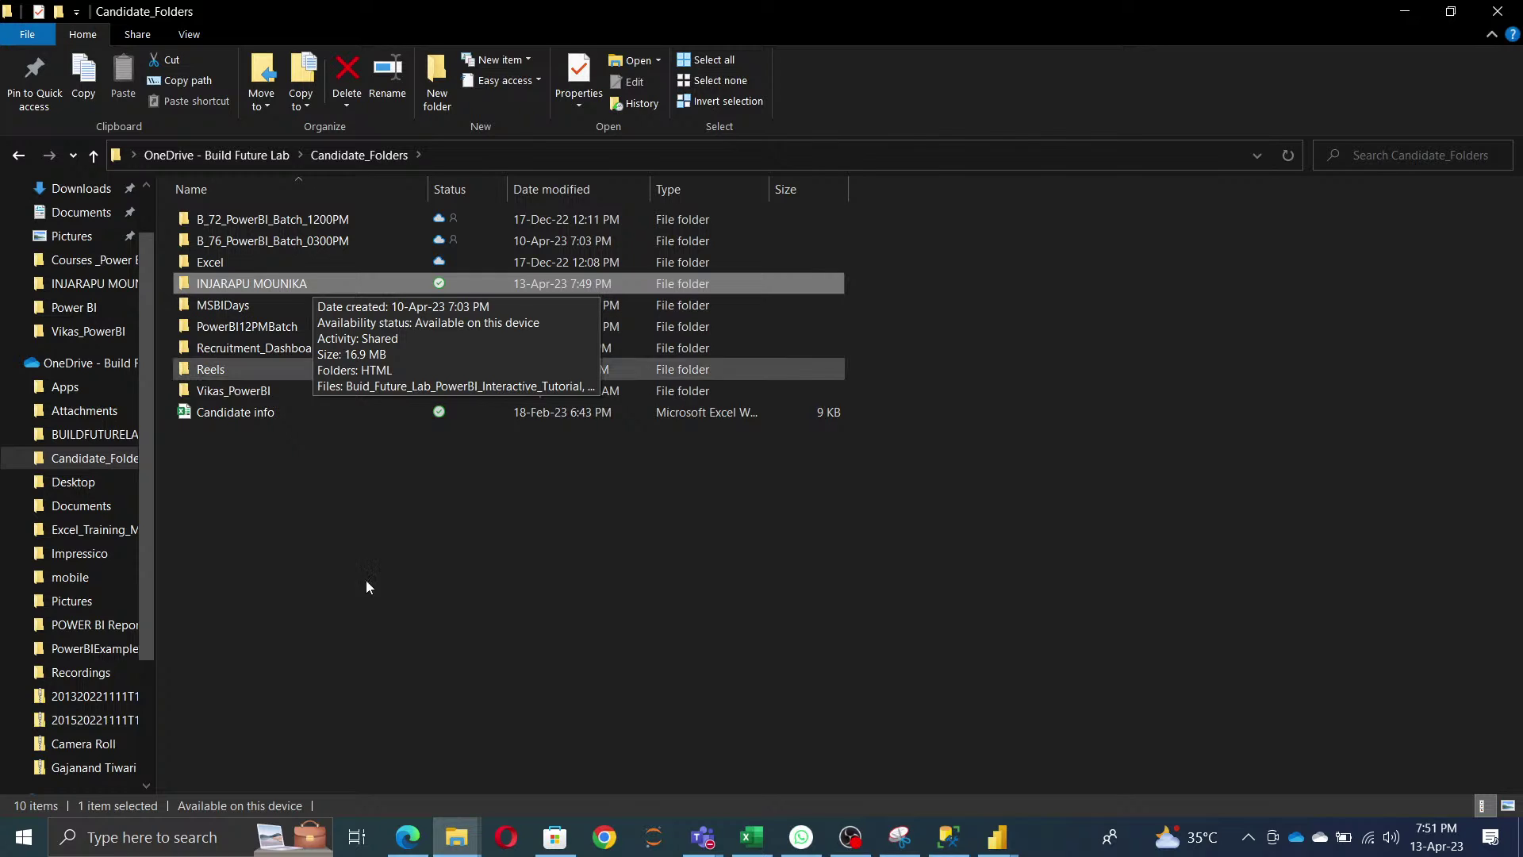
click(1015, 839)
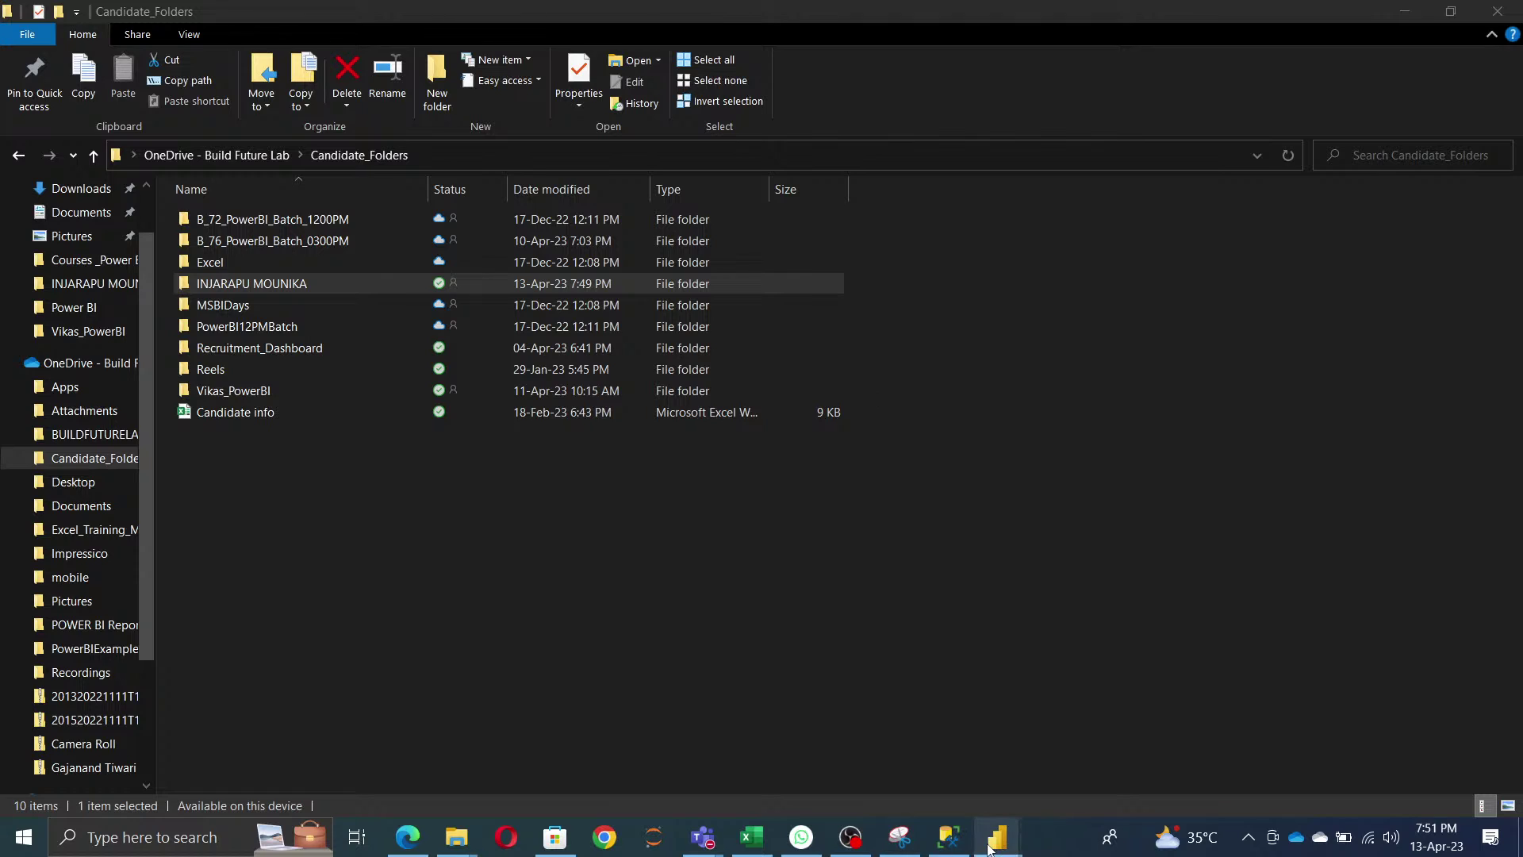
mouse_move(996, 837)
click(912, 746)
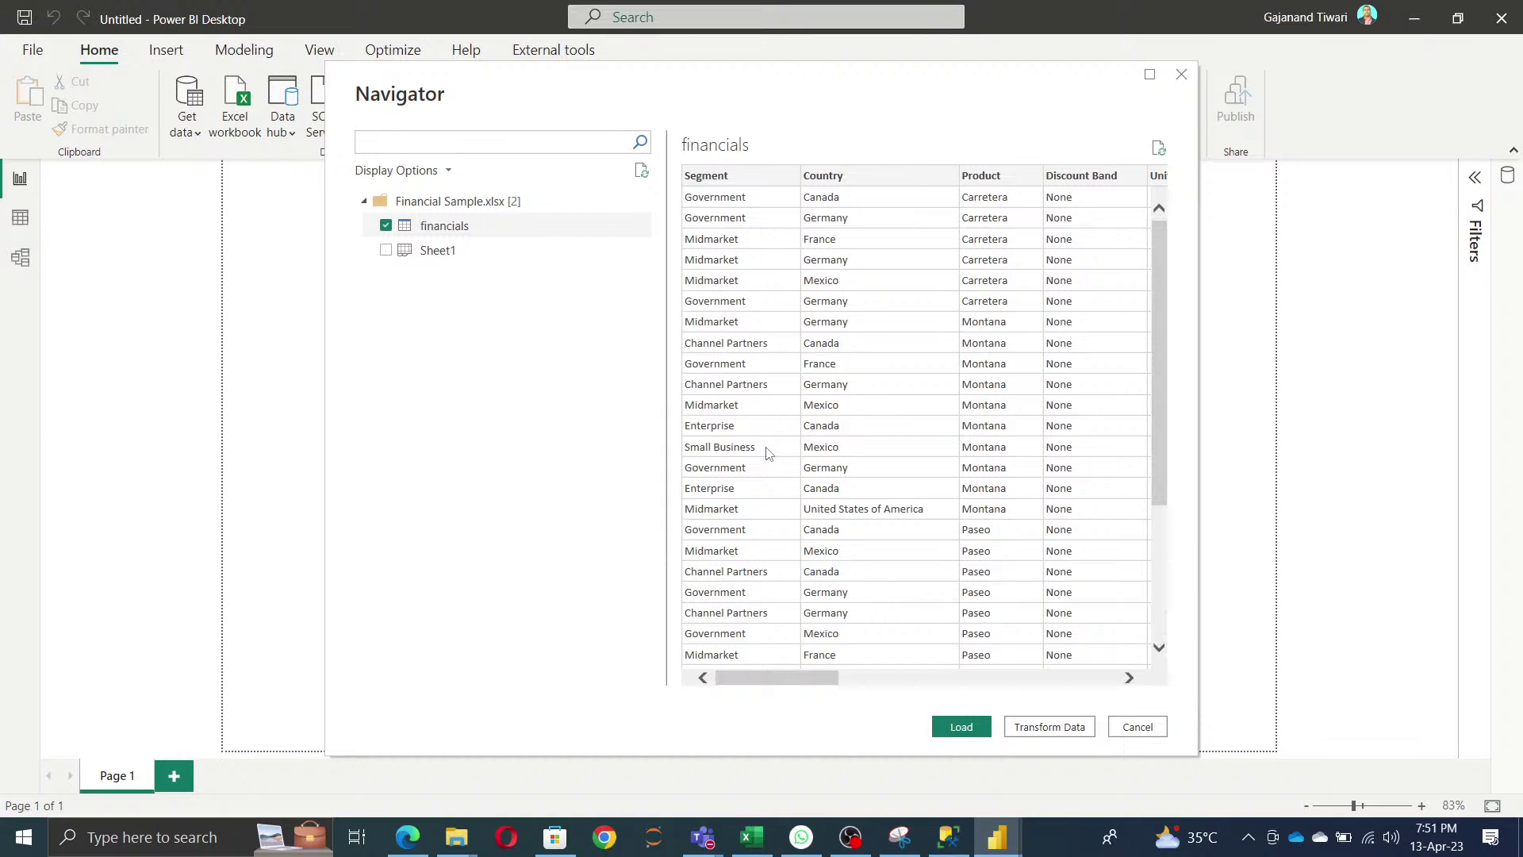
- Load the ticked financials table from Financial Sample.xlsx into the report
click(961, 727)
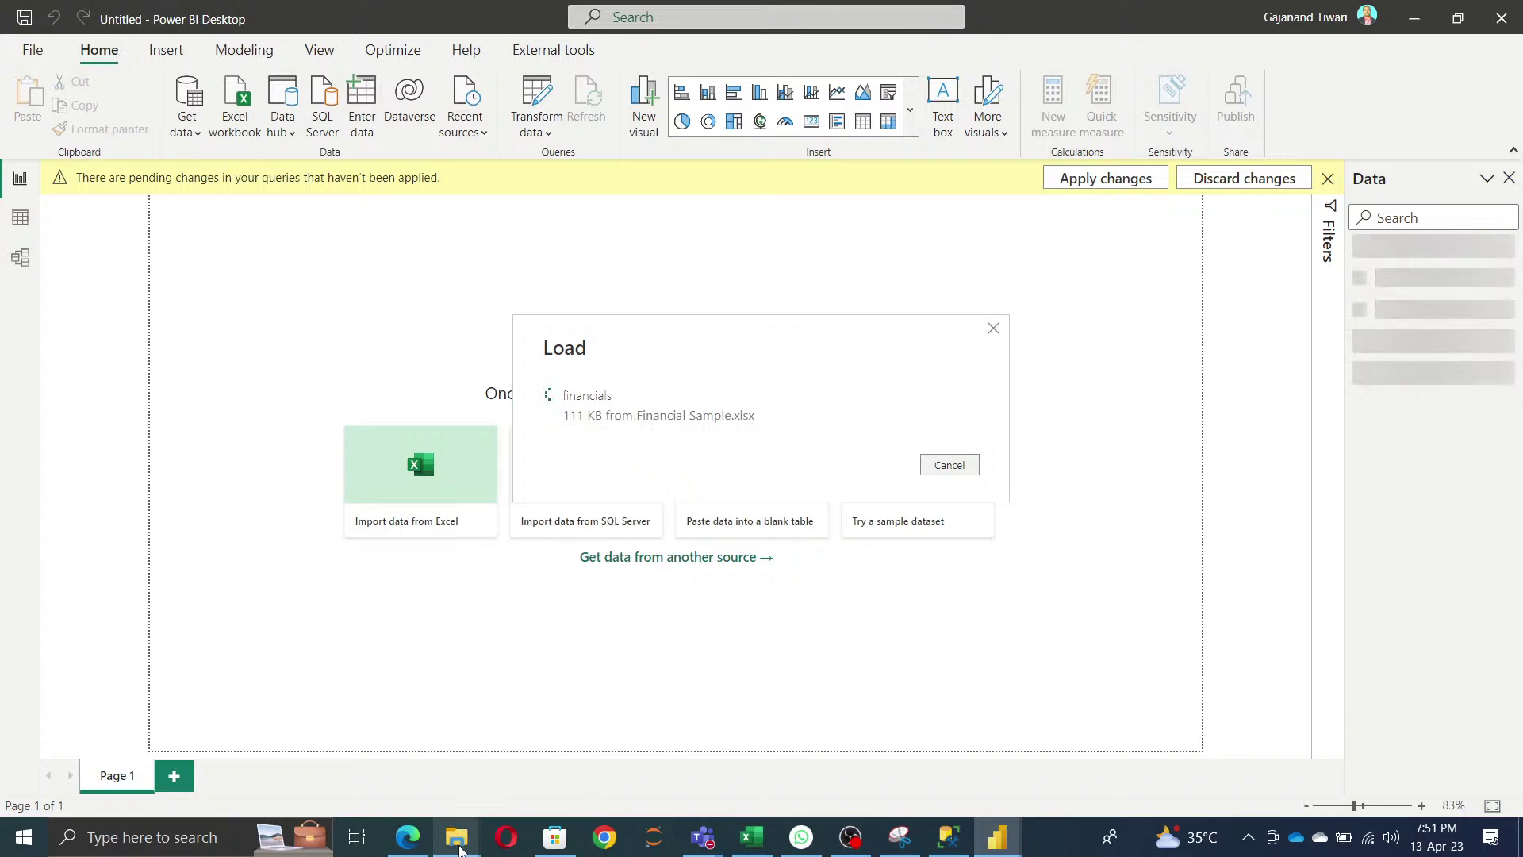
- Bring the Candidate_Folders window back and open the candidate's folder
mouse_move(456, 837)
click(574, 774)
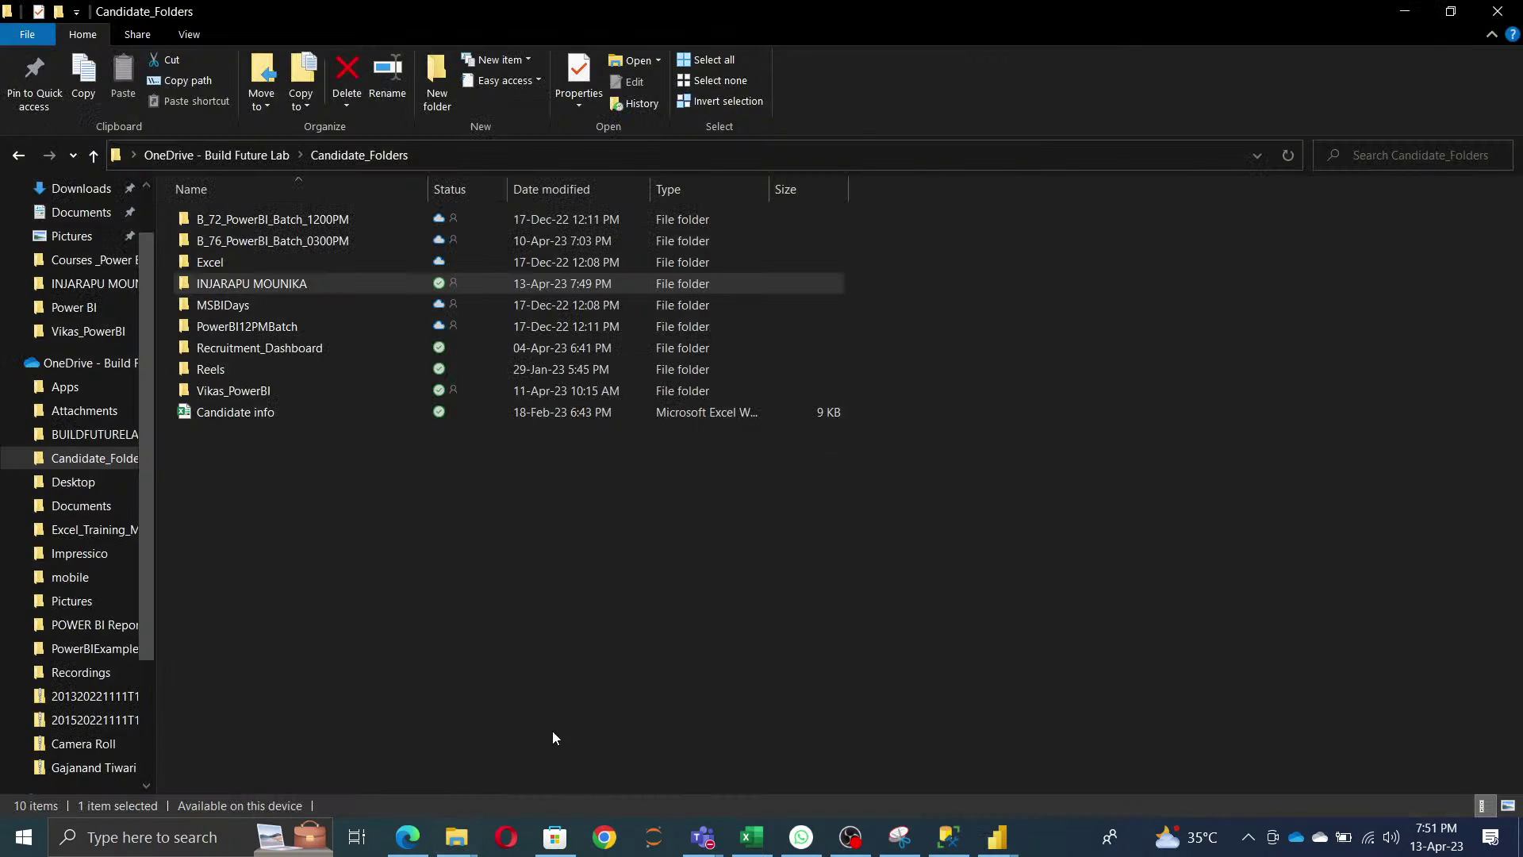
click(618, 158)
click(618, 158)
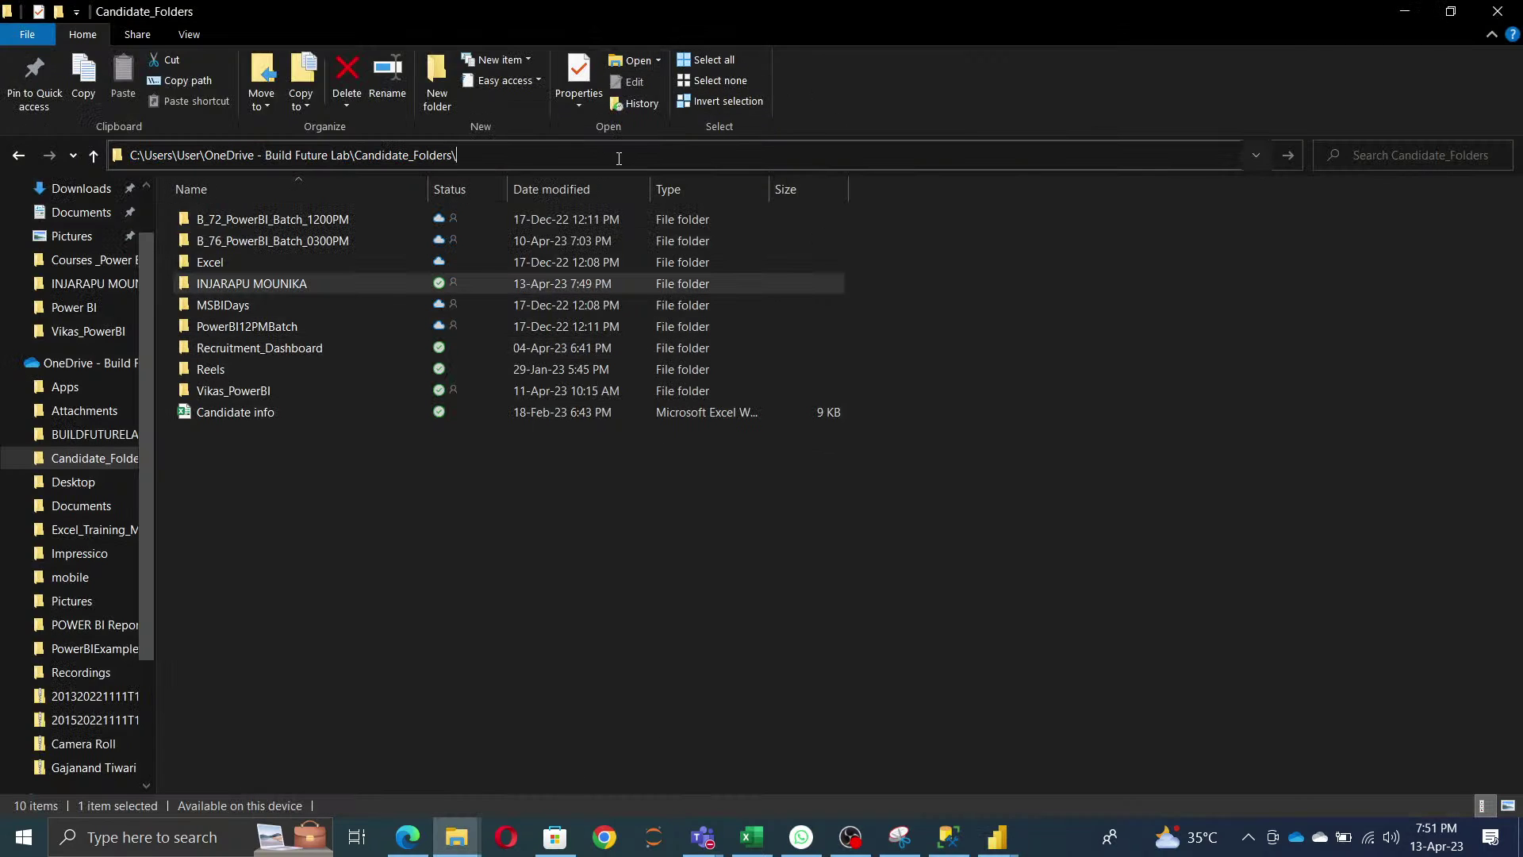
text(ina)
double_click(284, 289)
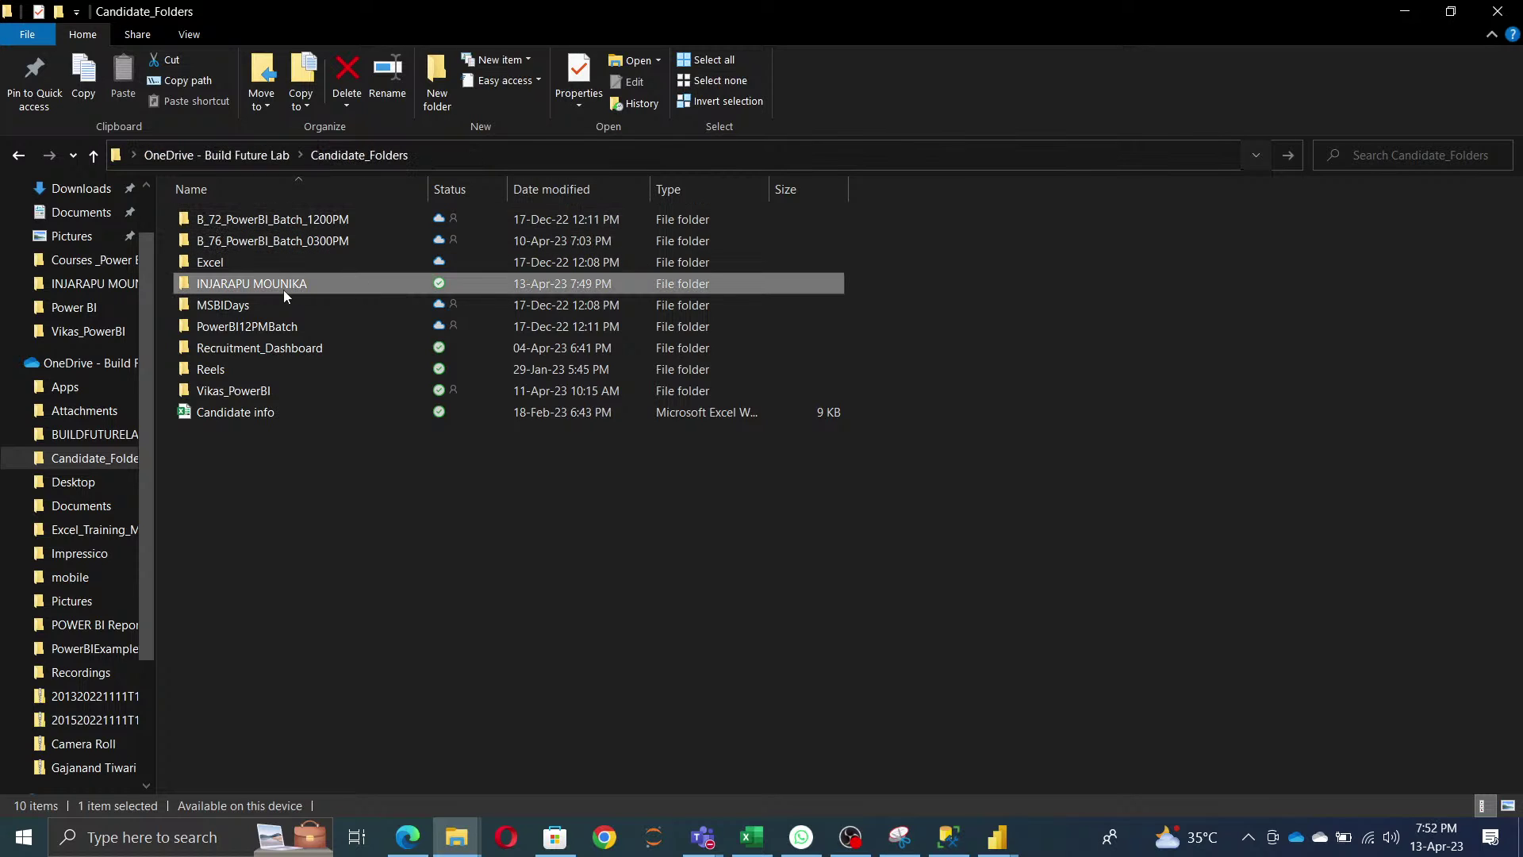
- Complete the address bar path to Financial Sample.xlsx using the \f suggestion
click(589, 154)
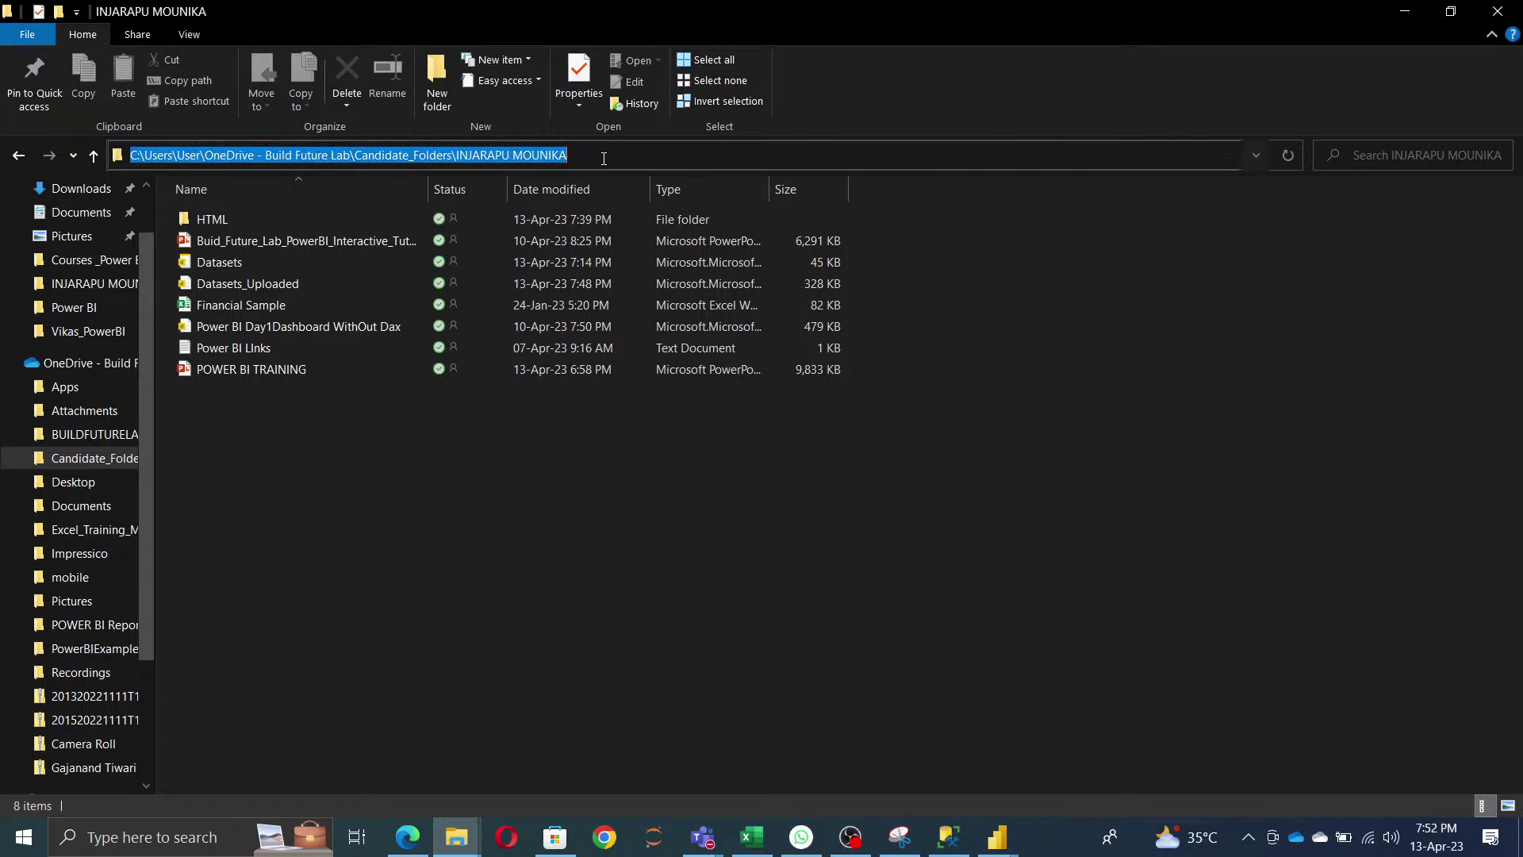
click(597, 157)
text(\f)
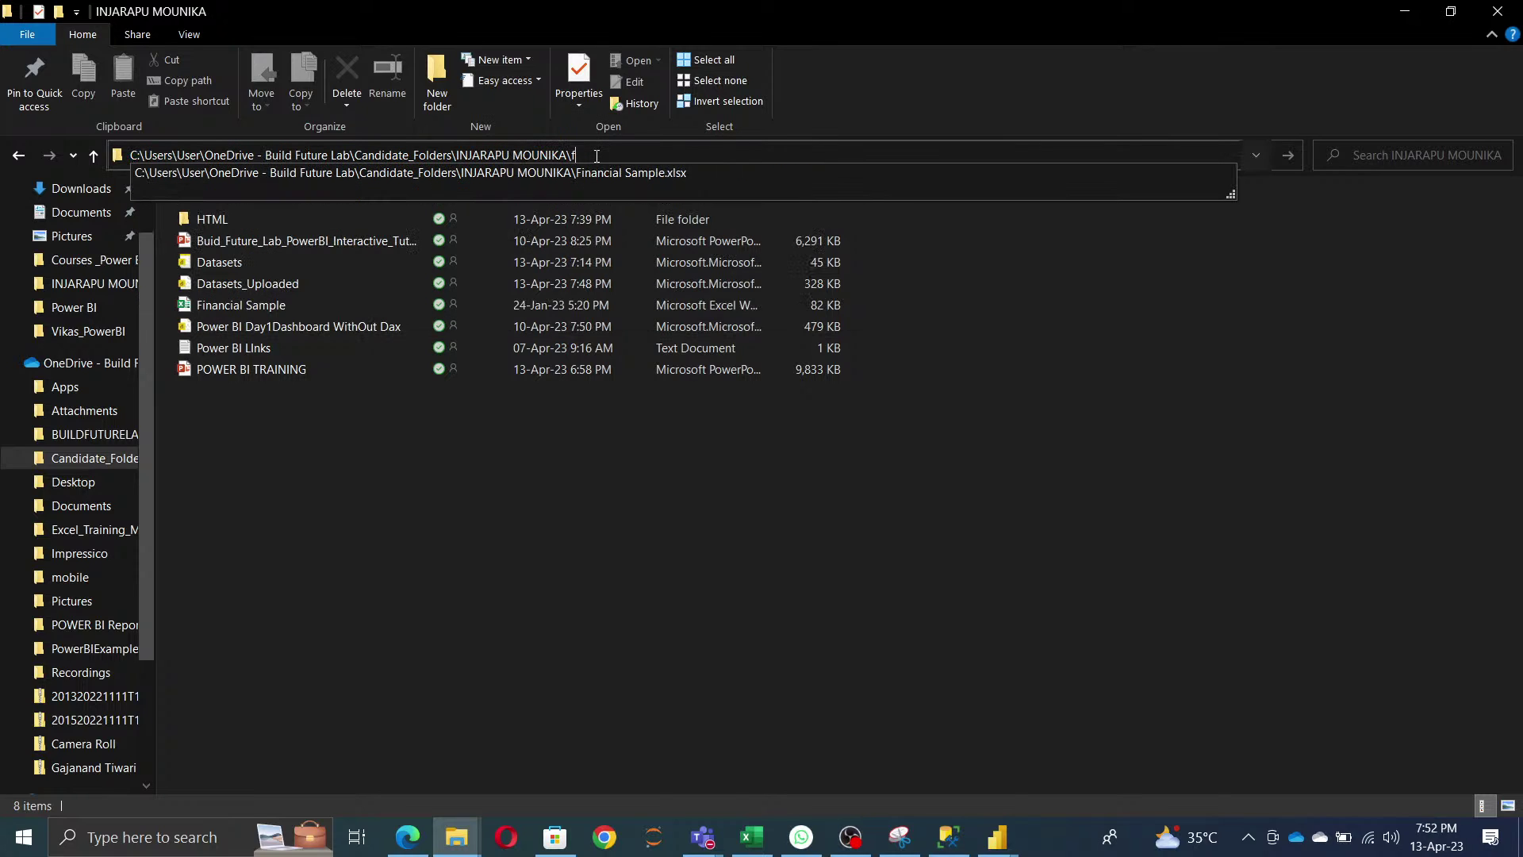
key(Down)
key(Return)
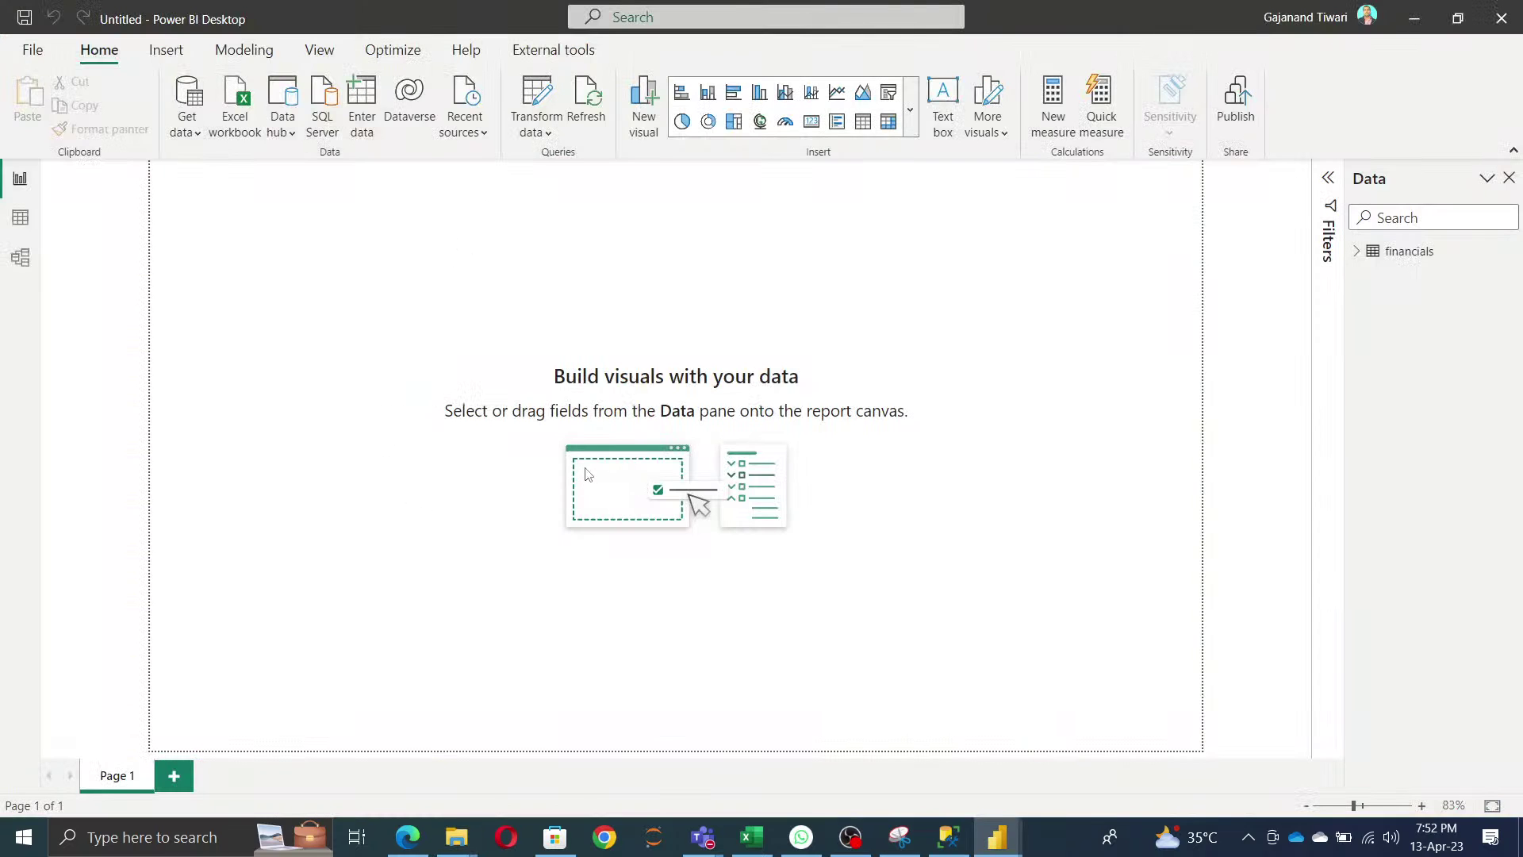
- In Power Query Editor, add parameter Excelpath with the pasted Financial Sample.xlsx path as current value
click(537, 112)
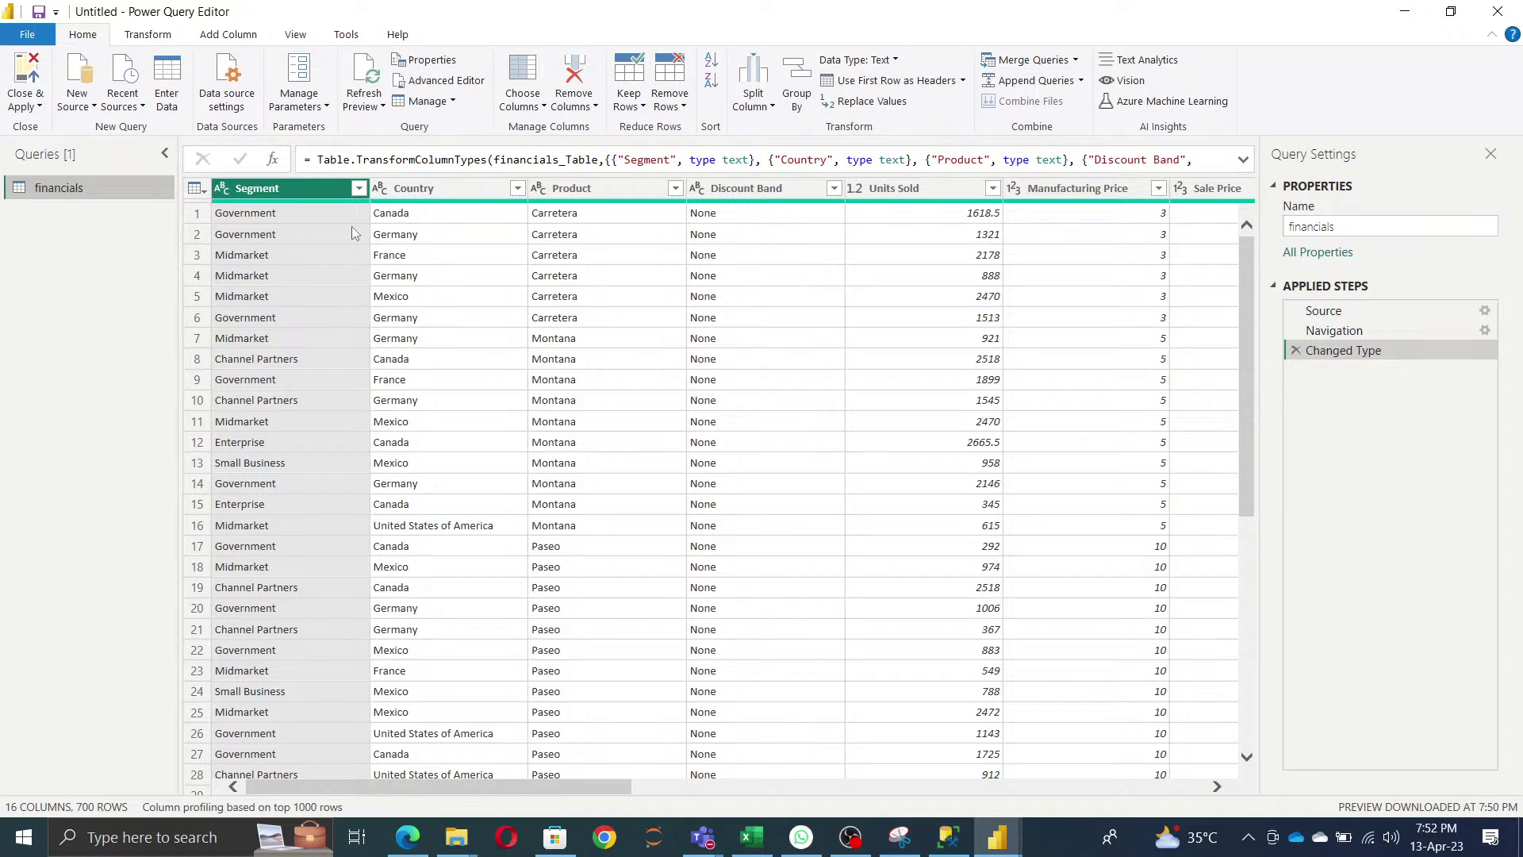
click(299, 67)
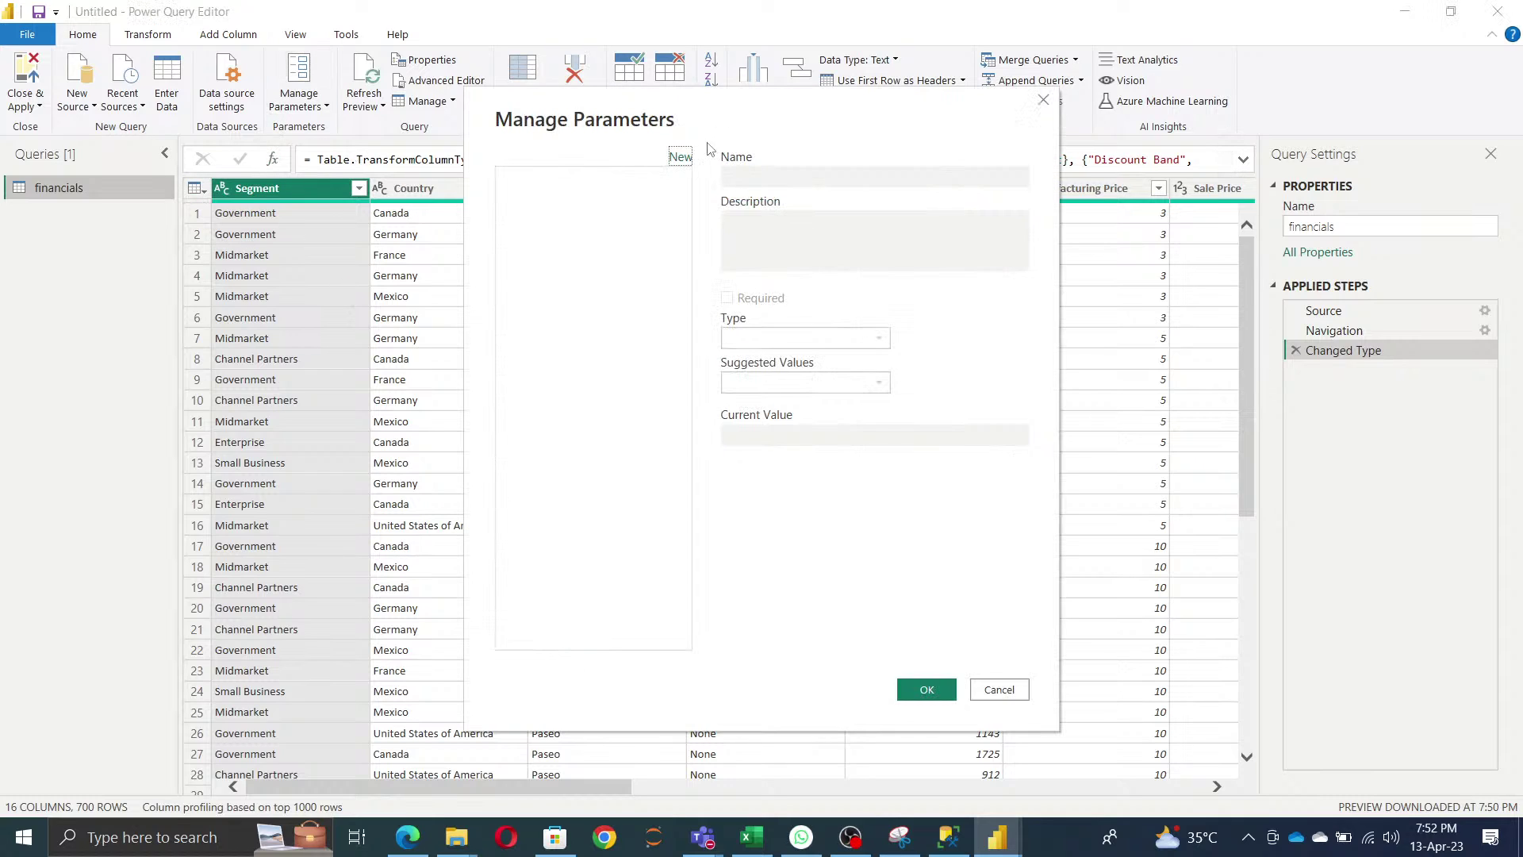
click(681, 158)
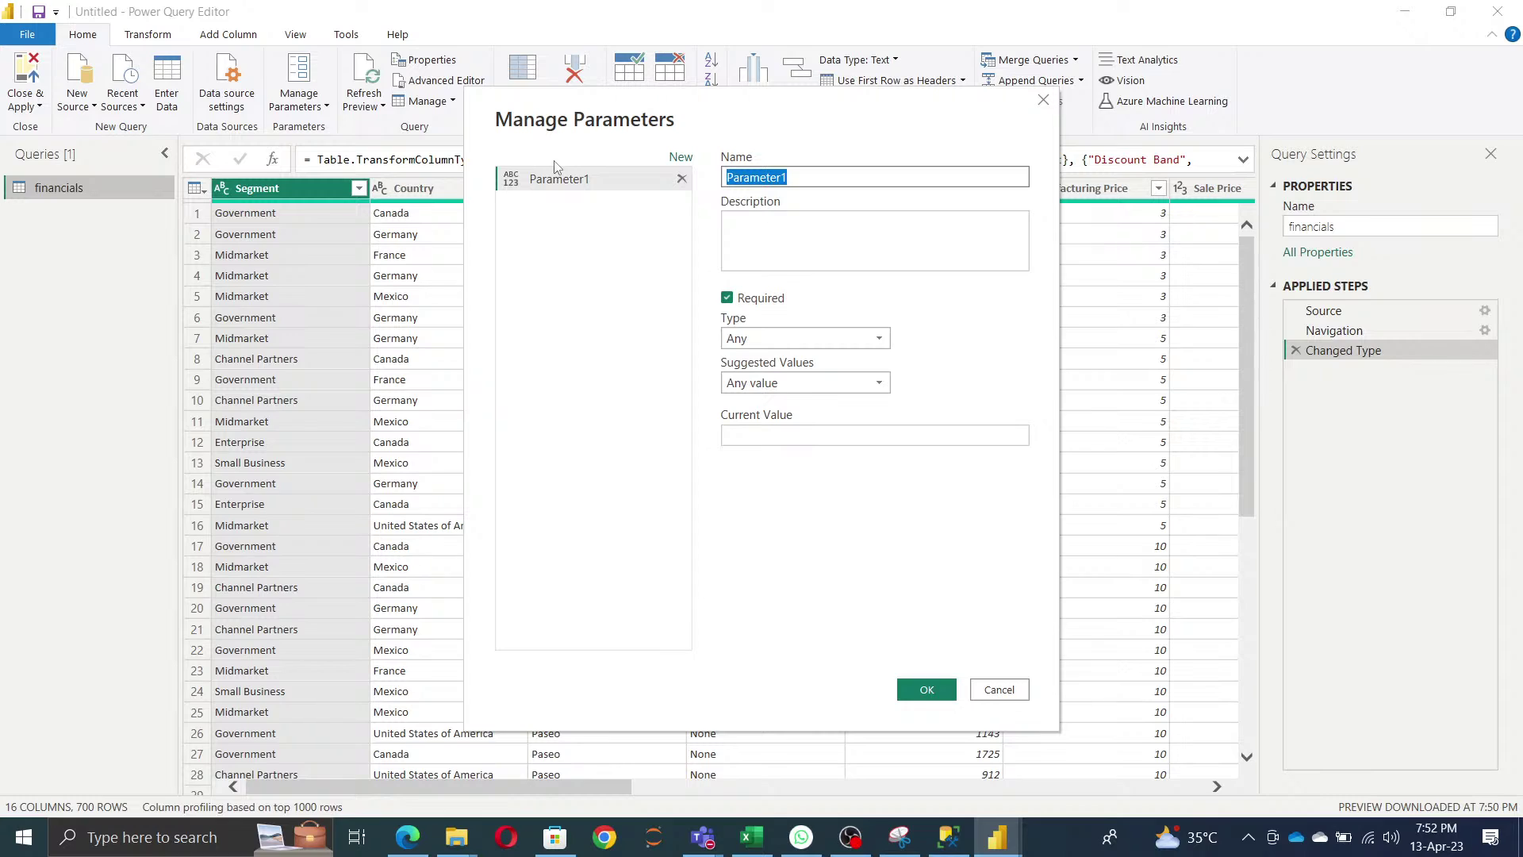
key(BackSpace)
text(Excelpath)
click(793, 436)
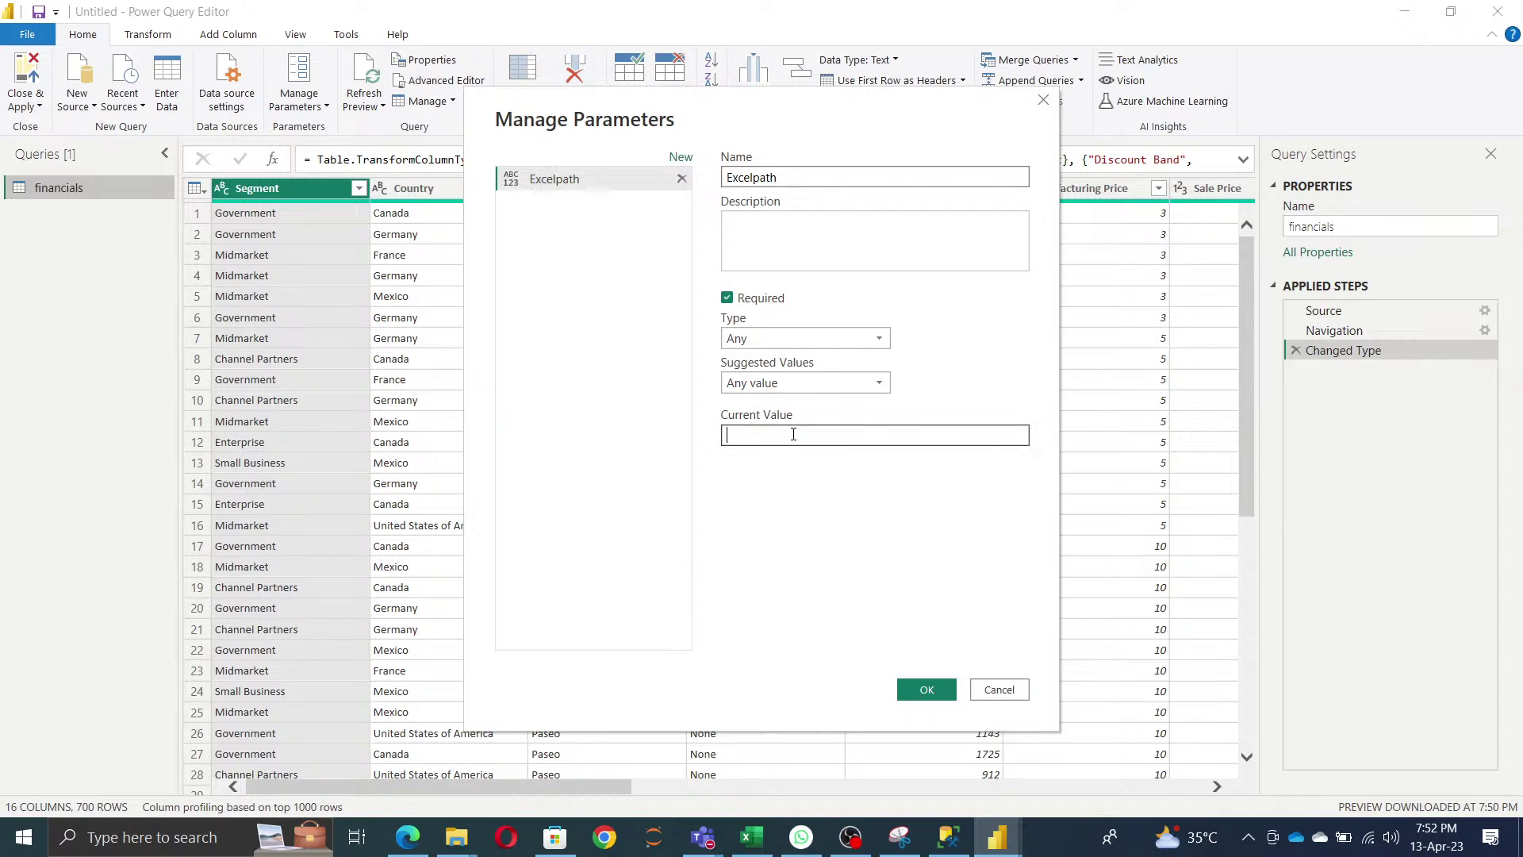
key(ctrl+v)
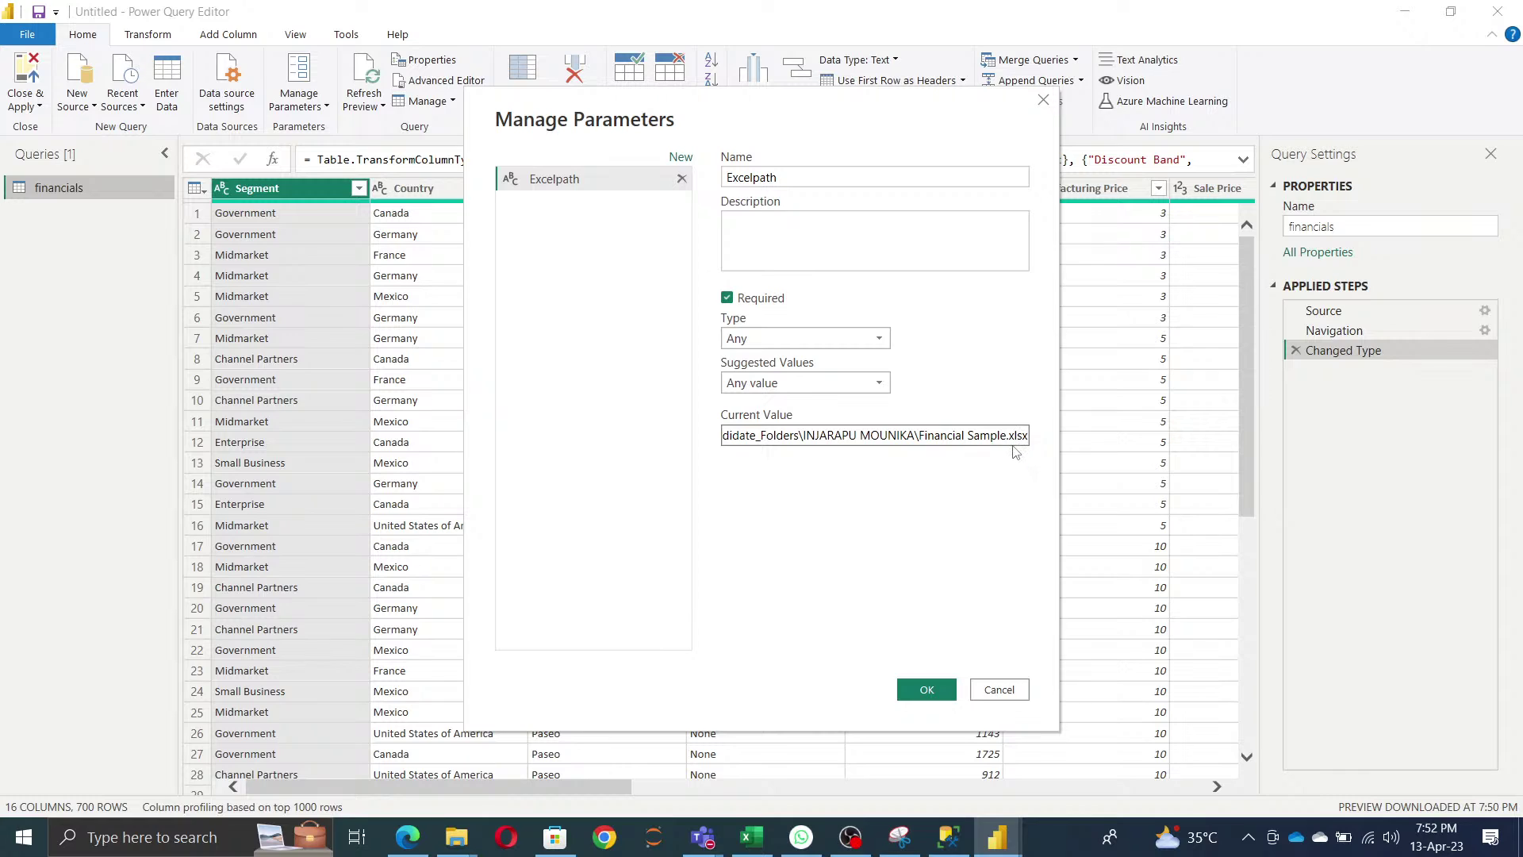
click(926, 690)
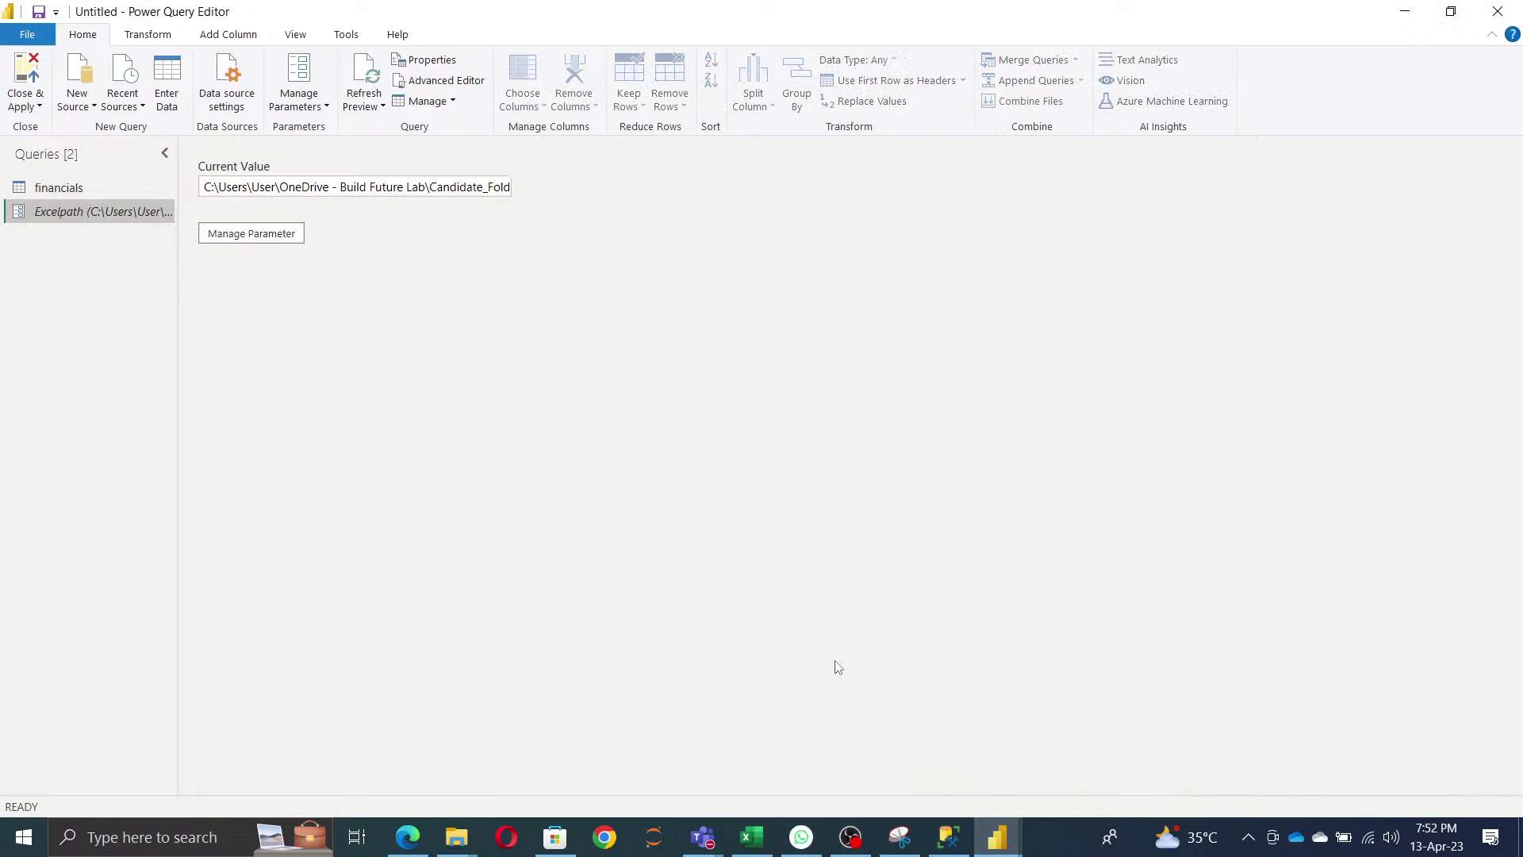
- Set the financials Source step's file path to the Excelpath parameter, then reselect Changed Type
click(82, 189)
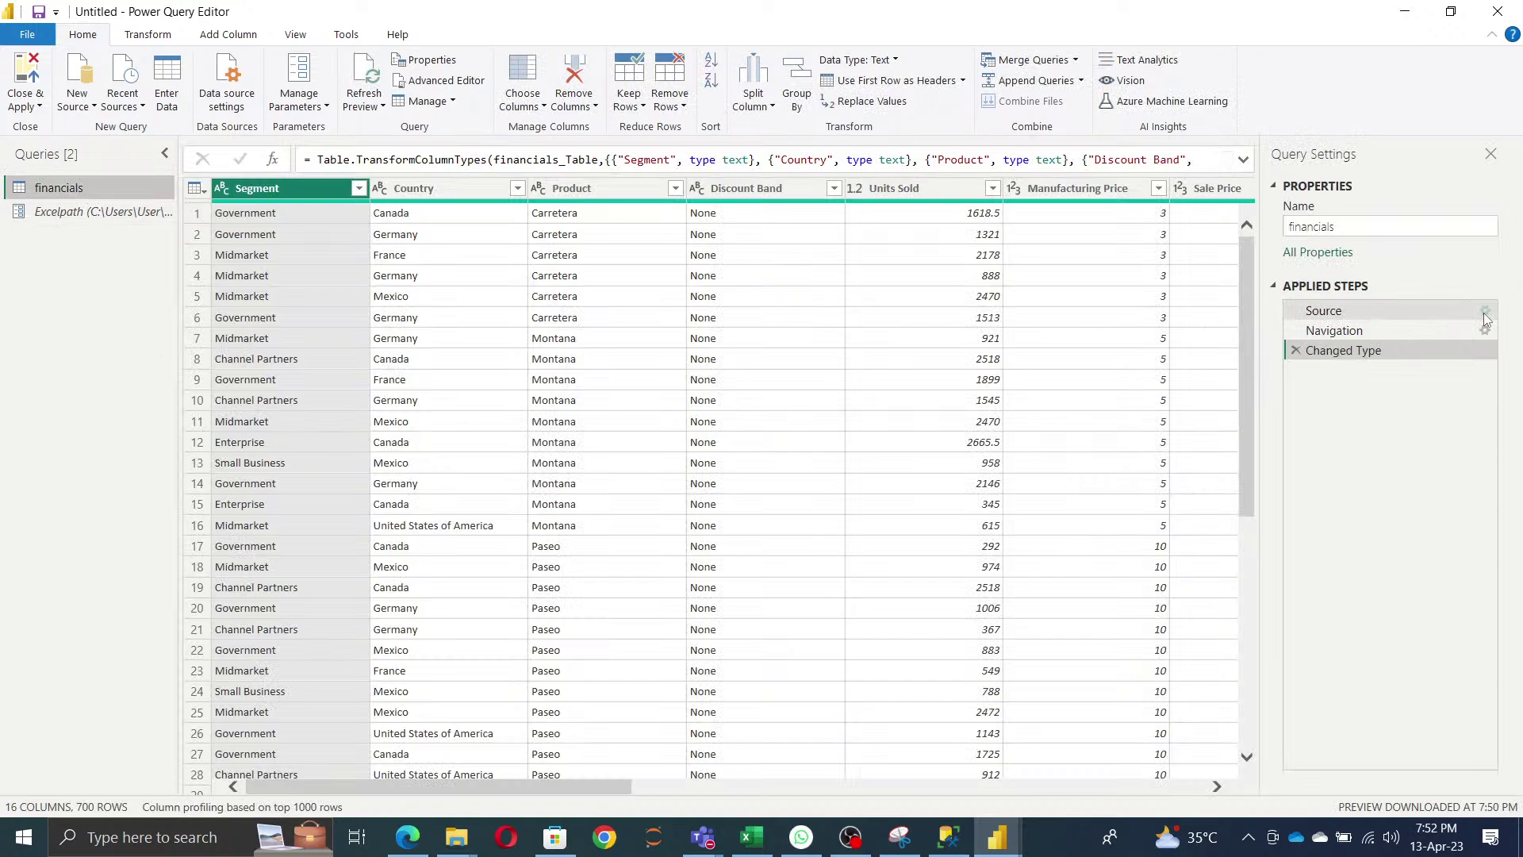
click(1485, 311)
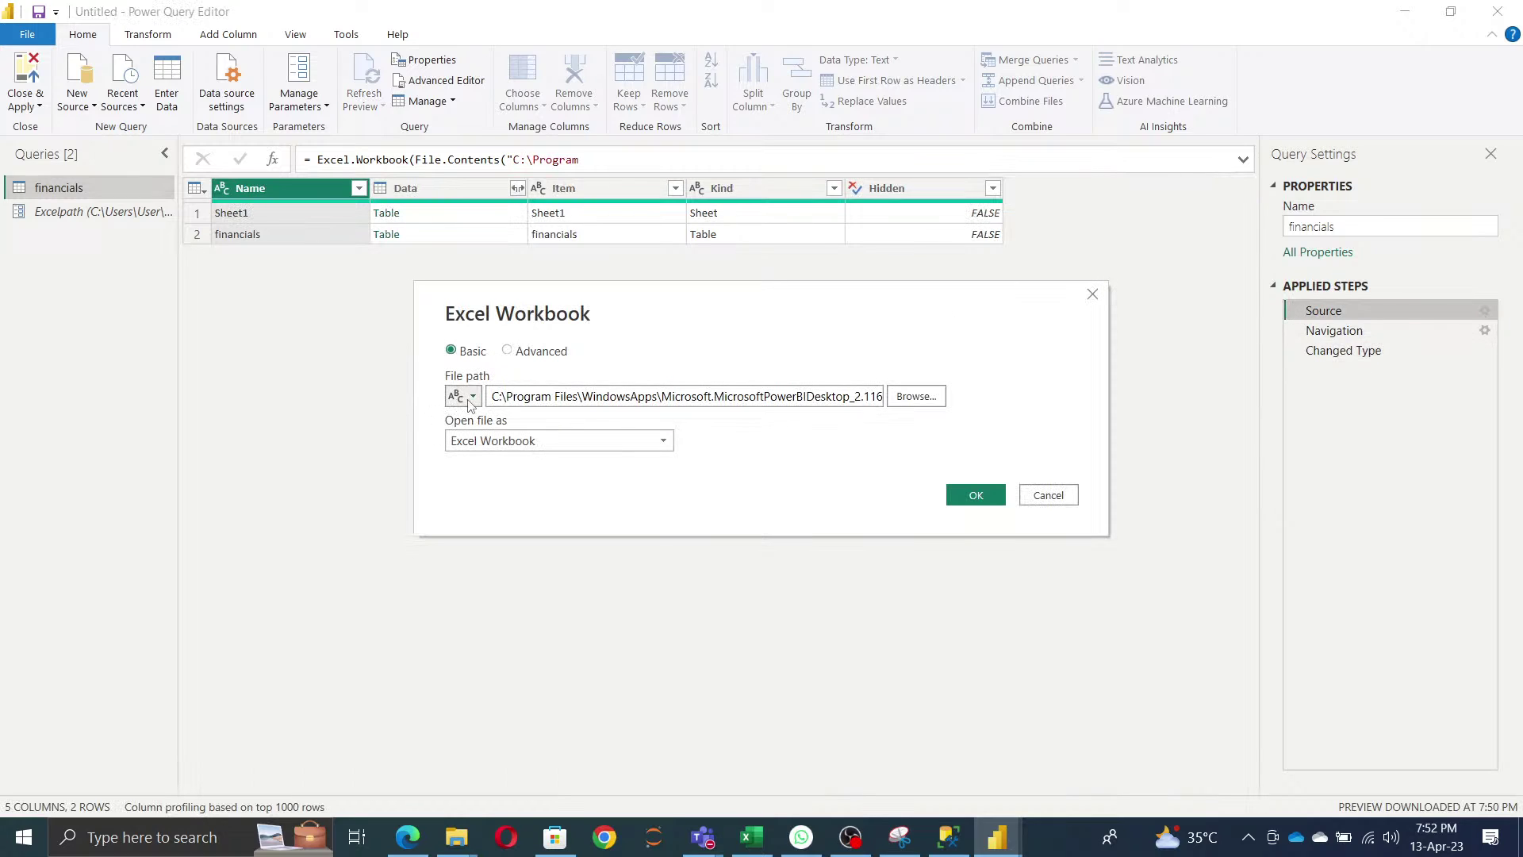
click(470, 398)
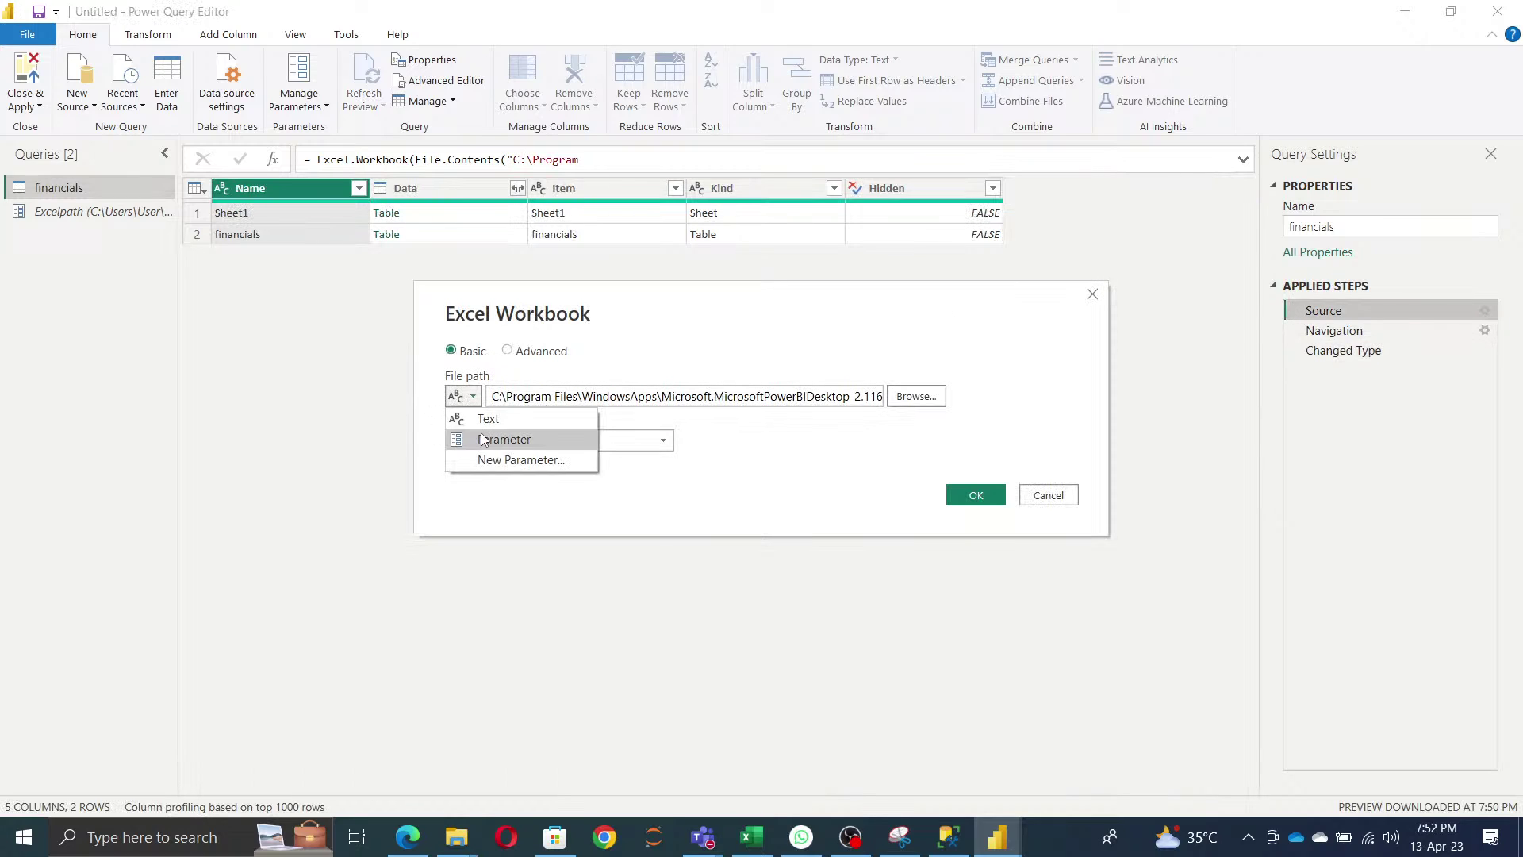
click(487, 436)
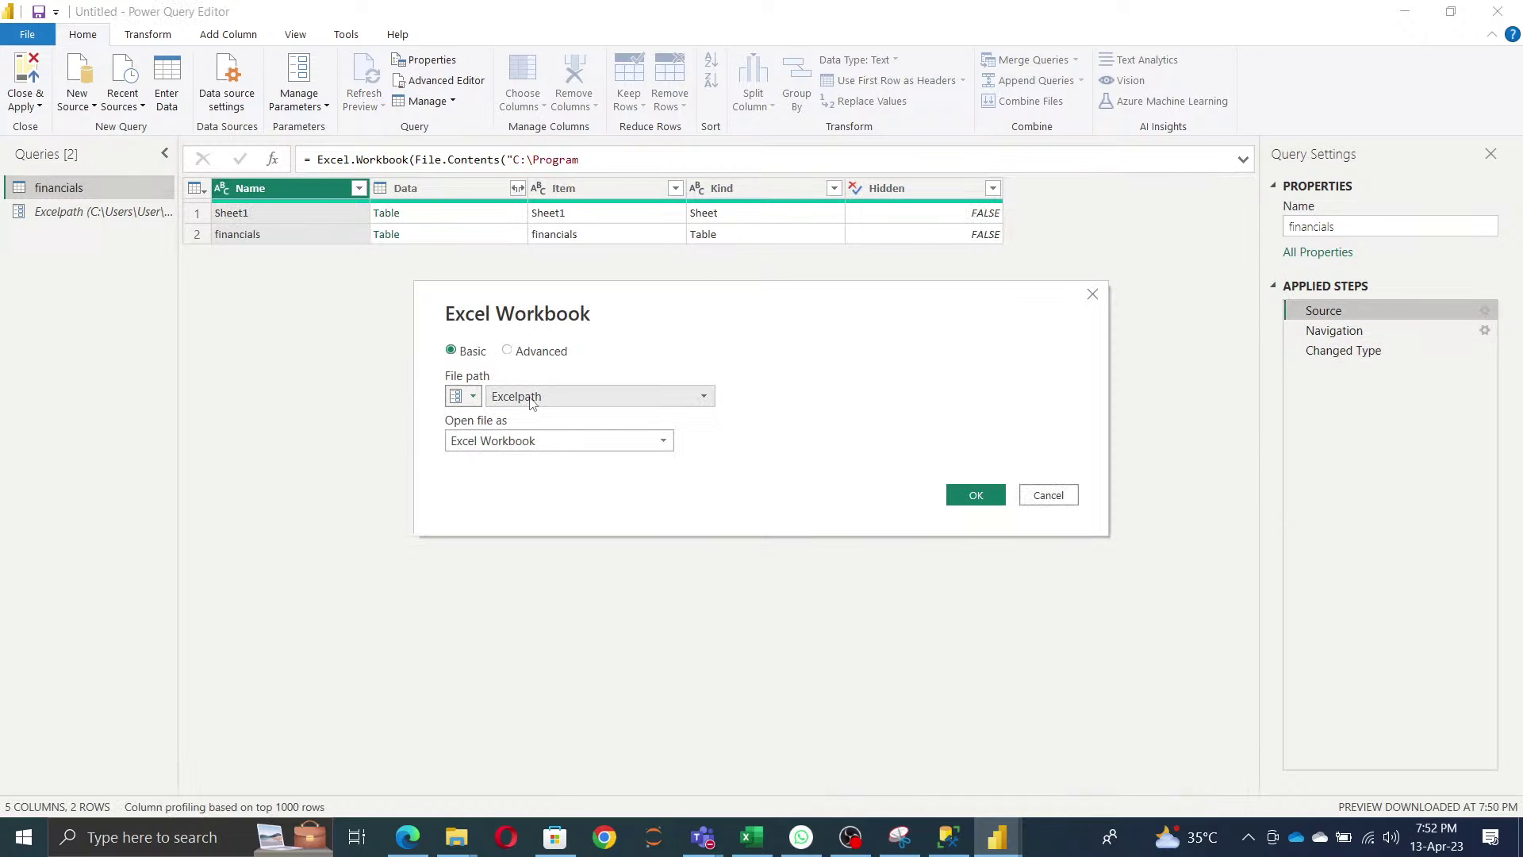
click(975, 495)
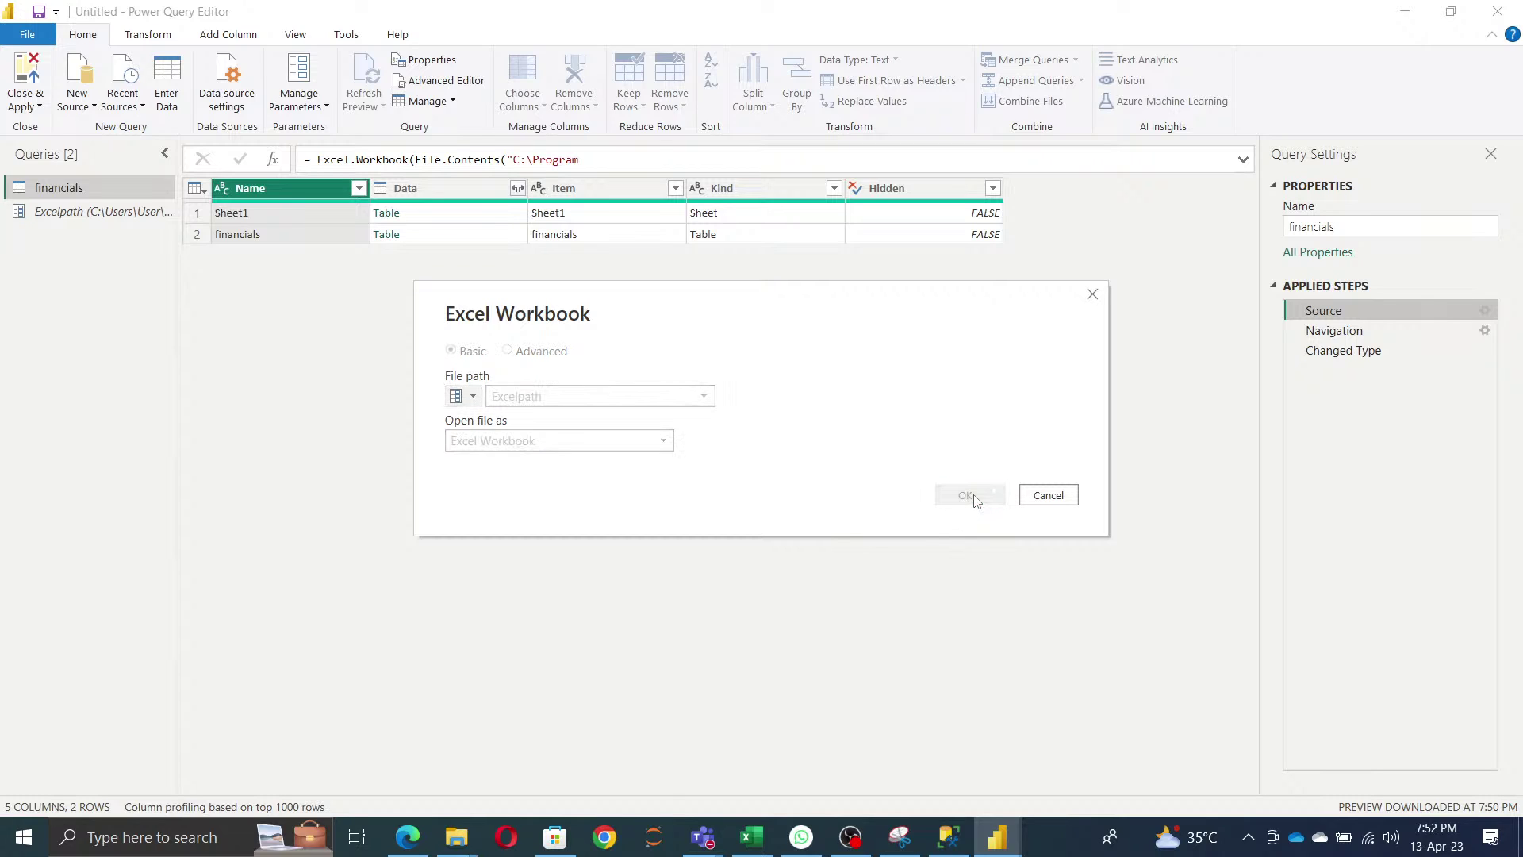
click(1343, 350)
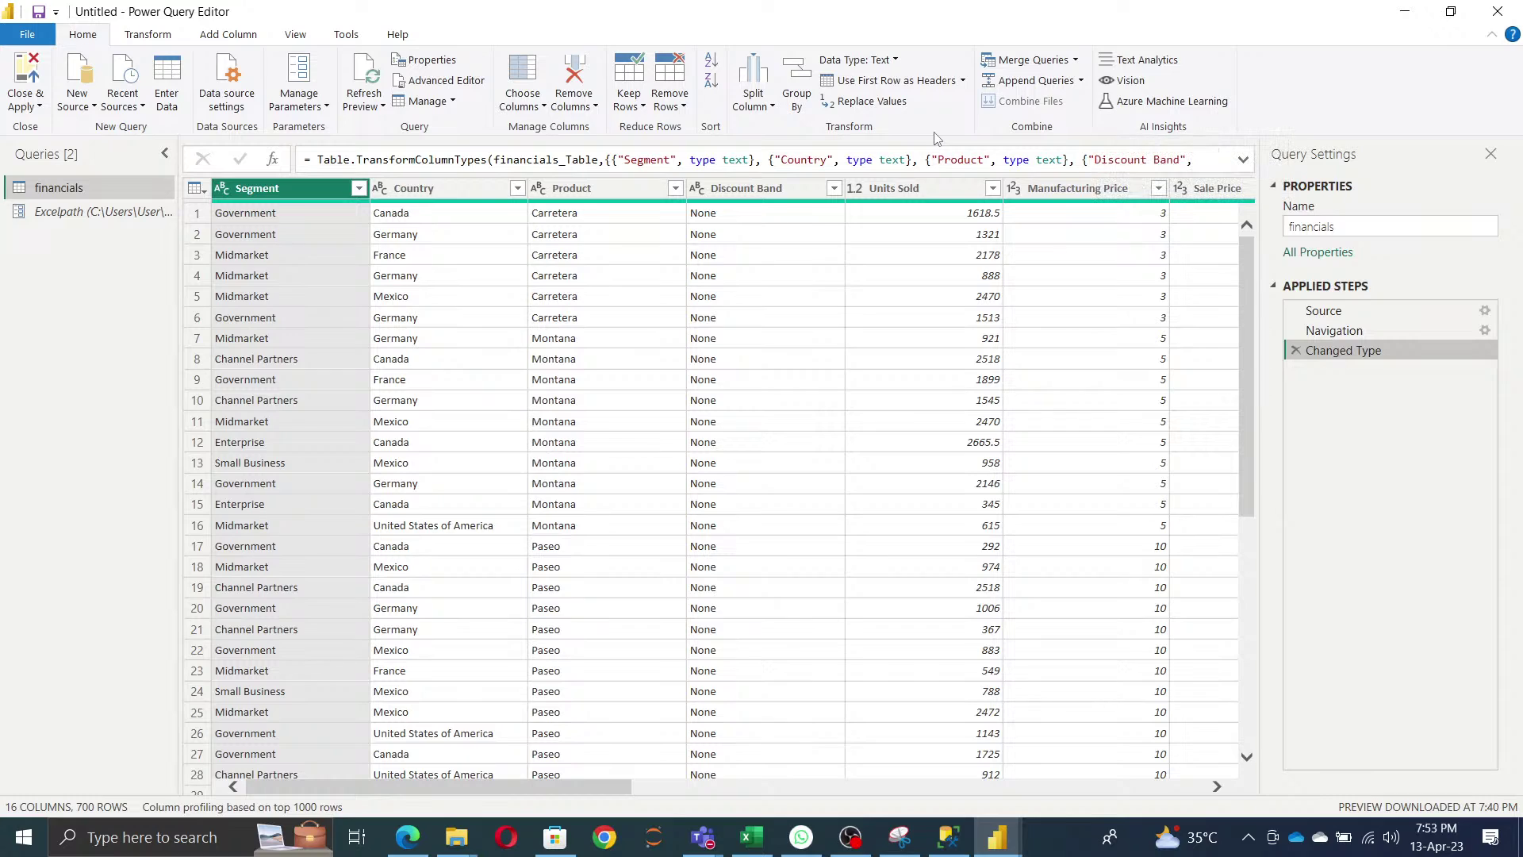
- Look through the New Source and Recent Sources lists, then start a hand-entered table with Enter Data
click(93, 112)
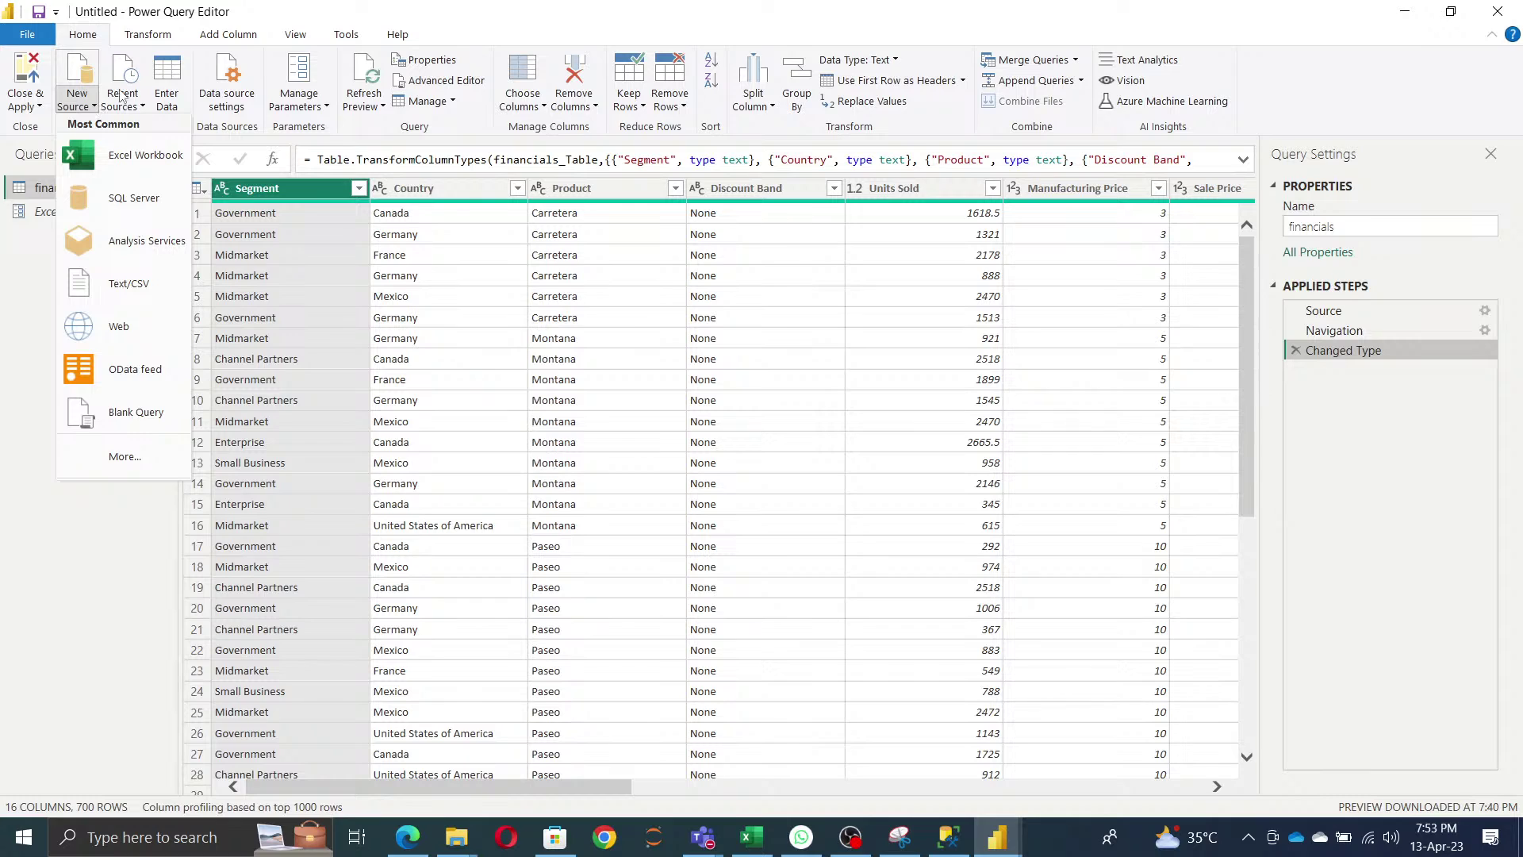
click(503, 26)
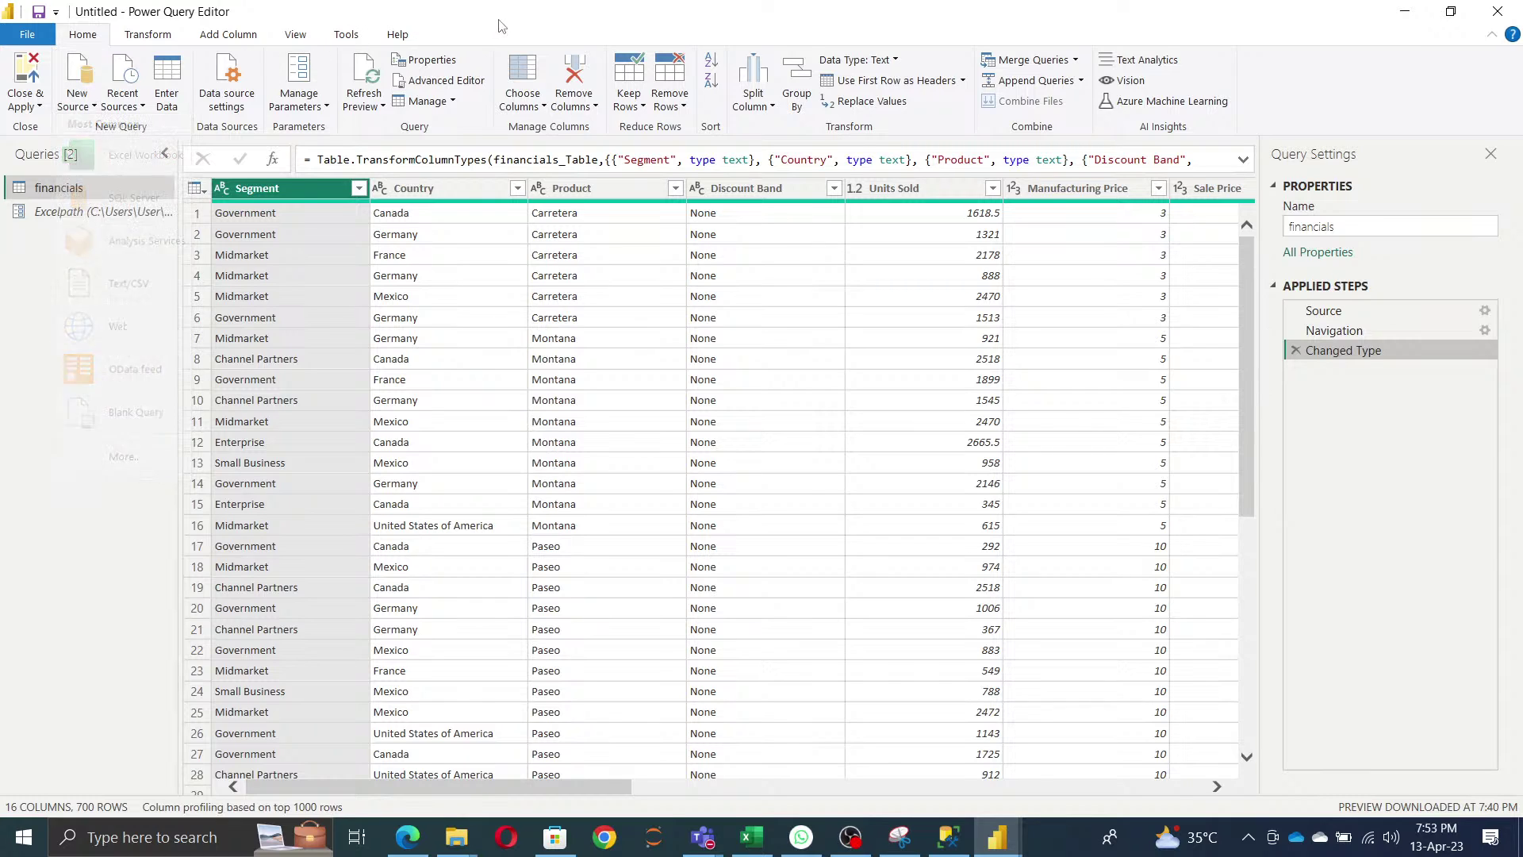
click(145, 111)
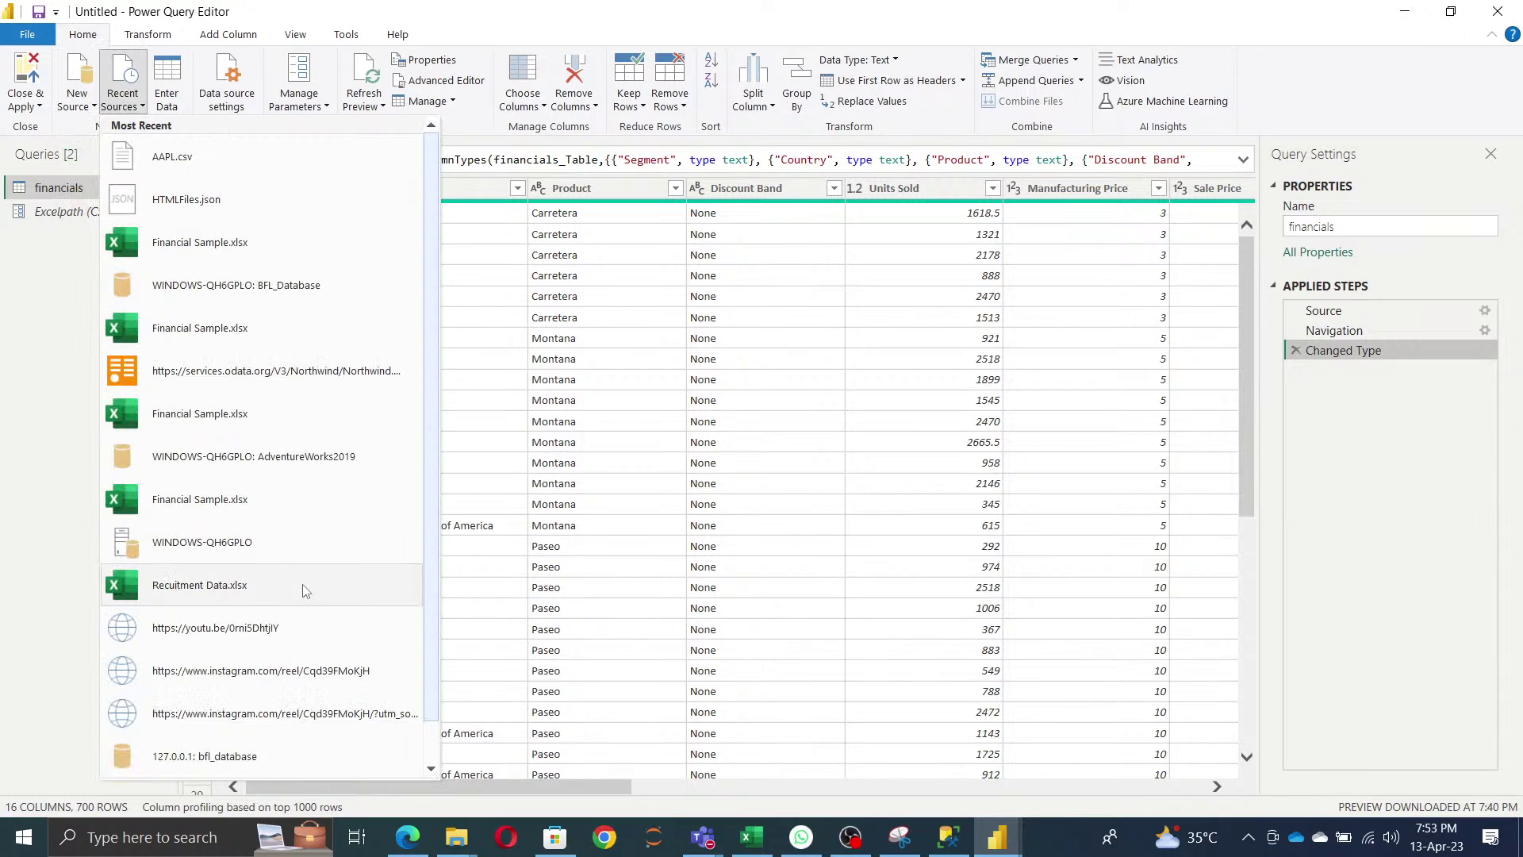
scroll(308, 611, down, 1)
scroll(333, 555, up, 1)
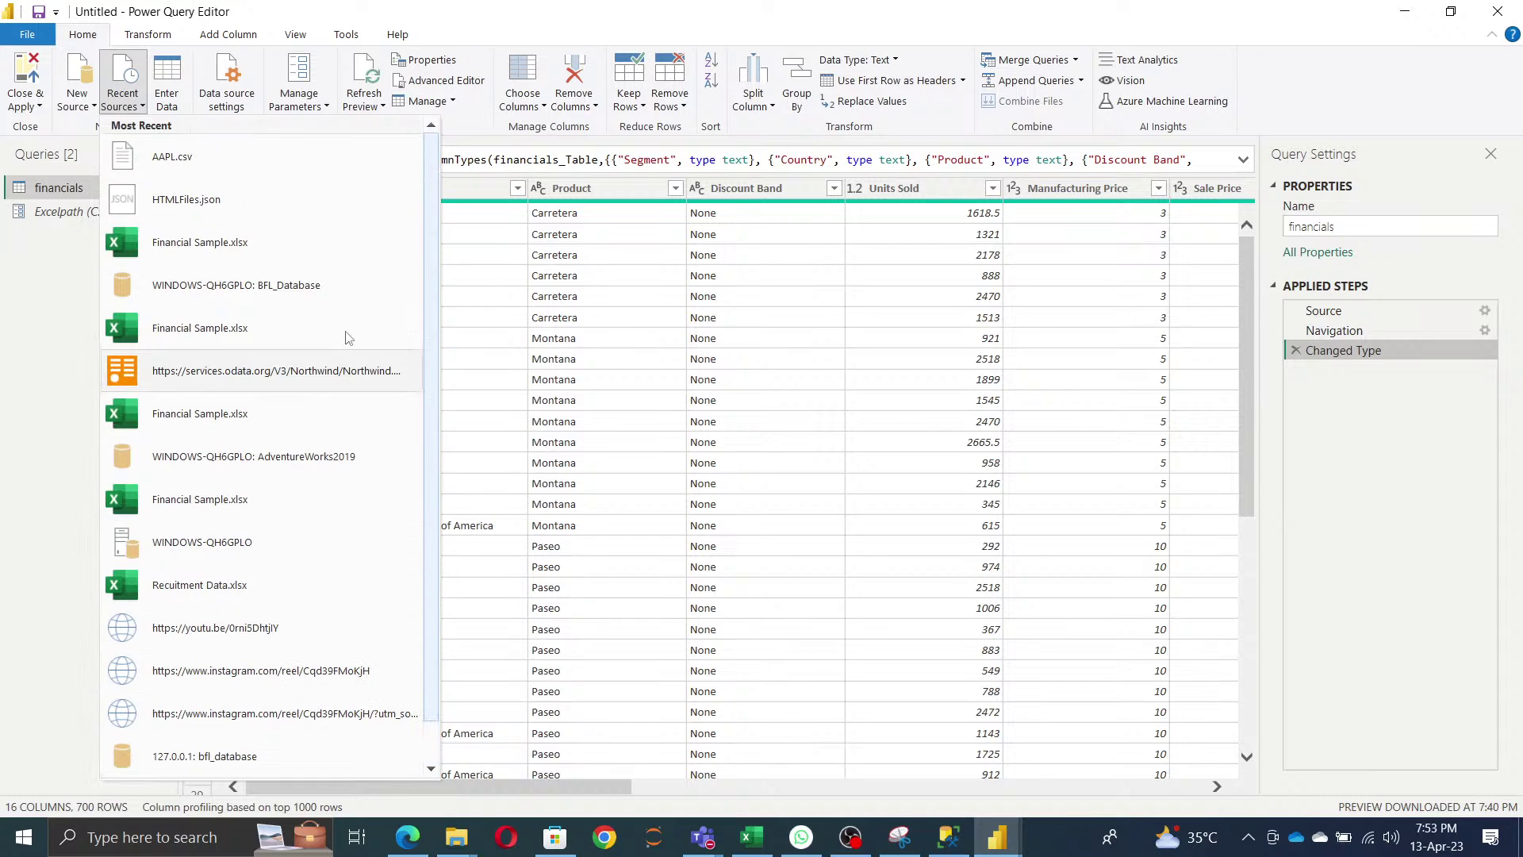
click(19, 279)
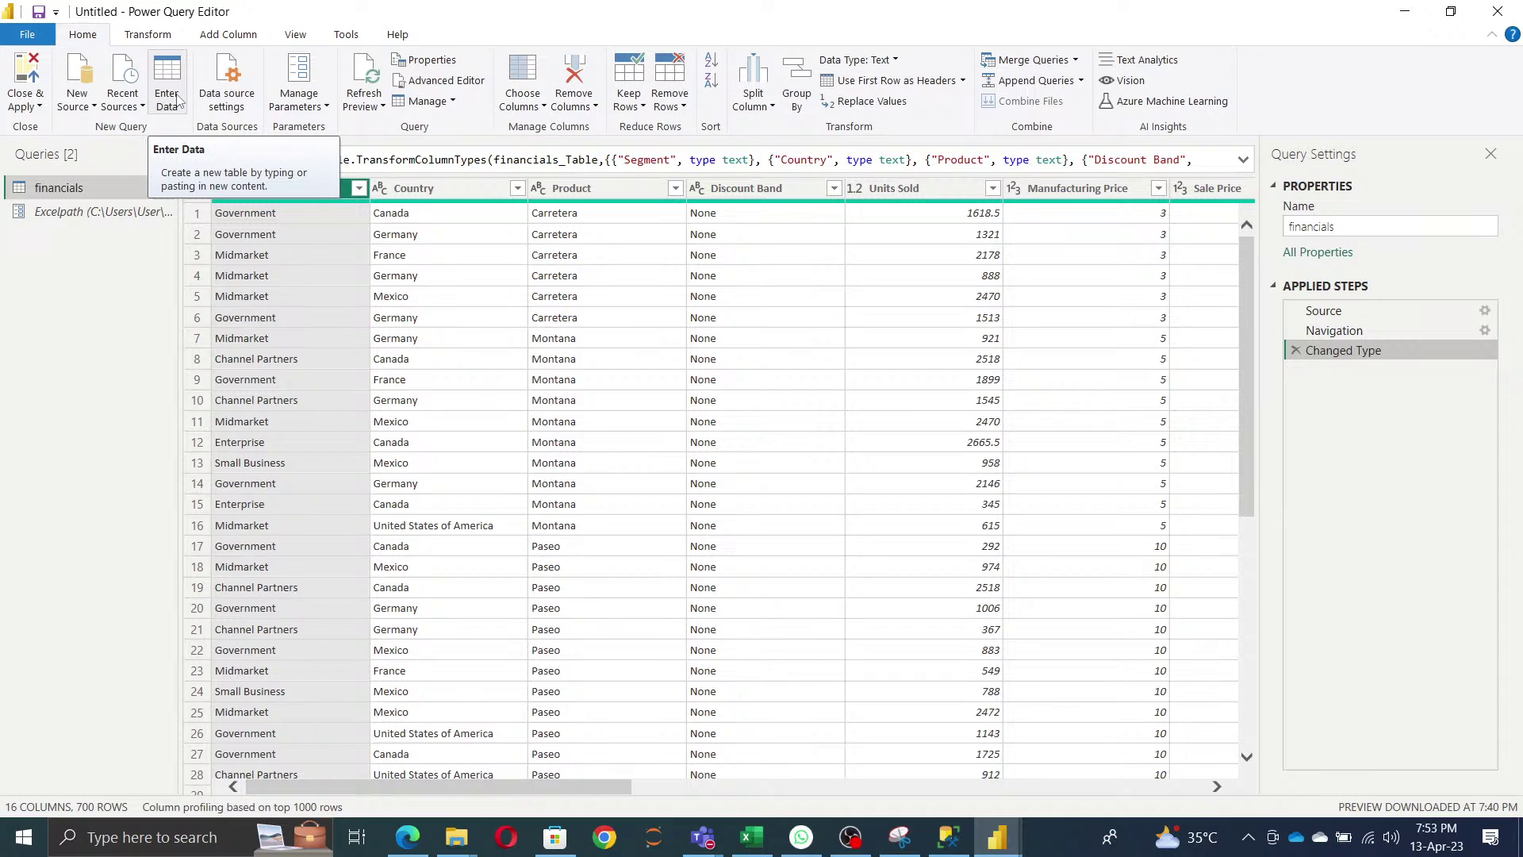
click(179, 99)
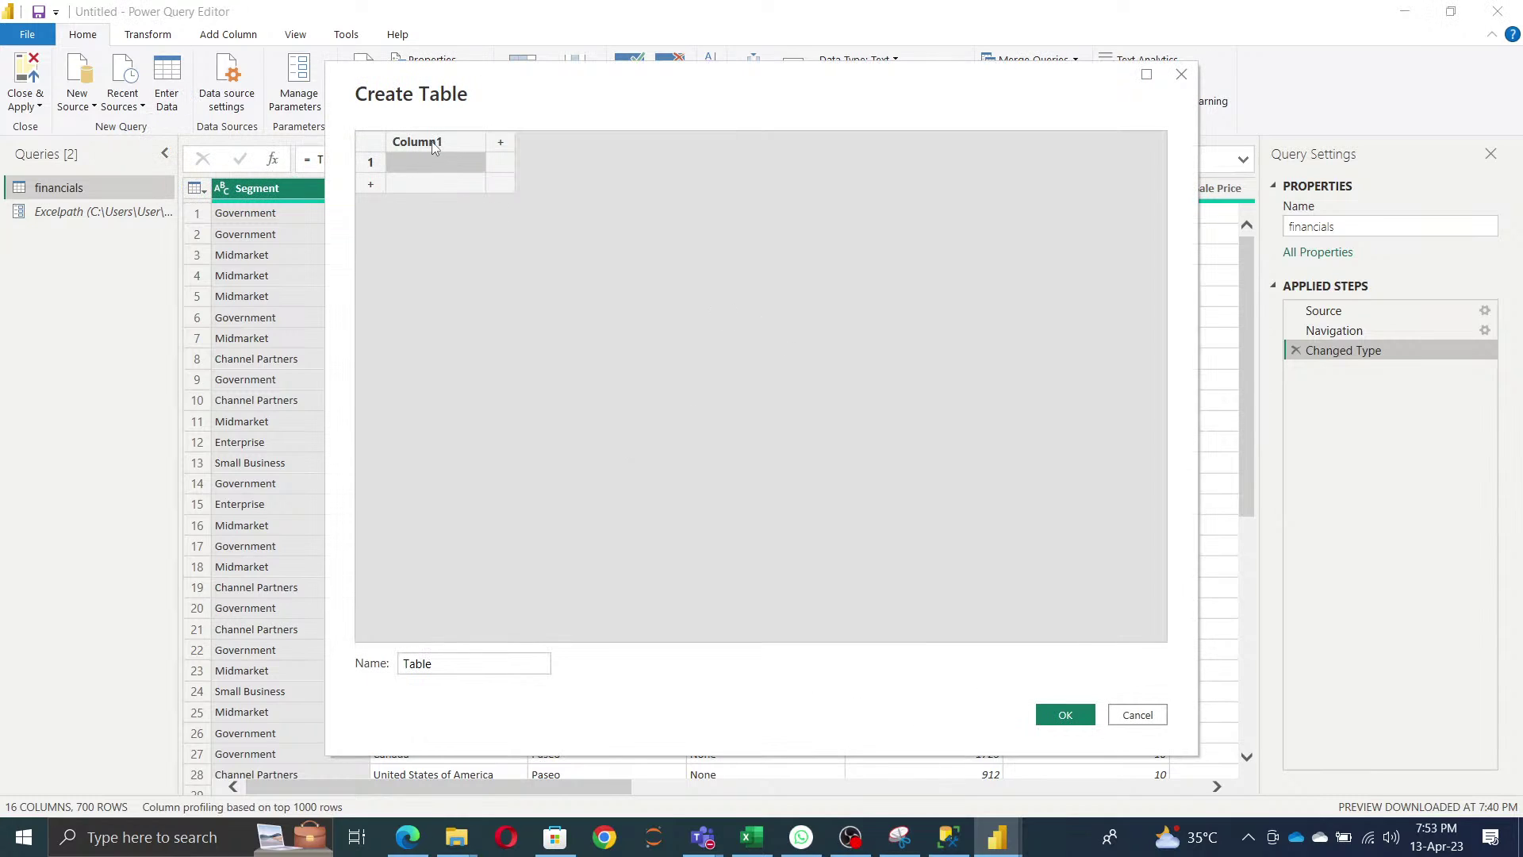
- Name the two Create Table columns GenderId and Gender
double_click(433, 144)
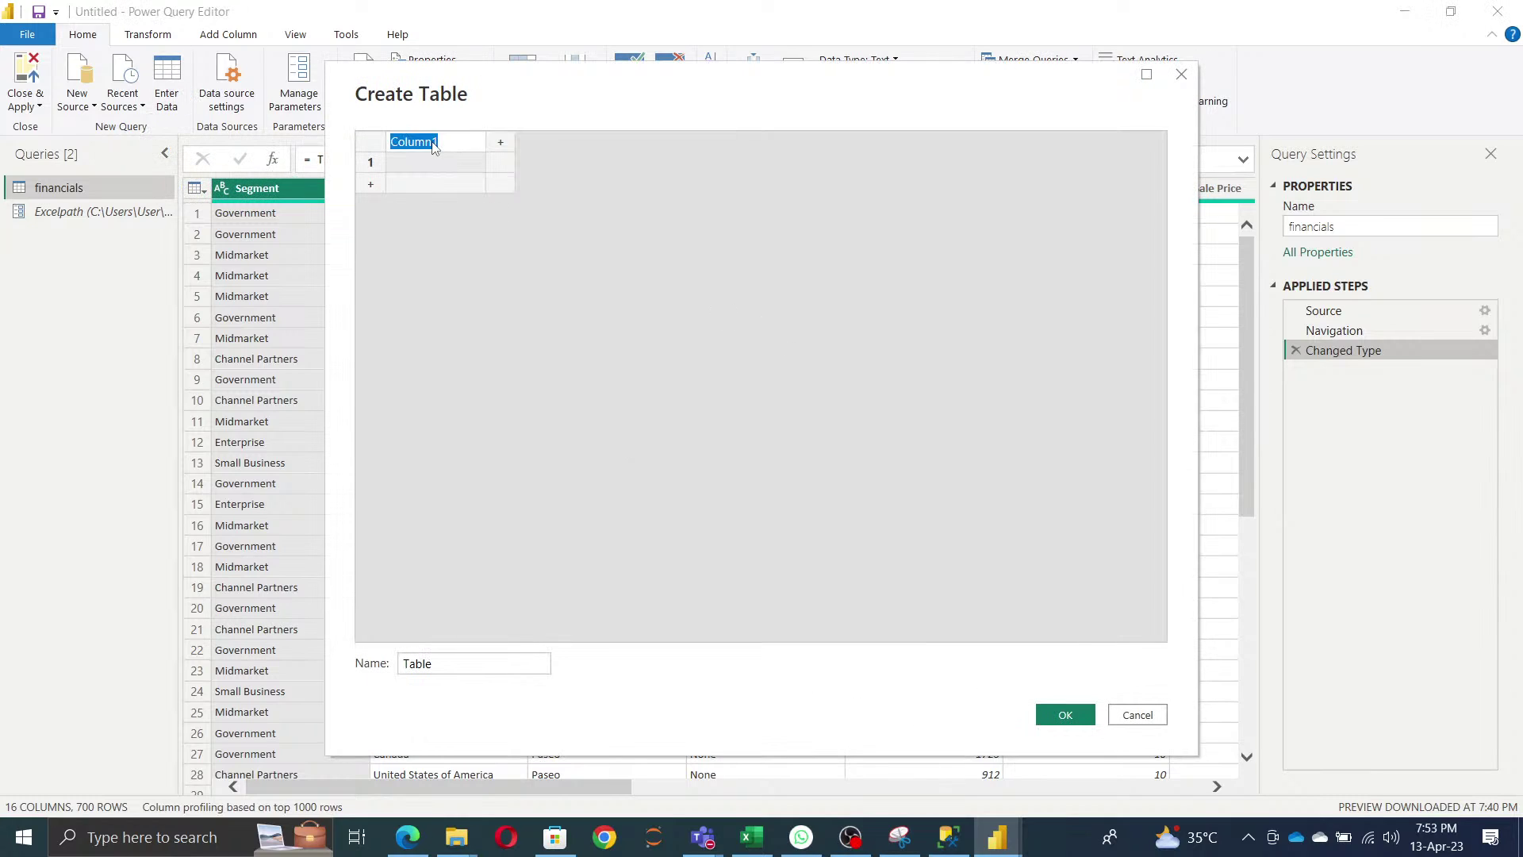
text(General)
key(BackSpace)
key(BackSpace)
key(BackSpace)
key(BackSpace)
key(BackSpace)
text(nderId)
click(501, 142)
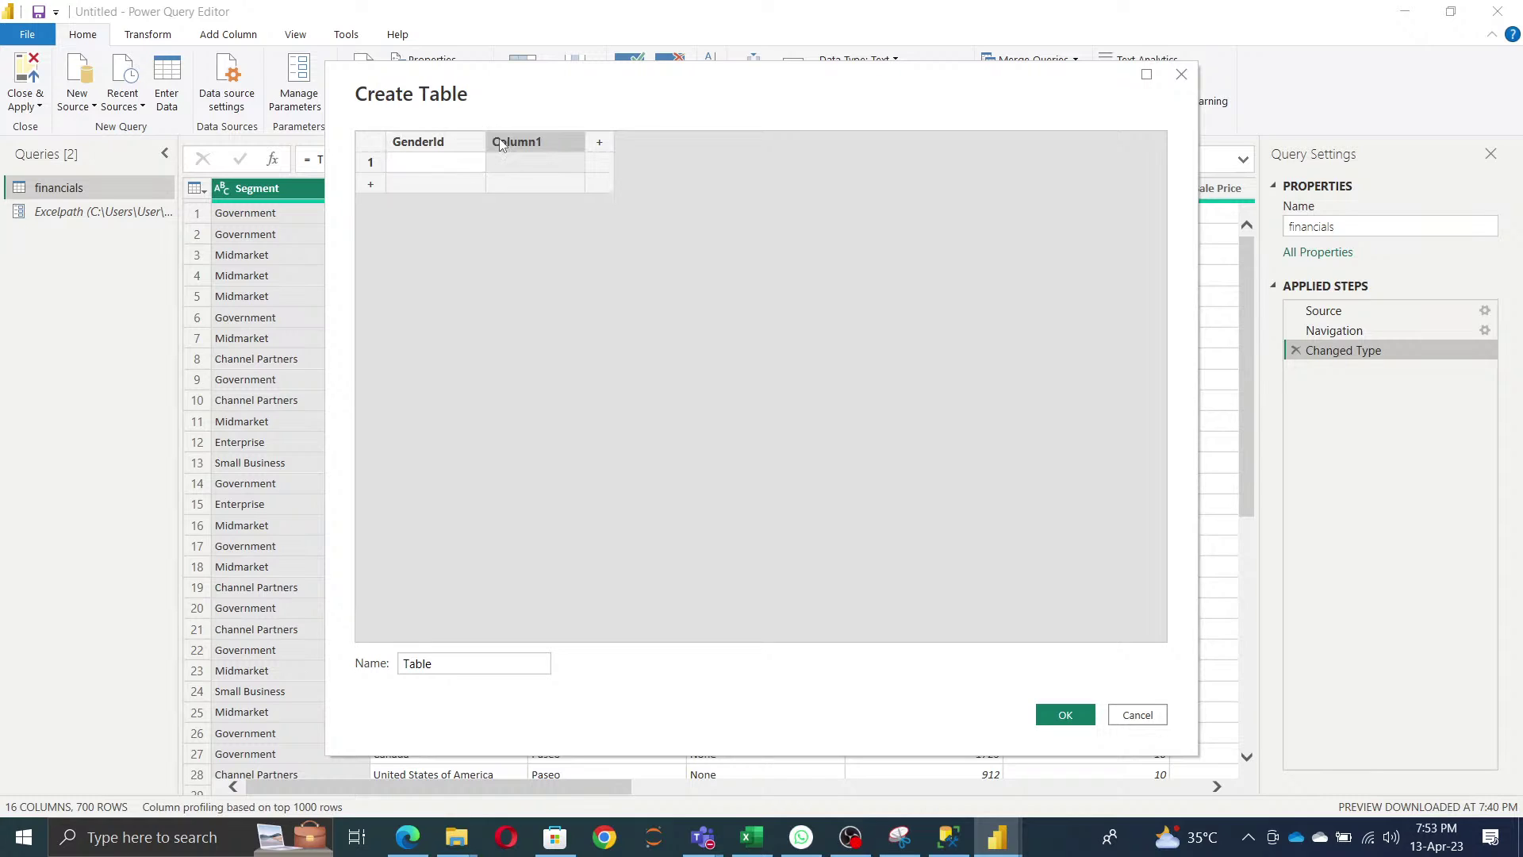
double_click(501, 142)
text(Gender)
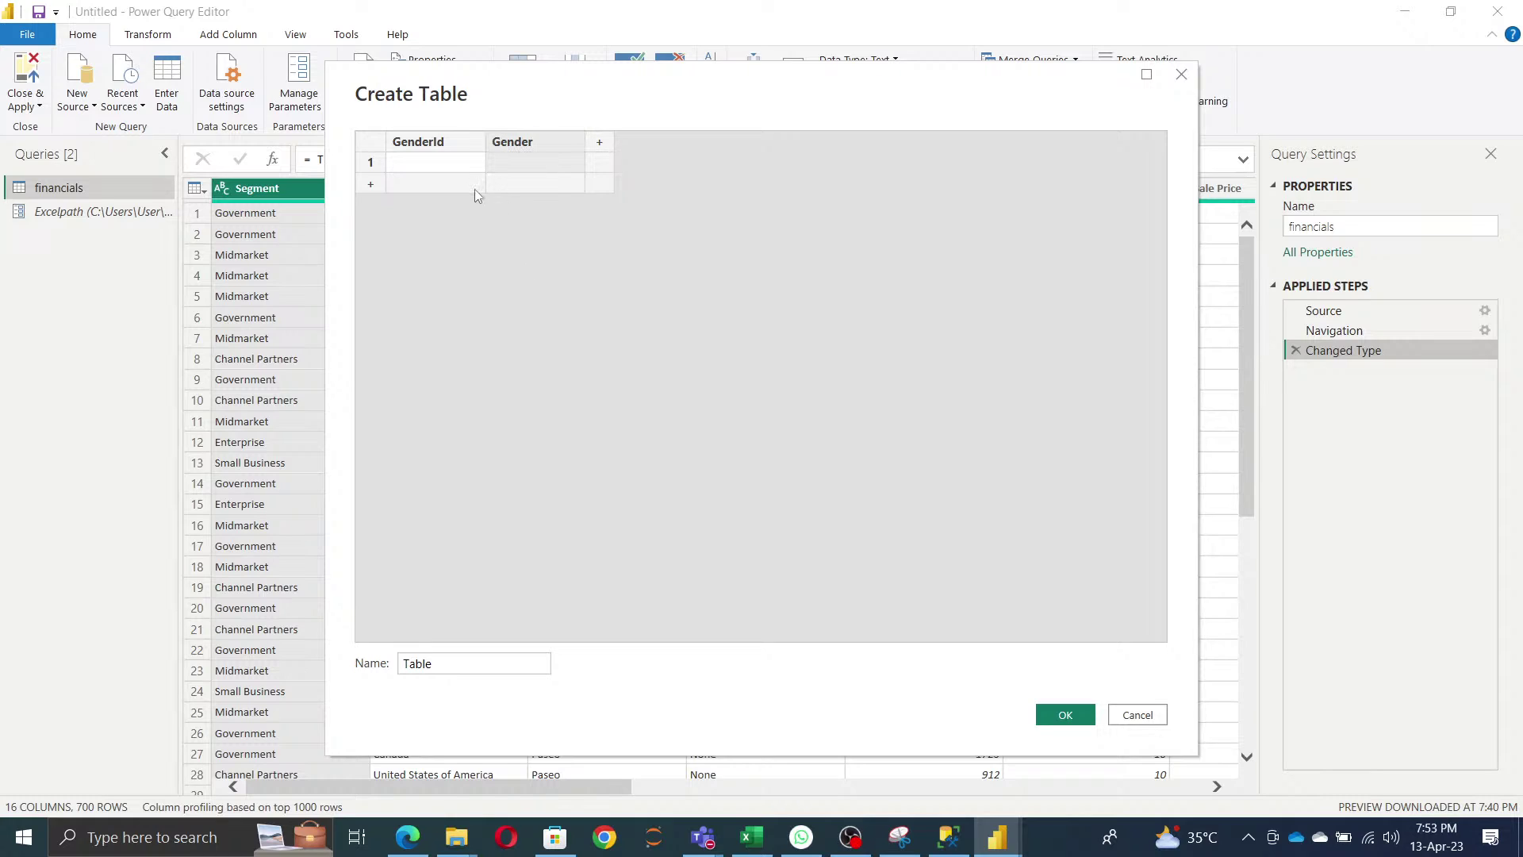
- Enter GenderId values 1, 2, 3 and delete the empty fourth row
click(433, 162)
text(1)
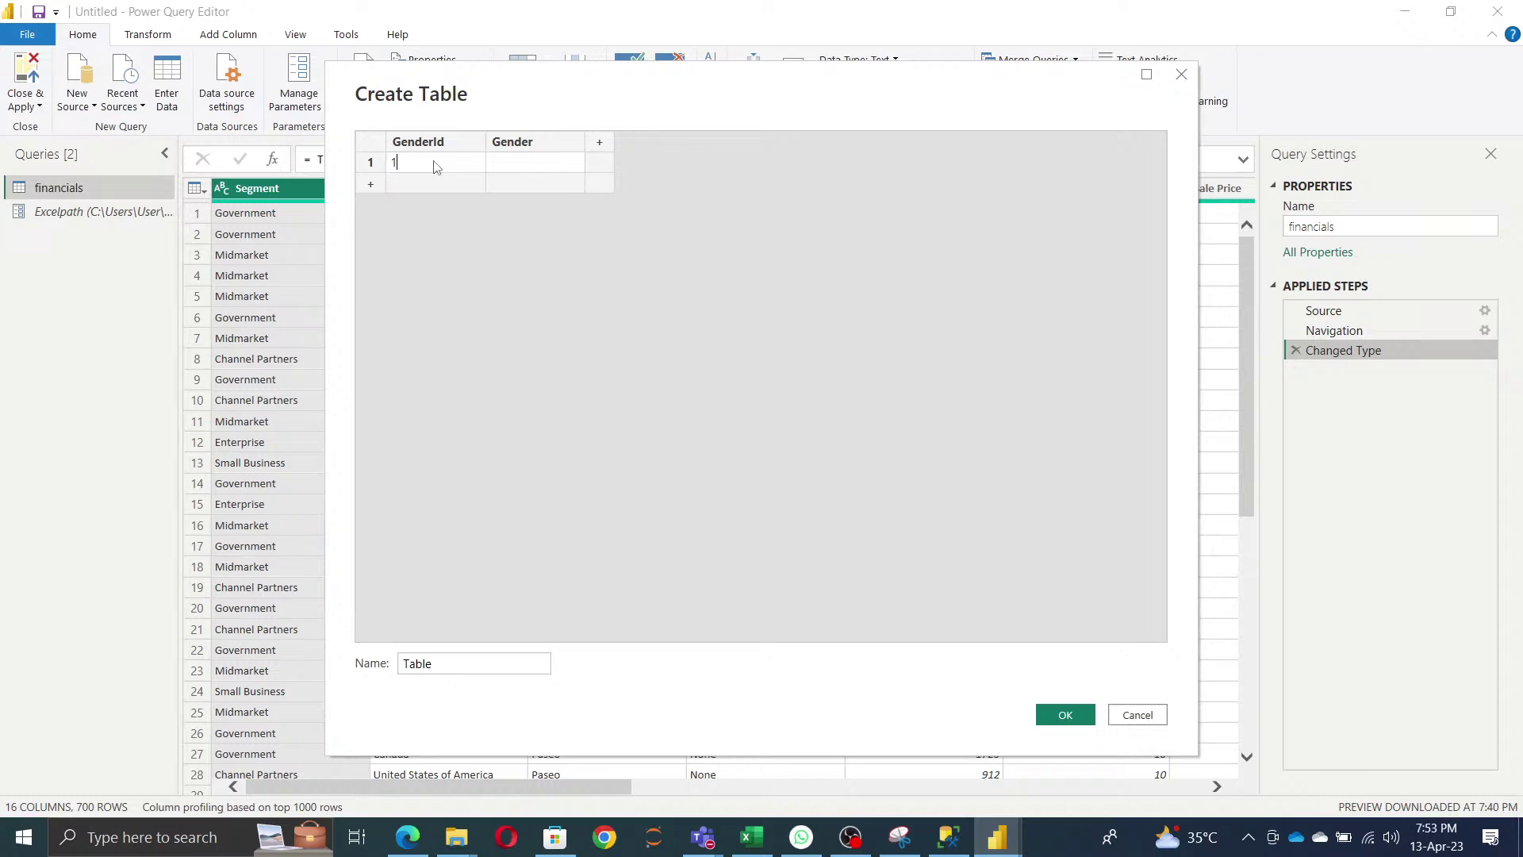
key(Return)
text(1)
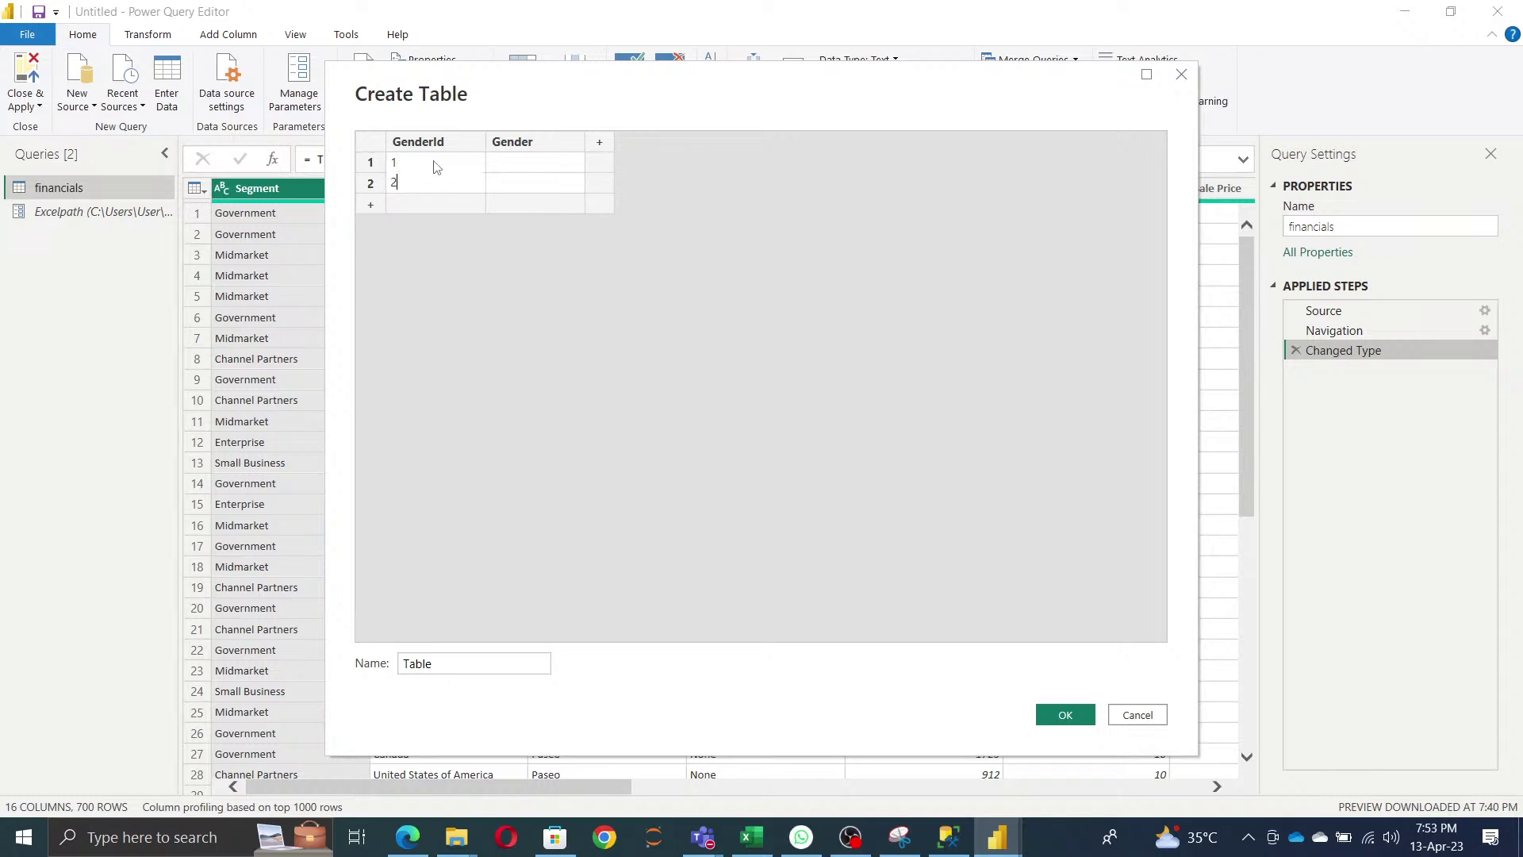
key(Return)
text(3)
key(Return)
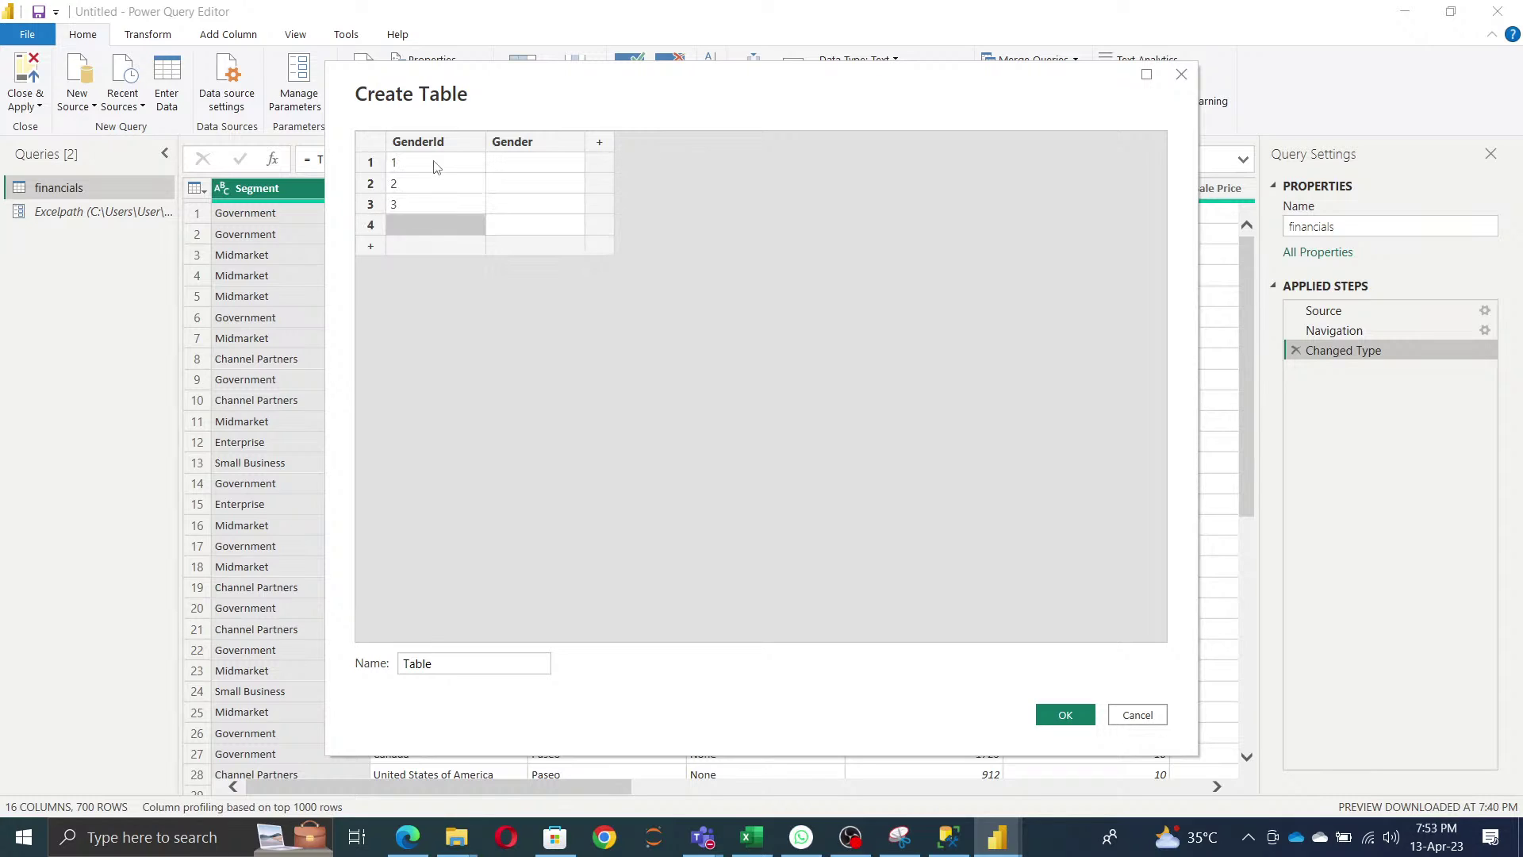
right_click(368, 230)
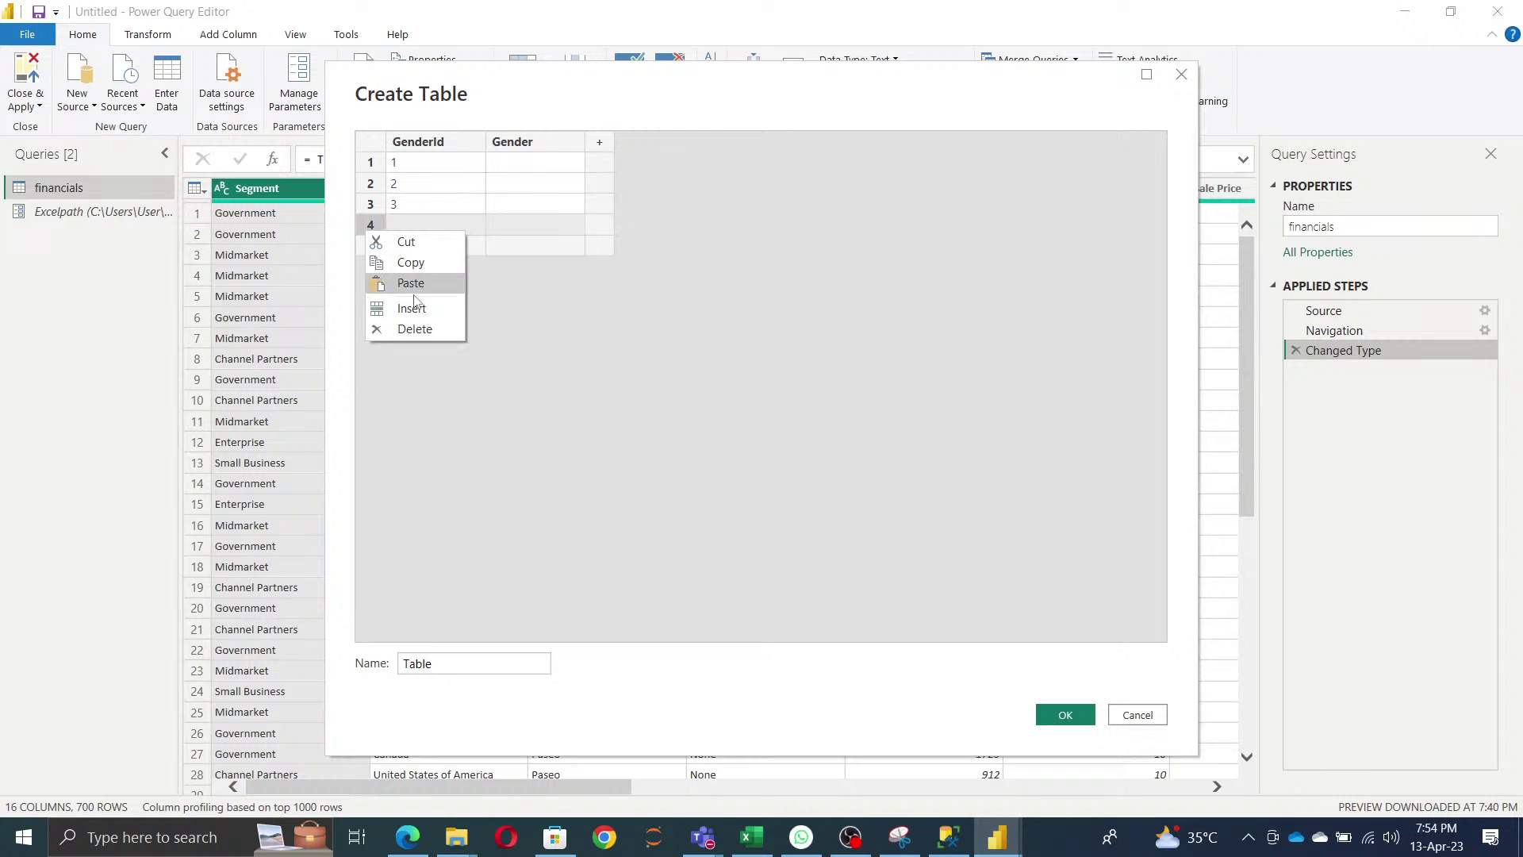
click(415, 329)
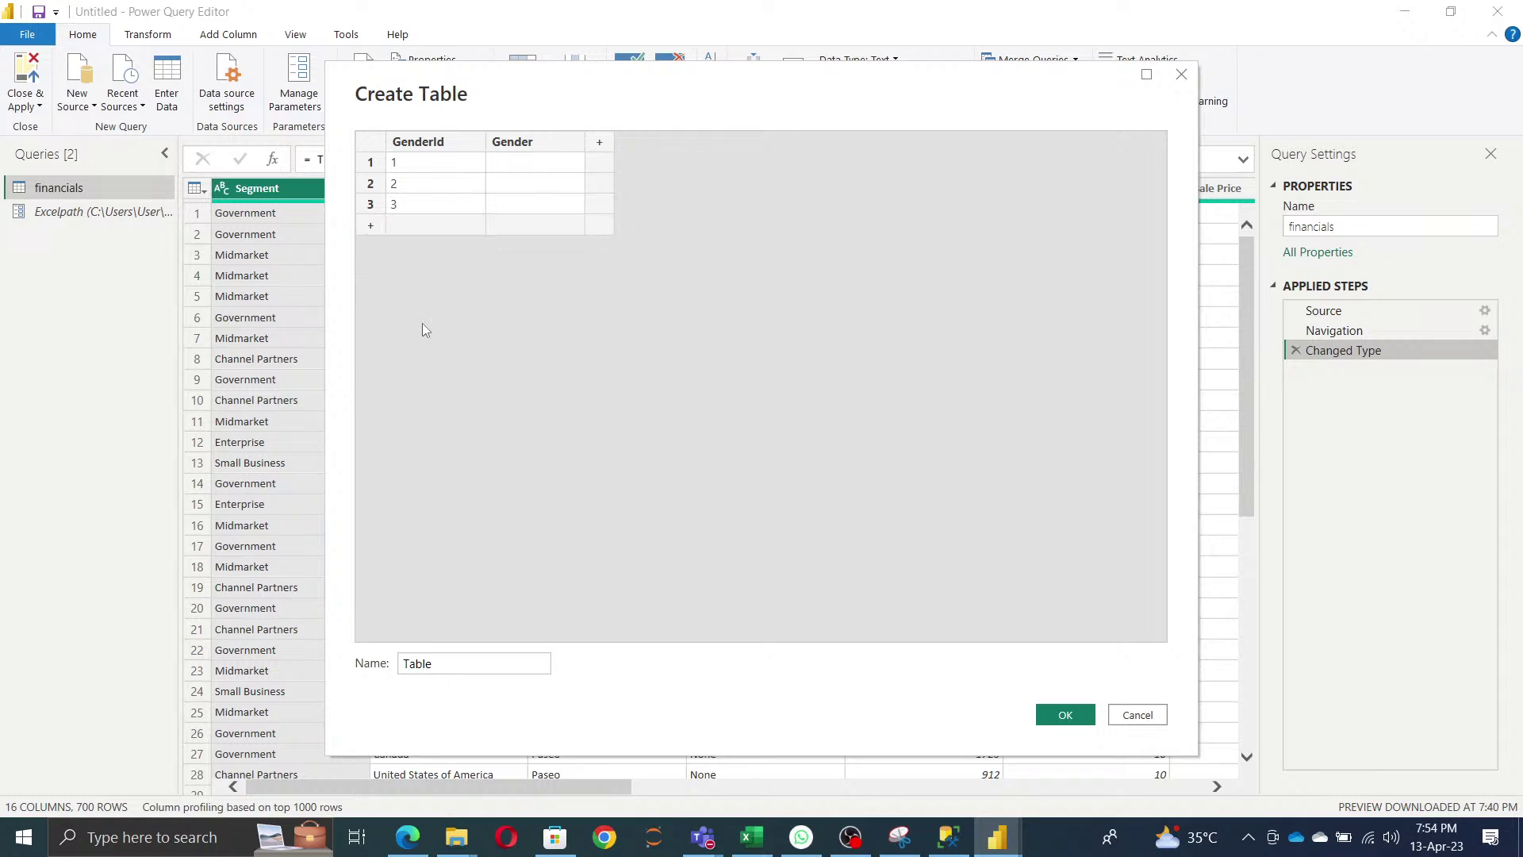
- Fill the Gender column with M, F and T for rows 1–3
click(534, 164)
text(M)
click(540, 183)
text(F)
click(536, 206)
text(T)
- Name the table GenderTable and create the query
double_click(465, 666)
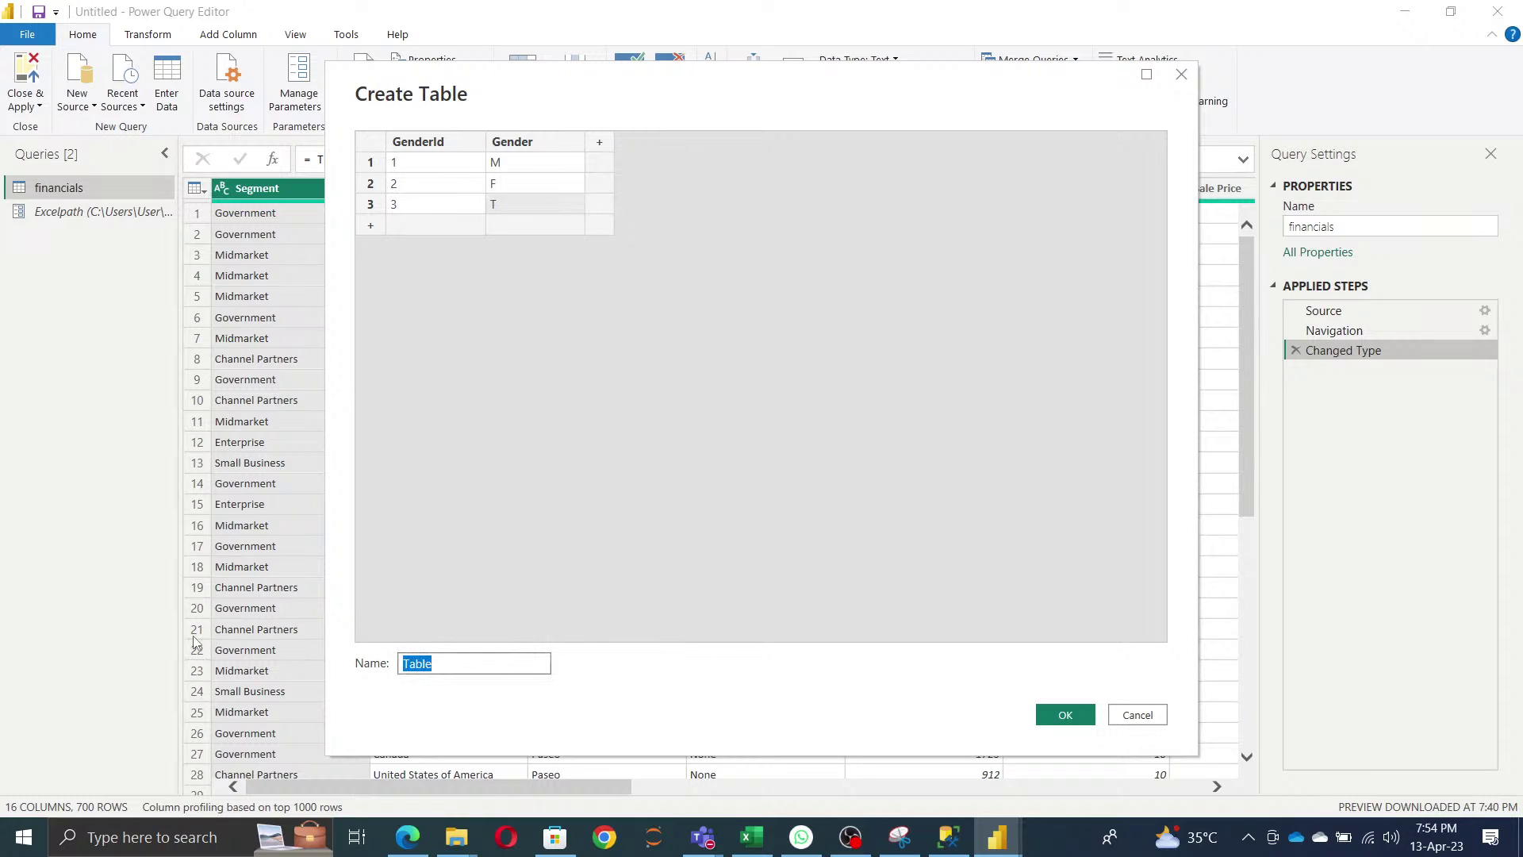
text(GenderTABL)
key(BackSpace)
key(BackSpace)
text(ble)
click(1067, 715)
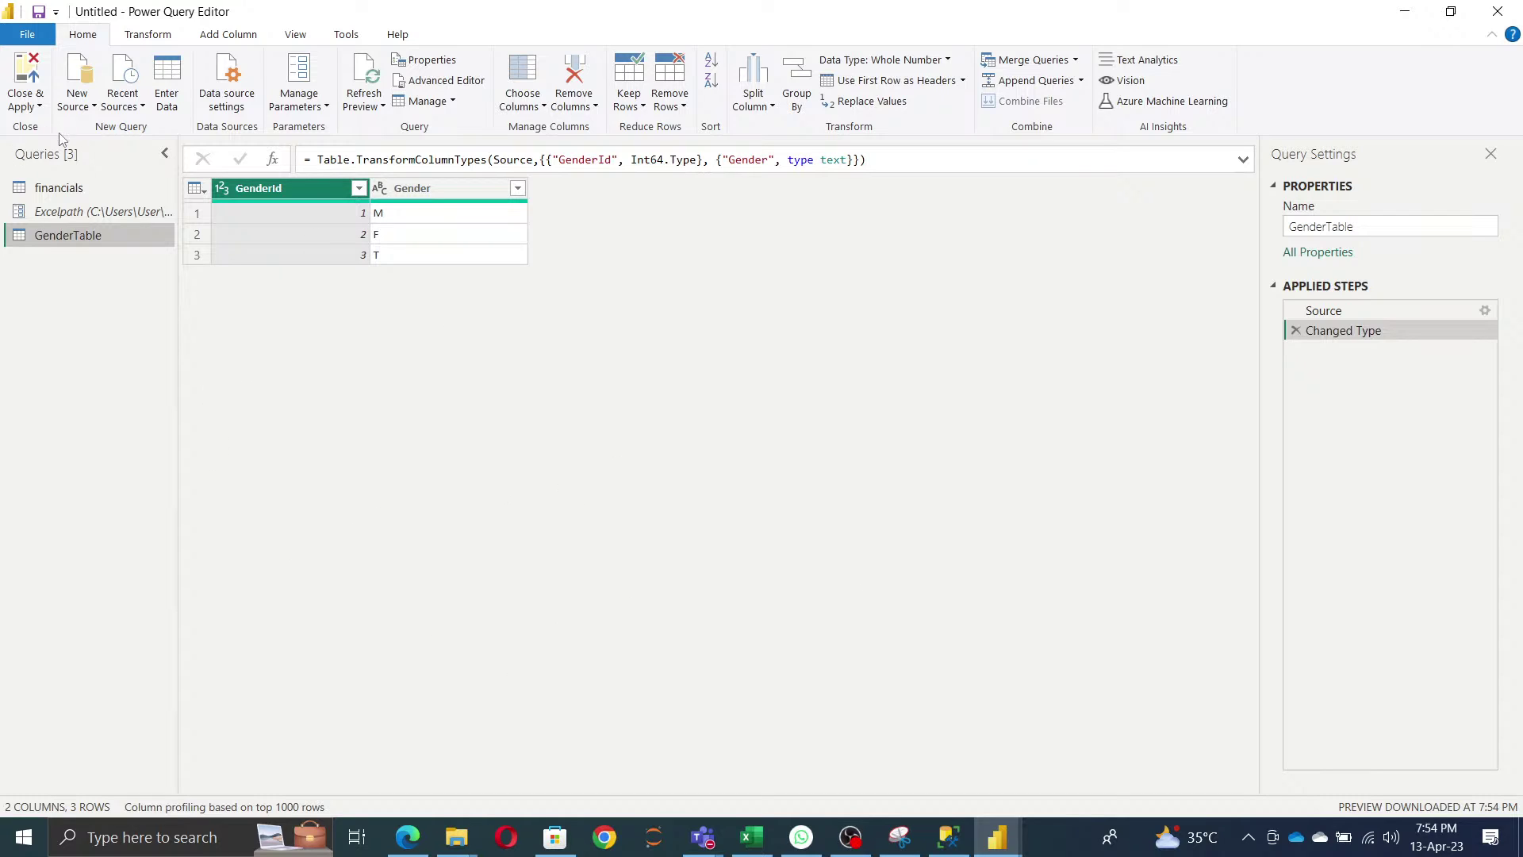
click(228, 103)
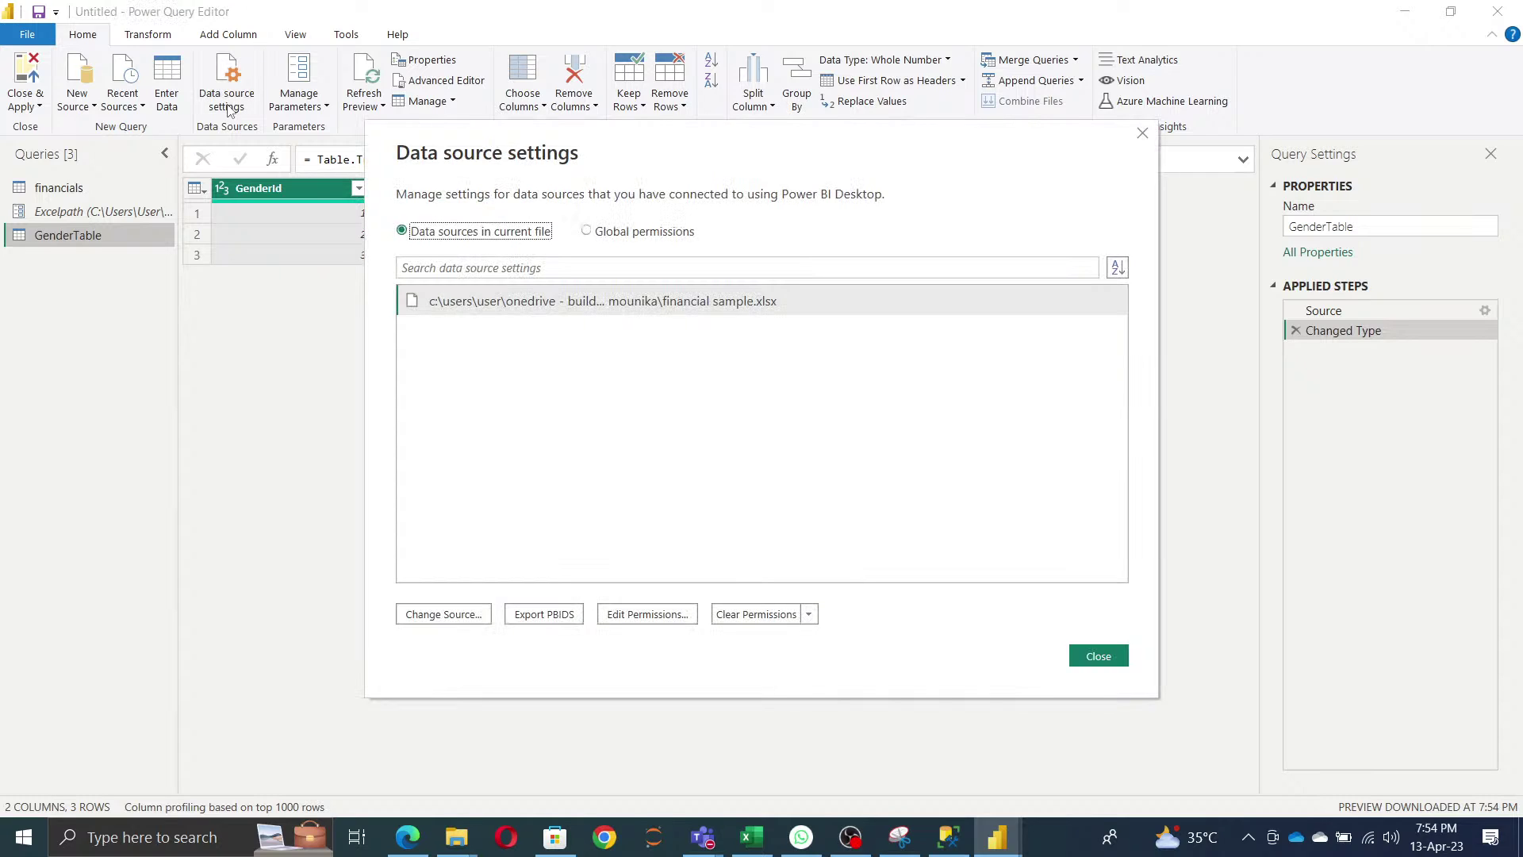
- Switch between global and current-file permissions, dismiss Clear Permissions unused, and close Data source settings
click(646, 235)
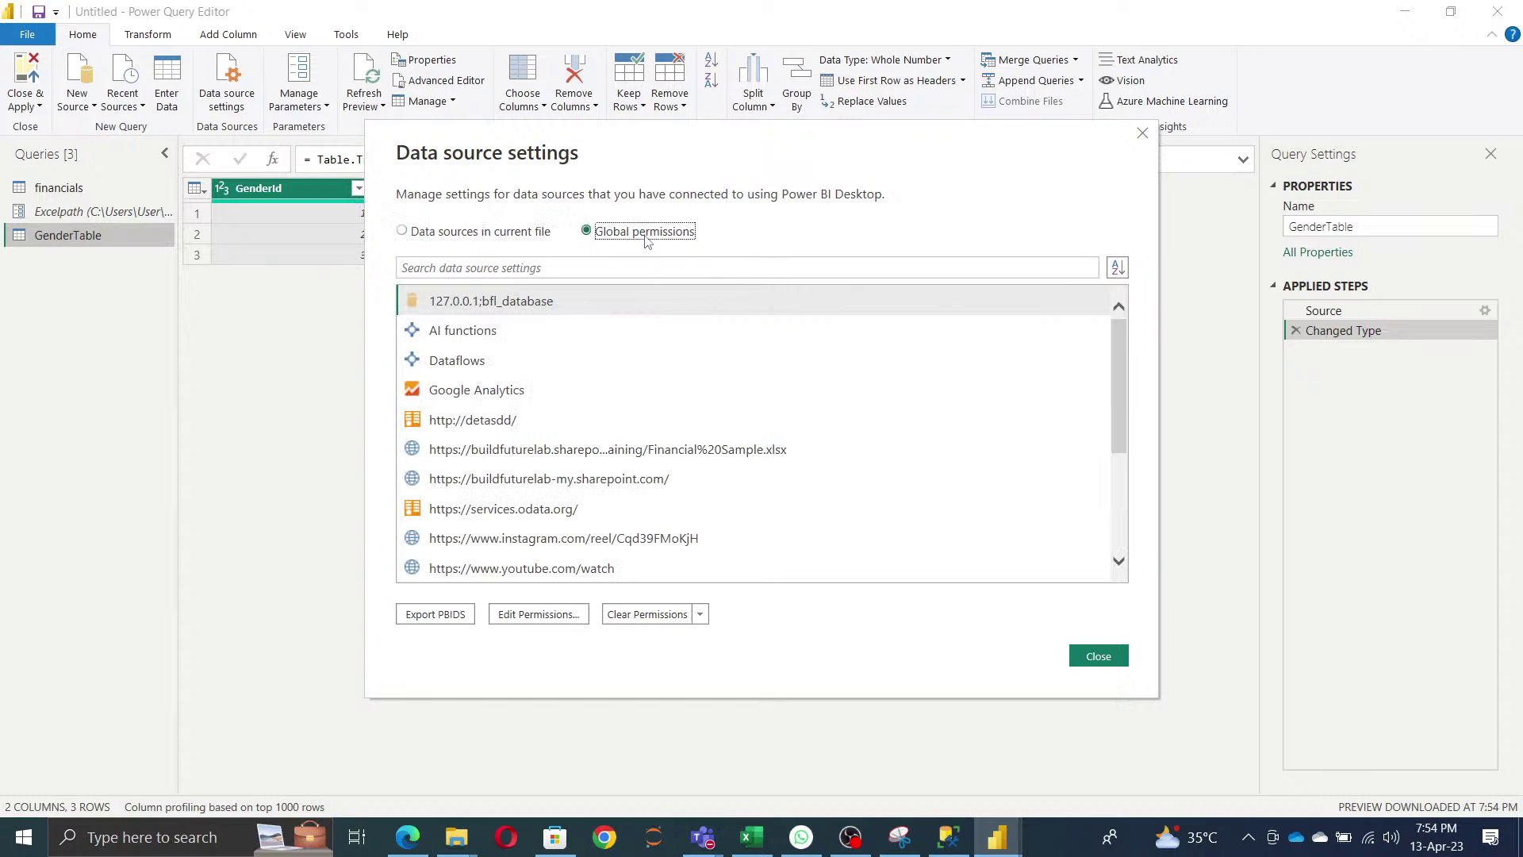
scroll(866, 481, down, 3)
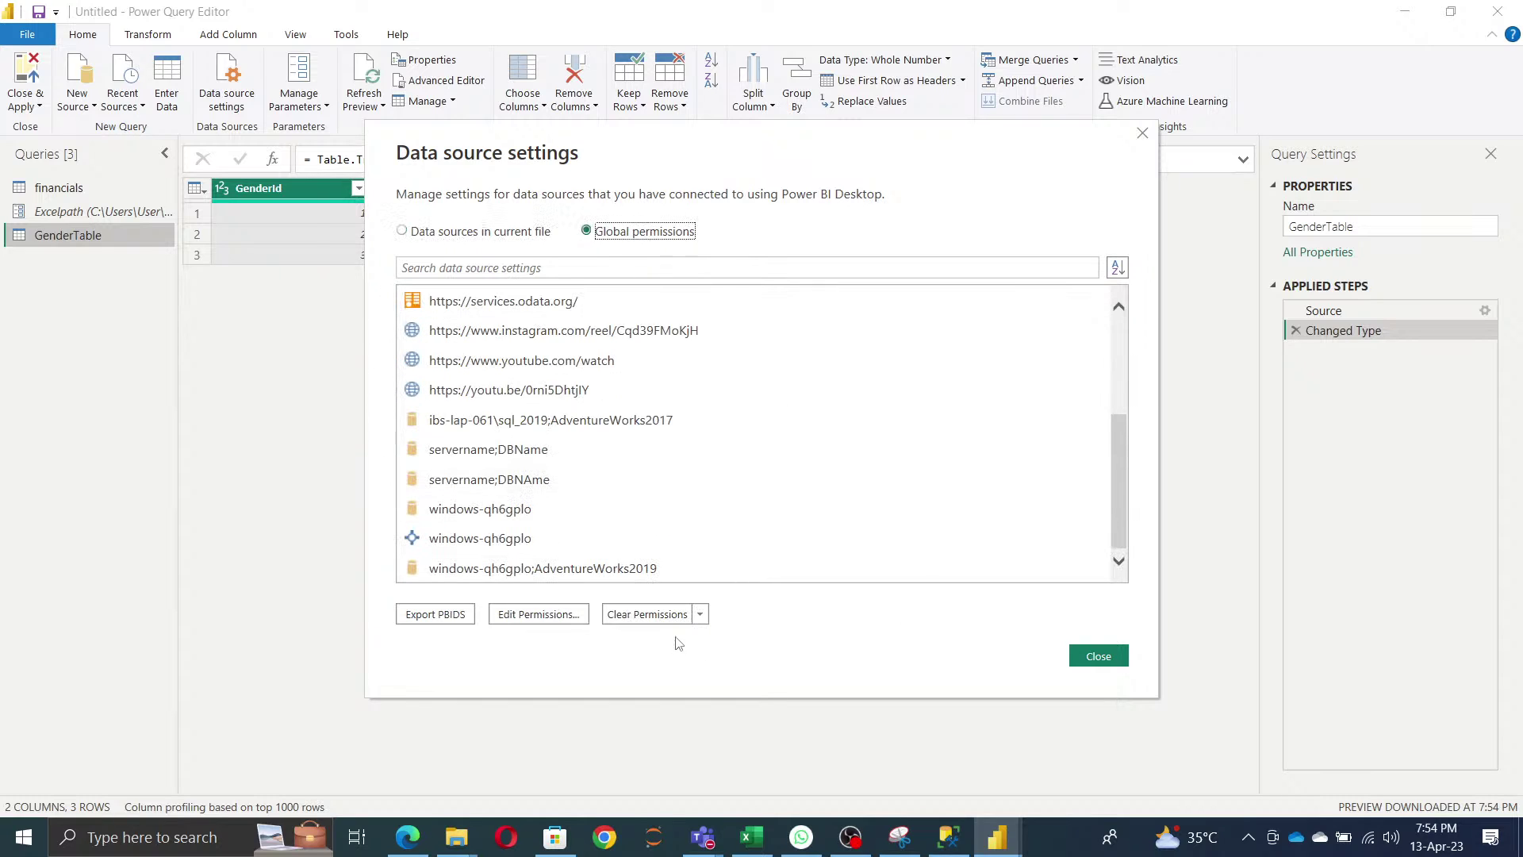
click(495, 237)
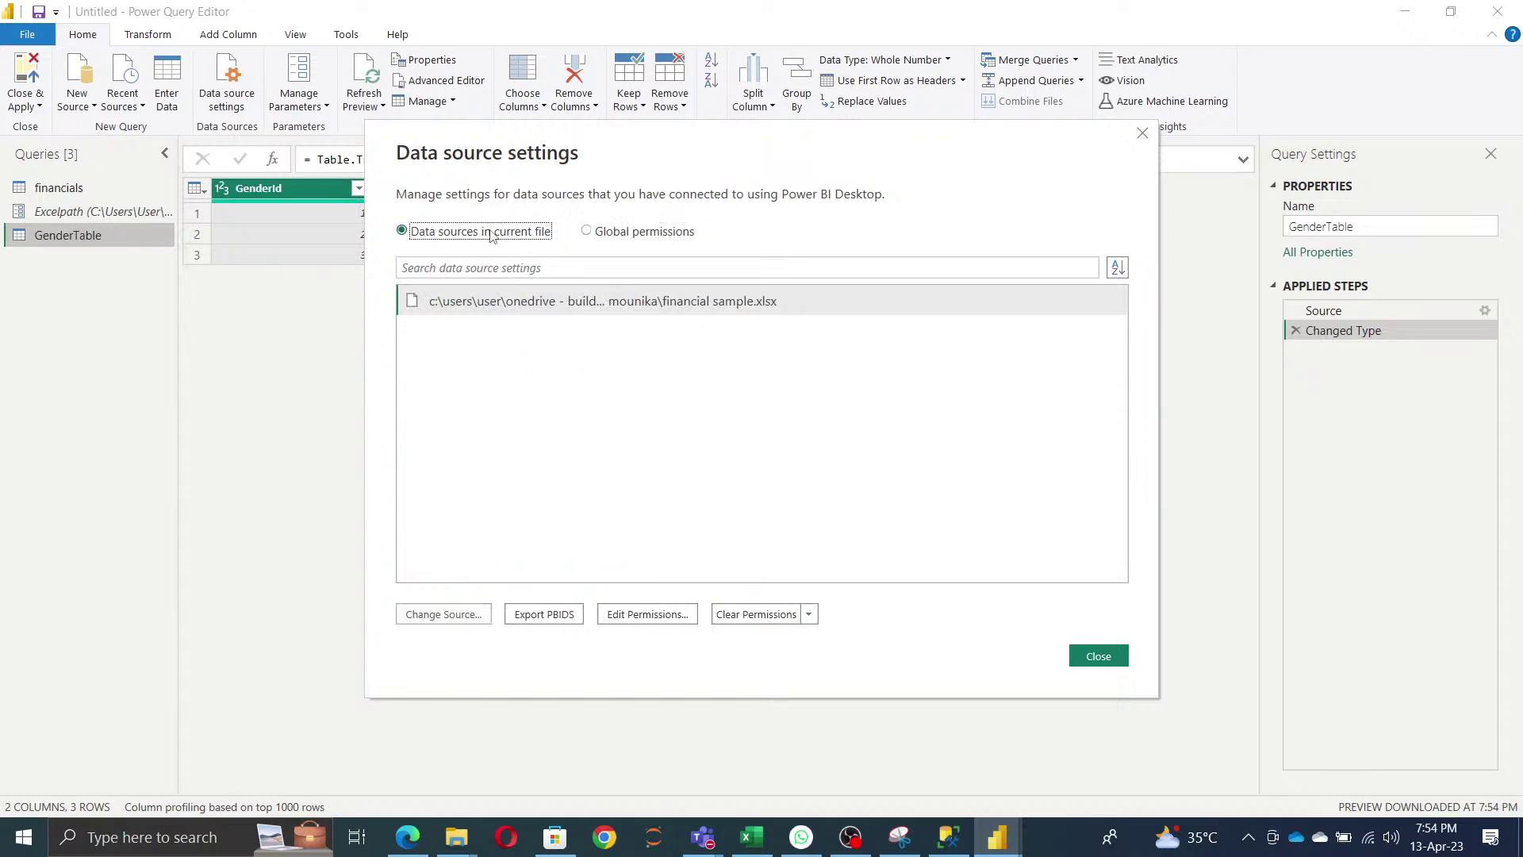
click(808, 617)
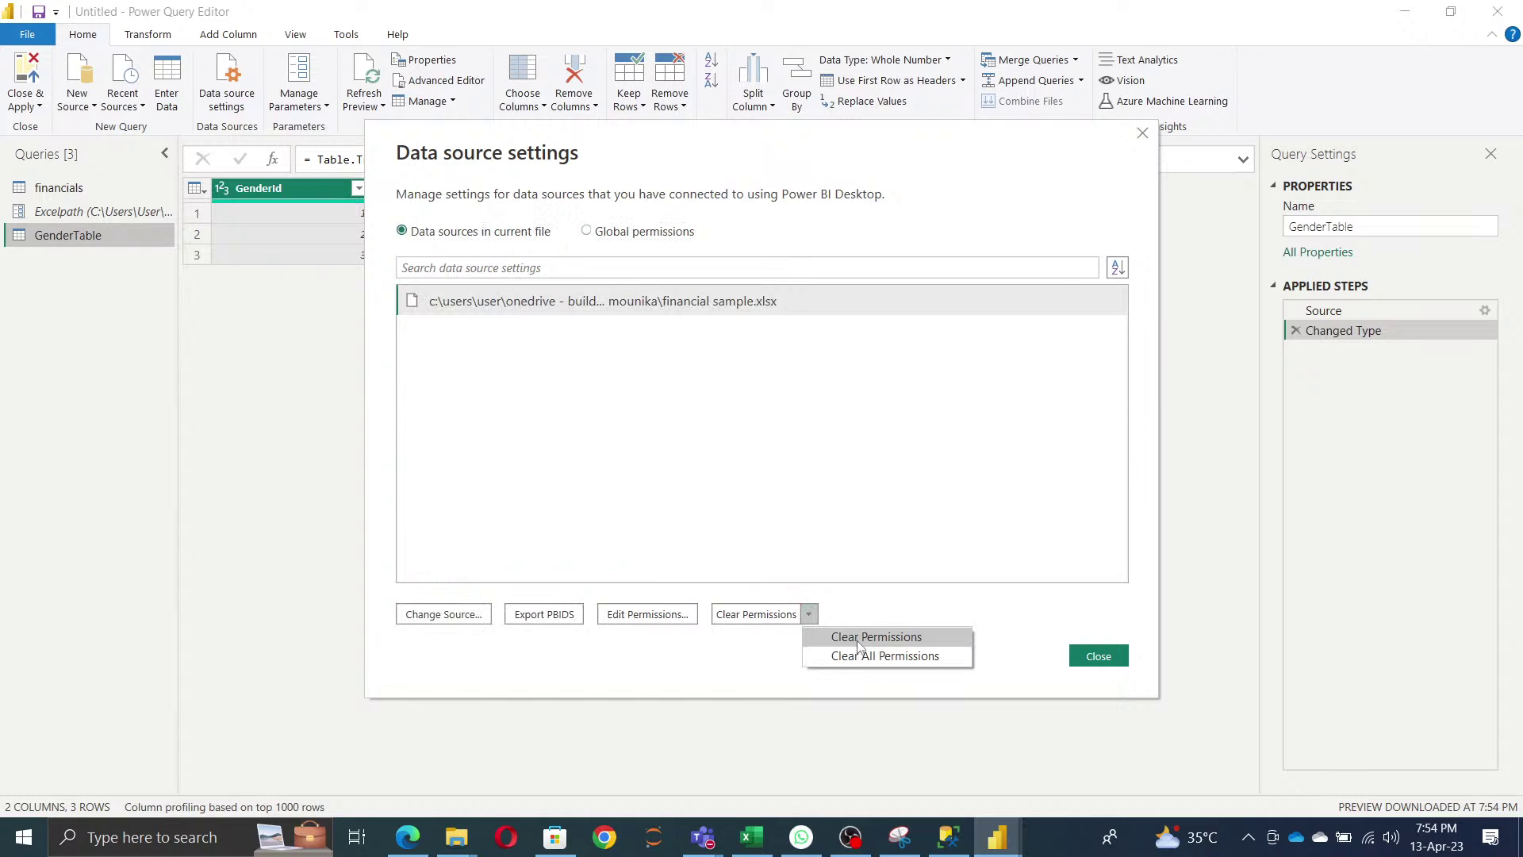
click(1062, 605)
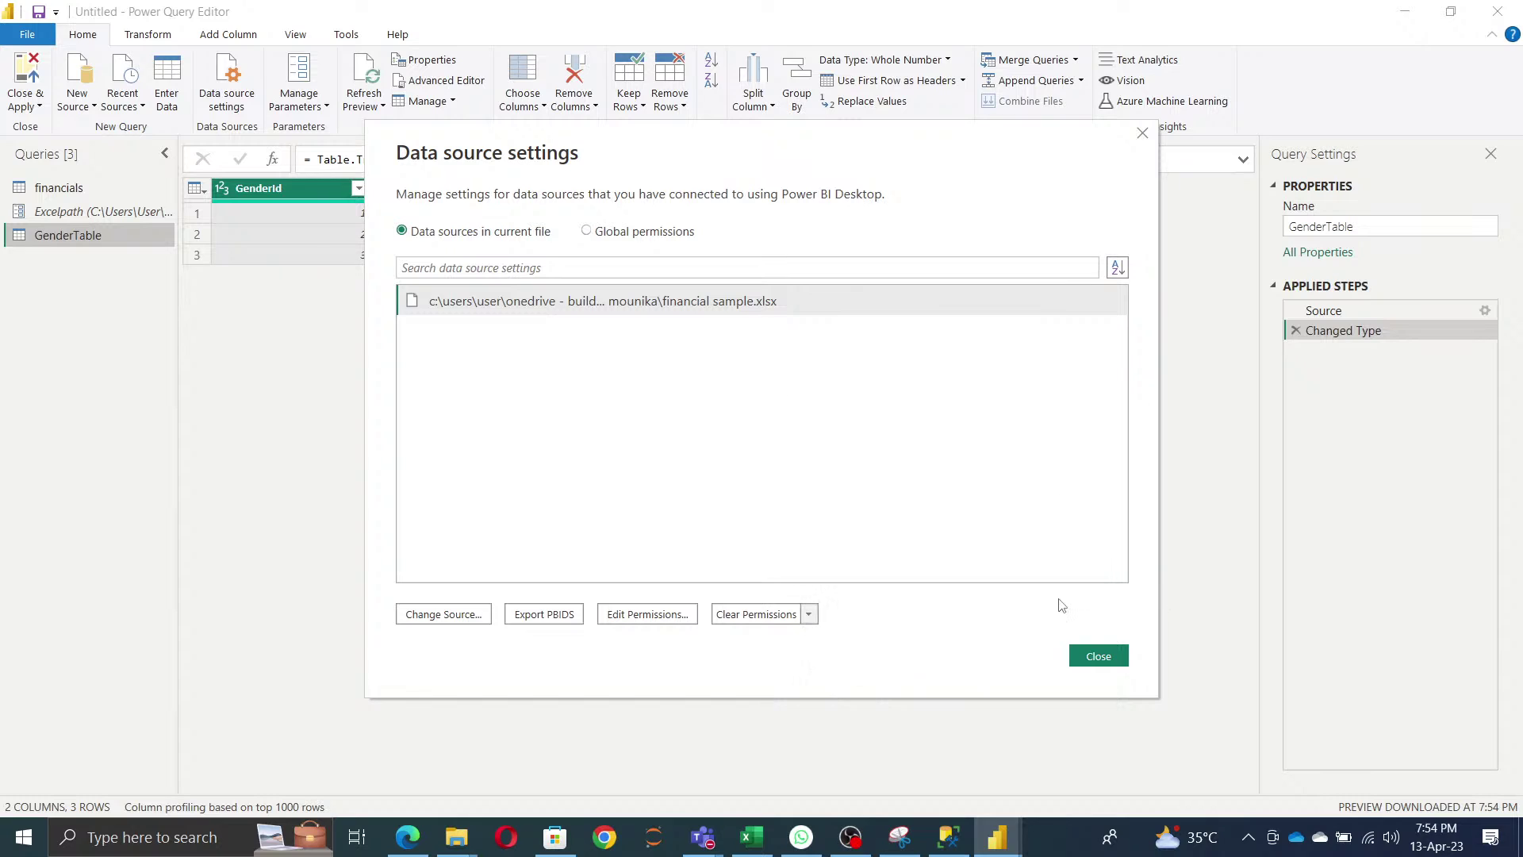
click(652, 231)
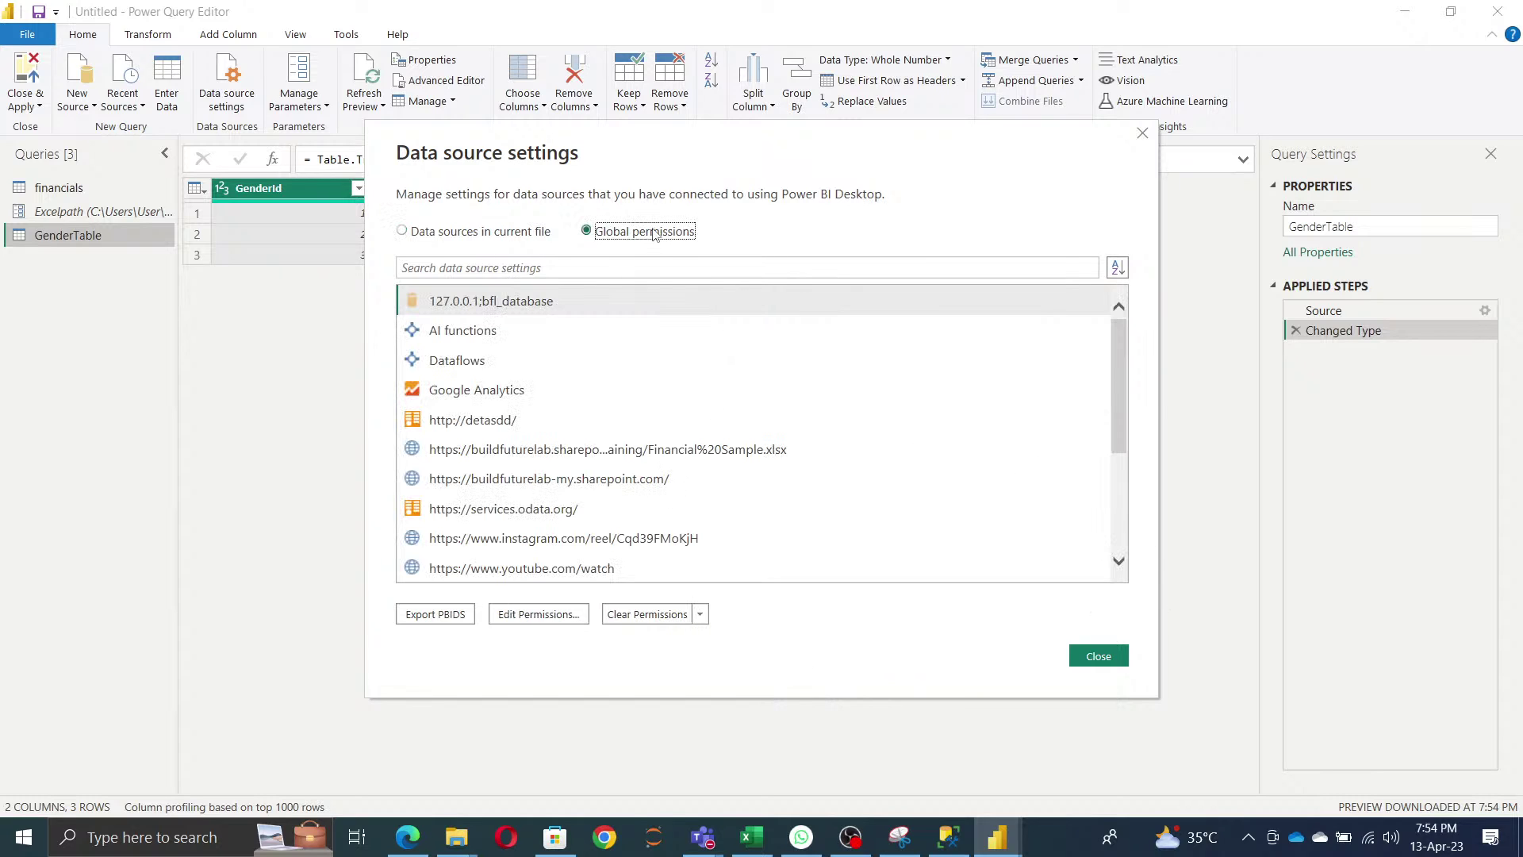
scroll(806, 486, down, 3)
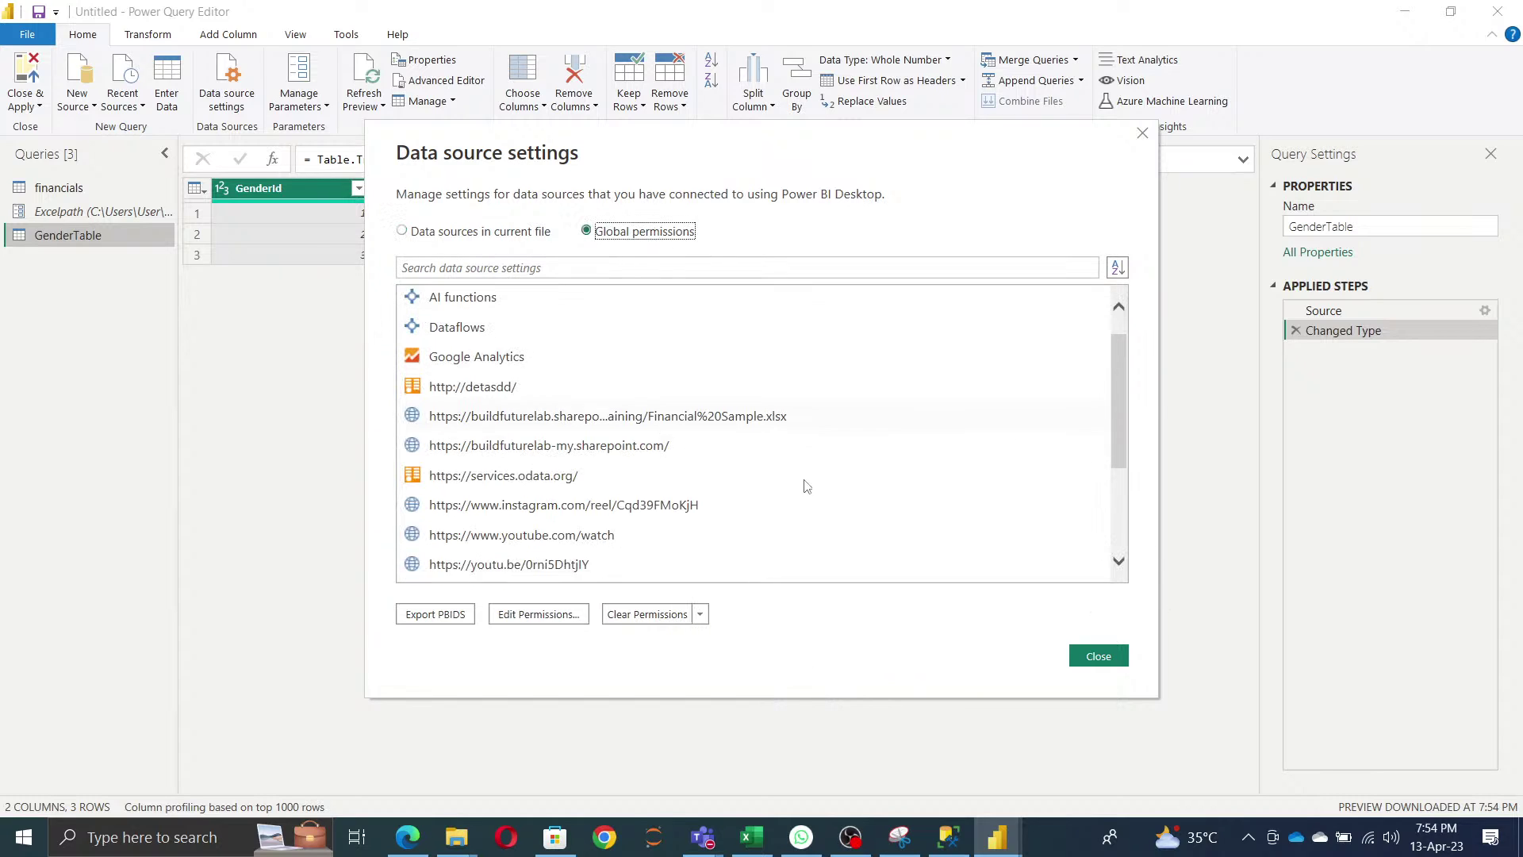
click(699, 615)
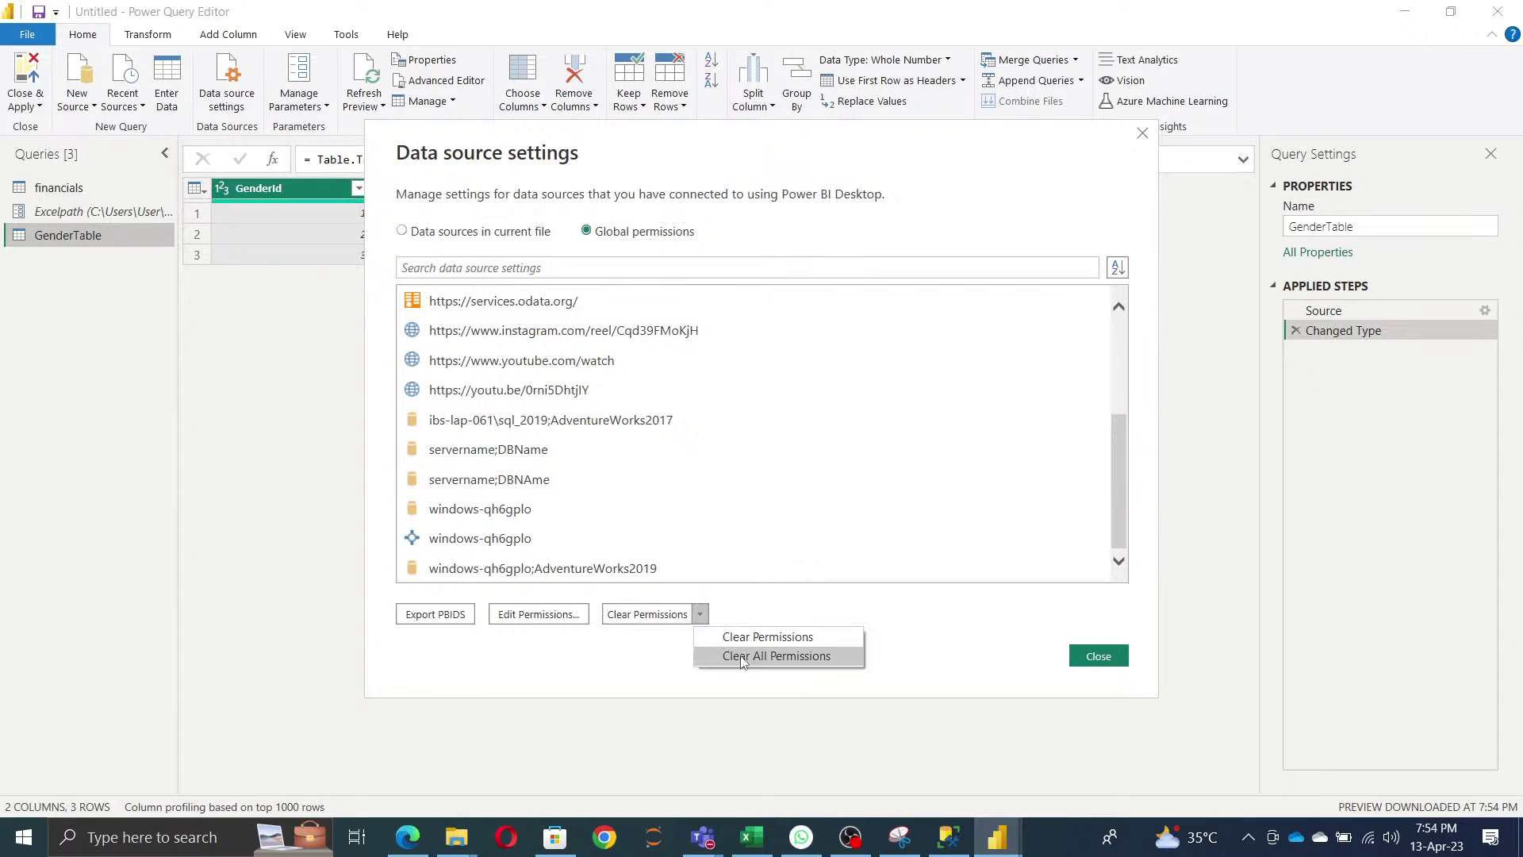
click(1017, 631)
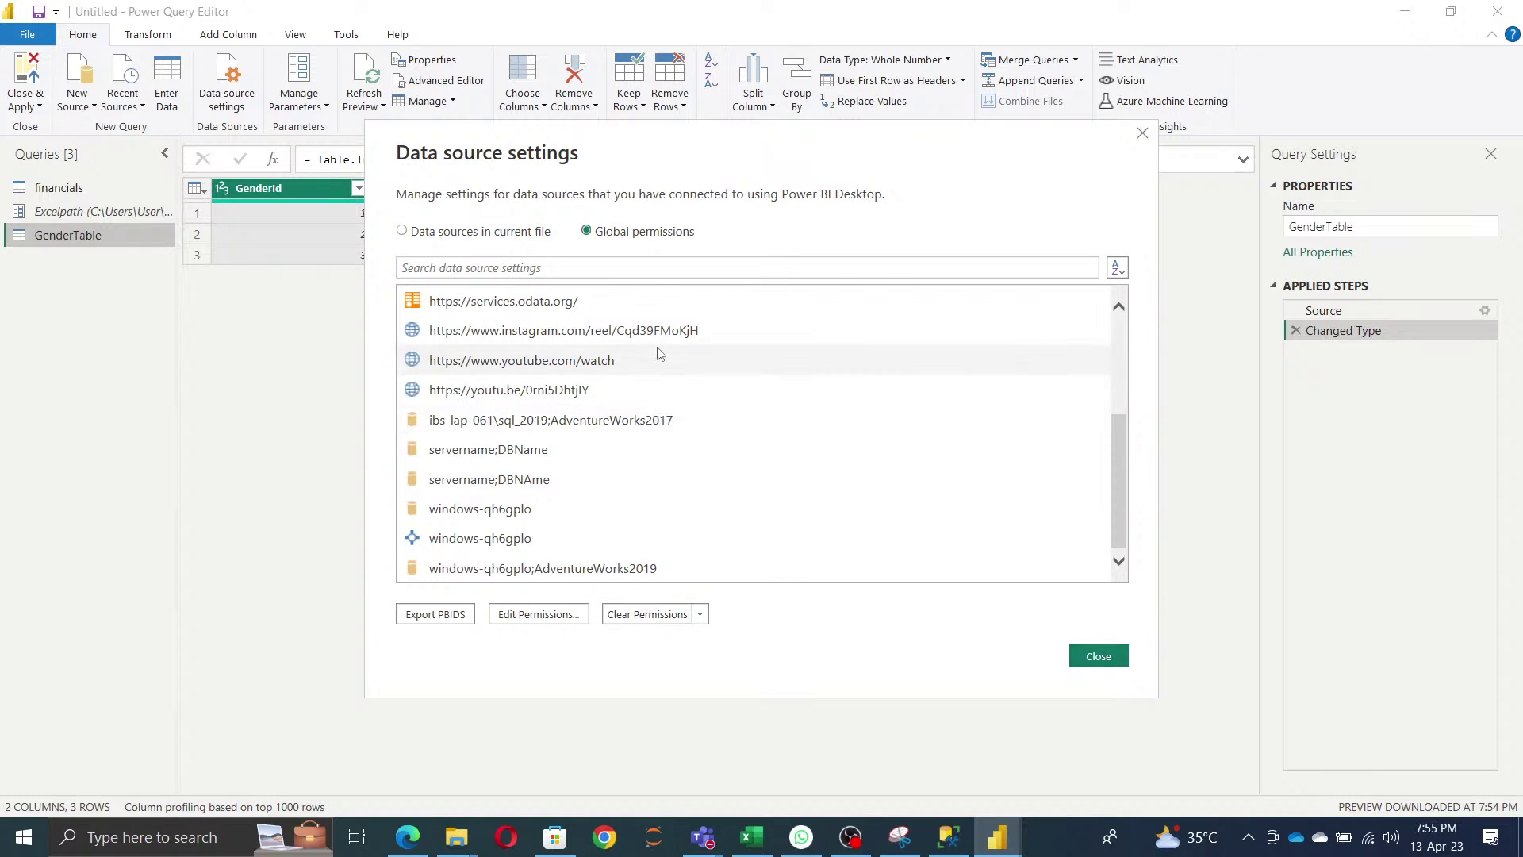
click(1096, 656)
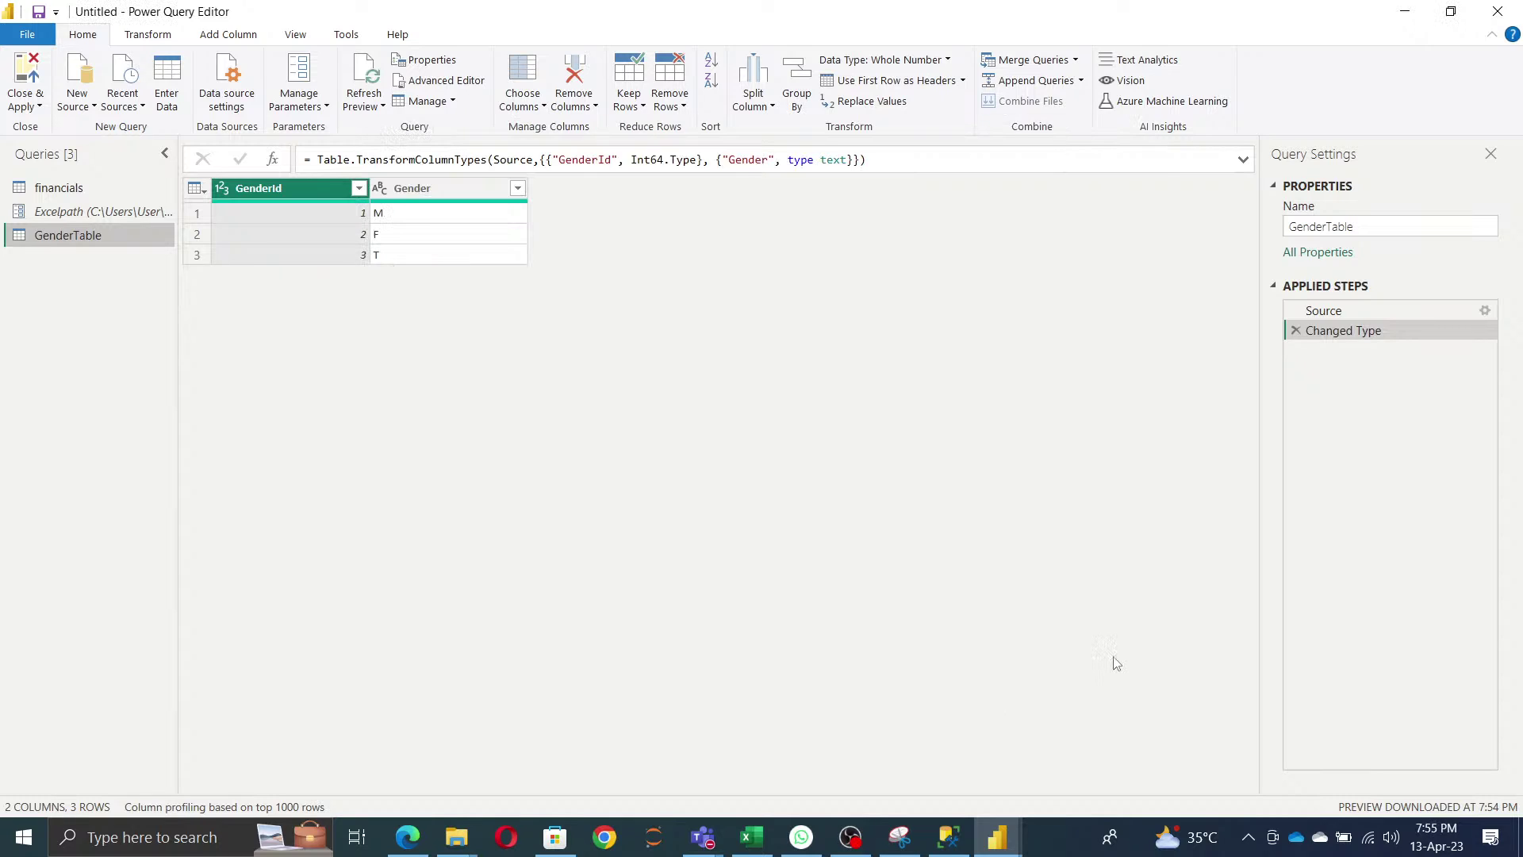
- Give GenderTable a description saying it is the Gender Table created for testing purpose only
click(373, 108)
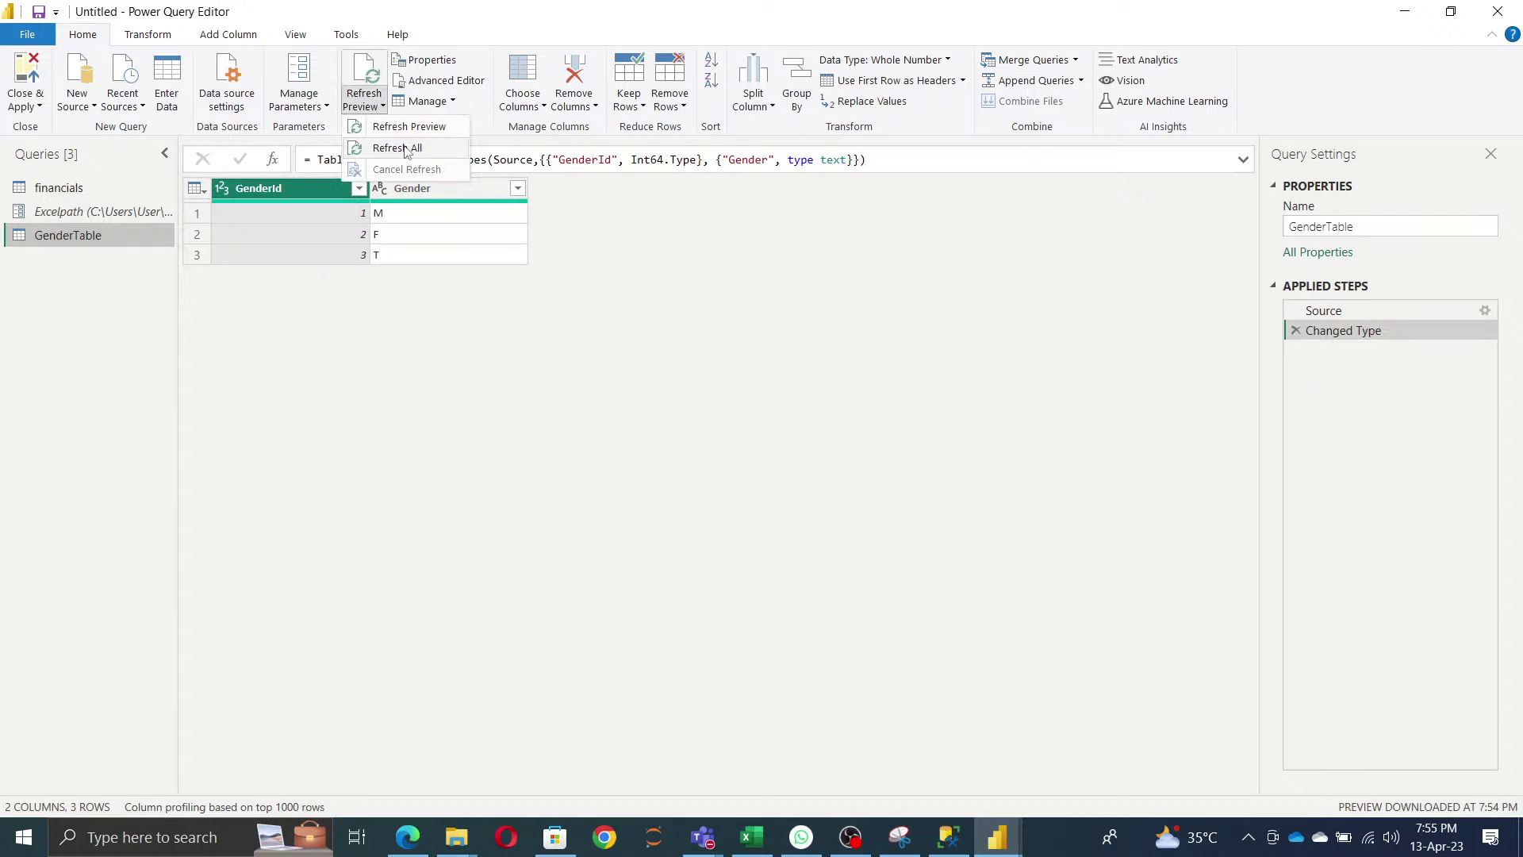
click(428, 59)
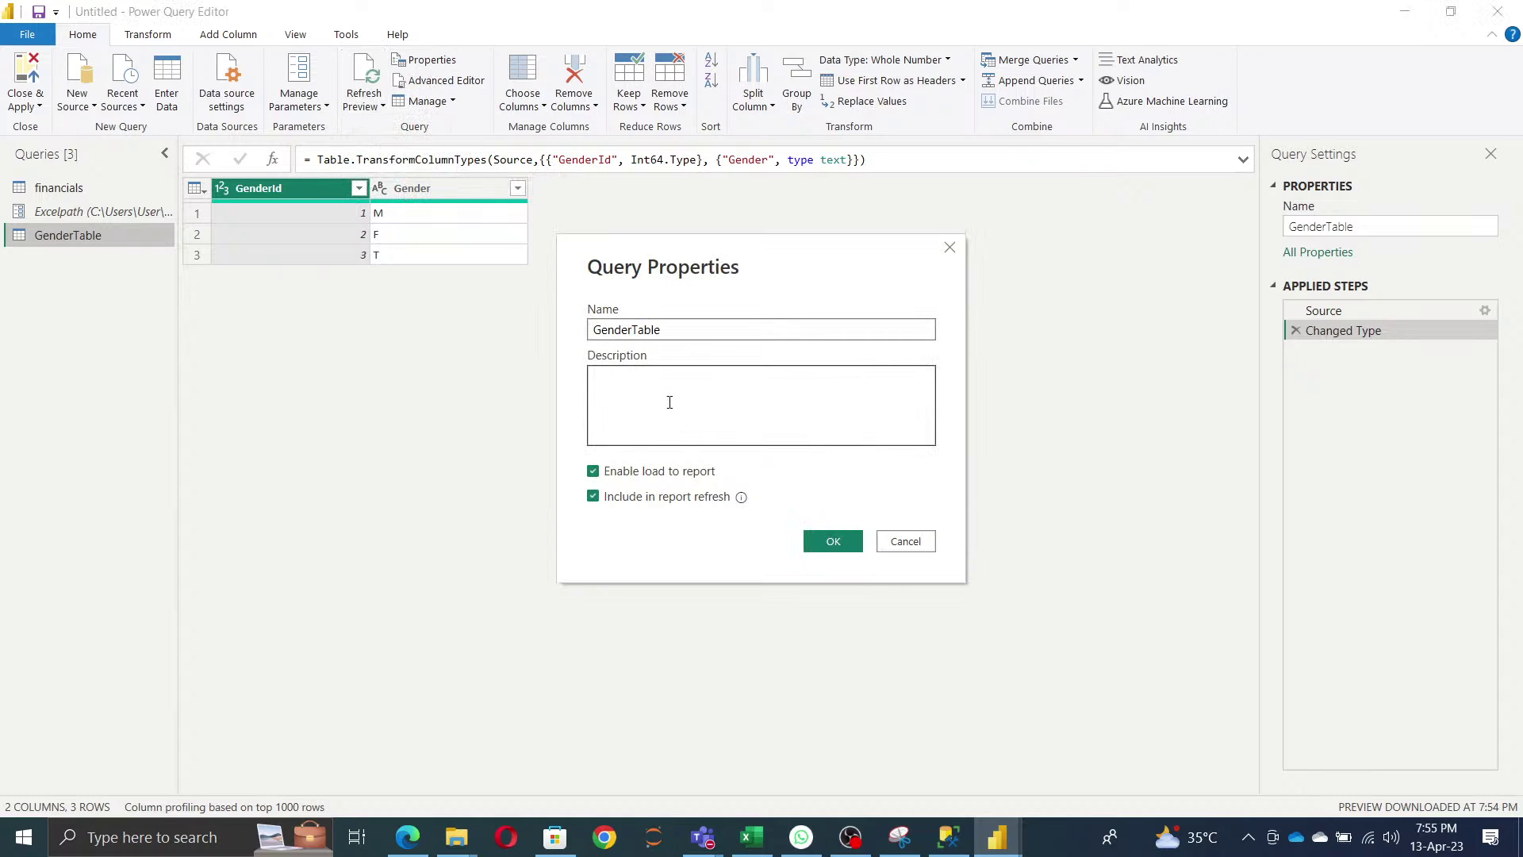
click(670, 403)
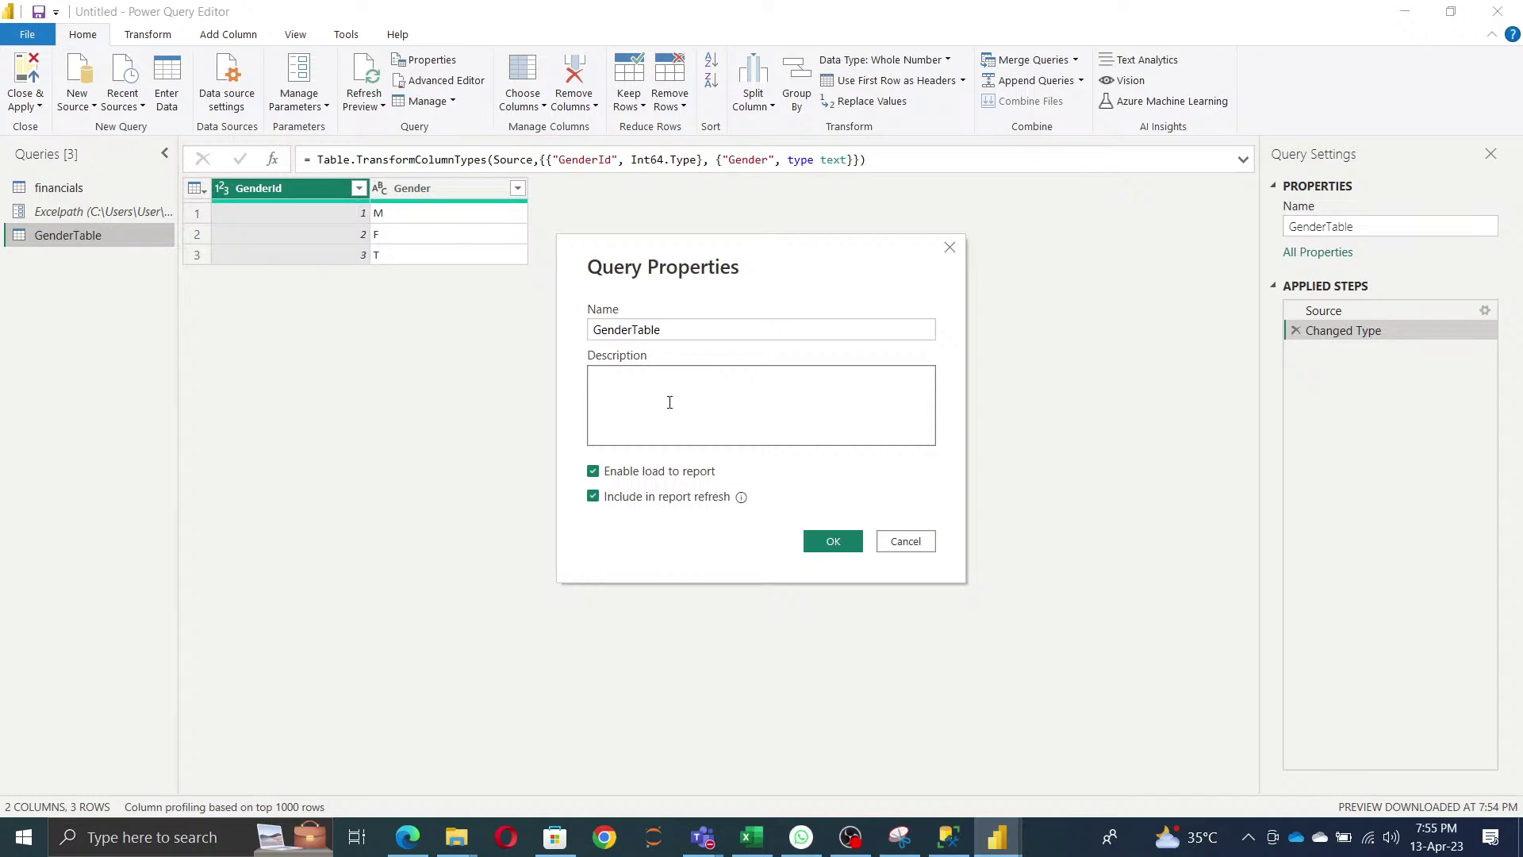
text(This is the Gender Table and ted for t)
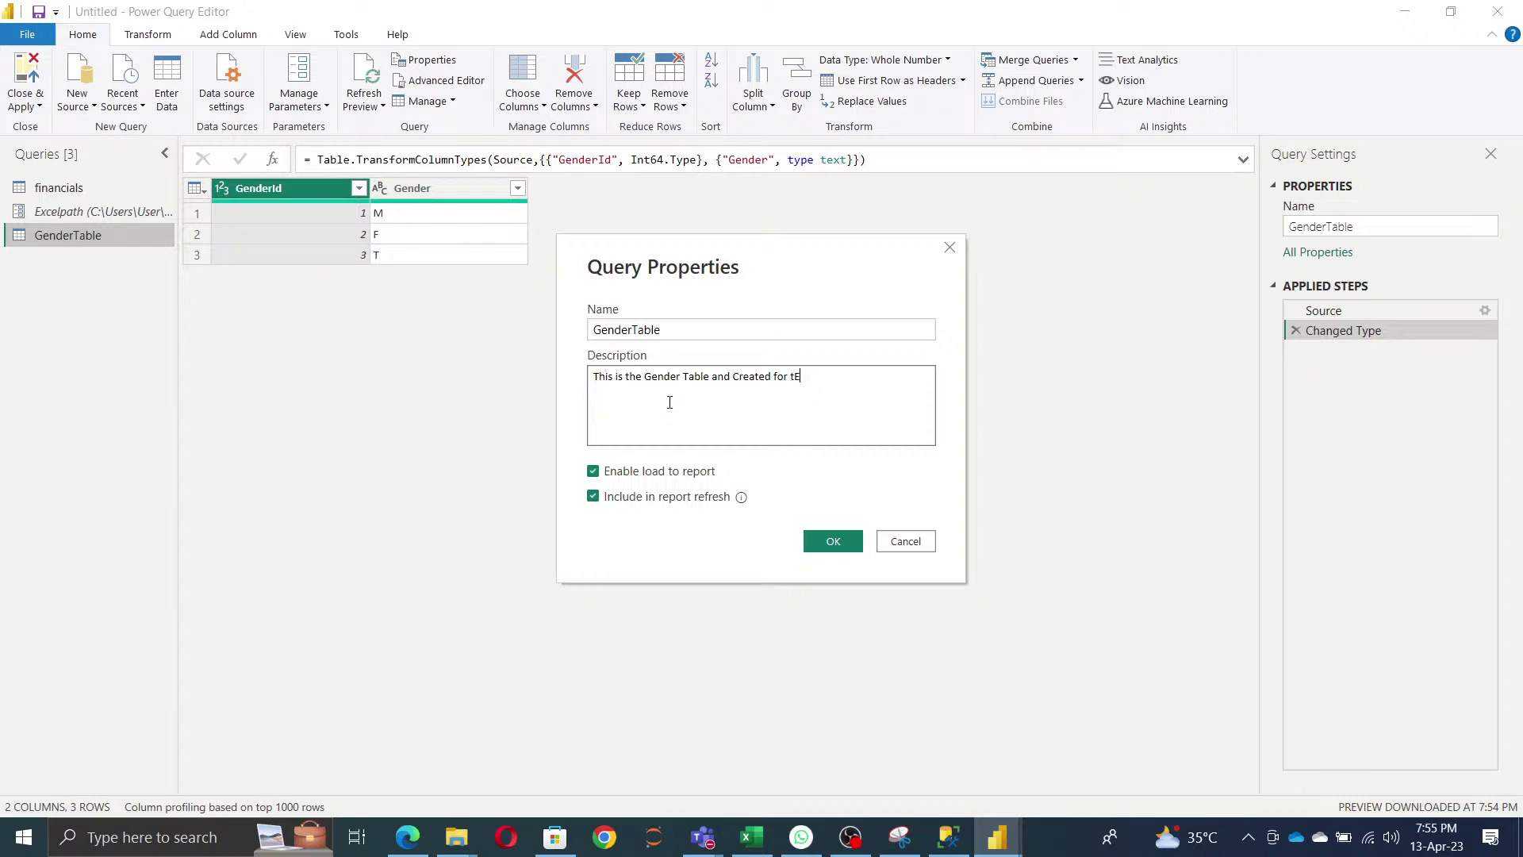
text(esti purponse only)
click(841, 541)
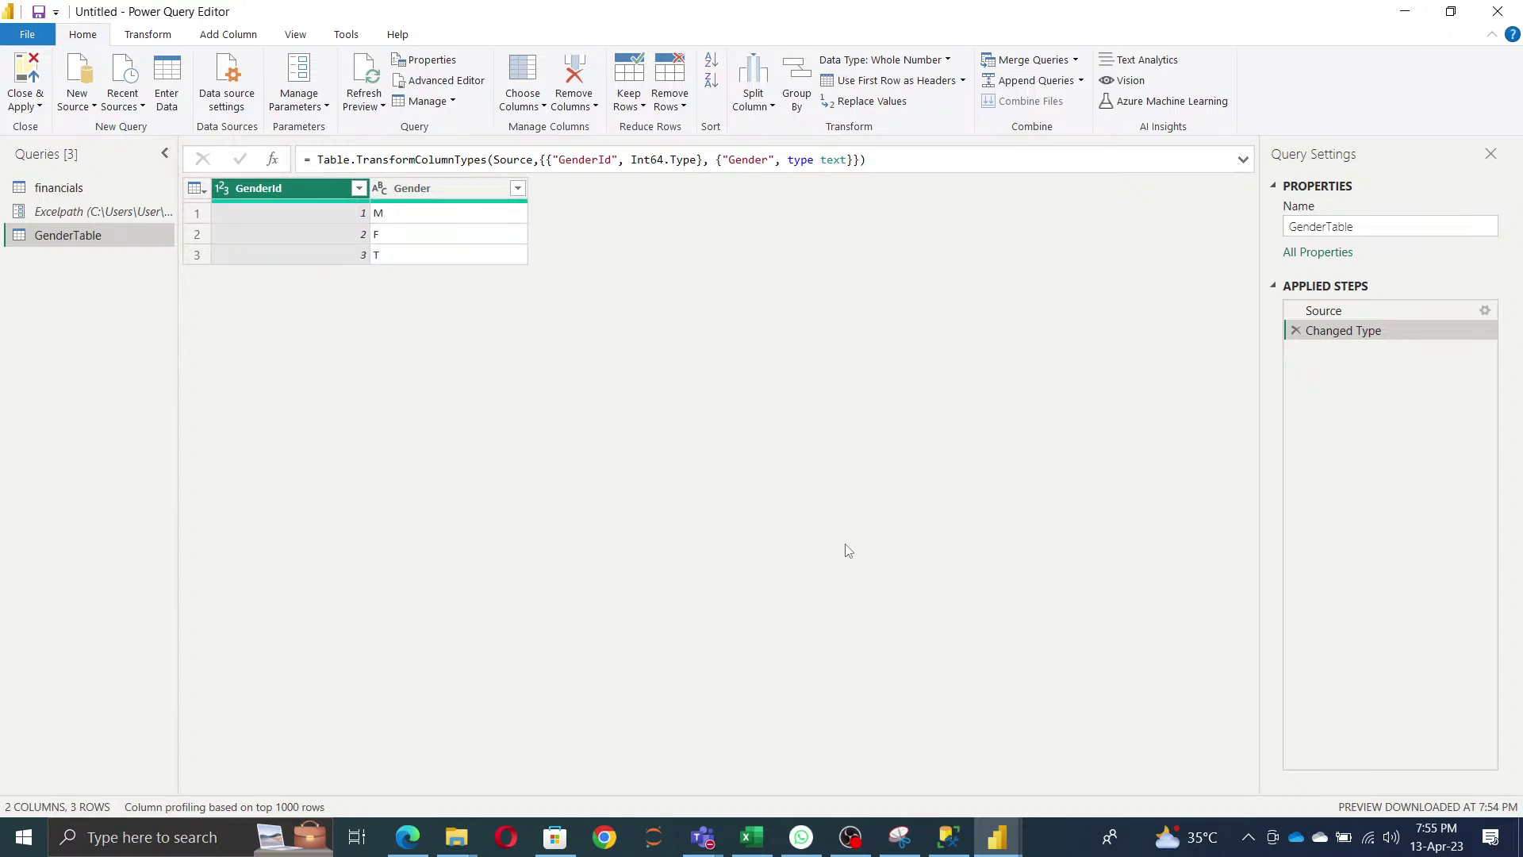
- Reopen GenderTable's properties and correct the description's misspelled word to 'testing'
click(442, 62)
click(918, 368)
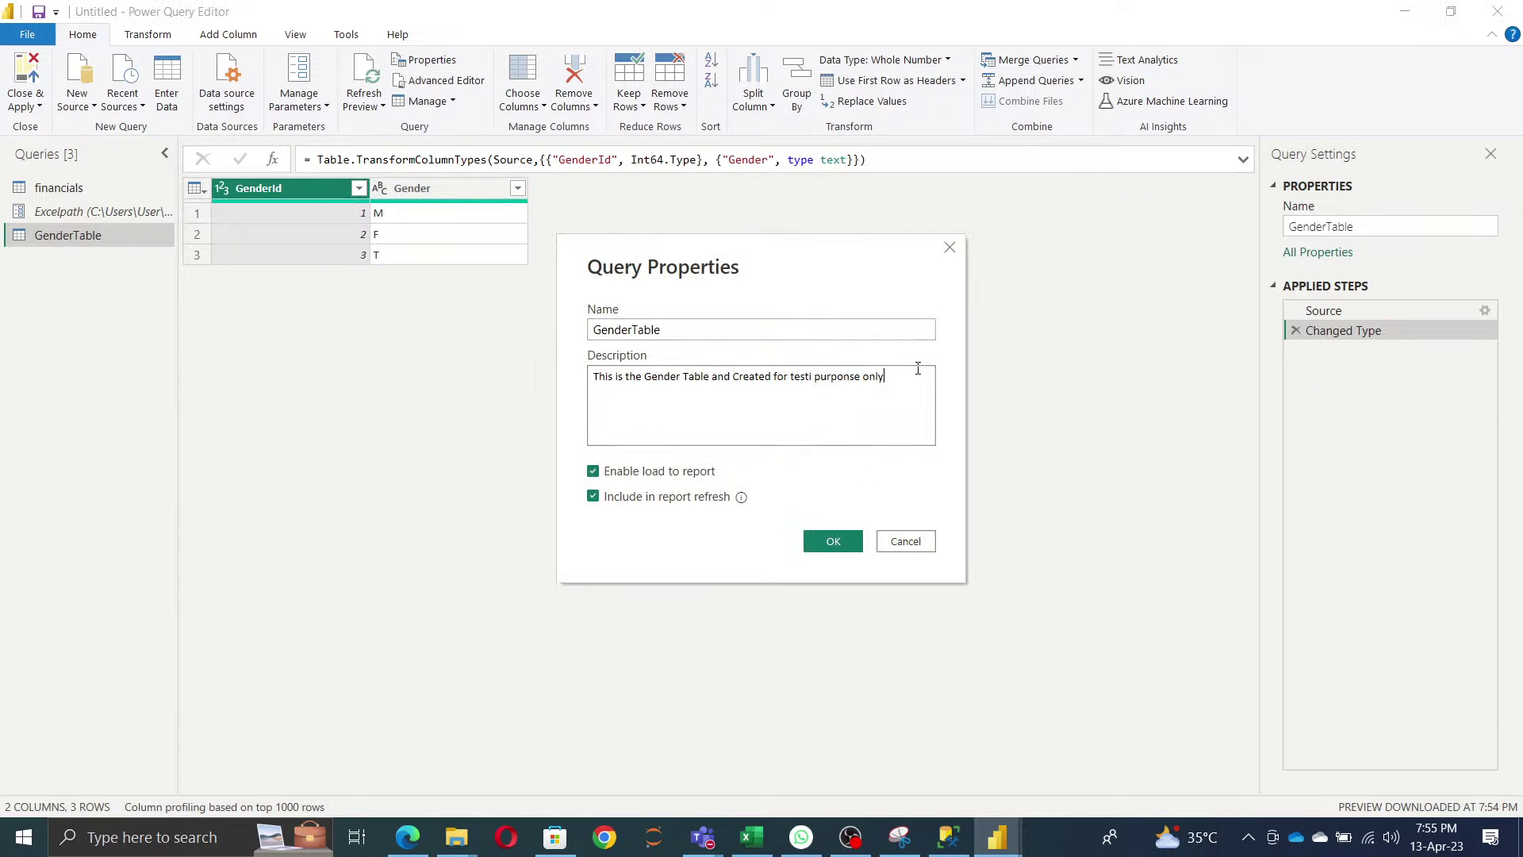
key(ctrl+a)
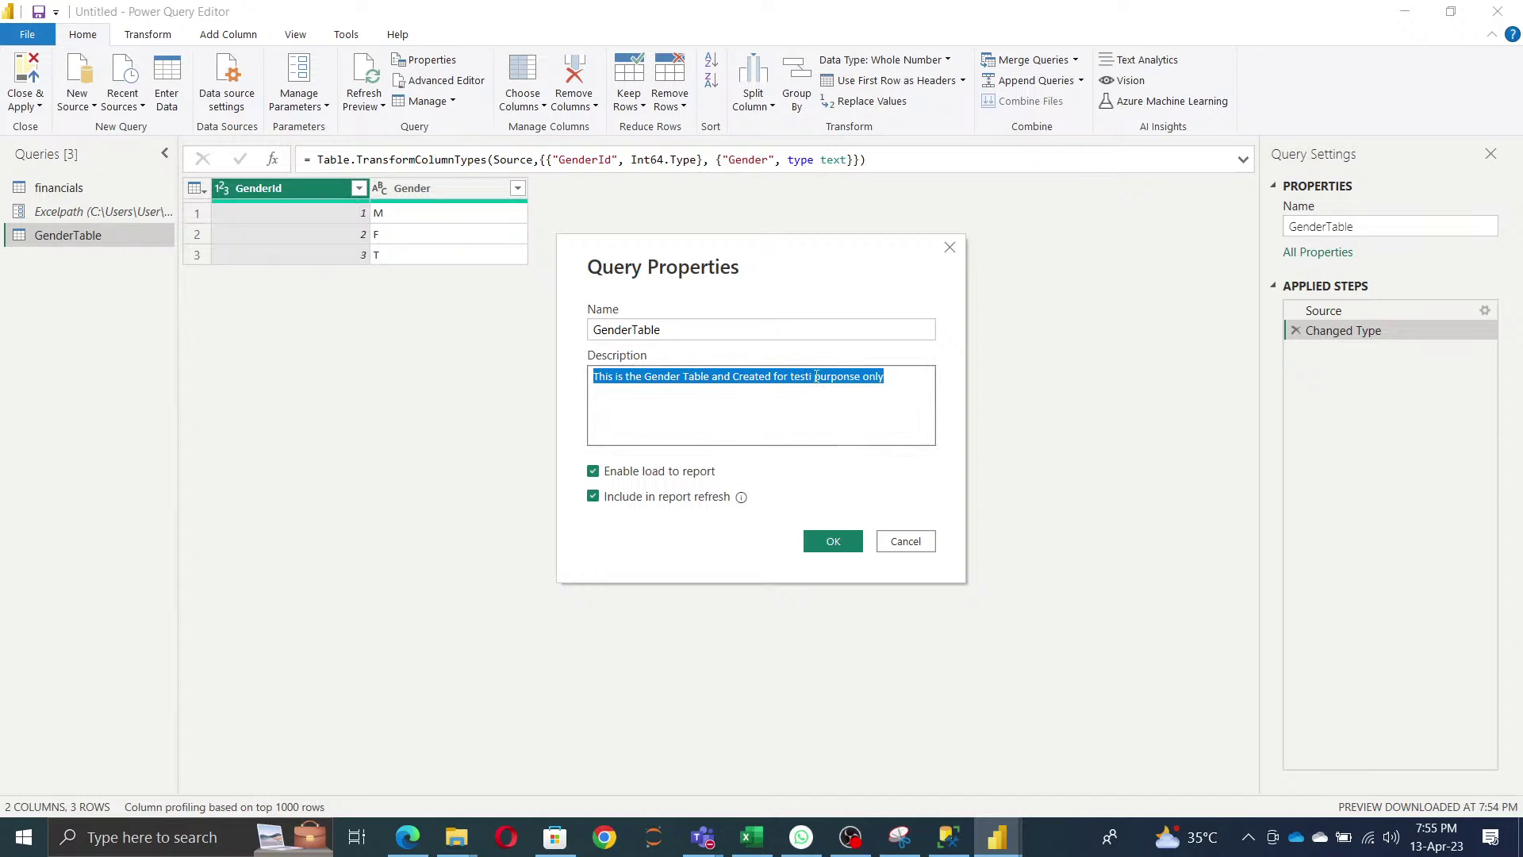
click(816, 376)
text(ing)
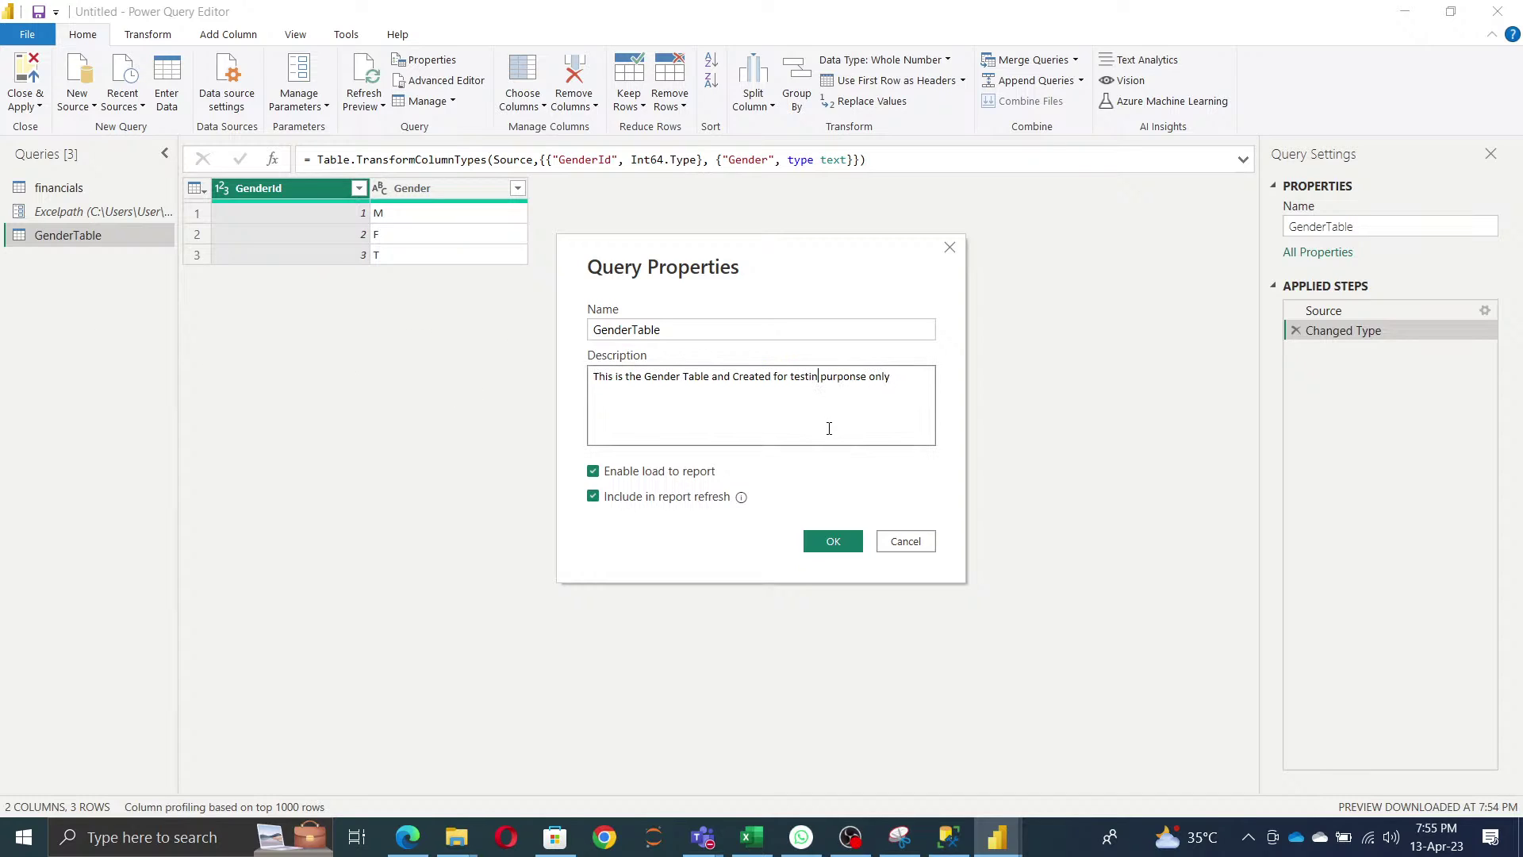
click(842, 546)
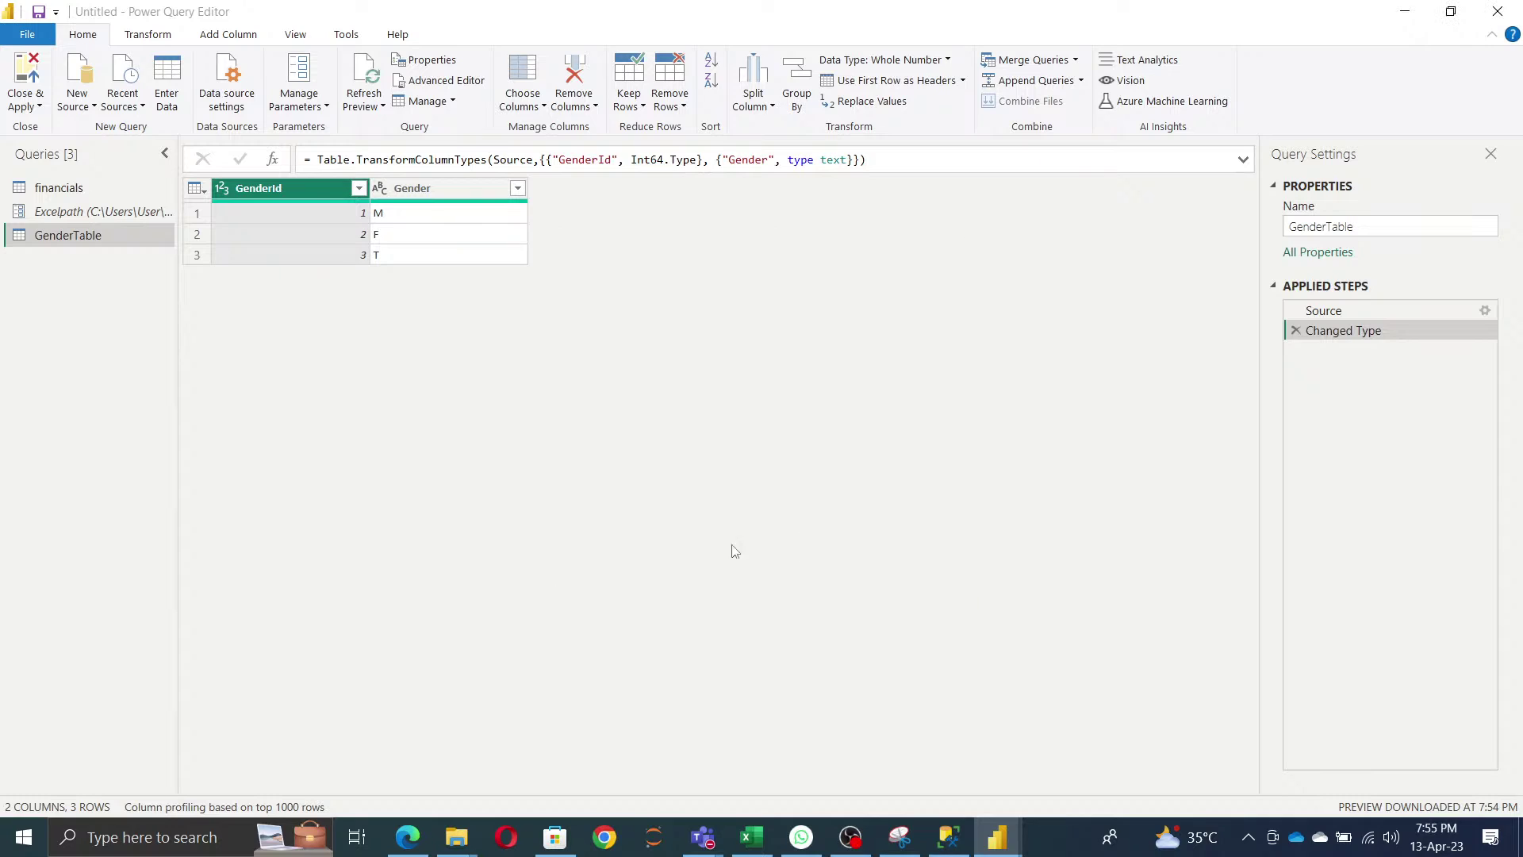
click(453, 93)
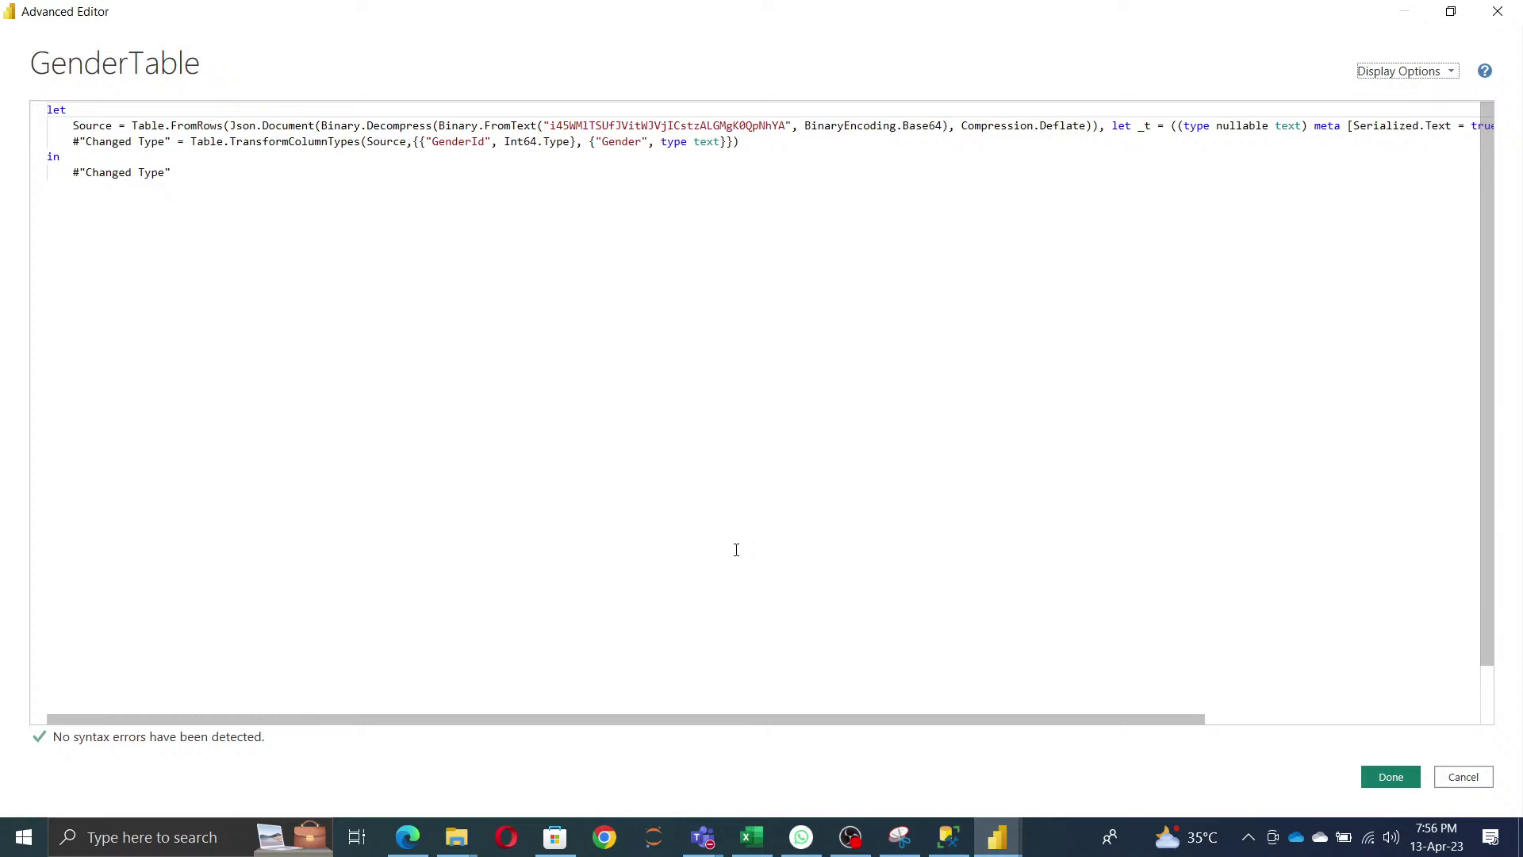
click(1402, 777)
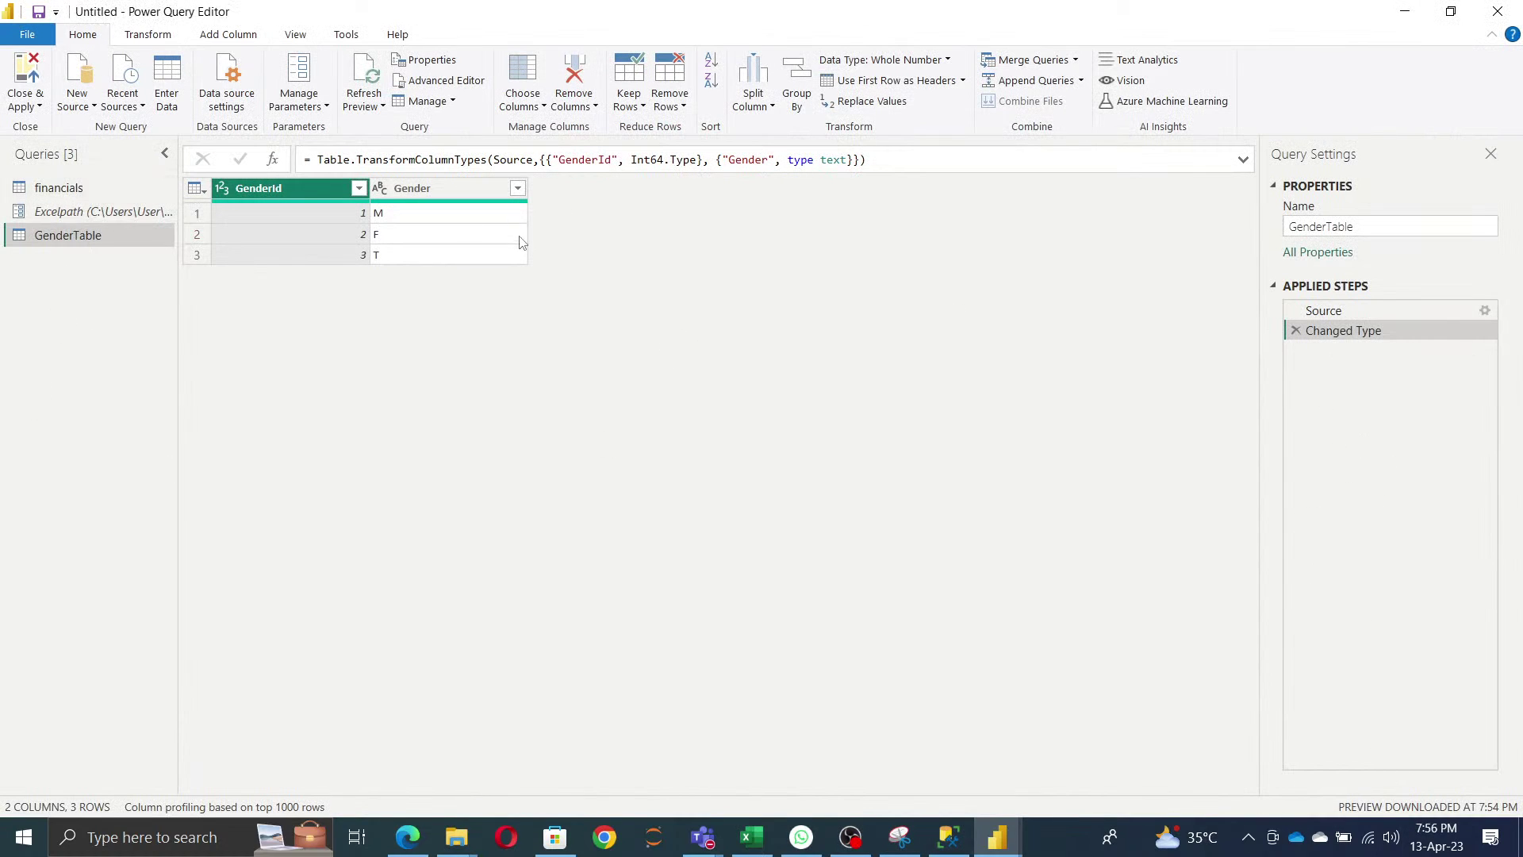
click(452, 104)
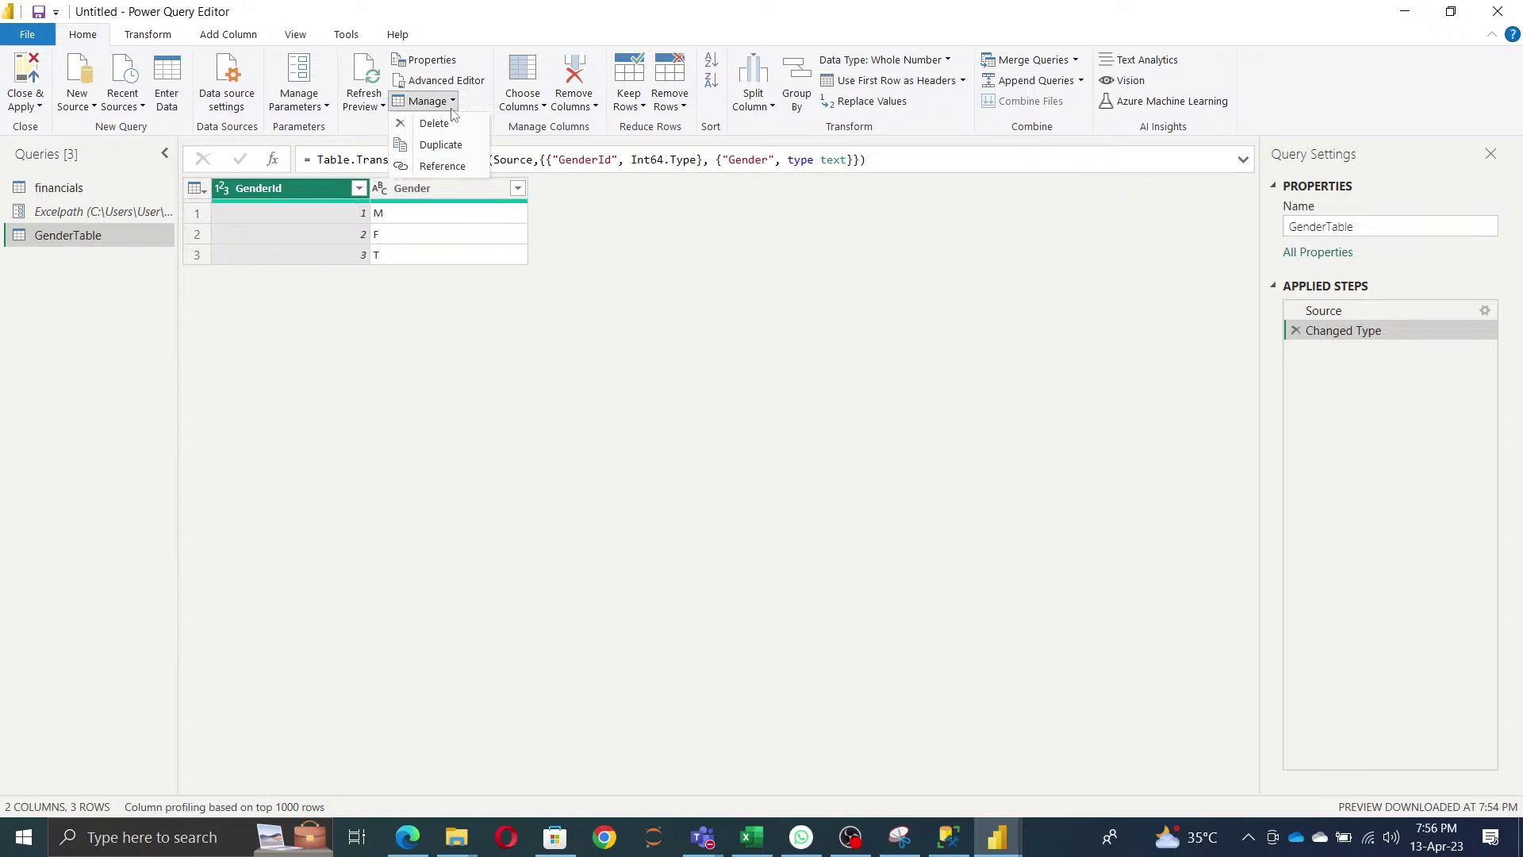
click(619, 414)
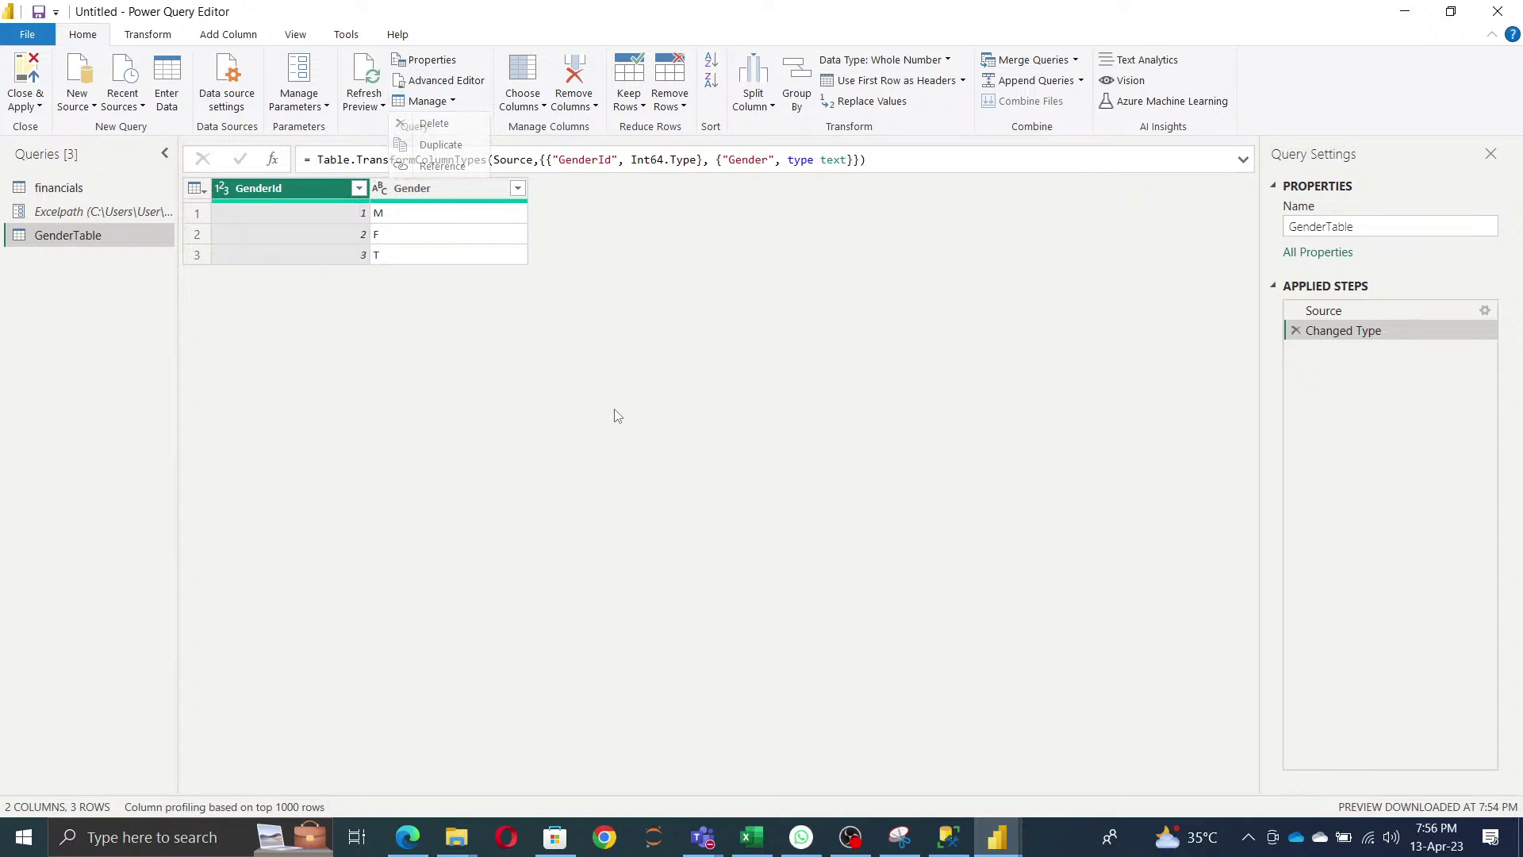
right_click(68, 245)
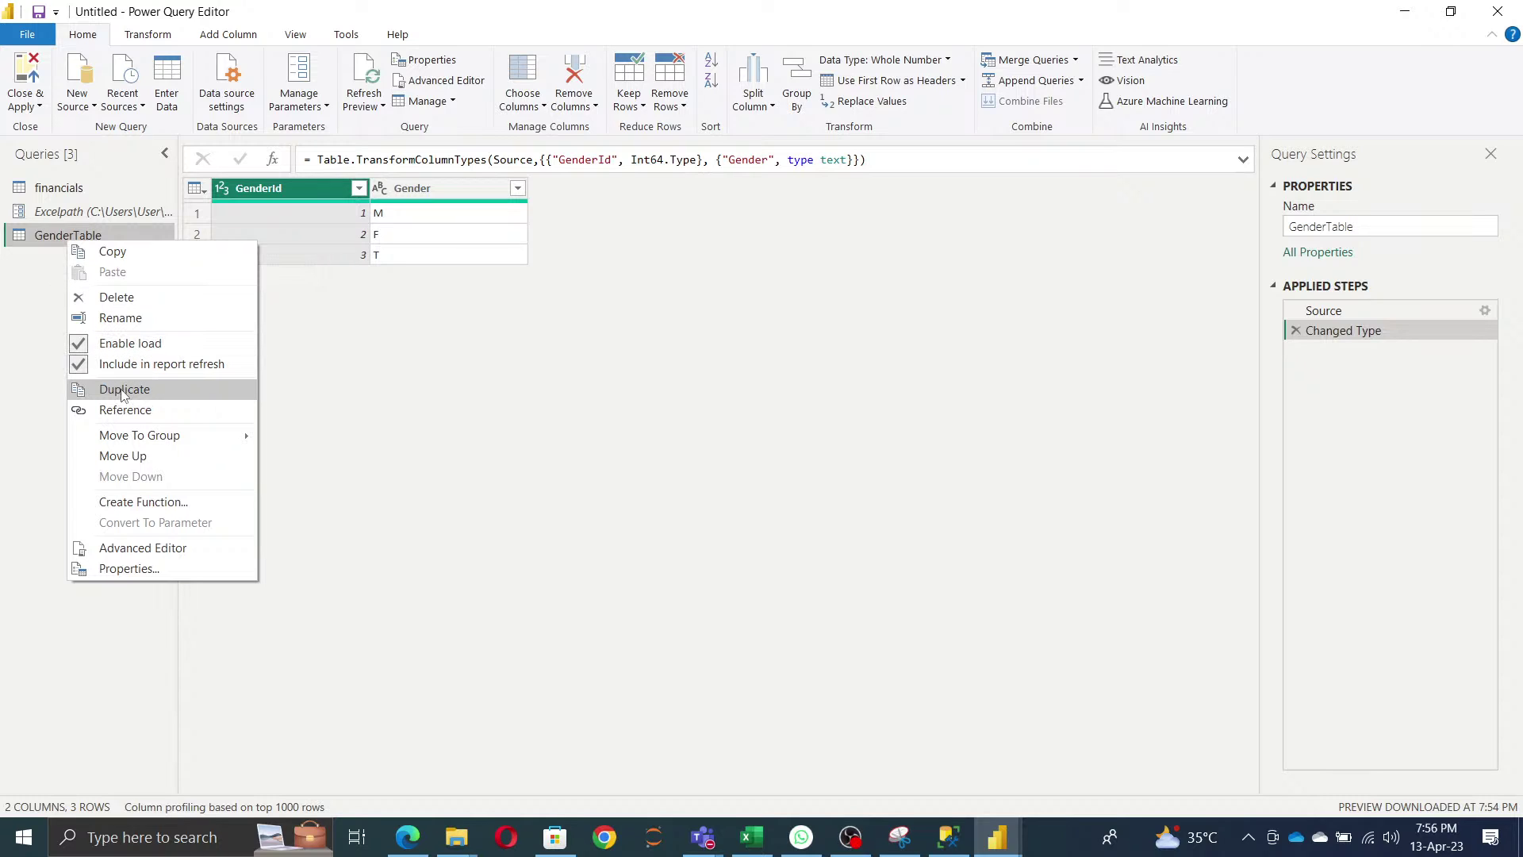
click(446, 102)
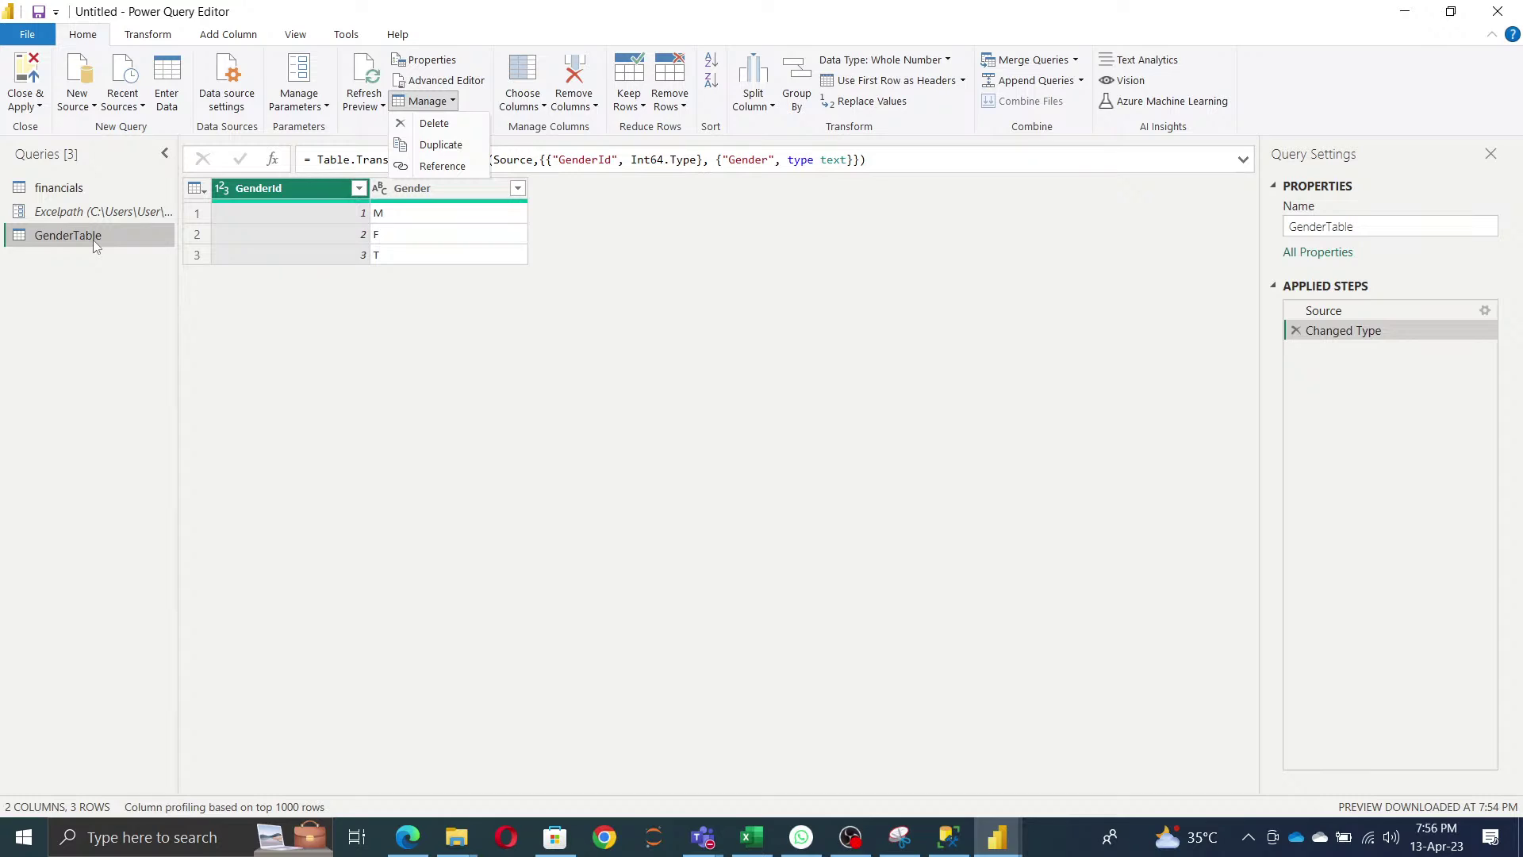
click(760, 306)
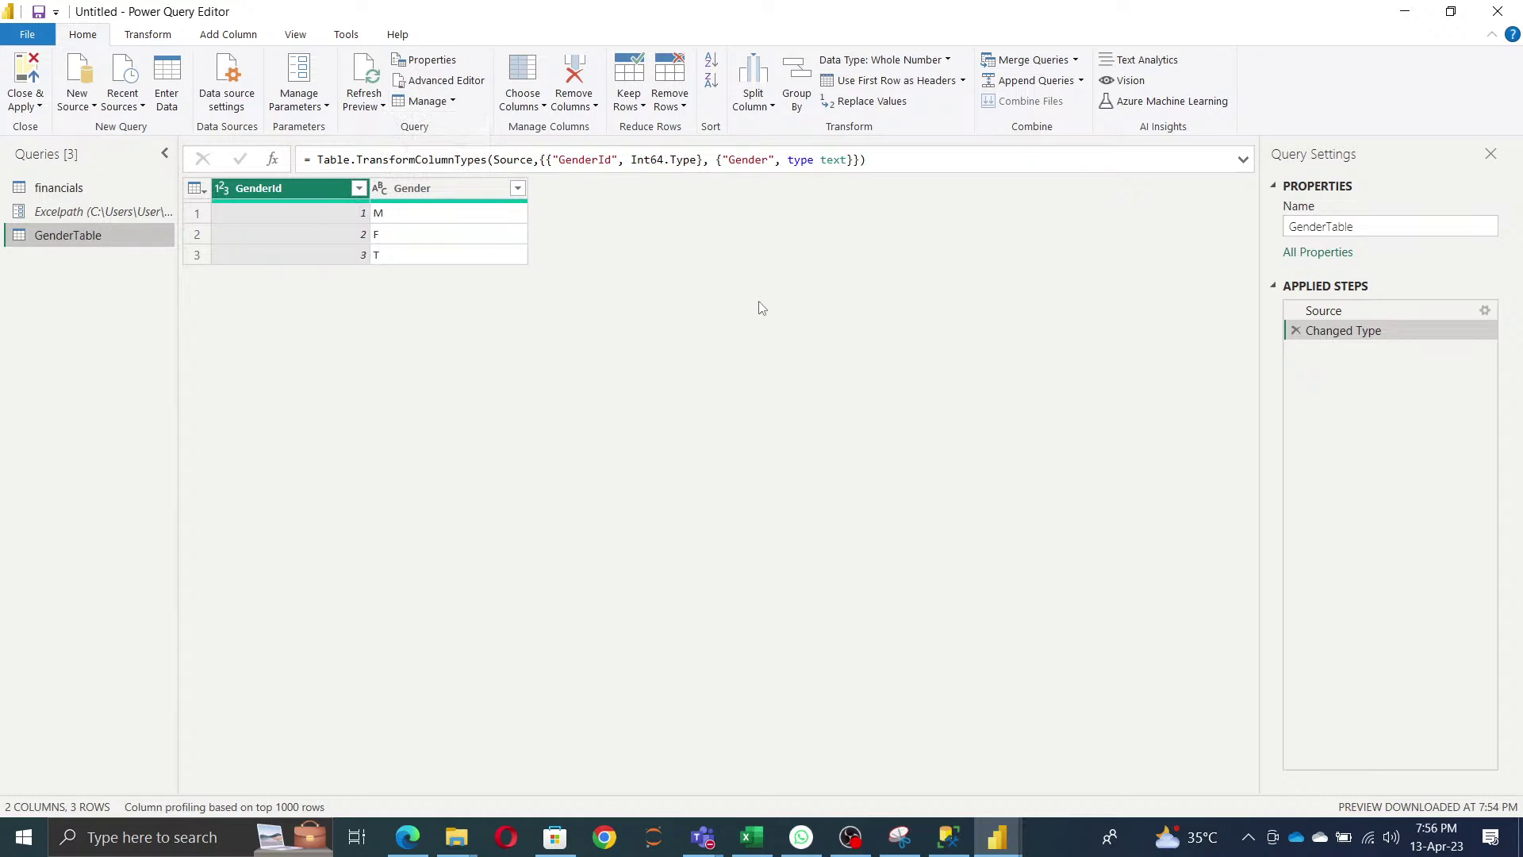
click(541, 111)
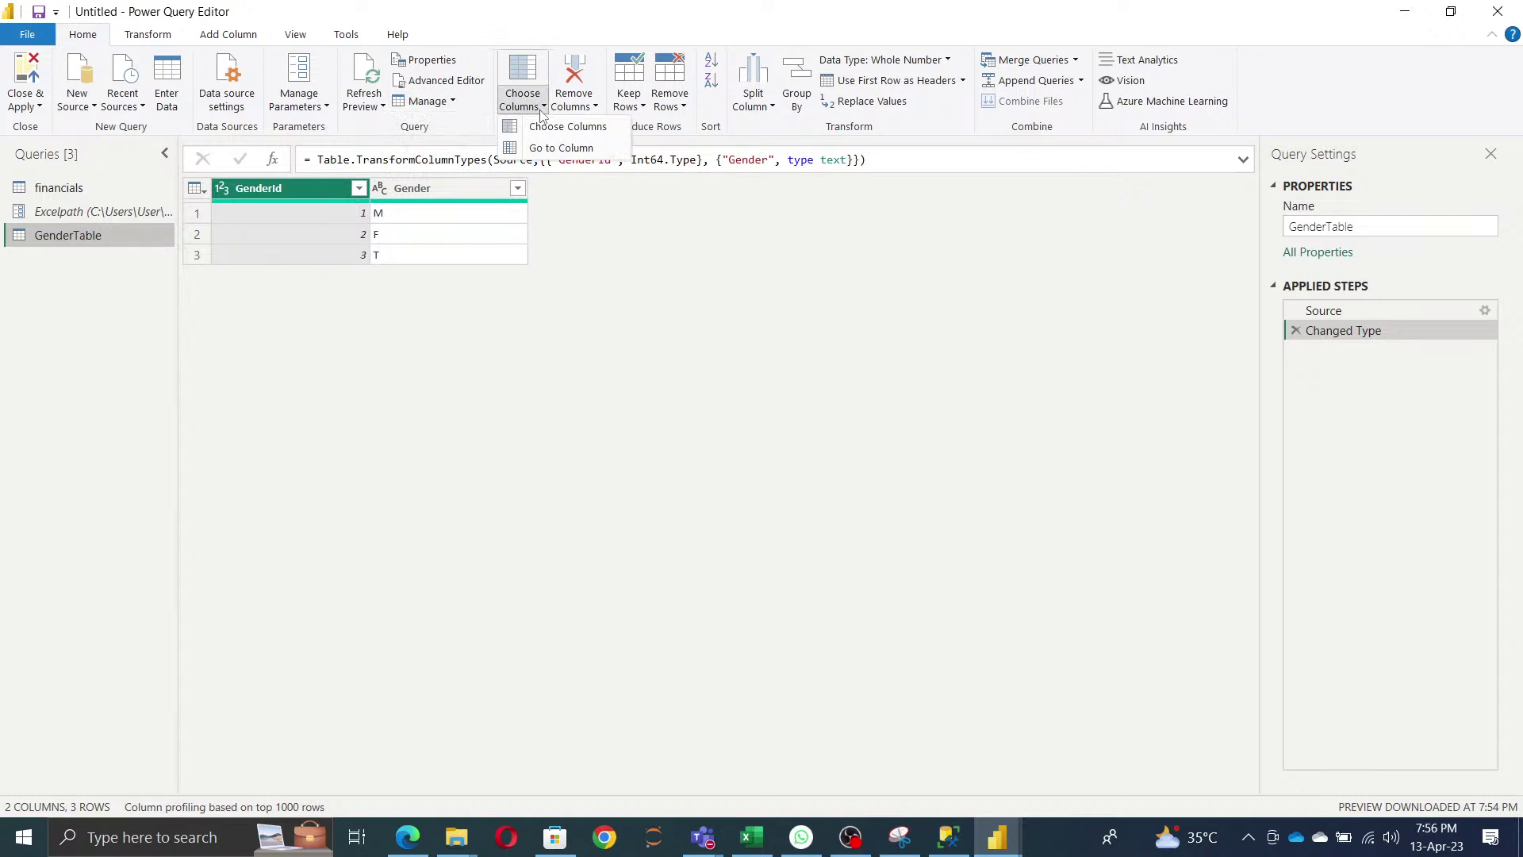
- Switch to the financials query and jump to its Year column with a 'year' column search
click(33, 195)
click(33, 195)
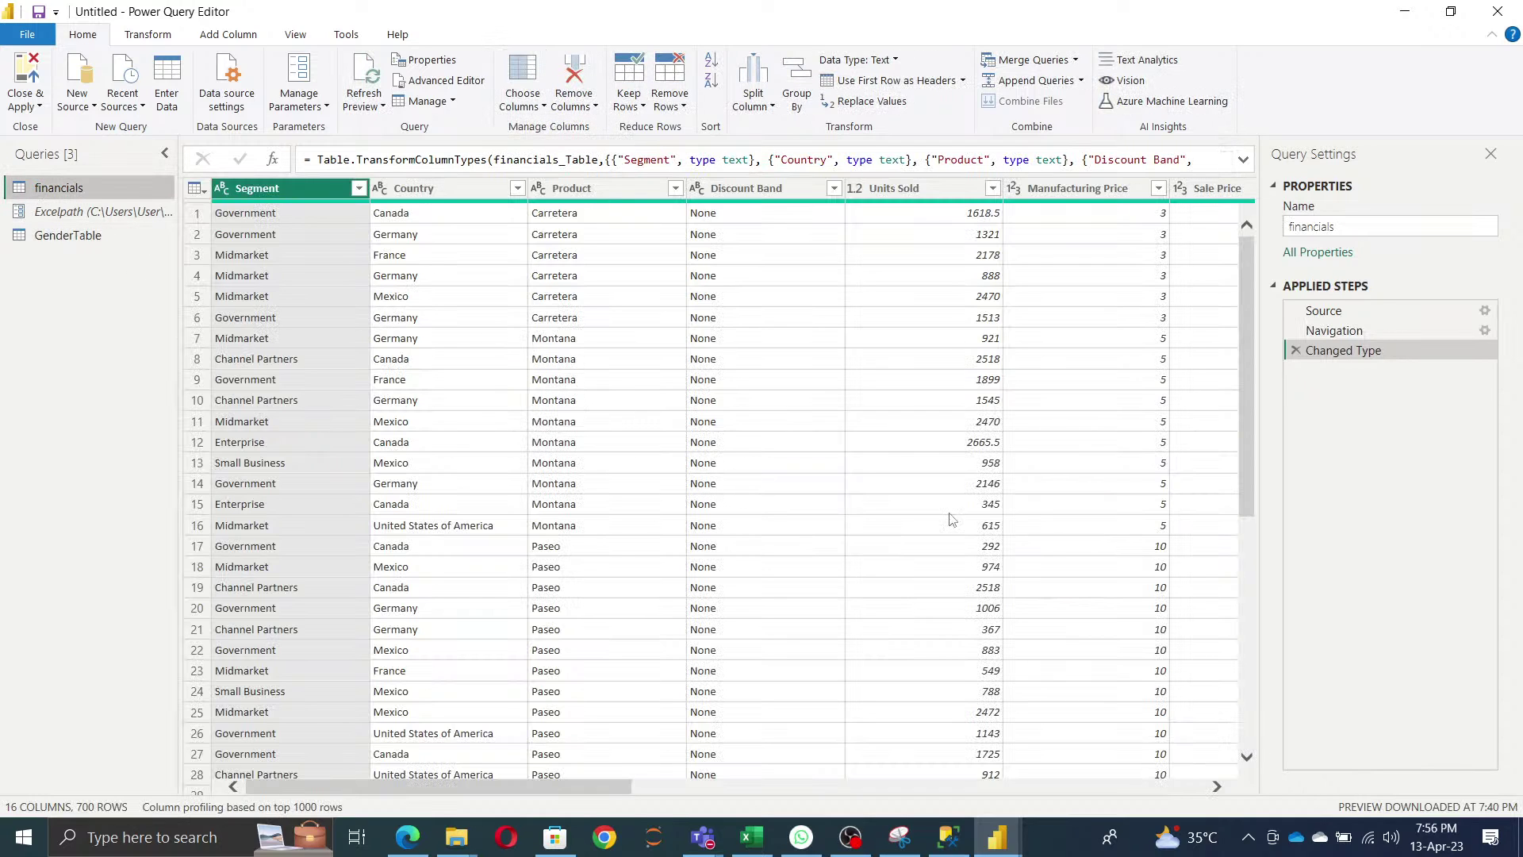
drag(521, 786, 1271, 791)
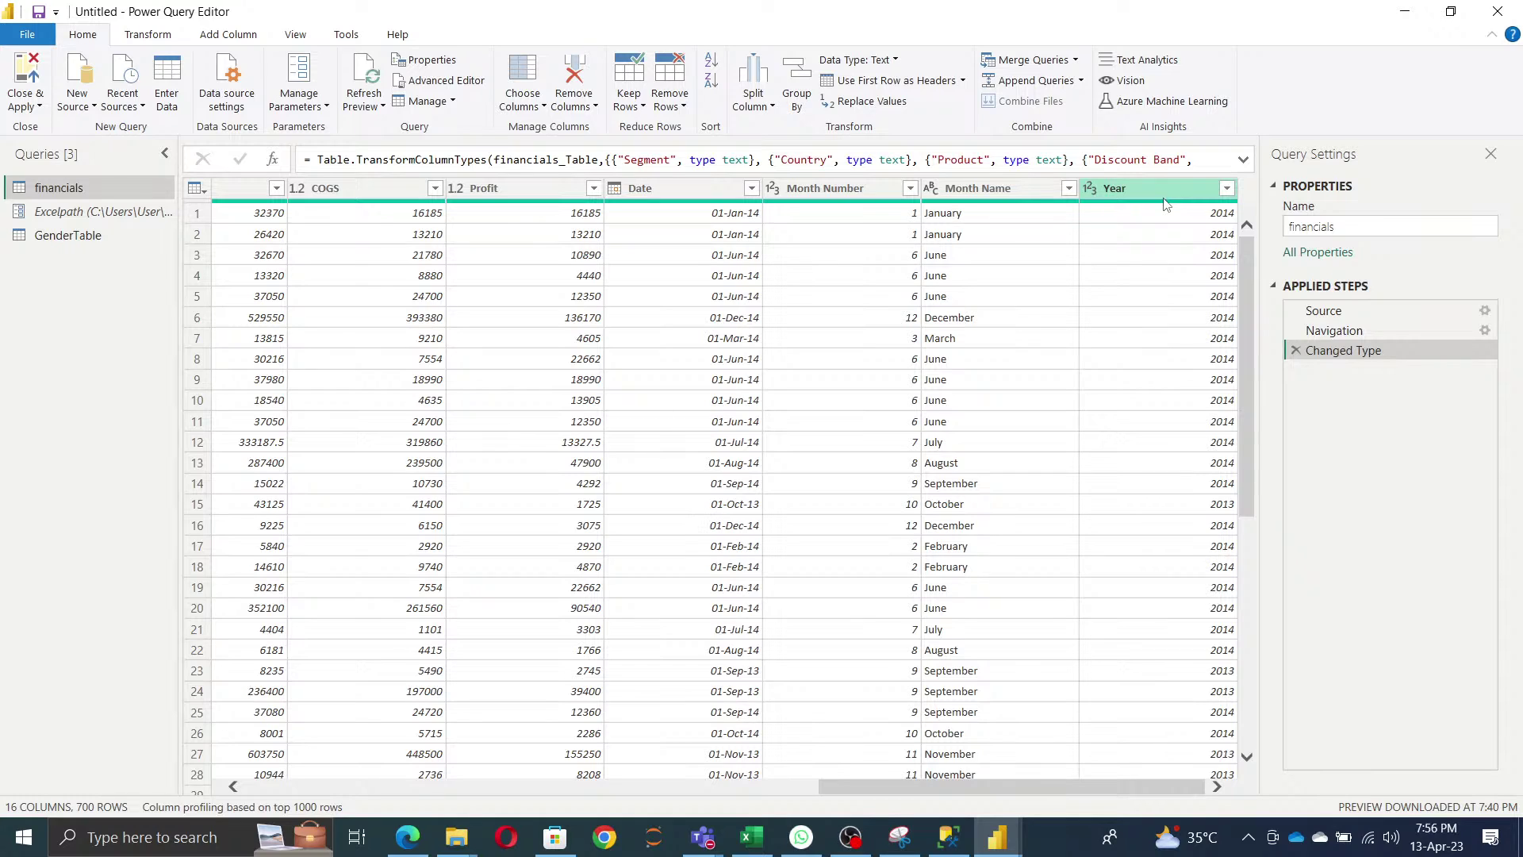
click(535, 104)
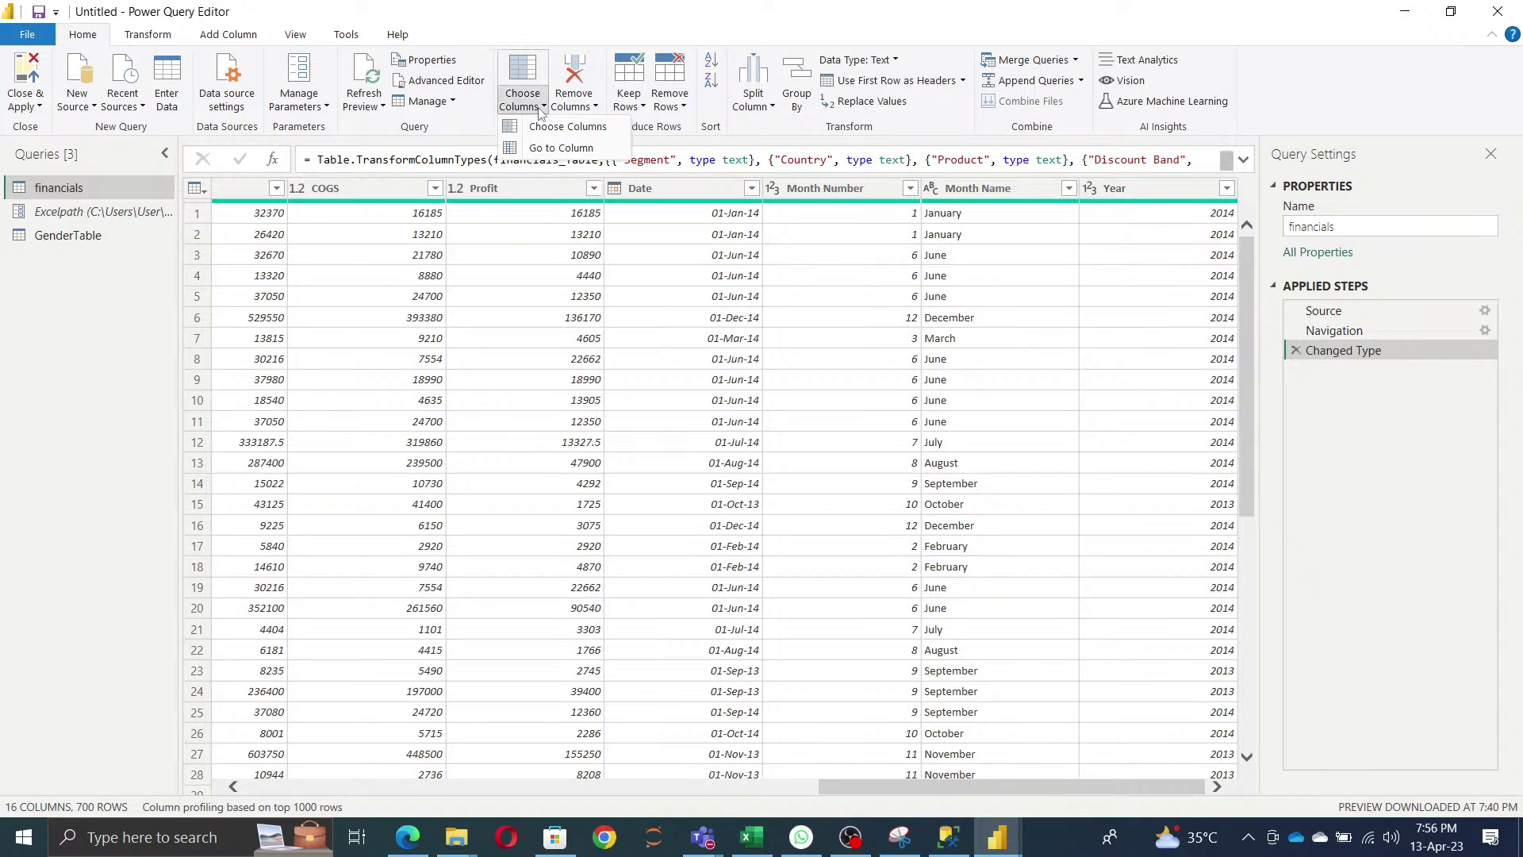
click(561, 149)
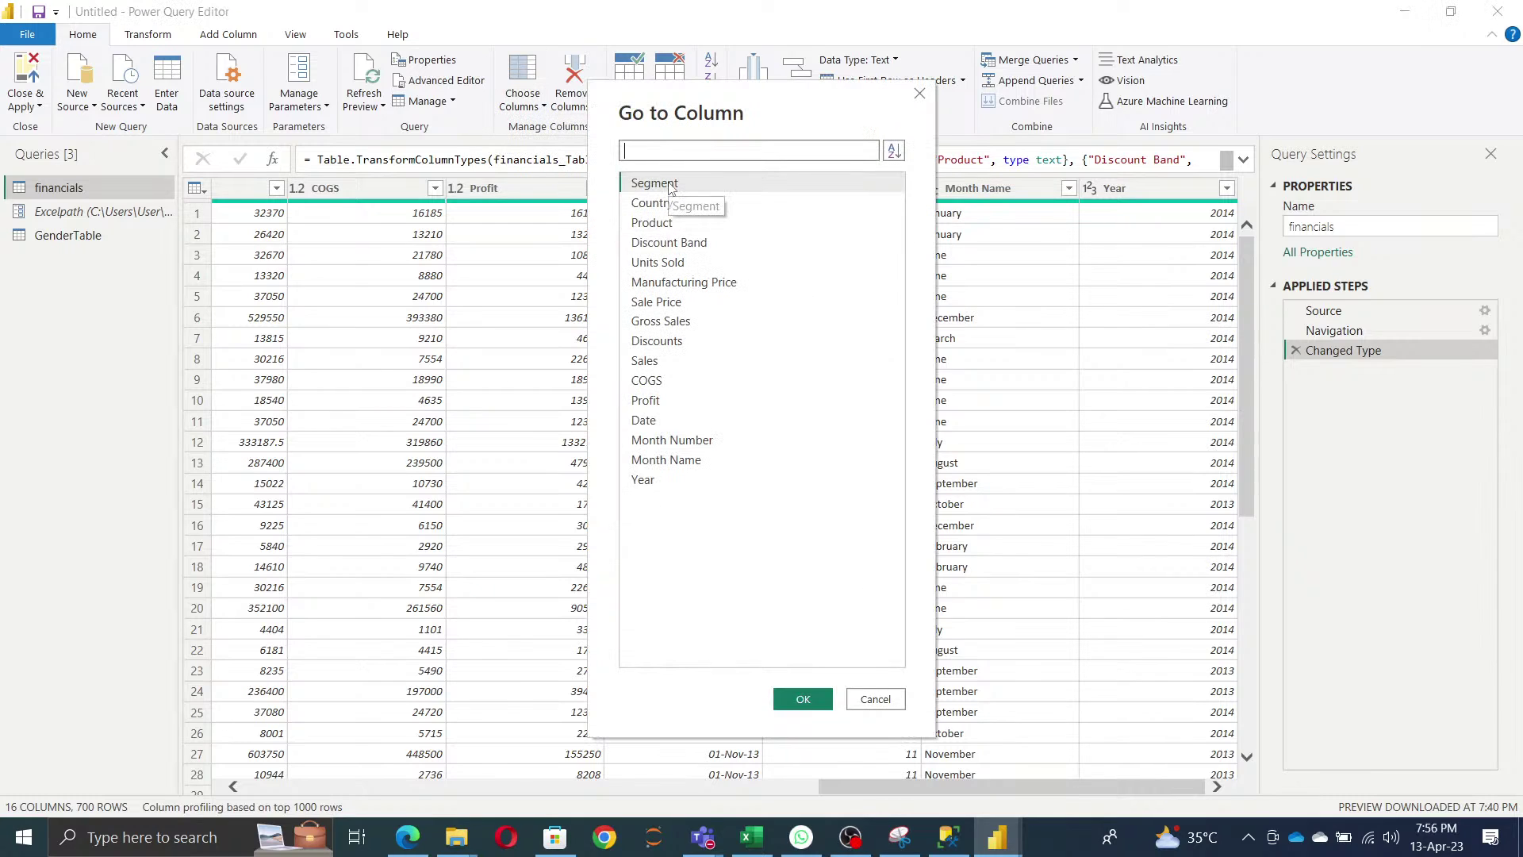
text(yes)
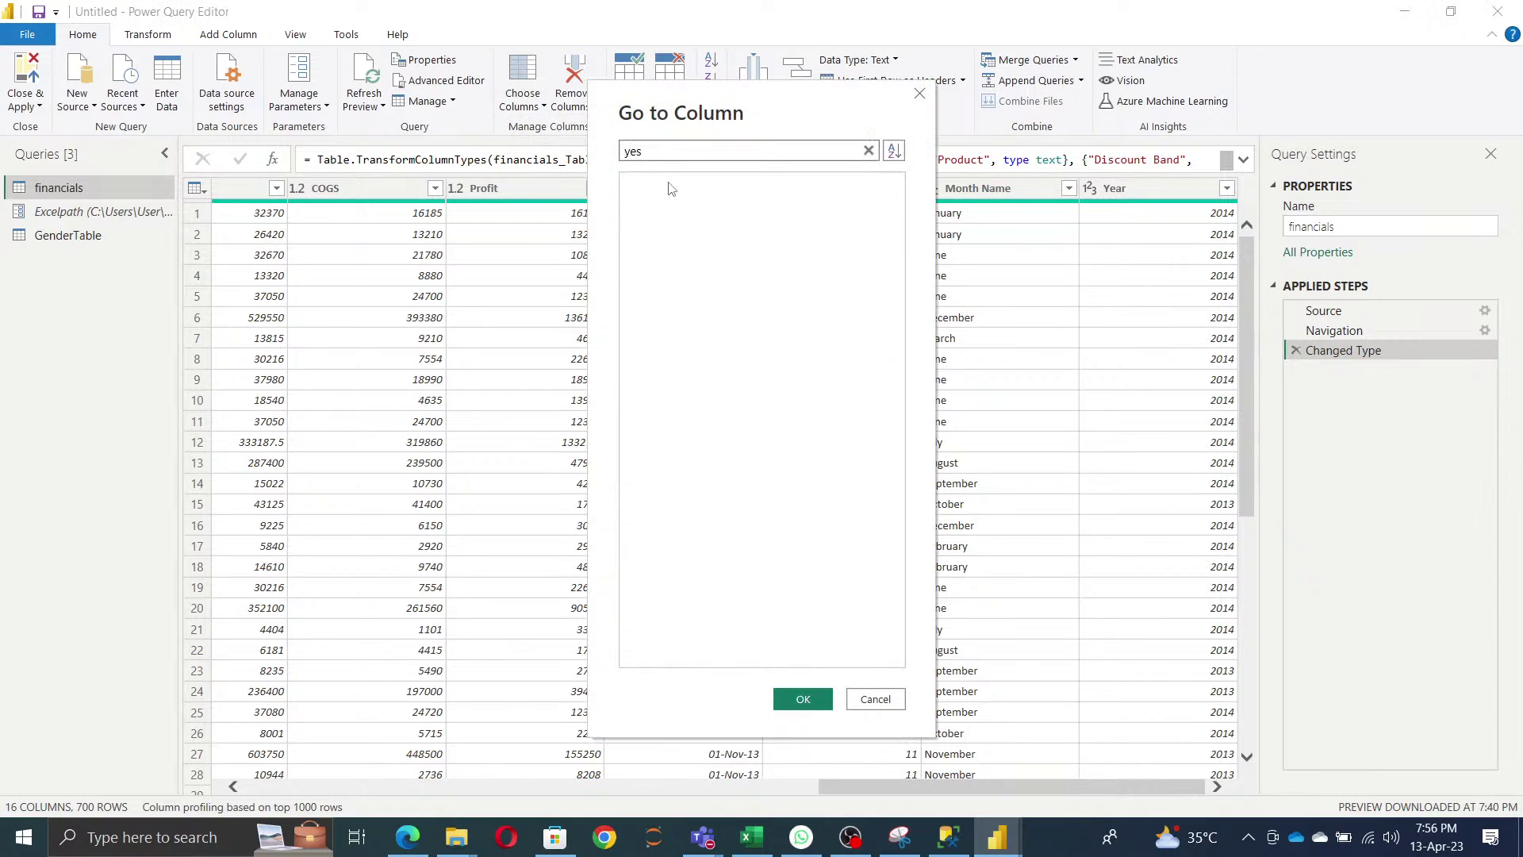
key(BackSpace)
text(ar)
click(669, 184)
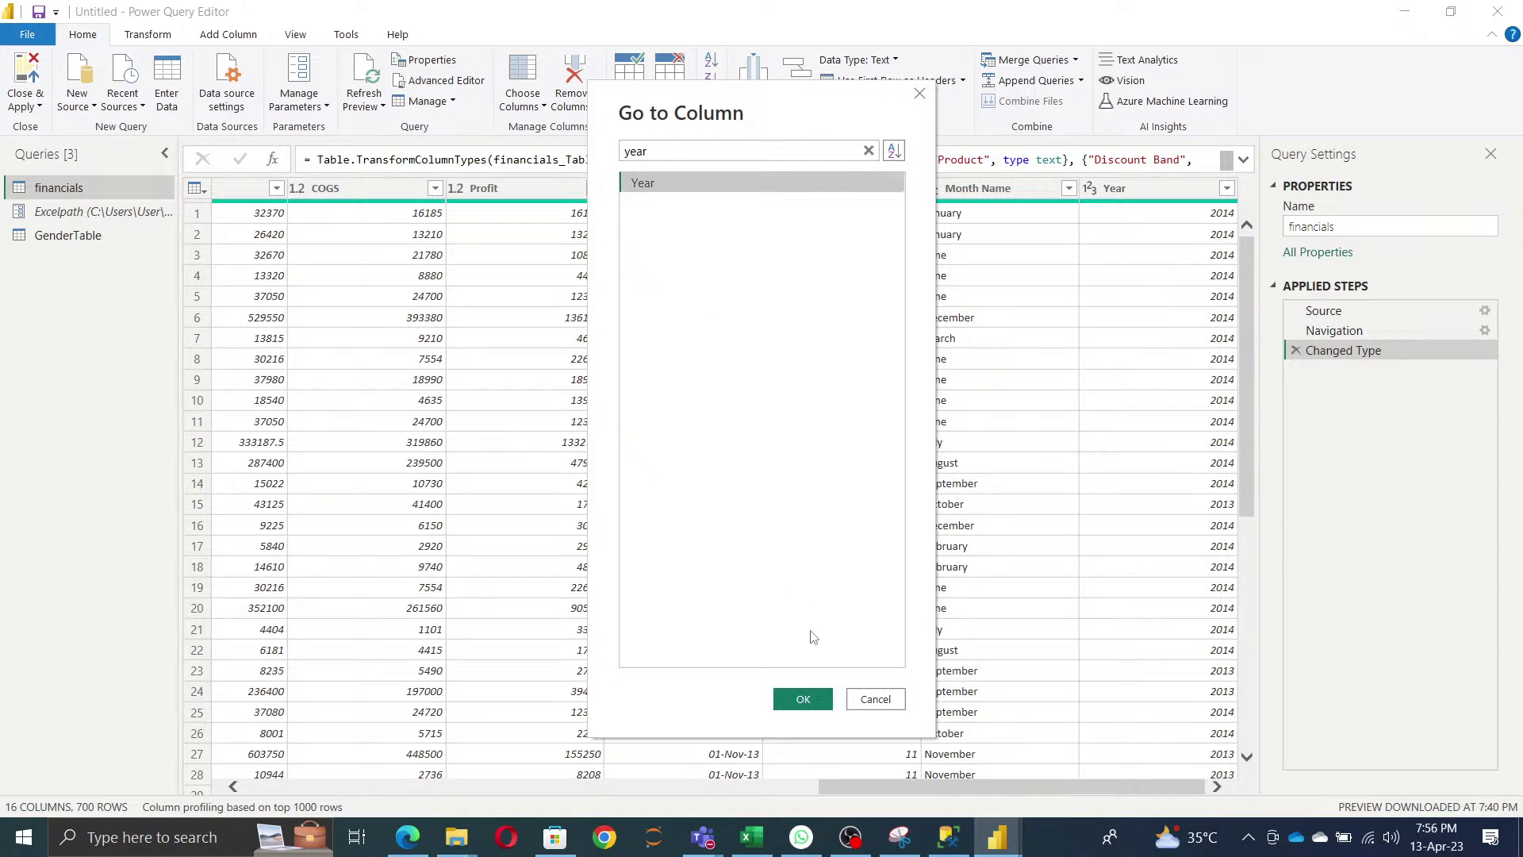
click(802, 699)
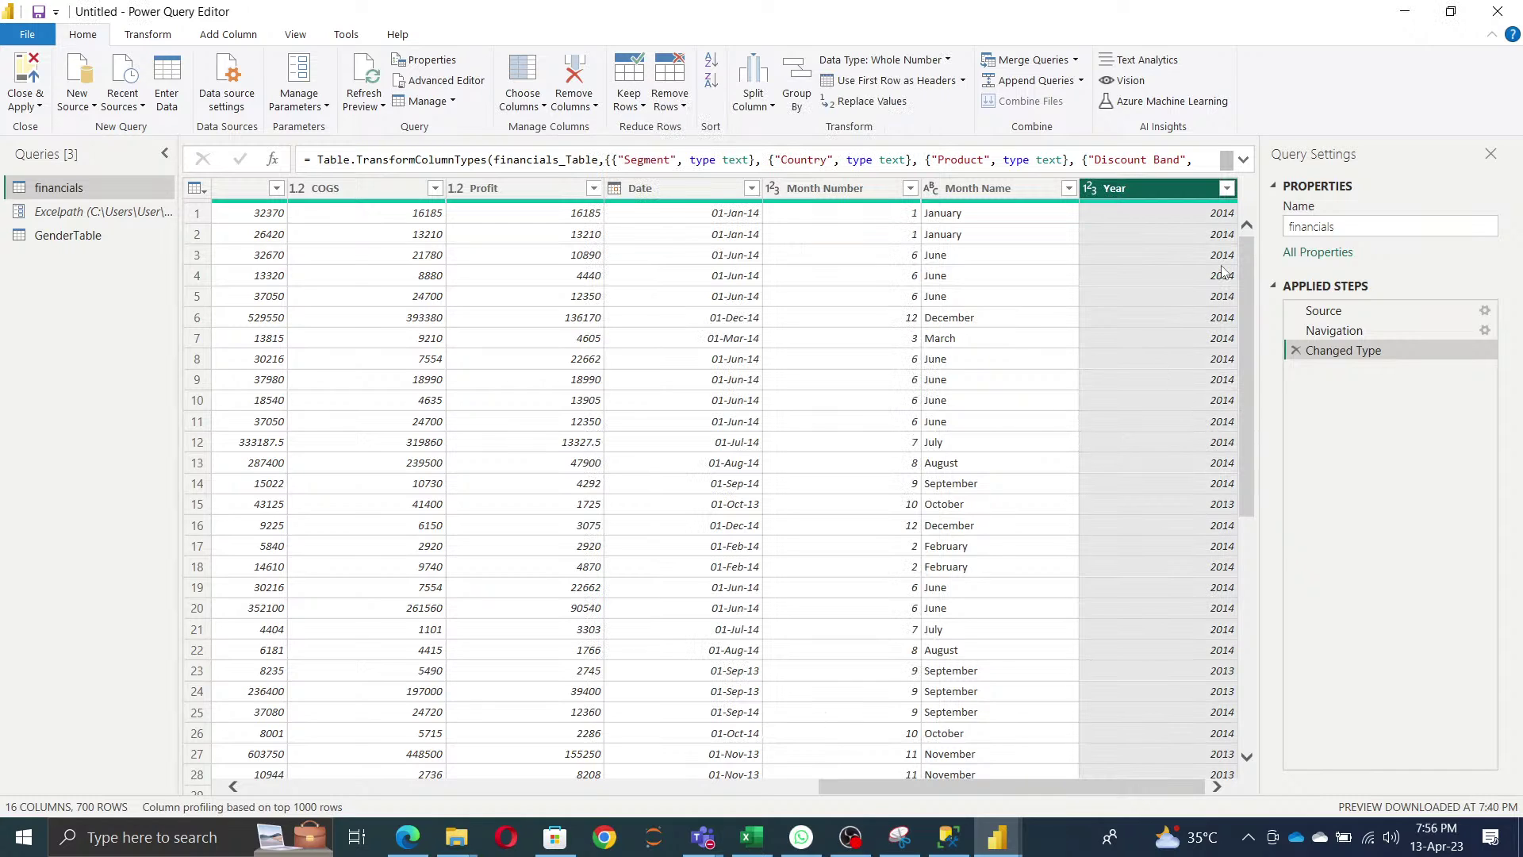
- From the Segment column, search 'year' again and jump to the Year column
drag(968, 787, 325, 793)
click(274, 194)
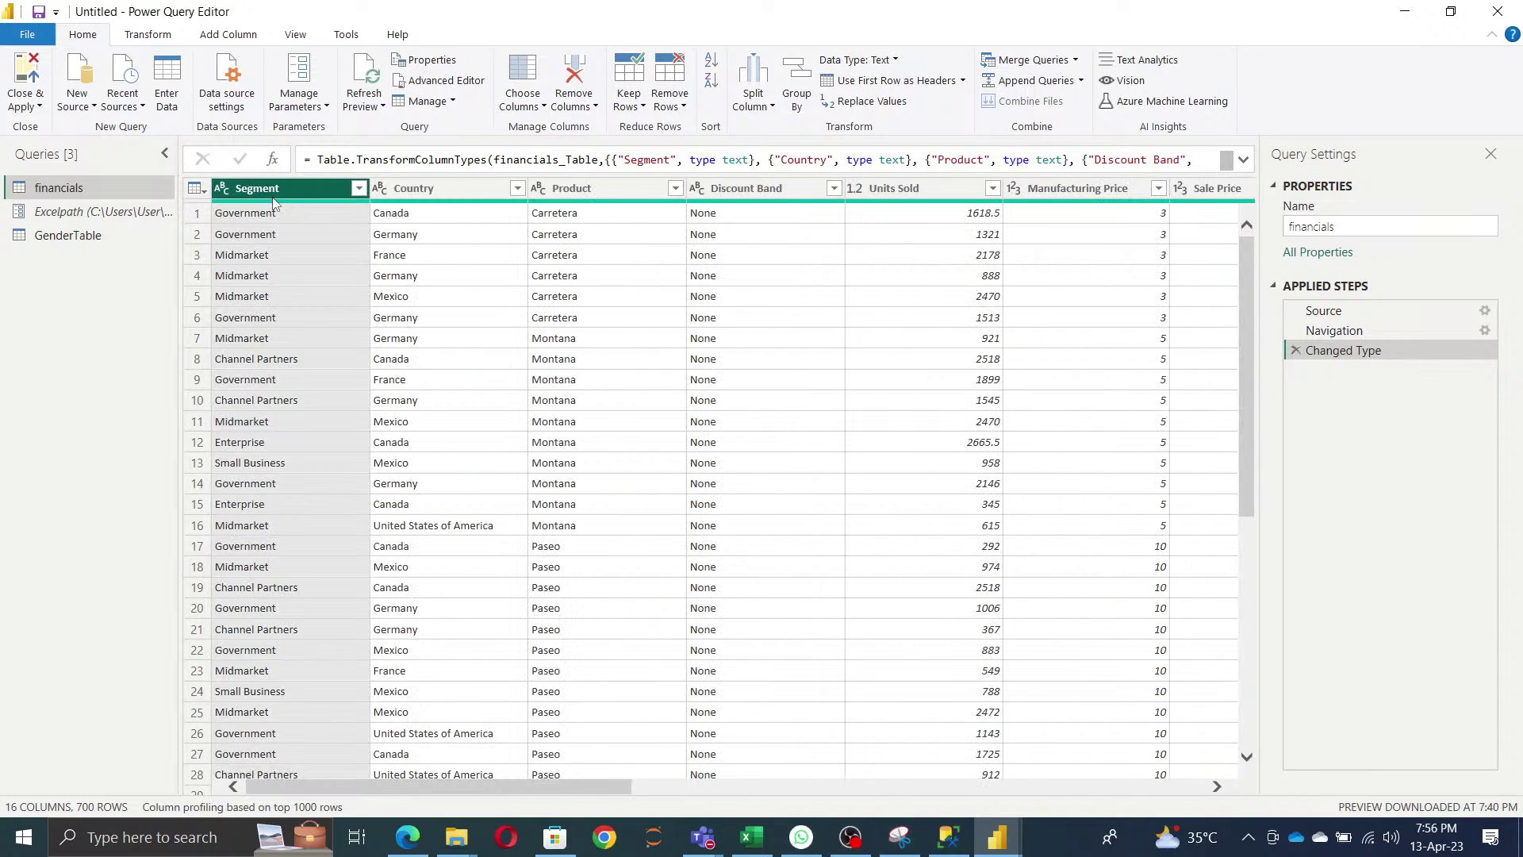
click(529, 109)
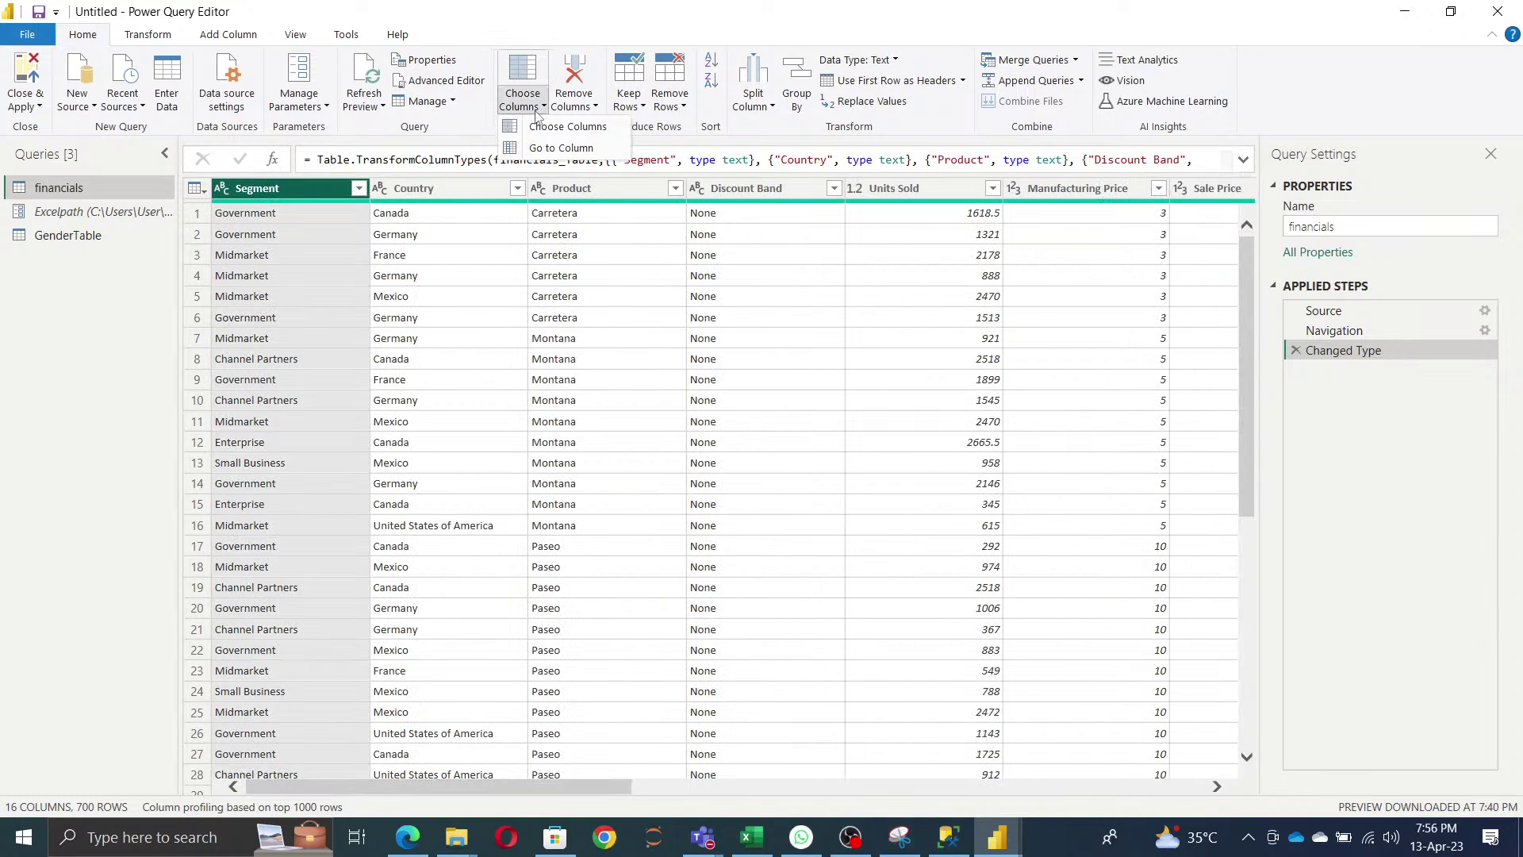
click(559, 149)
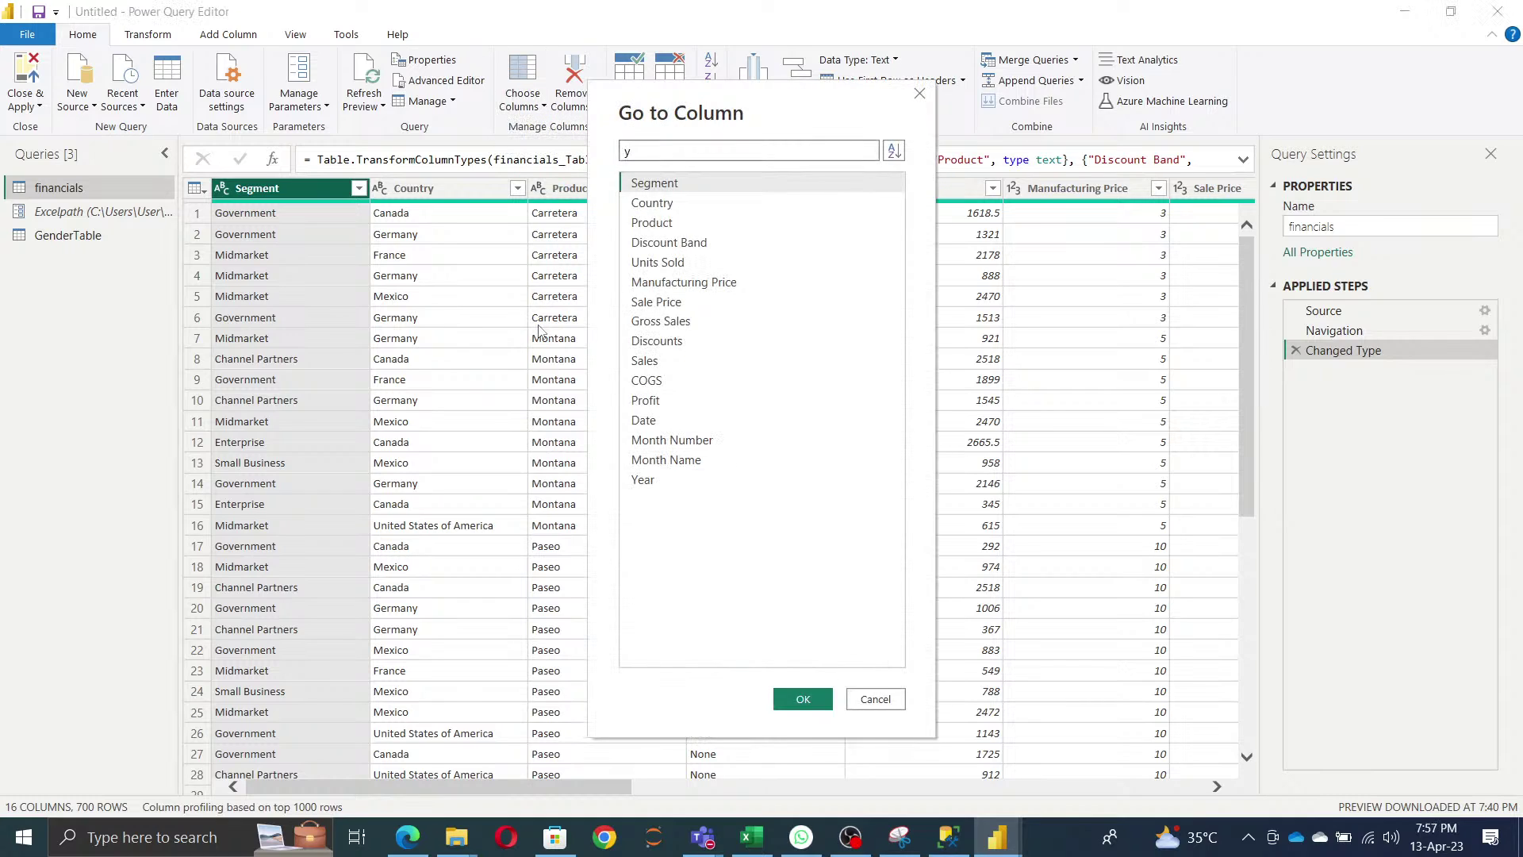
text(y)
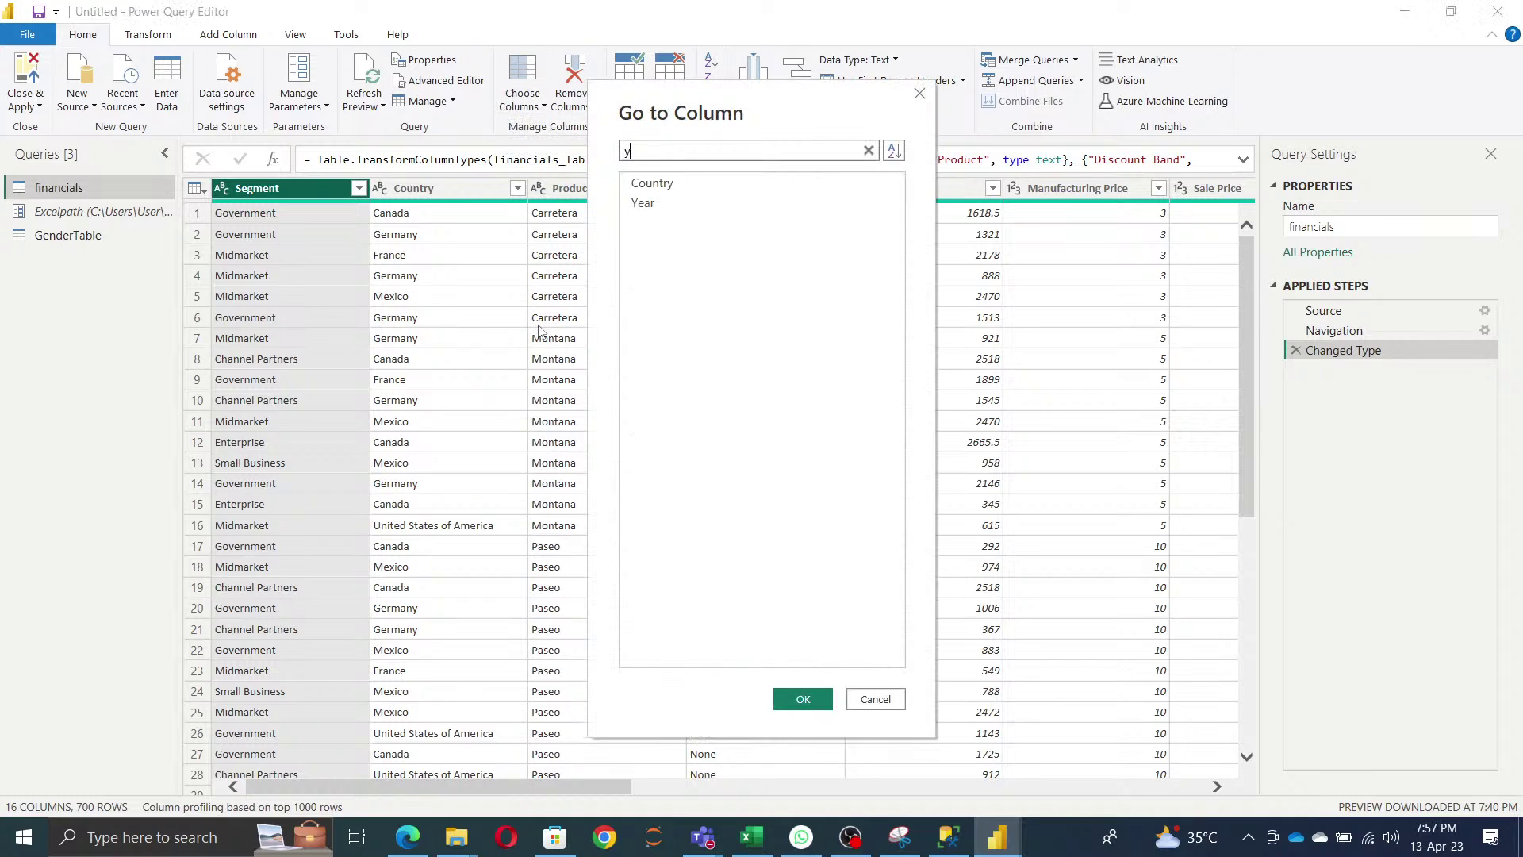
text(ear)
click(657, 189)
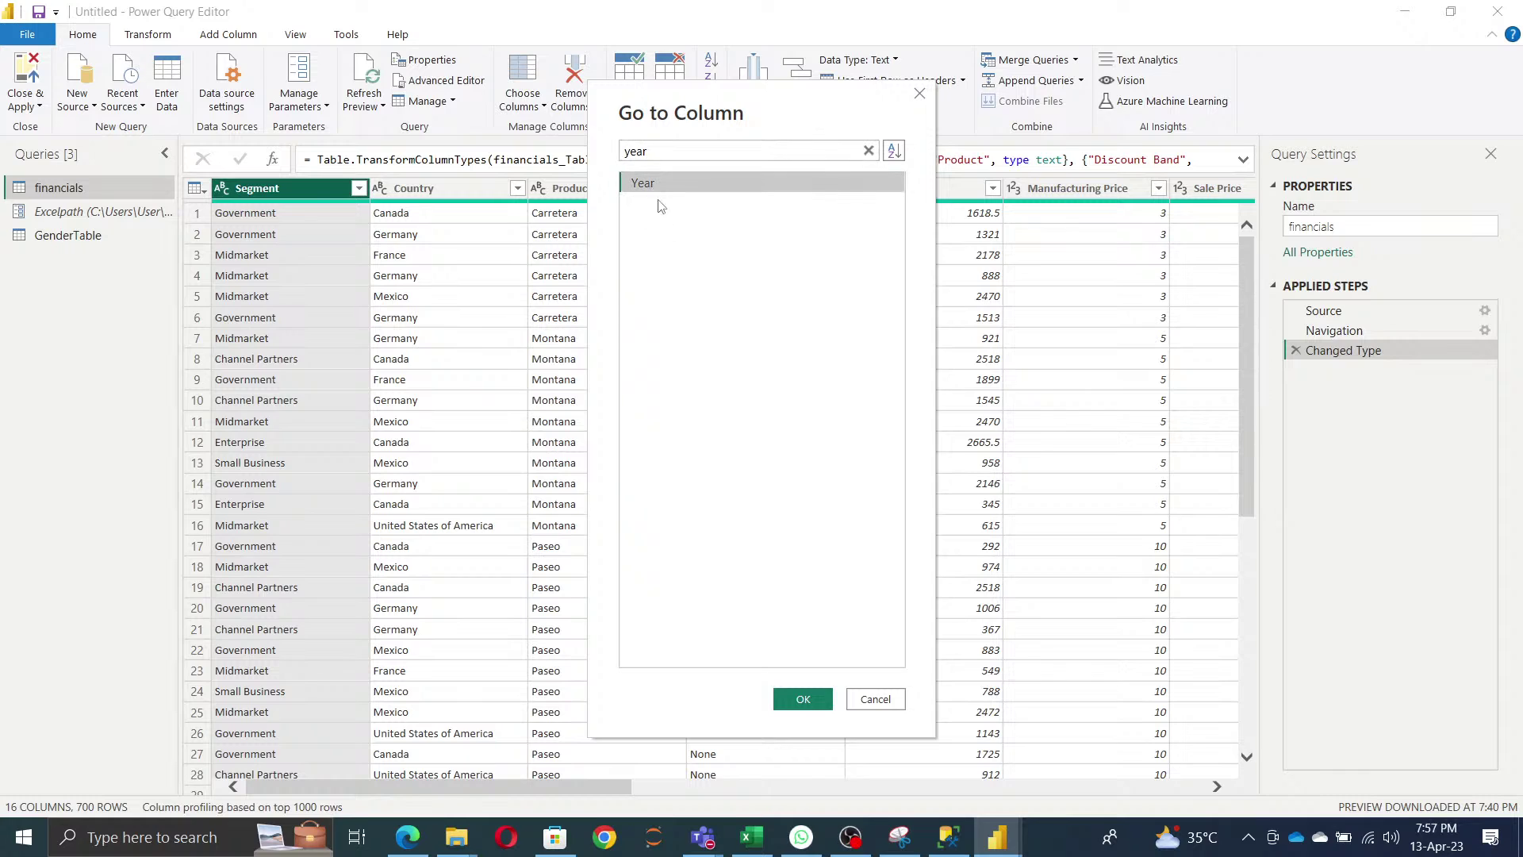
click(802, 698)
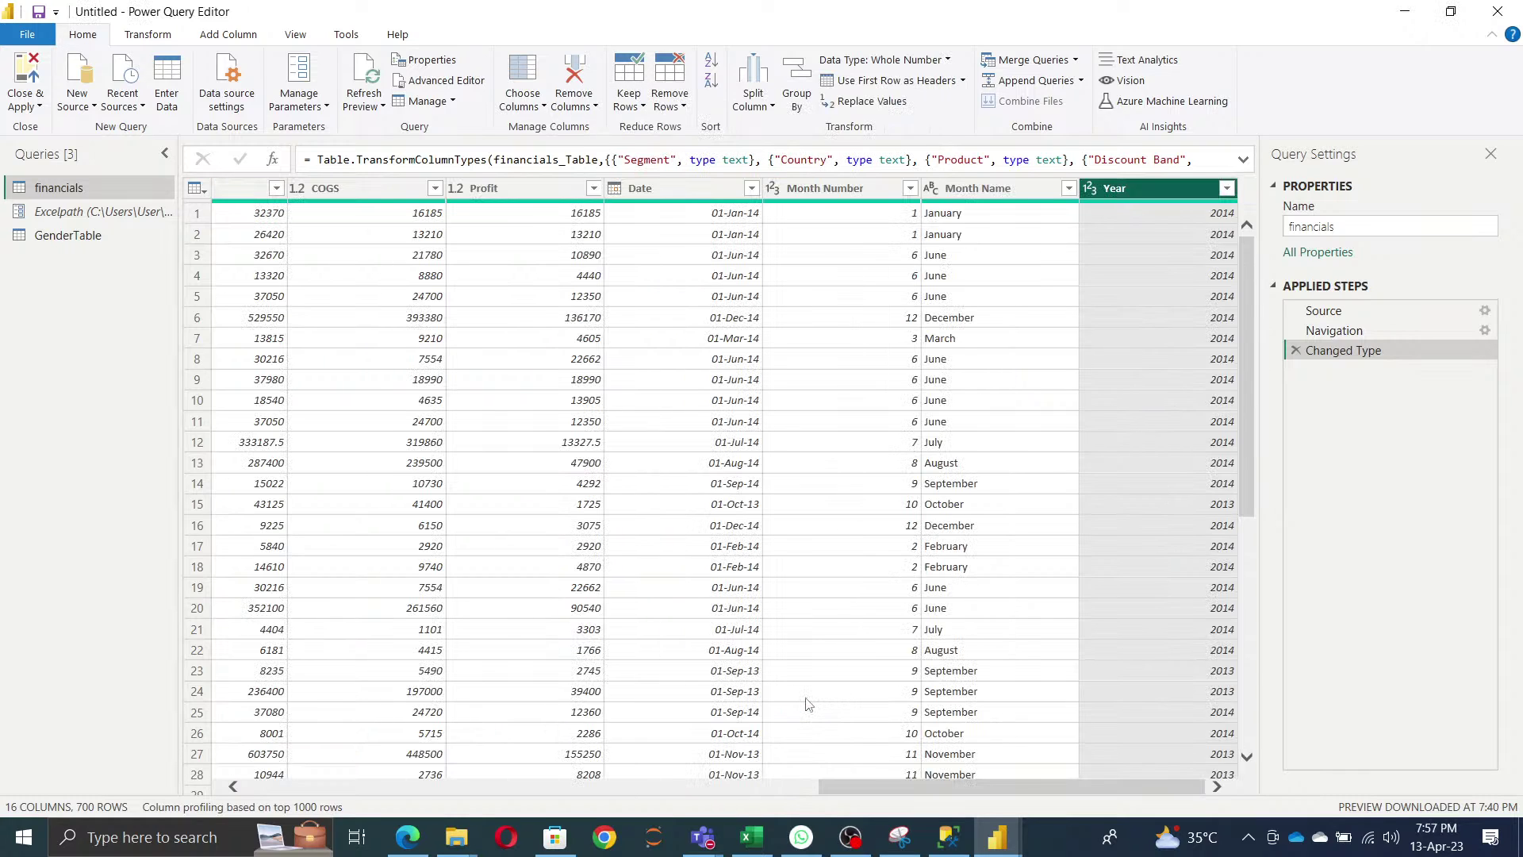
- Keep every column except Units Sold, Manufacturing Price and COGS, leaving 13 columns
click(541, 105)
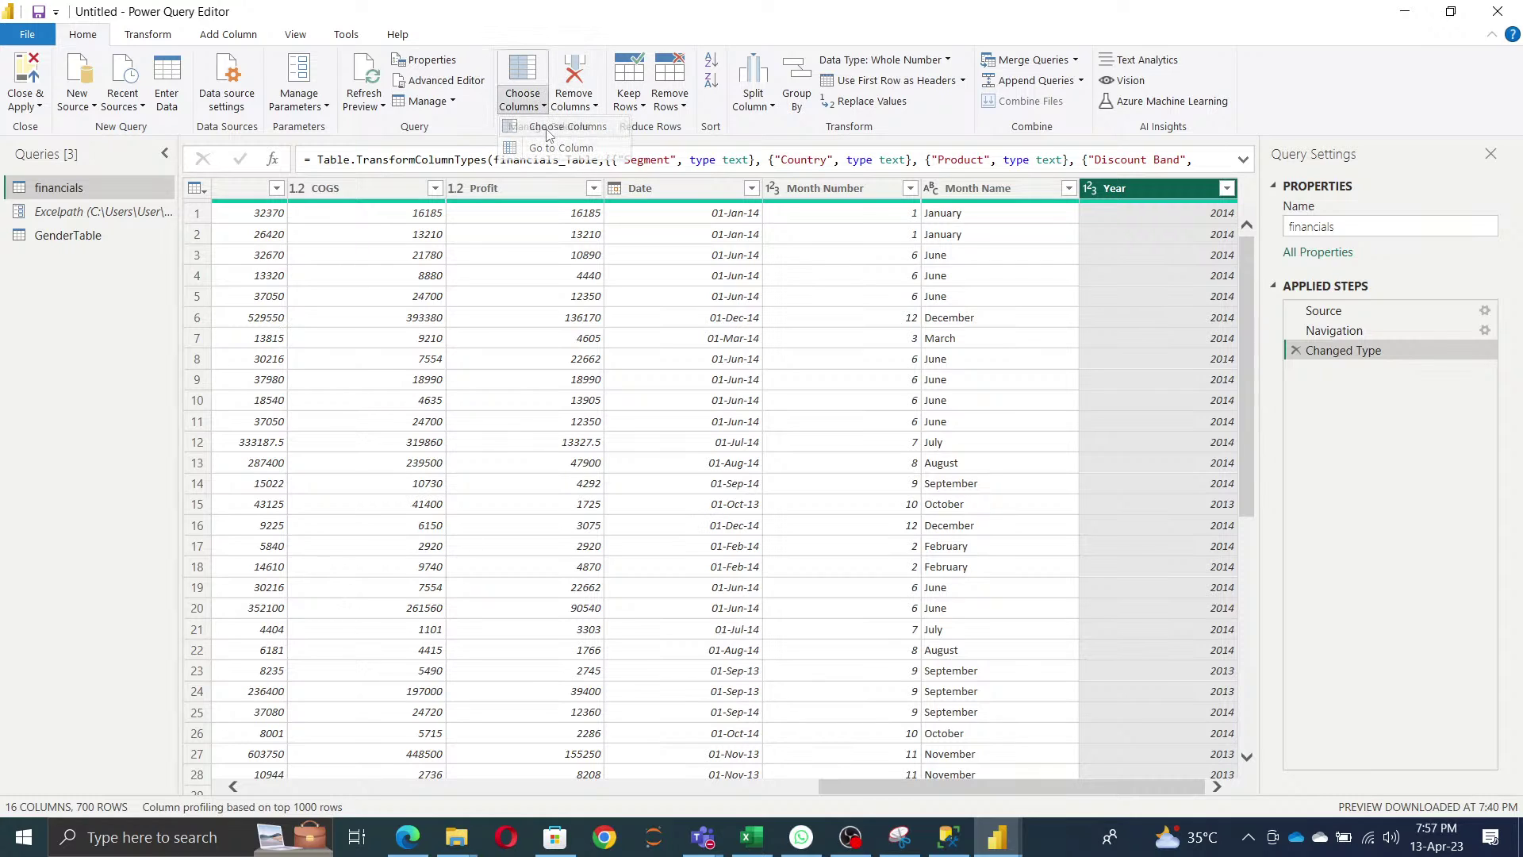
click(567, 126)
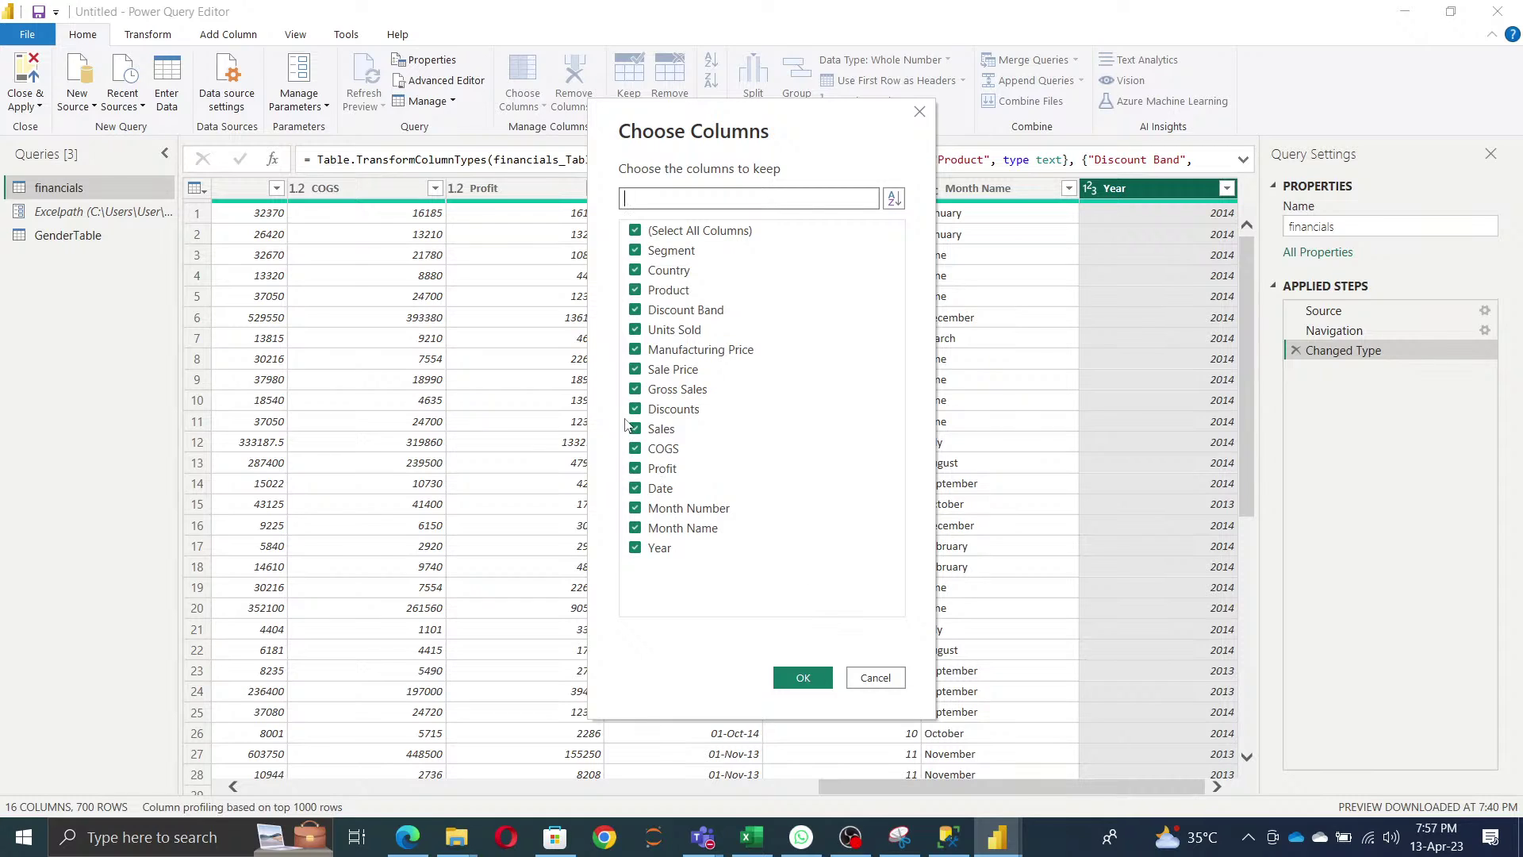
click(638, 353)
click(636, 330)
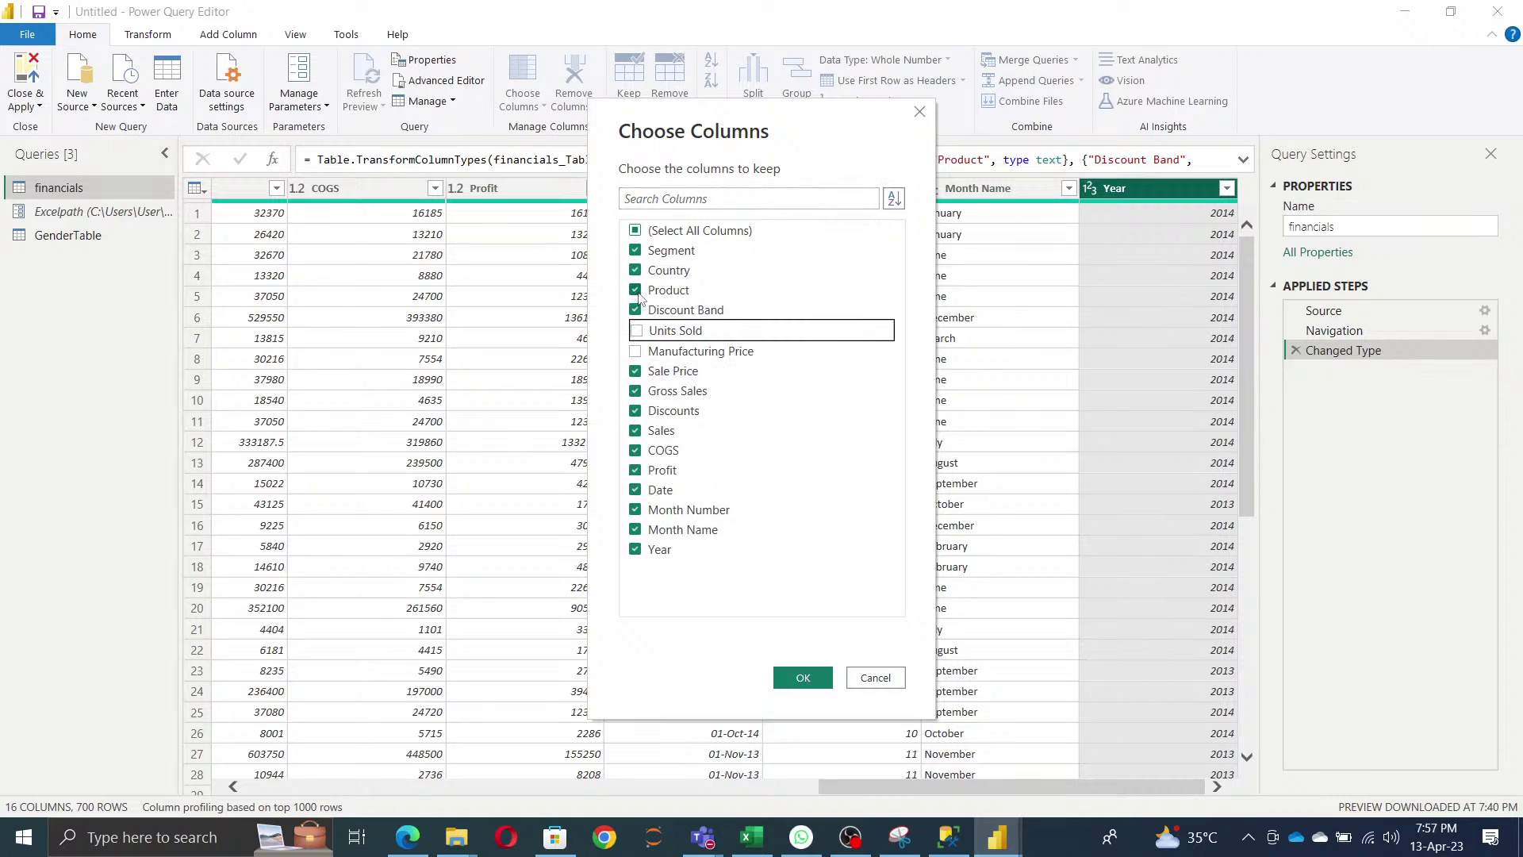
click(636, 450)
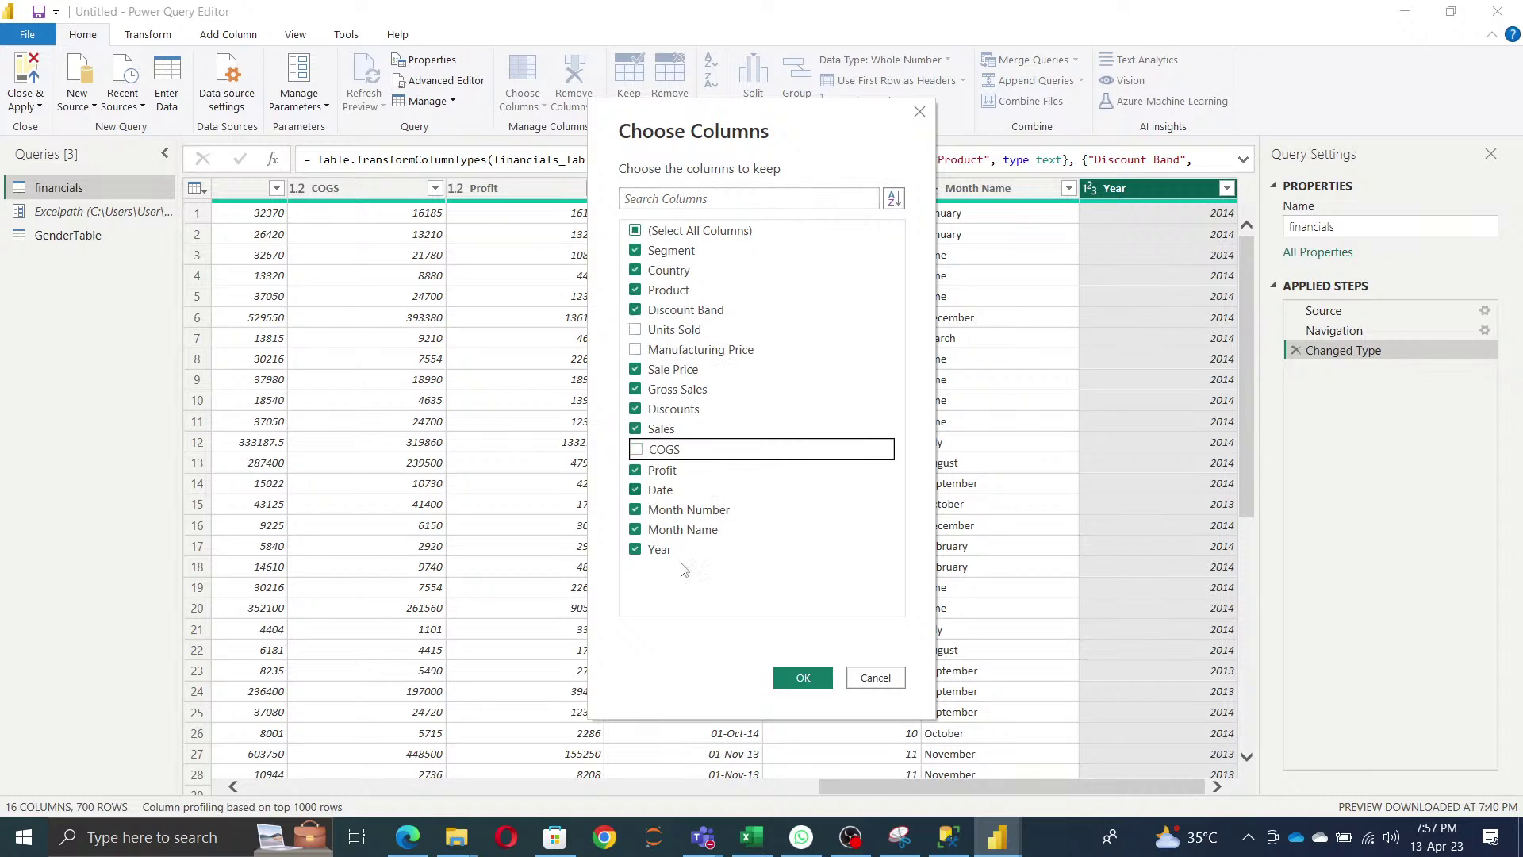
click(802, 679)
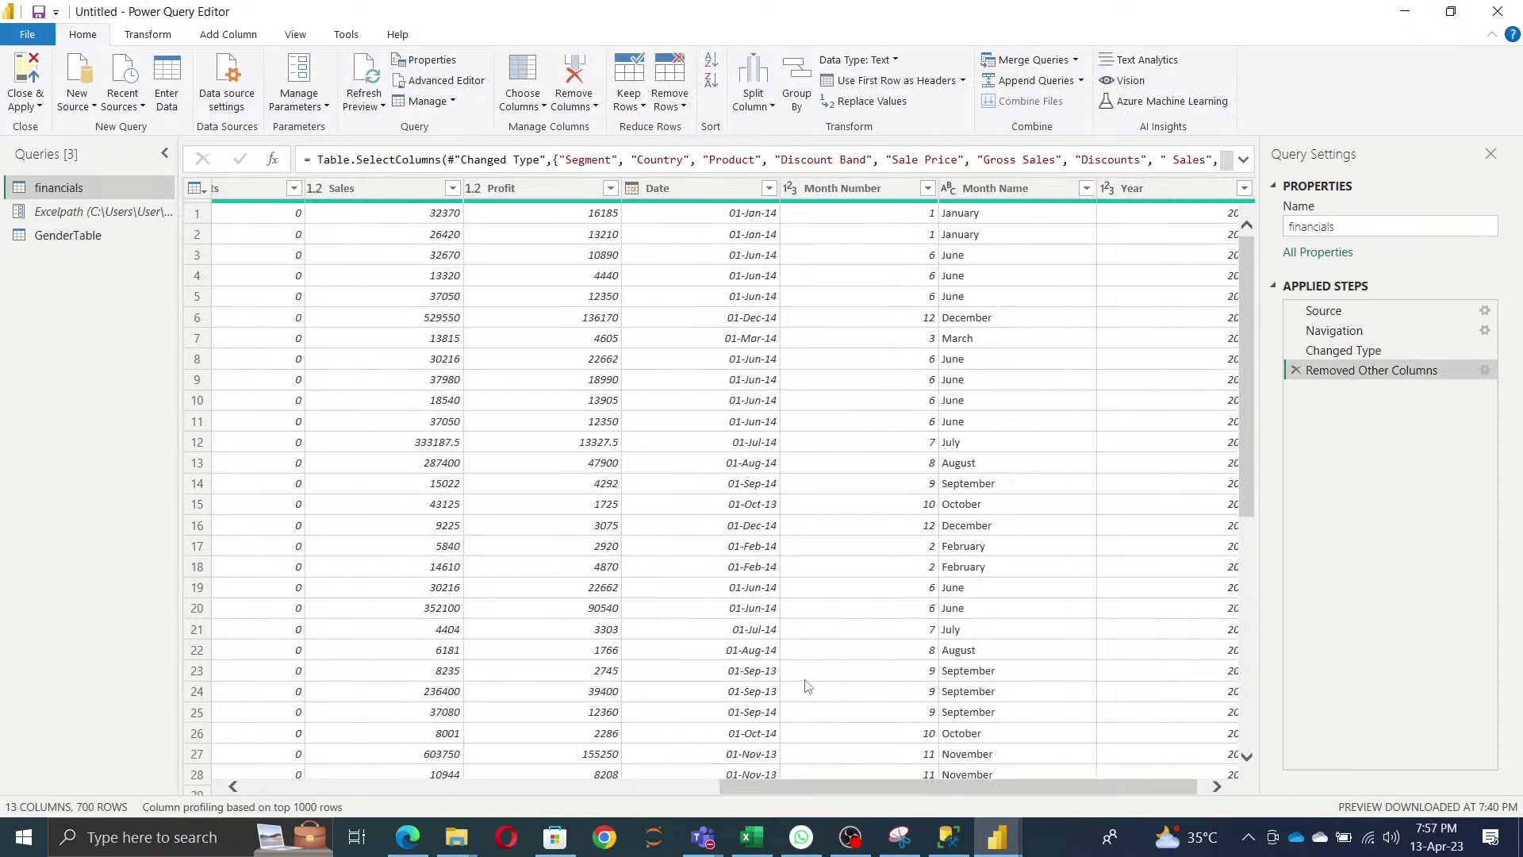
scroll(887, 785, right, 1)
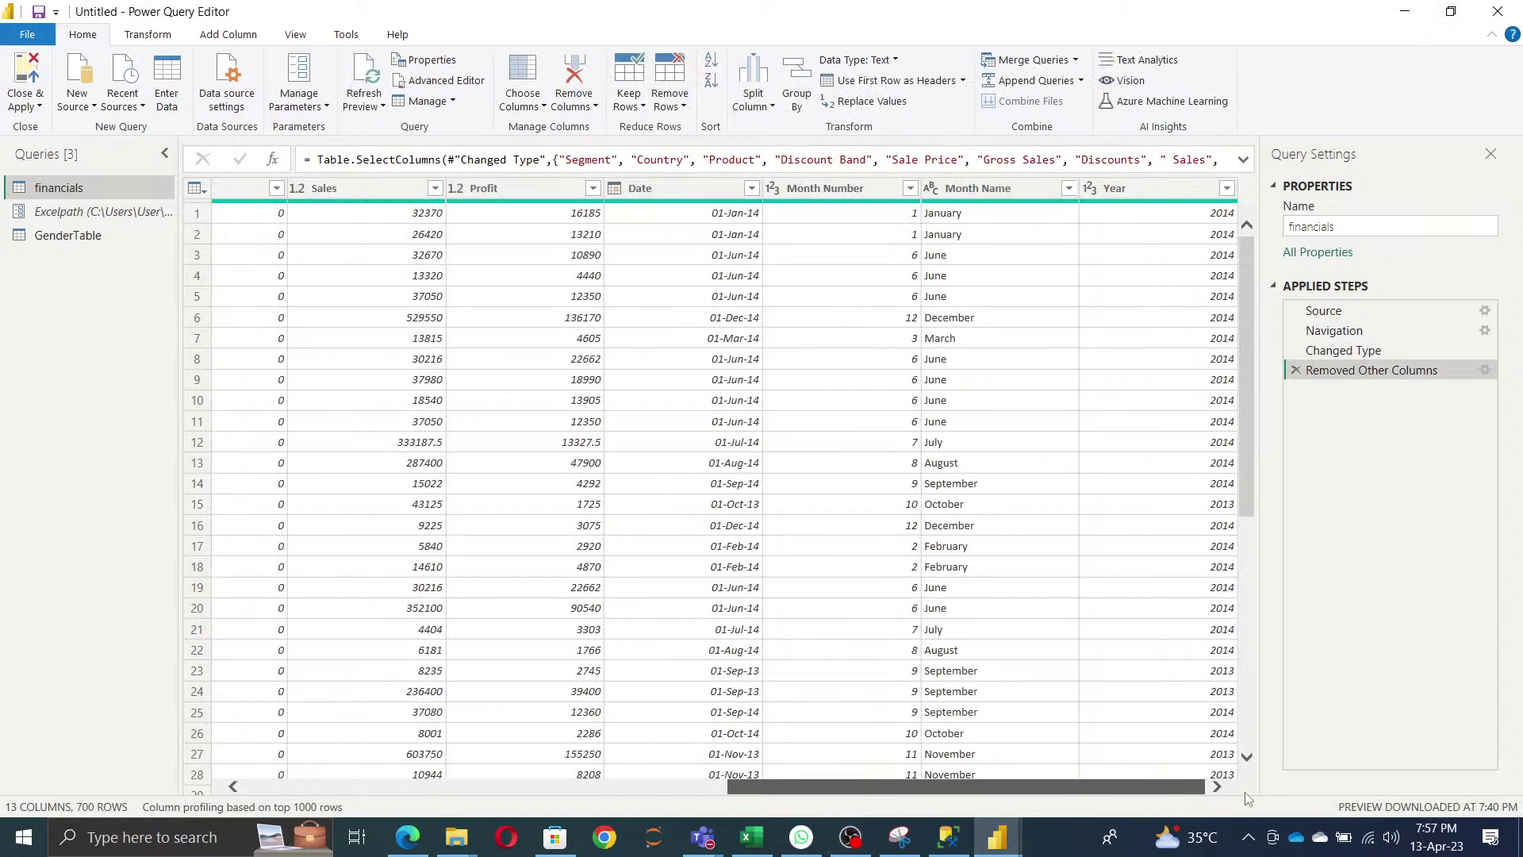
mouse_move(737, 786)
mouse_down()
mouse_move(255, 786)
mouse_move(793, 787)
mouse_move(722, 787)
mouse_up()
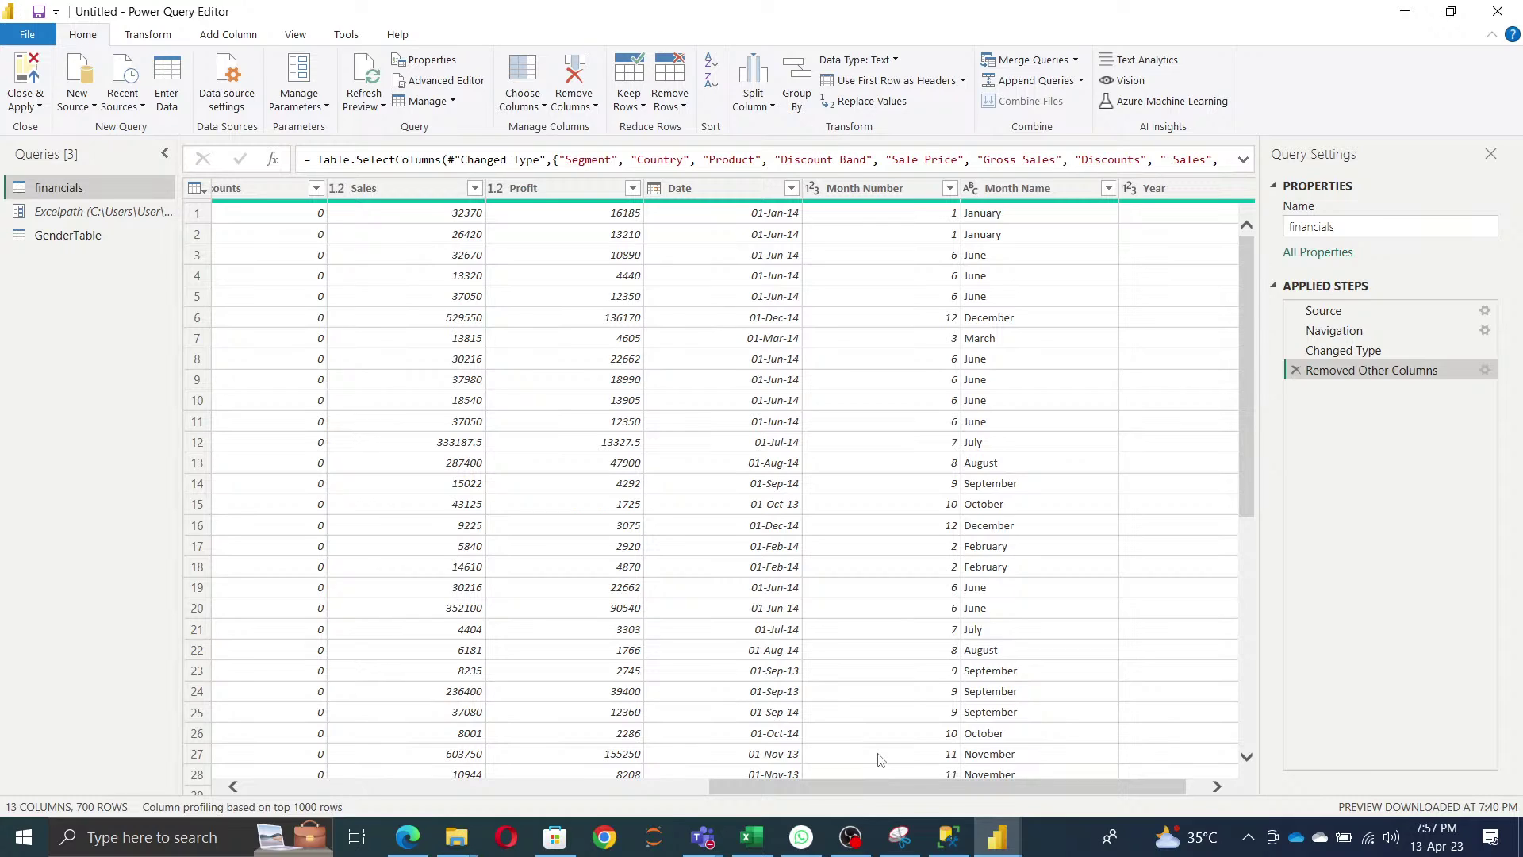
- Duplicate the financials query as financials (2)
right_click(70, 196)
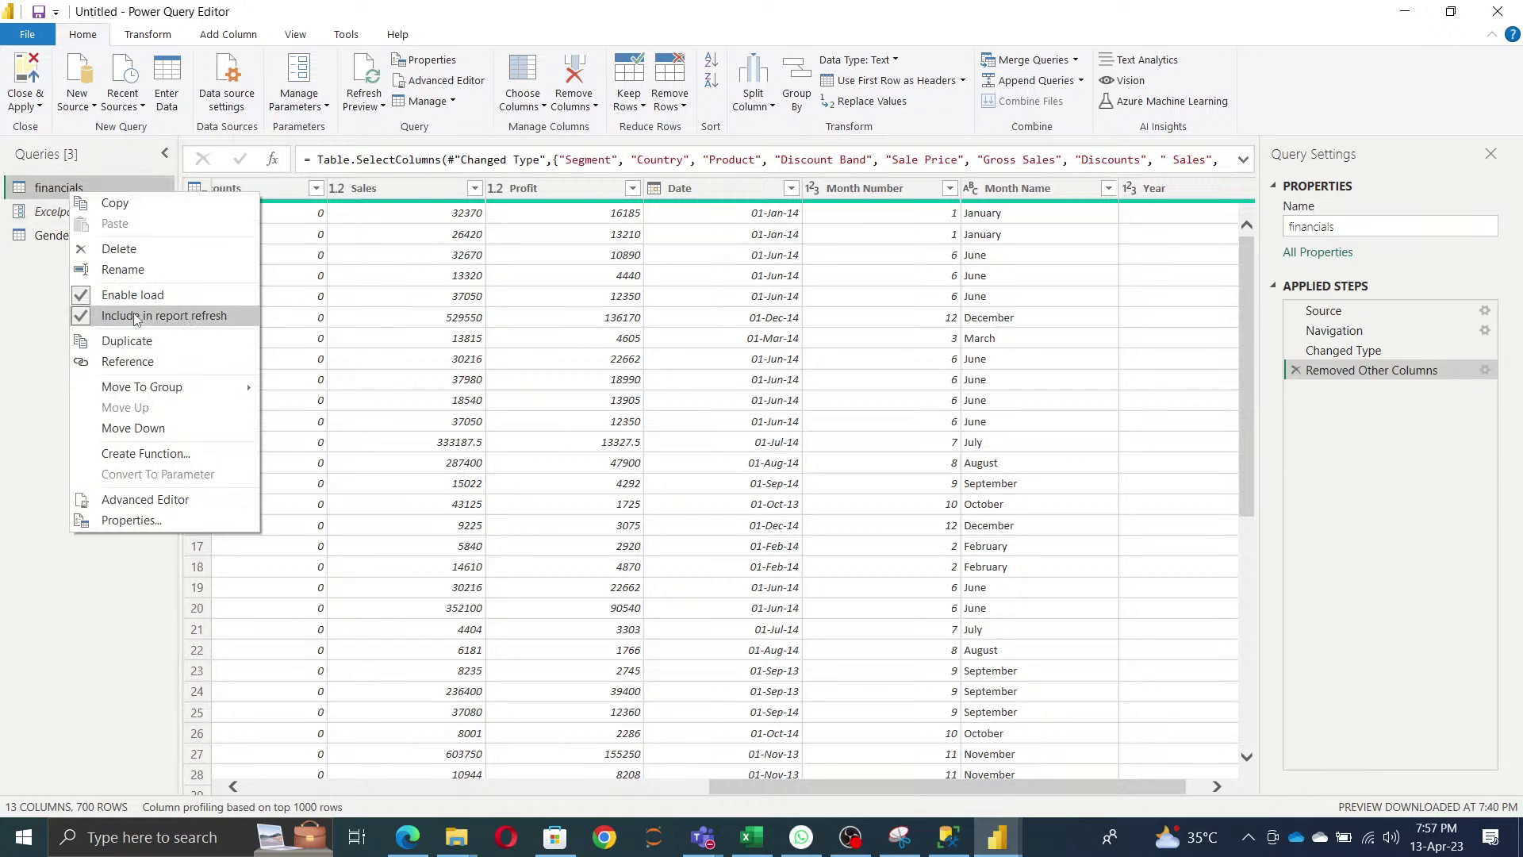
click(127, 341)
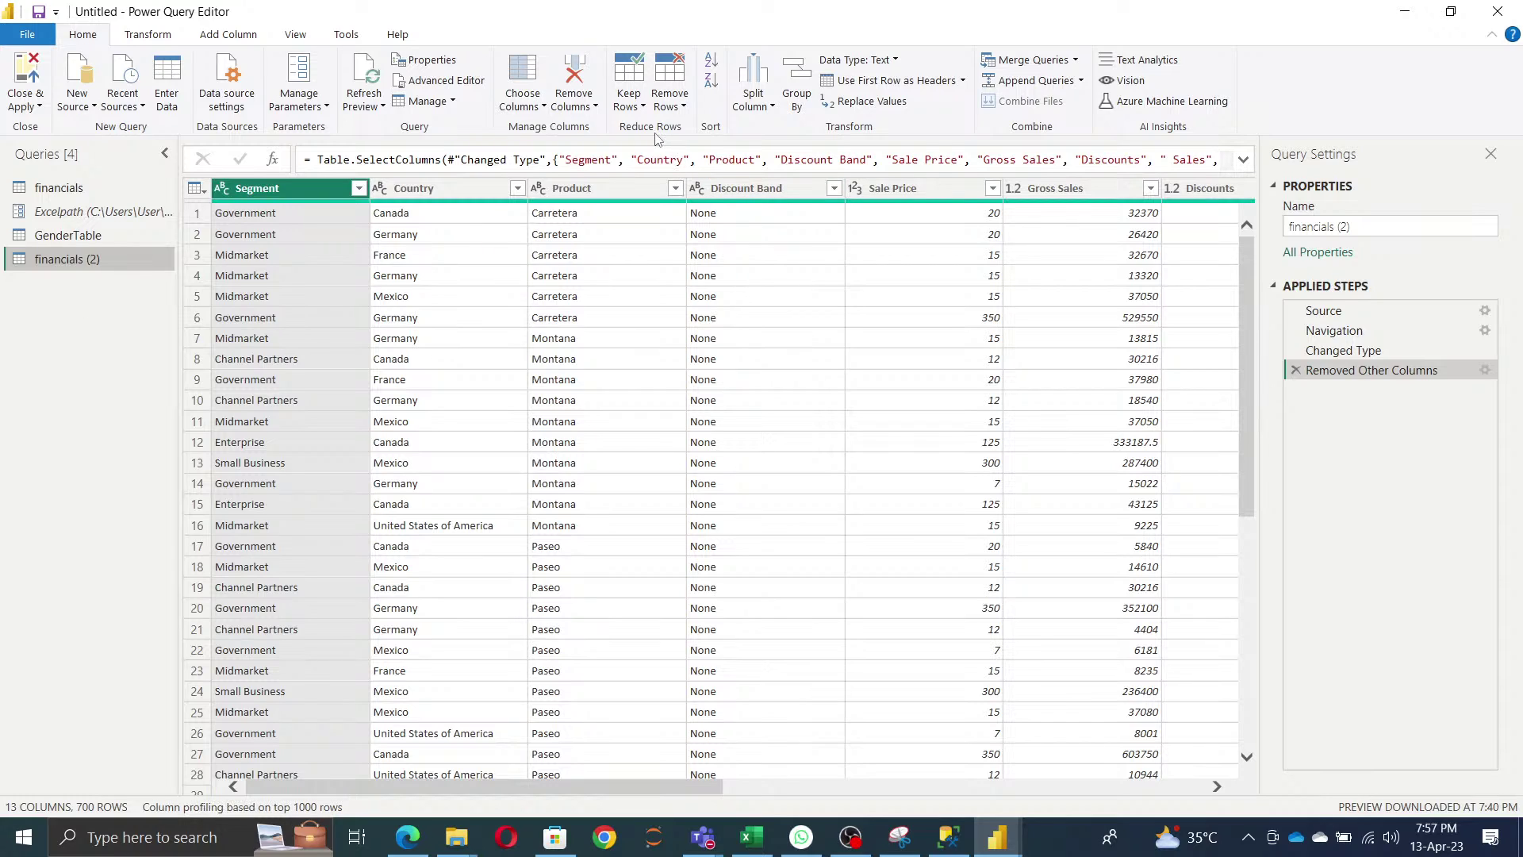
click(596, 108)
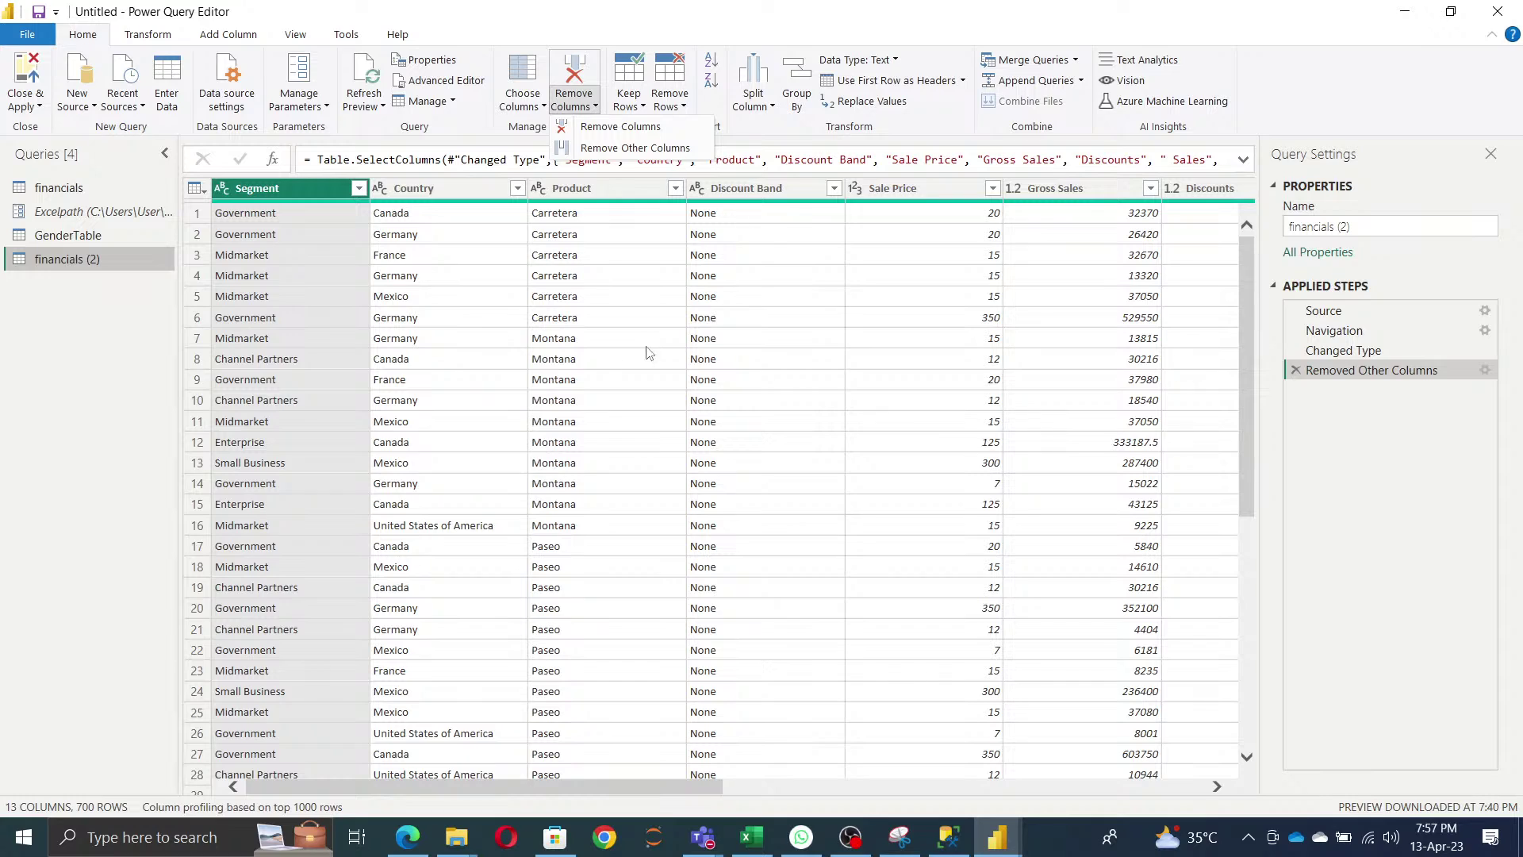
click(470, 413)
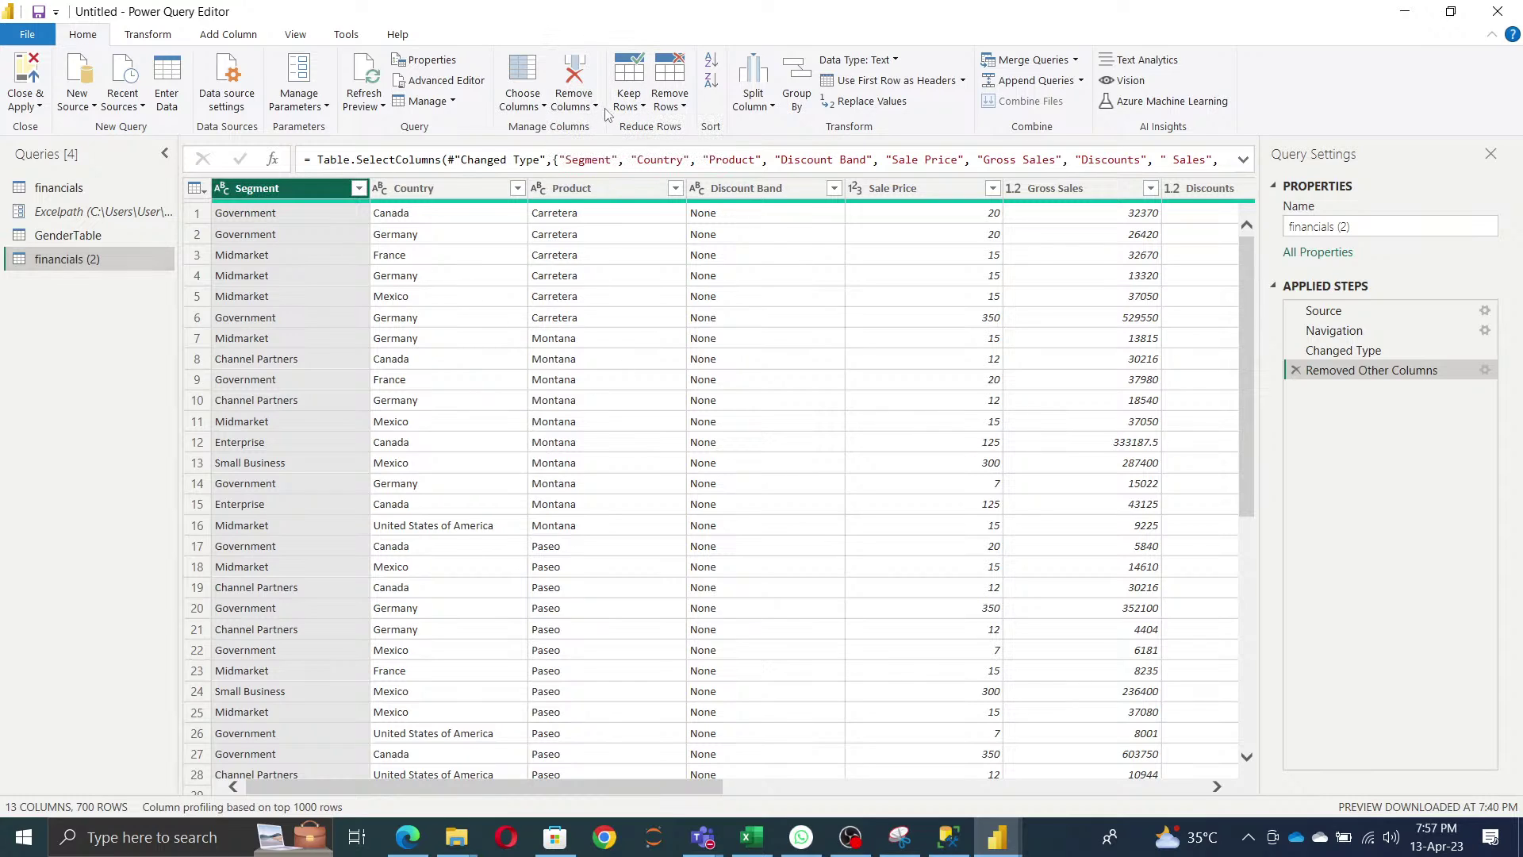
click(575, 101)
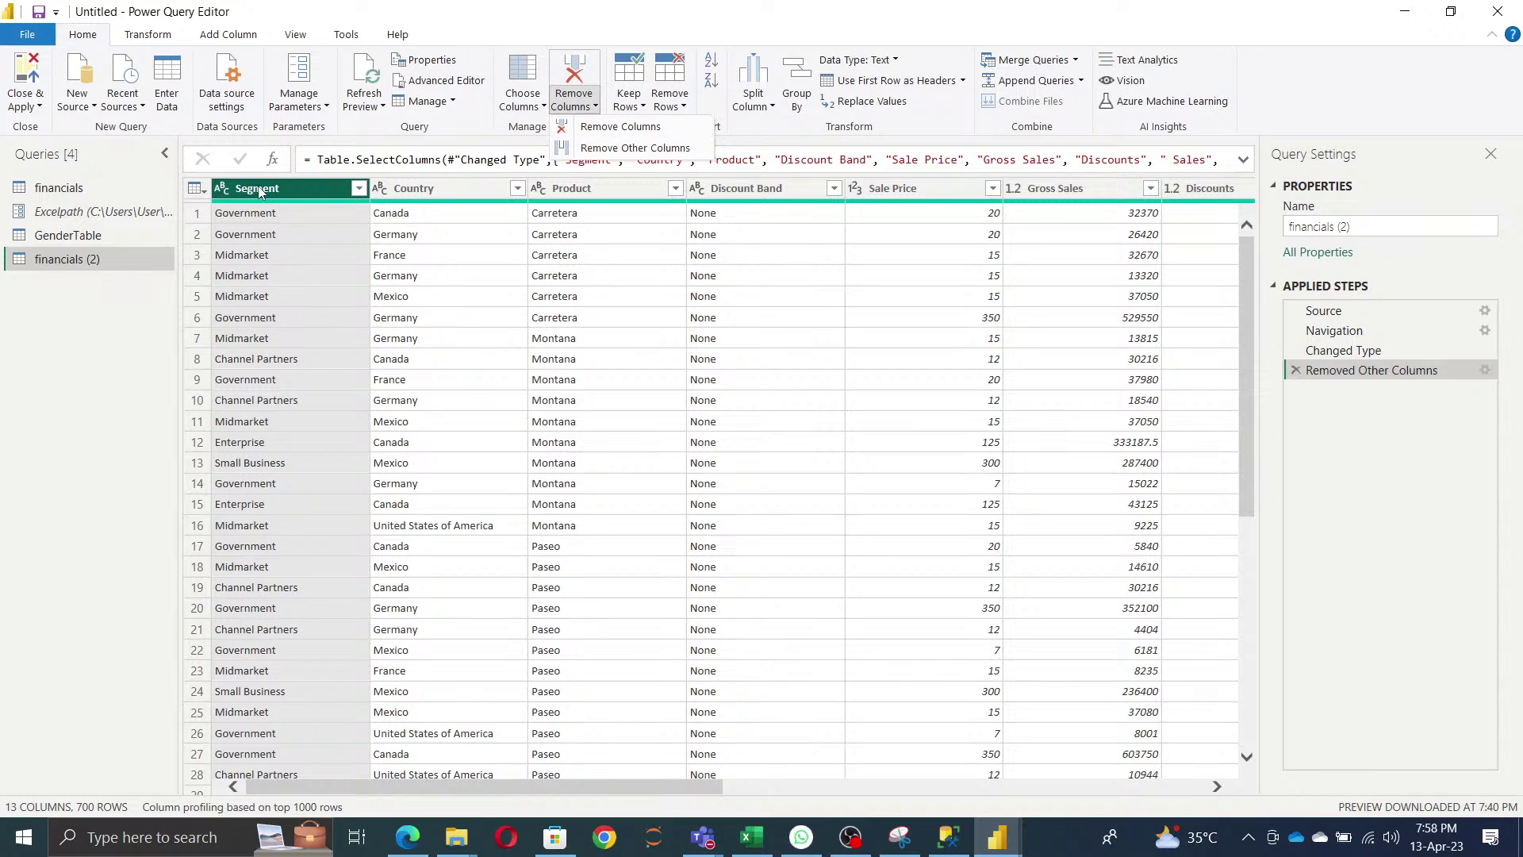
- Select the Segment, Country and Product columns and remove them
click(420, 194)
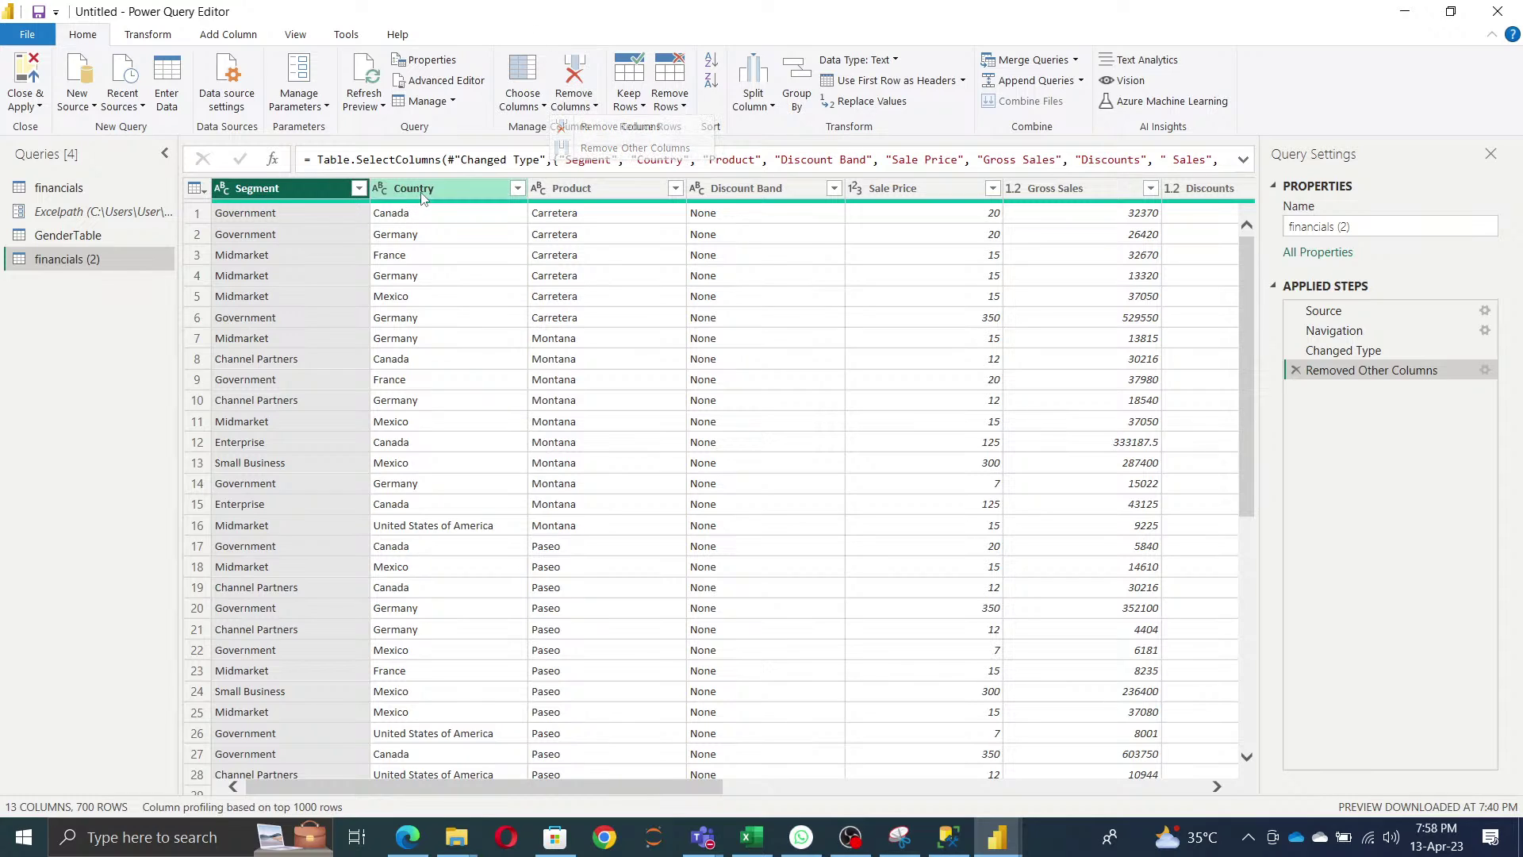
ctrl+click(568, 190)
click(432, 195)
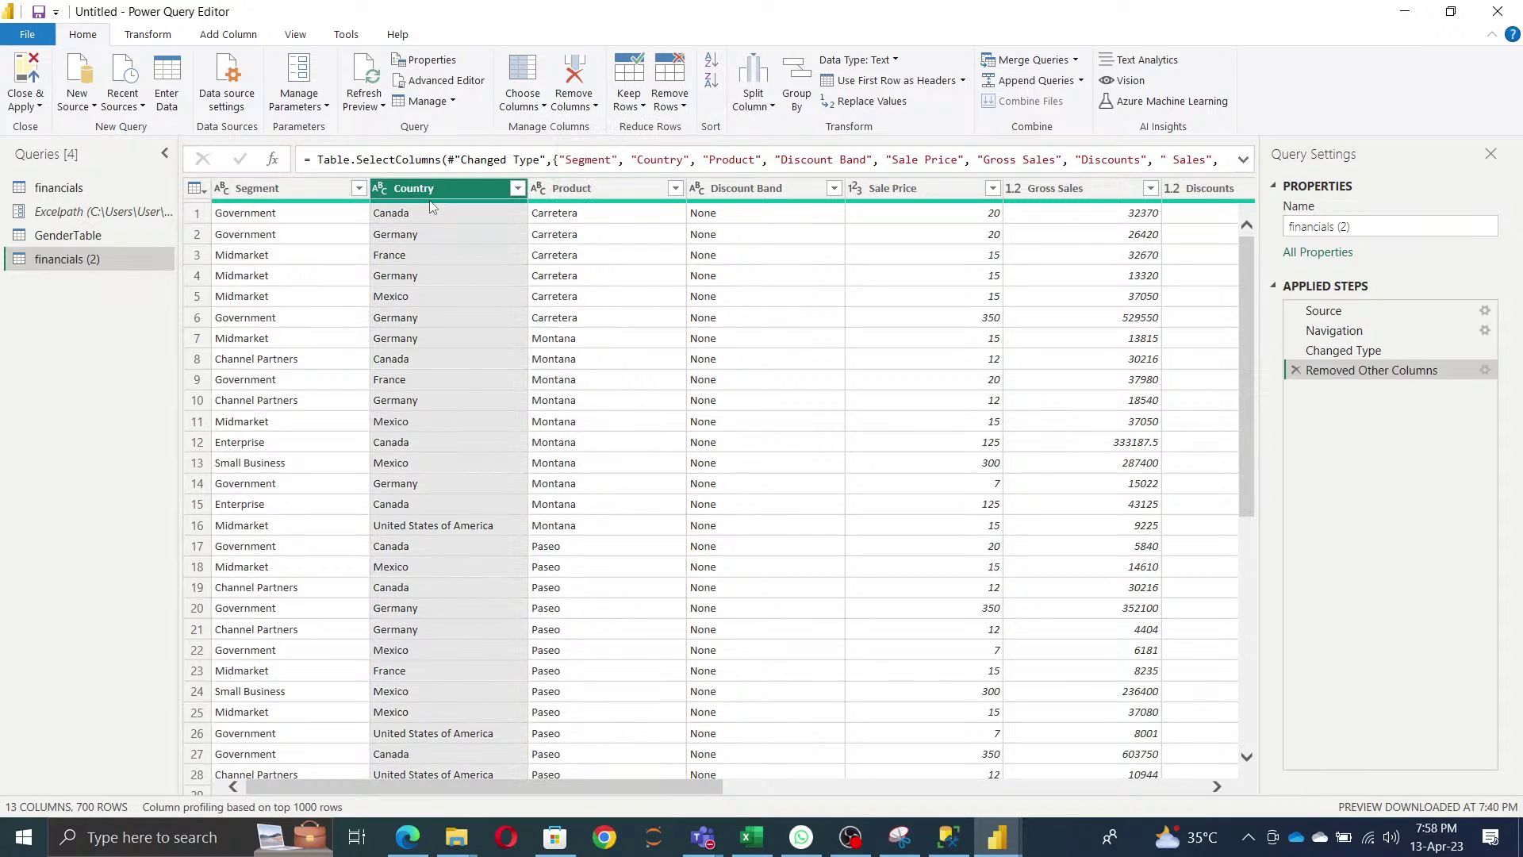
ctrl+click(334, 195)
ctrl+click(644, 197)
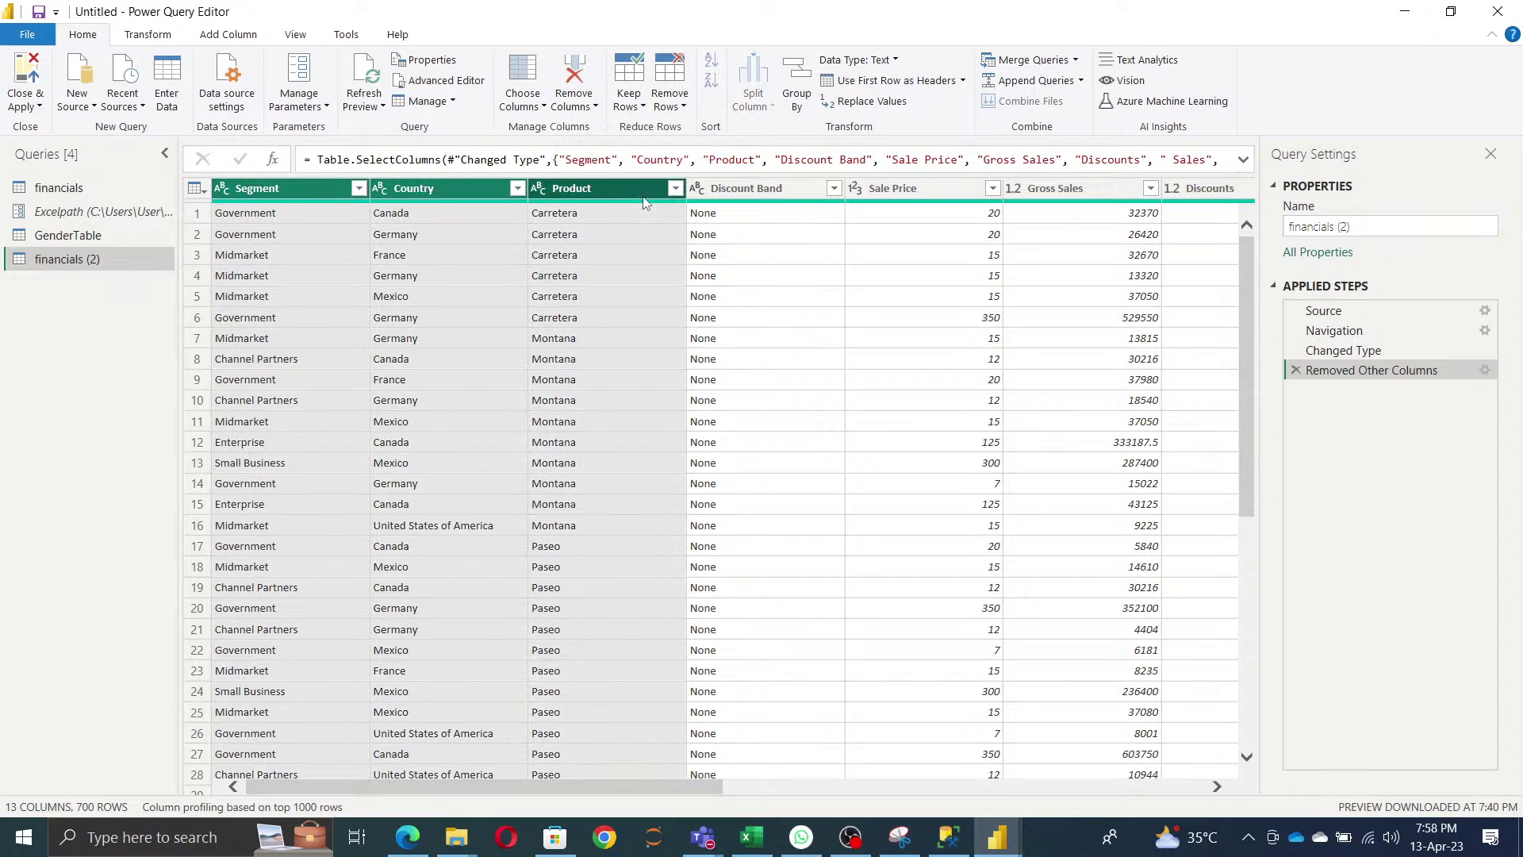
click(575, 79)
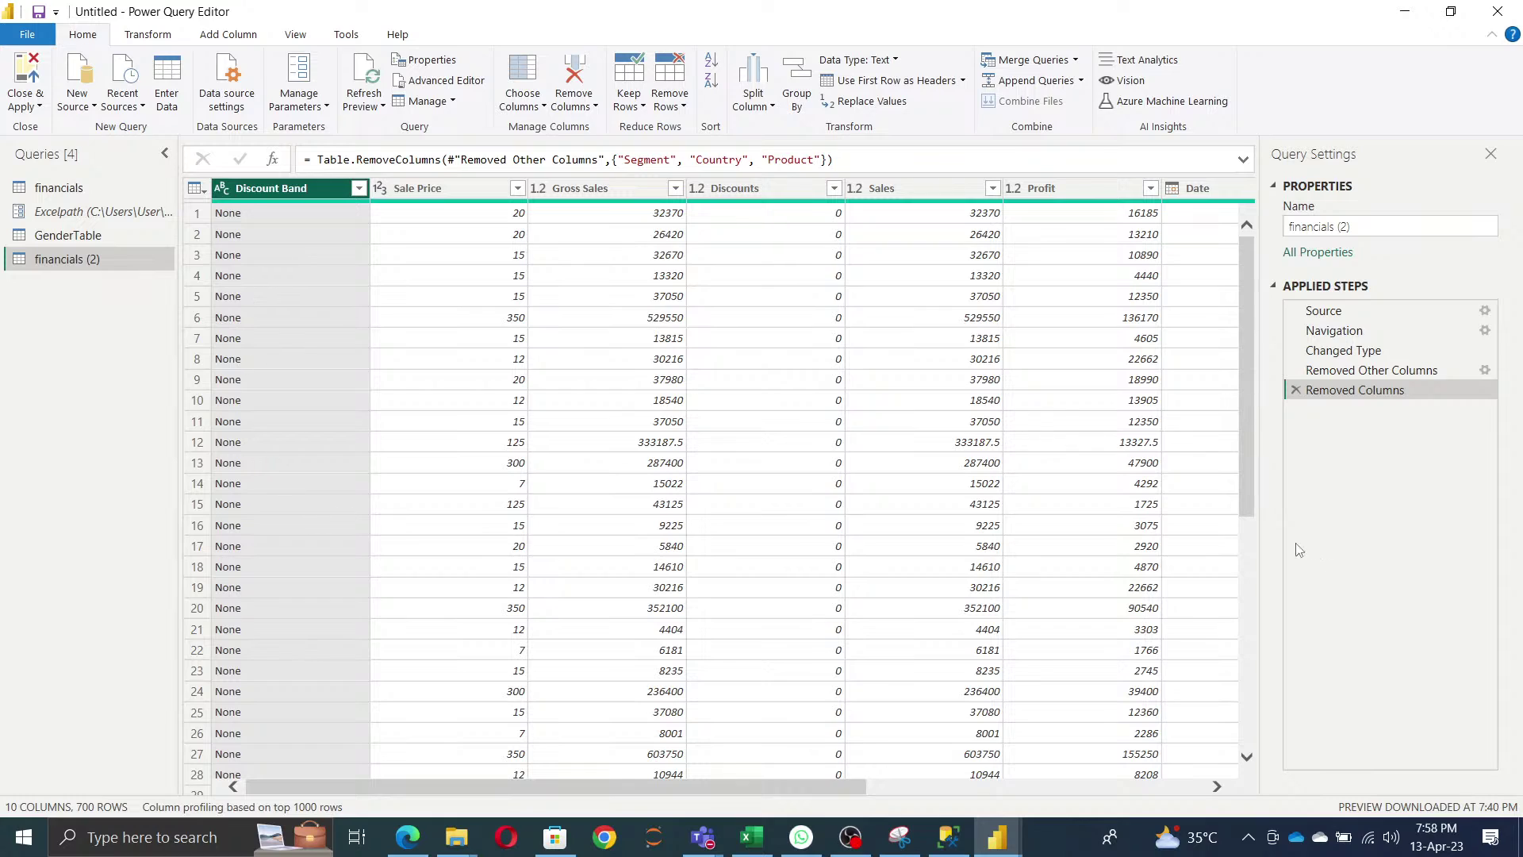
- Delete the Removed Columns step and keep only the Segment column
click(1296, 391)
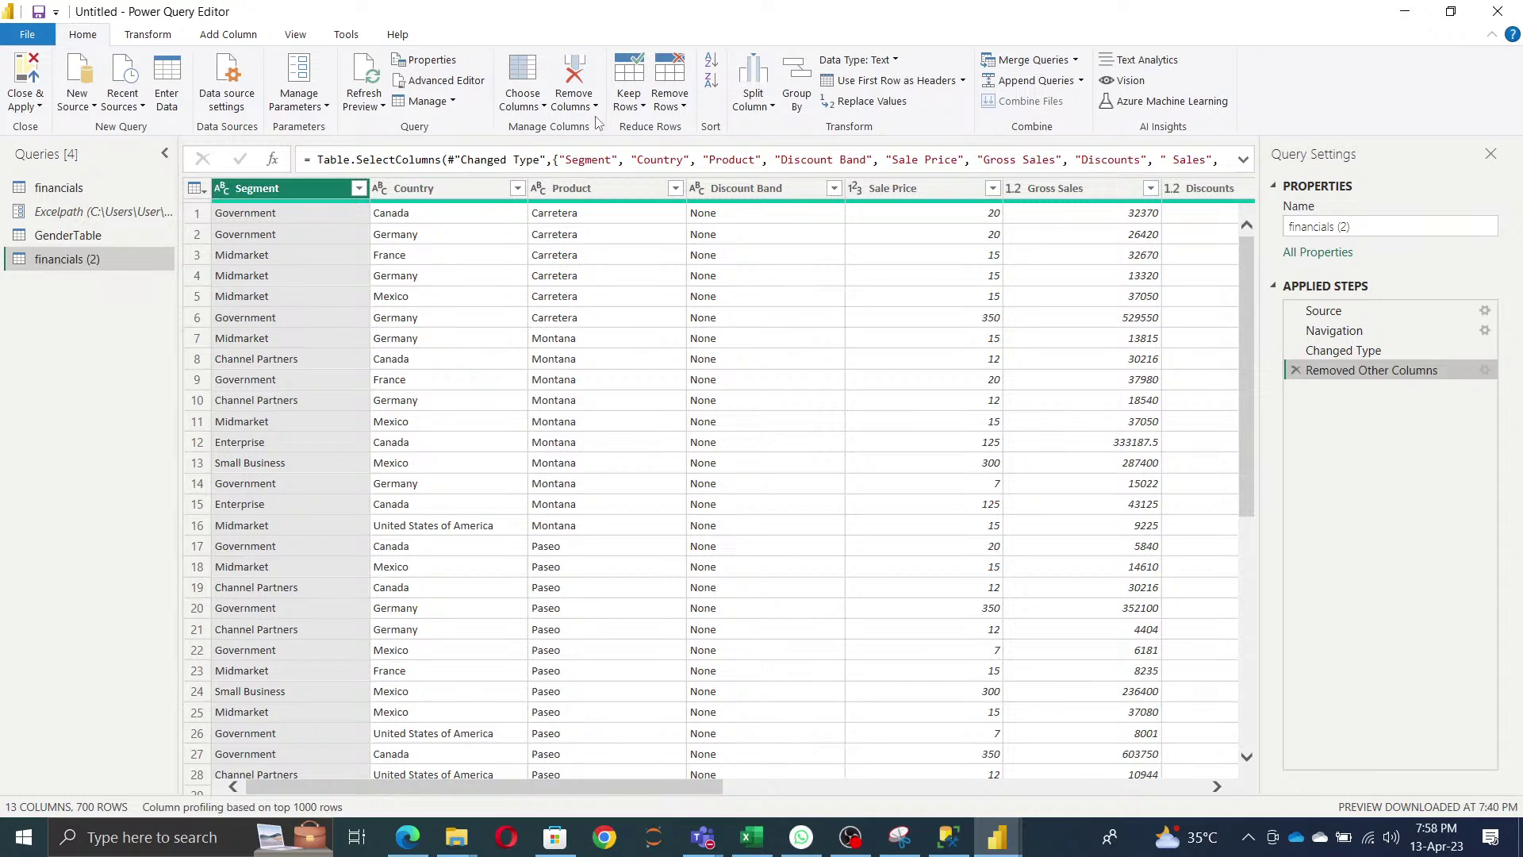
click(574, 101)
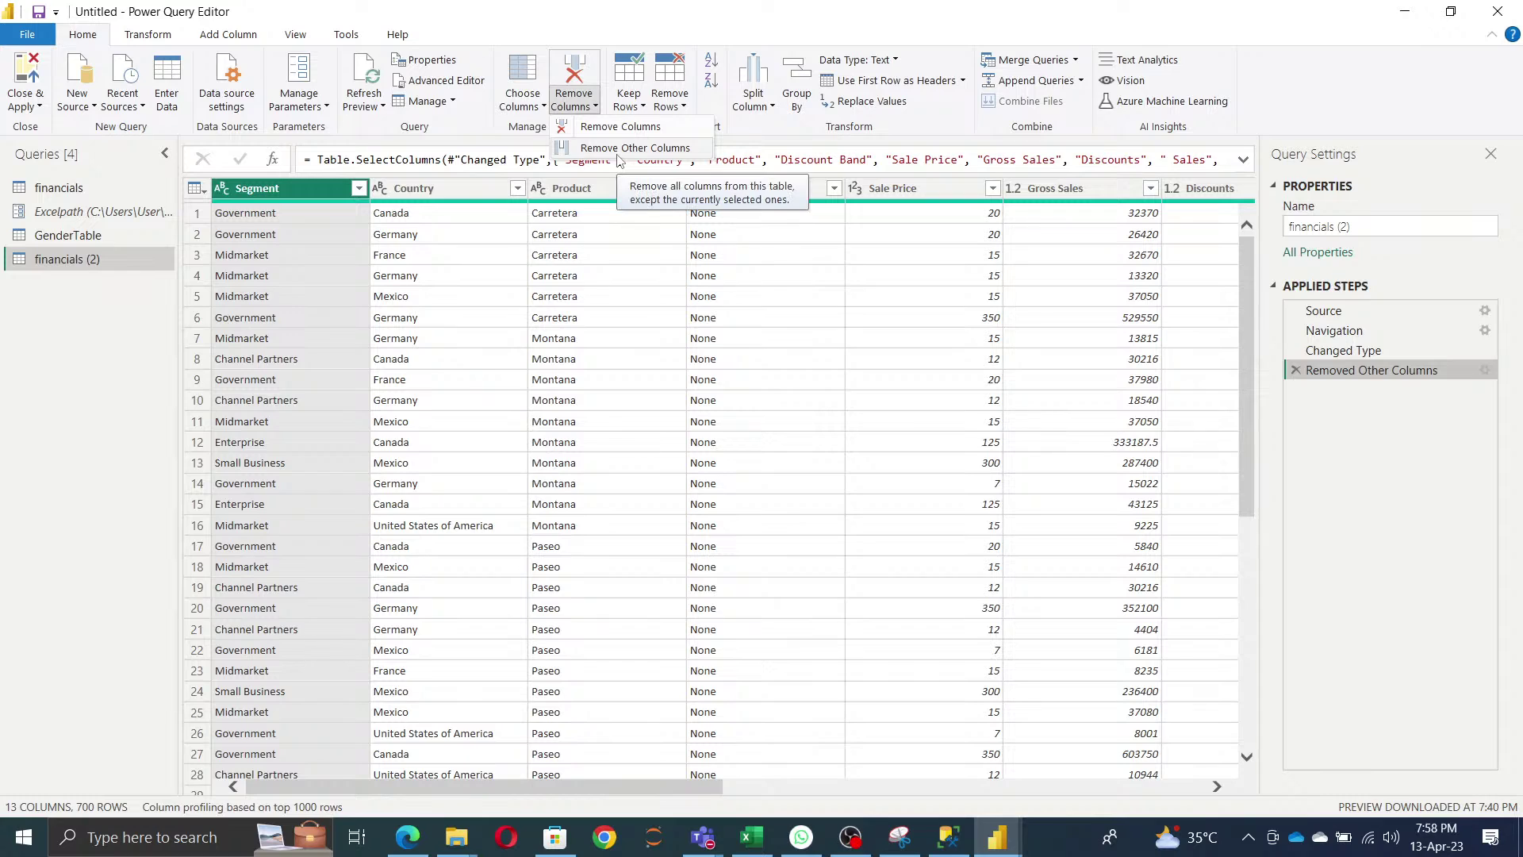
click(665, 149)
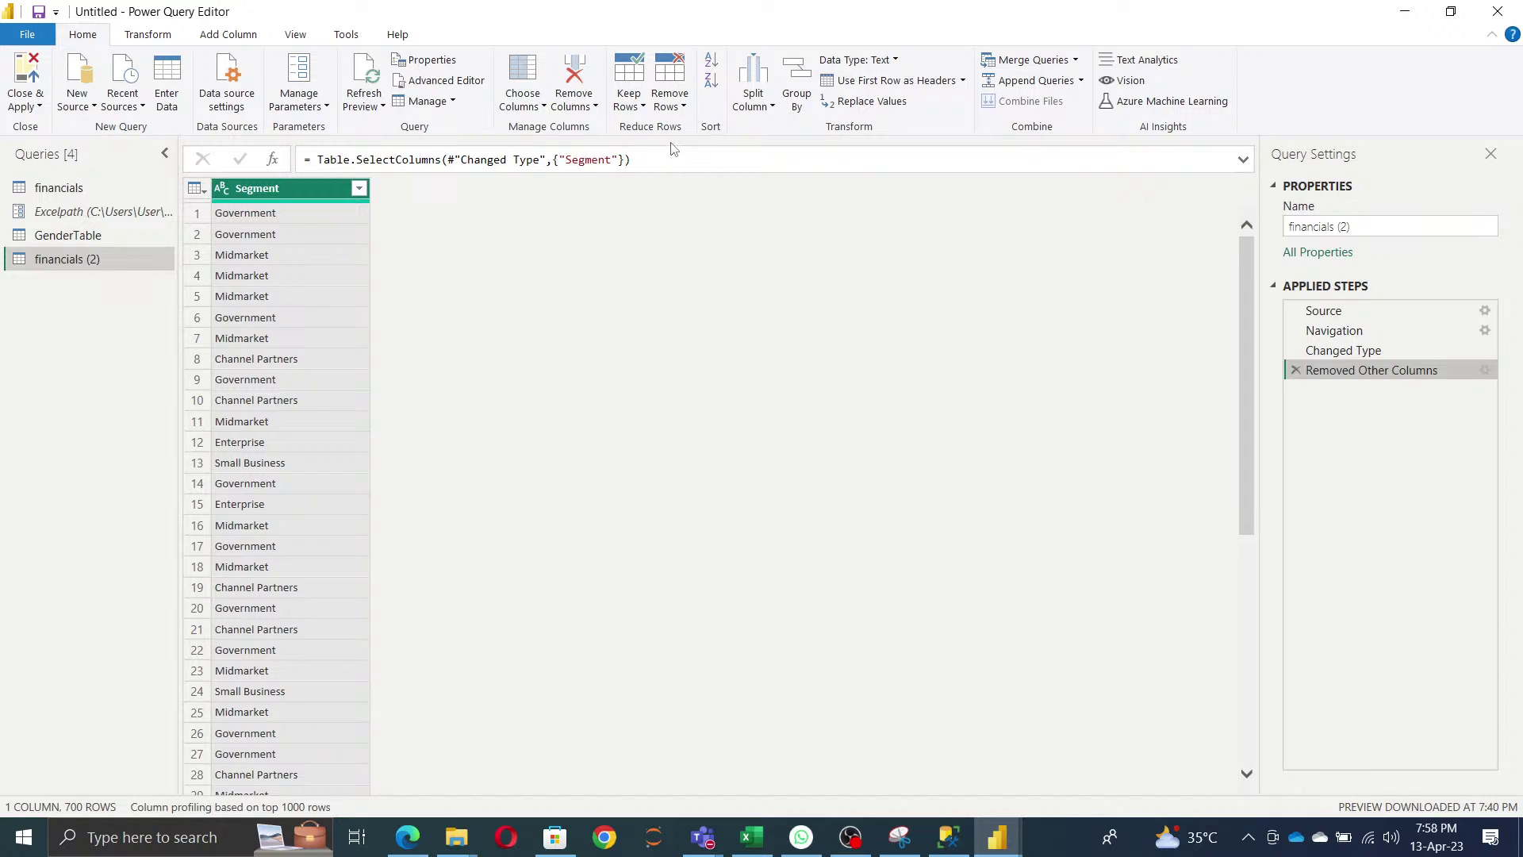
click(629, 101)
click(677, 111)
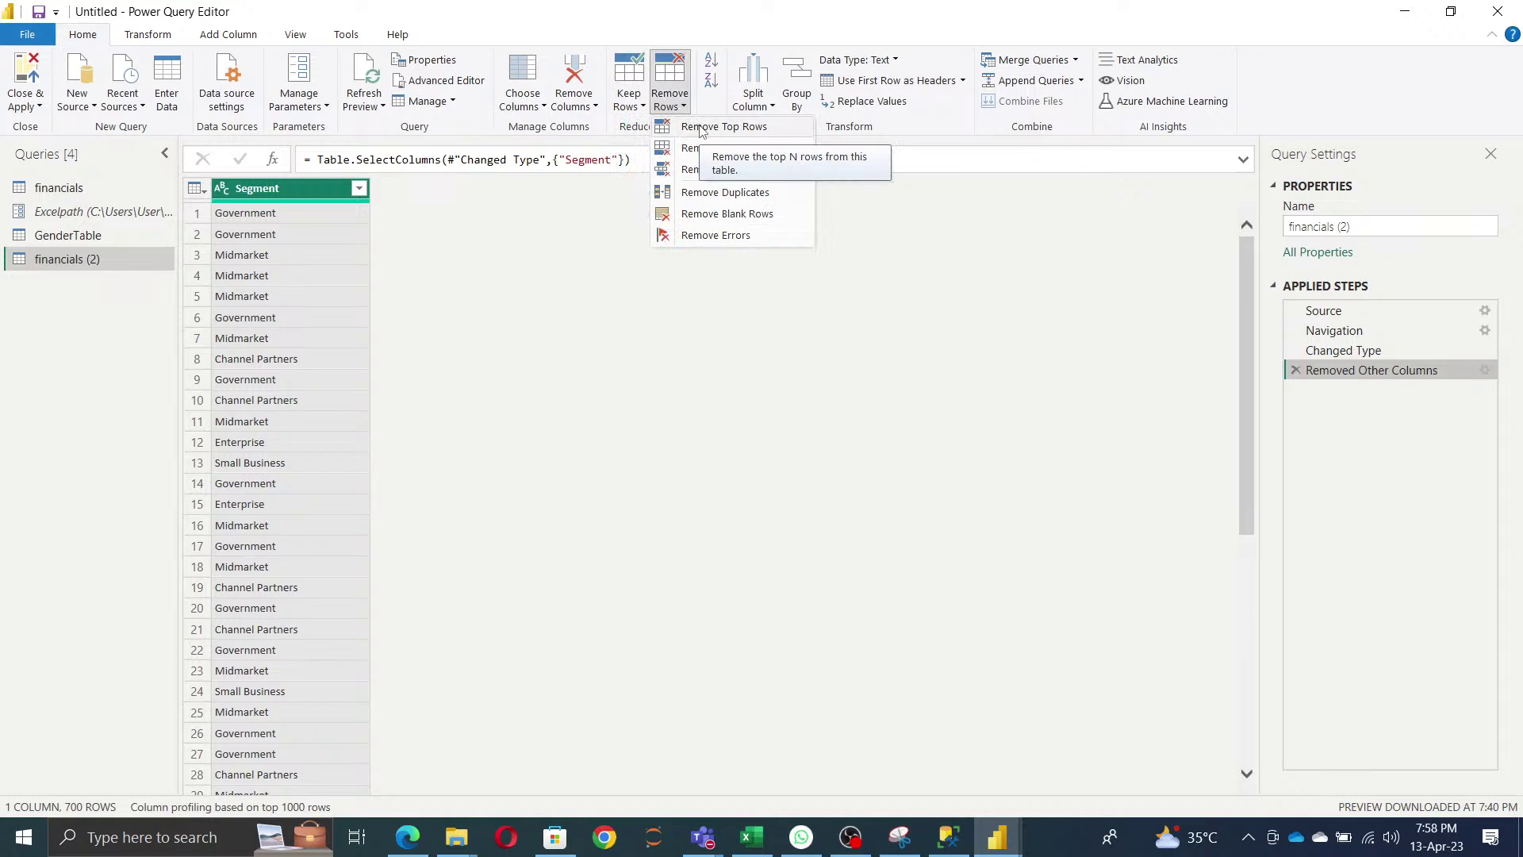
- Remove the top 650 rows from financials (2)
click(701, 128)
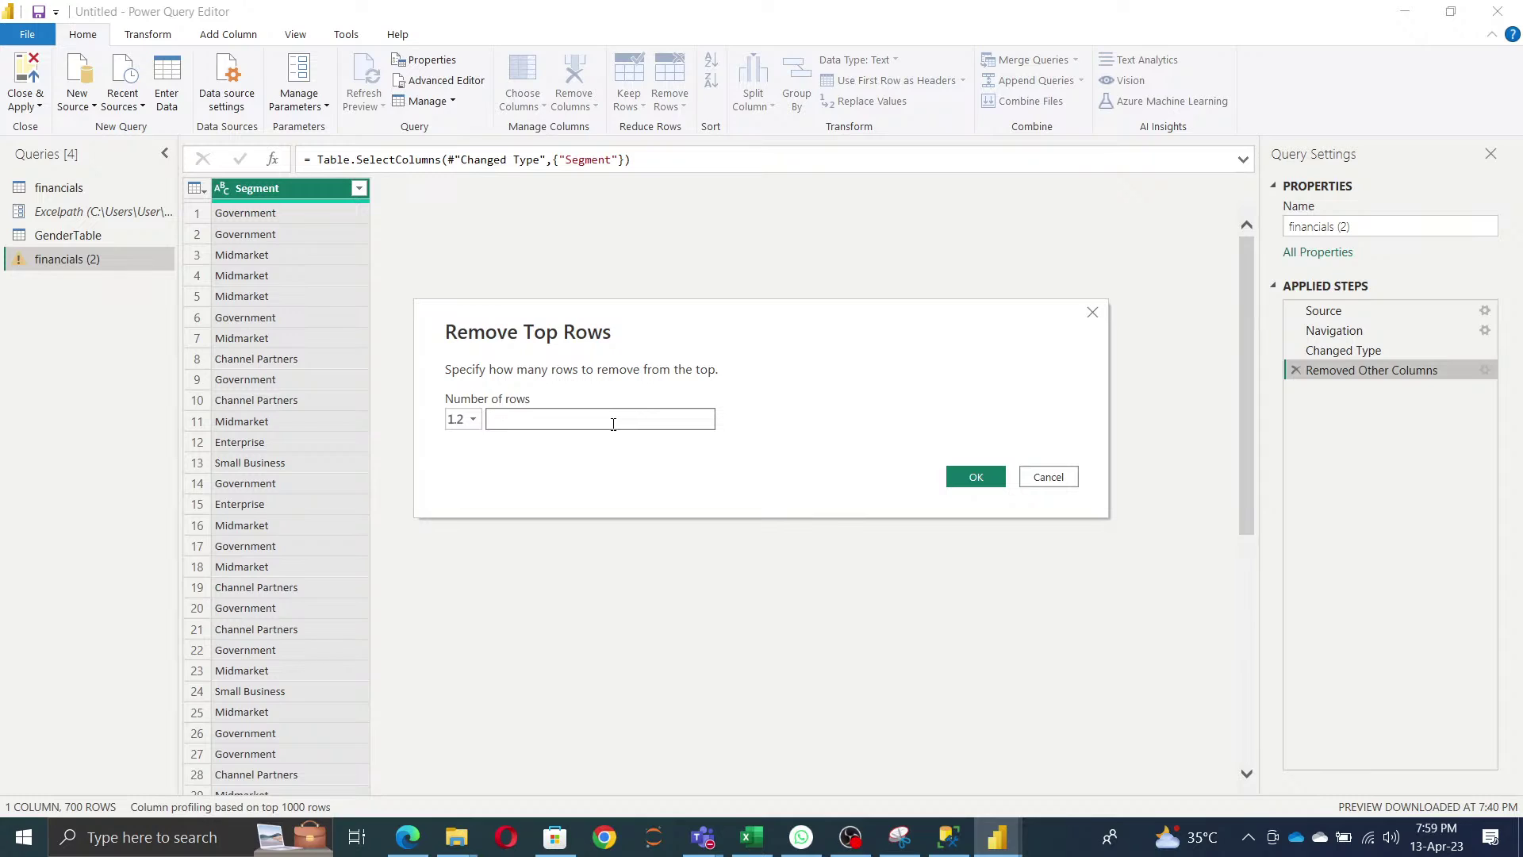
text(650)
click(975, 478)
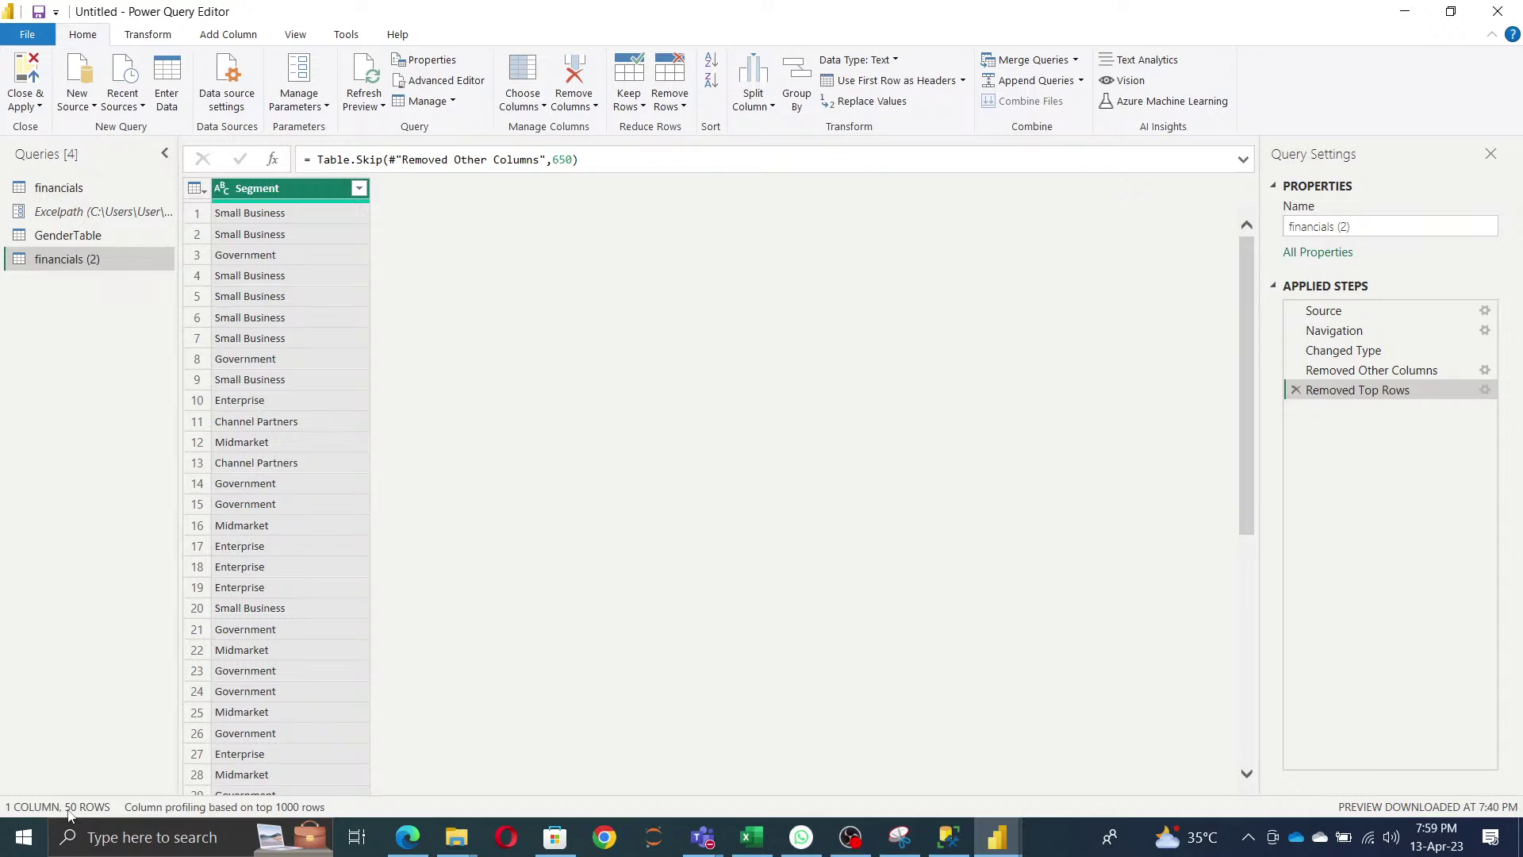
- Remove the bottom 10 rows, leaving 40 Segment rows
click(681, 107)
click(708, 149)
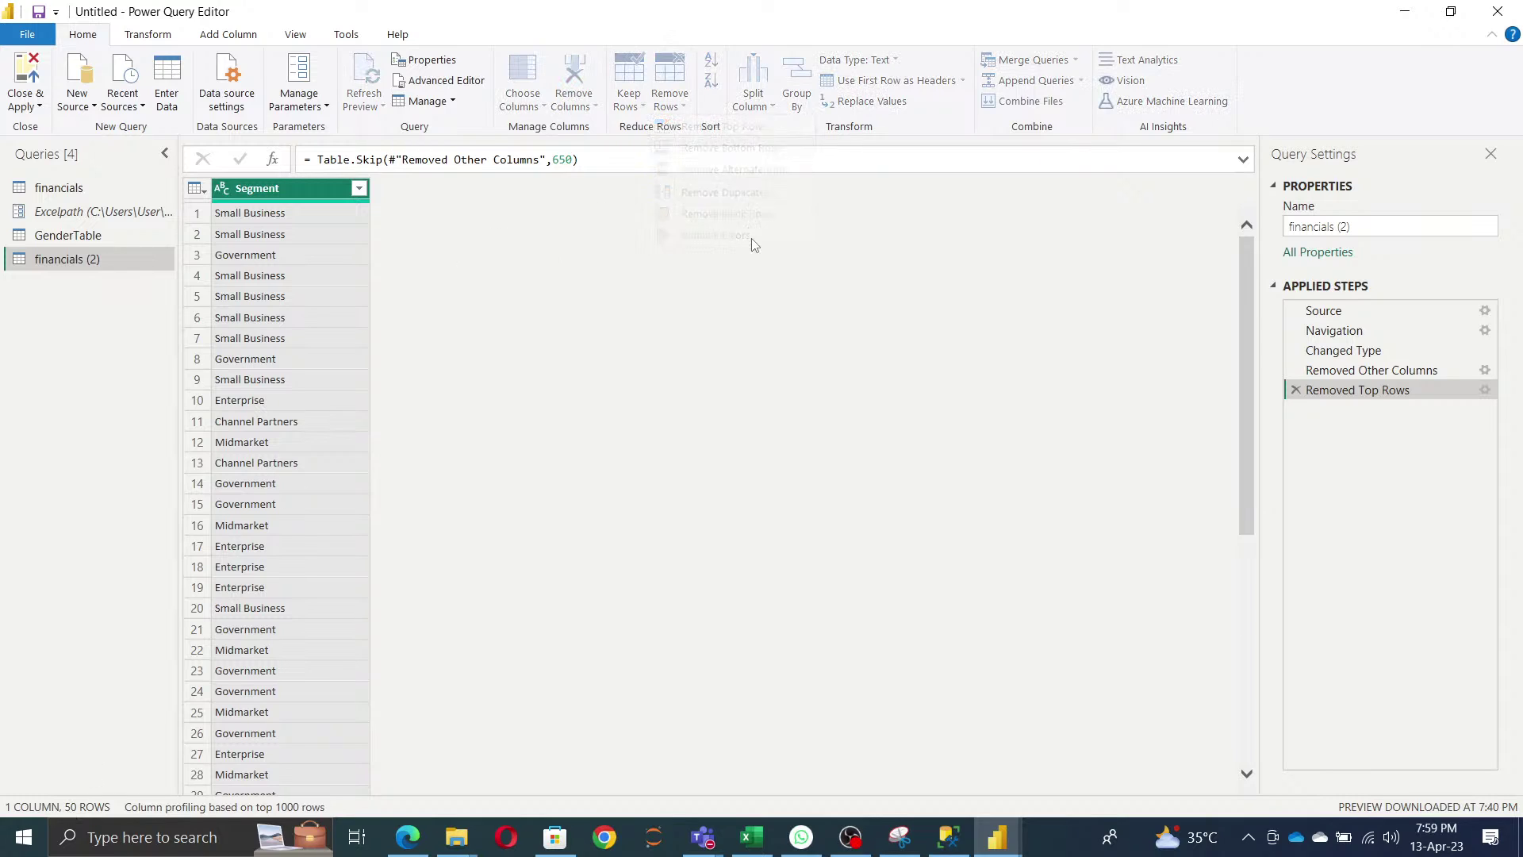
text(50)
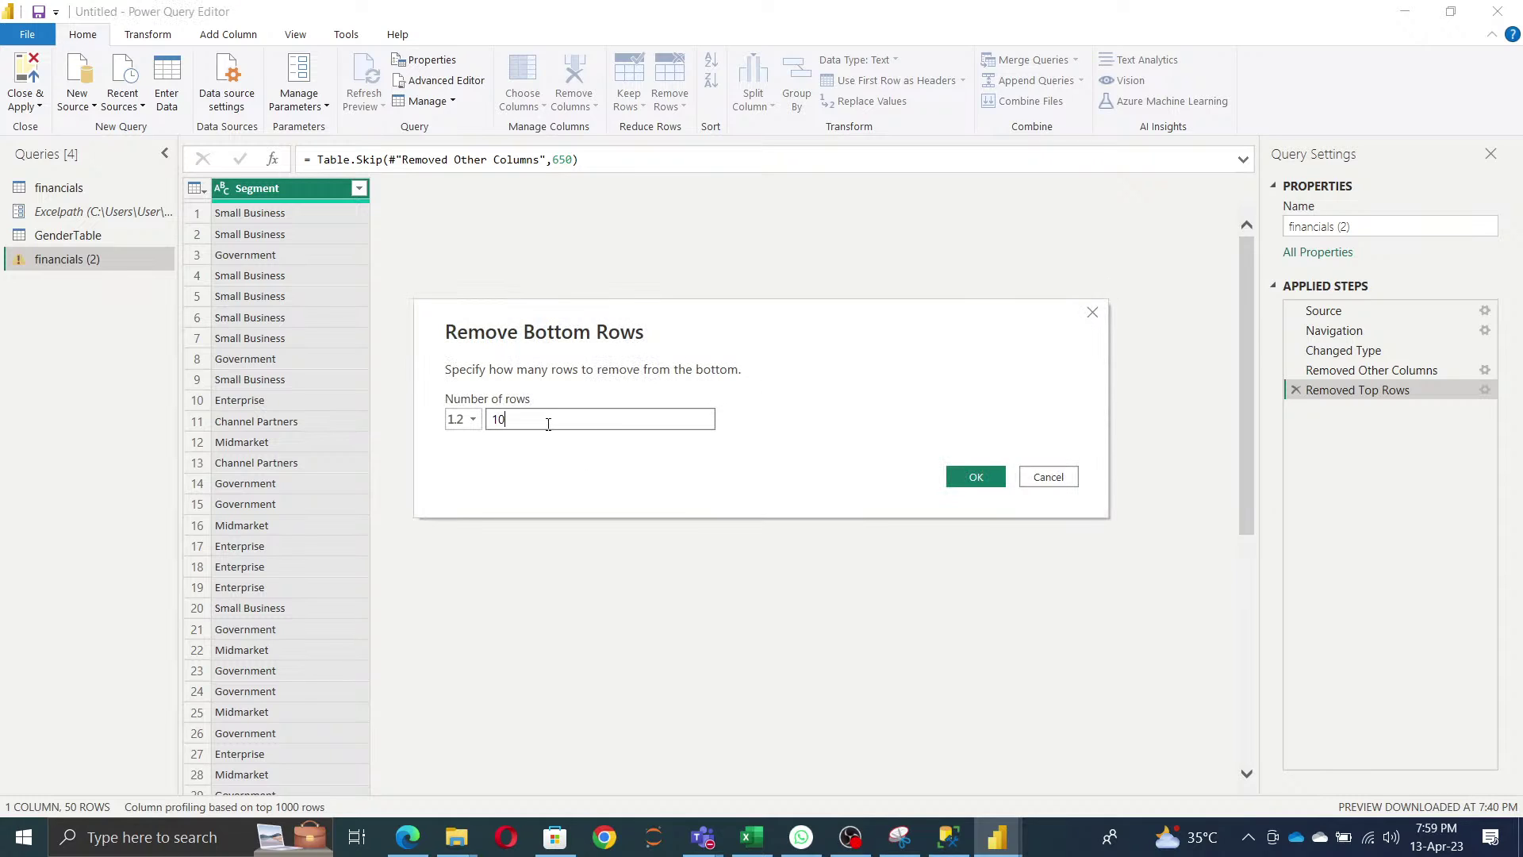
click(987, 483)
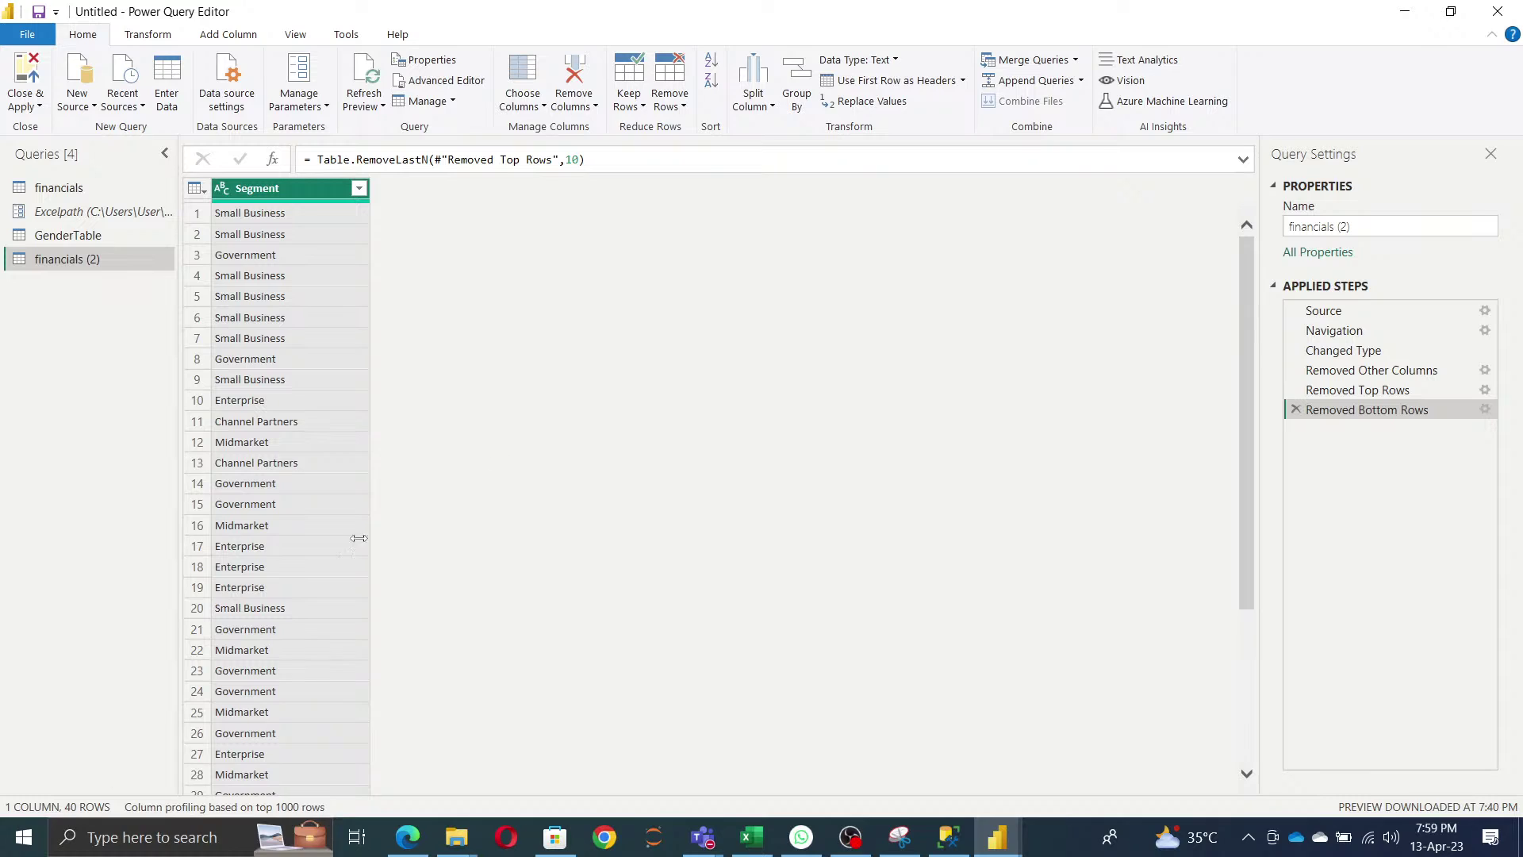
click(684, 106)
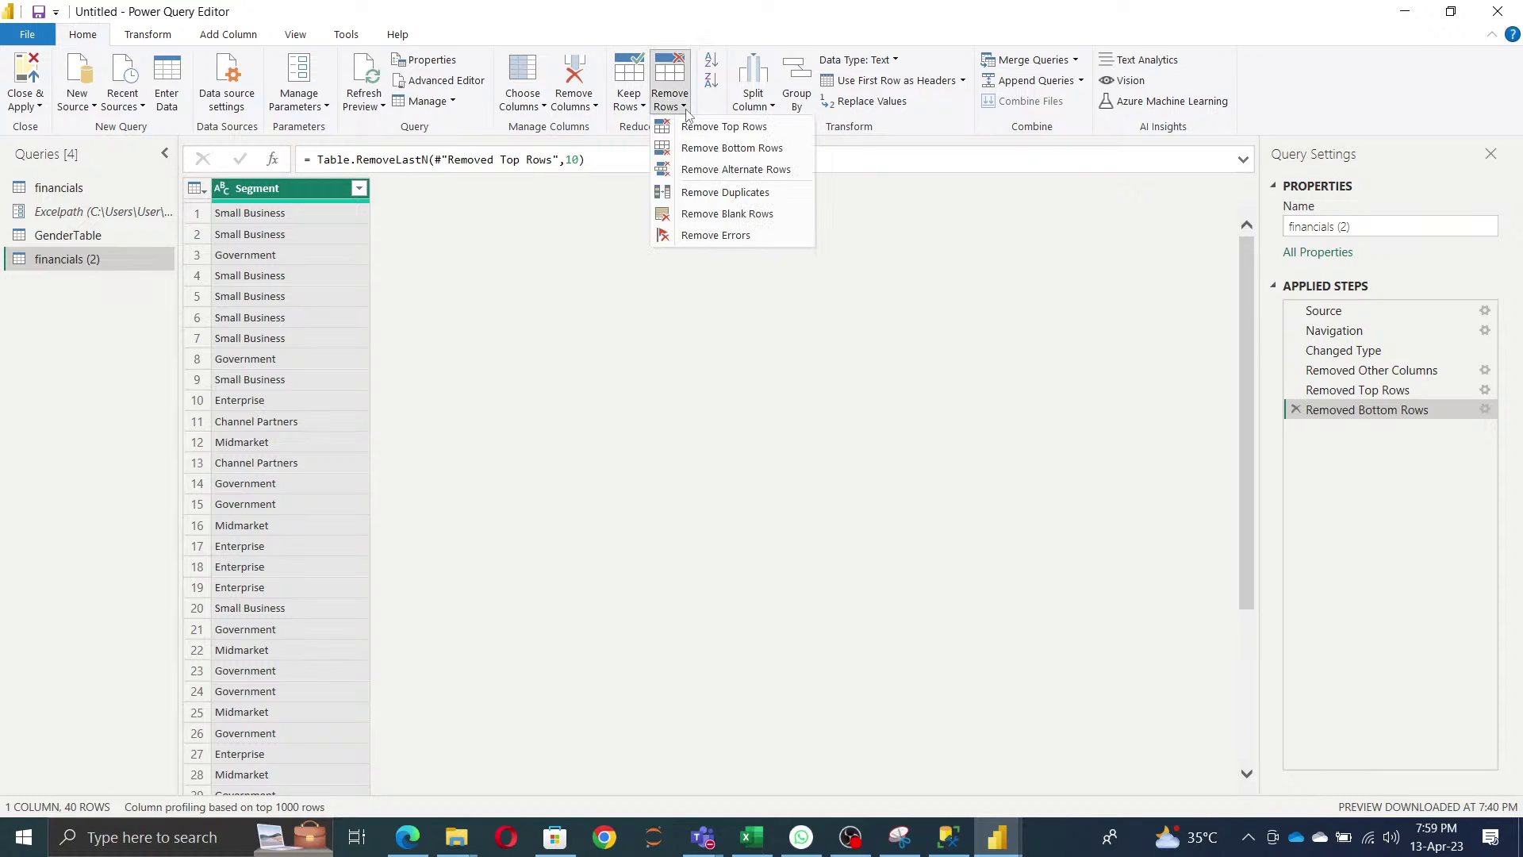
- Remove alternate rows with first row 1, 10 rows to remove and 30 to keep
click(731, 170)
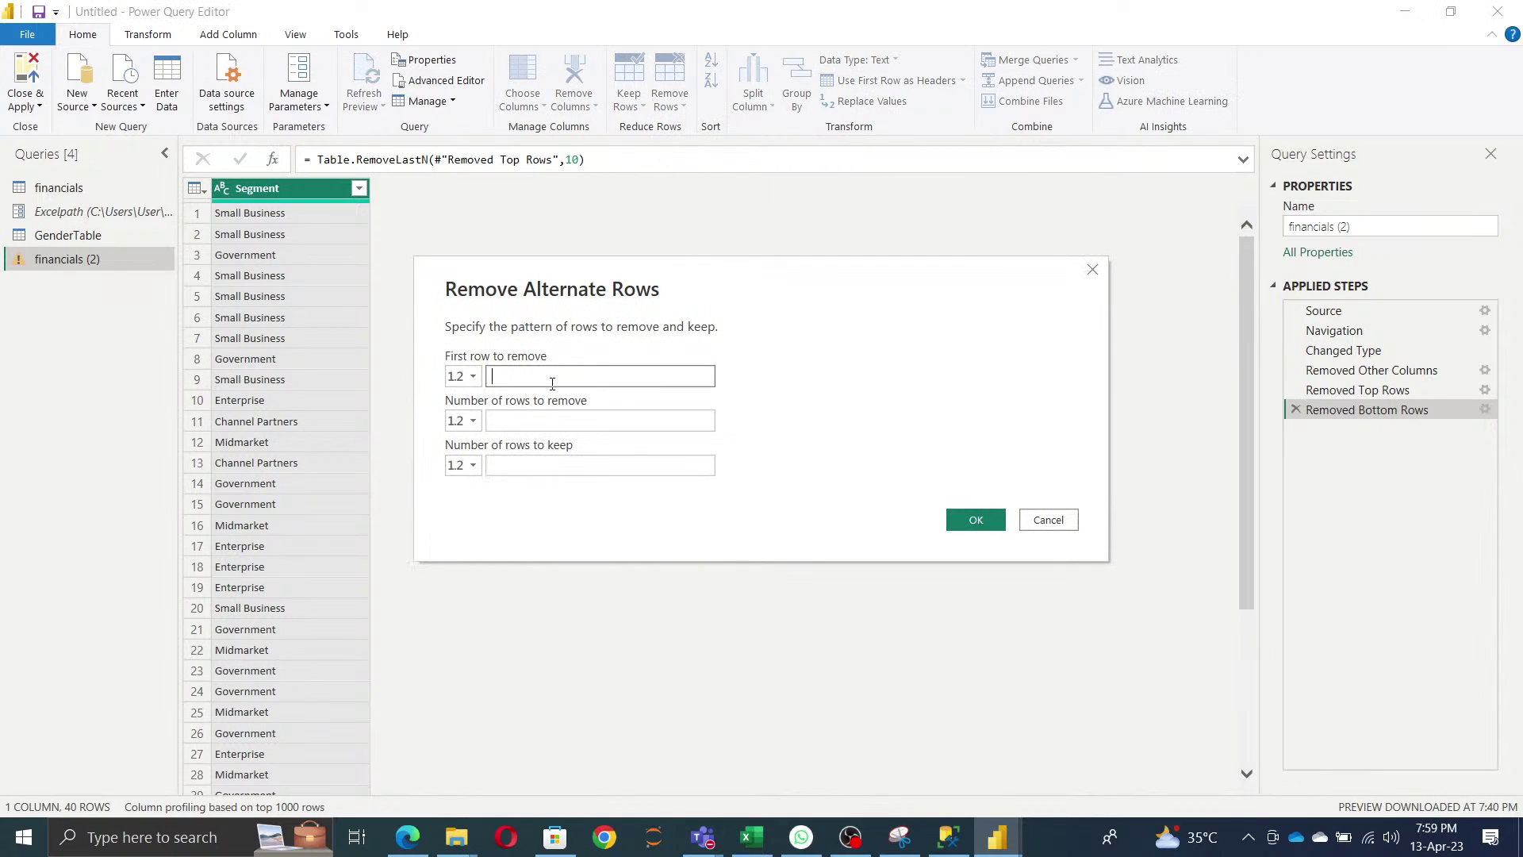
text(1)
click(551, 422)
text(10)
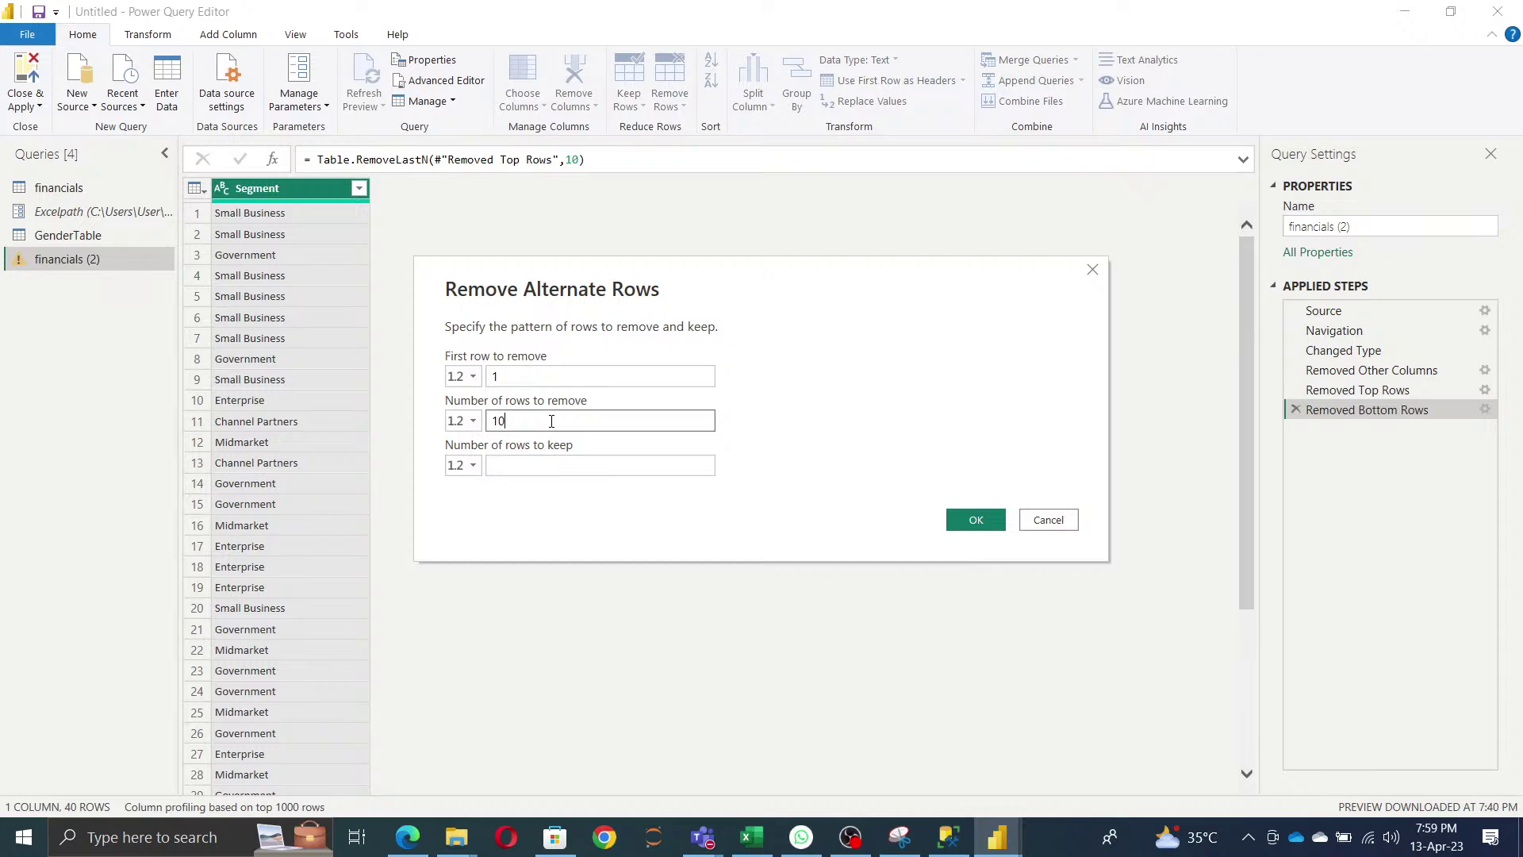
click(551, 463)
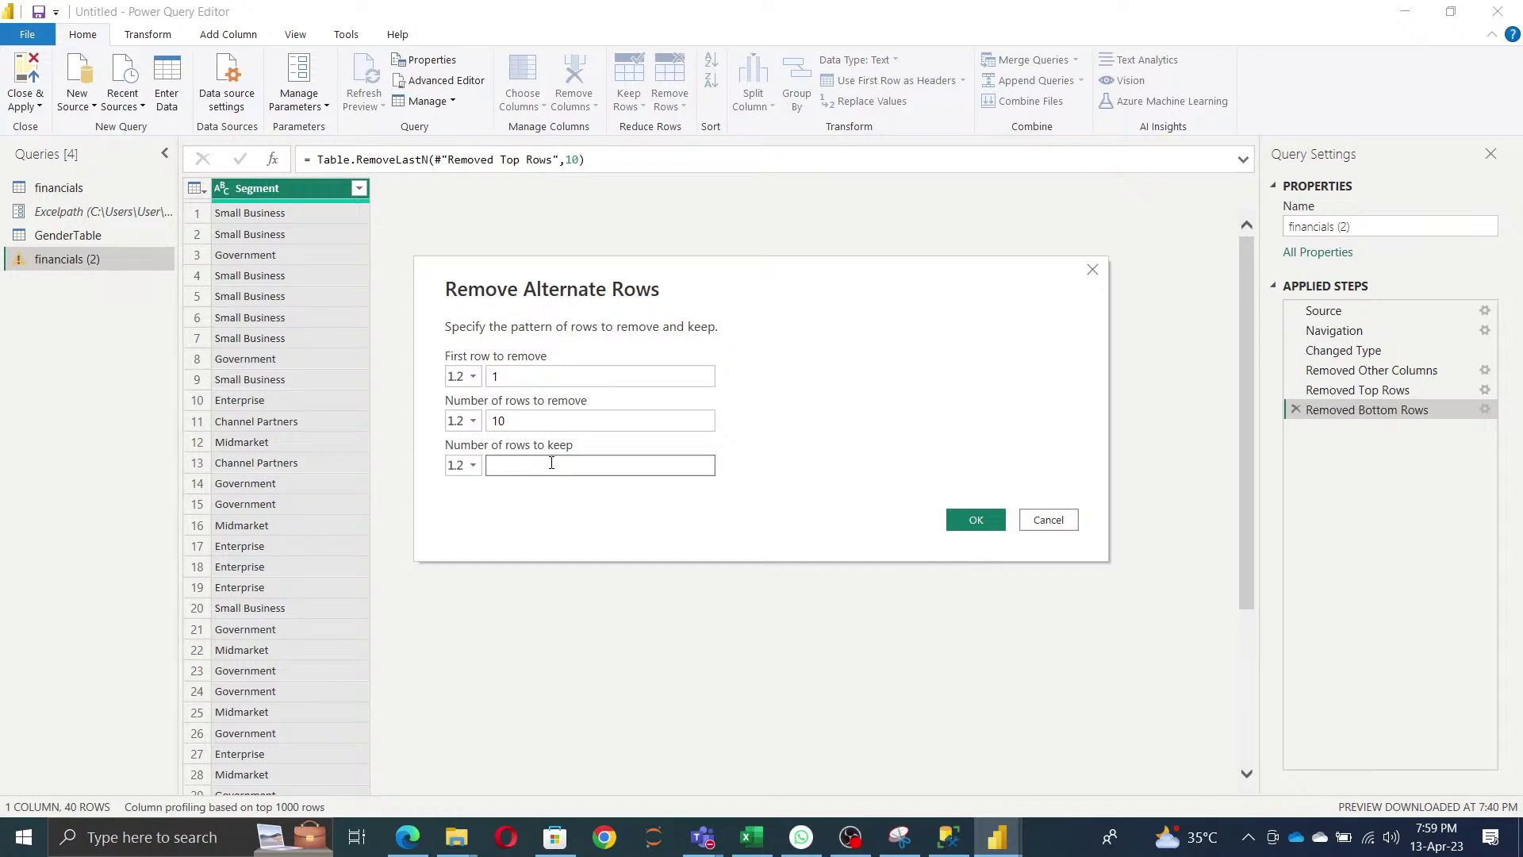
text(30)
click(975, 519)
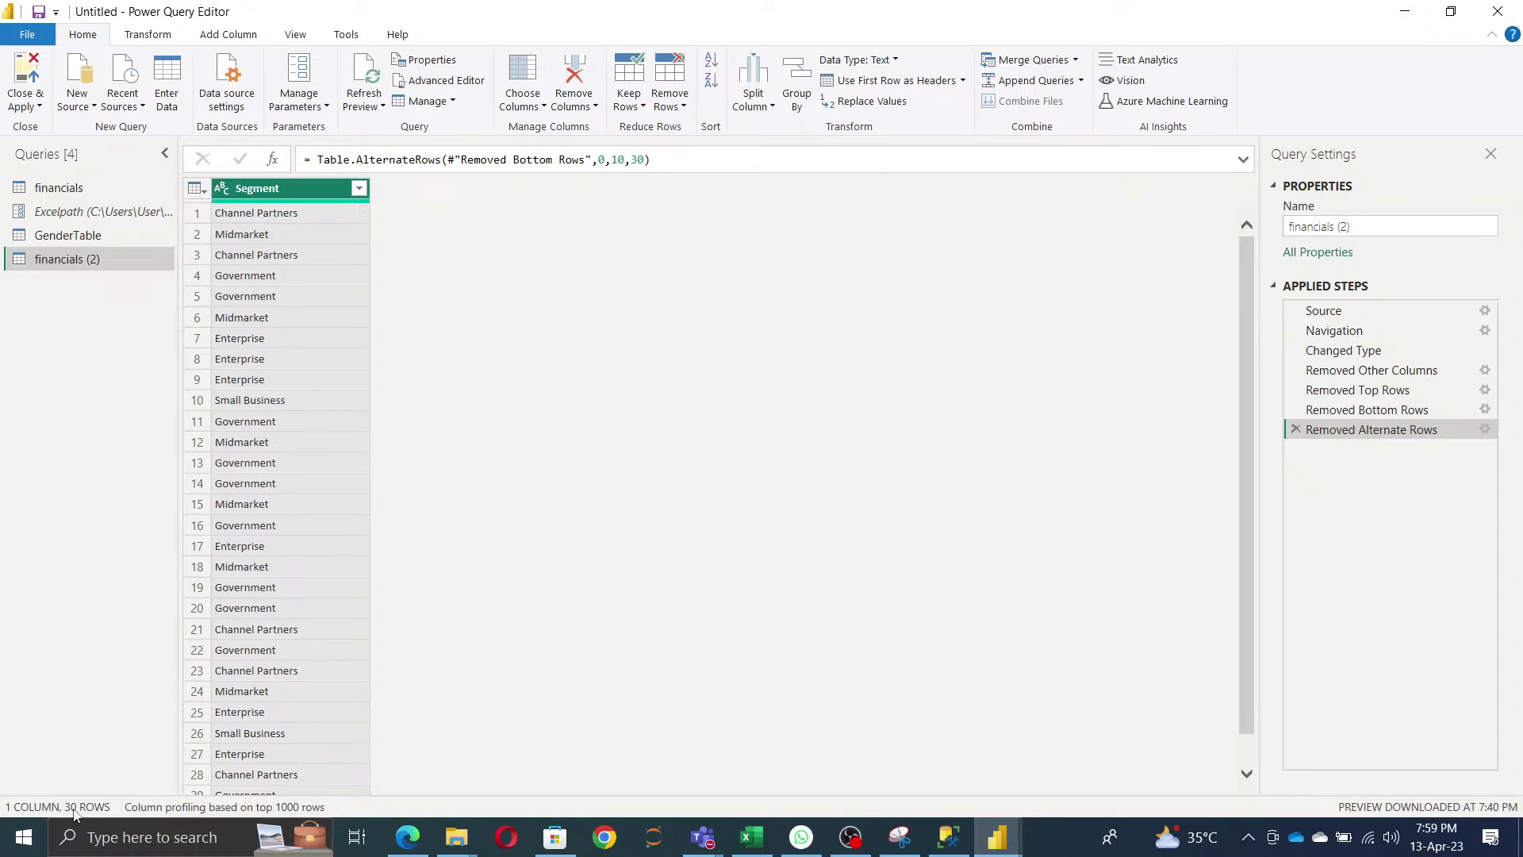
- Rename the query to 'Rows and Remove column', then Close & Apply the changes
click(1373, 229)
text(Row)
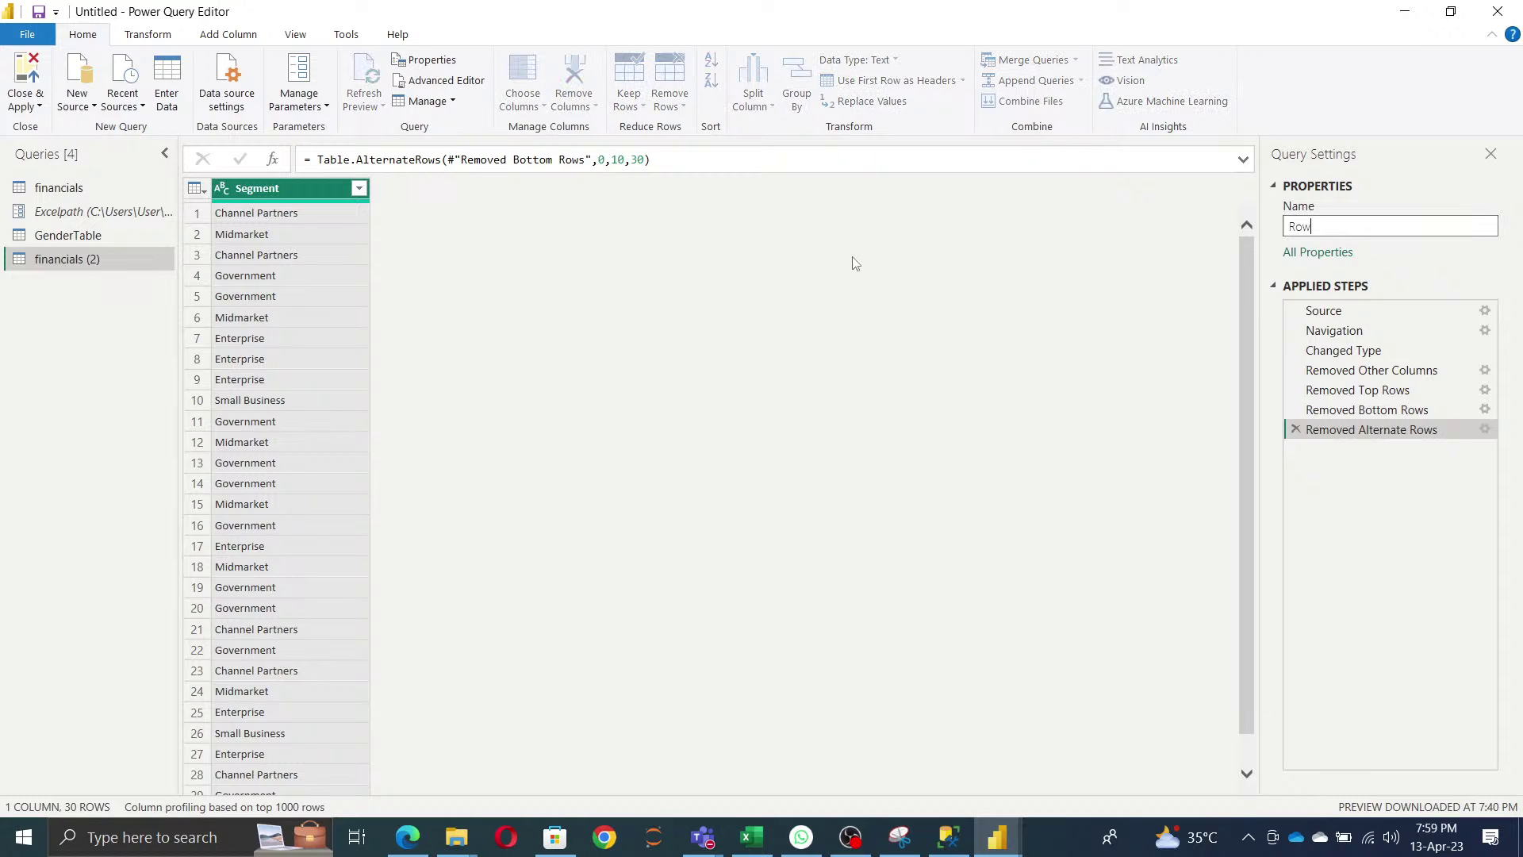
text(s and Remove column)
key(Return)
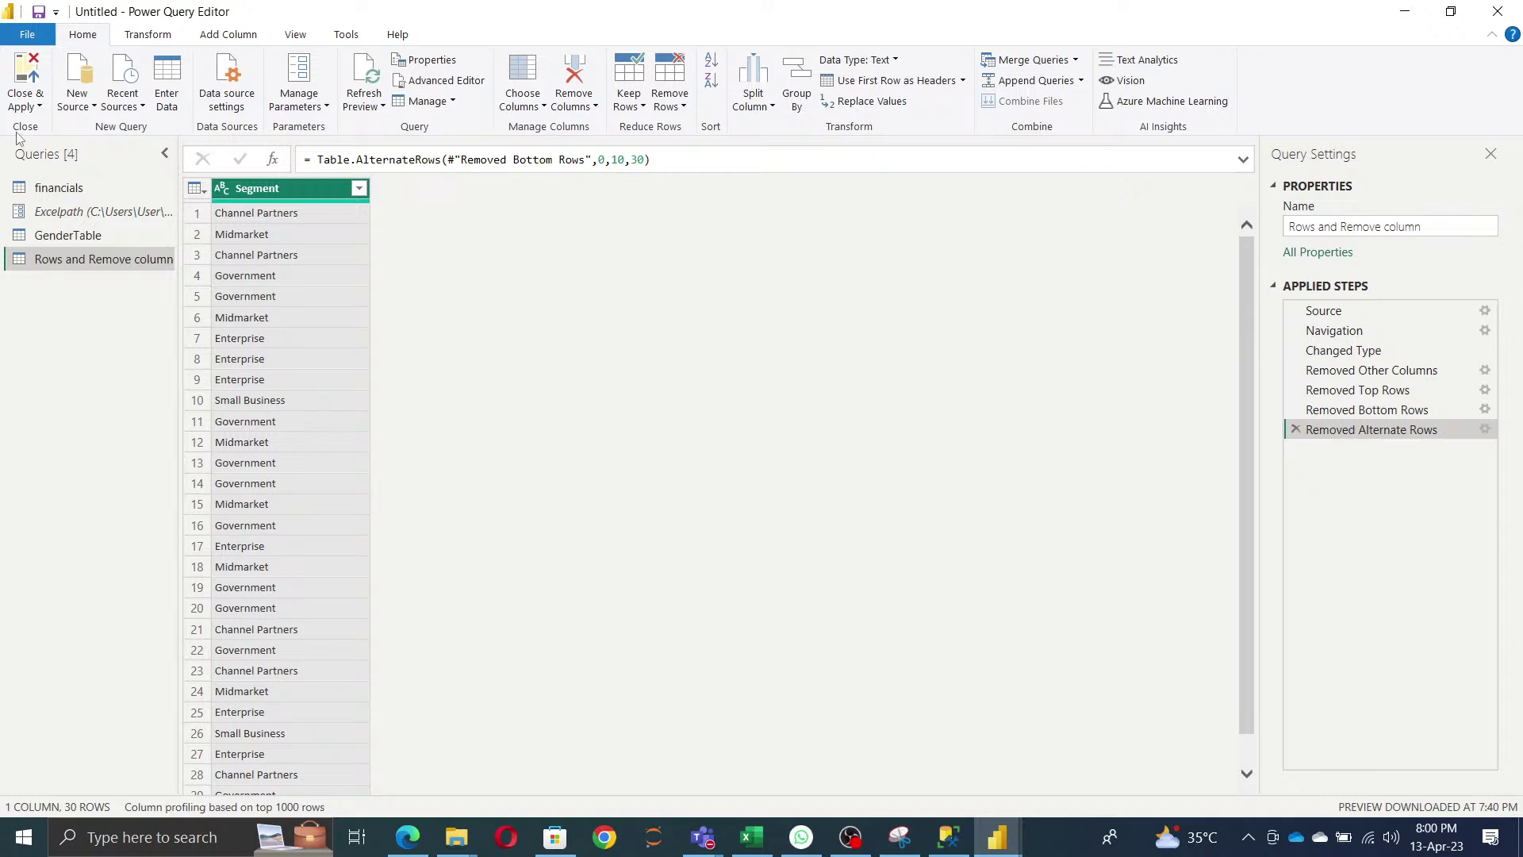
click(32, 103)
click(57, 129)
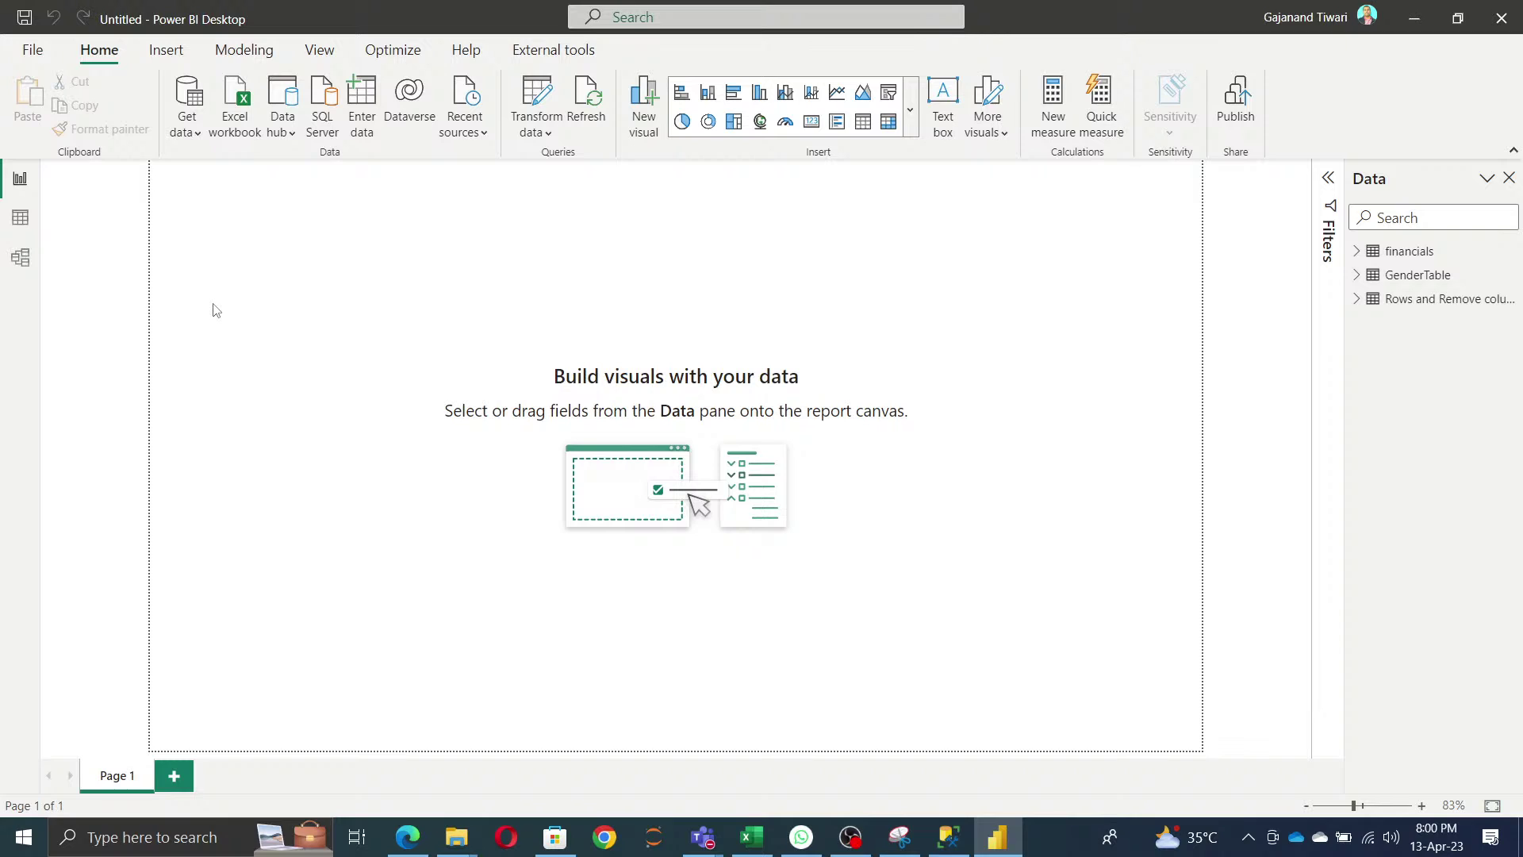
- Save the report as 'Power BI Day2' in the parent folder and close Power BI Desktop
click(33, 50)
click(50, 184)
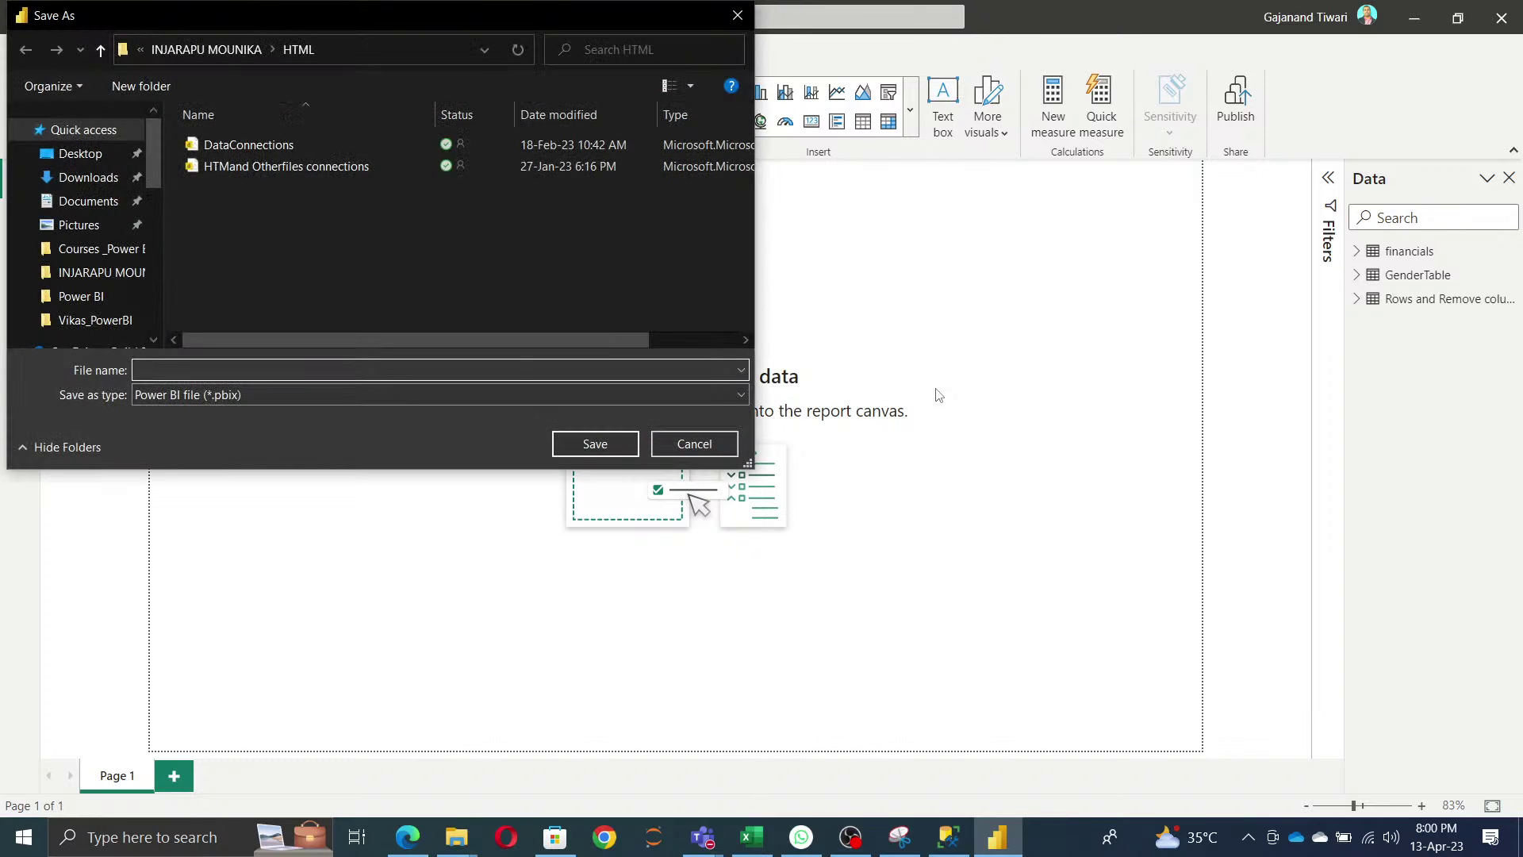
key(alt+Up)
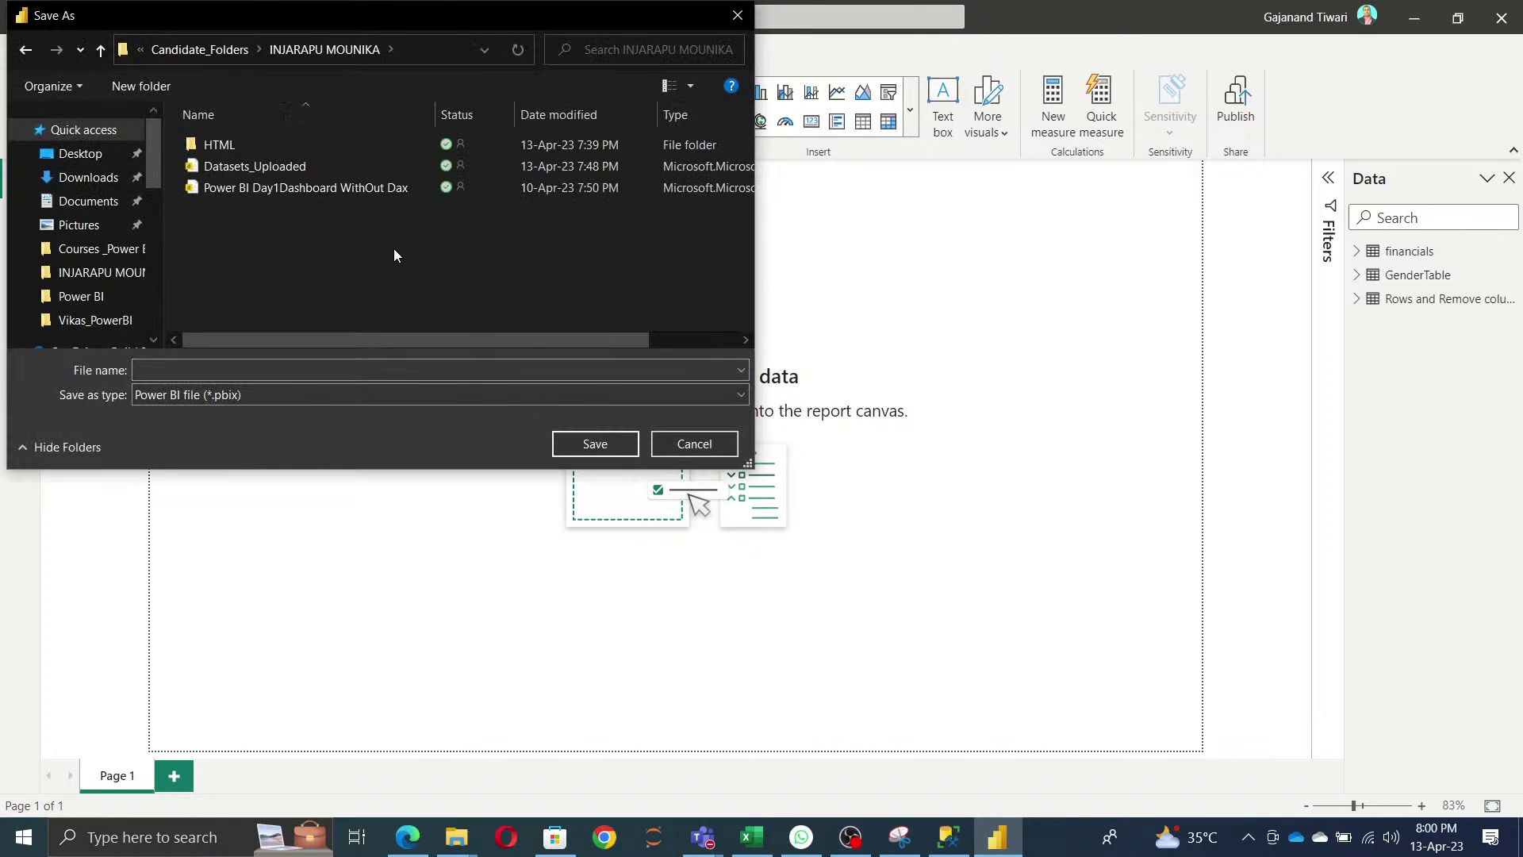
click(281, 367)
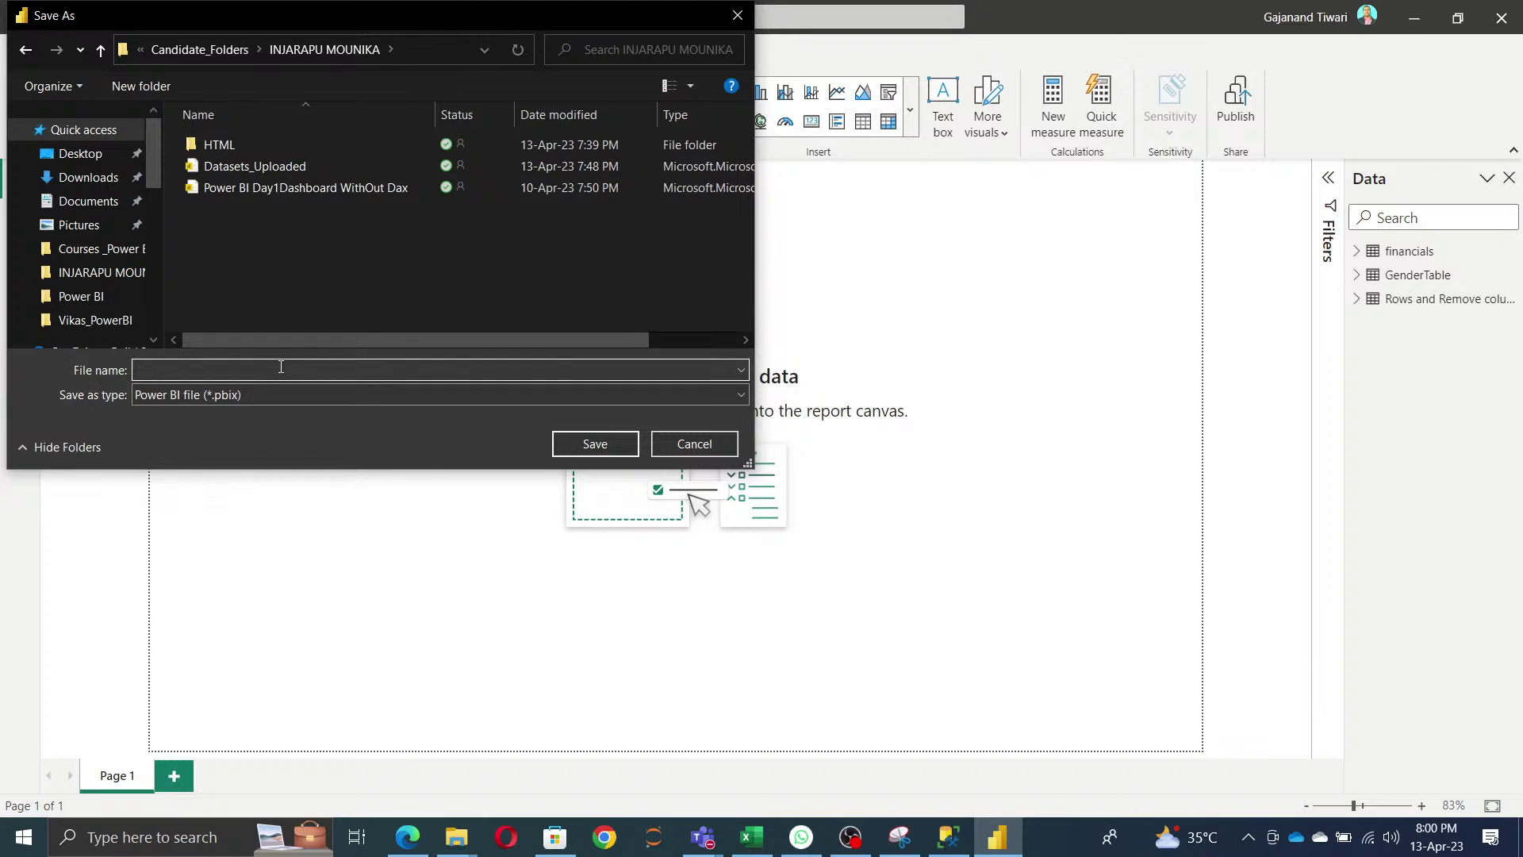
text(Pow)
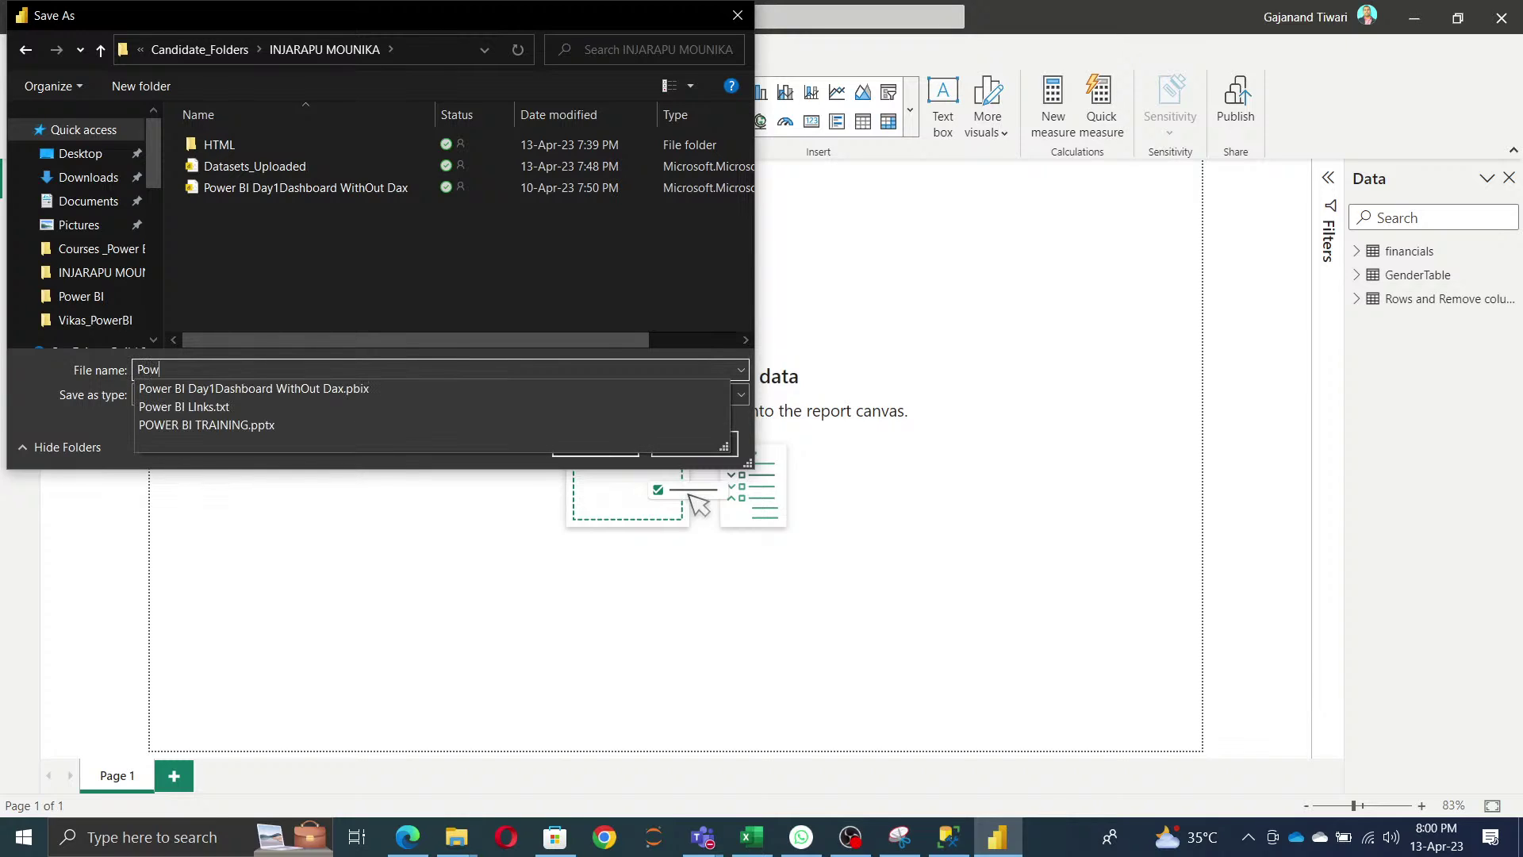
text(er BI DAy2)
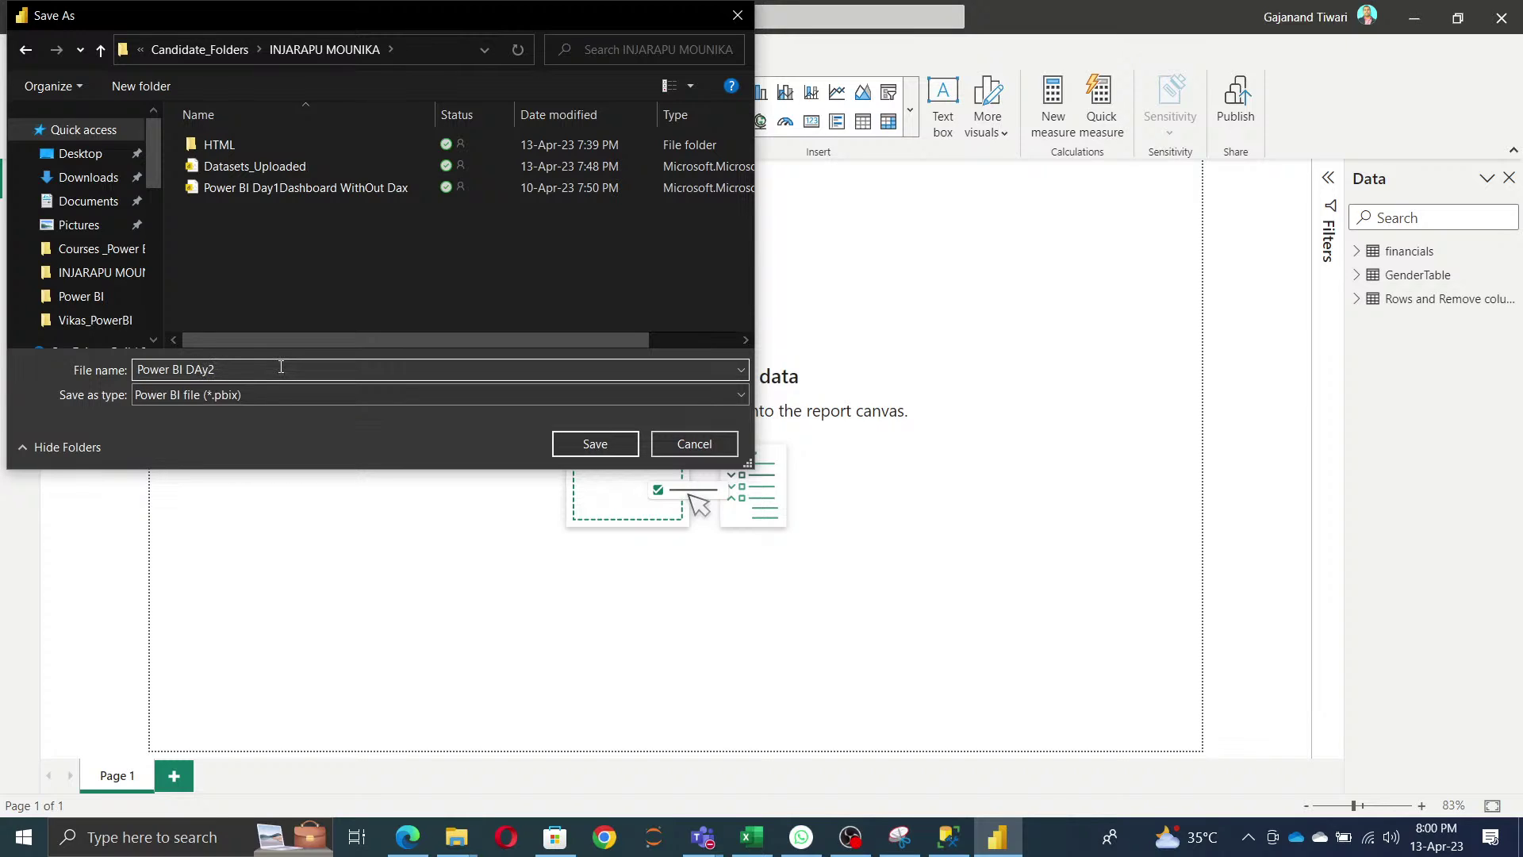
key(BackSpace)
key(BackSpace)
key(BackSpace)
text(ya)
key(BackSpace)
key(BackSpace)
text(ay2)
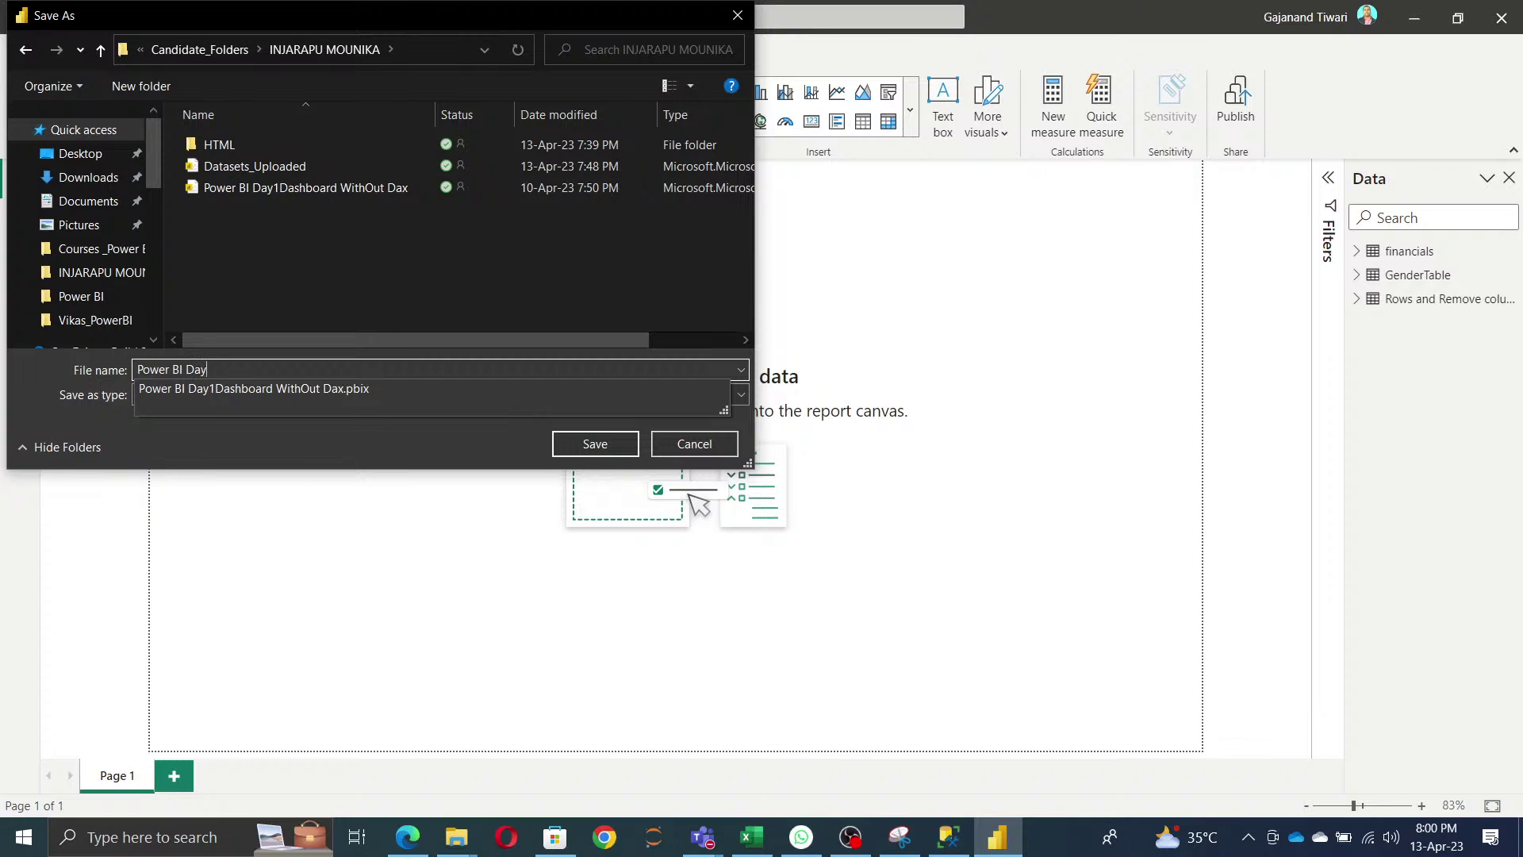
click(616, 446)
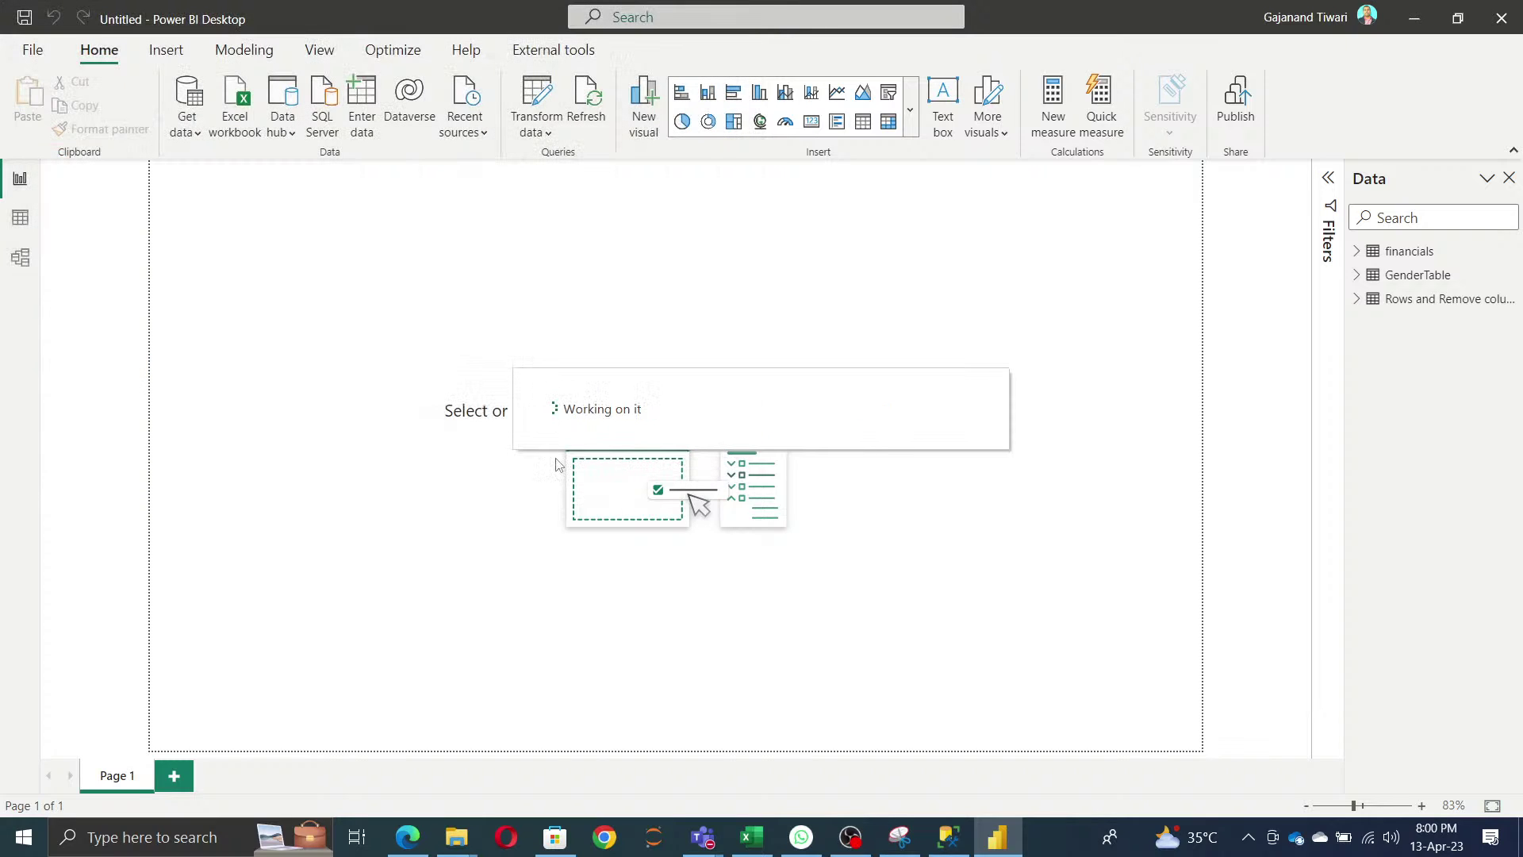
click(1506, 24)
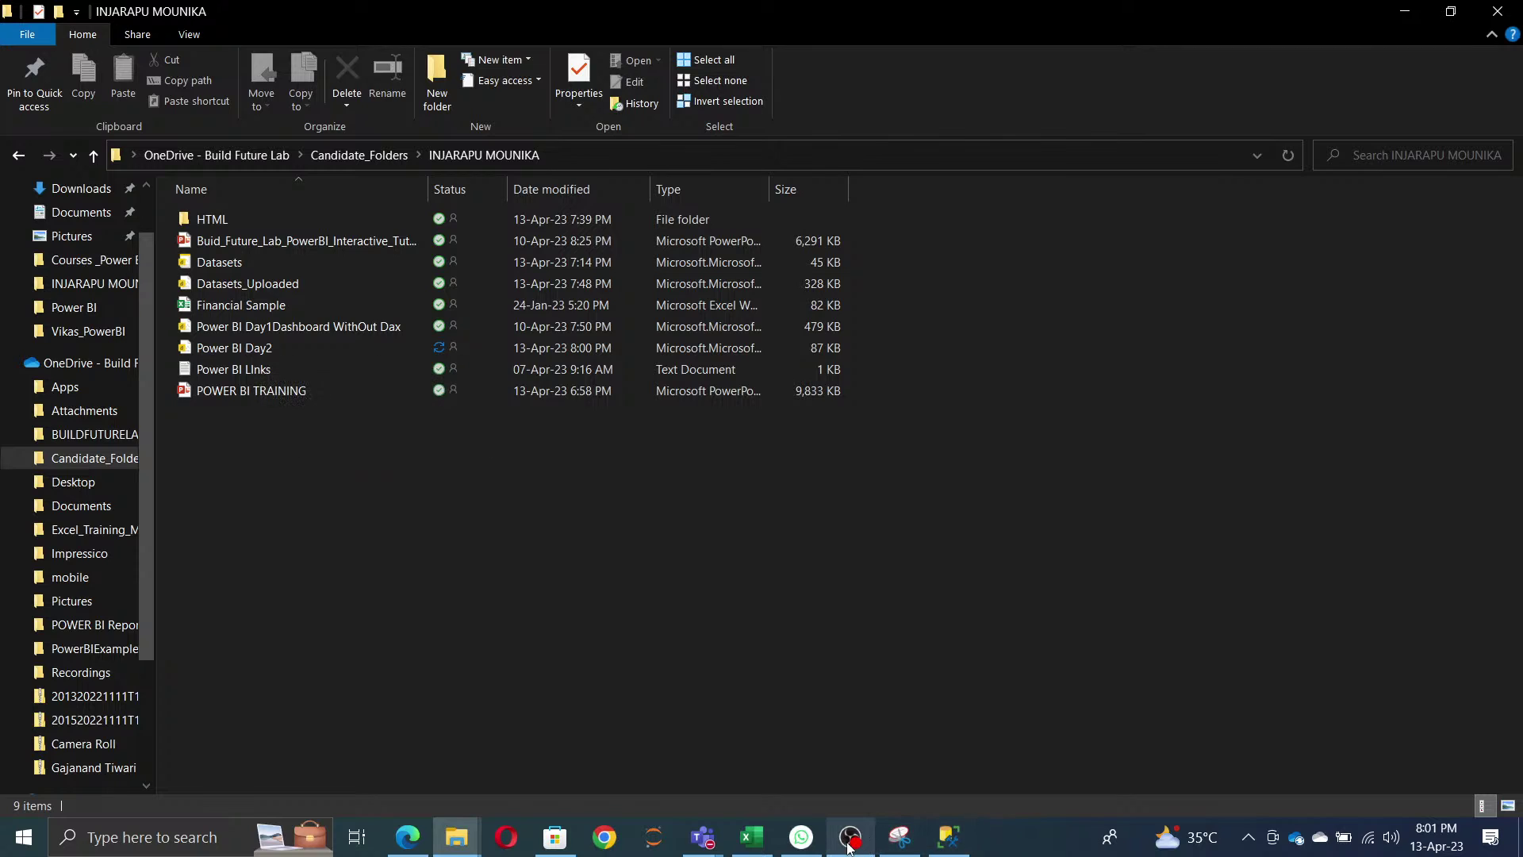
mouse_move(848, 847)
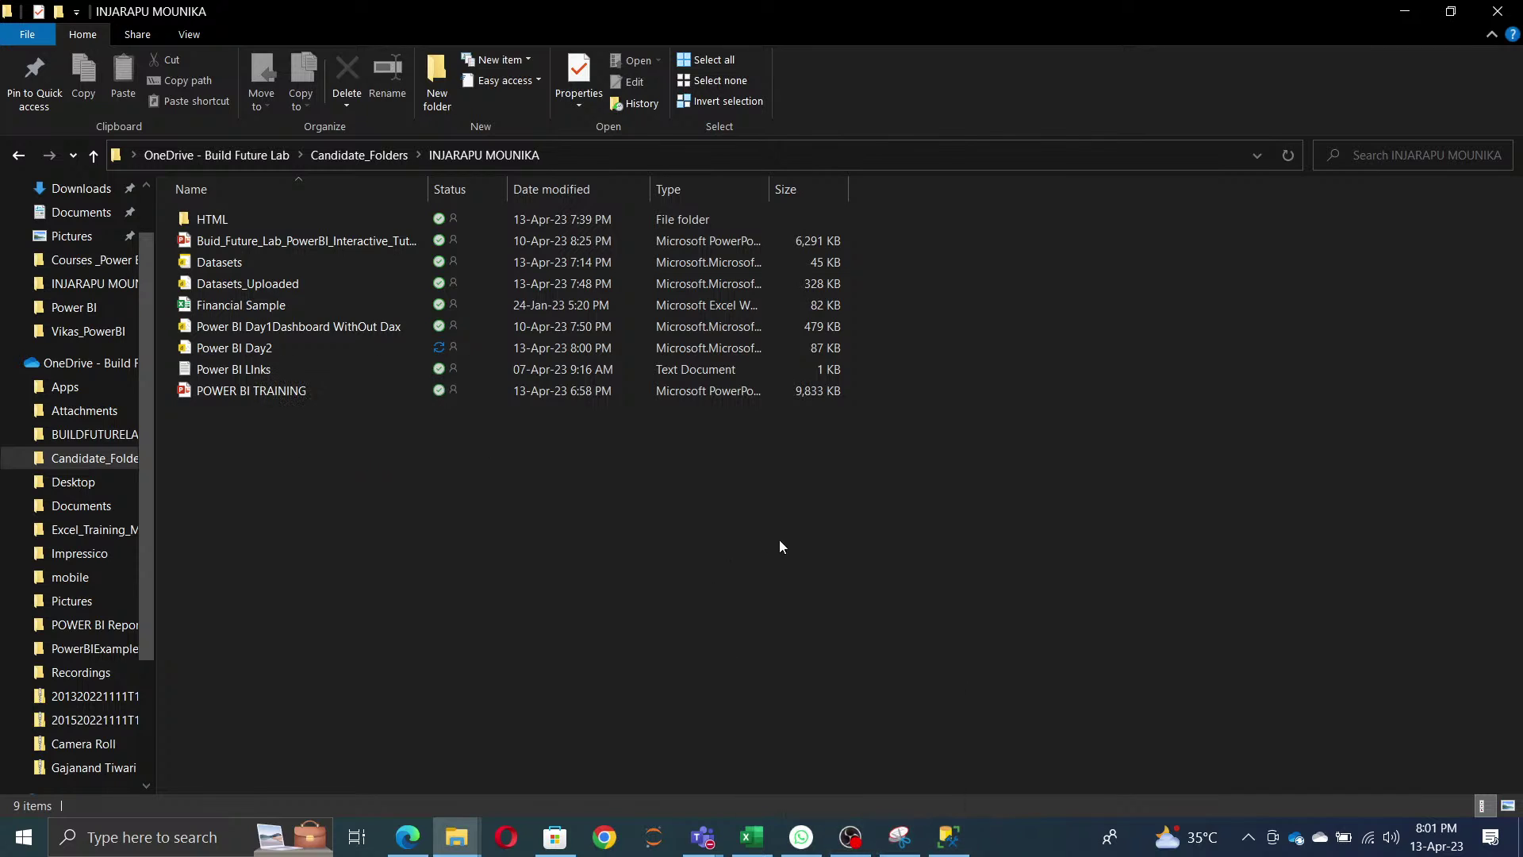
mouse_move(411, 833)
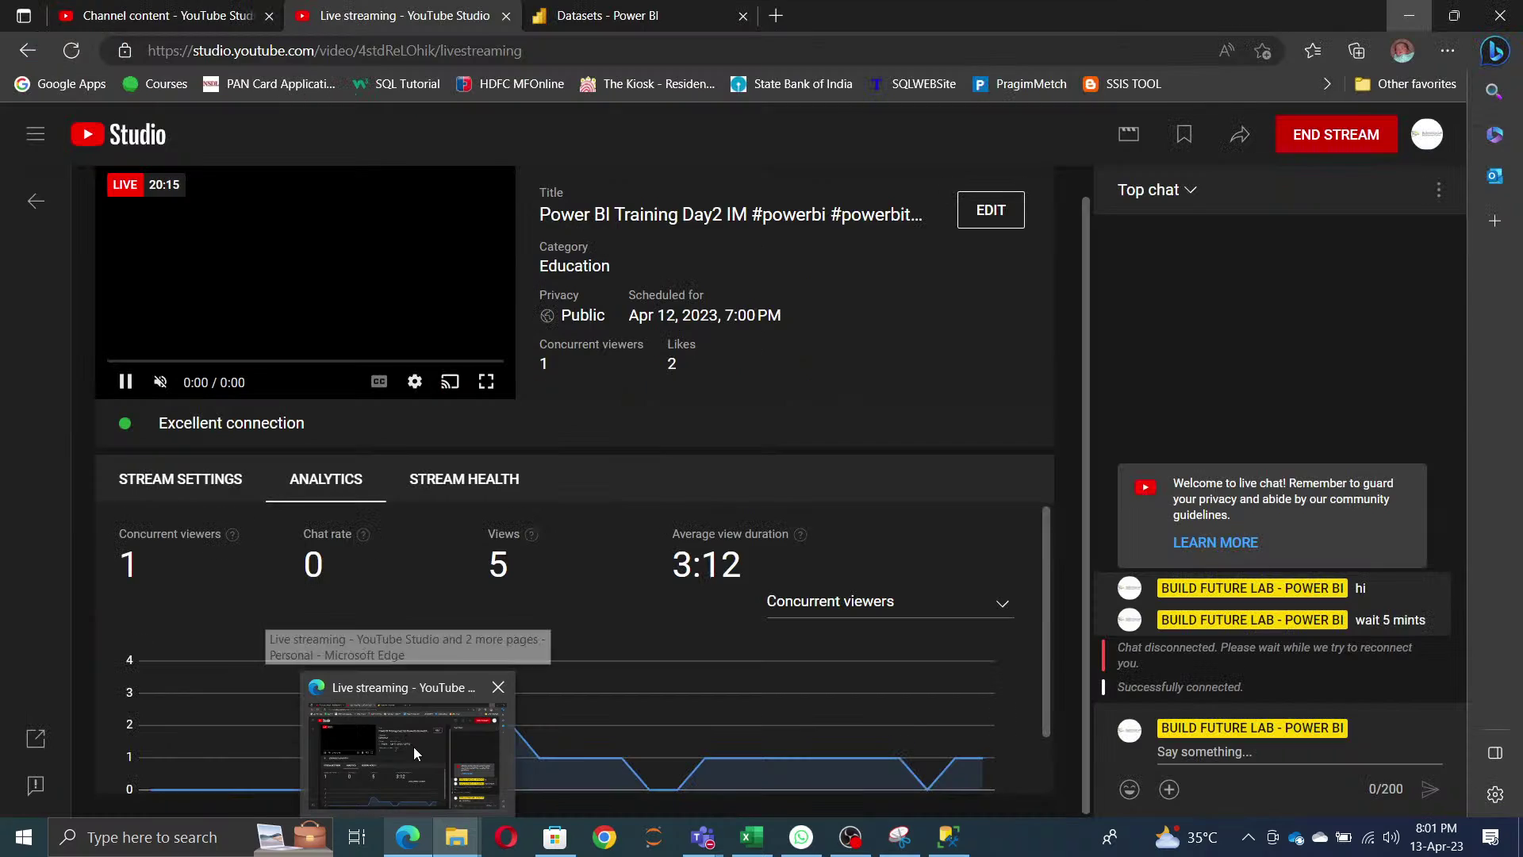
- Bring the YouTube Studio live page forward and end the stream, confirming with END
click(413, 746)
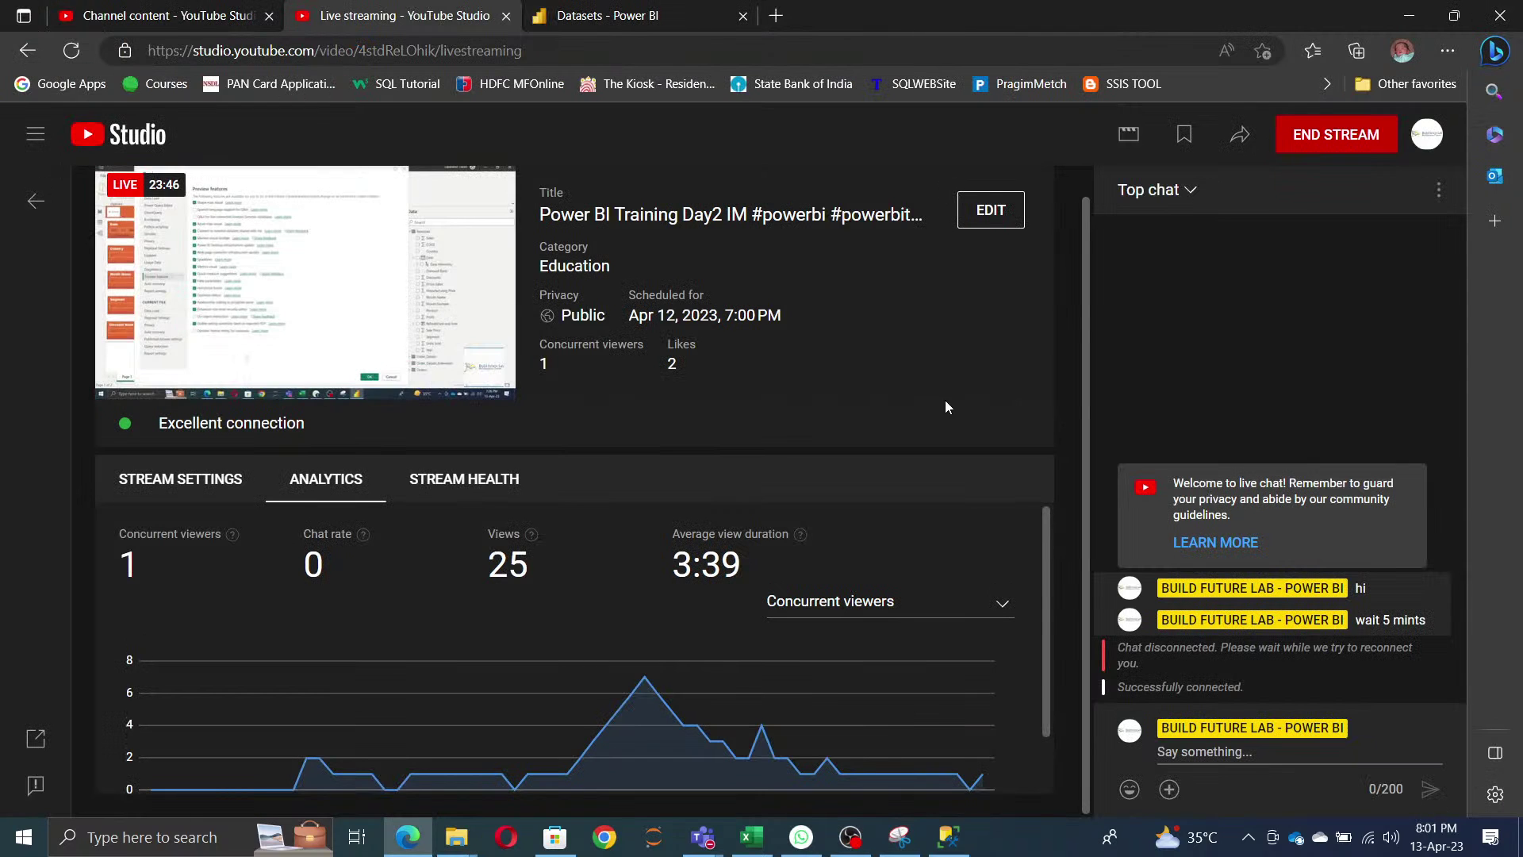
click(1337, 137)
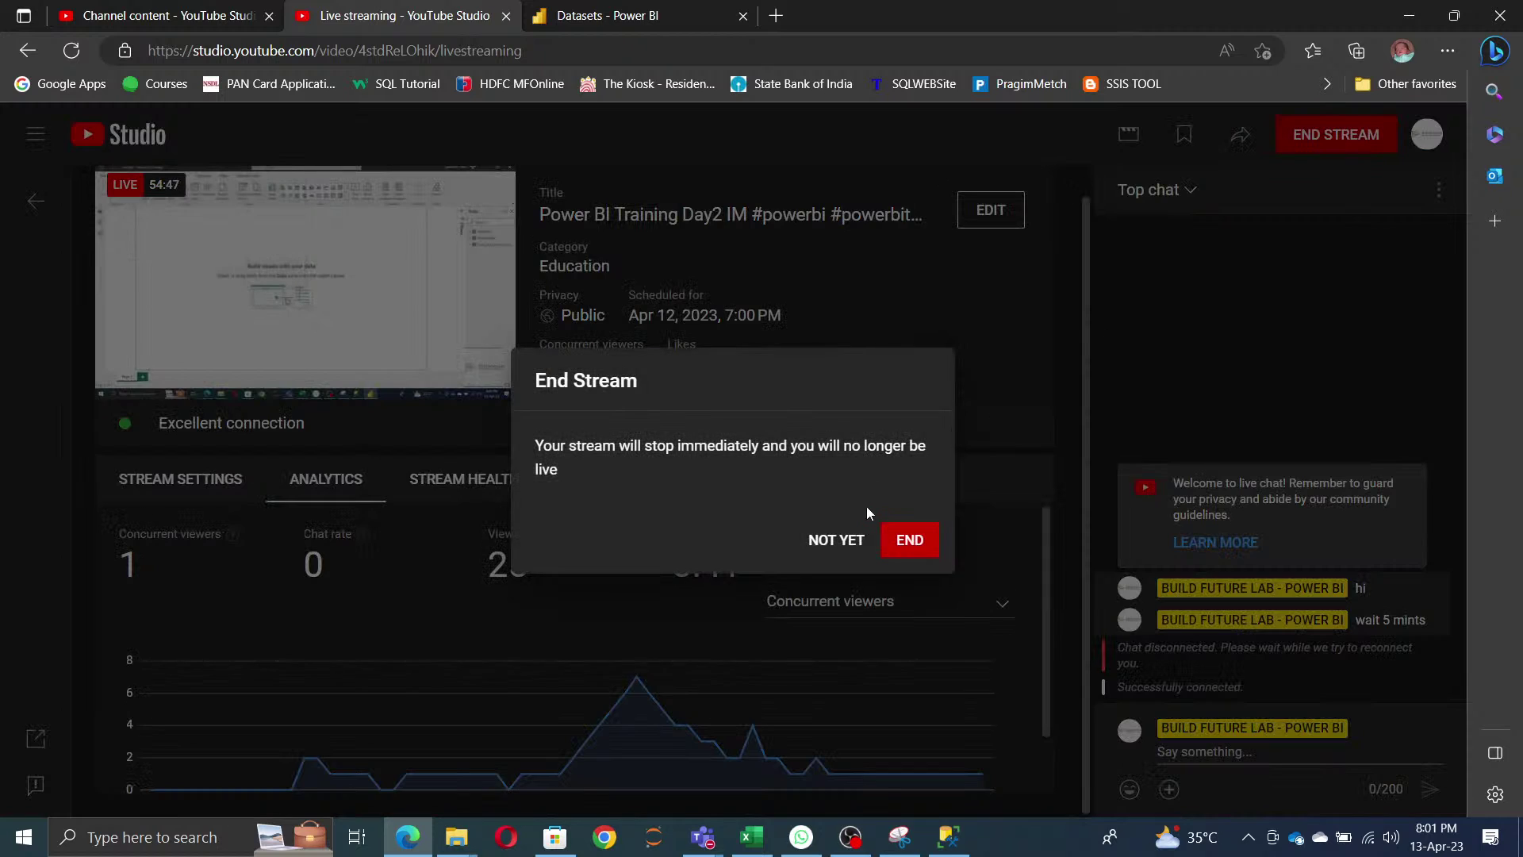
click(909, 546)
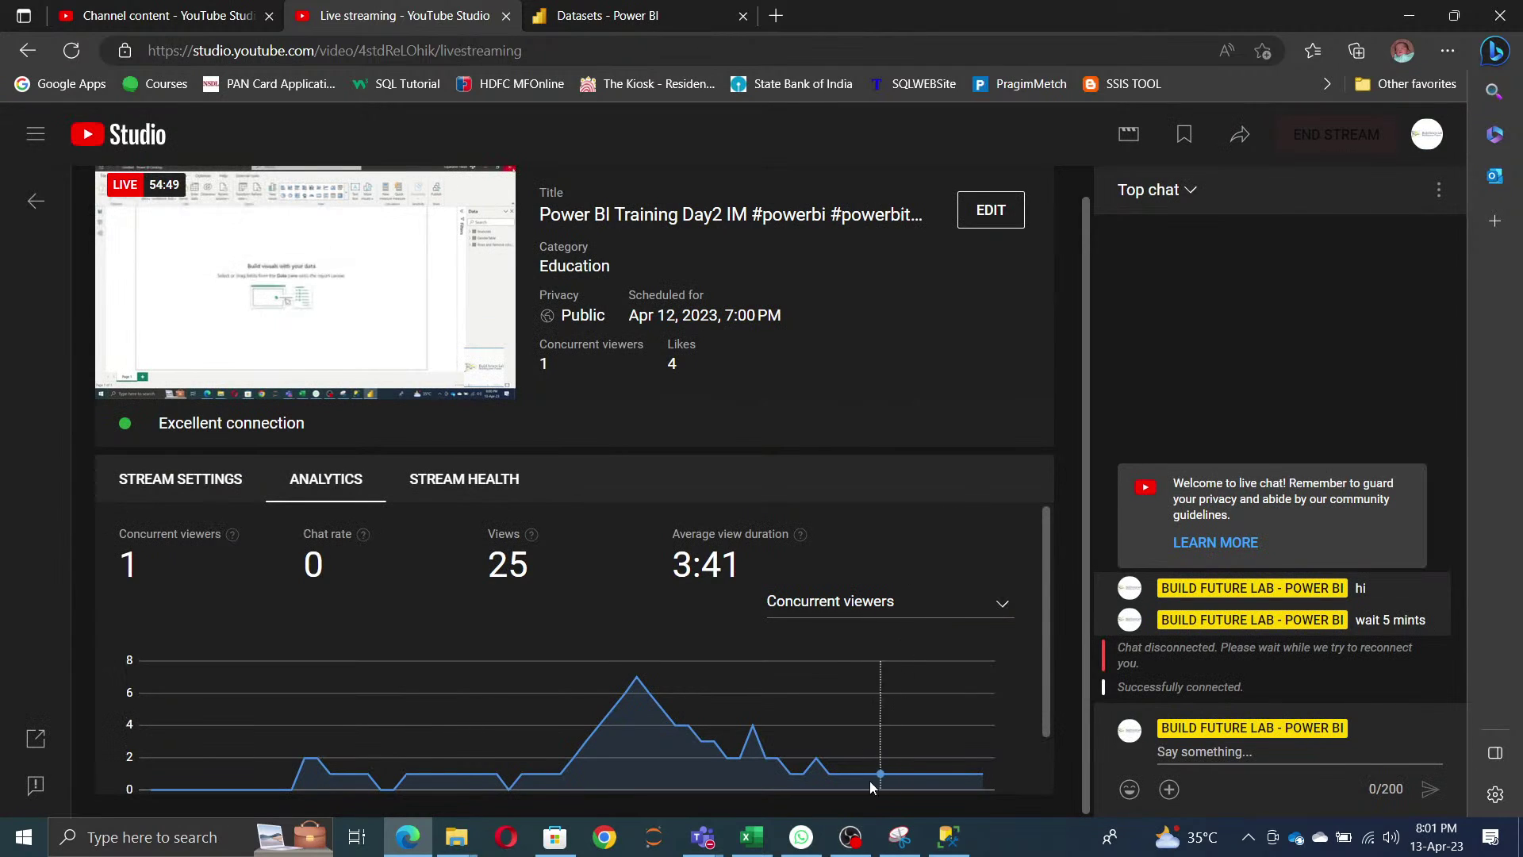